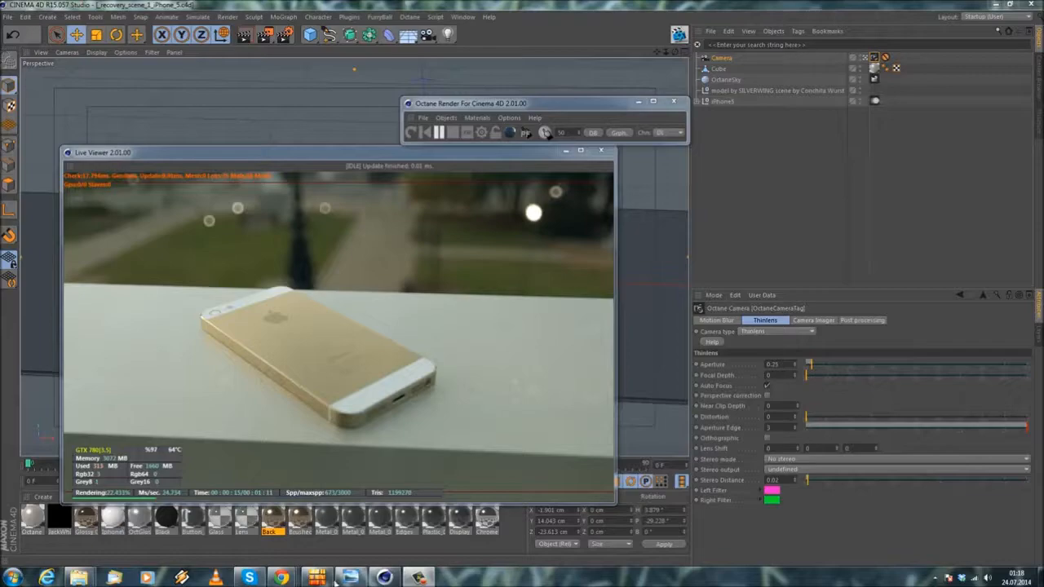
Step: Switch to the photo viewer to examine the reference render iPhone5WithBeats.jpg, and return to the Cinema 4D scene
mouse_move(349, 578)
left_click(351, 522)
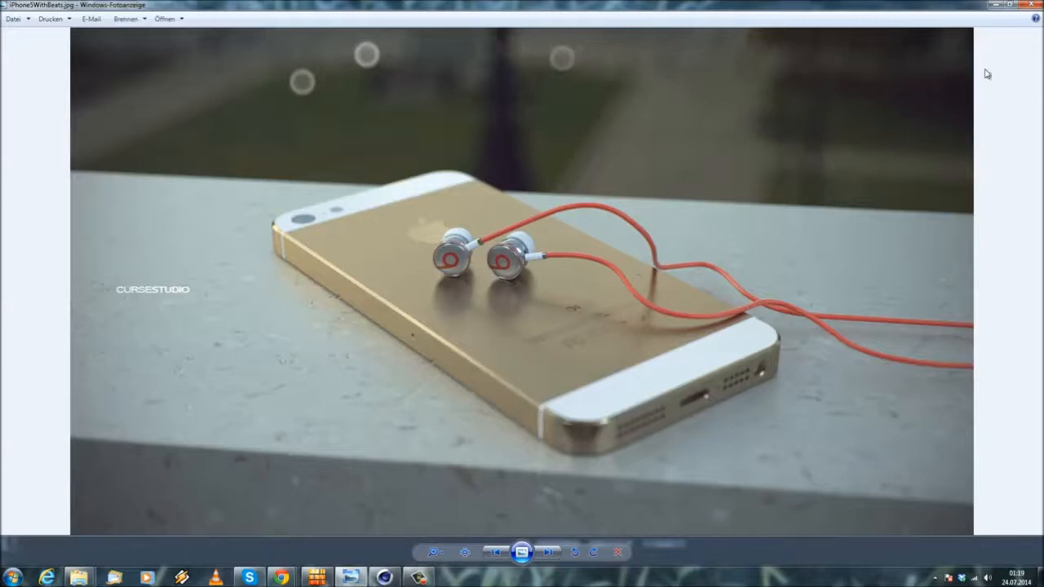
left_click(996, 4)
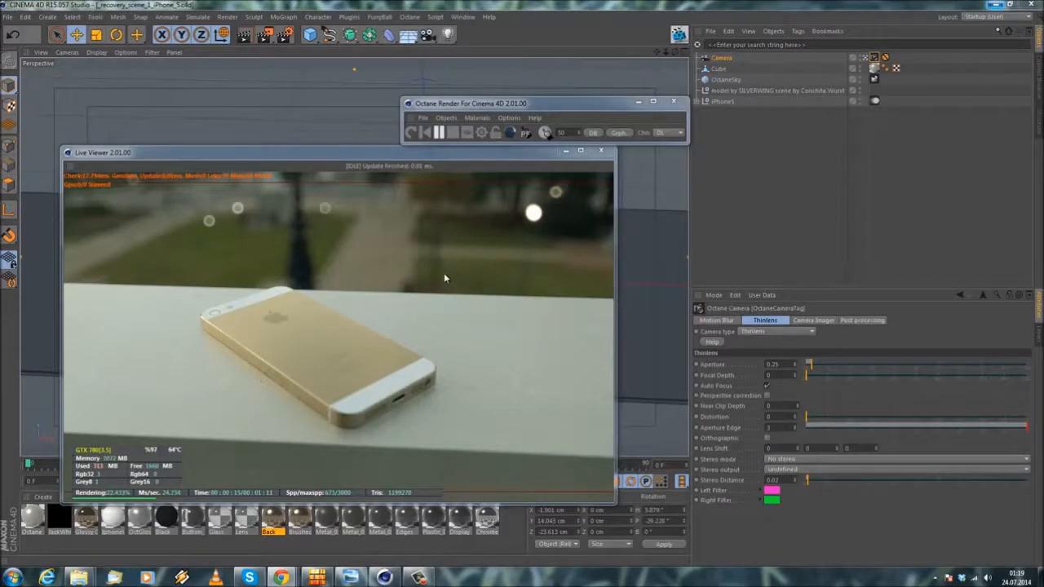
Step: Close the Live Viewer and Octane render windows, and leave the camera view to see the phone scene from outside
left_click(601, 150)
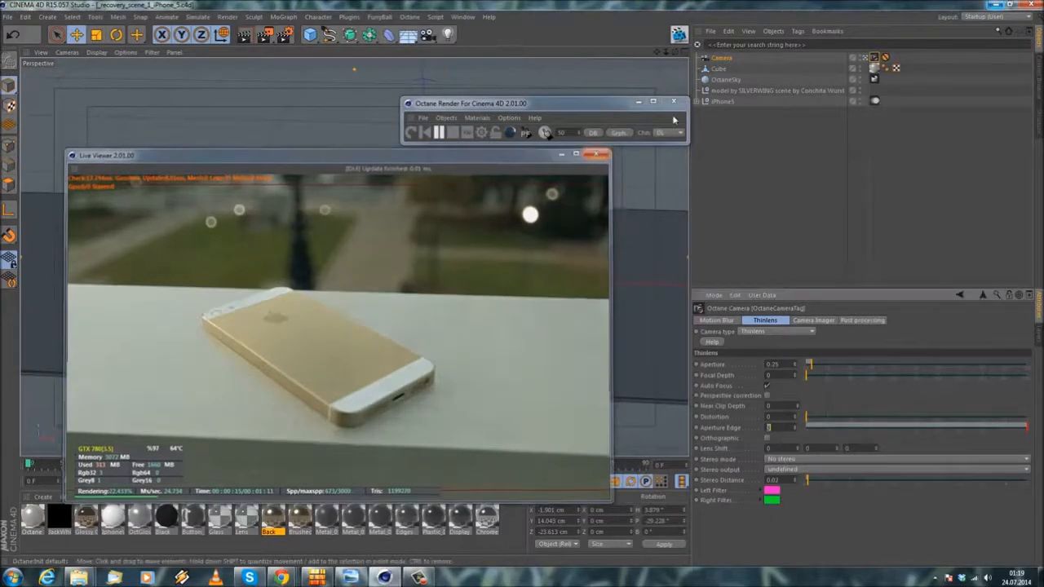
left_click(674, 101)
left_click(865, 58)
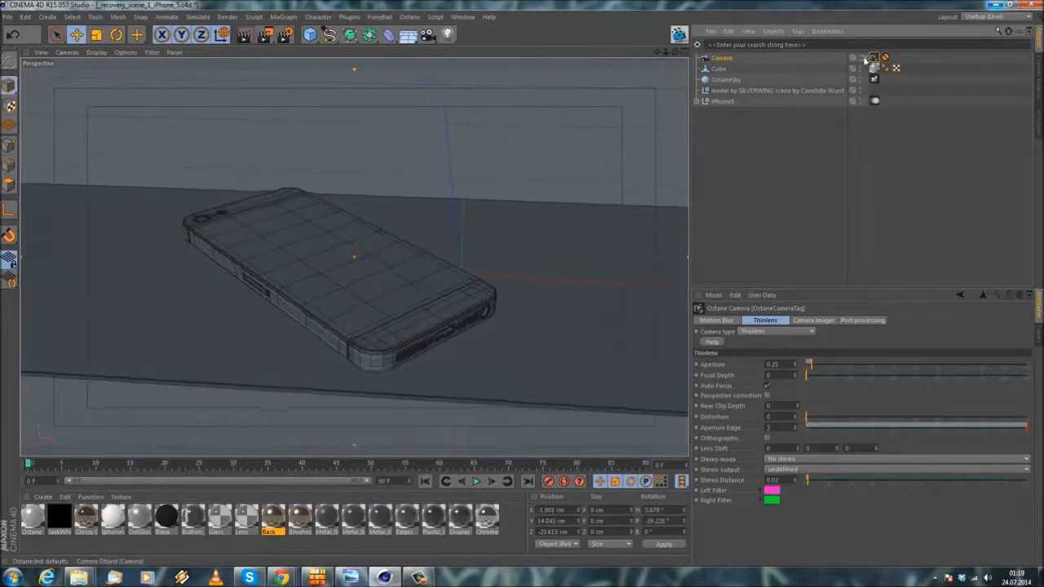
scroll(377, 282, "down", 5)
left_click_drag(237, 325, 380, 297, "alt")
scroll(380, 297, "down", 6)
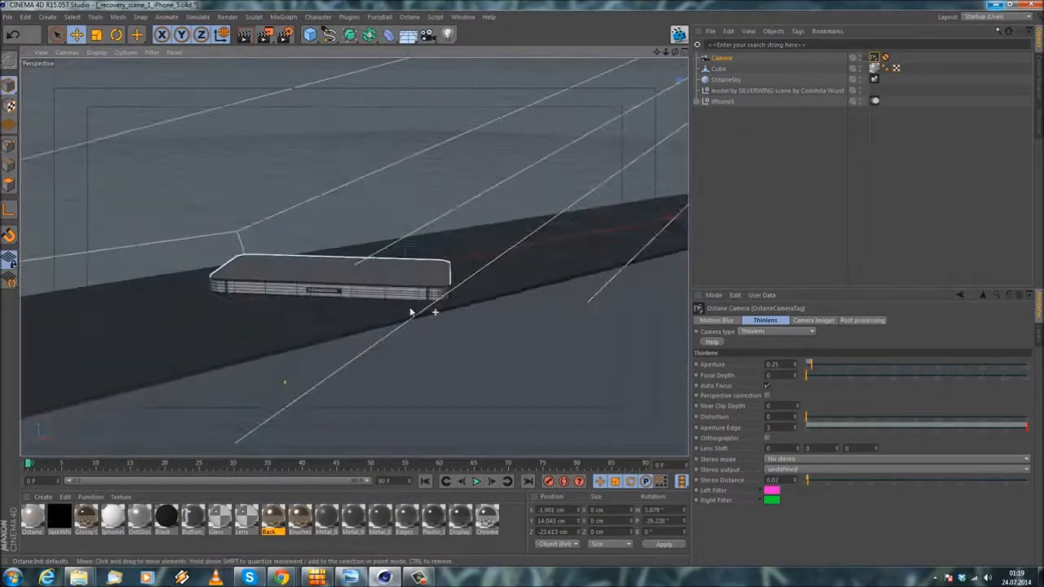
Step: Add an area light to the scene at the phone
left_click(47, 17)
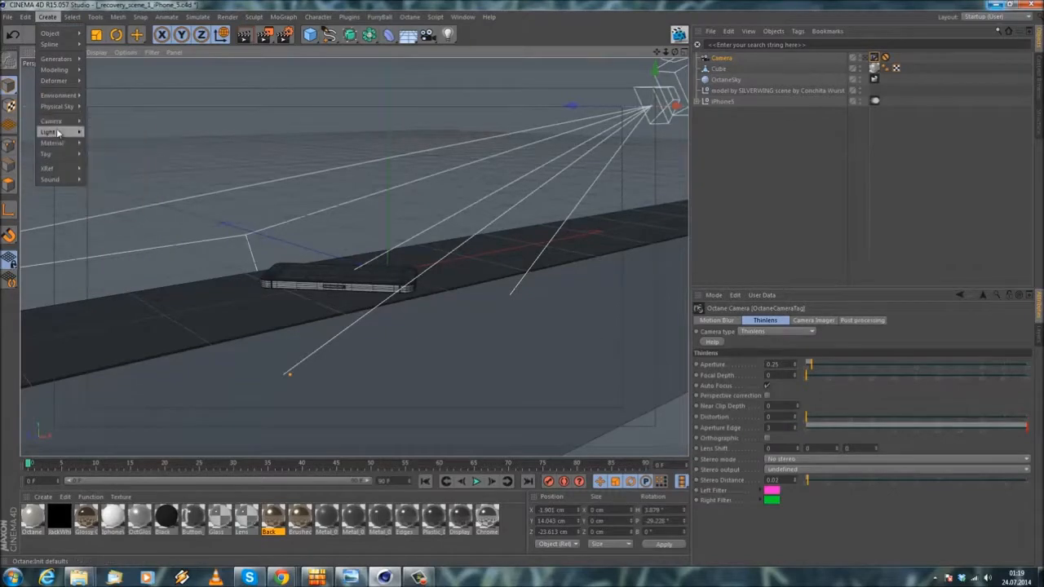
left_click(112, 173)
left_click_drag(396, 204, 410, 221, "alt")
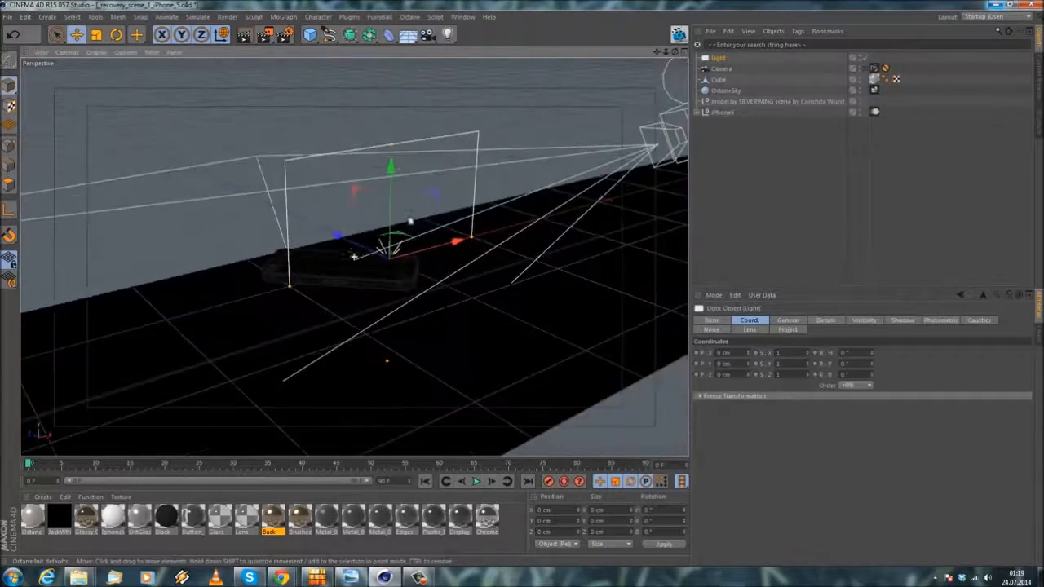
Step: Examine the area light's placement relative to the phone and the ledge from several angles
left_click(120, 39)
scroll(343, 189, "up", 1)
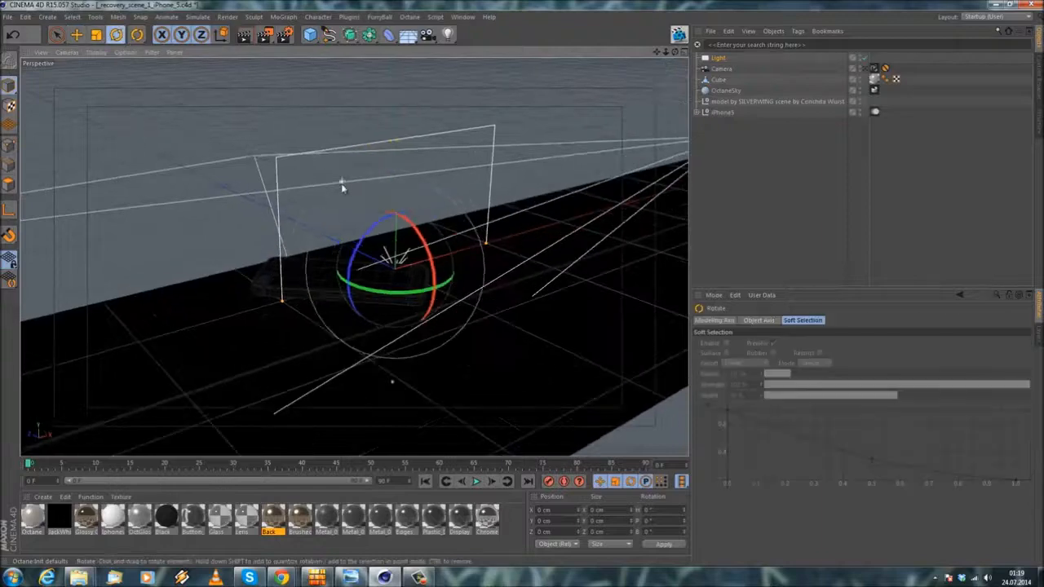
left_click(272, 127)
scroll(295, 148, "up", 1)
left_click(77, 36)
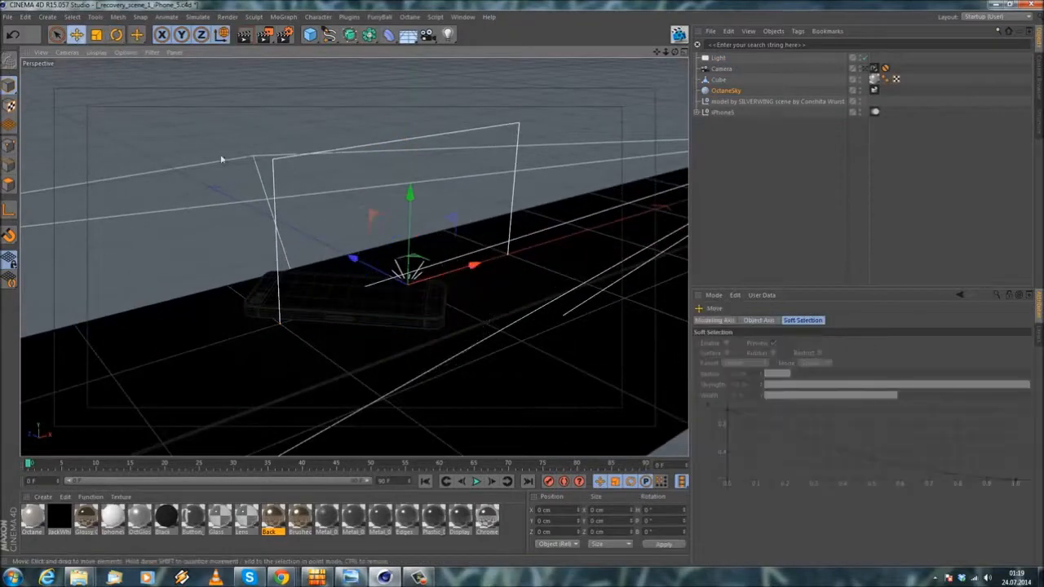
left_click_drag(222, 159, 413, 196, "alt")
left_click_drag(228, 223, 499, 206, "alt")
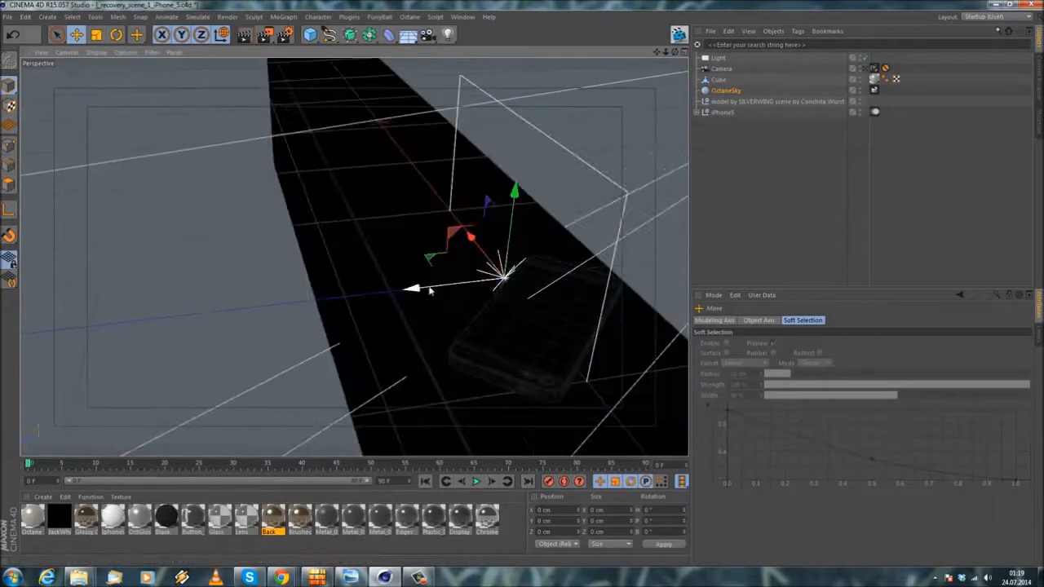
left_click_drag(357, 316, 395, 282, "alt")
left_click_drag(527, 221, 366, 274, "alt")
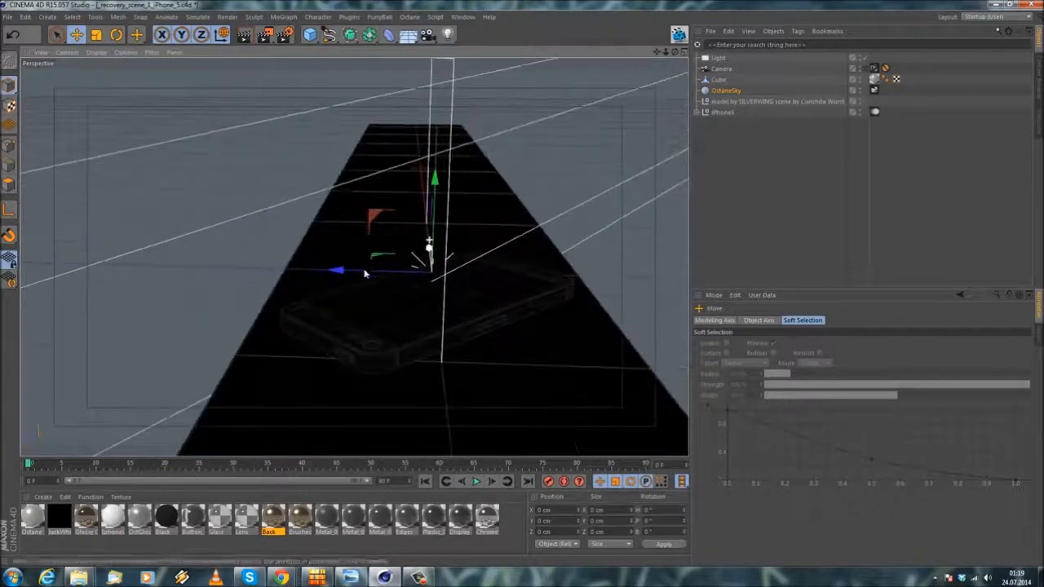
left_click_drag(193, 255, 384, 244, "alt")
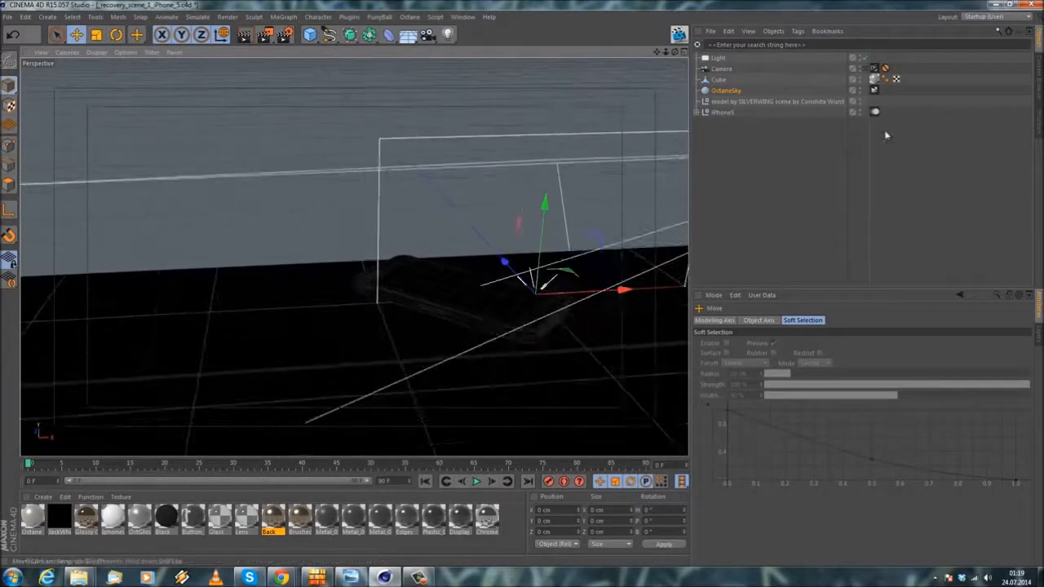
Step: Hide the camera object in the viewport, and undo the accidental move of the sky object
double_click(860, 68)
left_click_drag(502, 226, 483, 238, "alt")
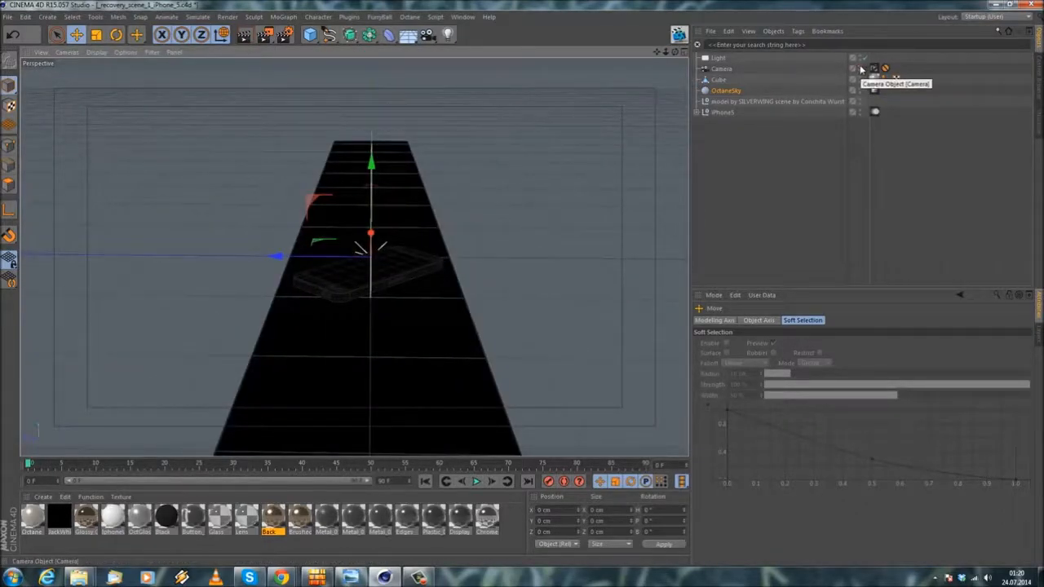
scroll(310, 255, "up", 2)
left_click_drag(280, 261, 494, 260)
left_click(13, 35)
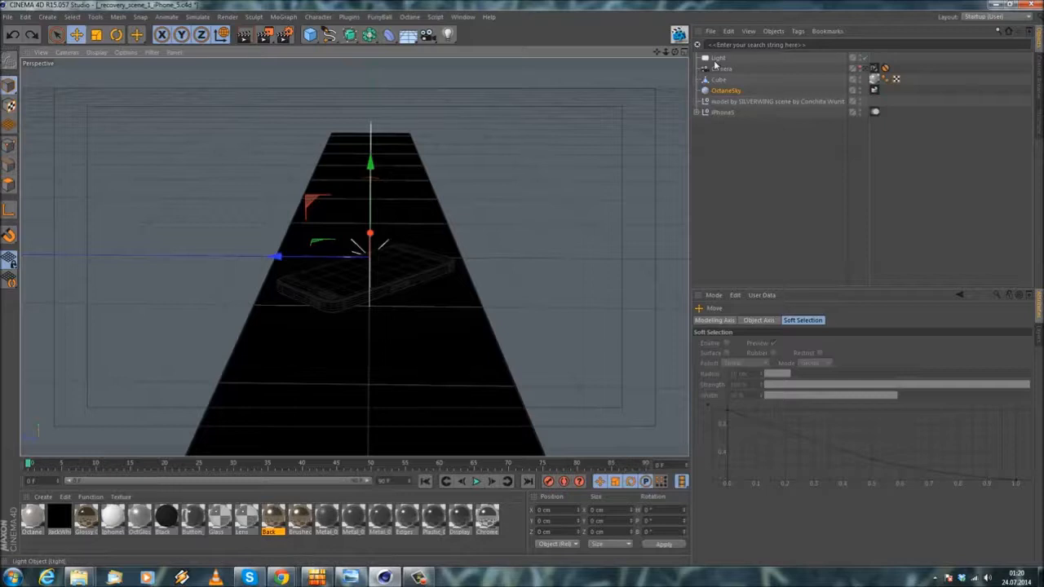
Step: Move the area light in front of the ledge to about X 7.4, Y 4.1, Z -10.4 cm
left_click(718, 58)
left_click_drag(302, 260, 341, 231)
scroll(342, 231, "down", 3)
left_click_drag(300, 304, 445, 302, "alt")
key("t")
left_click(77, 35)
left_click_drag(478, 270, 305, 208, "alt")
middle_click_drag(305, 208, 344, 228, "alt")
scroll(344, 226, "up", 5)
left_click_drag(397, 259, 502, 237)
left_click_drag(440, 161, 499, 200)
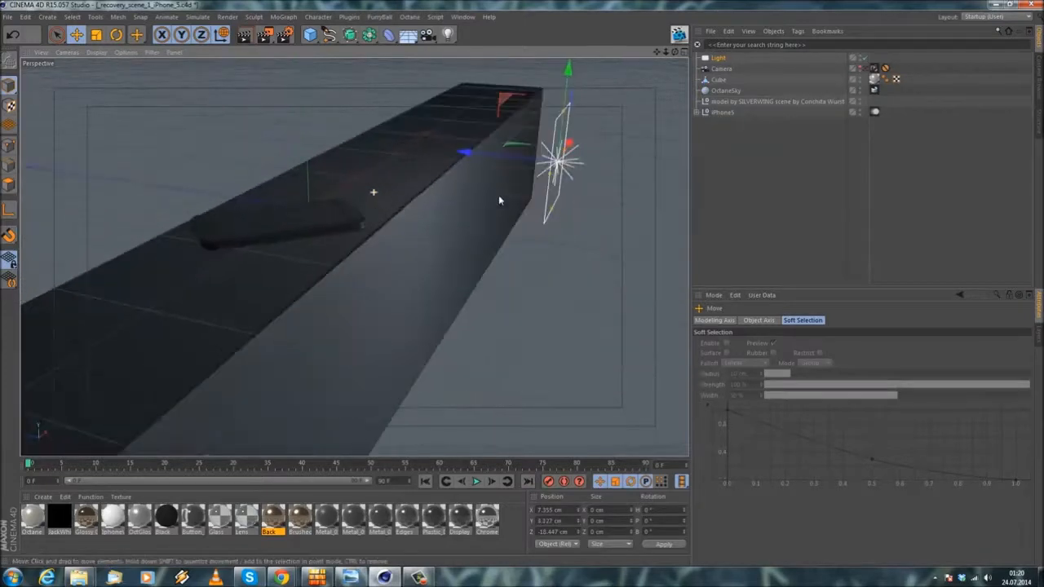
middle_click_drag(499, 200, 422, 271, "alt")
Step: Rotate the area light's heading to about 46° so it faces the phone
left_click(116, 35)
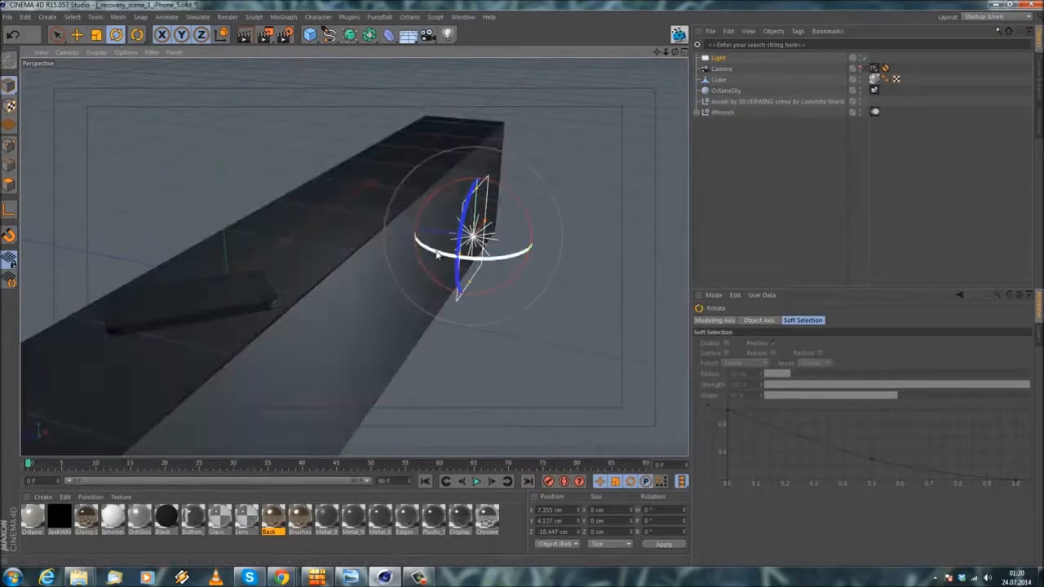
left_click_drag(438, 256, 240, 271)
middle_click_drag(240, 271, 430, 281, "alt")
scroll(319, 220, "up", 3)
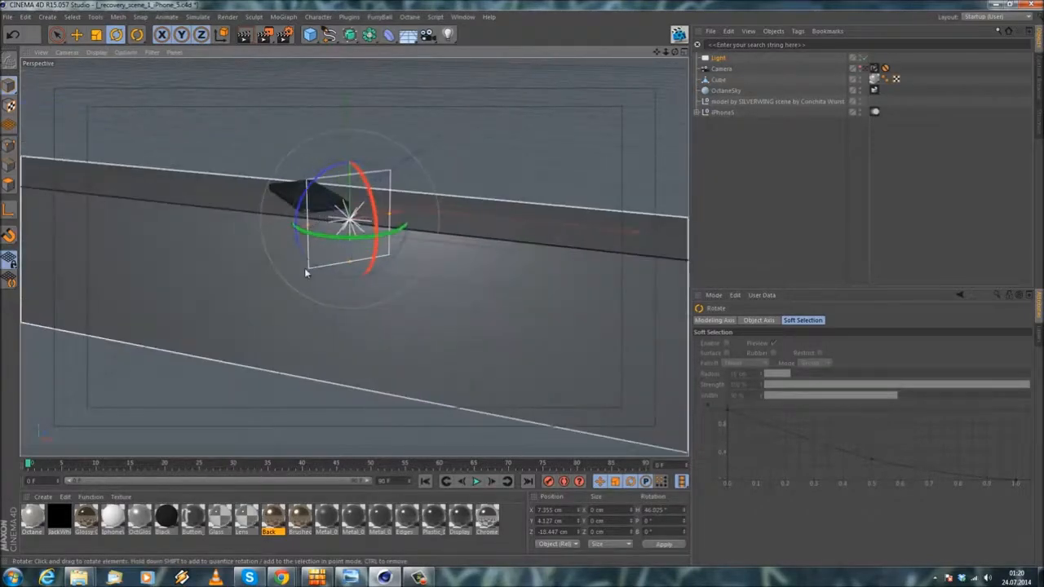
left_click_drag(346, 280, 293, 302, "alt")
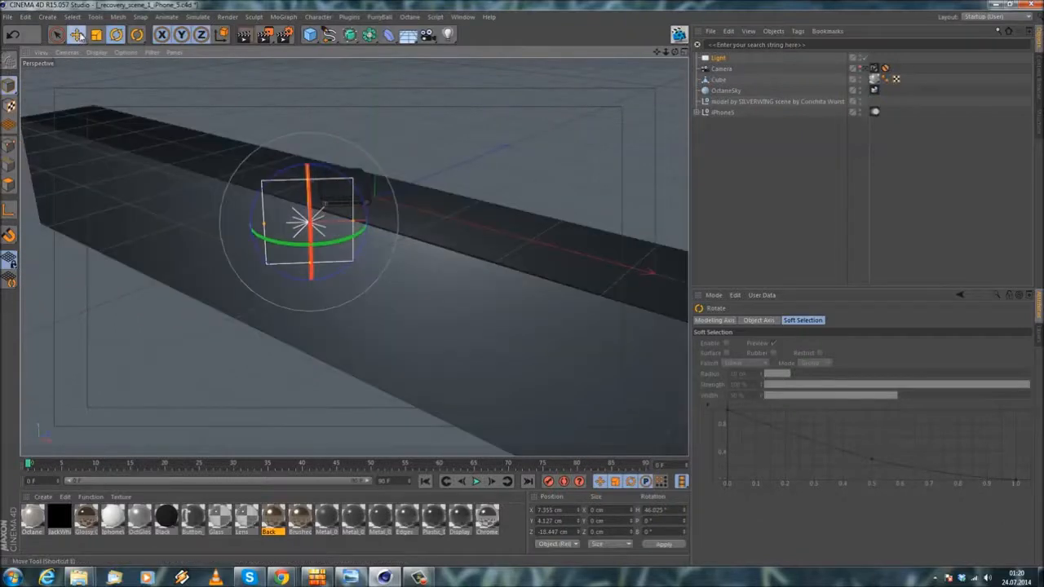
Step: Move the area light farther from the phone to about X 13.4 cm and Z -14.1 cm
left_click(79, 35)
left_click_drag(429, 263, 452, 271)
left_click_drag(405, 214, 436, 207)
left_click_drag(461, 244, 475, 252)
left_click_drag(375, 266, 492, 289, "alt")
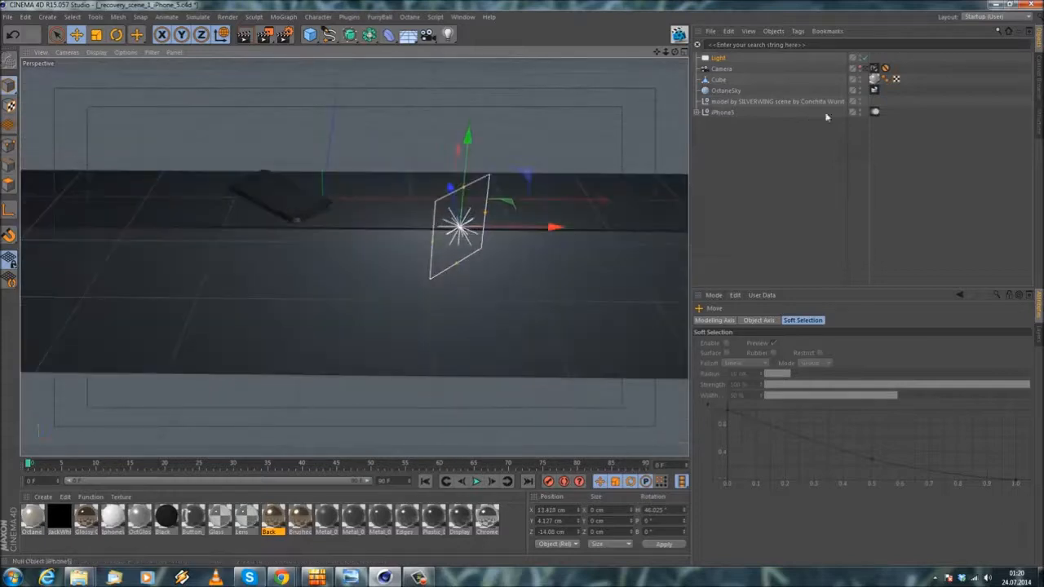
Step: Return to the scene camera's view and add an Octane LightTag to the area light
left_click(864, 68)
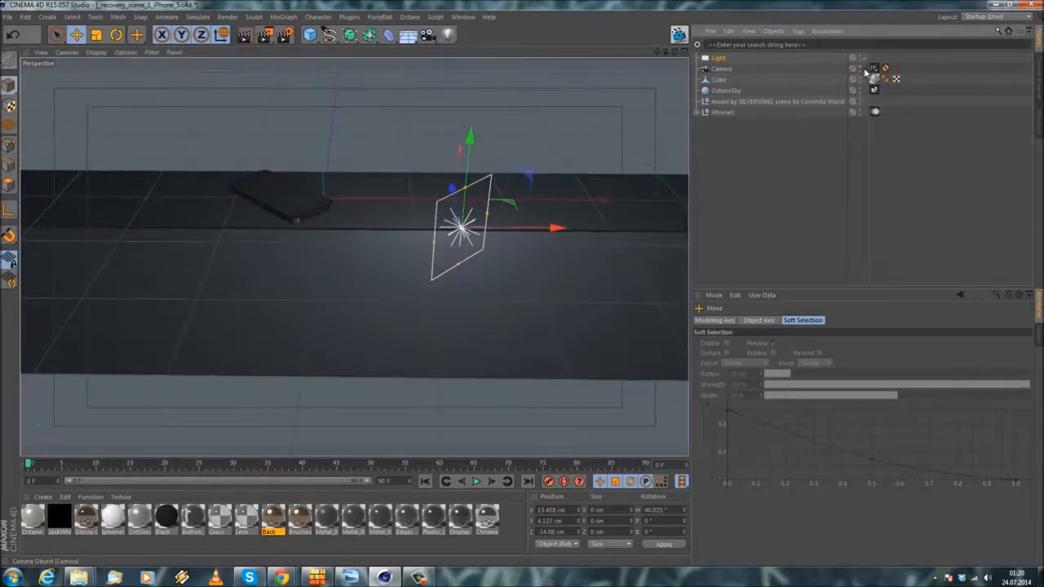
right_click(715, 61)
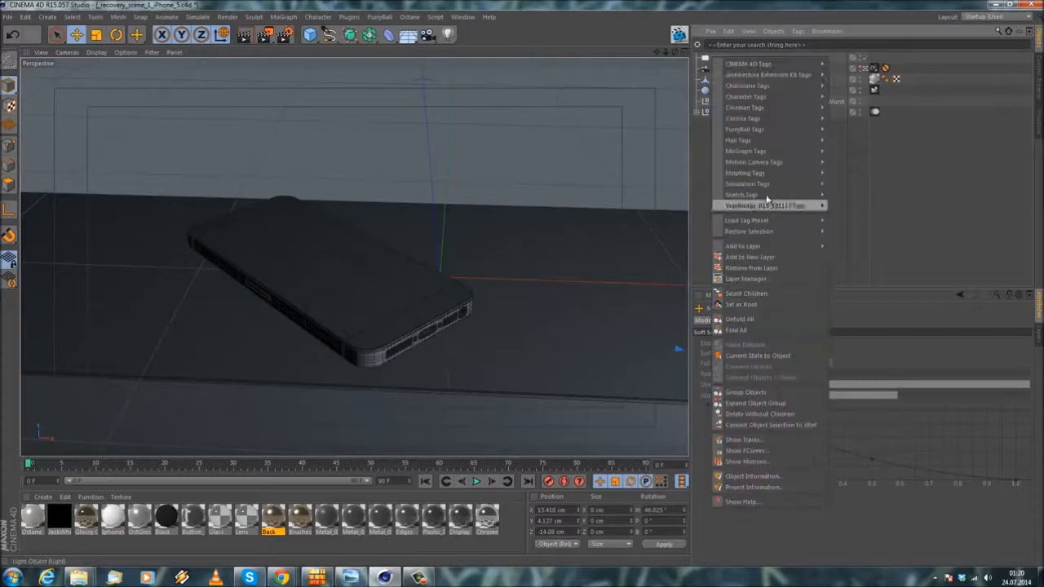
mouse_move(784, 85)
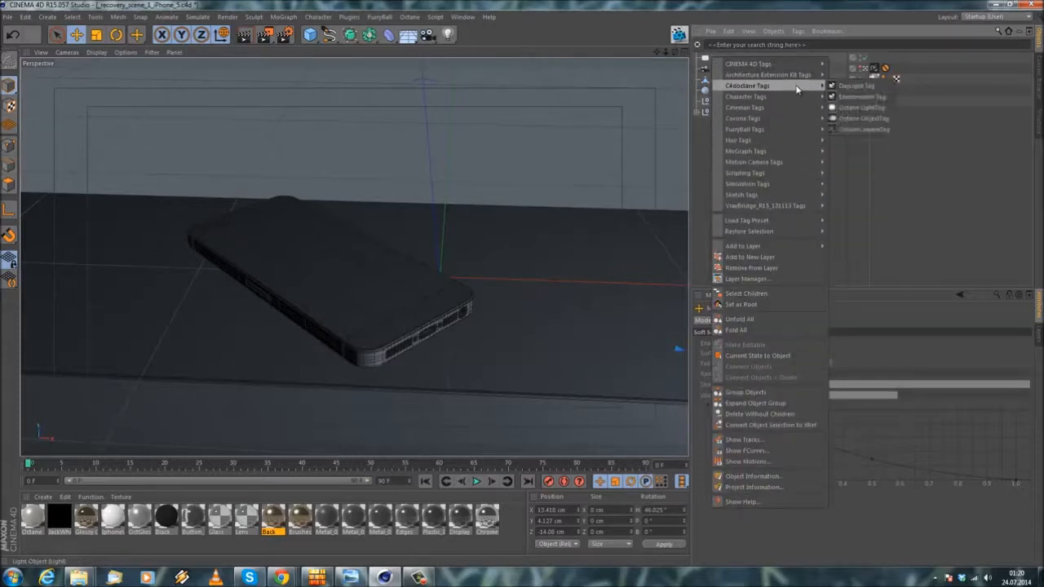
left_click(865, 111)
Step: Open the Octane Live Viewer, start the live render, and arrange both Octane windows over the viewport
left_click(679, 34)
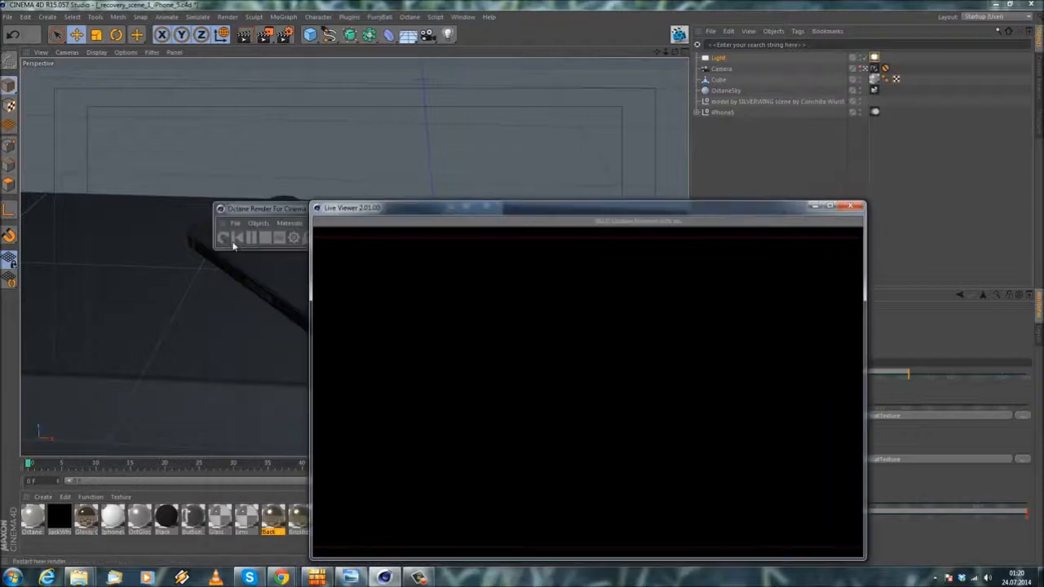
left_click(222, 239)
left_click_drag(306, 209, 600, 71)
left_click_drag(590, 209, 374, 134)
left_click_drag(611, 75, 462, 84)
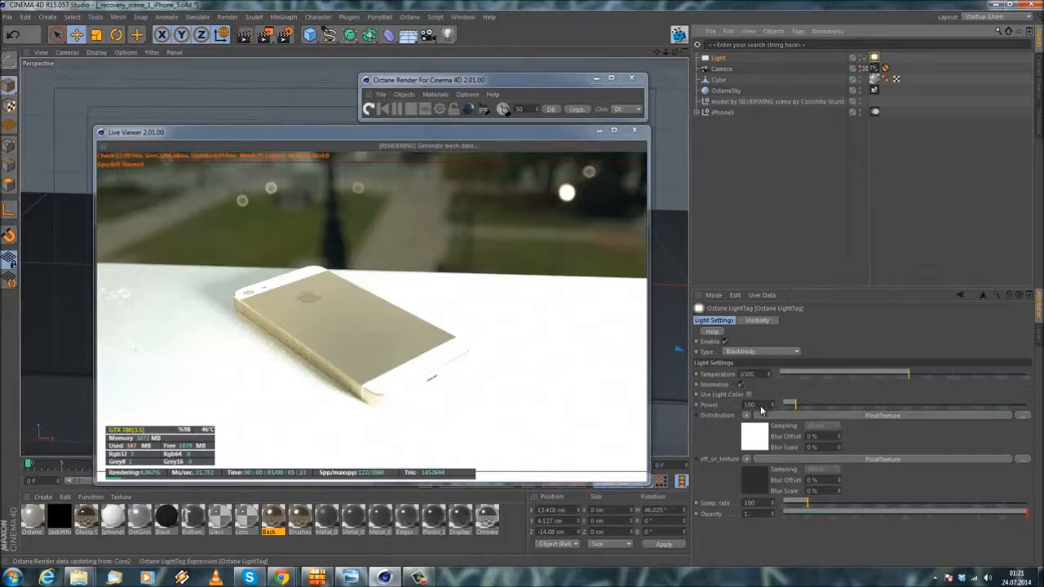
Step: Lower the Octane LightTag's power in stages, trying 10, 5, 3 and 1 in the live render
left_click_drag(759, 406, 699, 406)
type("10")
key("Return")
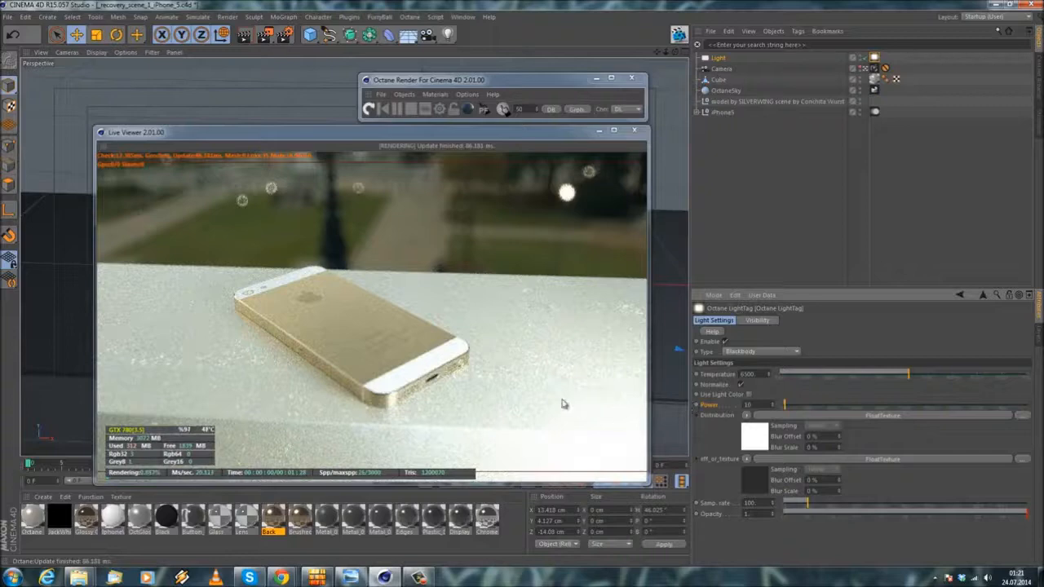
left_click_drag(762, 404, 617, 391)
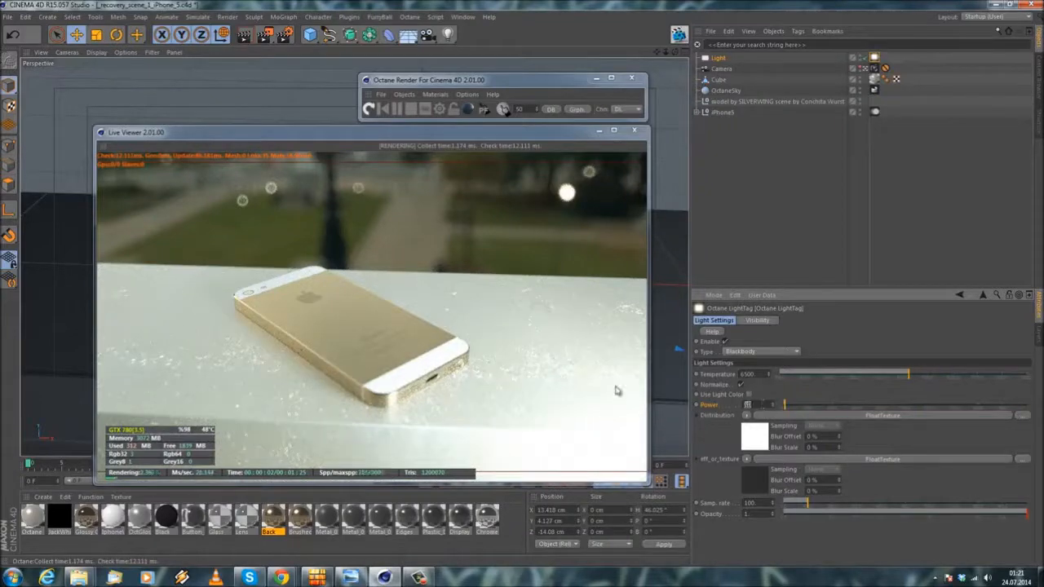
type("5")
key("Return")
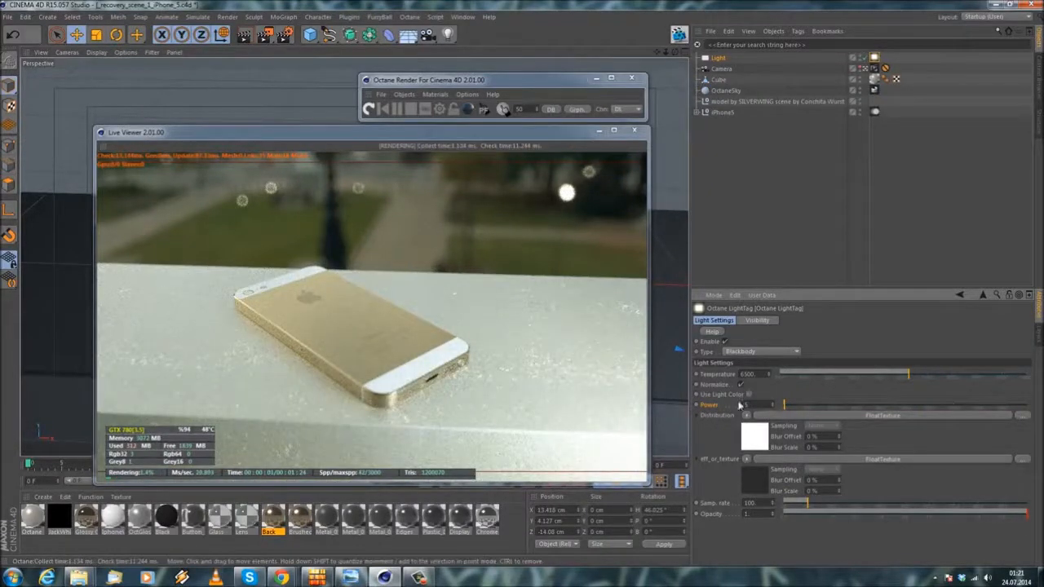
key("Return")
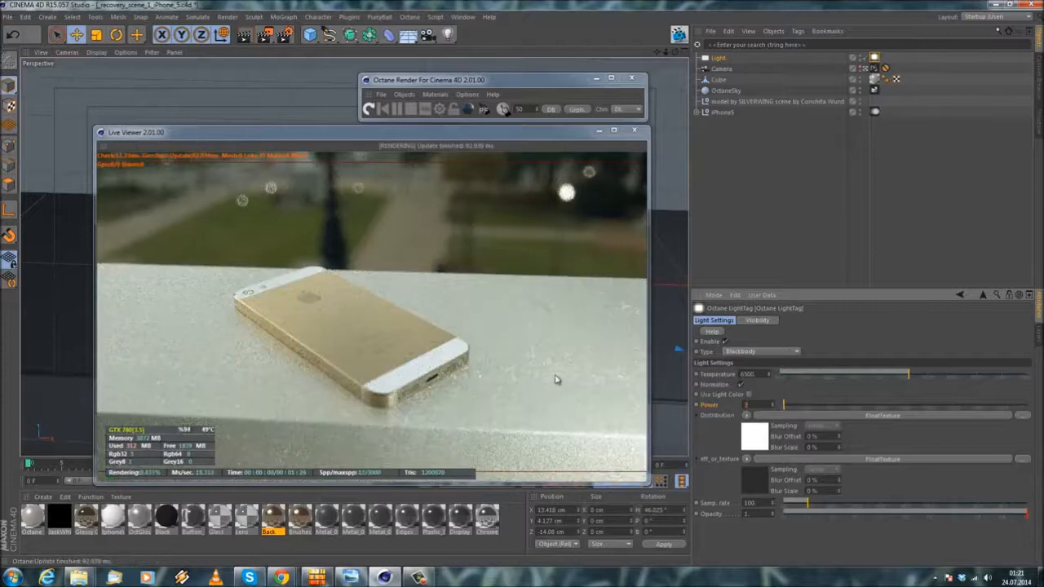
left_click_drag(758, 405, 580, 394)
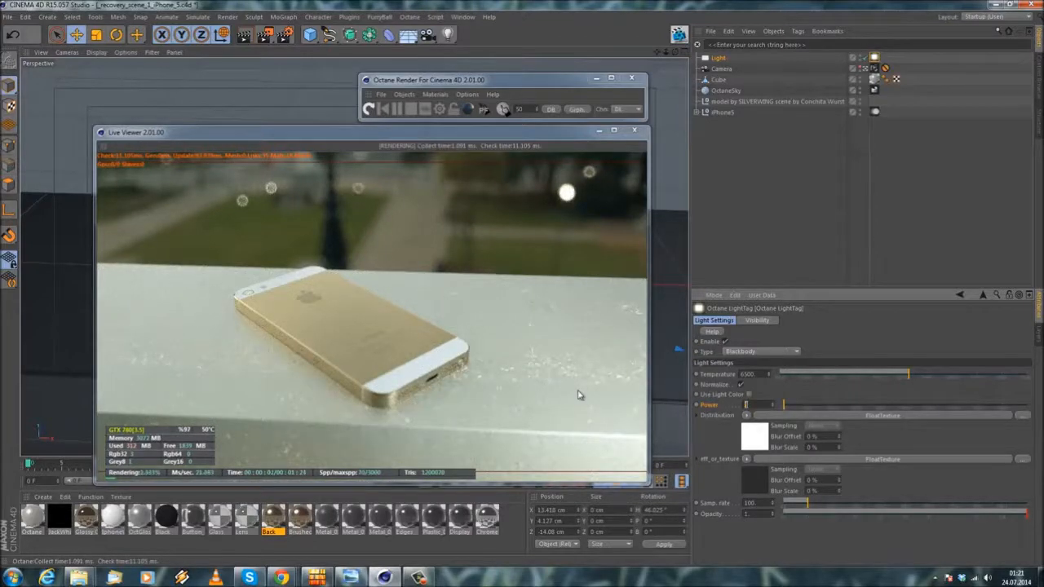
type("1")
key("Return")
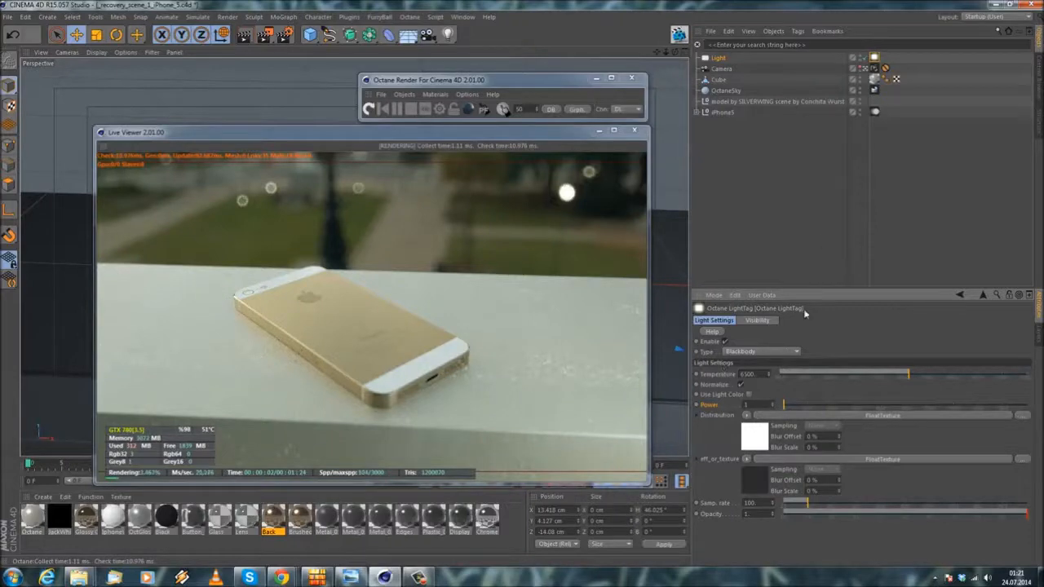
left_click_drag(758, 405, 628, 394)
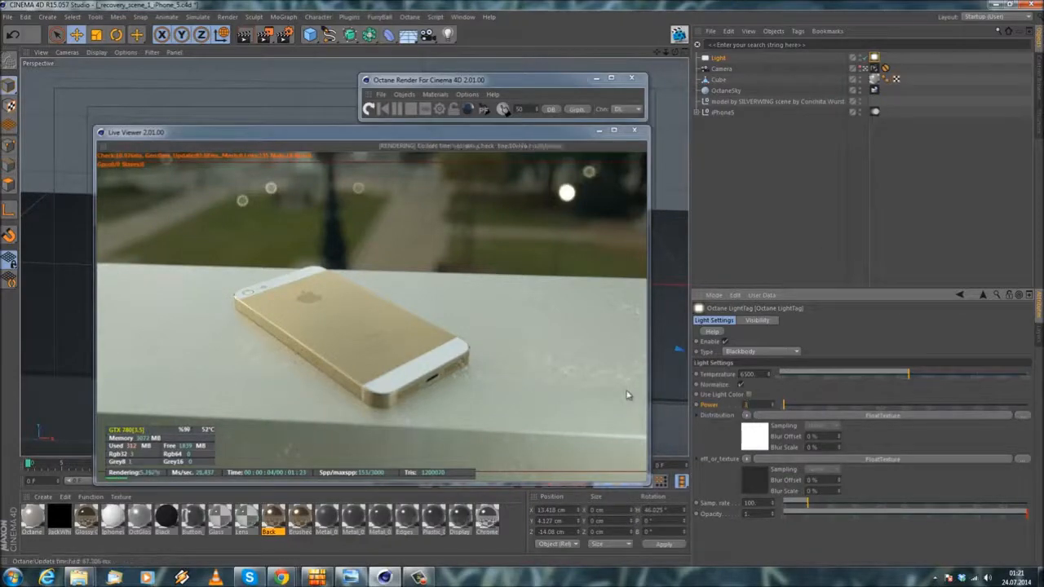
Step: Compare light heights of 16.127 cm and 6.127 cm in the live render, and settle the light's Y position at 15.127 cm
left_click(718, 59)
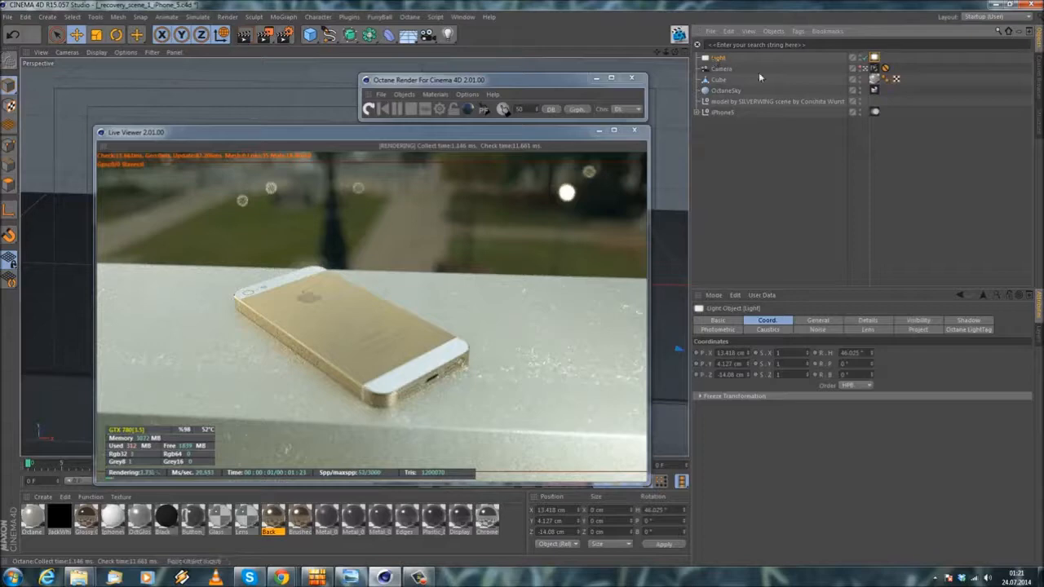
left_click_drag(749, 366, 749, 361)
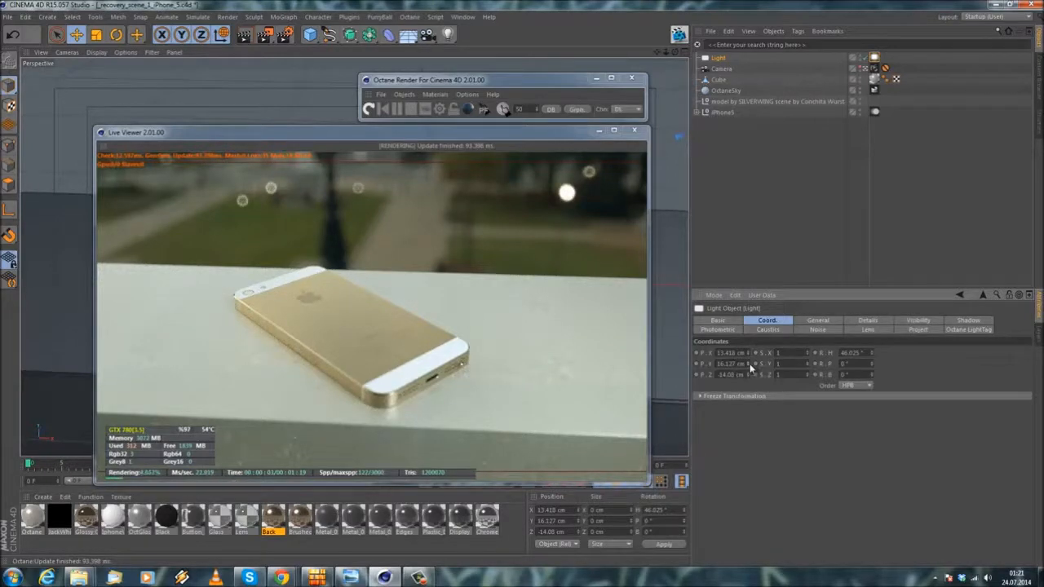
left_click_drag(749, 365, 749, 373)
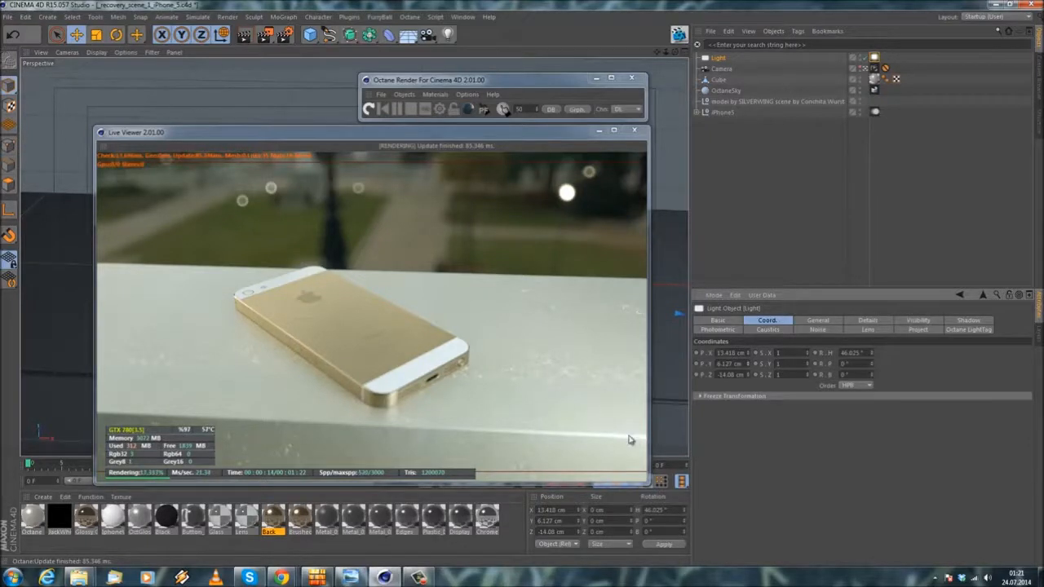
left_click_drag(749, 365, 749, 364)
left_click(748, 366)
left_click(749, 365)
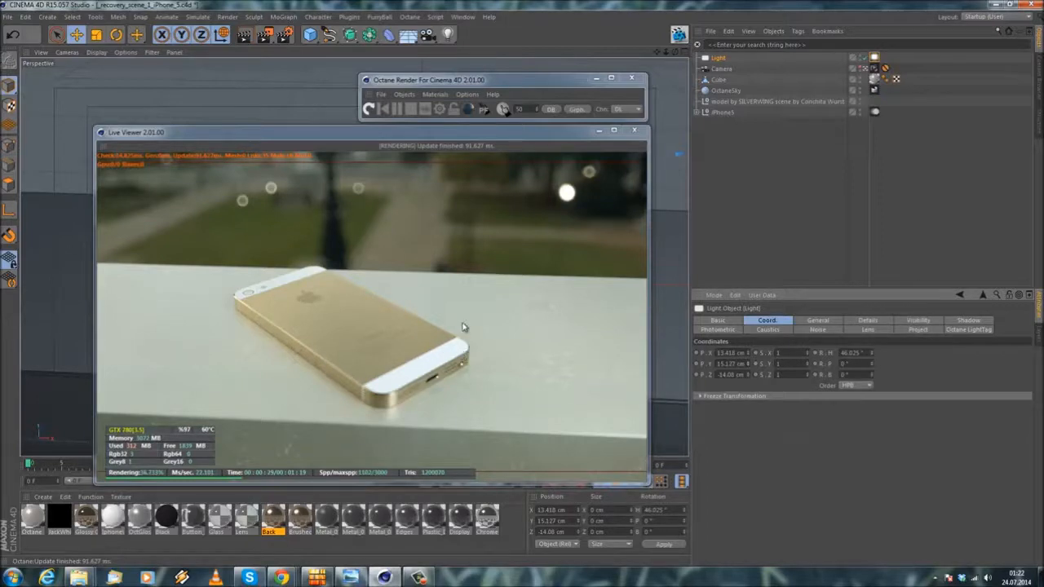
Step: Toggle the area light off and on to compare its effect in the live render at a LightTag power of 1
left_click(865, 59)
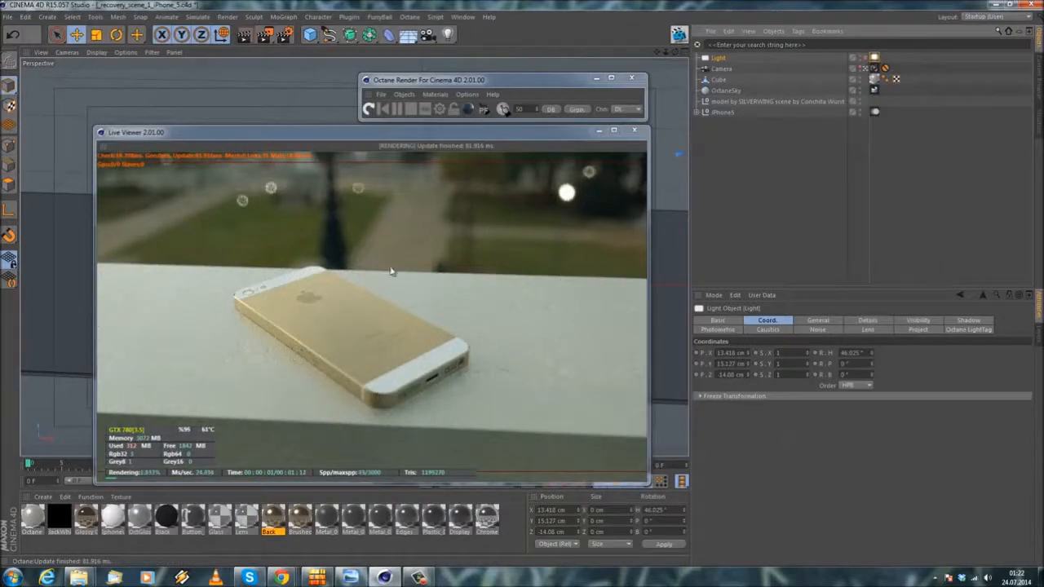
left_click(866, 58)
left_click(874, 58)
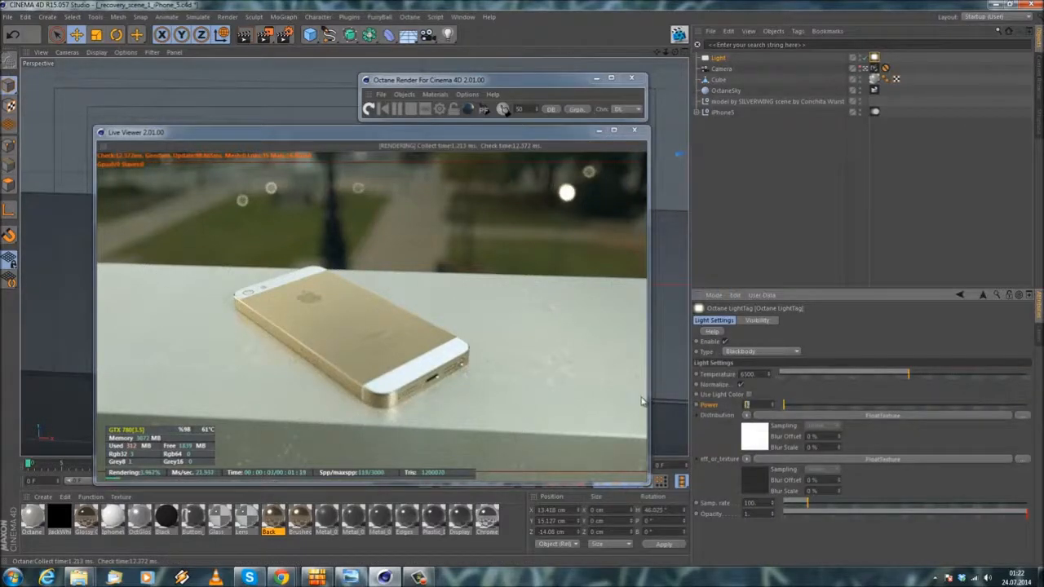
type("1")
key("Return")
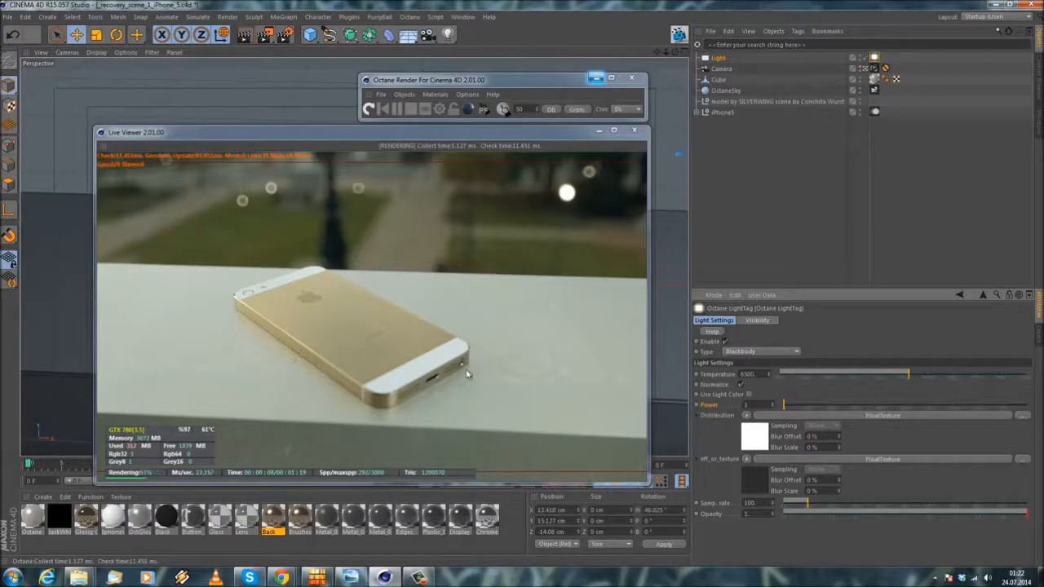
left_click(866, 58)
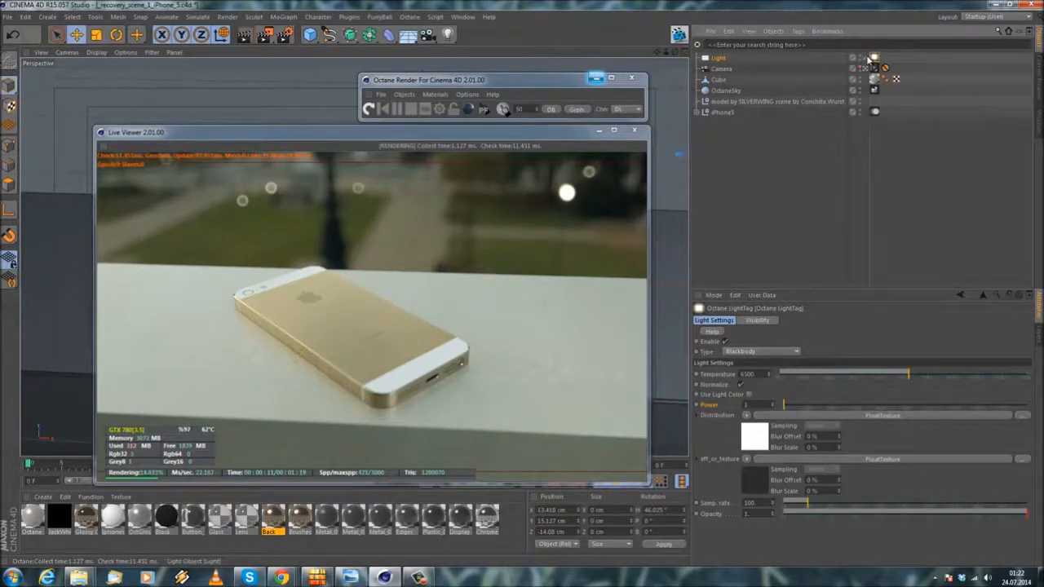
left_click(868, 58)
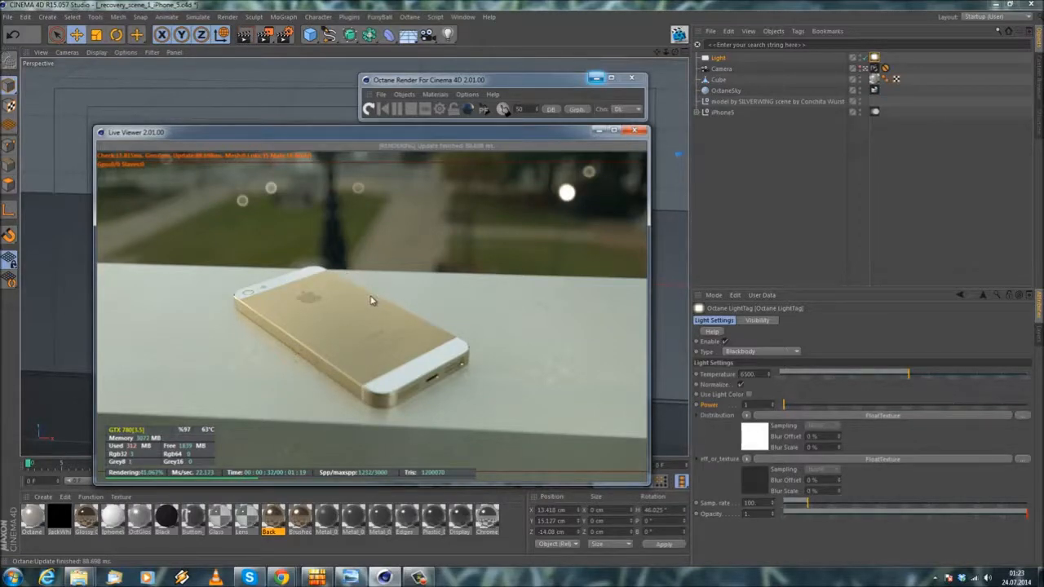
Step: Close the Live Viewer and the Octane render window, and save the iPhone scene
left_click(635, 130)
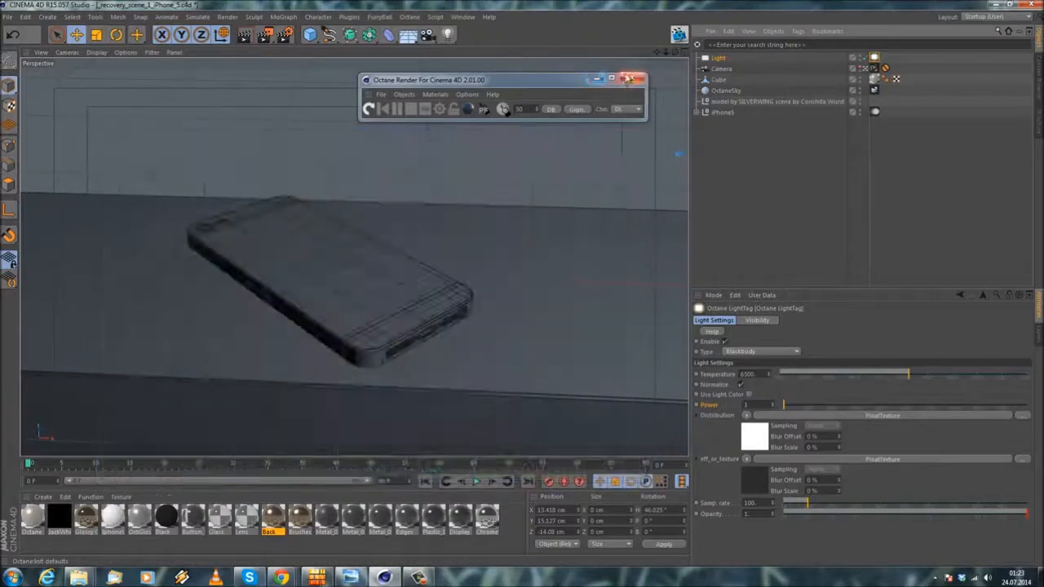
left_click(629, 79)
left_click(7, 16)
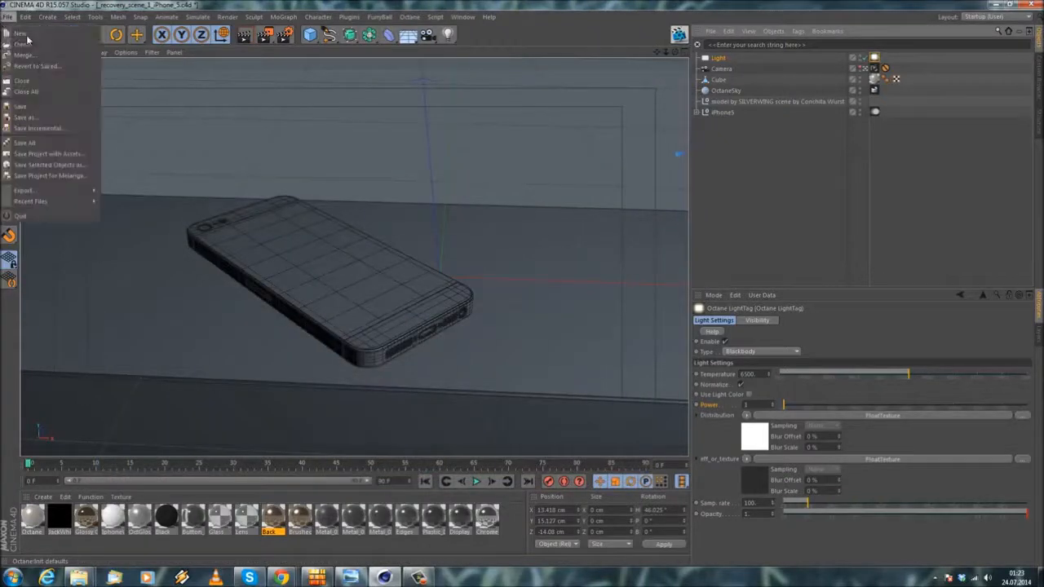
left_click(23, 108)
Step: Leave the scene camera's view and create a new empty project
left_click(816, 206)
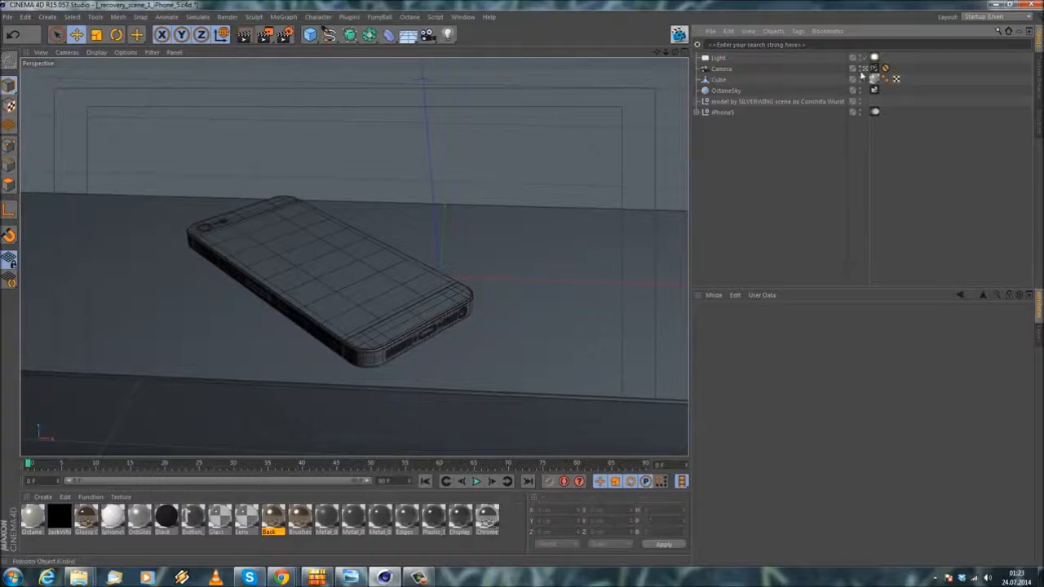
left_click(866, 68)
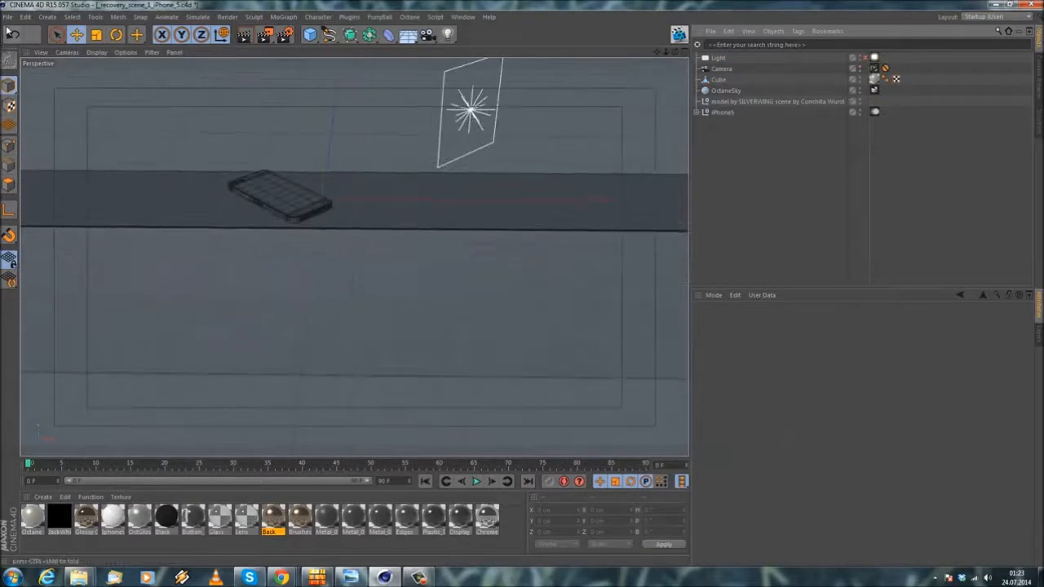
left_click(7, 17)
left_click(19, 33)
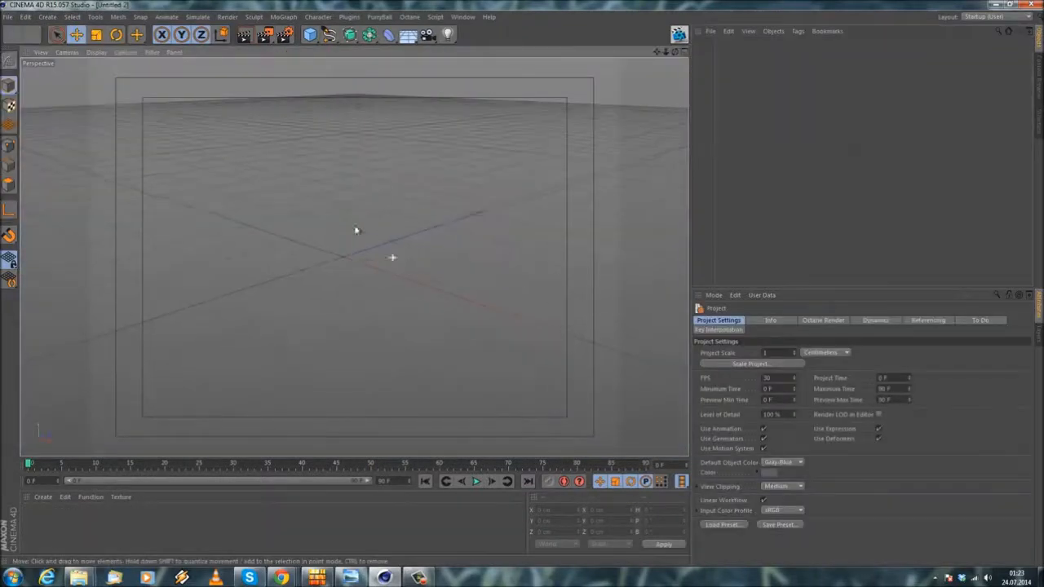
left_click_drag(325, 262, 293, 301, "alt")
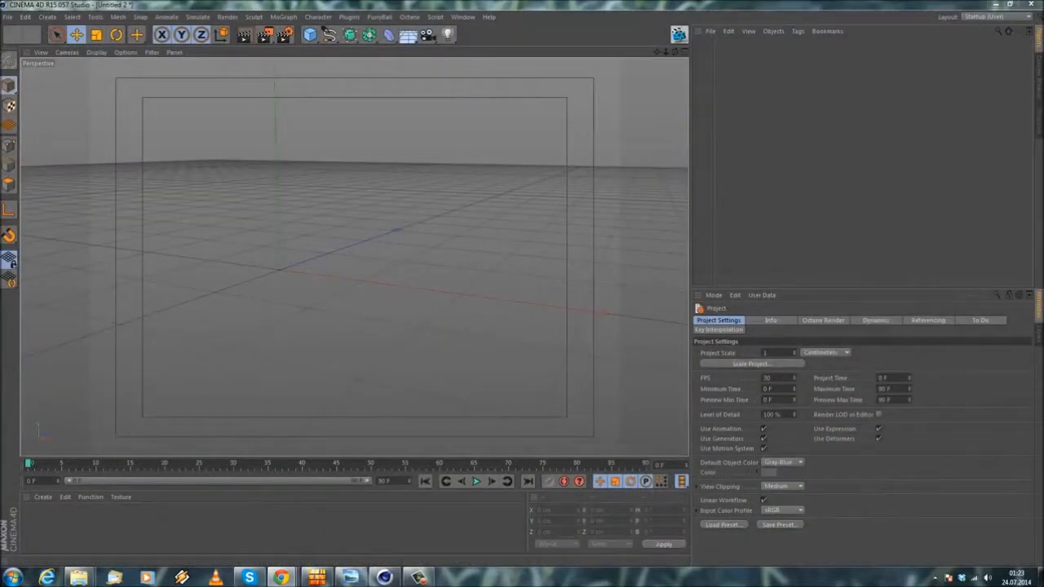
Step: Consult the in-ear headphone reference photo in the browser and add a Cylinder primitive to the empty project
left_click_drag(1043, 39, 470, 35)
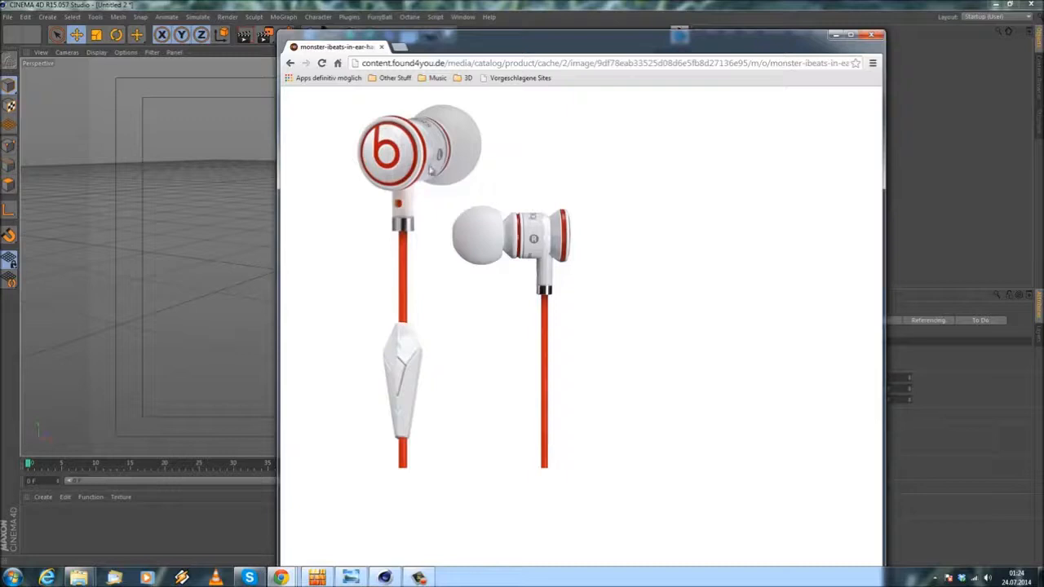
left_click_drag(446, 36, 1043, 34)
left_click(310, 35)
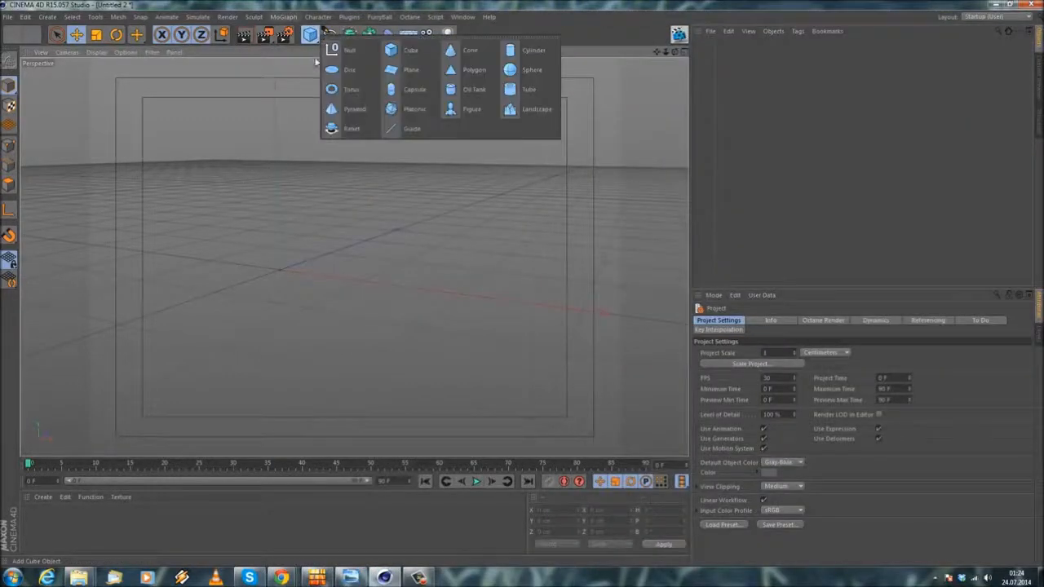
left_click(529, 51)
Step: Rotate the cylinder to a bank of -90° so it lies horizontally, and raise it to about 52.27 cm on Y
left_click_drag(238, 273, 421, 270, "alt")
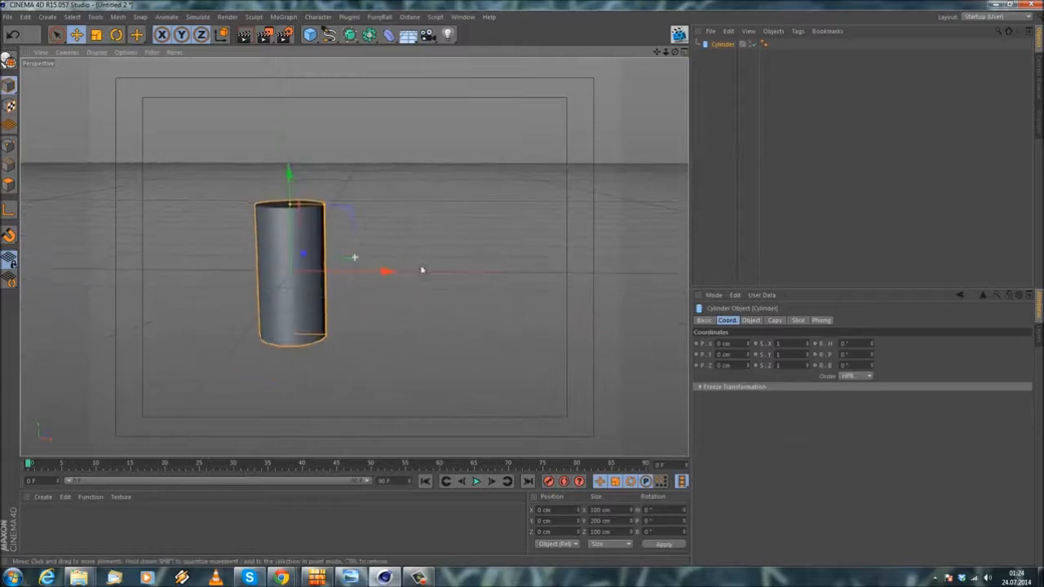
middle_click_drag(319, 268, 427, 254, "alt")
right_click_drag(427, 254, 424, 215, "alt")
left_click_drag(406, 274, 369, 268, "alt")
left_click(117, 34)
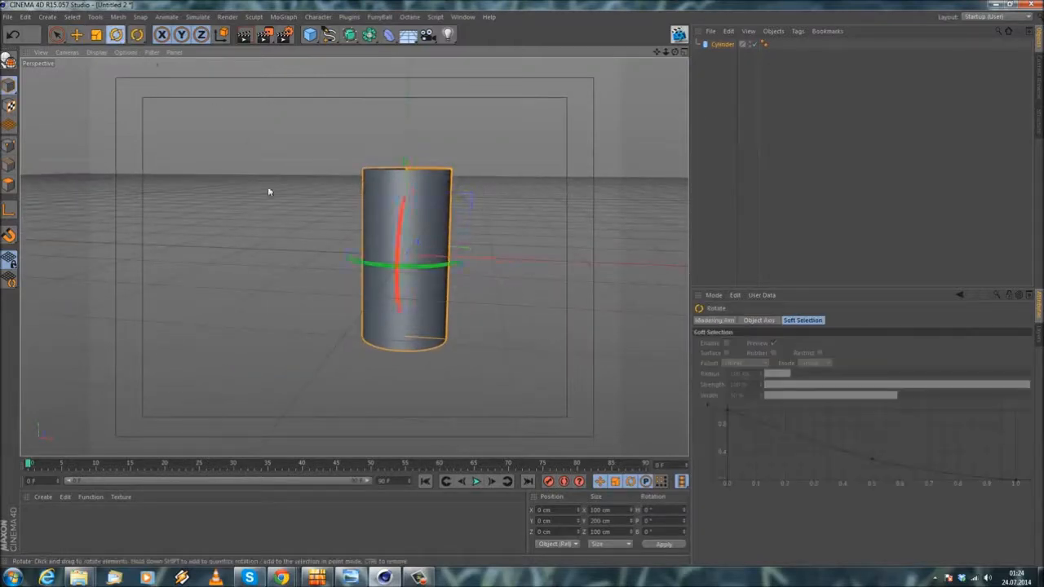
left_click_drag(269, 189, 284, 212, "alt")
left_click_drag(366, 196, 304, 299)
left_click(76, 34)
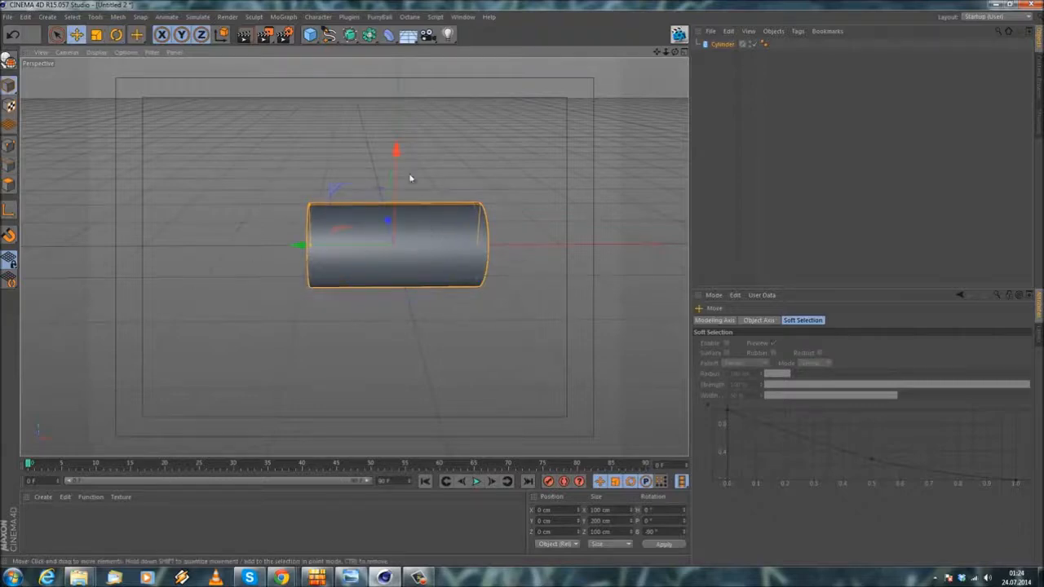
left_click_drag(396, 152, 397, 105)
left_click_drag(465, 150, 356, 177, "alt")
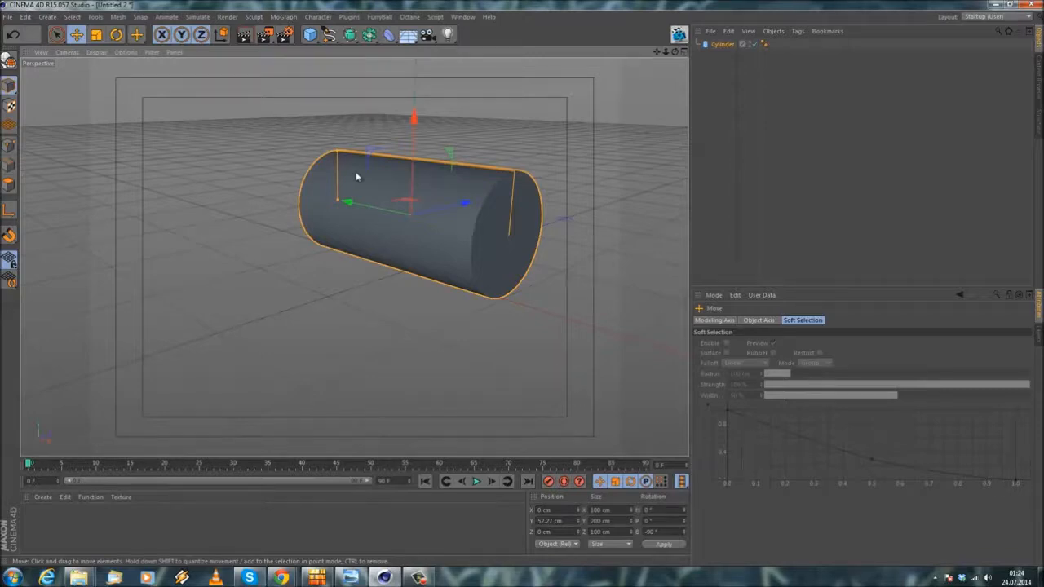
Step: Set the cylinder's rotation segments to 90
scroll(535, 197, "up", 4)
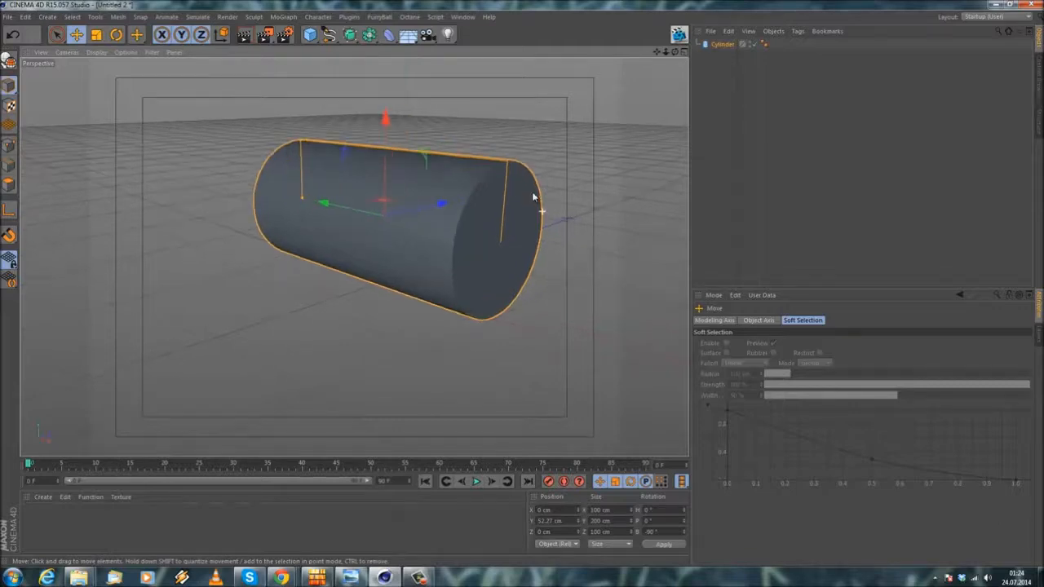
left_click_drag(445, 159, 472, 183, "alt")
left_click(719, 45)
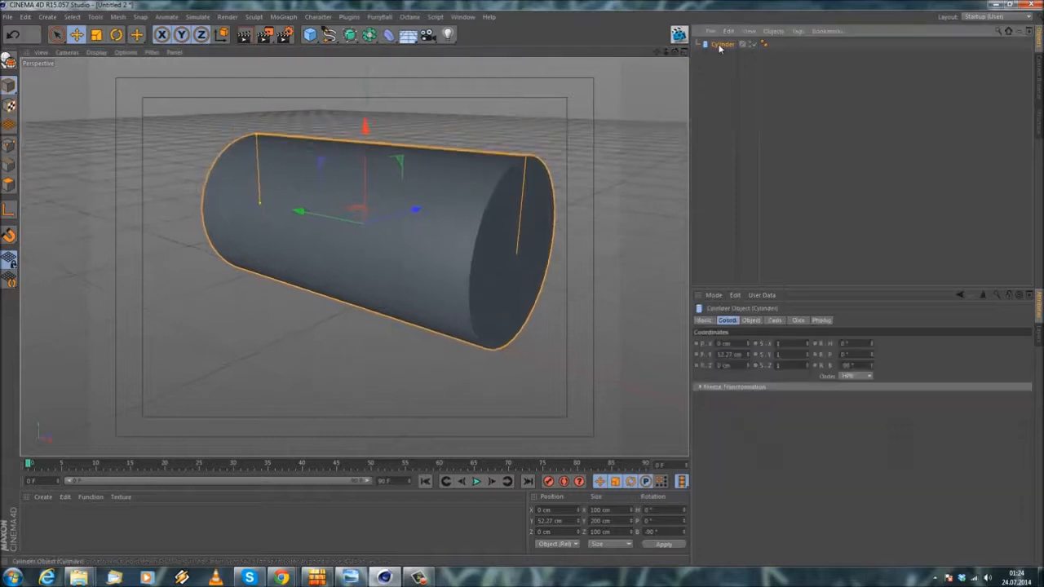
left_click(750, 321)
left_click_drag(462, 158, 391, 173, "alt")
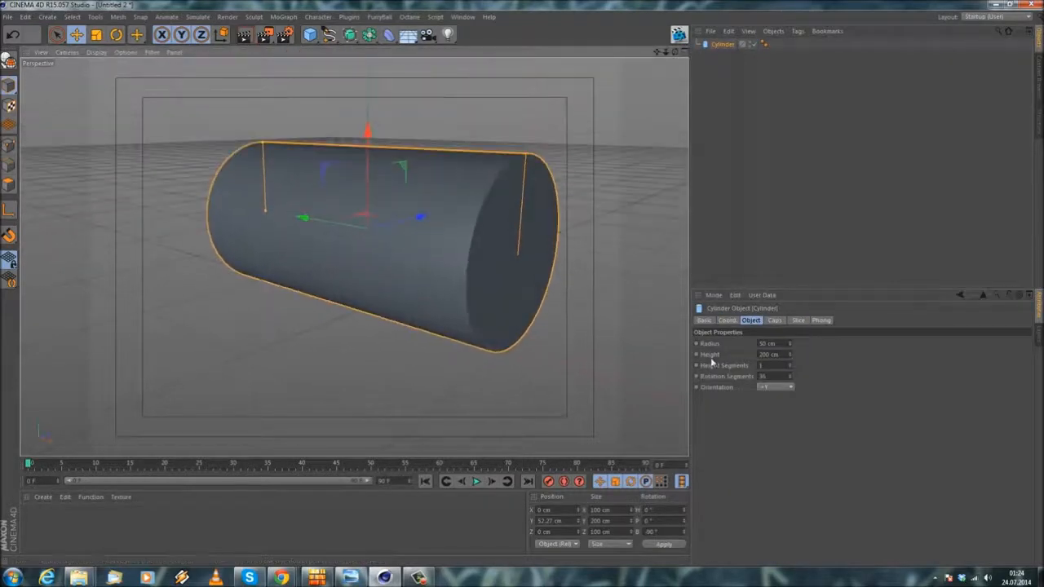
double_click(766, 377)
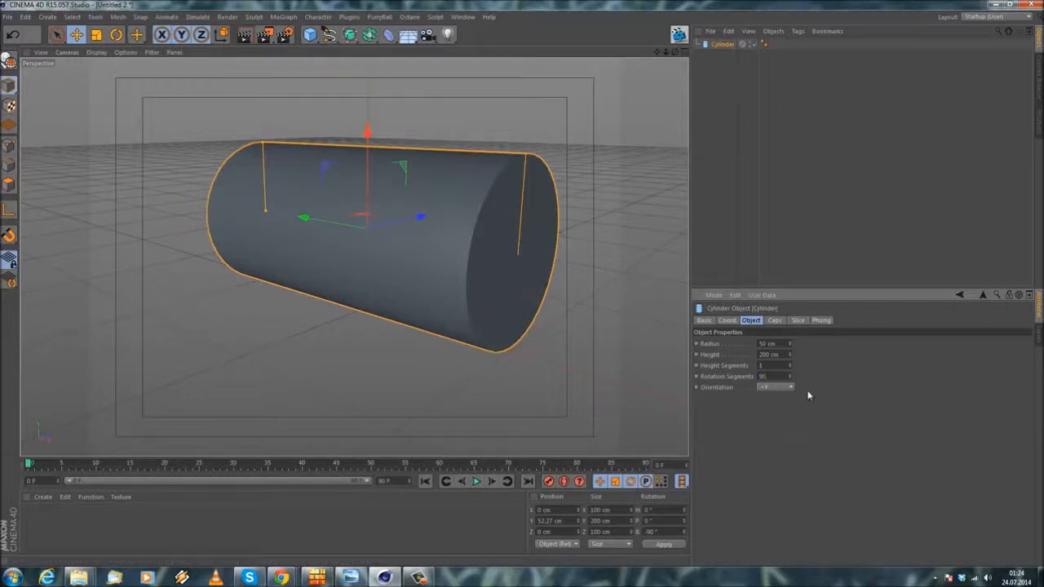
Step: Display the viewport in Gouraud Shading (Lines) to show the cylinder's segments
left_click(95, 52)
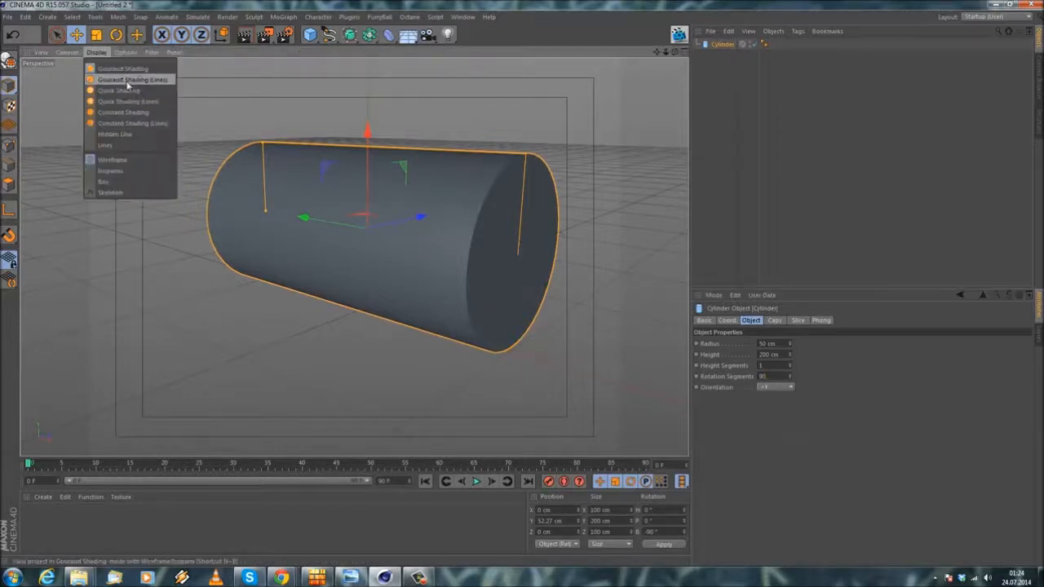
left_click(138, 80)
mouse_move(451, 196)
left_mouse_down("alt")
mouse_move(443, 215)
mouse_move(461, 211)
mouse_move(455, 237)
left_mouse_up("alt")
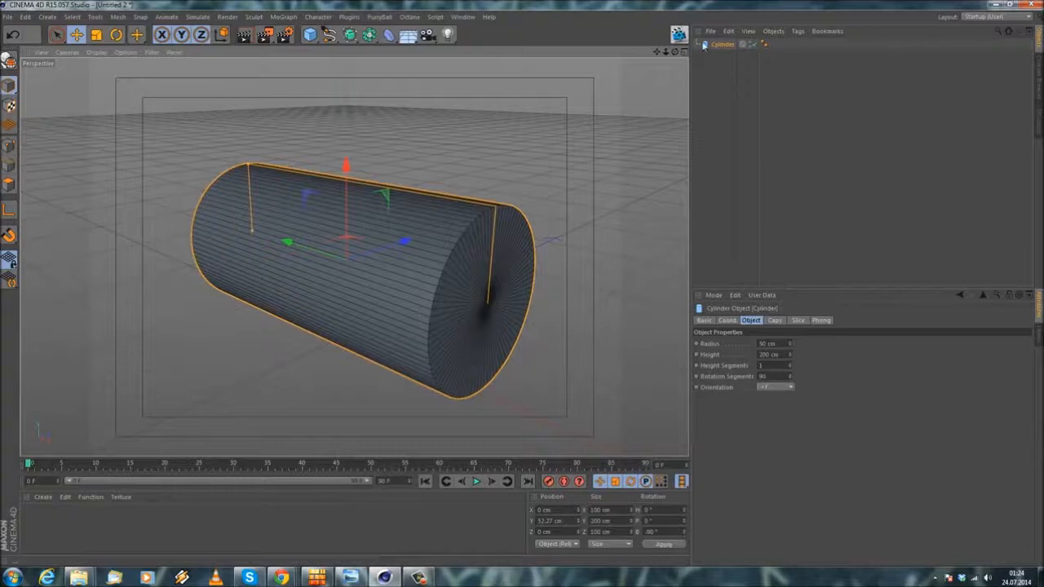
Step: Make the cylinder editable and run Optimize on all of its points
key("c")
left_click_drag(437, 215, 415, 196, "alt")
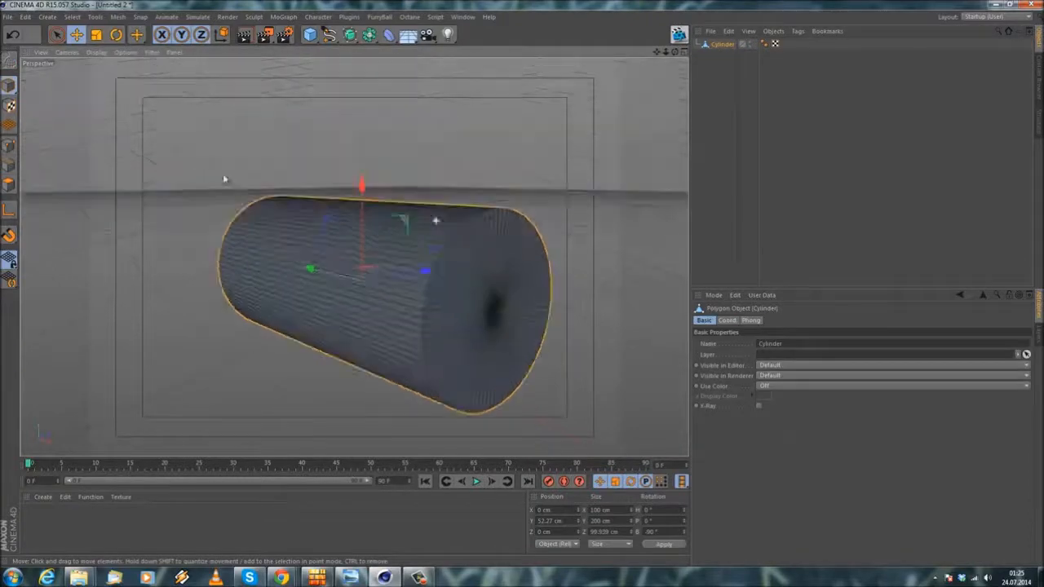
left_click(8, 146)
key("ctrl+a")
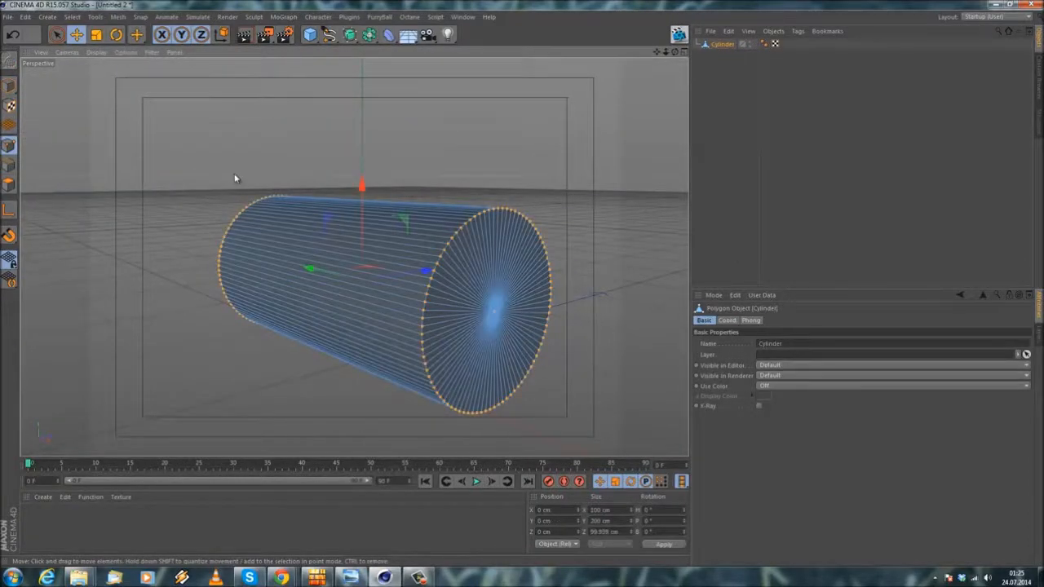
right_click(145, 169)
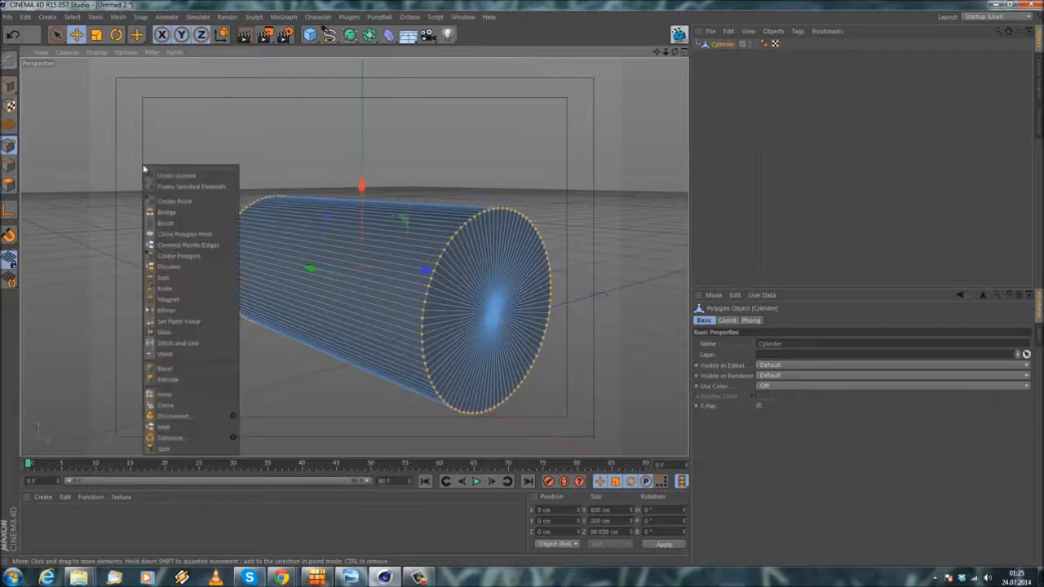
left_click(190, 440)
left_click_drag(102, 422, 508, 259, "alt")
left_click(158, 298)
left_click(76, 16)
Step: Examine the cylinder's end cap against the headphone reference photo placed beside the viewport
middle_click_drag(455, 302, 379, 263, "alt")
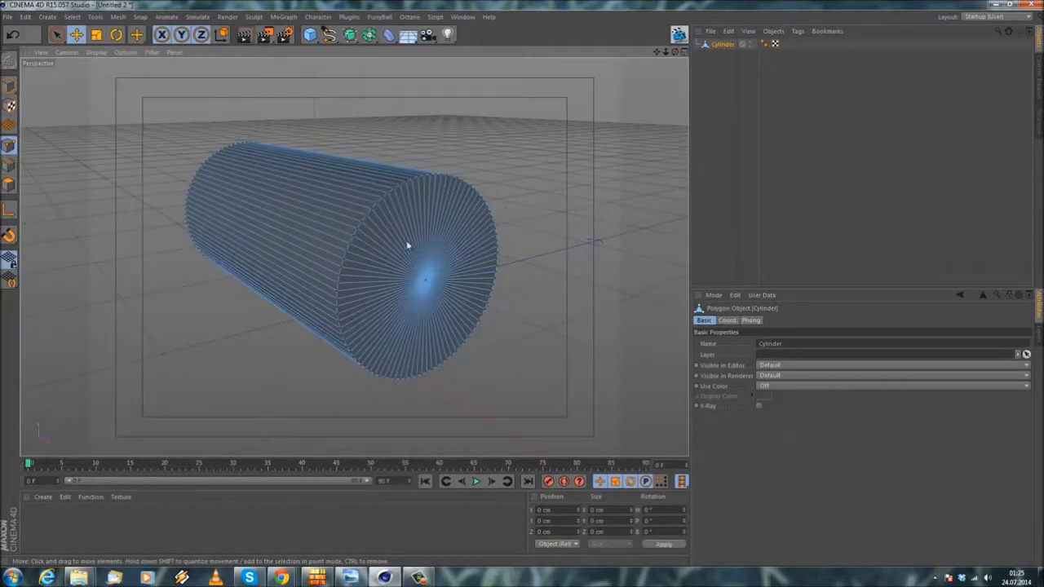
left_click_drag(341, 225, 577, 236, "alt")
left_click_drag(355, 256, 287, 277, "alt")
left_click_drag(519, 281, 230, 222, "alt")
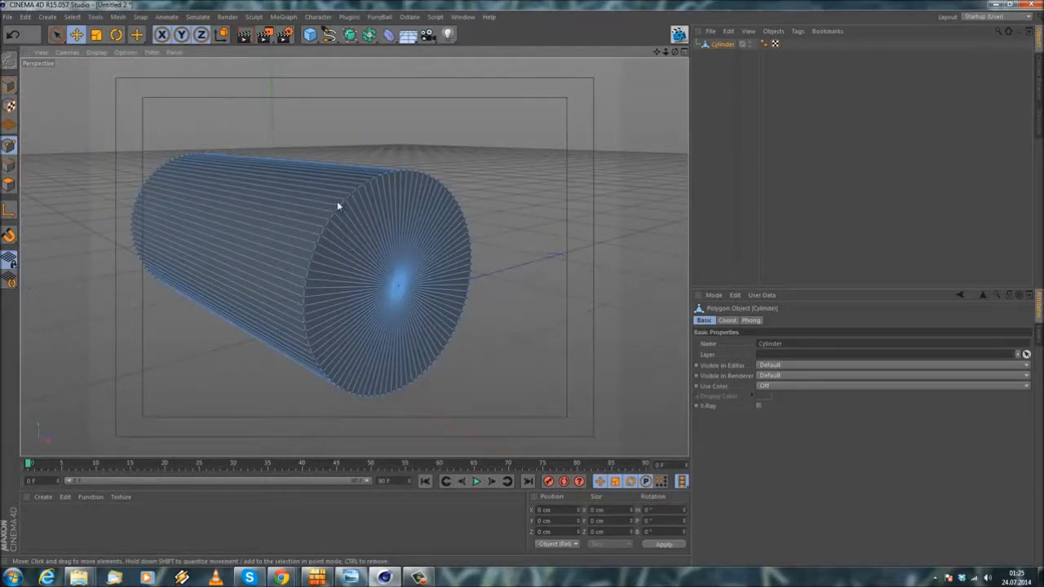
left_click_drag(241, 219, 353, 216, "alt")
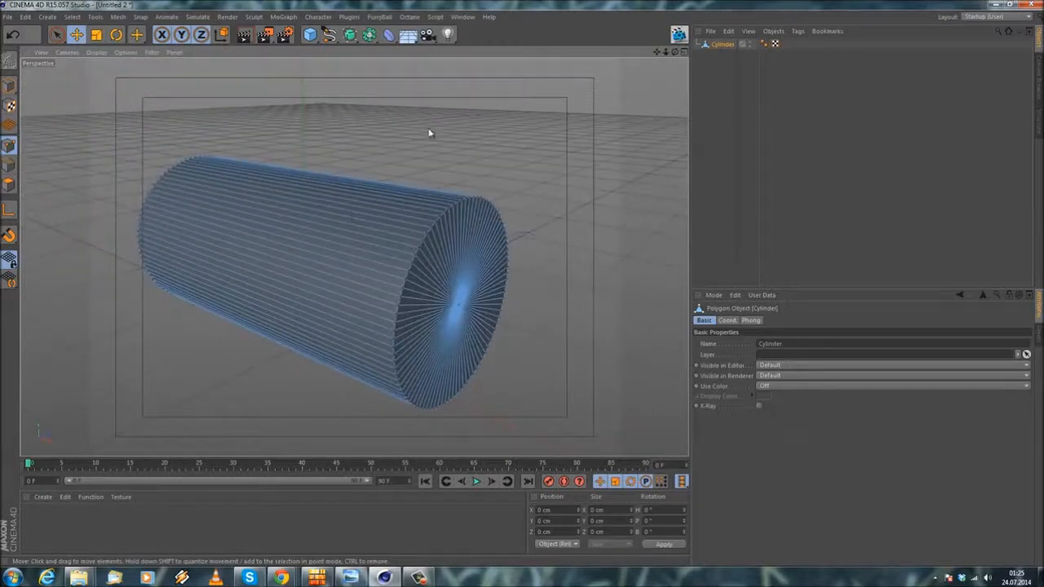
mouse_move(1043, 51)
left_mouse_down()
mouse_move(875, 54)
mouse_move(1043, 57)
left_mouse_up()
key("alt+Tab")
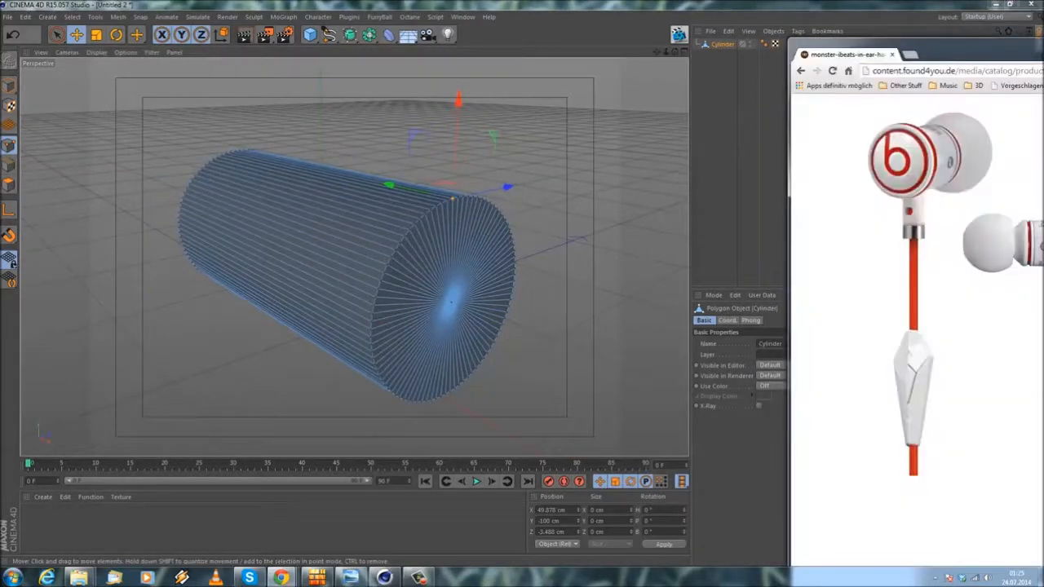
mouse_move(916, 48)
left_mouse_down()
mouse_move(704, 47)
mouse_move(916, 47)
left_mouse_up()
left_click_drag(513, 242, 565, 220, "alt")
key("alt+Tab")
left_click_drag(917, 43, 876, 47)
left_click(388, 579)
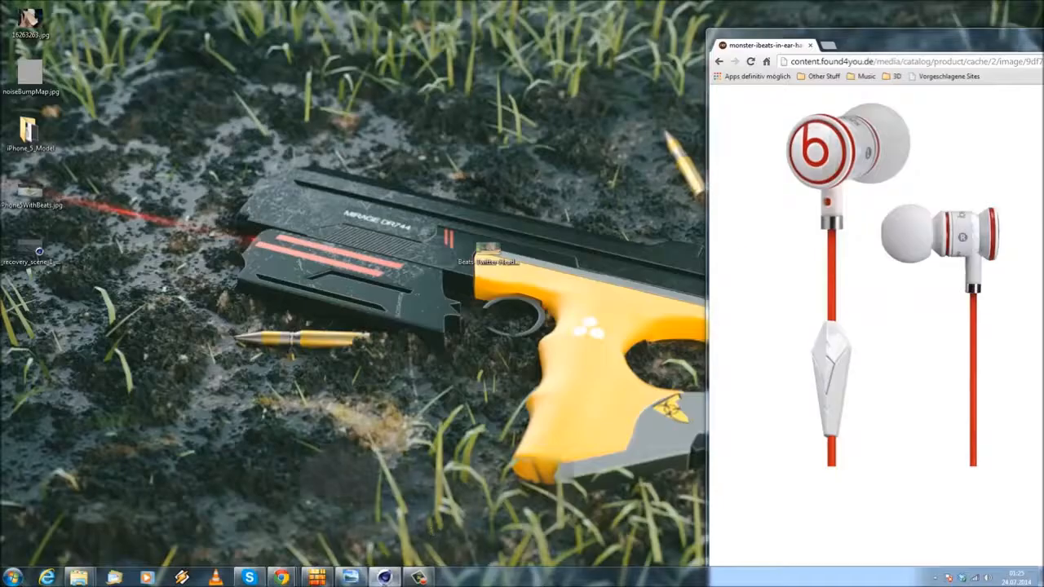
left_click_drag(1043, 44, 1043, 38)
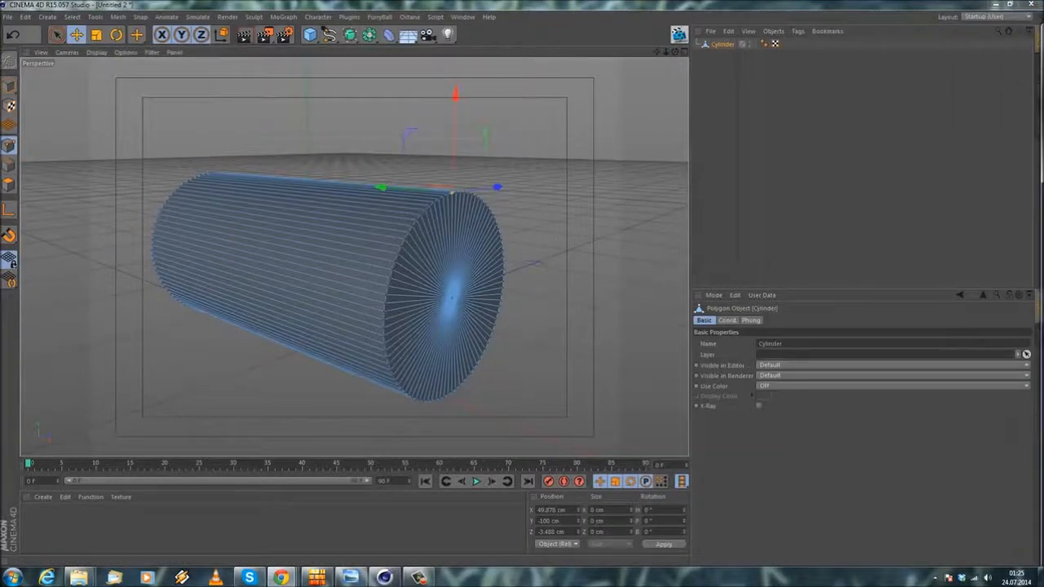
Step: Activate the Knife tool in Loop mode for cutting the cylinder's end cap
left_click_drag(455, 310, 420, 319, "alt")
right_click(237, 109)
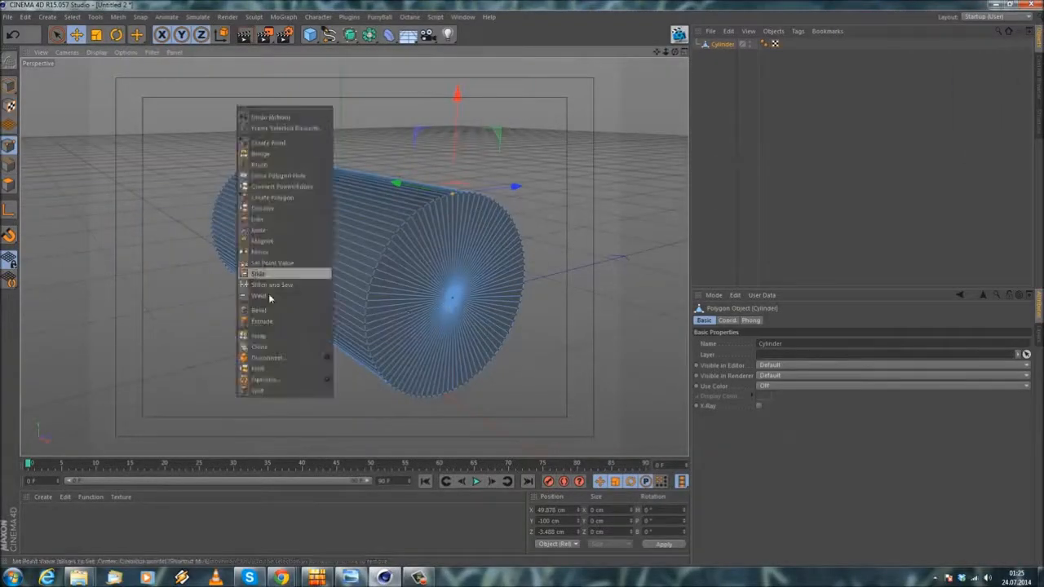
left_click(267, 230)
scroll(451, 247, "up", 3)
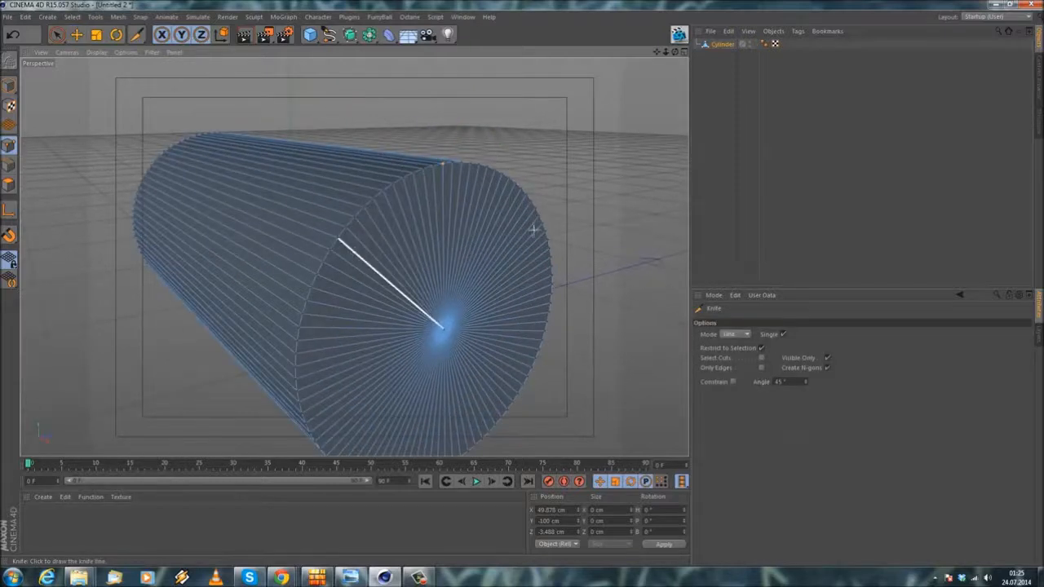
scroll(577, 237, "down", 2)
scroll(544, 226, "up", 2)
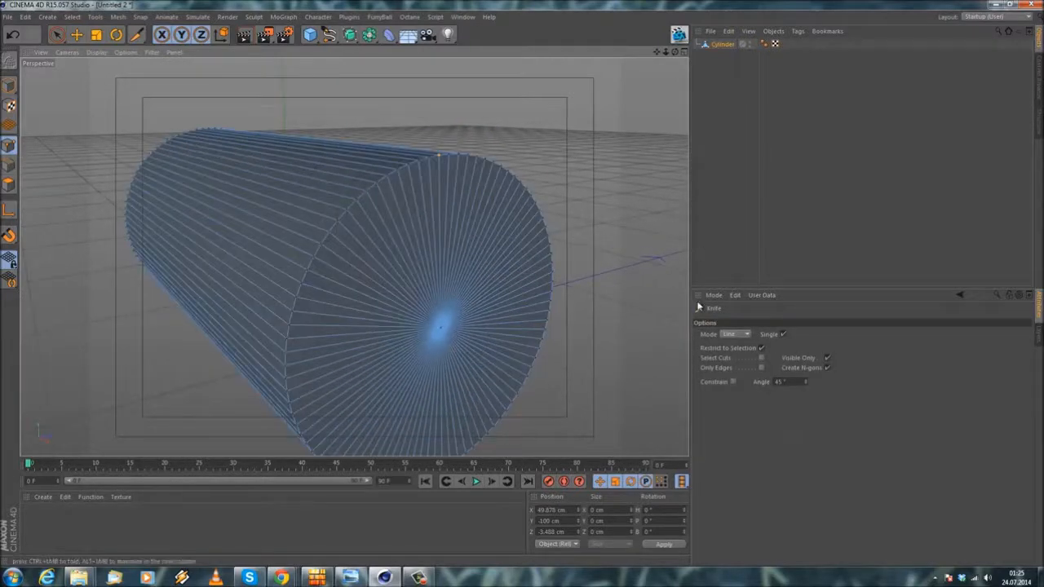
left_click(730, 335)
left_click(738, 378)
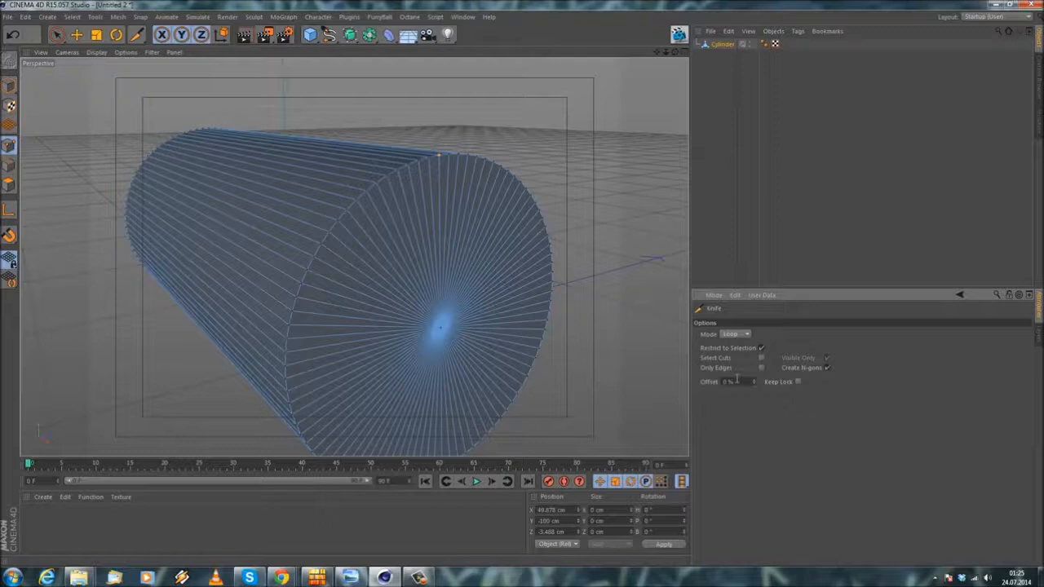
right_click(507, 141)
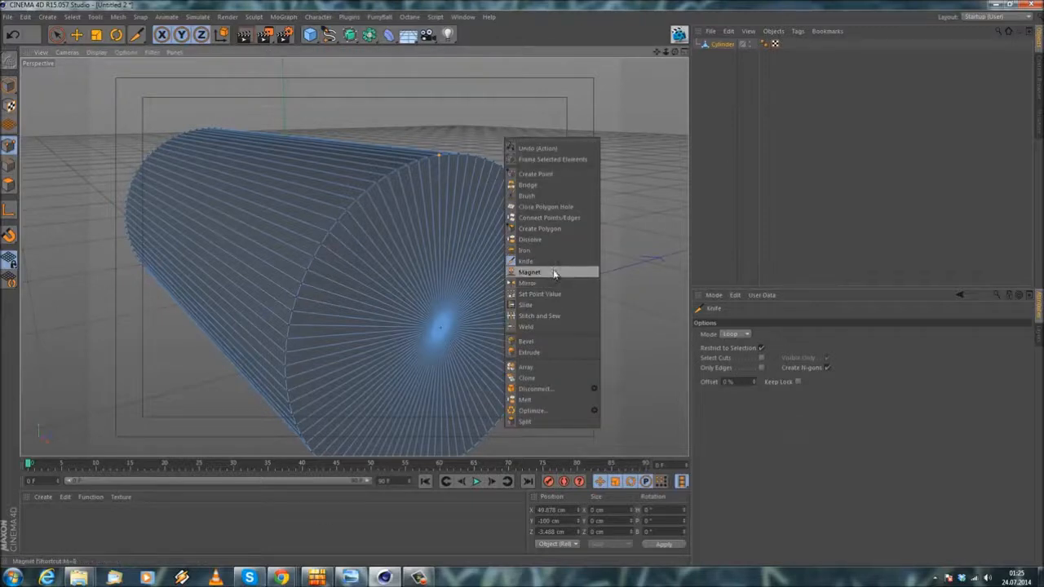
left_click(554, 262)
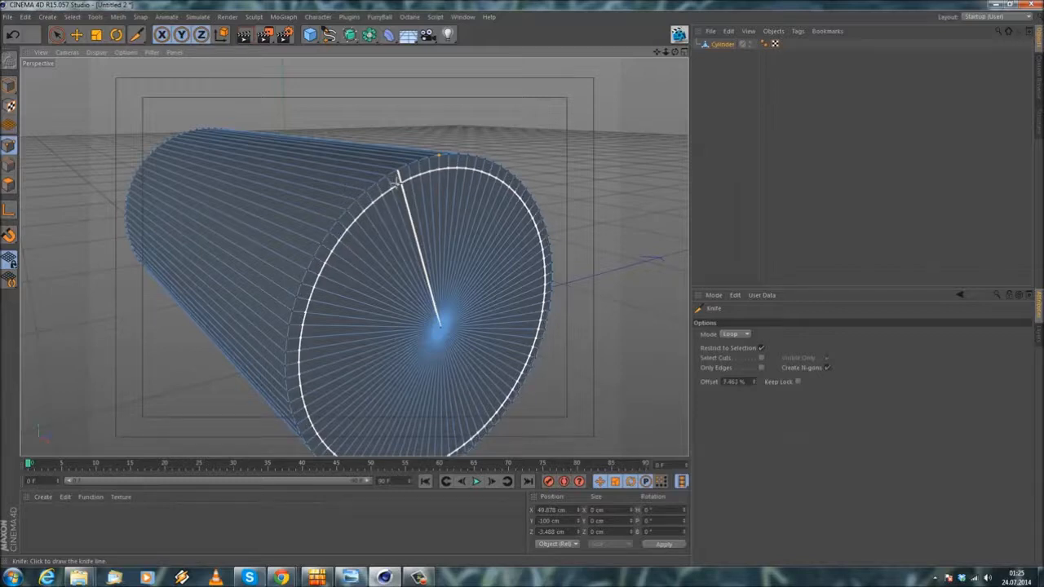
Step: Cut a circular loop just inside the rim of the front end cap with a 93 % offset
left_click(398, 176)
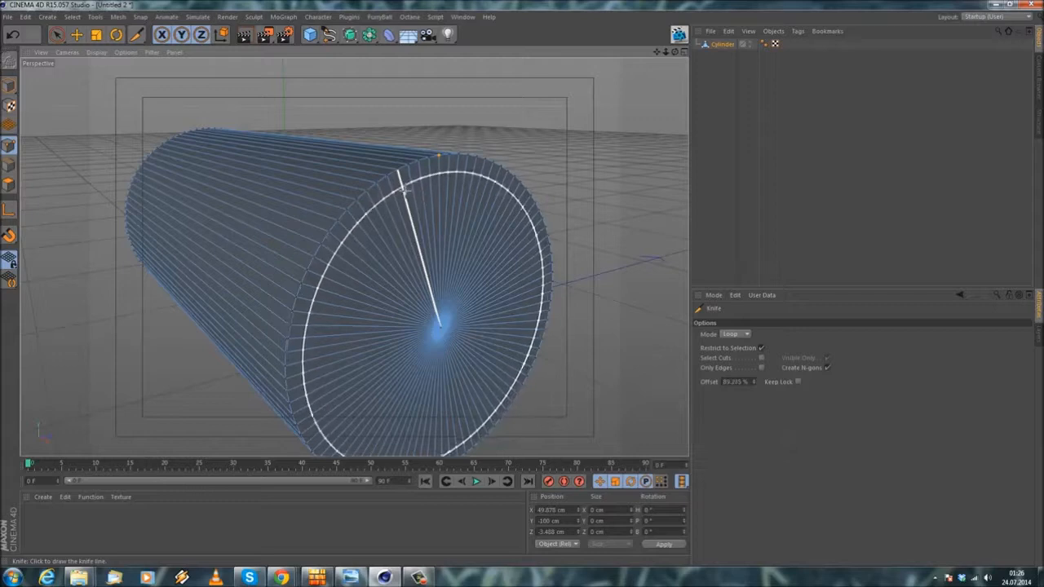
mouse_move(354, 257)
left_mouse_down("alt")
mouse_move(360, 240)
mouse_move(359, 260)
left_mouse_up("alt")
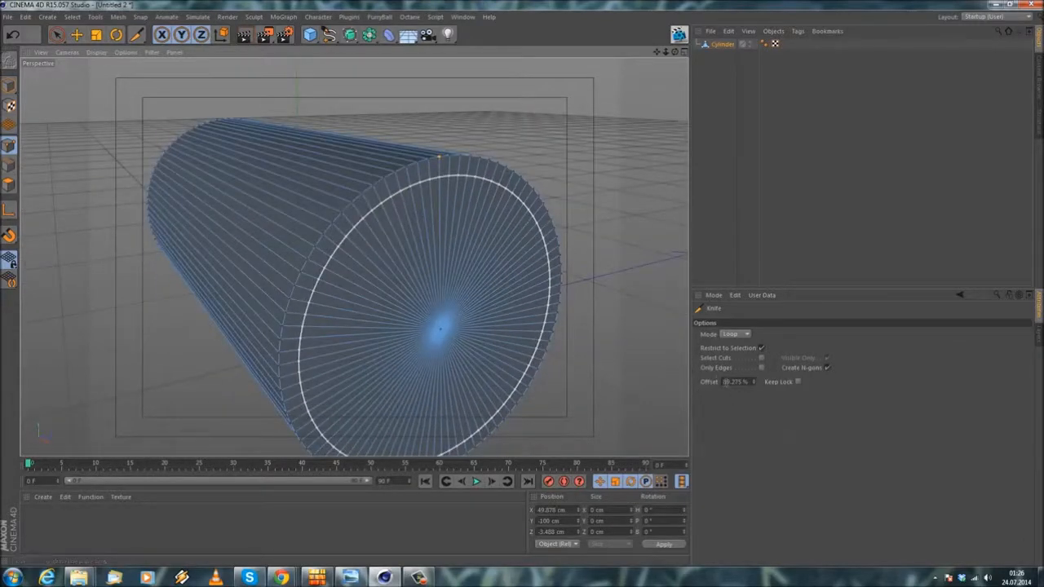
left_click(724, 382)
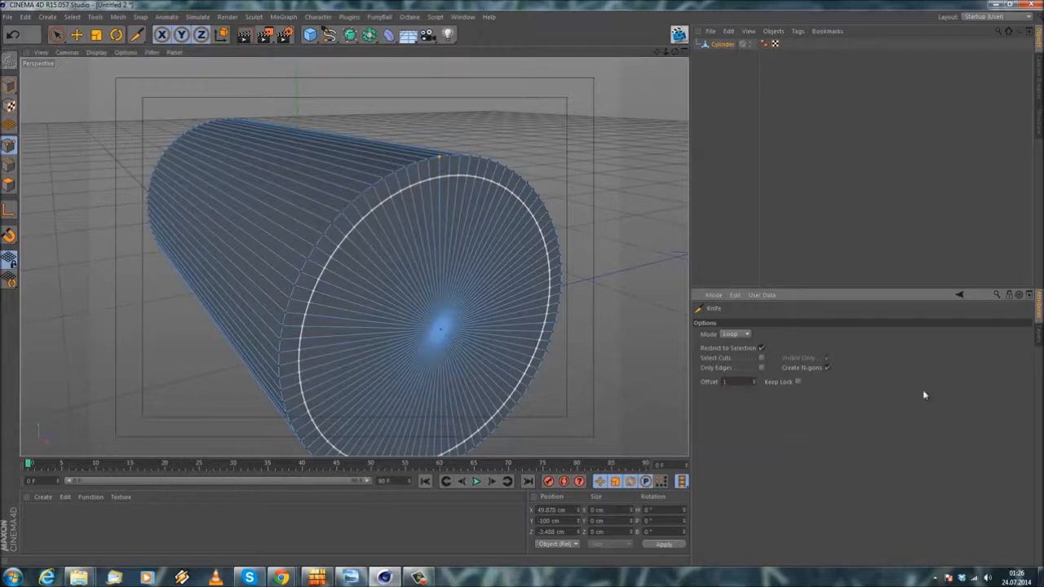
key("Return")
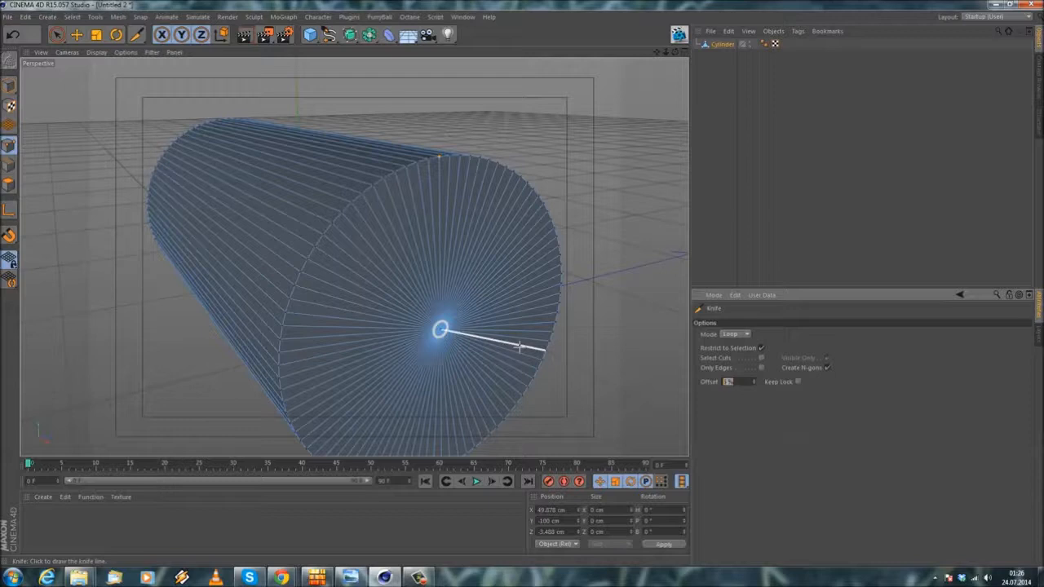
key("Return")
left_click_drag(435, 286, 443, 230, "alt")
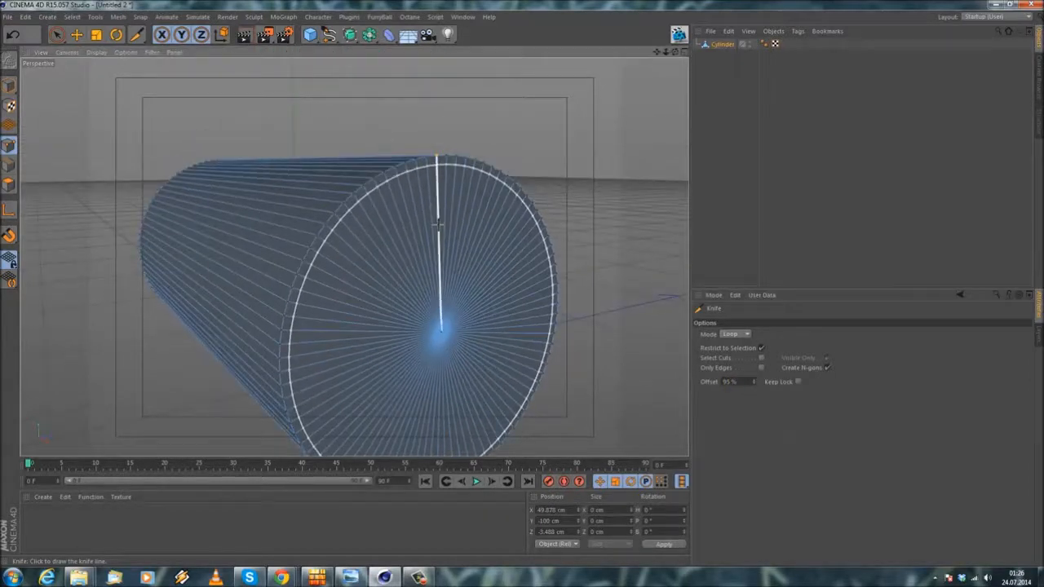
left_click_drag(737, 384, 626, 369)
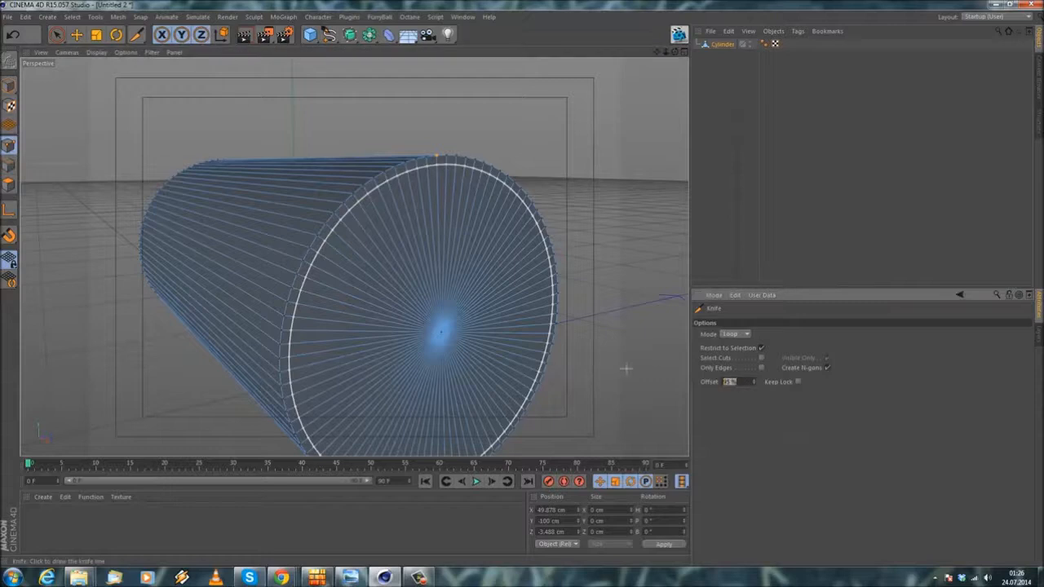
type("93")
key("Return")
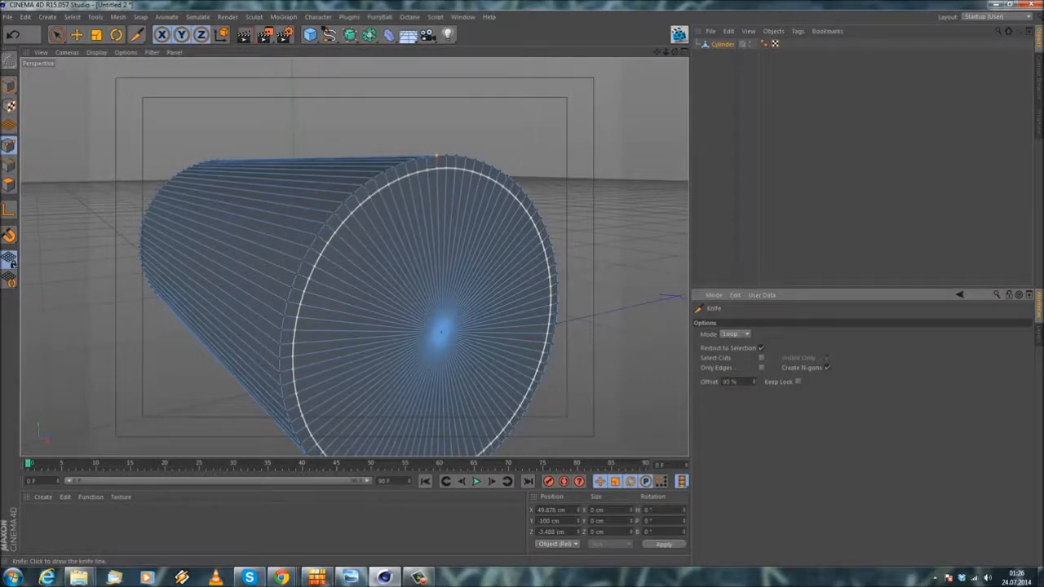
Step: Cut a second circular loop just inside the first one on the end cap with a 94 % offset
mouse_move(392, 252)
left_mouse_down("alt")
mouse_move(331, 326)
mouse_move(381, 254)
left_mouse_up("alt")
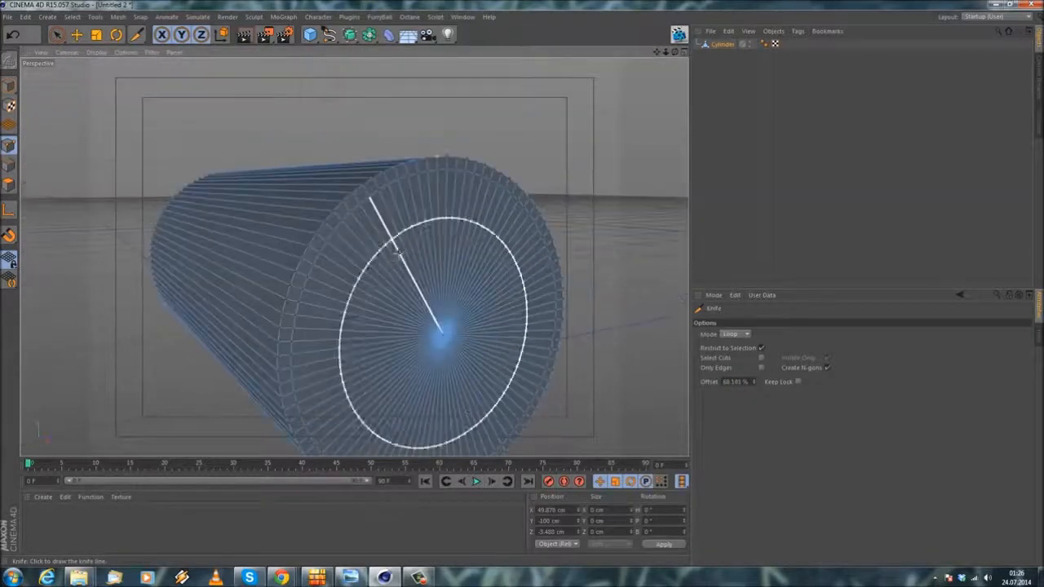
middle_click_drag(380, 257, 352, 223, "alt")
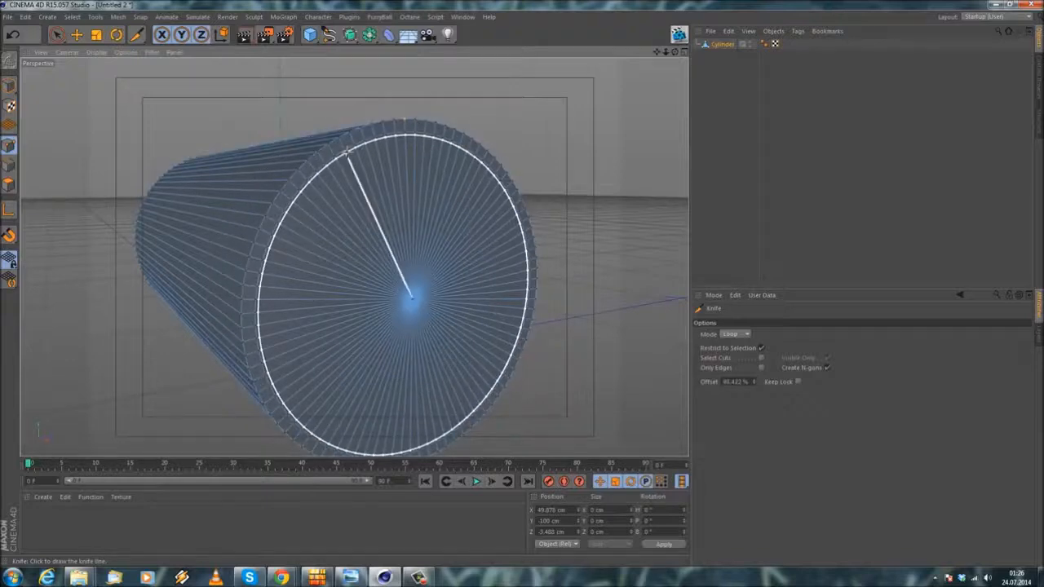
mouse_move(347, 152)
left_mouse_down("alt")
mouse_move(336, 152)
mouse_move(347, 154)
left_mouse_up("alt")
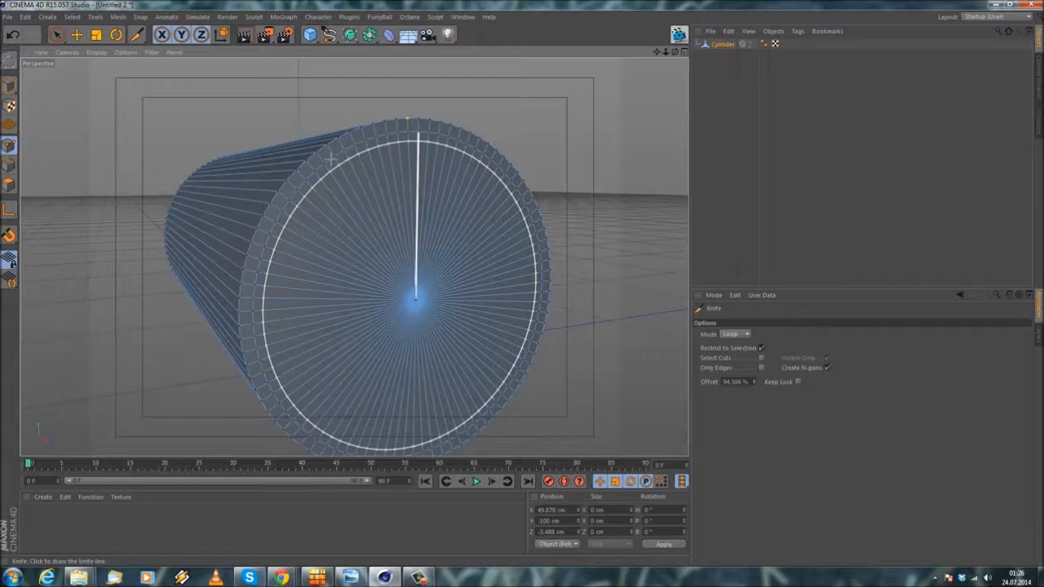
double_click(752, 382)
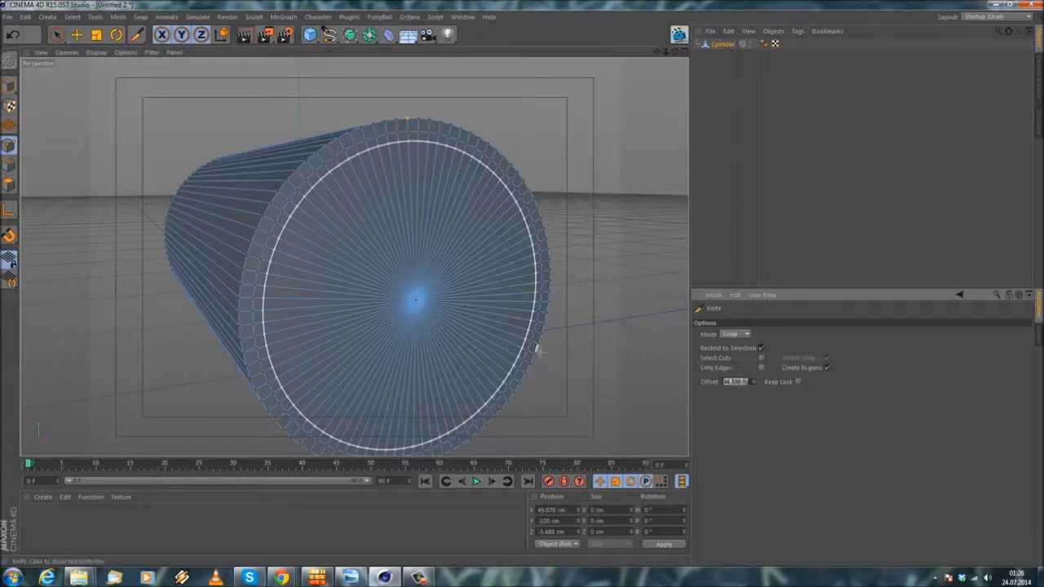
key("Return")
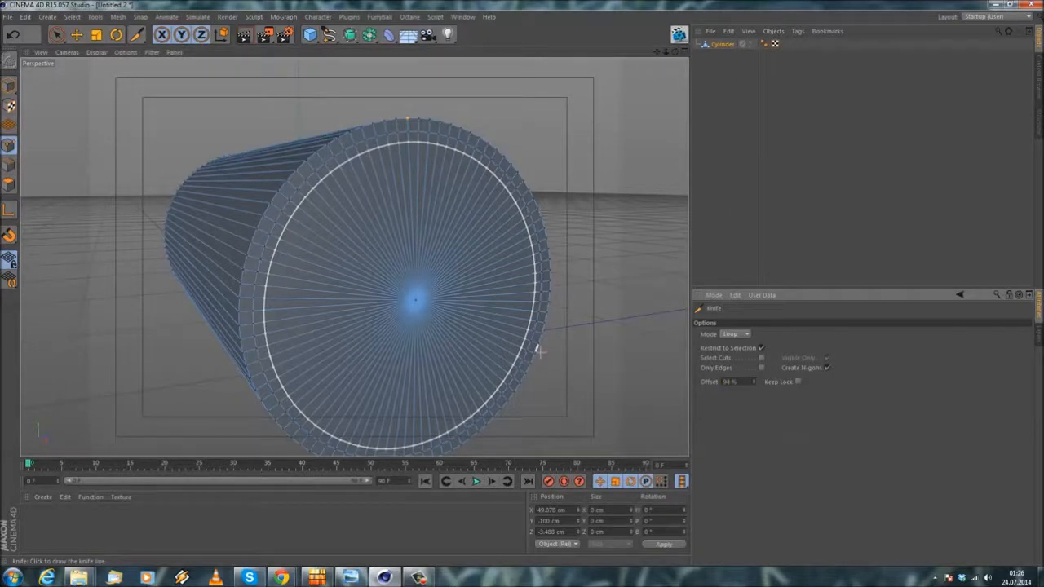
left_click(625, 286)
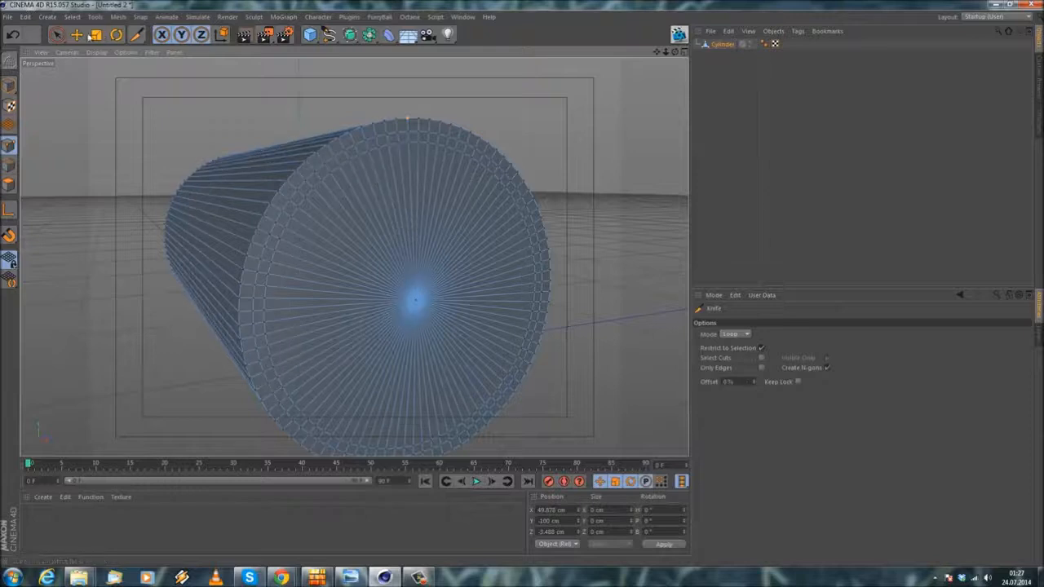
Step: Loop-select all the end cap polygons inside the innermost loop cut
left_click(70, 17)
left_click(92, 87)
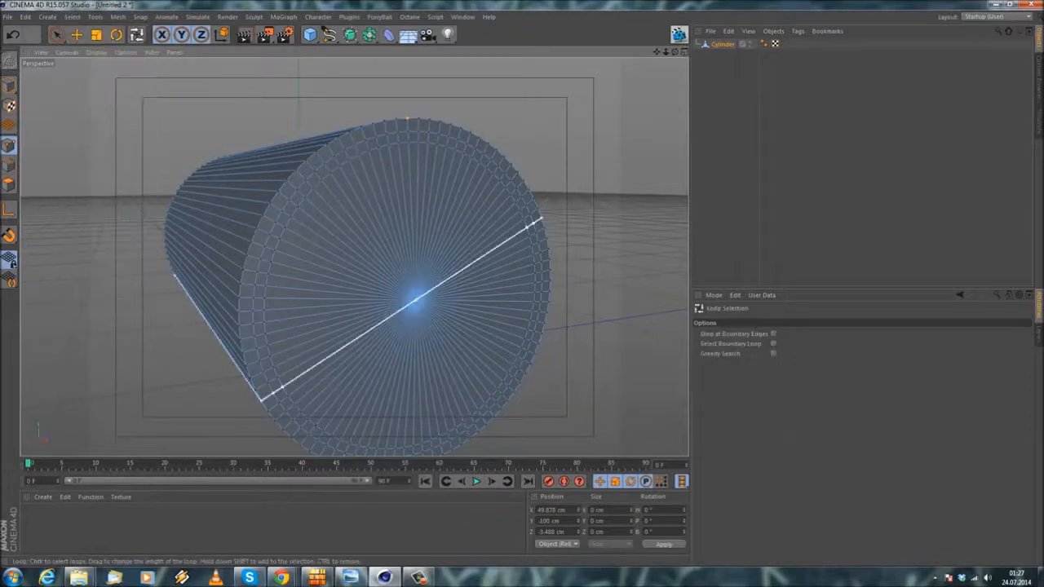
left_click(9, 184)
left_click(438, 280)
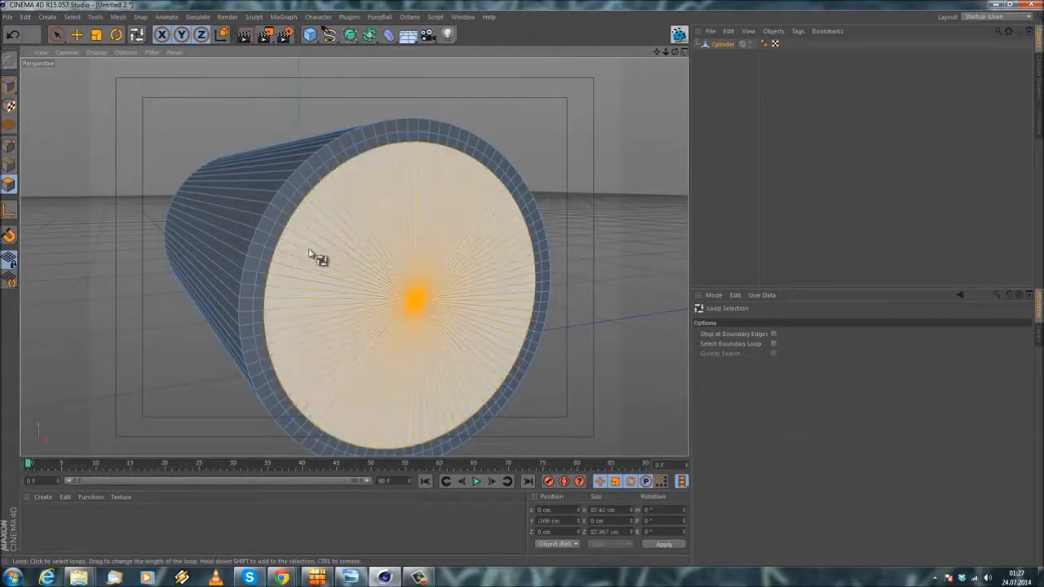
left_click_drag(319, 259, 408, 263, "alt")
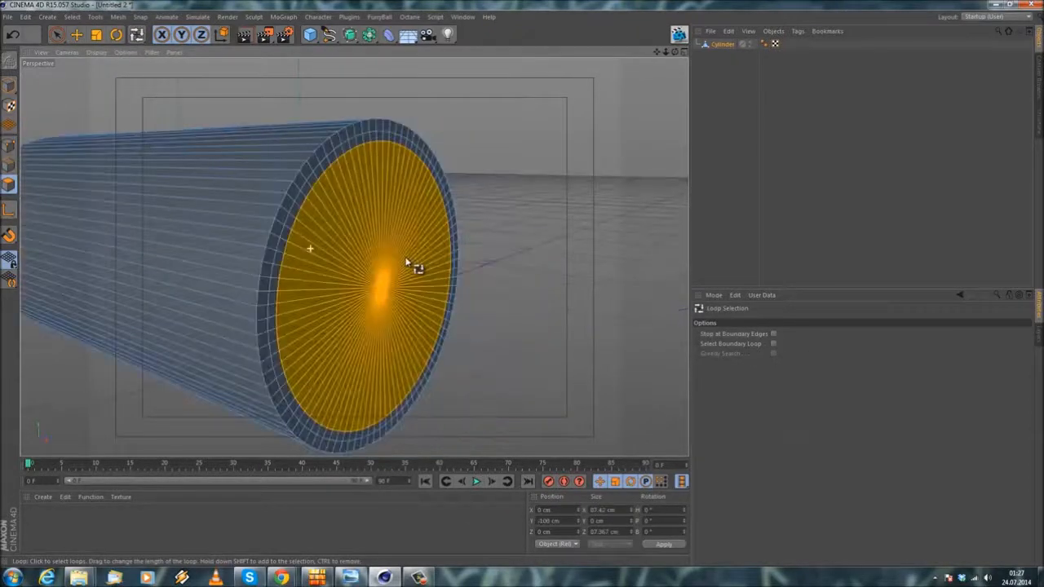
Step: Extrude the selected inner cap polygons by 2 cm
right_click(447, 140)
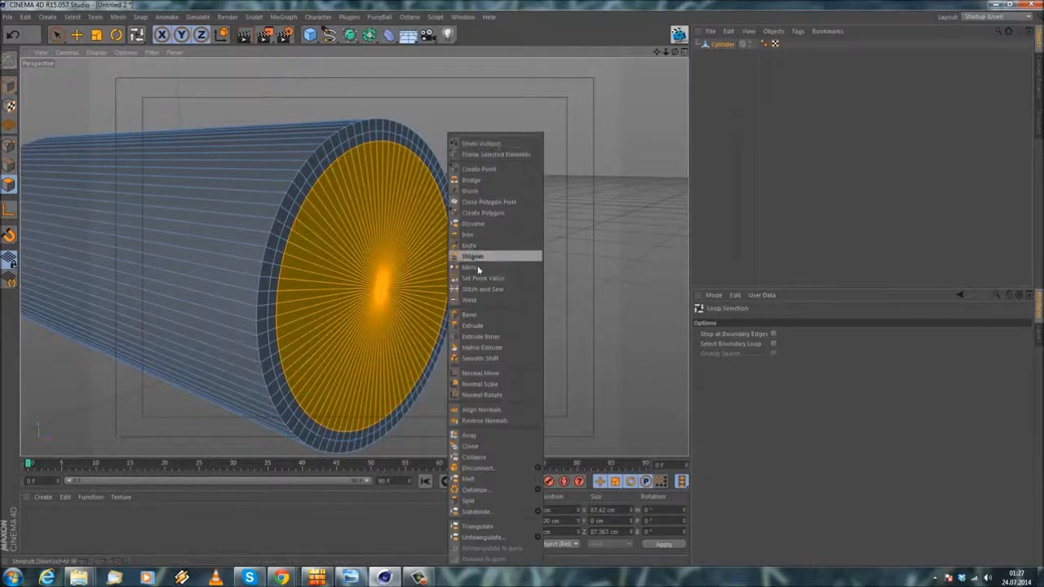
left_click(471, 326)
mouse_move(522, 291)
left_mouse_down()
mouse_move(531, 294)
mouse_move(523, 288)
left_mouse_up()
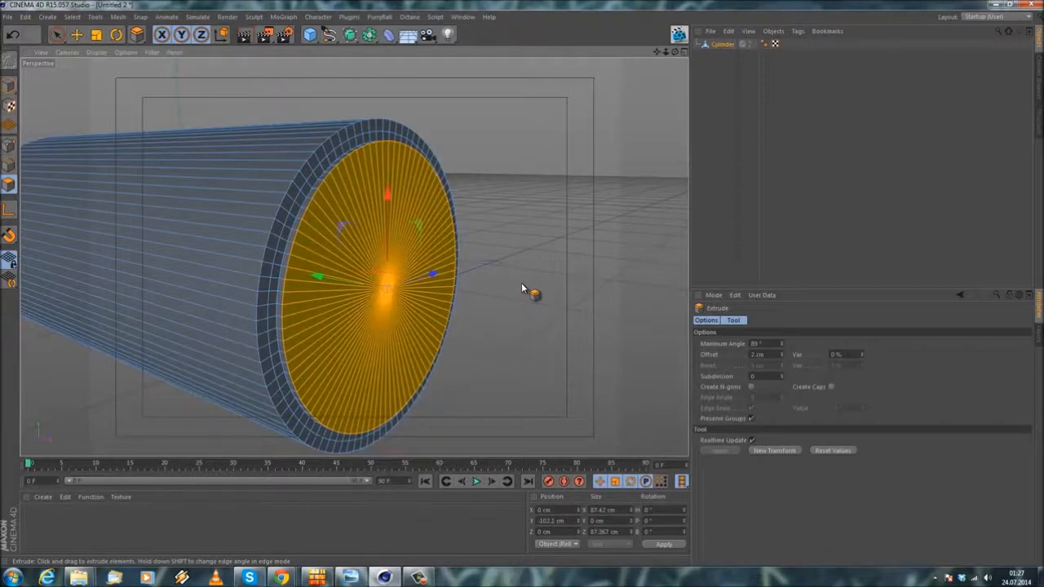
left_click_drag(465, 221, 410, 231, "alt")
Step: Select the centre point of the extruded cap for moving in point mode
scroll(439, 204, "up", 3)
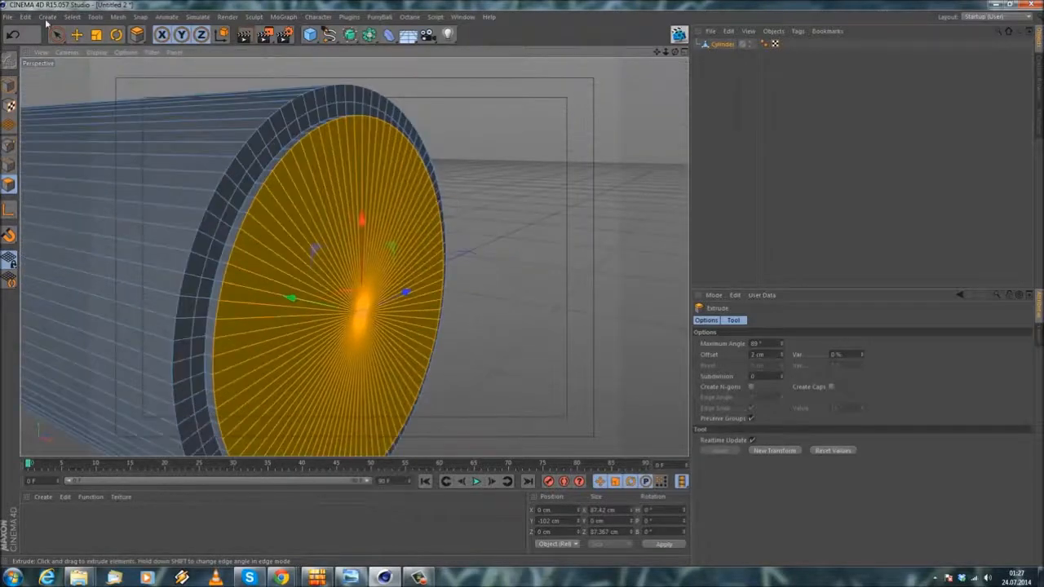
left_click(76, 36)
left_click(8, 145)
scroll(343, 323, "up", 3)
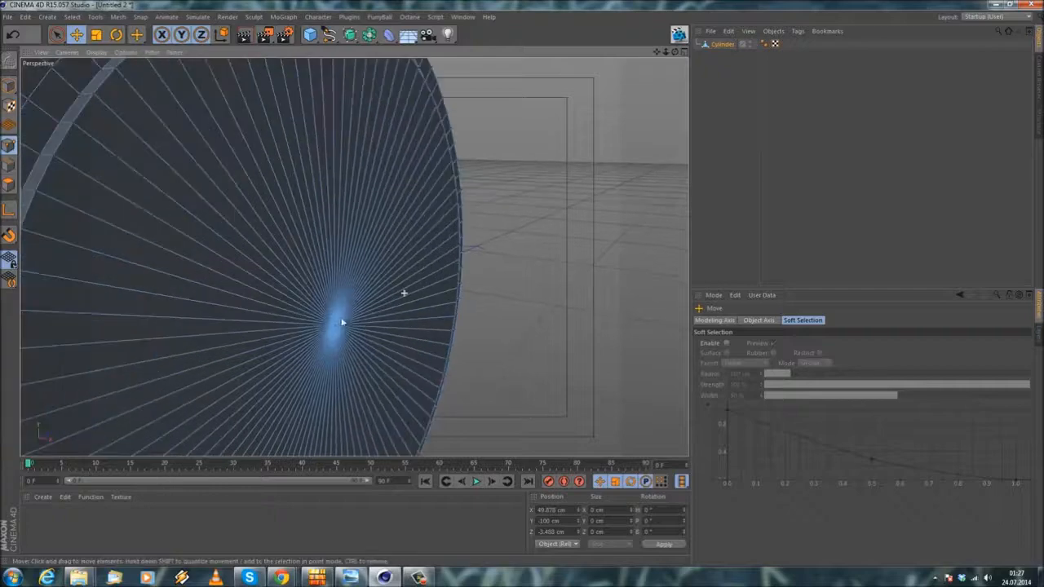
left_click(336, 336)
scroll(338, 333, "down", 3)
Step: Try pulling the cap's centre point outward along Y, undo the moves, and look at the project's unit choices
left_click_drag(358, 315, 369, 316, "alt")
left_click_drag(275, 308, 284, 311)
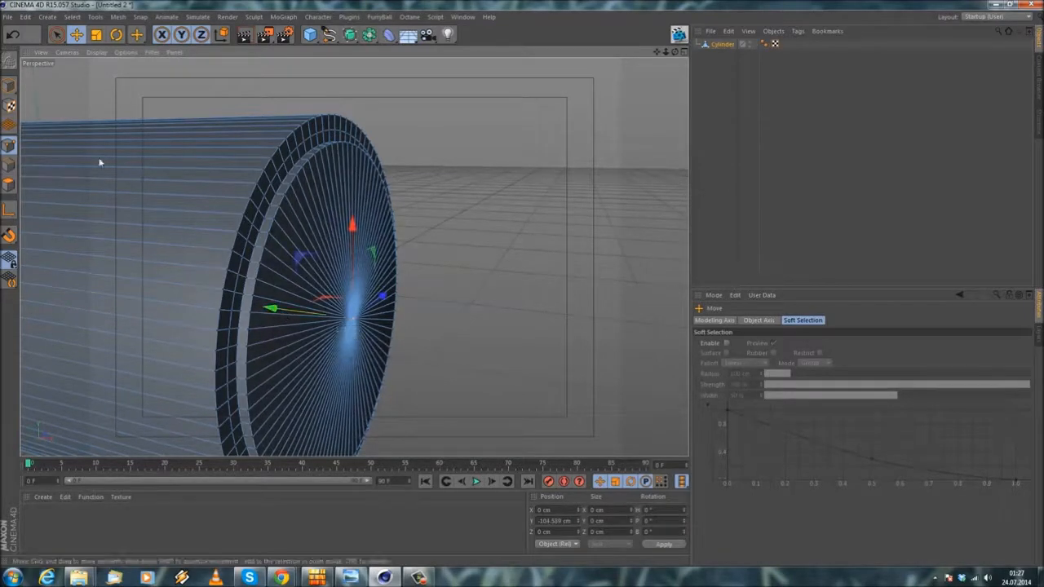
left_click(12, 34)
left_click_drag(264, 307, 301, 312)
key("ctrl+z")
left_click(10, 34)
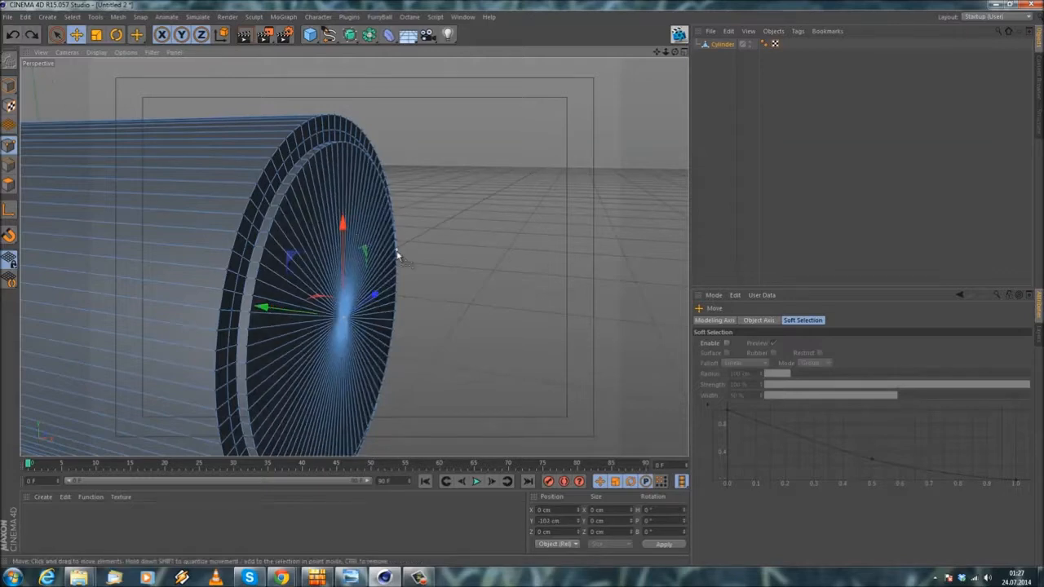
key("ctrl+d")
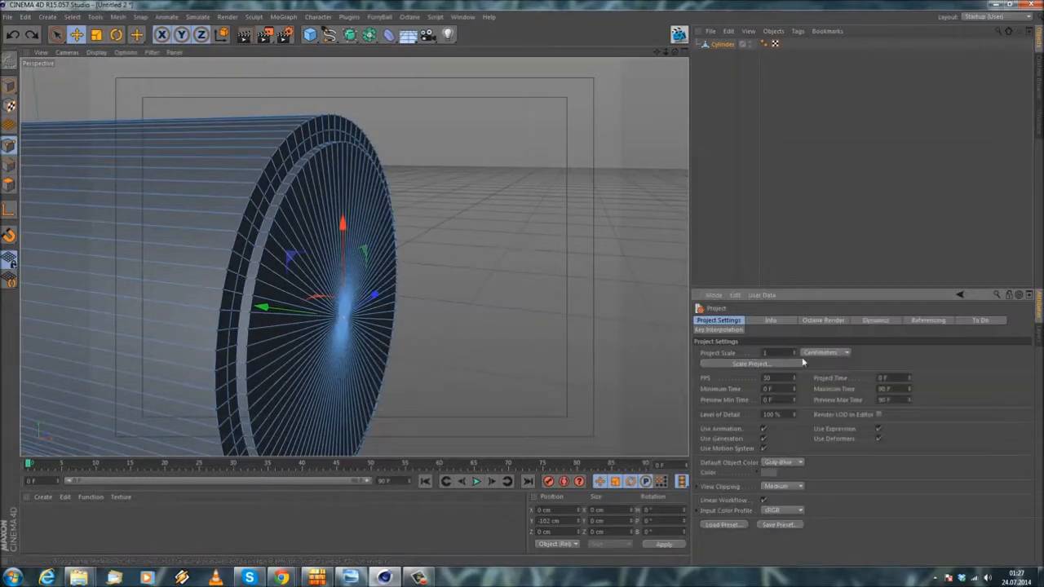
left_click(826, 352)
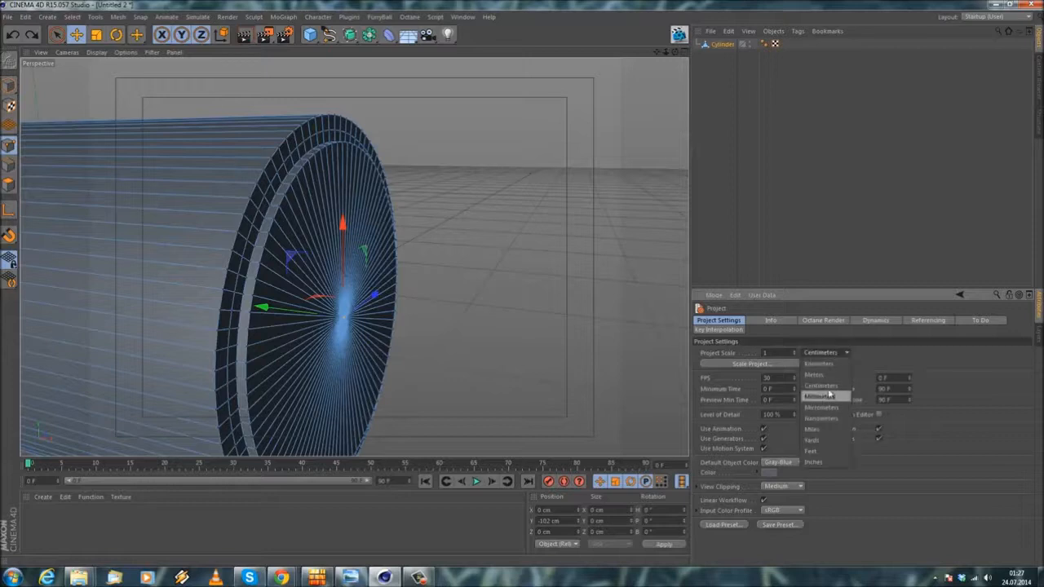
Step: Pull the cap's centre point outward along Y to about -105.27 cm
left_click_drag(274, 305, 294, 313)
left_click_drag(295, 312, 340, 281, "alt")
Step: Cut a circular loop across the raised cap with the Knife tool at a 70 % offset
right_click(474, 113)
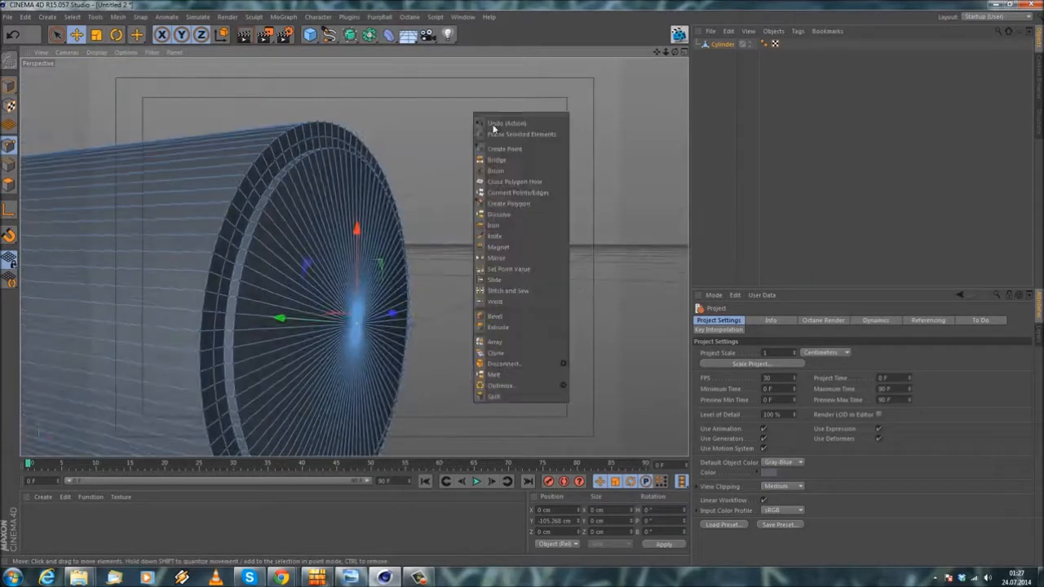
left_click(495, 235)
left_click(310, 228)
left_click(730, 382)
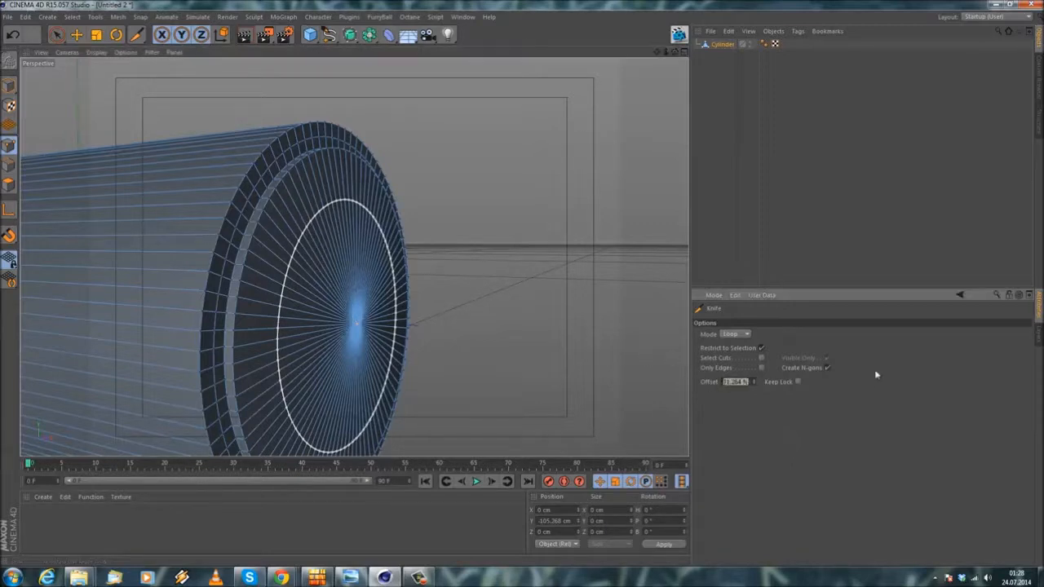
type("70")
key("Return")
left_click(514, 215)
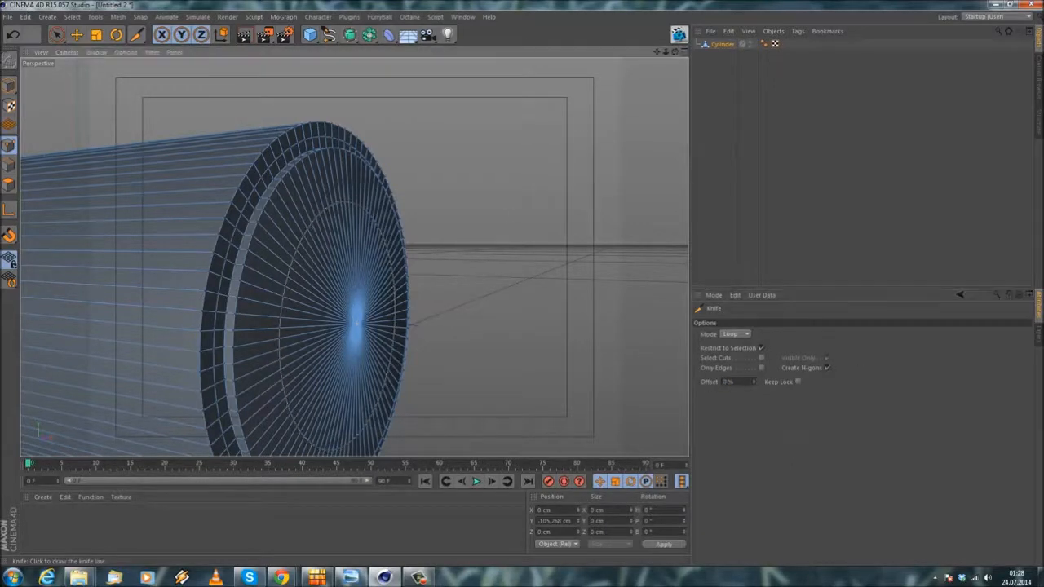
Step: Select the circle of points on the 70 % loop cut and move it outward along Y to round the cap
left_click(73, 19)
left_click(72, 20)
left_click(73, 18)
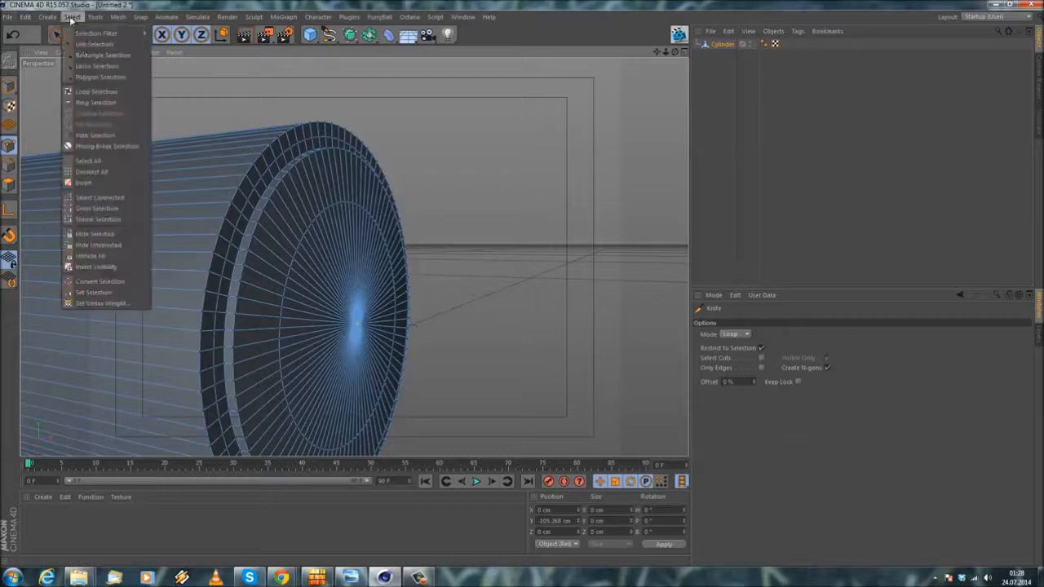
left_click(97, 103)
left_click(320, 235)
left_click(76, 35)
left_click_drag(276, 316, 293, 323)
mouse_move(337, 352)
left_mouse_down("alt")
mouse_move(242, 386)
mouse_move(328, 360)
mouse_move(415, 303)
mouse_move(260, 298)
left_mouse_up("alt")
left_click_drag(80, 360, 419, 297, "alt")
left_click(464, 243)
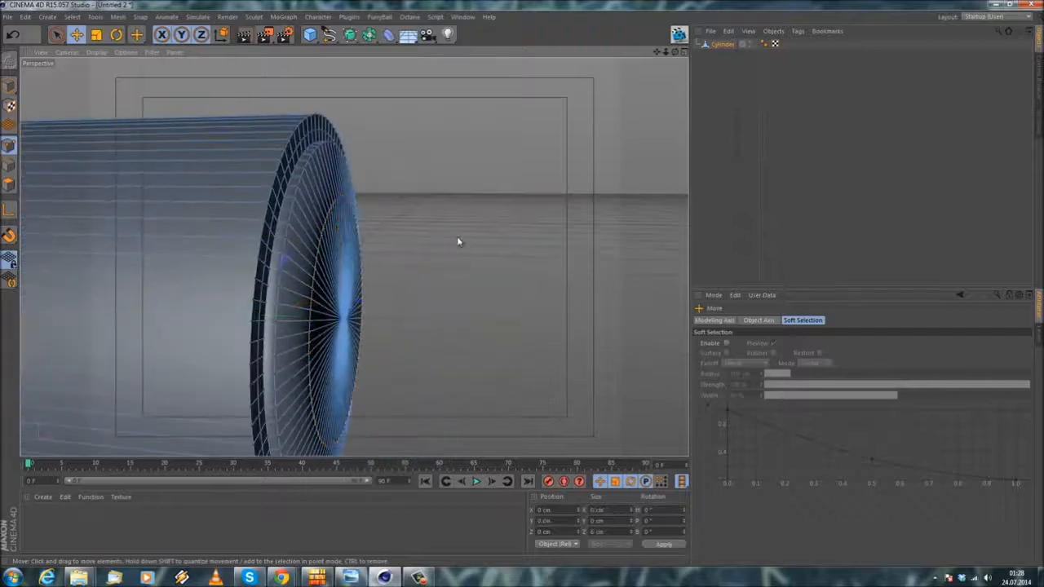
Step: Cut a Knife loop around the cylinder's side just behind the capped end, at a 2 % offset
right_click_drag(457, 235, 392, 299, "alt")
left_click_drag(353, 253, 280, 177, "alt")
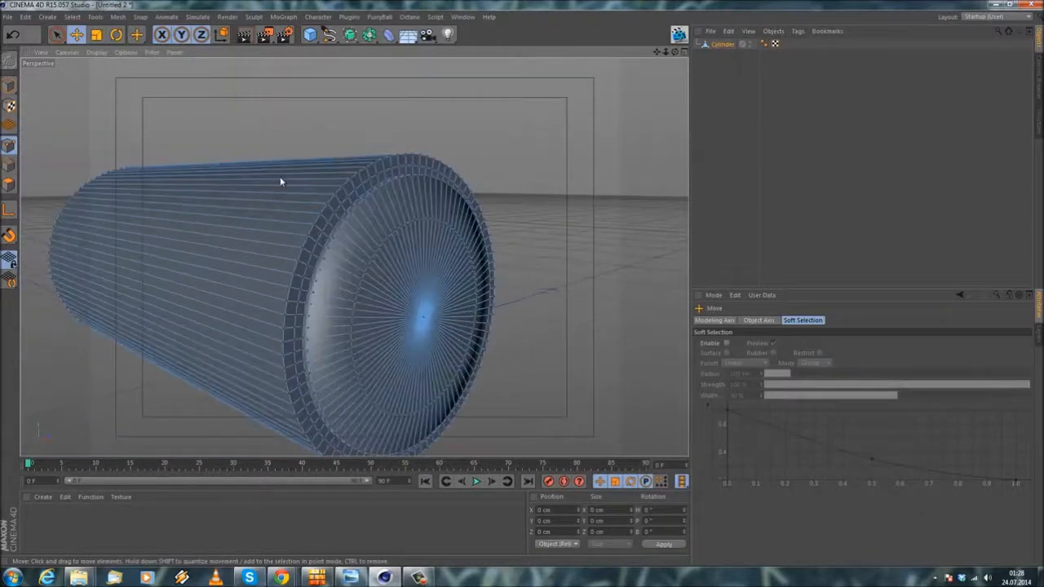
right_click(280, 176)
left_click(298, 305)
left_click_drag(257, 221, 305, 237, "alt")
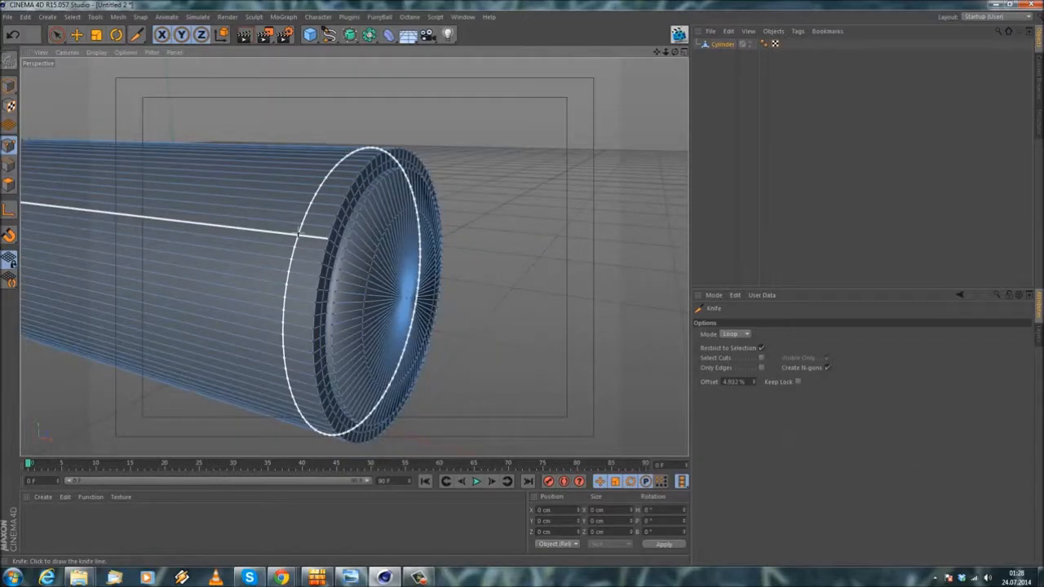
left_click_drag(304, 237, 354, 257, "alt")
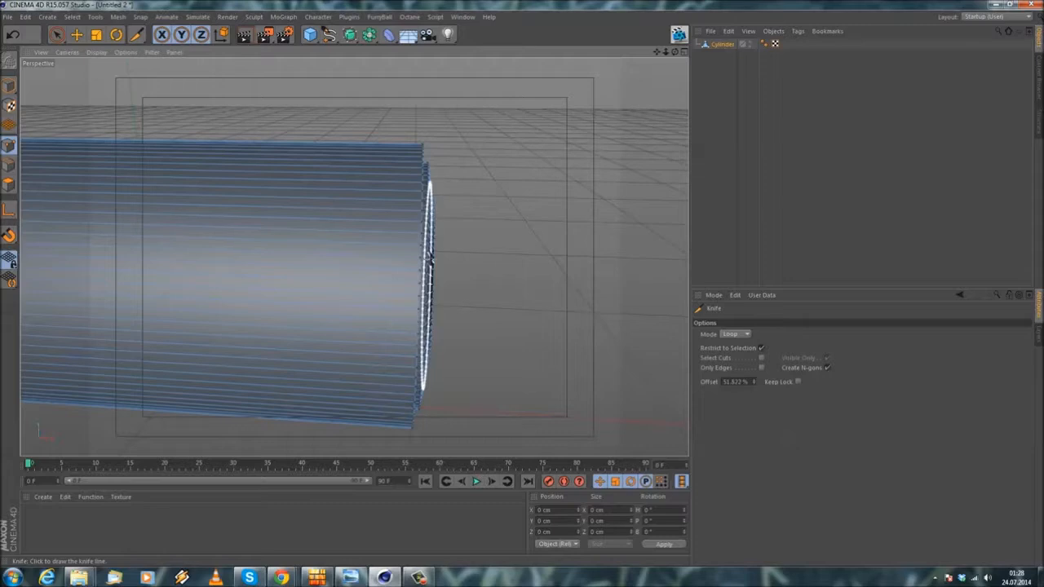
scroll(430, 257, "up", 1)
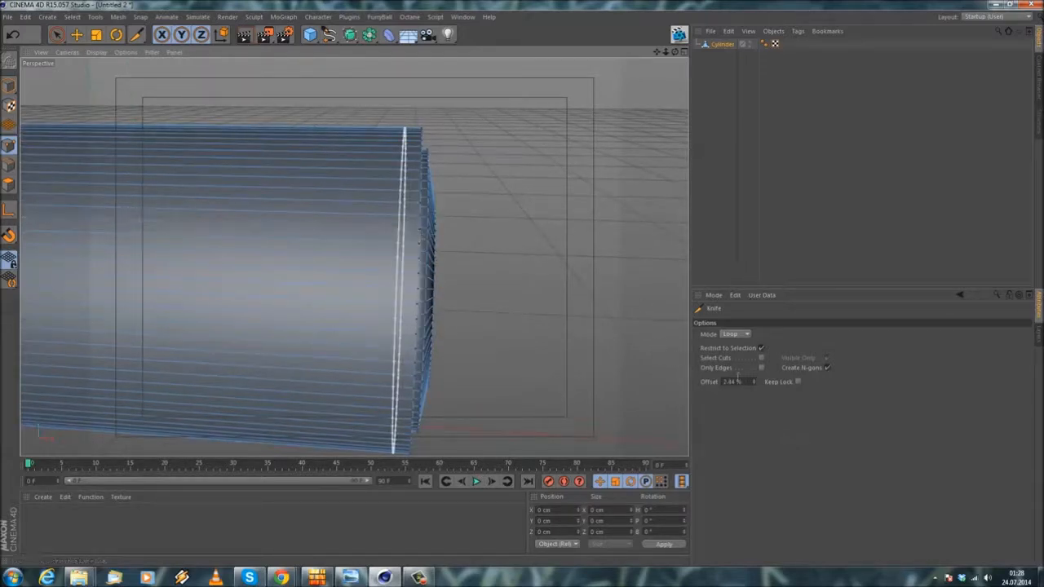
left_click_drag(750, 382, 536, 345)
type("2")
key("Return")
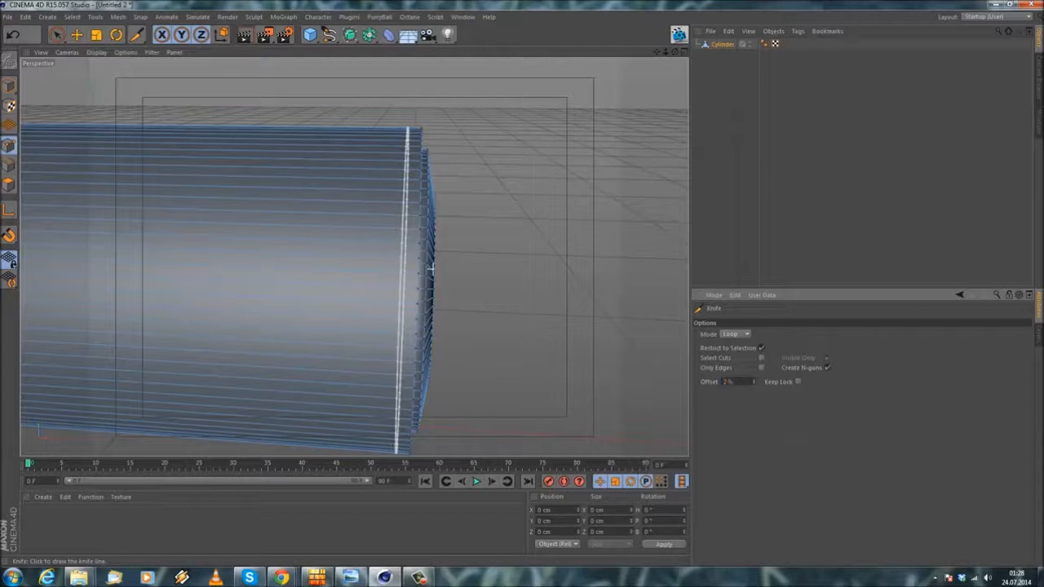
left_click(400, 295)
Step: Cut a second Knife loop around the cylinder's side, farther back from the cap, and set its offset to 94 %
middle_click_drag(327, 205, 317, 241, "alt")
mouse_move(317, 241)
left_mouse_down("alt")
mouse_move(354, 256)
mouse_move(321, 224)
left_mouse_up("alt")
scroll(322, 231, "down", 4)
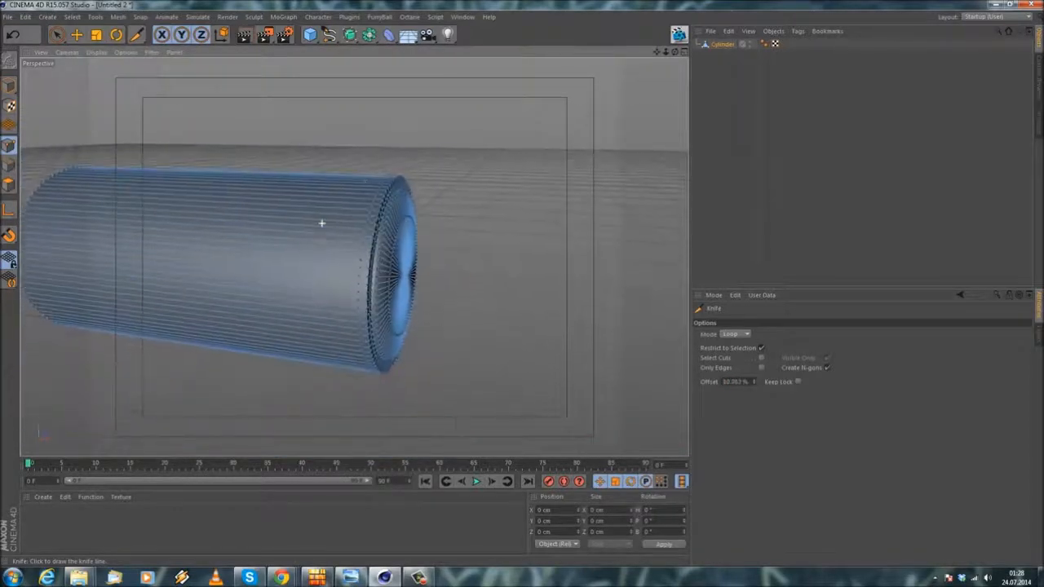
middle_click_drag(321, 225, 354, 256, "alt")
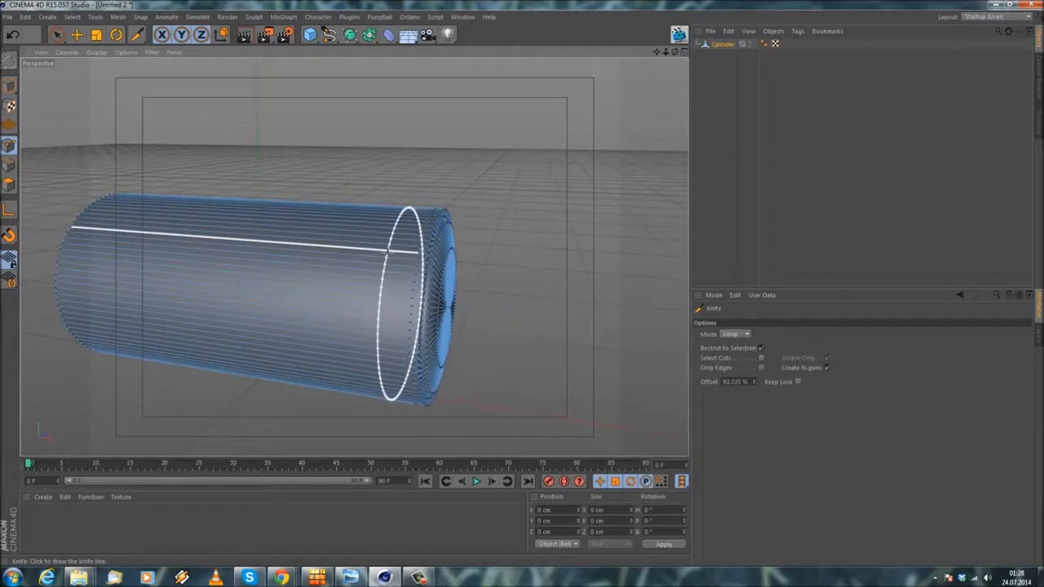
scroll(384, 223, "up", 2)
left_click_drag(384, 225, 391, 259, "alt")
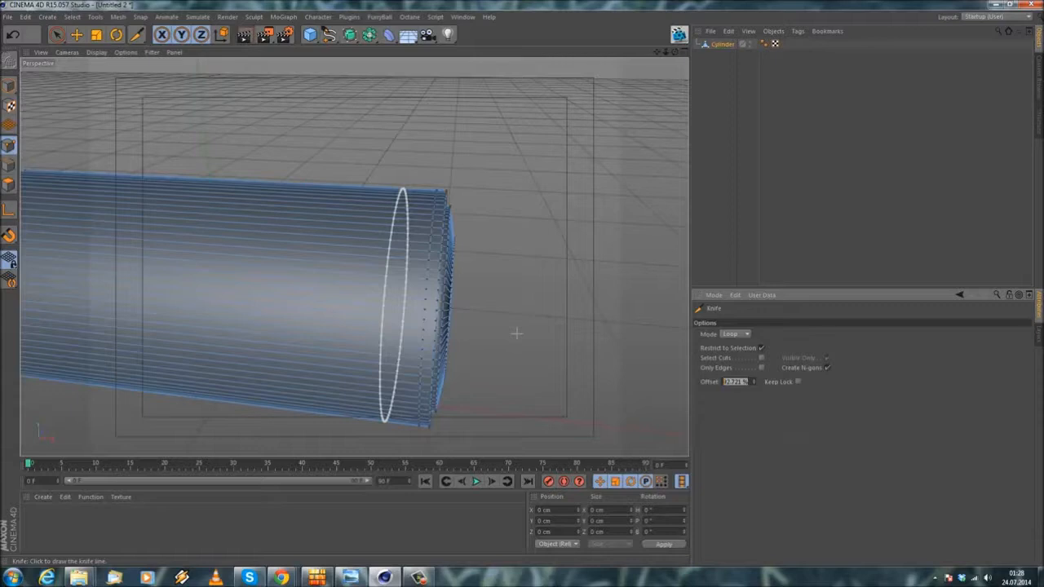
type("92")
key("Return")
type("96")
key("Return")
left_click_drag(396, 294, 395, 278, "alt")
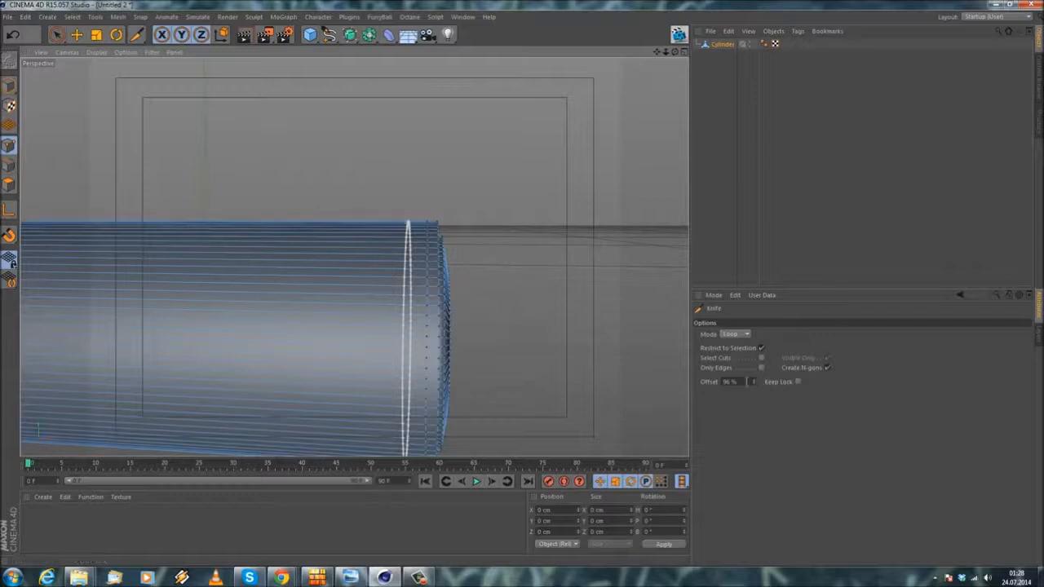
type("94")
key("Return")
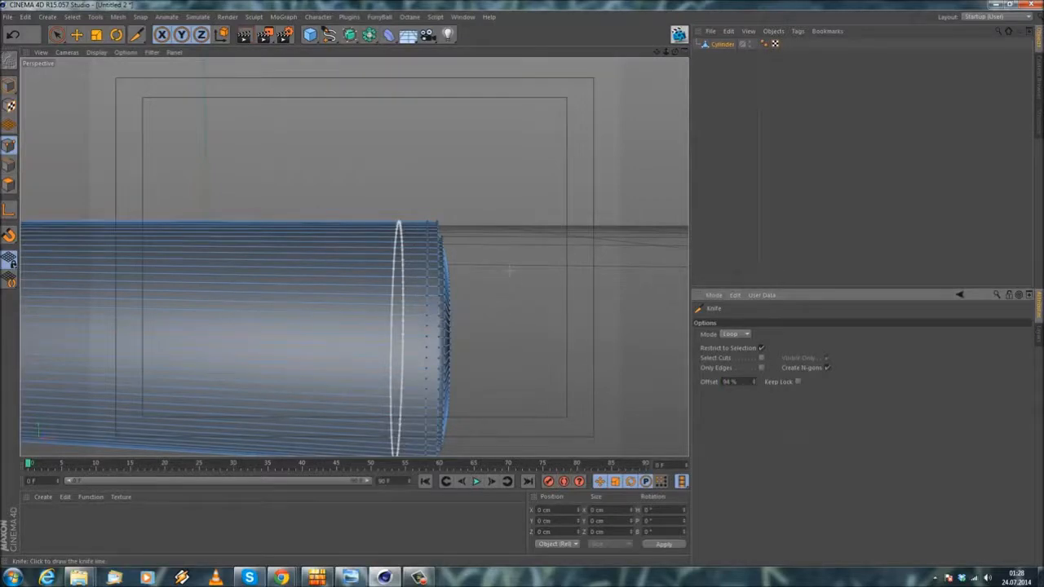
Step: Cut a closely spaced Knife loop right behind the 94 % loop, at a 99.5 % offset
left_click_drag(507, 245, 406, 290, "alt")
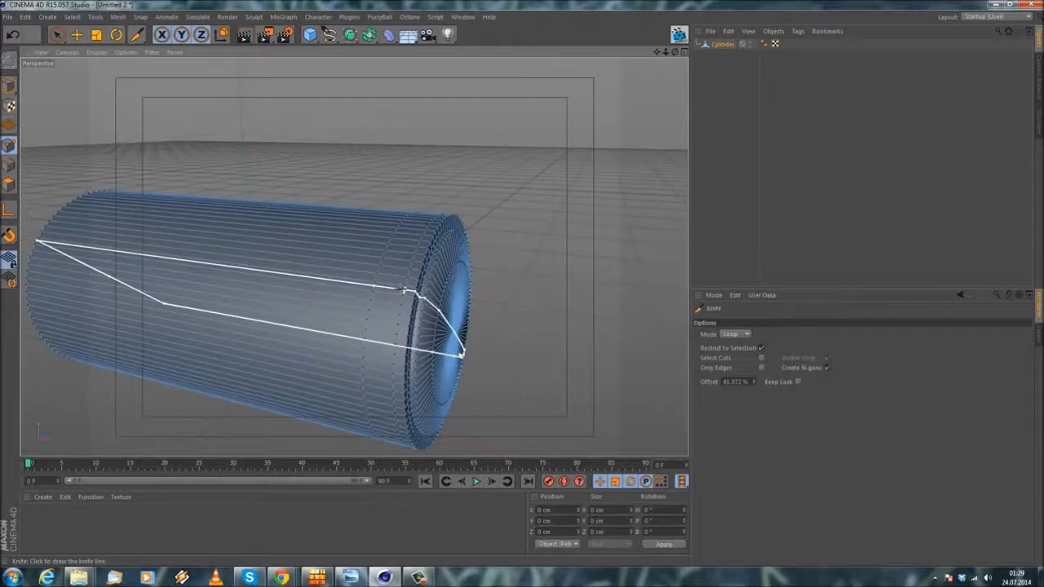
left_click_drag(403, 270, 351, 237, "alt")
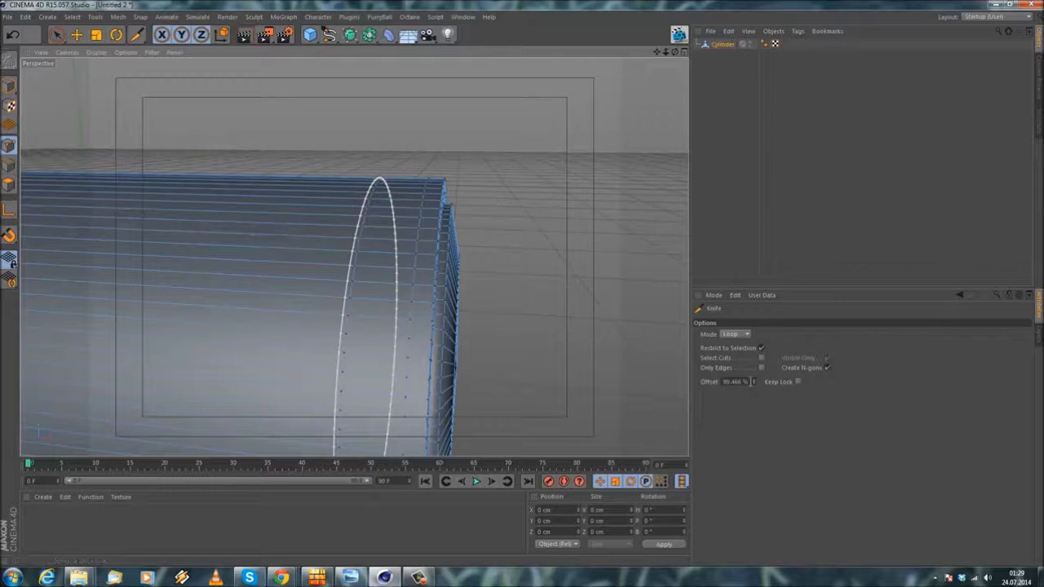
left_click_drag(750, 382, 548, 358)
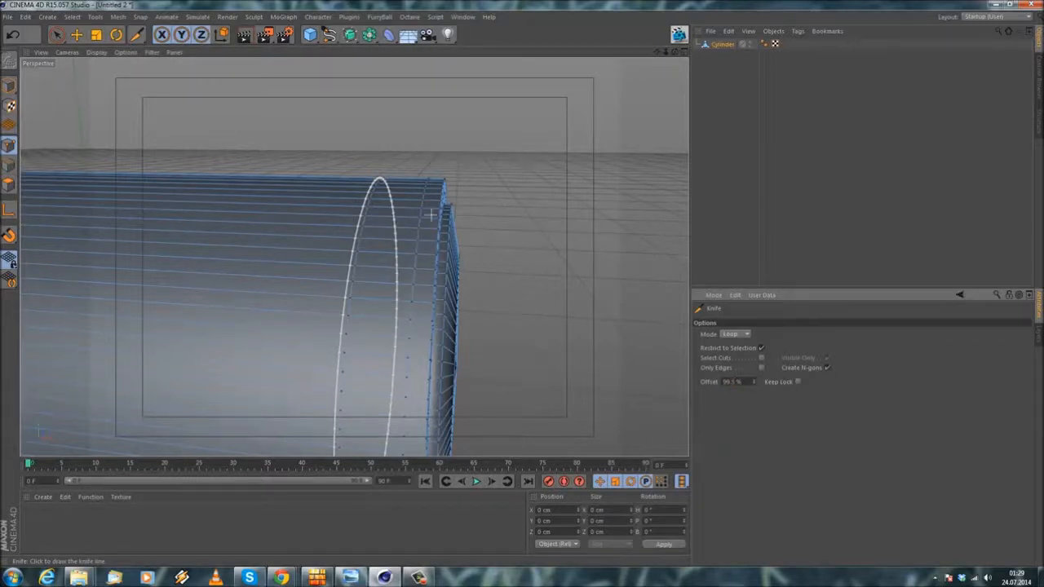
left_click(406, 189)
Step: Cut two further Knife loops around the body behind the closely paired loops, at 92 % and 7 % offsets
left_click_drag(408, 187, 468, 205, "alt")
left_click(398, 197)
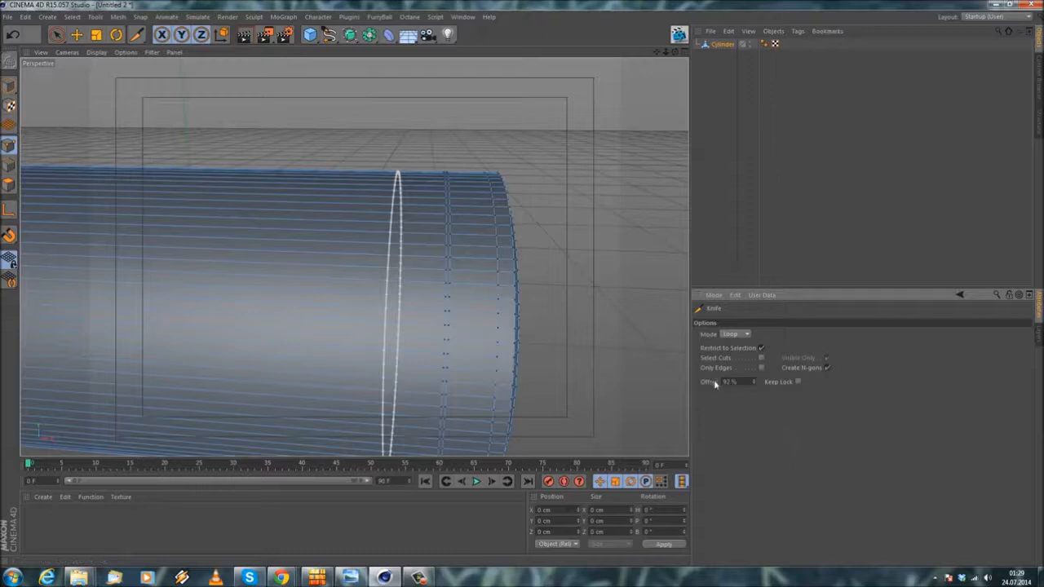
left_click_drag(379, 190, 420, 271, "alt")
middle_click_drag(354, 256, 483, 253, "alt")
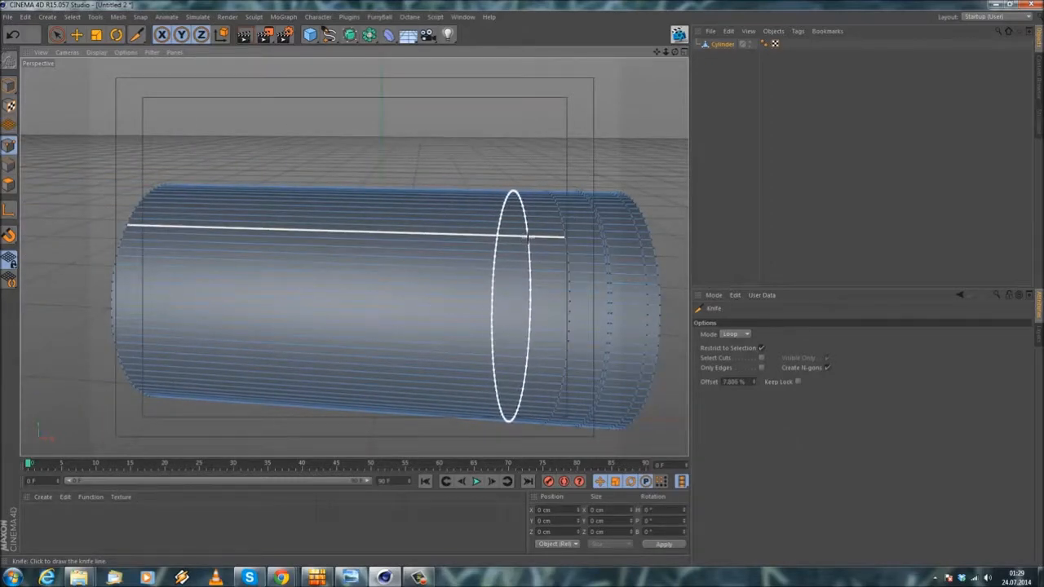
scroll(535, 241, "up", 2)
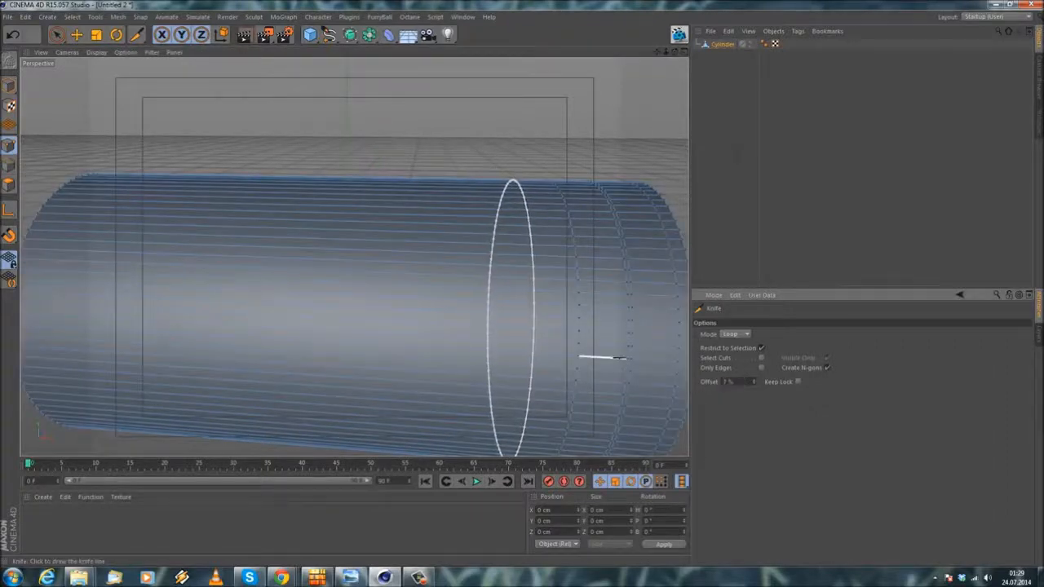
Step: Cut a supporting Knife loop close behind the rearmost loop, at a 99 % offset
scroll(525, 196, "up", 3)
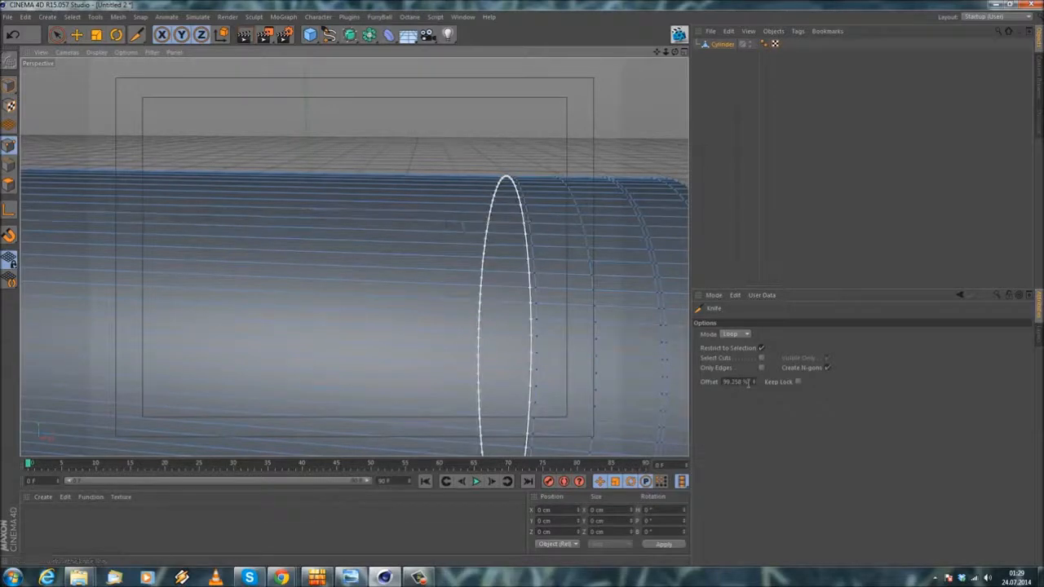
left_click_drag(749, 382, 721, 381)
type("99")
key("Return")
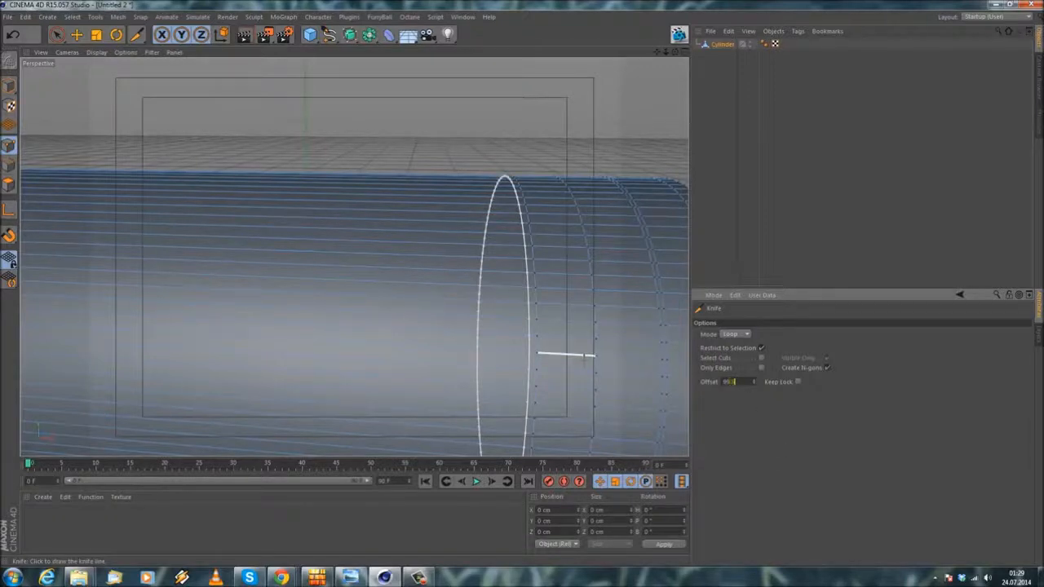
Step: Cut another Knife loop around the body just behind the rearmost closely paired loops
scroll(461, 204, "down", 5)
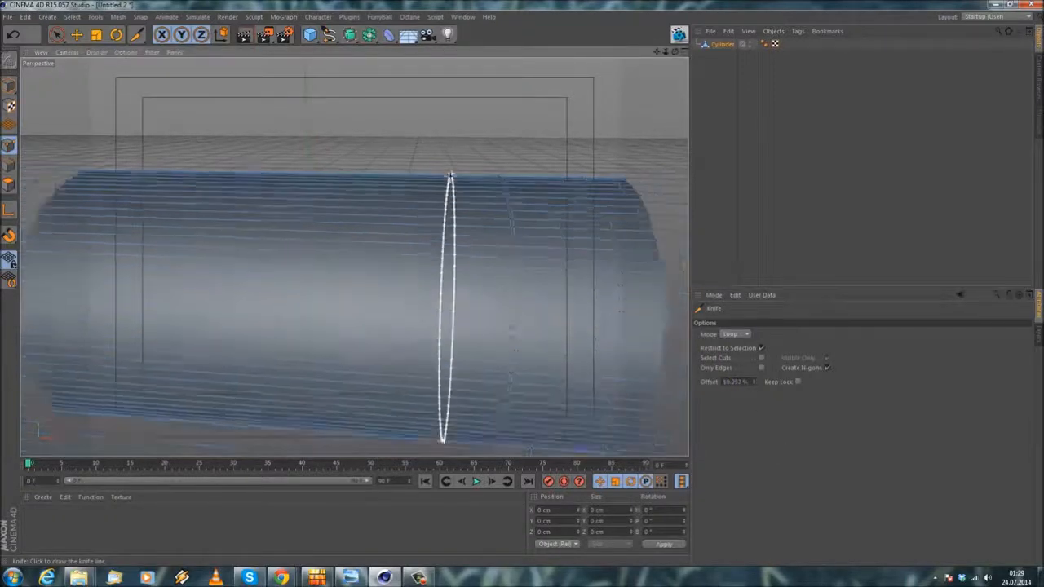
scroll(494, 214, "up", 3)
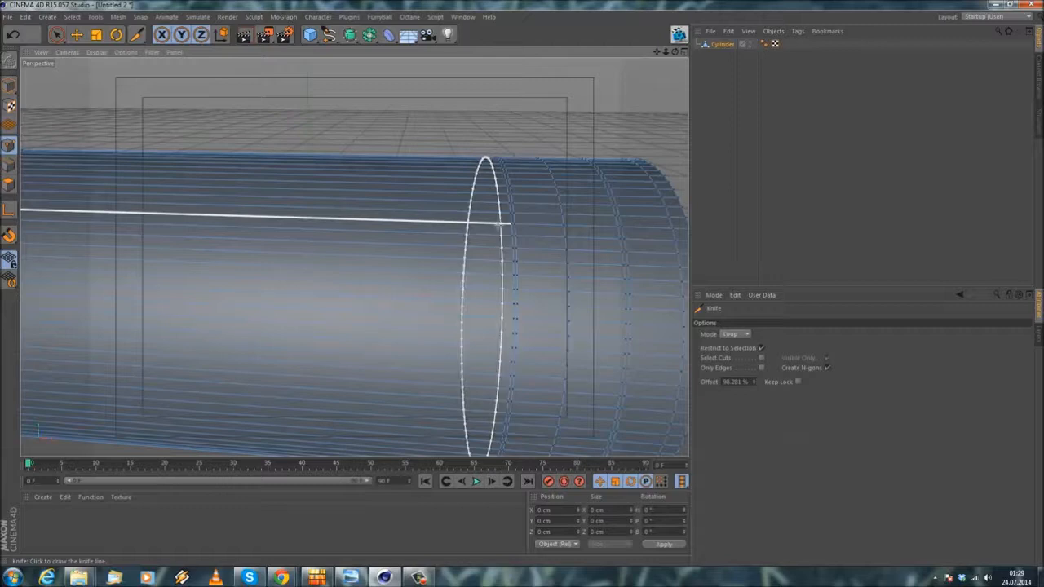
left_click(752, 381)
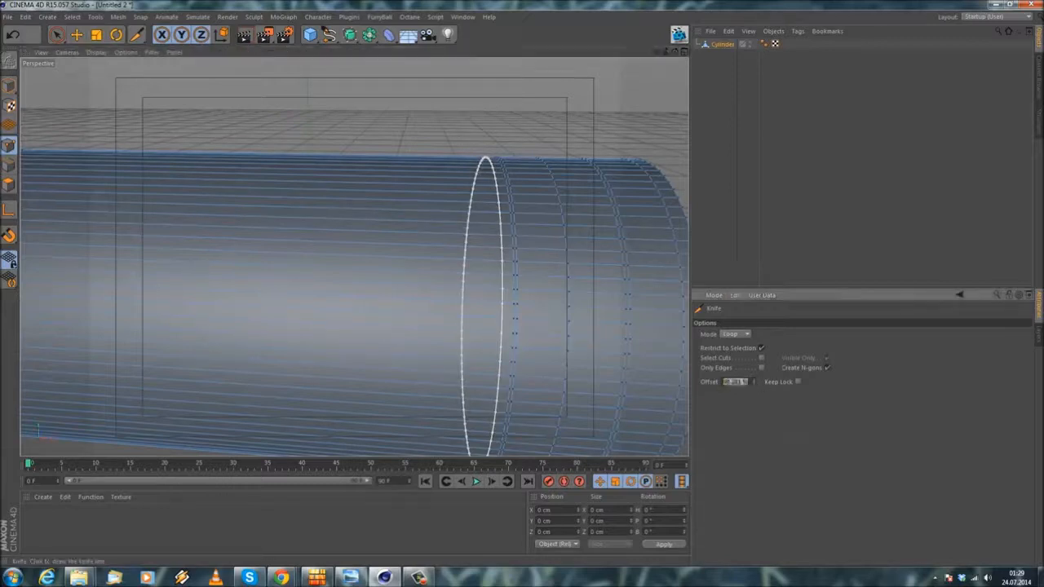
key("Return")
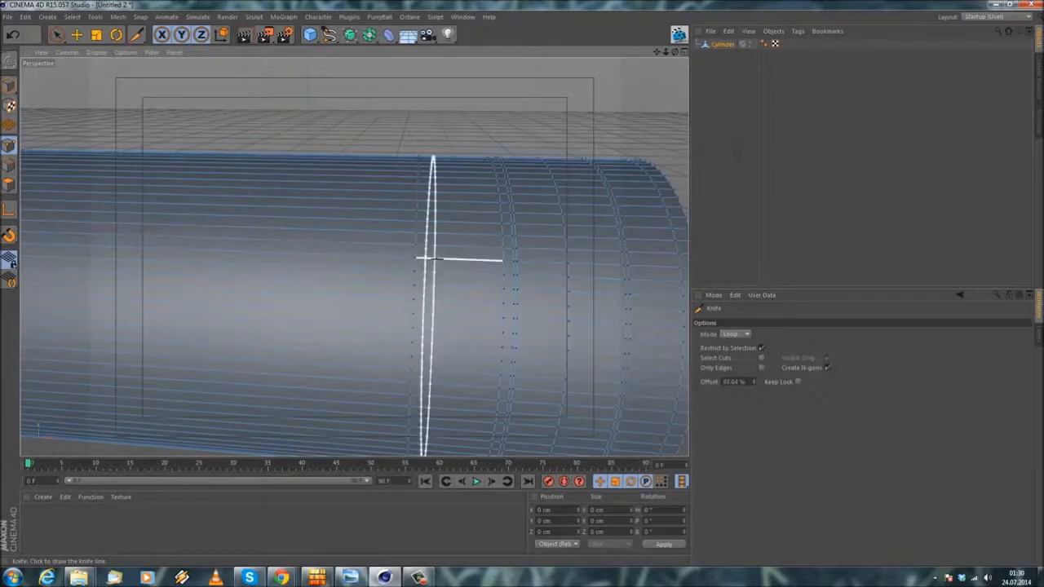
Step: Undo the rearmost loop cut and recut it around the body slightly behind the other loops
scroll(428, 258, "down", 5)
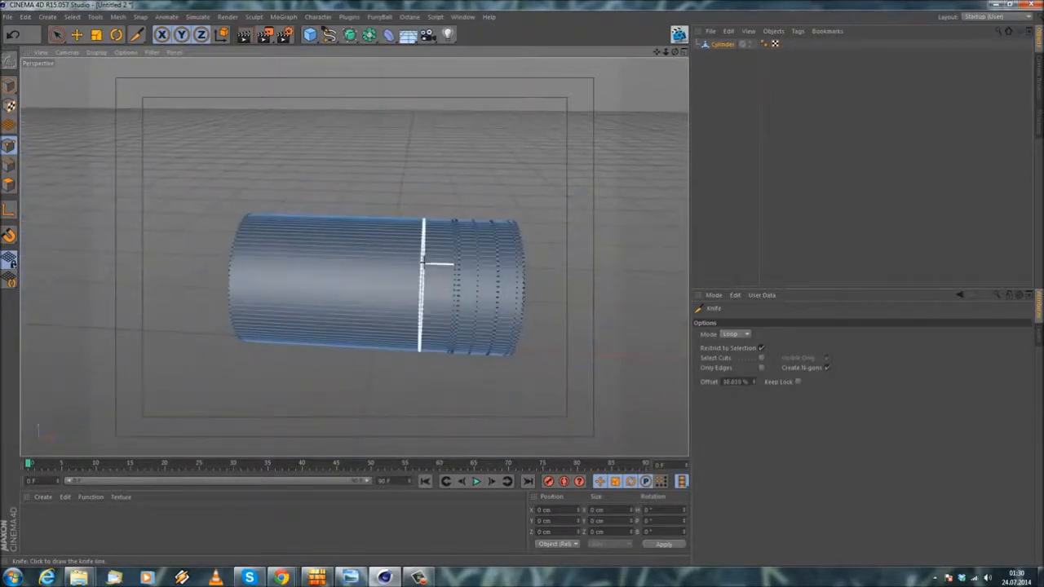
scroll(422, 263, "up", 3)
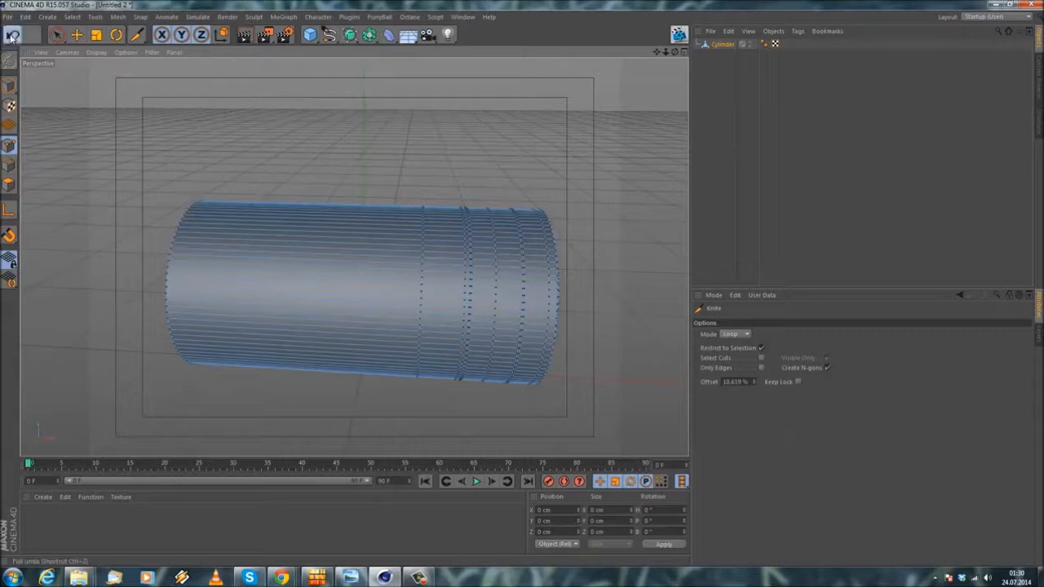
scroll(421, 249, "up", 2)
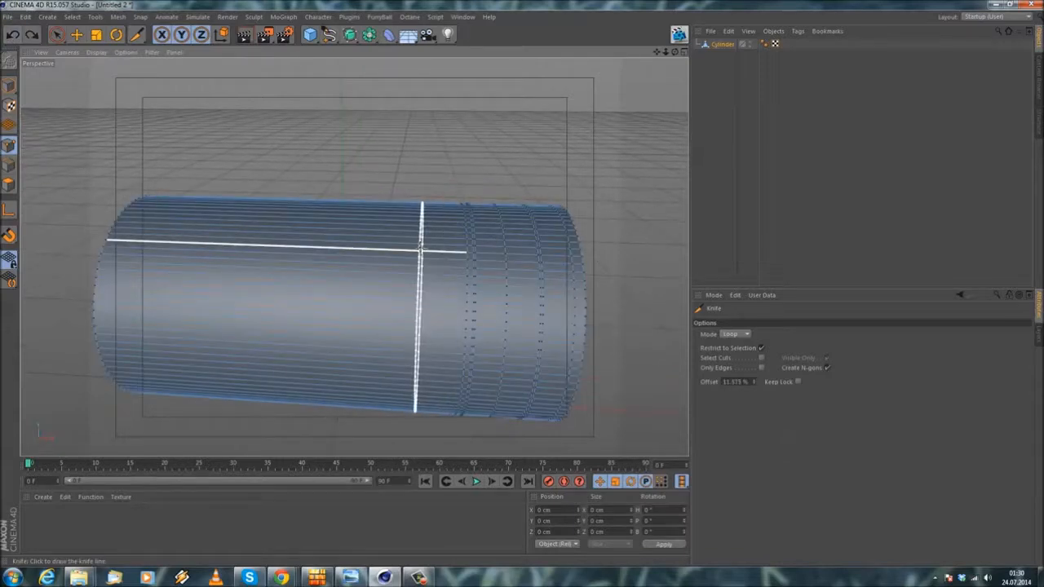
left_click(411, 247)
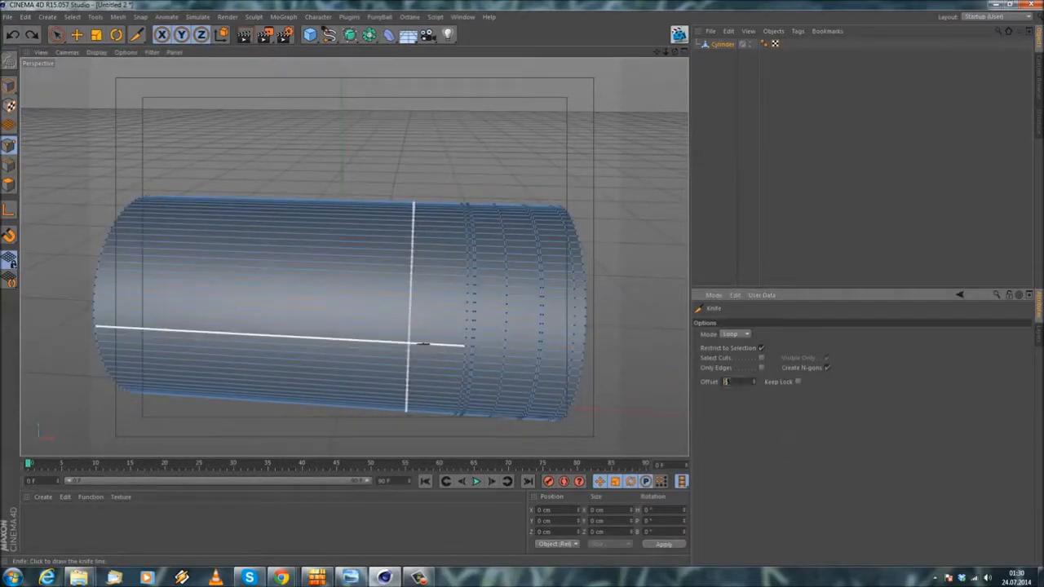
left_click(412, 209)
Step: Loop-select the polygons of the long rear side section and the rear end cap, and delete both
scroll(329, 187, "down", 3)
left_click_drag(328, 186, 355, 212, "alt")
left_click(72, 17)
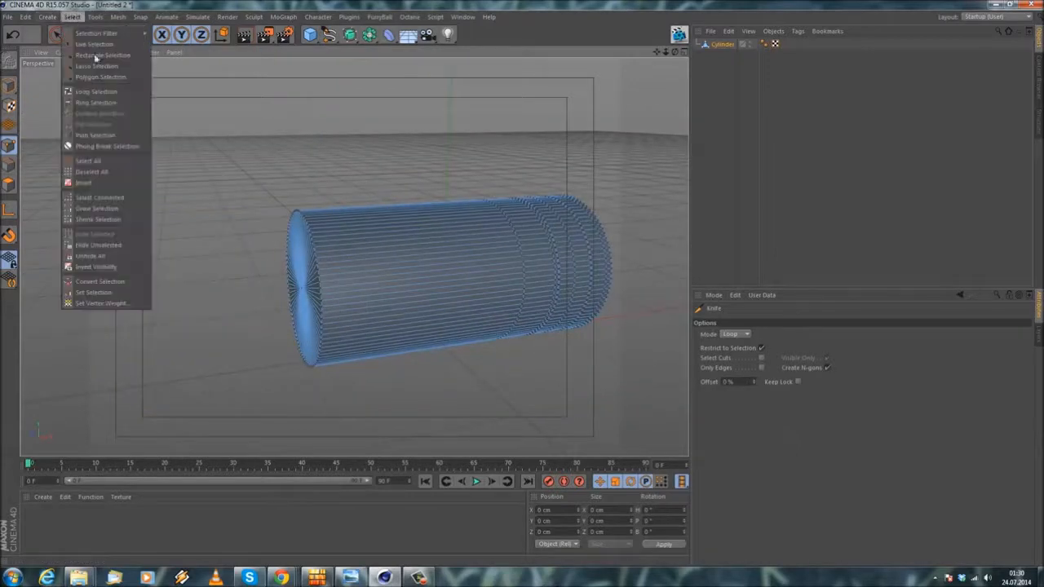
left_click(94, 94)
left_click(8, 185)
left_click(368, 262)
key("Delete")
left_click(318, 295)
key("Delete")
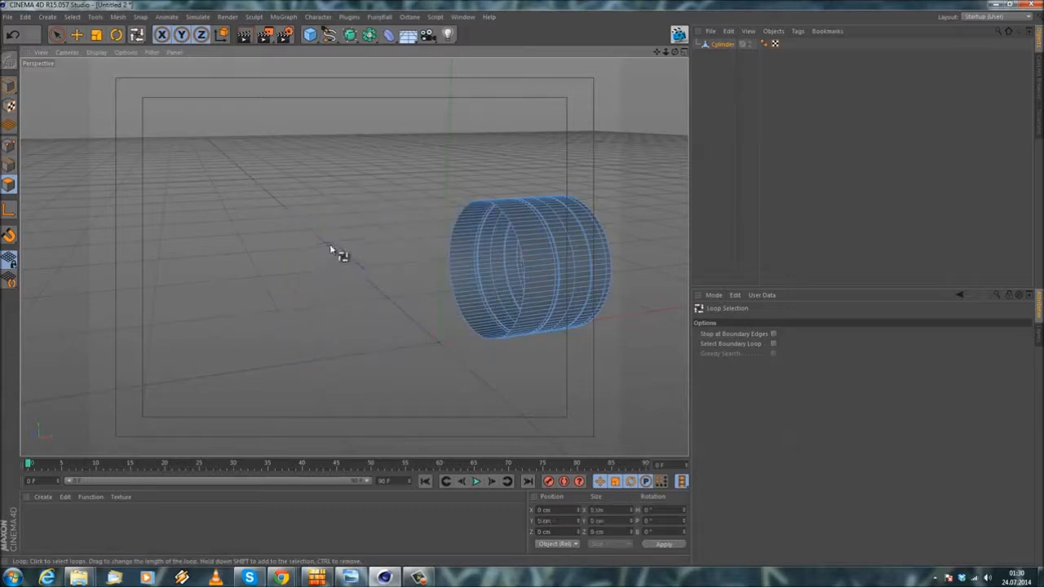
Step: Examine the shortened cylinder's cap and the spacing of its loop cuts from several sides
left_click_drag(420, 291, 90, 51, "alt")
left_click(77, 35)
scroll(287, 150, "down", 2)
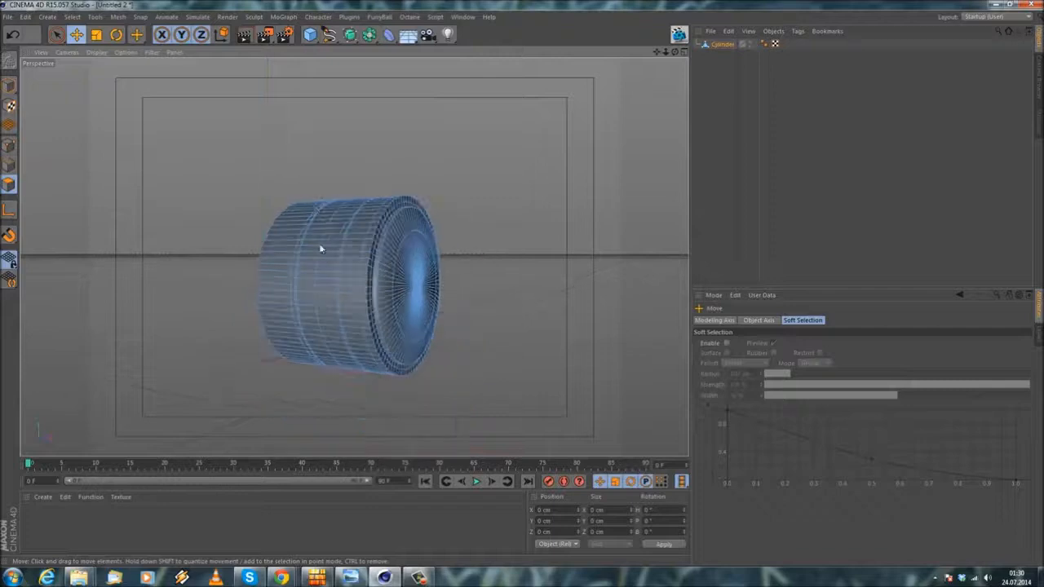
left_click_drag(314, 202, 331, 255, "alt")
scroll(379, 227, "up", 3)
mouse_move(381, 225)
left_mouse_down("alt")
mouse_move(410, 204)
mouse_move(396, 236)
left_mouse_up("alt")
middle_click_drag(396, 236, 397, 201, "alt")
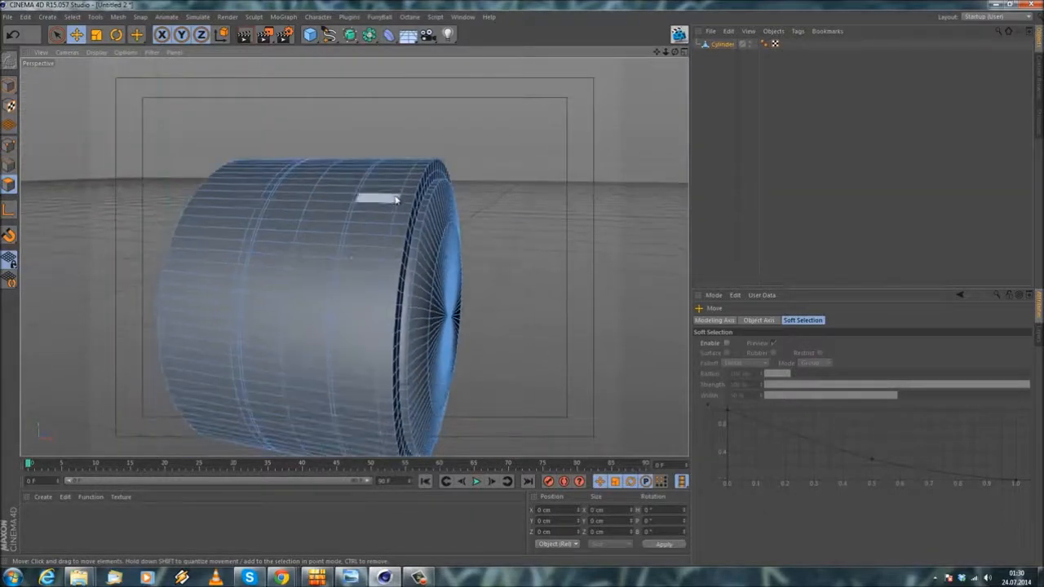
scroll(397, 200, "down", 3)
left_click_drag(382, 243, 414, 172, "alt")
scroll(387, 201, "up", 4)
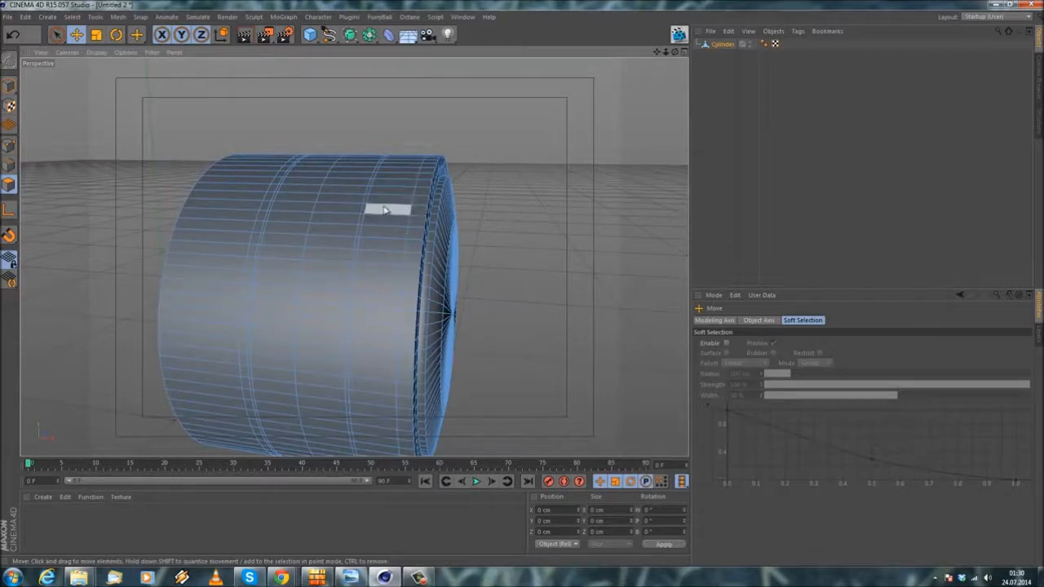
Step: Select the second edge loop behind the cap on the cylinder's side and scale it inward to about 83.3 %
left_click(73, 16)
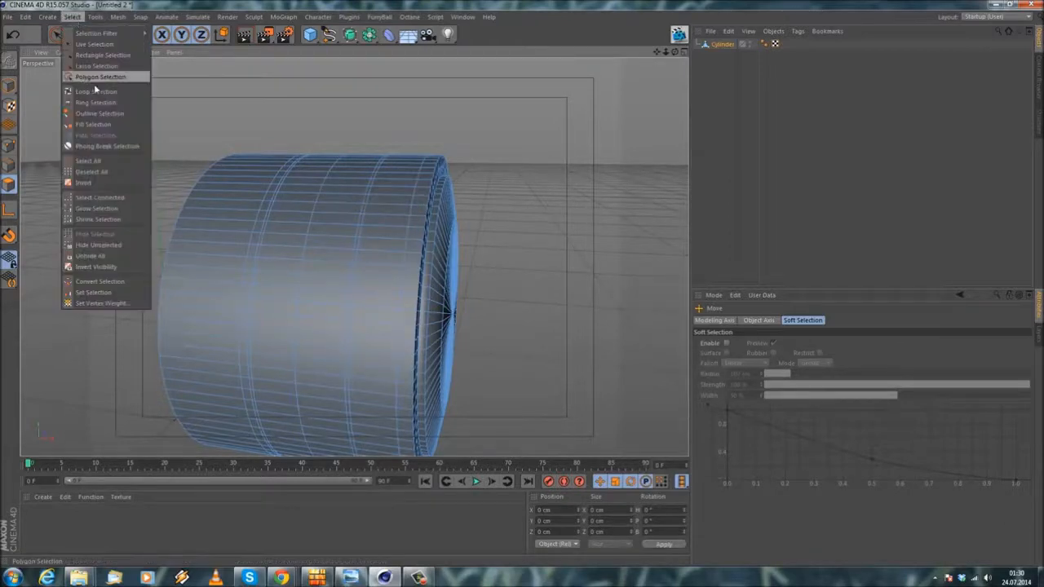
left_click(94, 75)
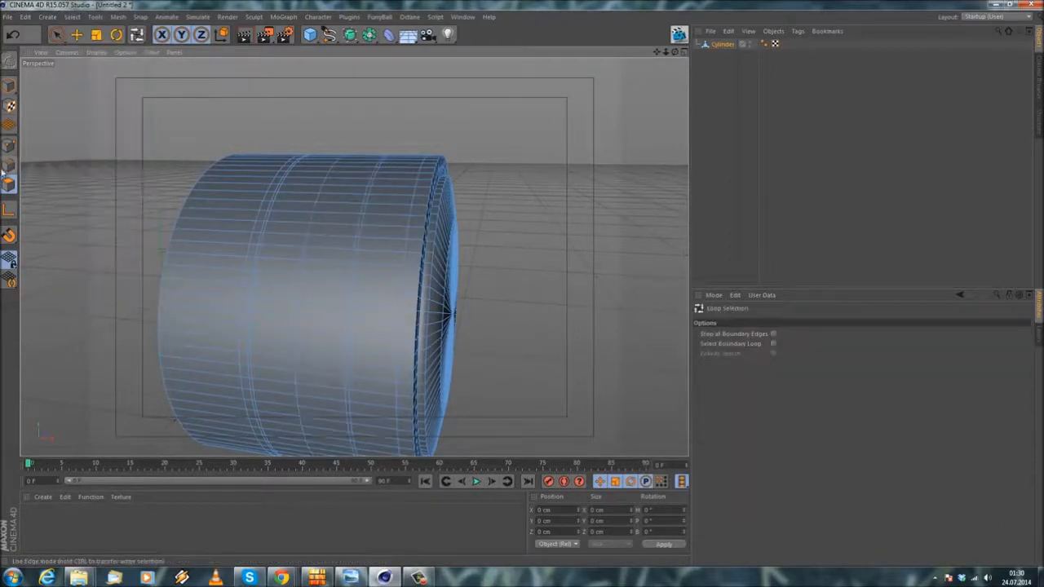
left_click(363, 228)
left_click(95, 34)
left_click_drag(444, 131, 381, 148)
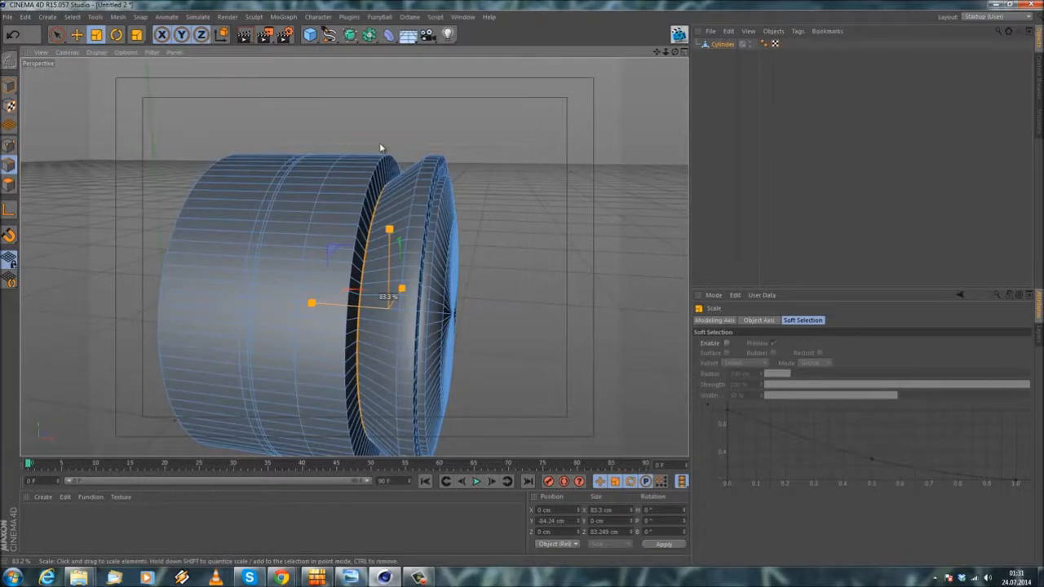
left_click_drag(379, 142, 379, 142)
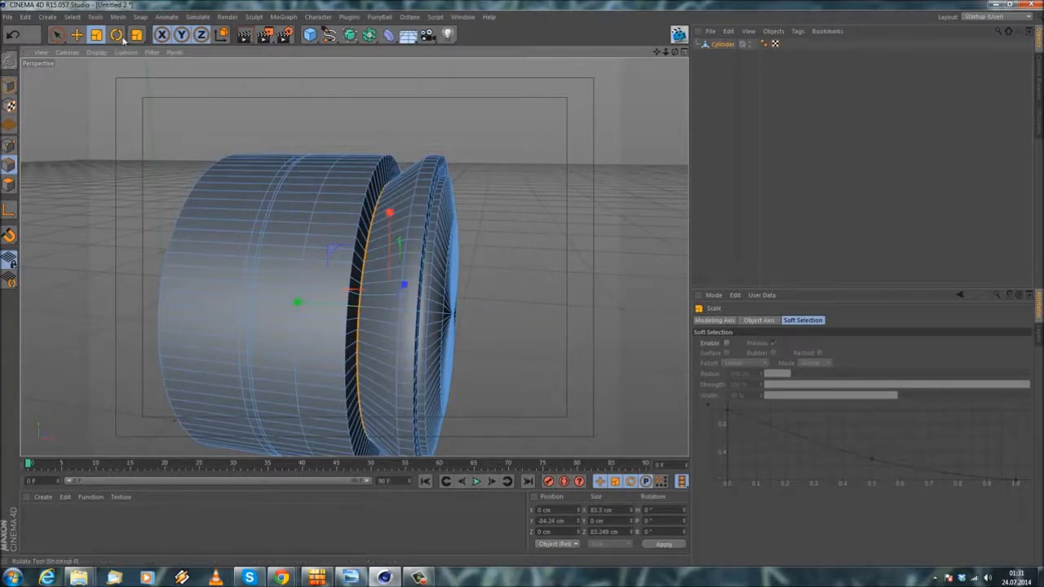
Step: Loop-select the neighbouring edge loop behind the narrowed one and scale it inward to form a V-shaped groove
left_click(72, 16)
left_click(82, 89)
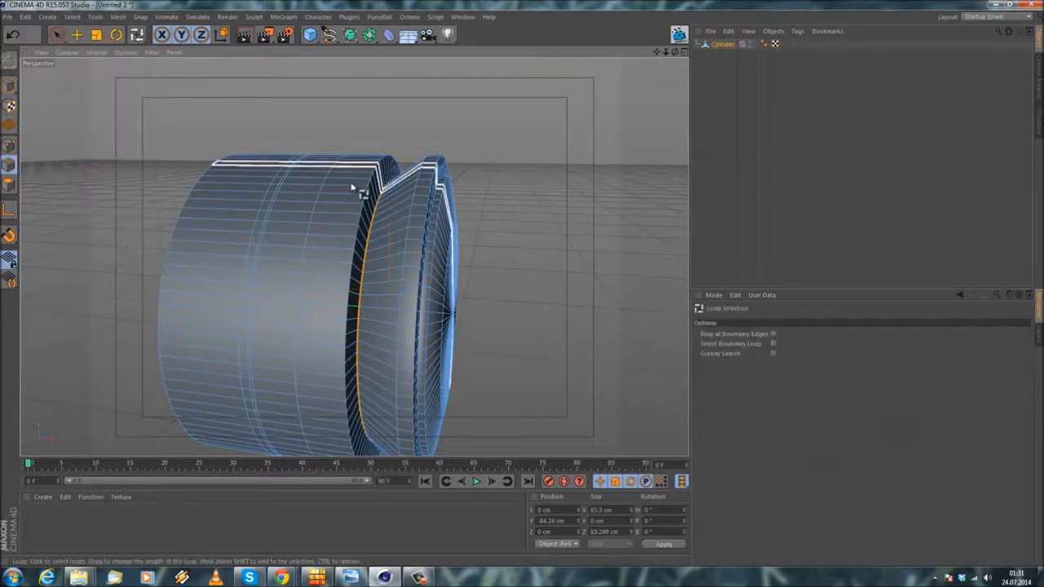
left_click(371, 204)
left_click(96, 34)
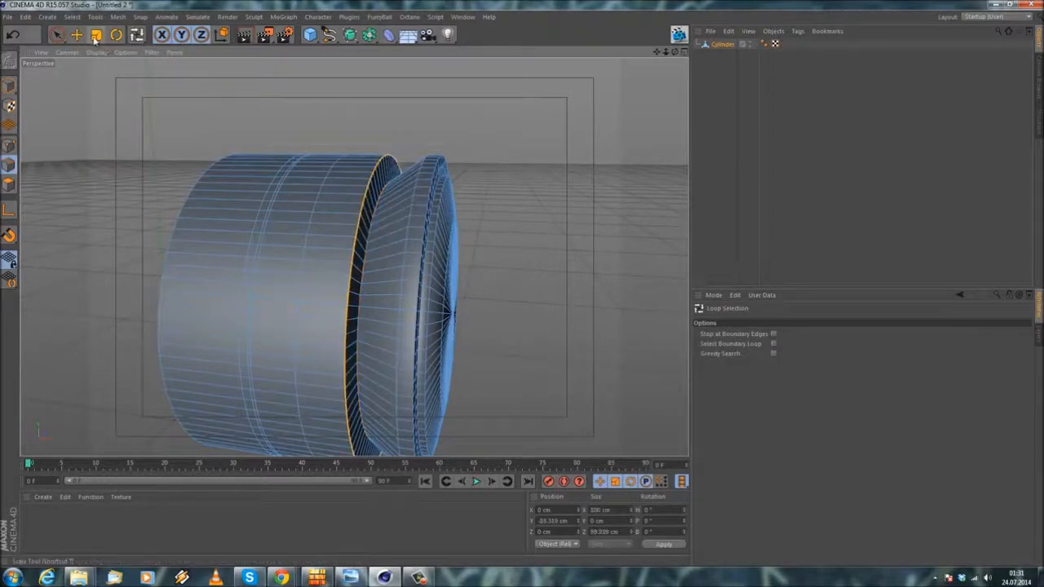
left_click_drag(471, 119, 433, 162)
left_click(425, 145)
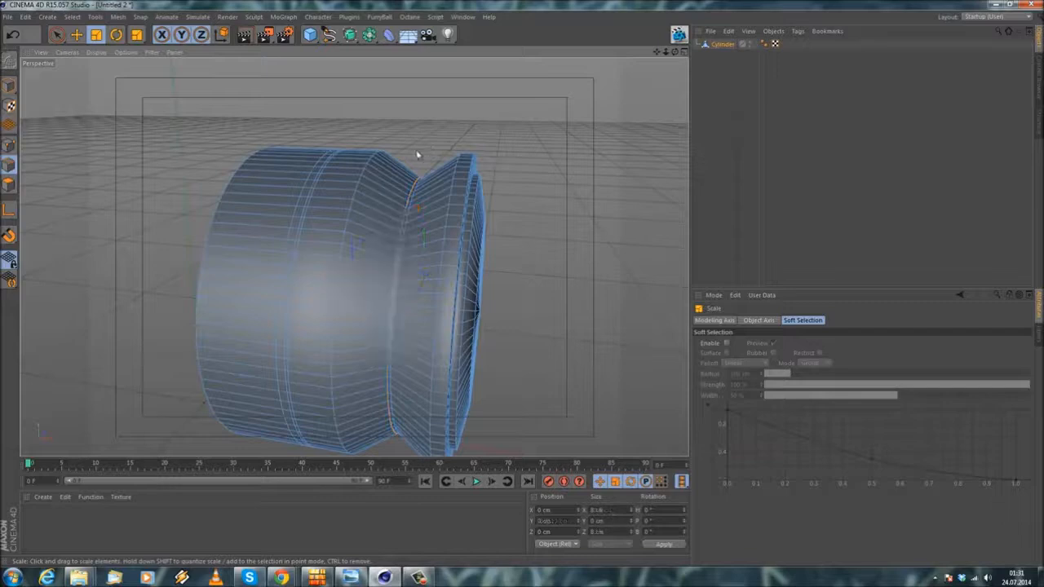
Step: Loop-select the thin polygon strip between the two closest loop cuts around the middle of the body
left_click_drag(323, 226, 381, 224, "alt")
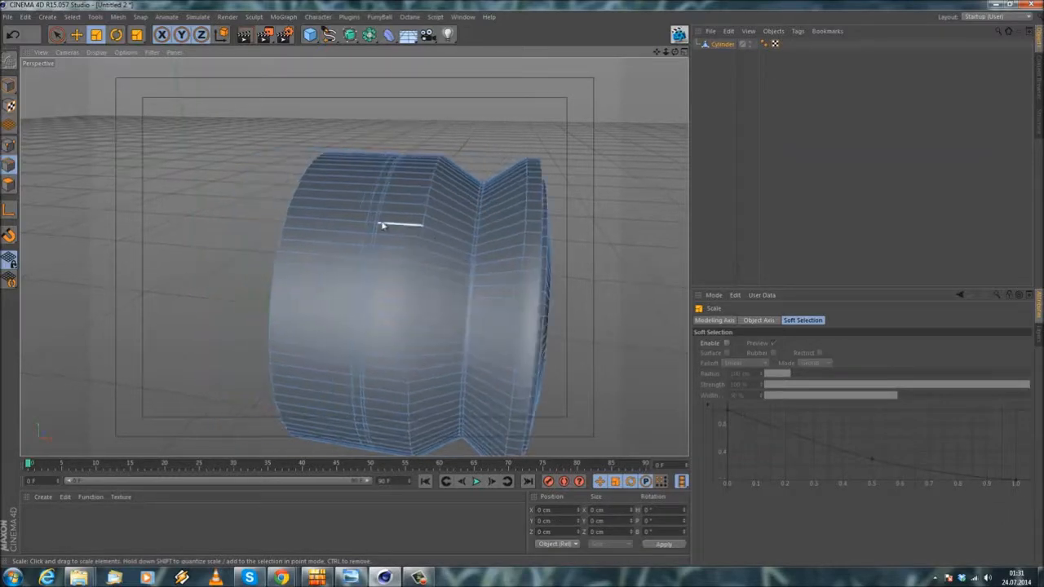
scroll(380, 226, "up", 3)
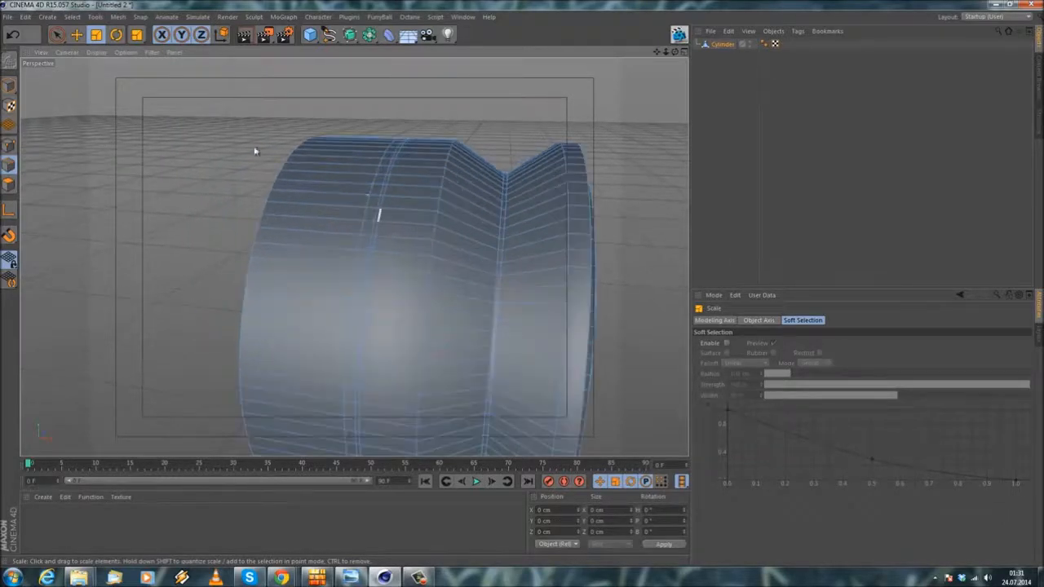
left_click(72, 17)
left_click(88, 93)
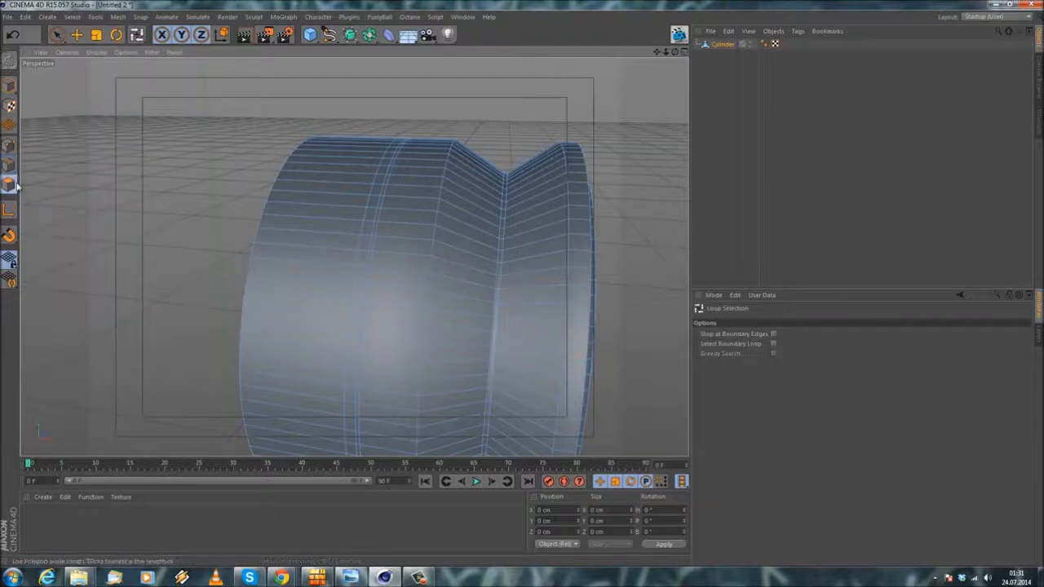
left_click(392, 194)
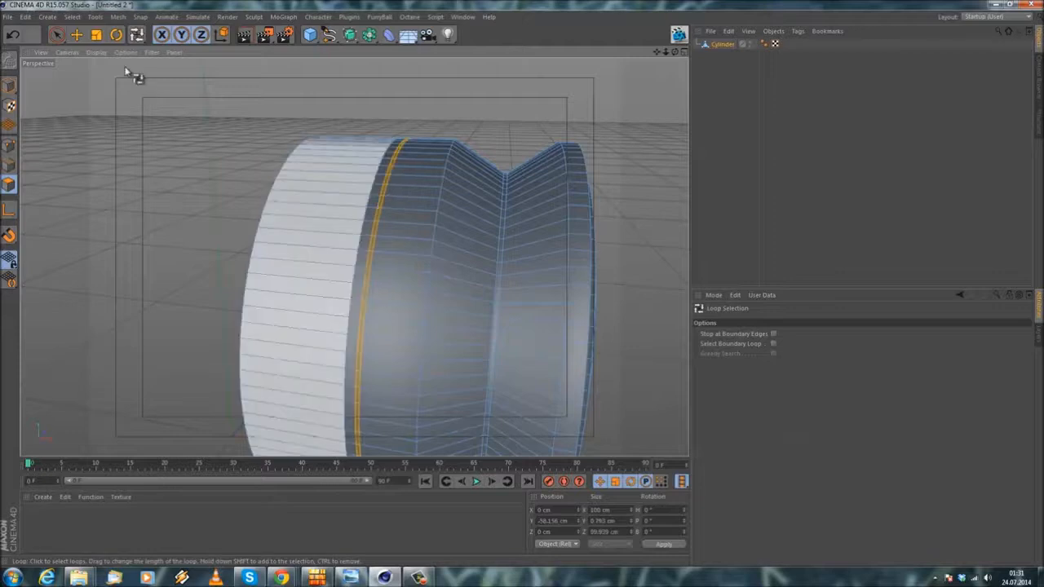
left_click(96, 36)
left_click_drag(159, 133, 143, 137)
left_click(13, 35)
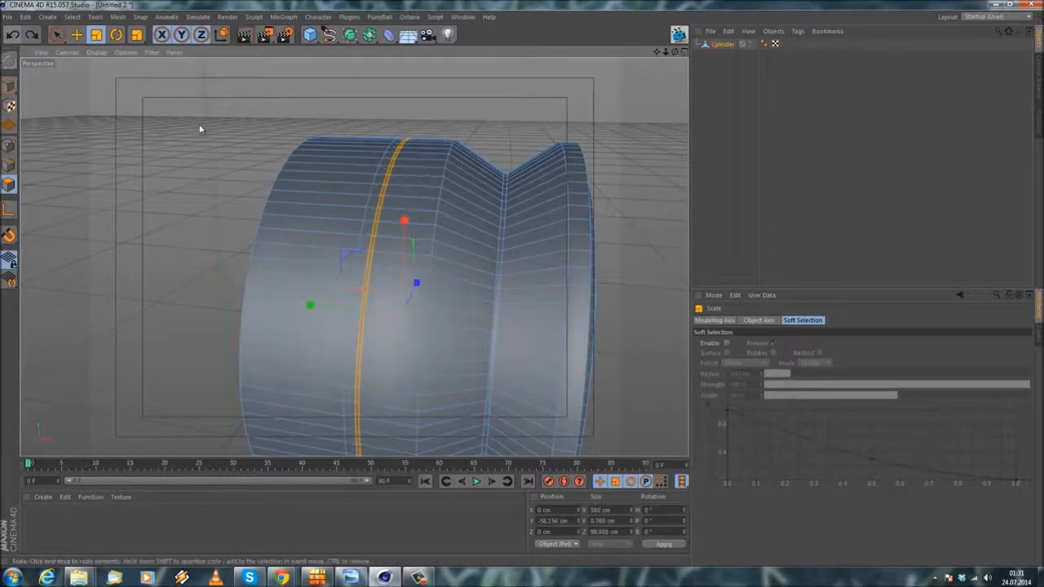
Step: Extrude the selected thin polygon strip inward with an offset of -0.8 cm
right_click(199, 129)
left_click(236, 313)
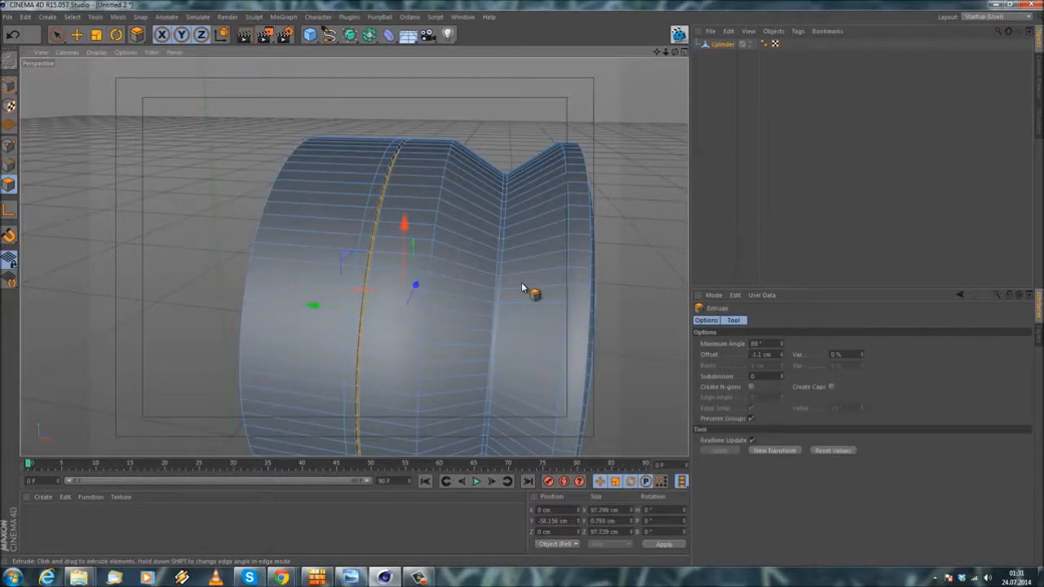
left_click_drag(476, 294, 496, 303, "alt")
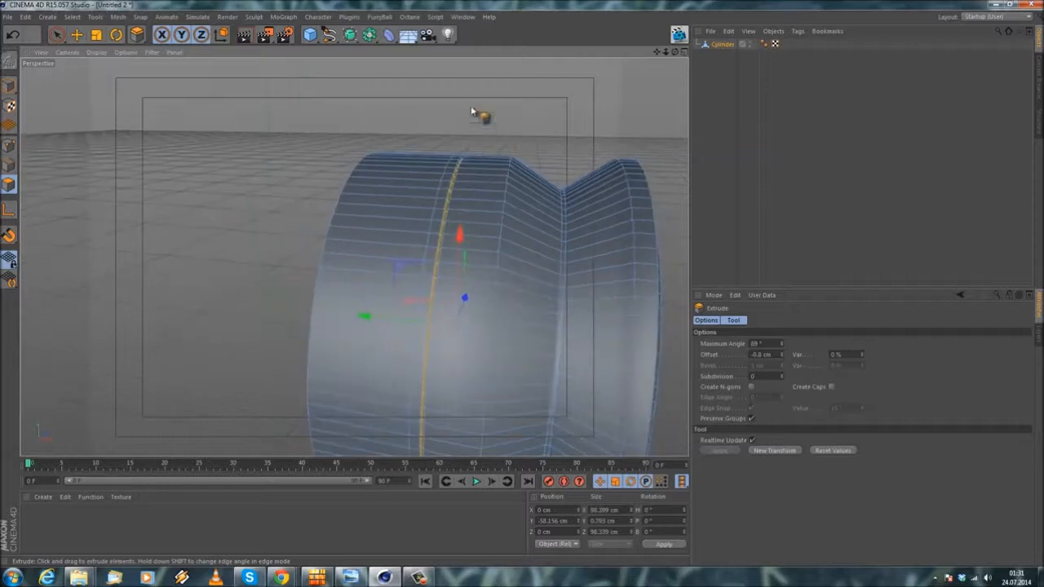
Step: Knife a loop cut around the rear side section, about 2.3 cm behind the existing rearmost loop
left_click(76, 36)
right_click(261, 154)
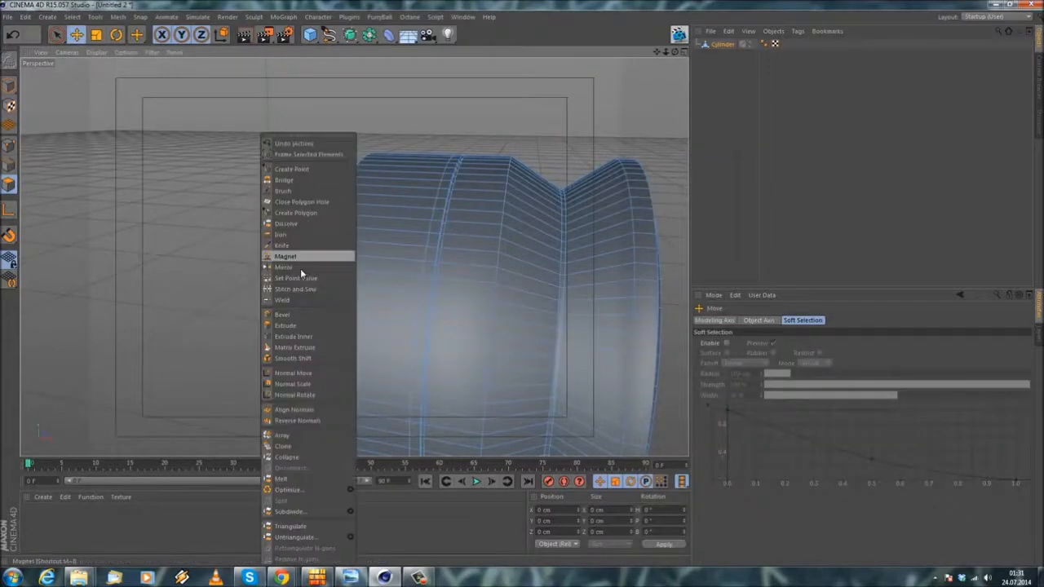
left_click(303, 244)
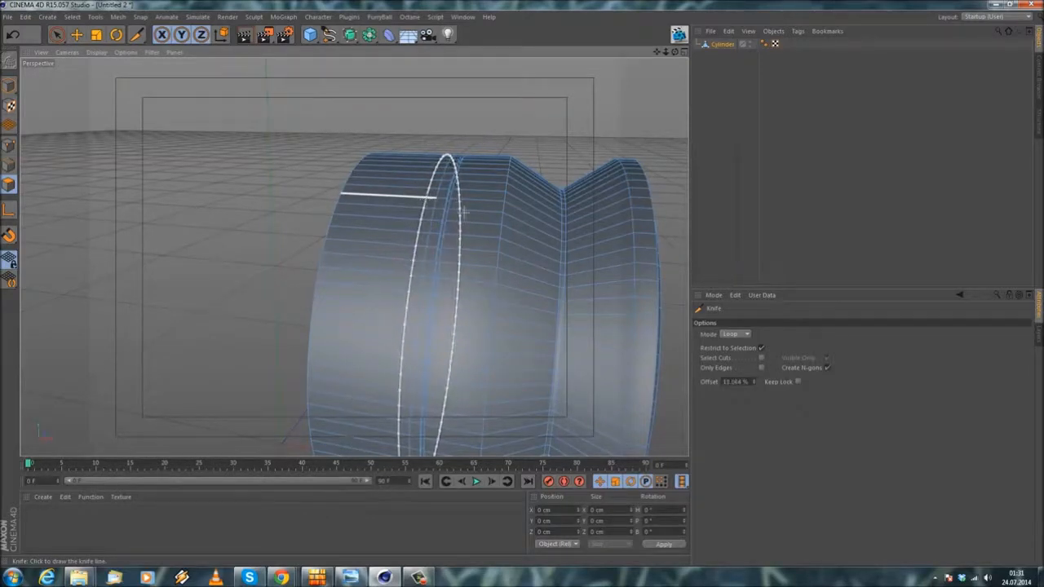
left_click_drag(753, 382, 481, 333)
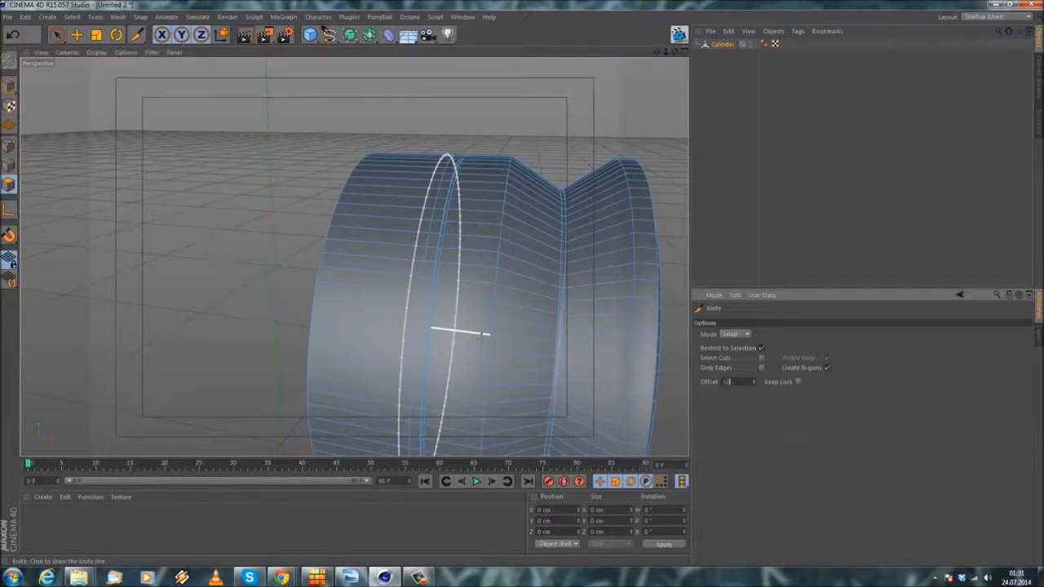
left_click(138, 145)
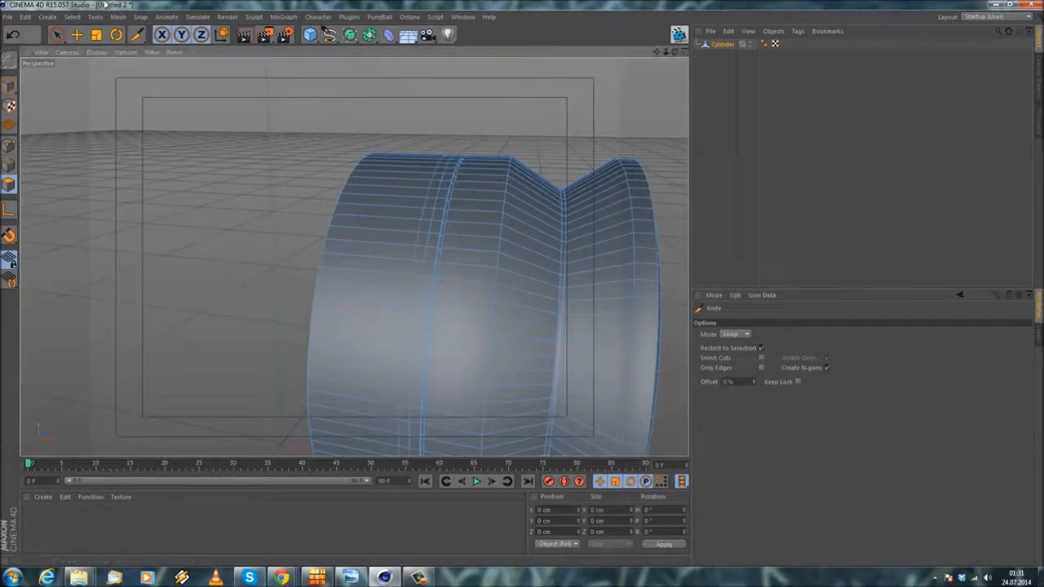
Step: Loop-select the new polygon strip behind the thin groove and extrude it inward with an offset of -1 cm
left_click(80, 18)
left_click(89, 89)
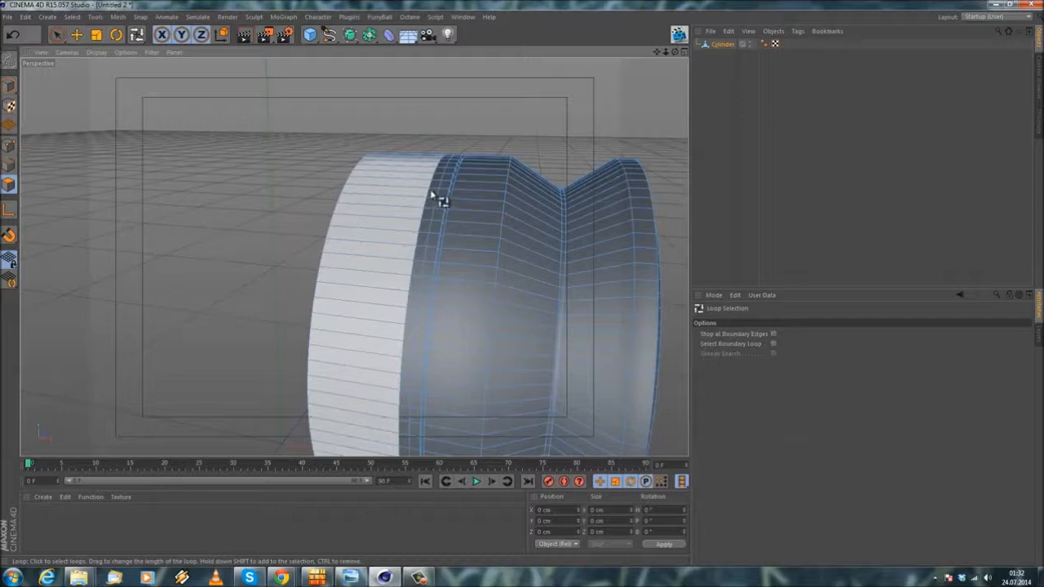
left_click(441, 209)
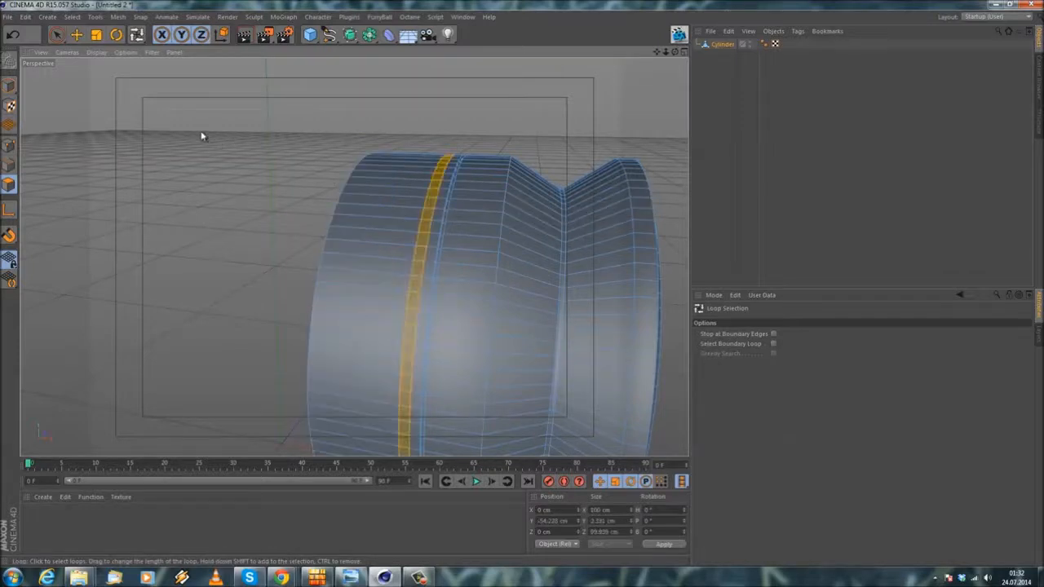
right_click(203, 136)
left_click(228, 324)
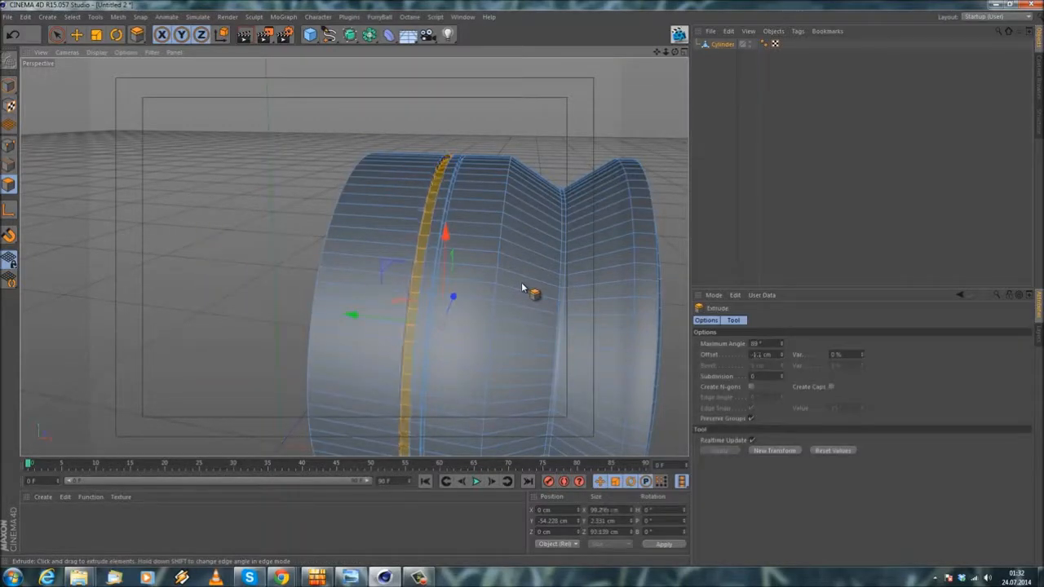
left_click_drag(523, 288, 519, 287)
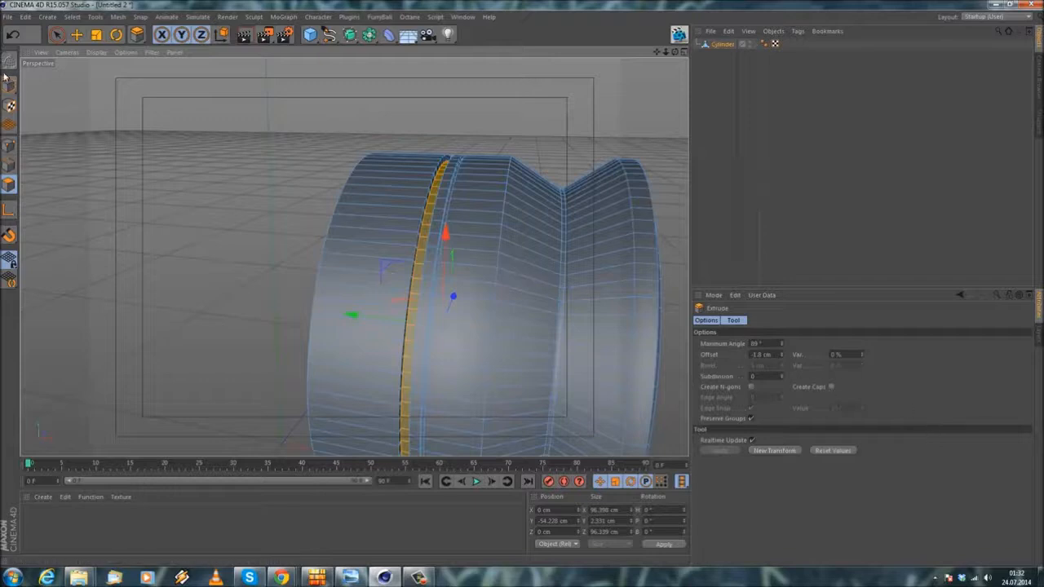
left_click(13, 37)
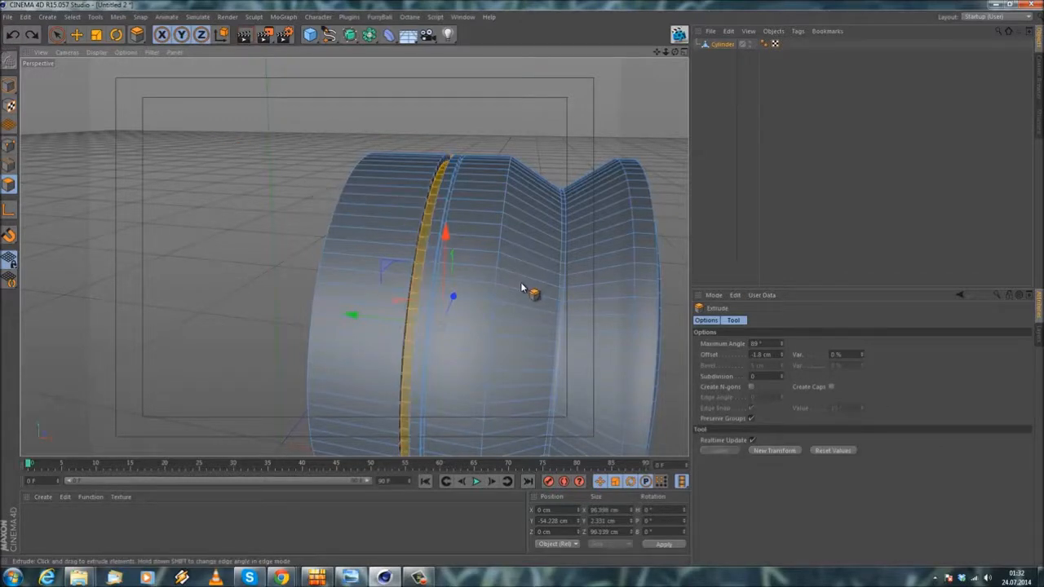
left_click_drag(522, 287, 523, 287)
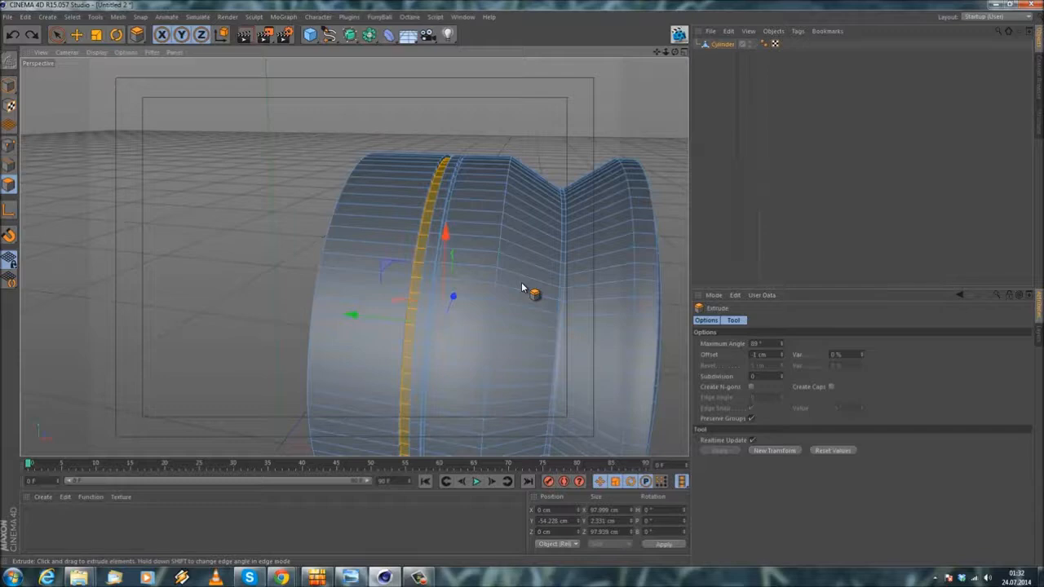
Step: Loop-select the open rear edge of the cylinder and scale it inward to about 64.7 cm across
left_click_drag(318, 181, 265, 109, "alt")
left_click(76, 34)
left_click_drag(197, 164, 381, 220, "alt")
left_click(72, 17)
left_click(101, 92)
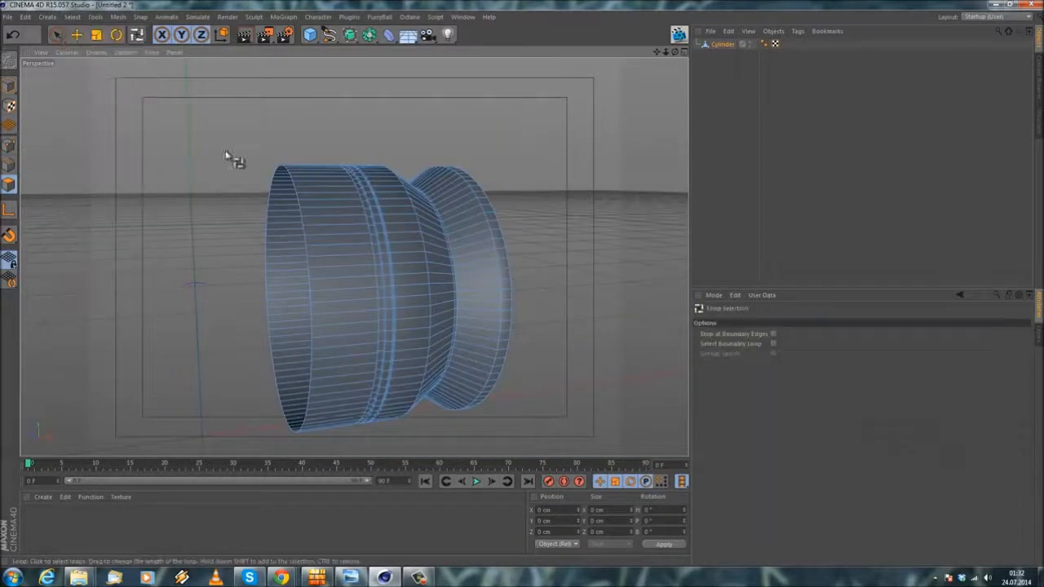
left_click(8, 165)
left_click(308, 222)
key("t")
left_click_drag(163, 128, 125, 160, "alt")
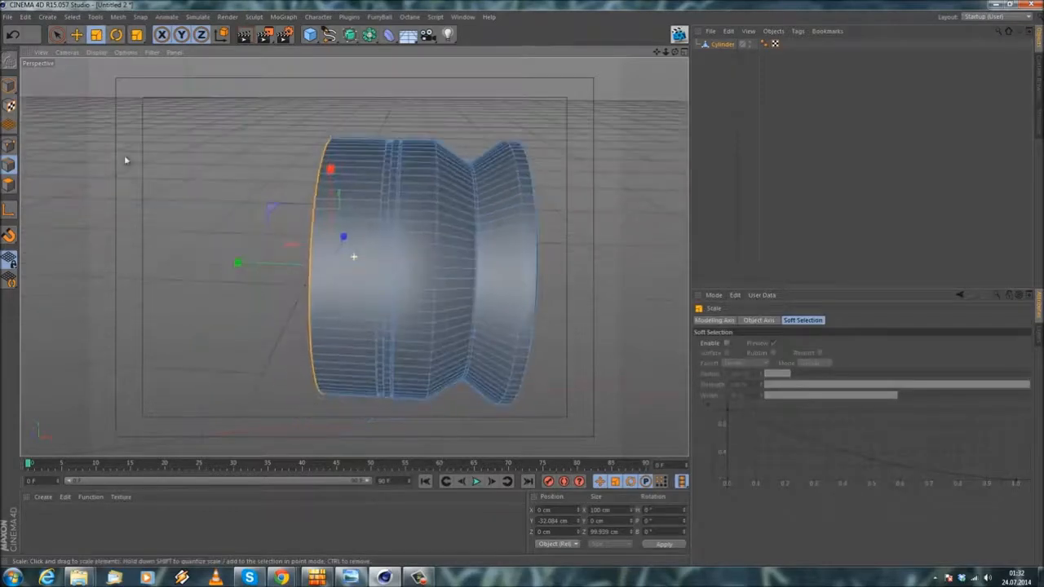
left_click_drag(185, 148, 96, 237)
scroll(128, 188, "down", 2)
left_click_drag(206, 232, 270, 189, "alt")
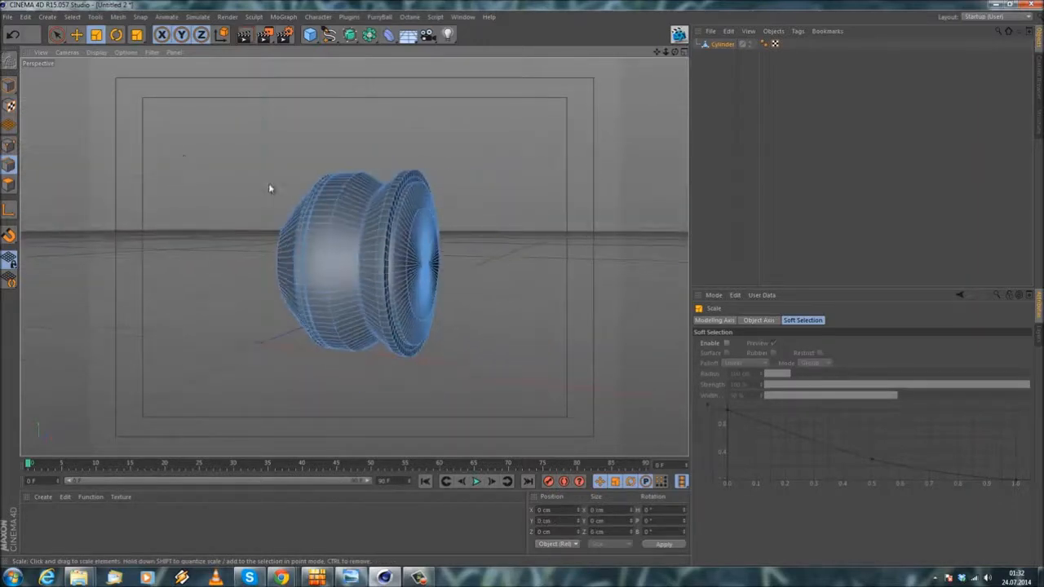
left_click(310, 34)
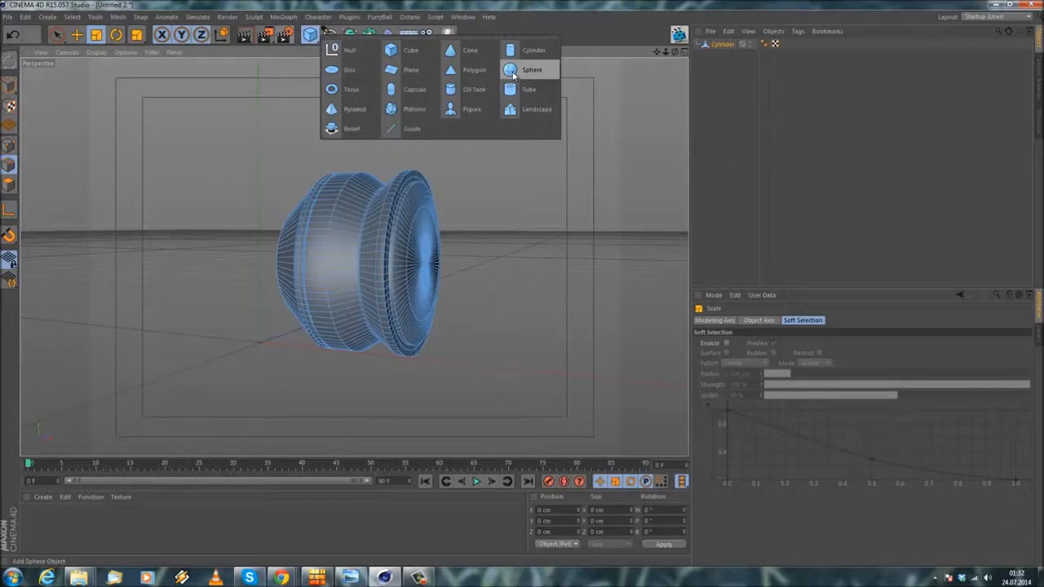
left_click(405, 38)
scroll(273, 172, "up", 1)
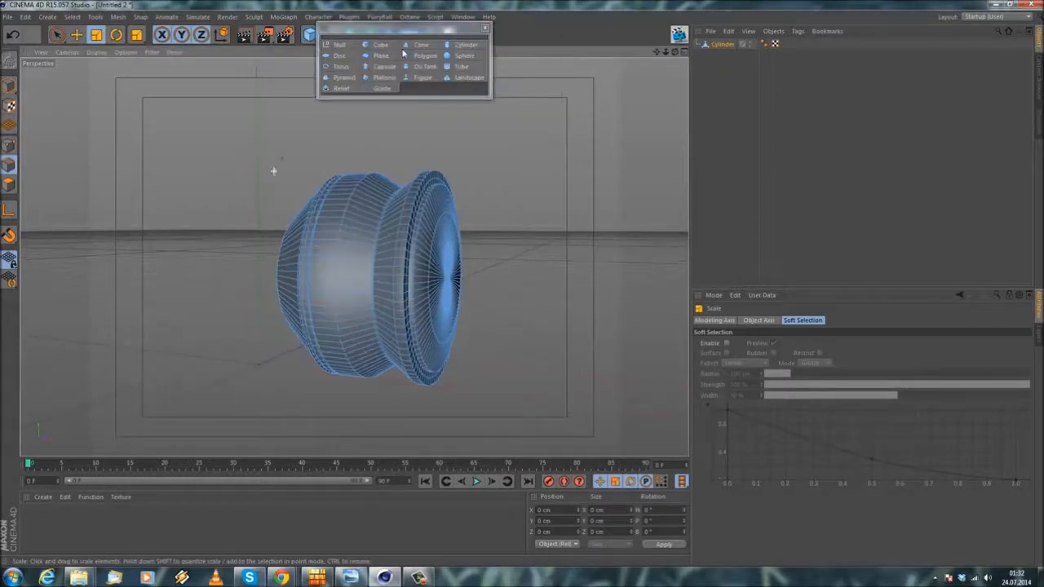
left_click(486, 30)
Step: Loop-select the edge around the rear opening and extrude it by a very small amount
left_click_drag(354, 256, 439, 254, "alt")
middle_click_drag(439, 255, 557, 256, "alt")
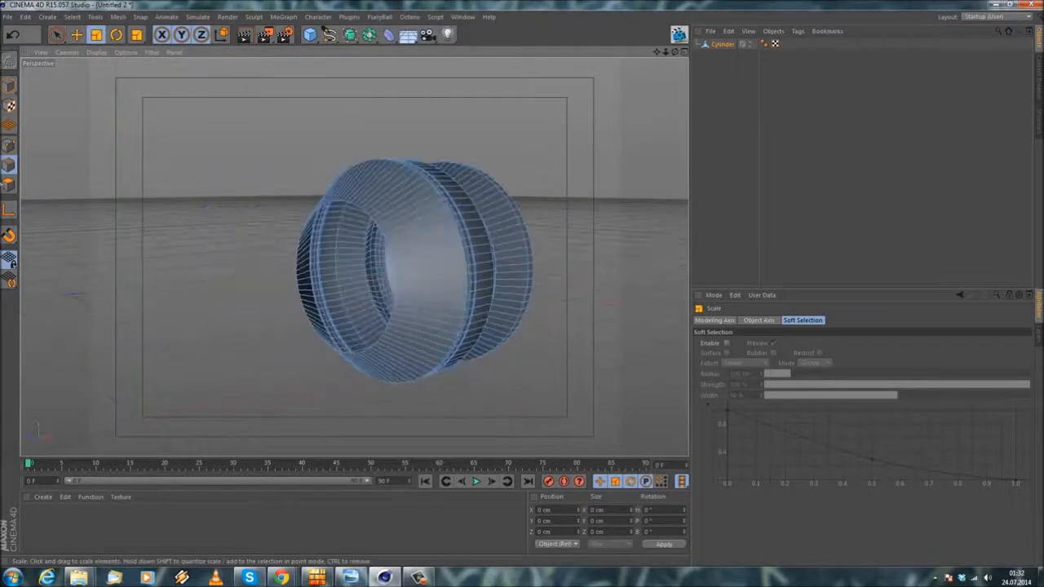
left_click(73, 16)
left_click(100, 103)
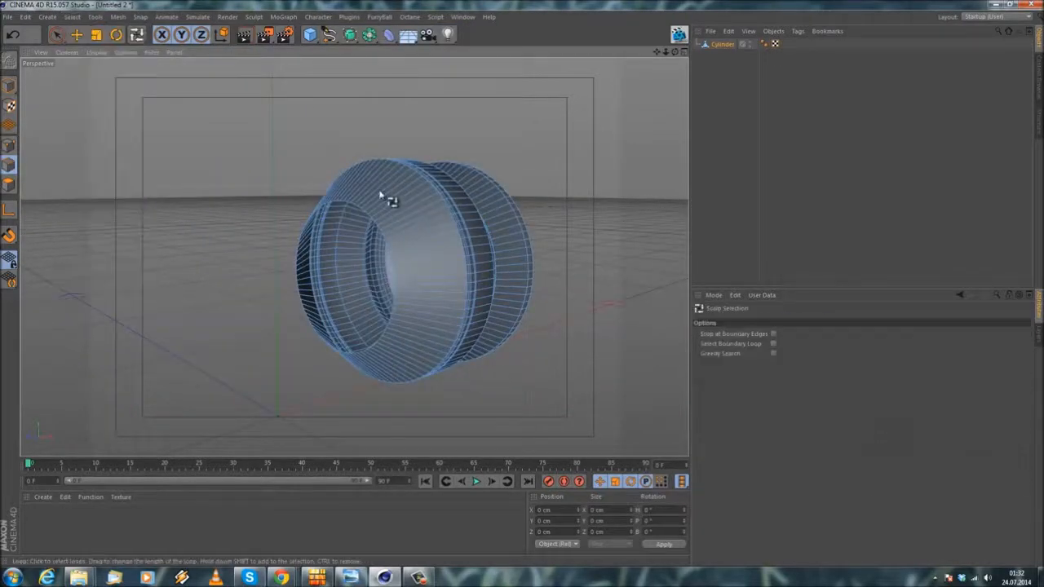
left_click(376, 222)
right_click(230, 165)
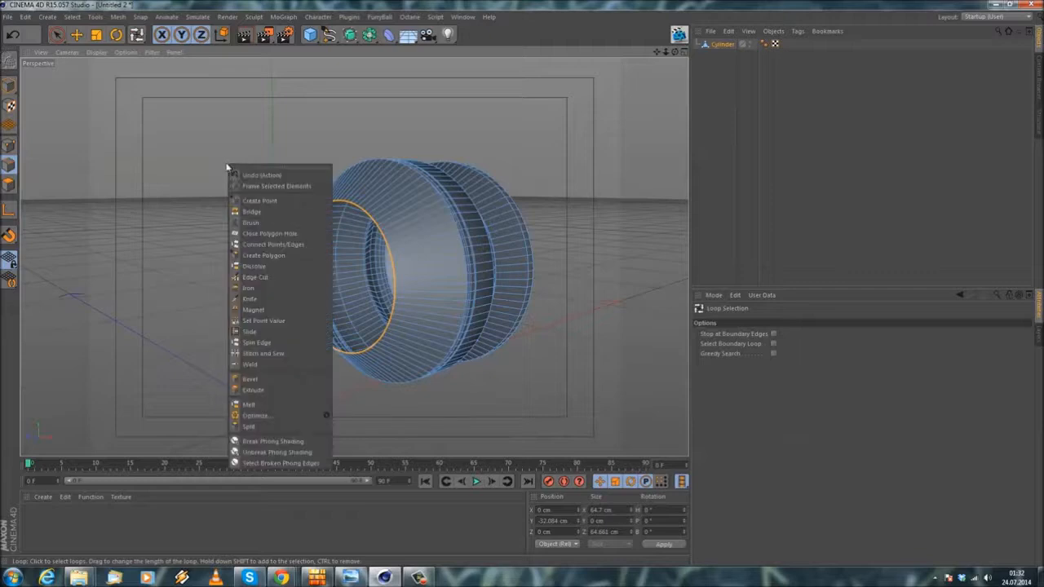
left_click(249, 395)
left_click_drag(214, 300, 179, 344, "alt")
left_click_drag(531, 288, 4, 50)
left_click_drag(232, 292, 258, 285)
Step: Scale the extruded edge loop inward to about 26 cm, leaving a small central hole in the rear face
left_click(96, 34)
left_click_drag(199, 147, 57, 204)
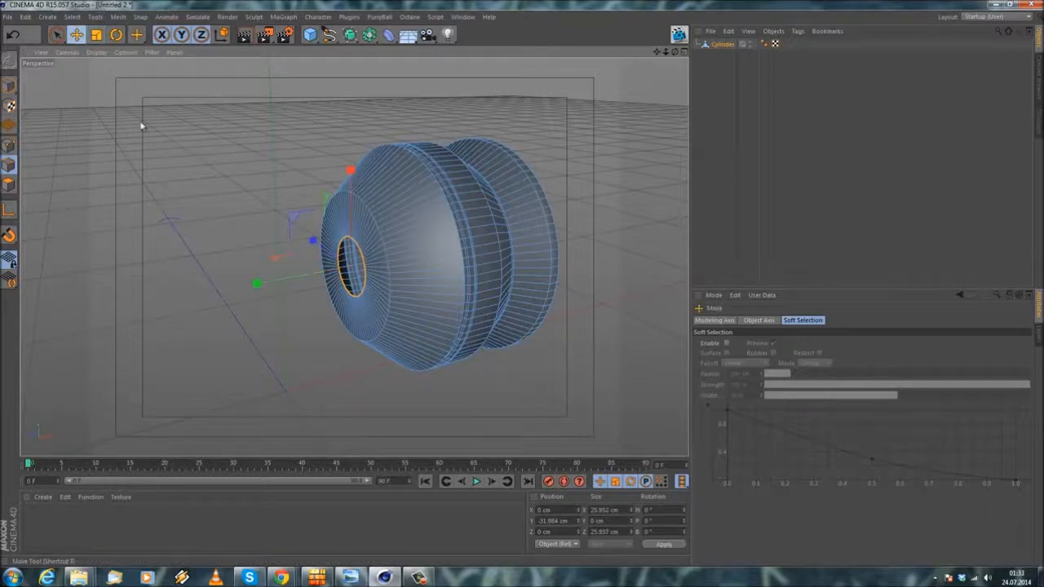
left_click(188, 150)
Step: Add a sphere primitive and set its segments to 90
scroll(189, 150, "down", 3)
mouse_move(203, 237)
left_mouse_down("alt")
mouse_move(166, 246)
mouse_move(205, 228)
left_mouse_up("alt")
left_click_drag(310, 34, 531, 47)
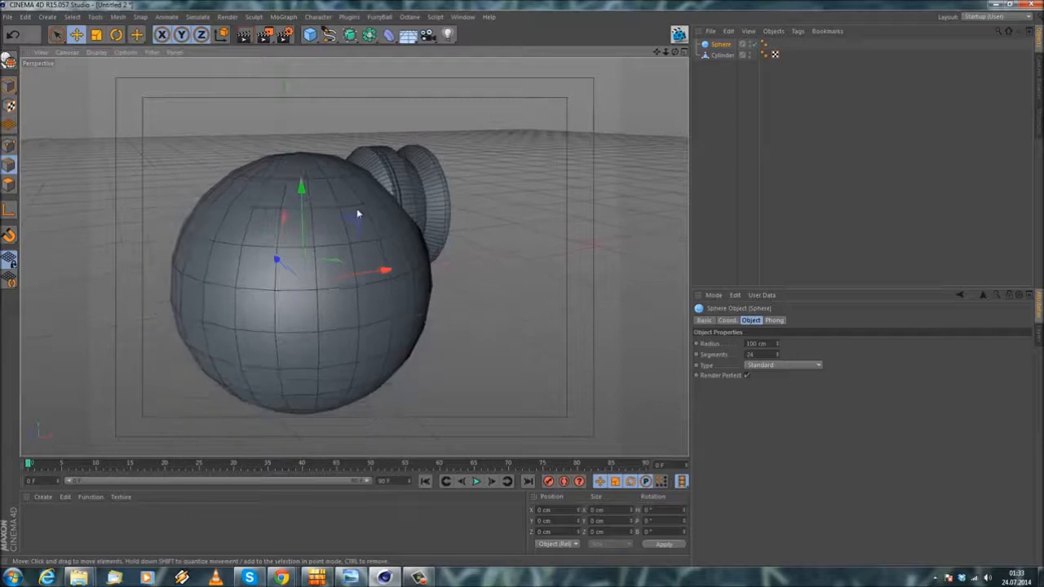
left_click_drag(356, 214, 326, 254, "alt")
left_click_drag(758, 355, 653, 346)
type("10")
key("Return")
Step: Change the sphere's type to Hemisphere and rotate it so its flat side faces the housing
scroll(522, 362, "up", 2)
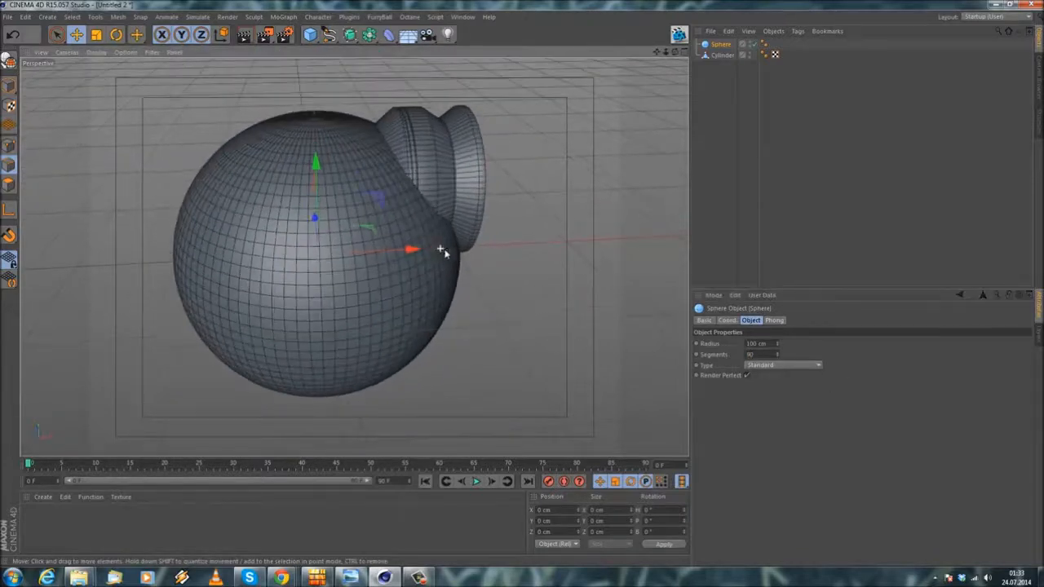
left_click(808, 366)
left_click(782, 436)
left_click_drag(334, 179, 244, 280, "alt")
key("r")
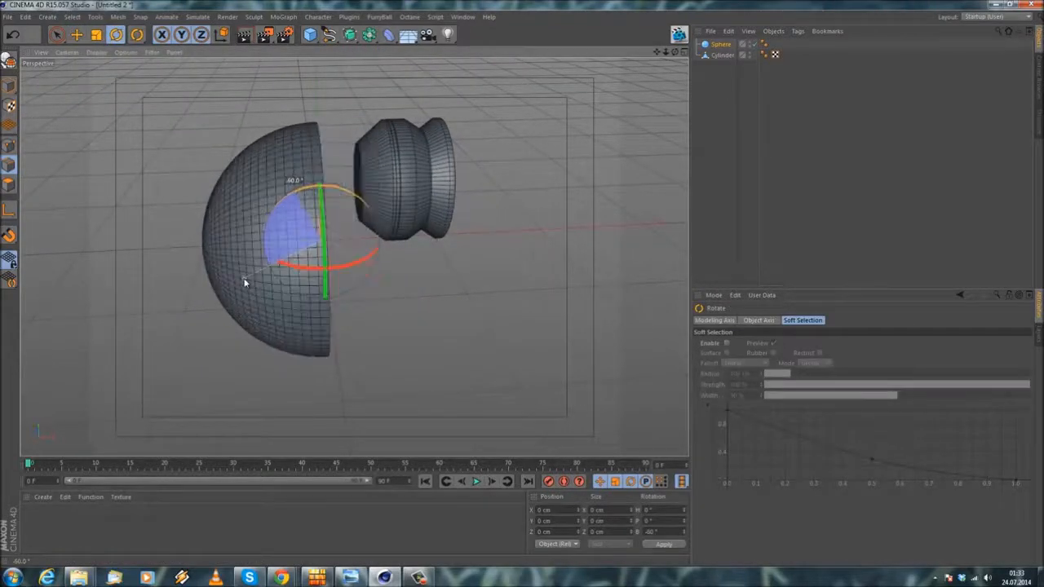
Step: Raise the hemisphere to the height of the cylinder housing and scale it down uniformly
left_click(77, 35)
scroll(251, 133, "up", 1)
left_click_drag(329, 169, 329, 116)
left_click_drag(392, 230, 259, 155, "alt")
left_click(96, 37)
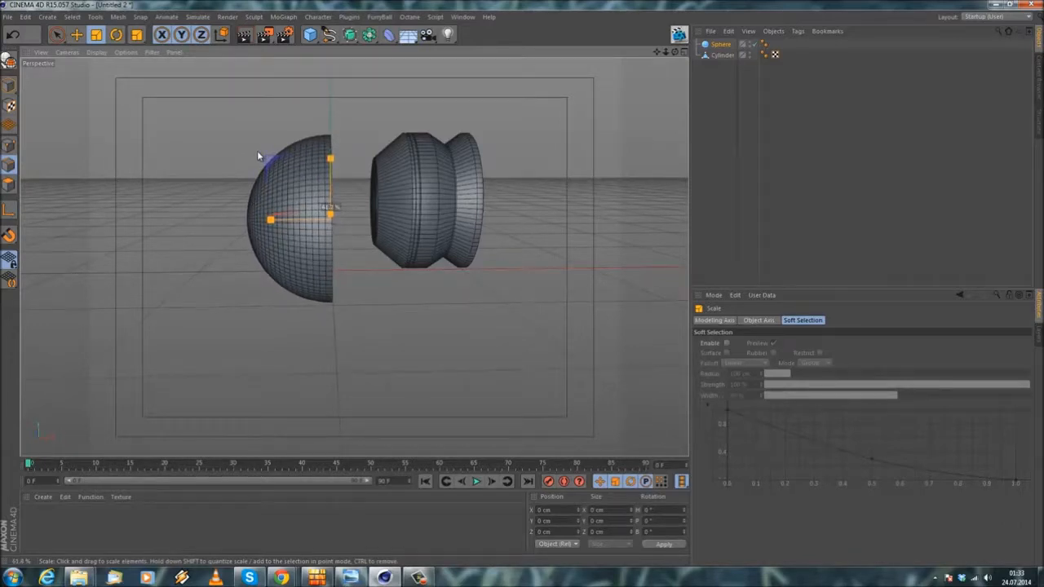
left_click_drag(258, 155, 262, 150)
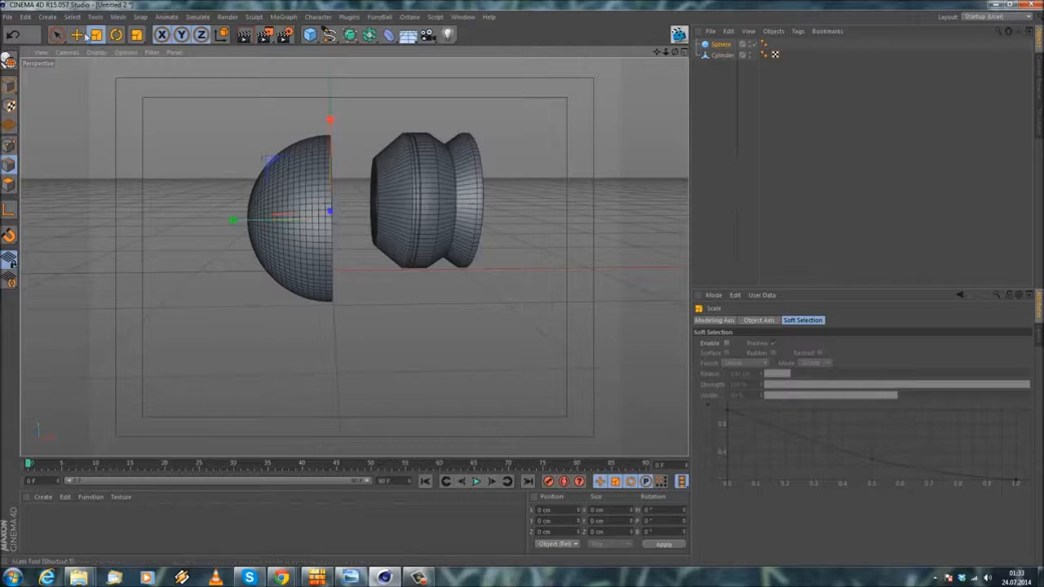
mouse_move(330, 122)
left_mouse_down()
mouse_move(329, 97)
mouse_move(330, 113)
left_mouse_up()
left_click_drag(345, 153, 330, 181, "alt")
Step: Make the hemisphere editable and select the edge loop around its open rim
left_click(72, 17)
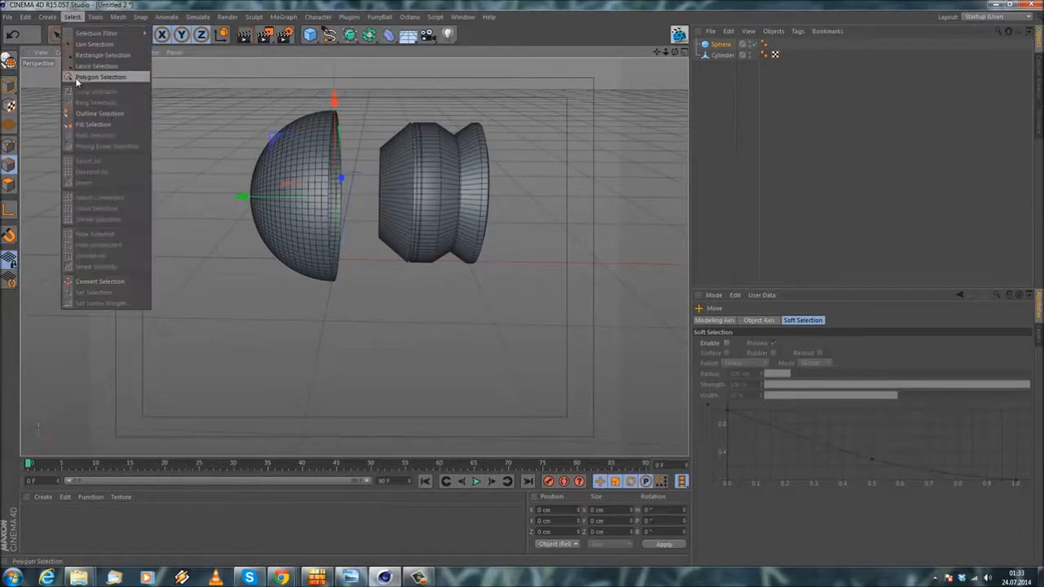
key("c")
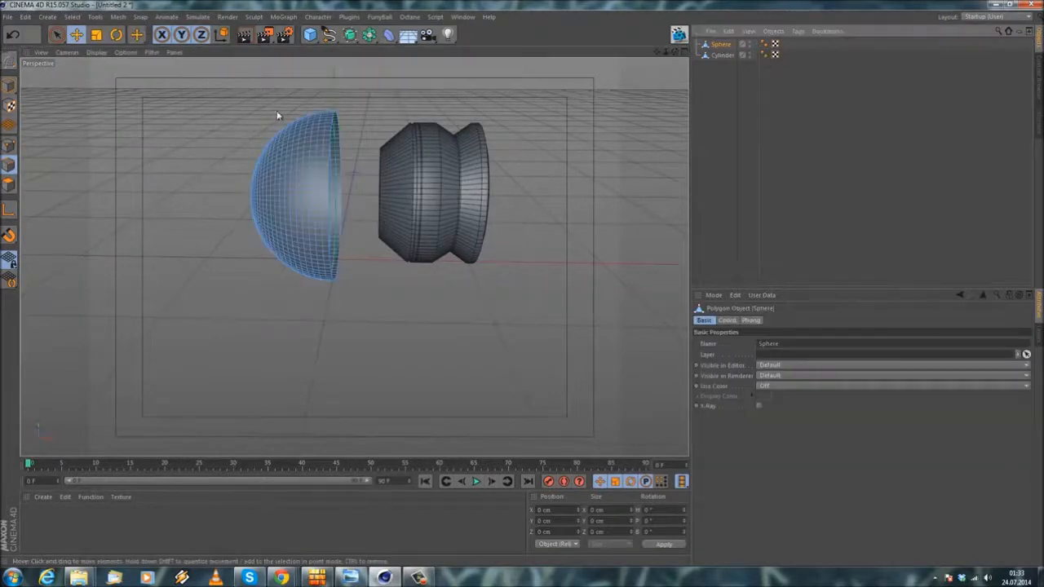
scroll(277, 110, "up", 1)
left_click(71, 17)
left_click(92, 92)
scroll(376, 135, "up", 2)
left_click_drag(377, 147, 400, 160, "alt")
left_click(316, 159)
left_click(77, 35)
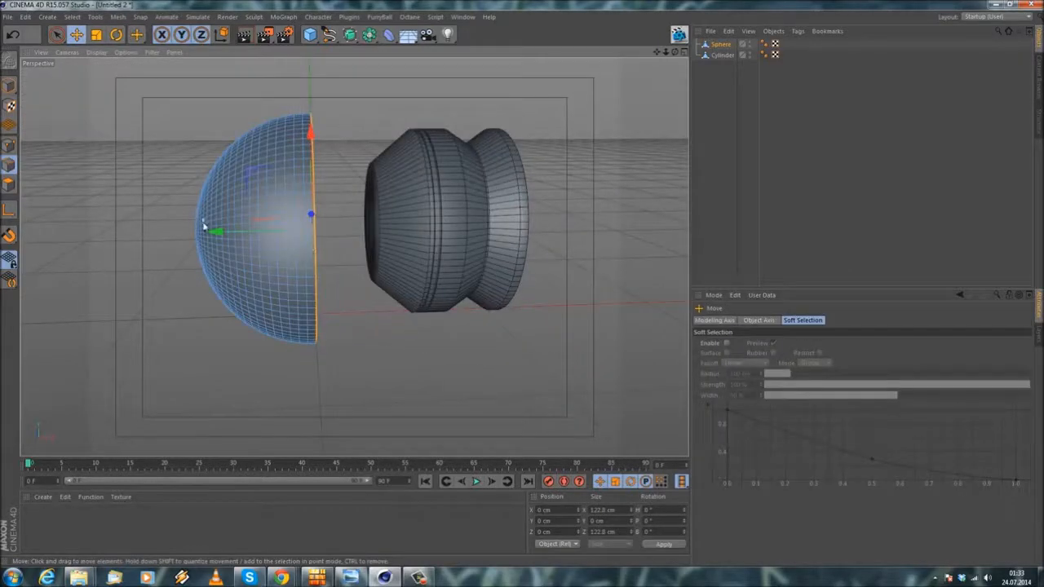
Step: Extend the hemisphere's rim into a straight wall about 47 cm long and extrude its edge loop by another 3.8 cm
left_click_drag(221, 233, 275, 264)
right_click(270, 127)
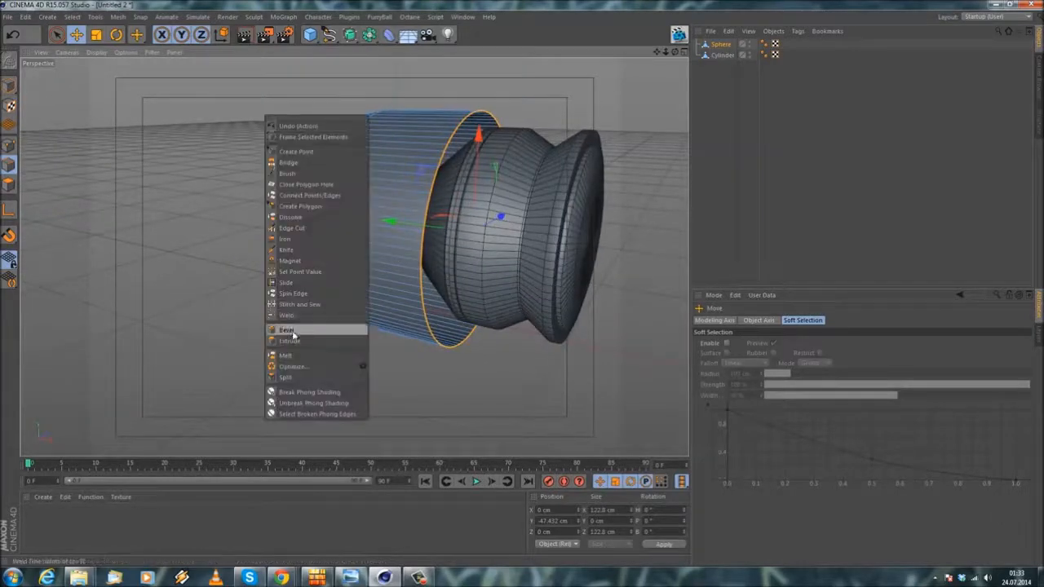
left_click(304, 333)
left_click_drag(523, 289, 531, 287)
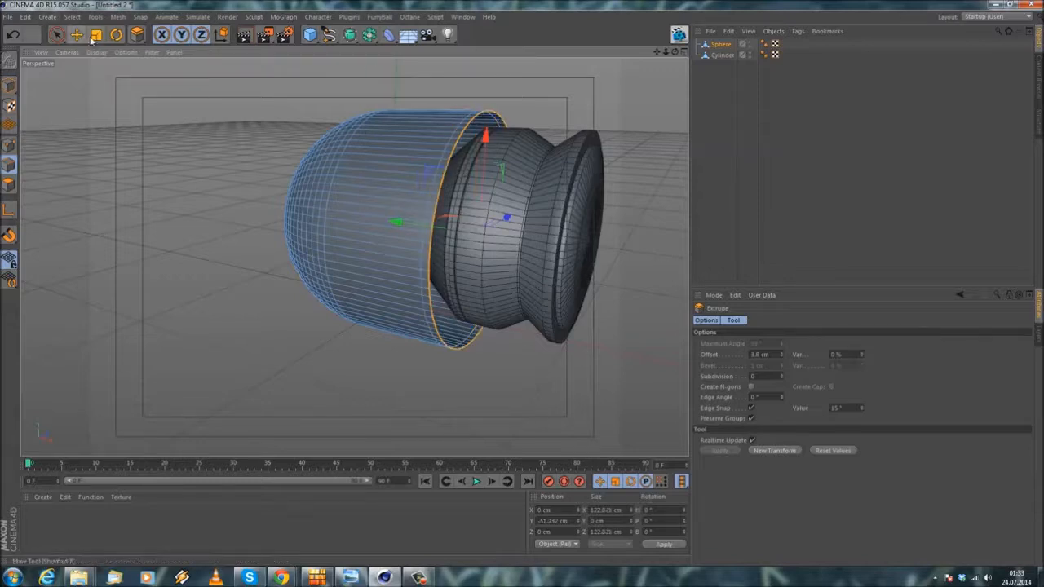
Step: Scale the rim edge loop inward to about 79 cm to form a flat lip around the opening
left_click(96, 34)
left_click_drag(245, 193, 130, 211)
left_click(77, 38)
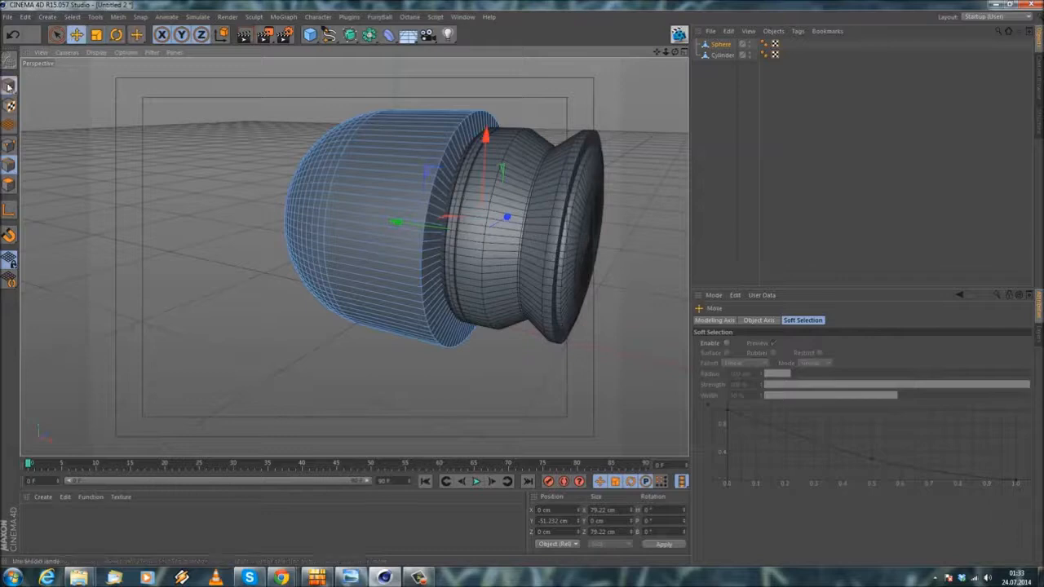
Step: Slide the hemisphere part away from the housing and push the lip's inner edge loop about 4 cm into the part
left_click(9, 86)
left_click_drag(350, 217, 308, 216)
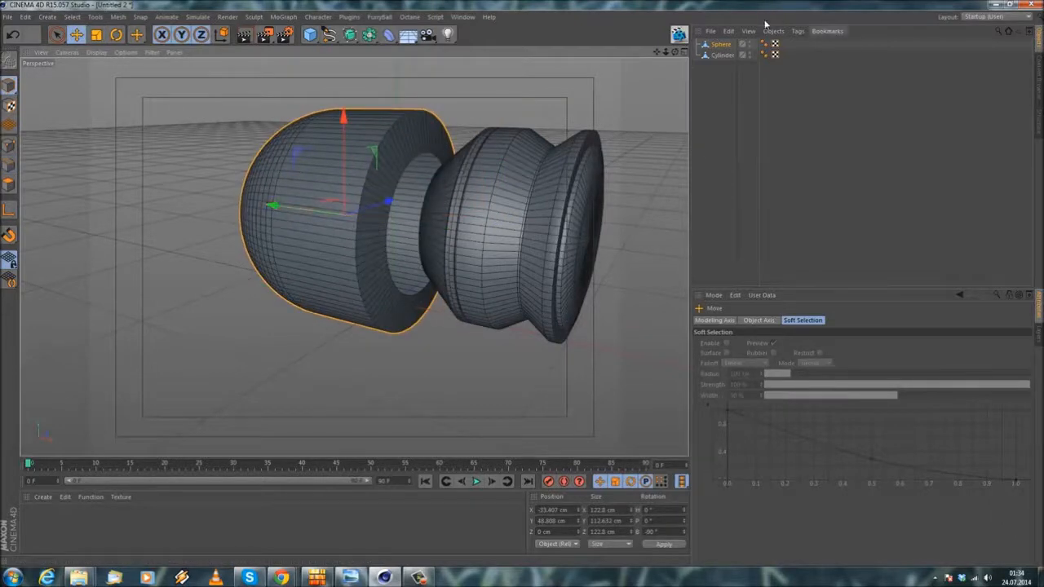
left_click(9, 166)
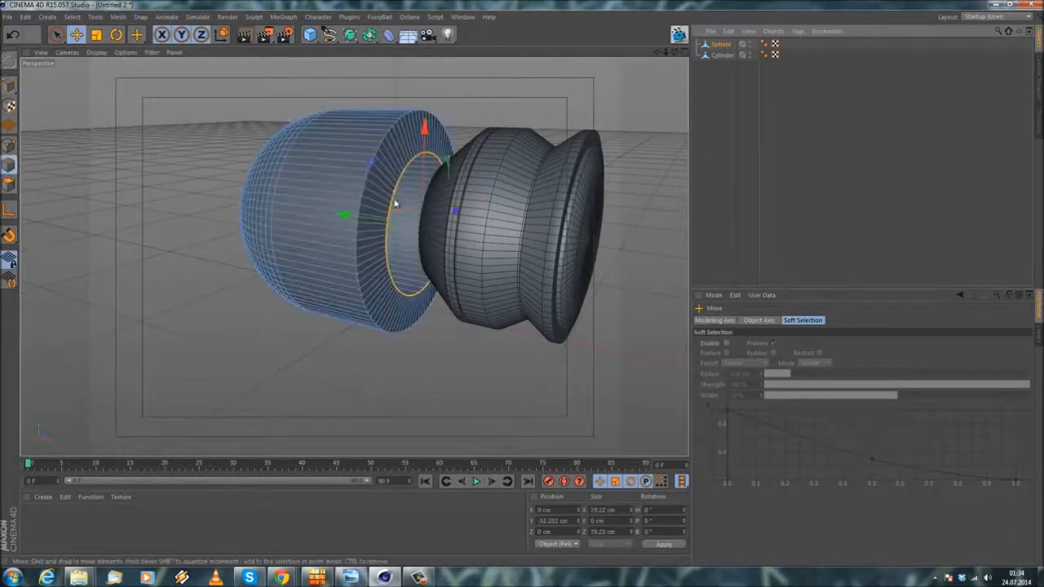
scroll(395, 202, "up", 3)
left_click_drag(333, 174, 385, 180, "alt")
left_click_drag(280, 241, 270, 242)
scroll(360, 178, "down", 2)
mouse_move(400, 264)
left_mouse_down("alt")
mouse_move(259, 303)
mouse_move(362, 282)
mouse_move(410, 248)
mouse_move(400, 271)
left_mouse_up("alt")
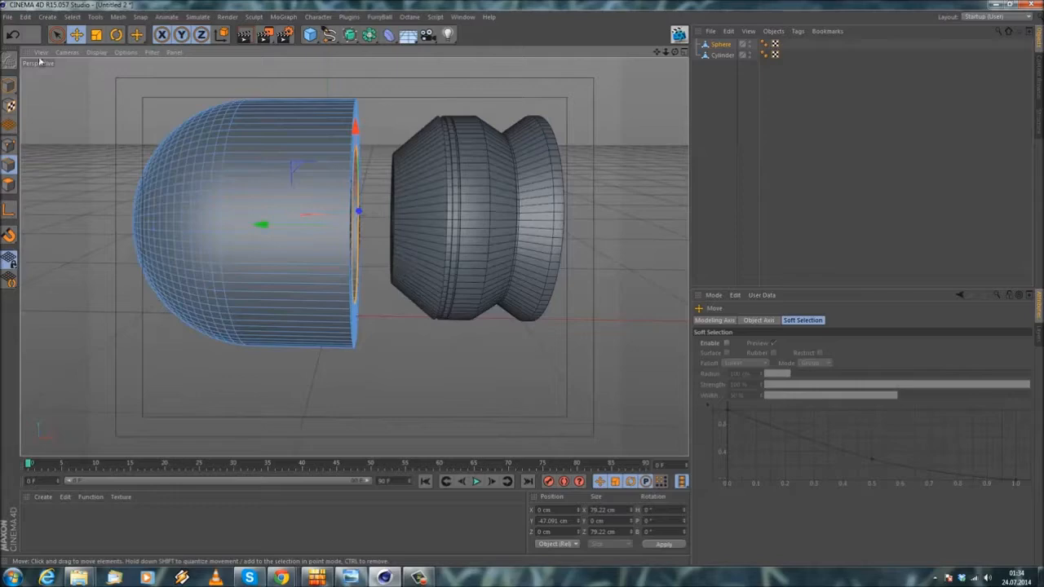
Step: Scale the whole hemisphere part down uniformly to about 114 cm in diameter and move it against the cylinder housing
left_click(5, 87)
left_click(97, 35)
left_click_drag(112, 77, 86, 83)
left_click(77, 35)
scroll(177, 117, "up", 2)
left_click_drag(221, 200, 232, 156, "alt")
scroll(232, 157, "down", 2)
left_click_drag(181, 234, 359, 230)
scroll(422, 257, "down", 4)
left_click_drag(422, 256, 248, 284, "alt")
scroll(307, 179, "up", 3)
scroll(414, 219, "up", 3)
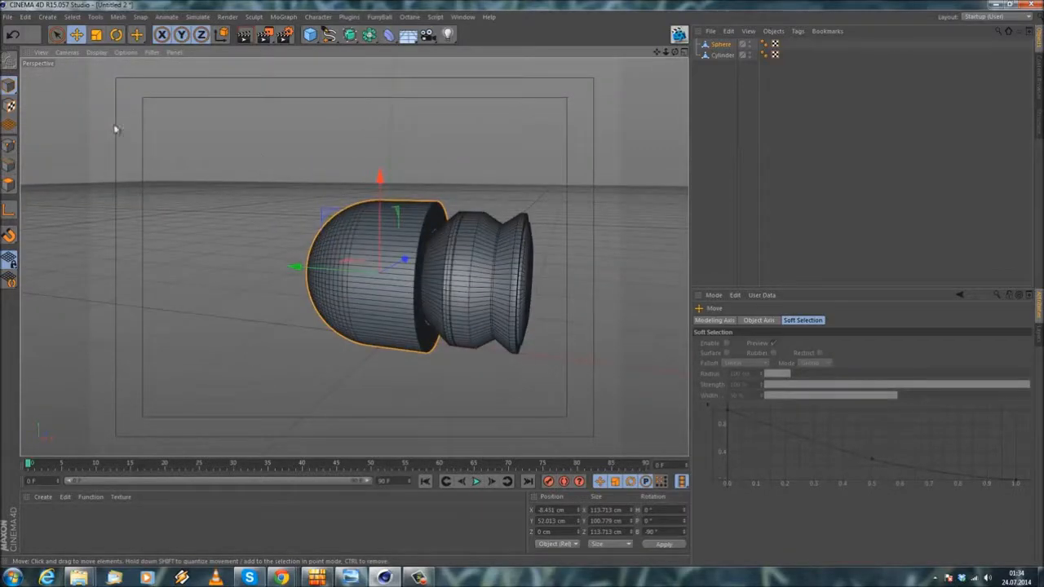
Step: Scale the hemisphere part down further to about 102 cm in diameter
left_click(96, 34)
left_click_drag(266, 136, 227, 149)
scroll(463, 216, "up", 3)
left_click_drag(378, 243, 391, 265, "alt")
Step: Select the outer rim edge loop of the hemisphere part and scale it inward to about 99 cm for a slight taper
left_click(8, 176)
scroll(243, 205, "up", 3)
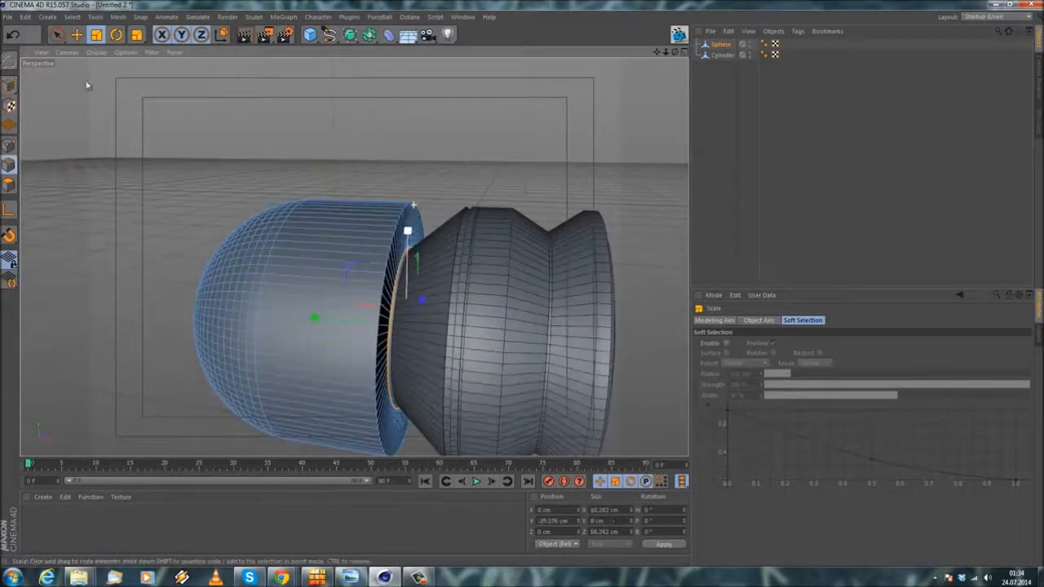
left_click(72, 16)
left_click(97, 92)
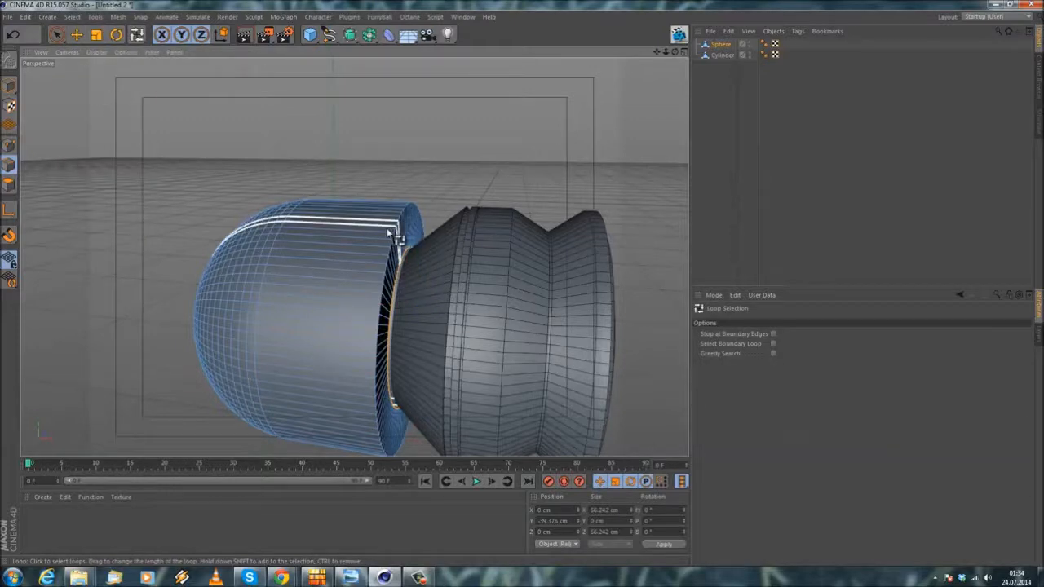
left_click(408, 256)
scroll(413, 293, "up", 3)
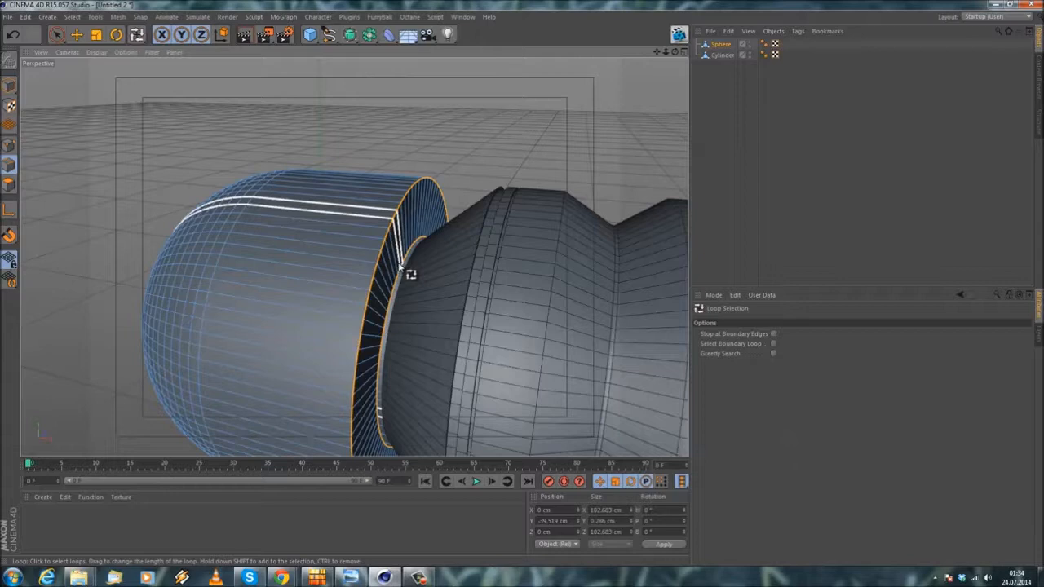
scroll(392, 302, "down", 3)
key("t")
left_click_drag(215, 107, 274, 119, "alt")
left_click_drag(379, 138, 217, 140)
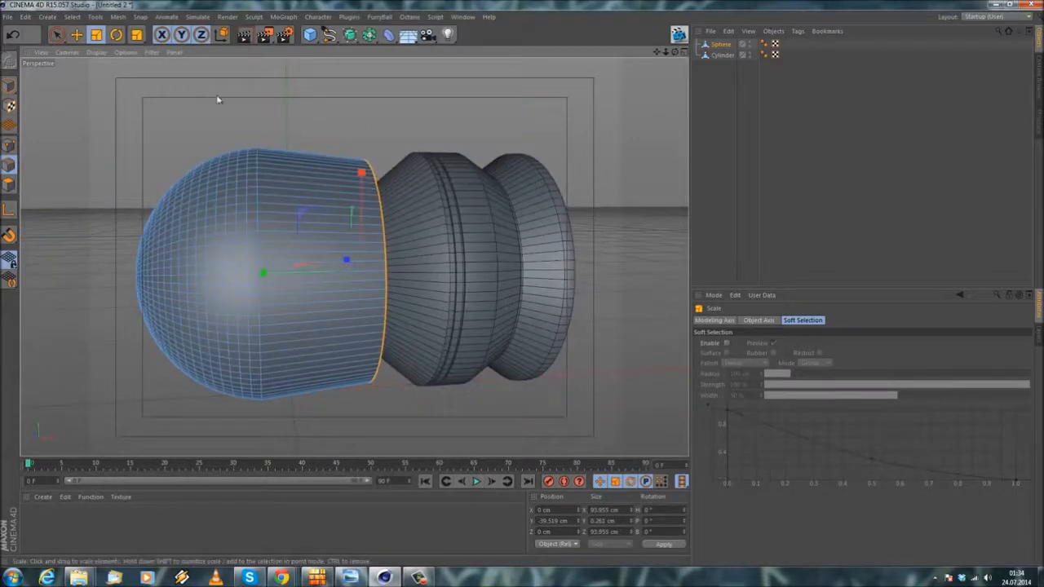
mouse_move(248, 119)
left_mouse_down()
mouse_move(286, 114)
mouse_move(277, 115)
left_mouse_up()
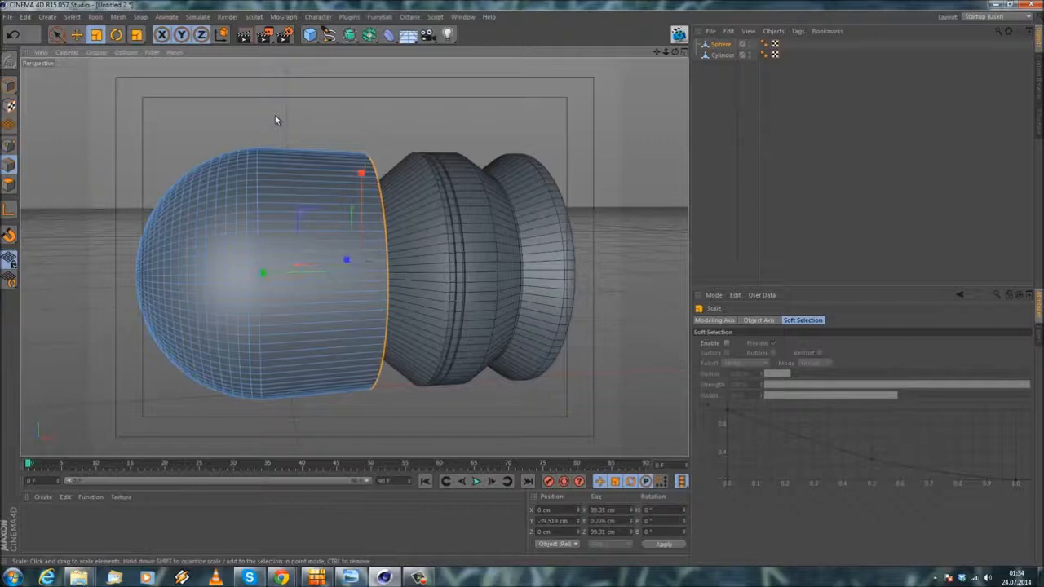
left_click(278, 114)
right_click_drag(278, 112, 283, 127, "alt")
Step: Loop-select the innermost polygon rings at the dome's tip and delete them to open a small round hole
left_click_drag(266, 189, 296, 181, "alt")
scroll(415, 183, "down", 4)
scroll(297, 180, "up", 2)
left_click(74, 16)
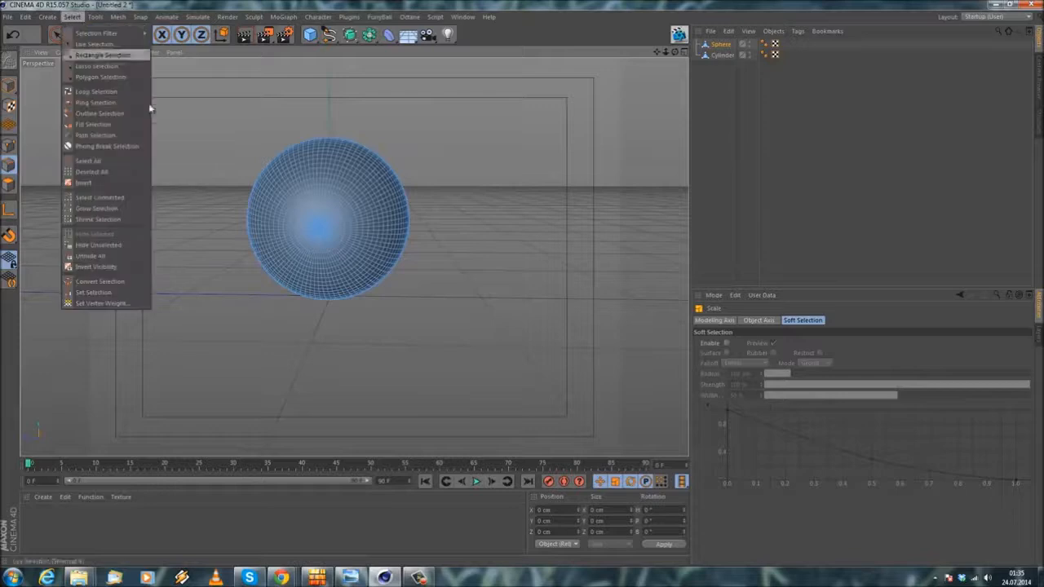
left_click(96, 92)
left_click(7, 185)
scroll(341, 241, "up", 2)
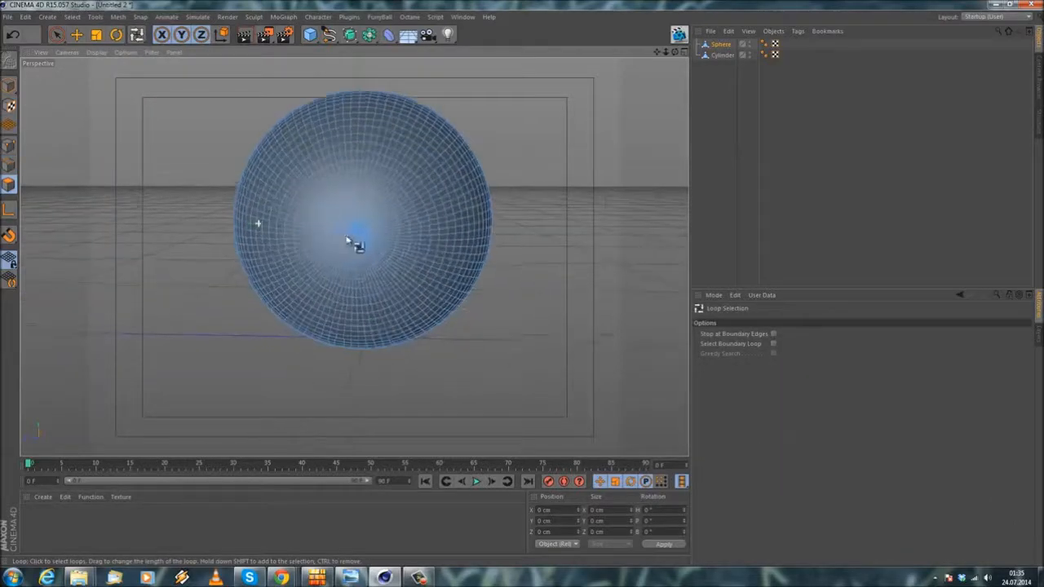
left_click(359, 241)
scroll(372, 236, "up", 2)
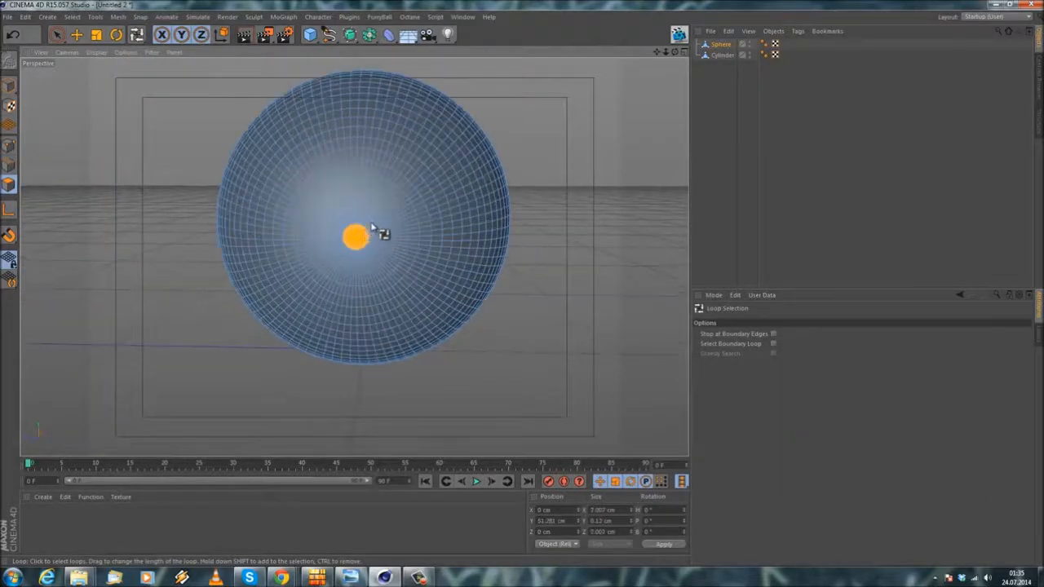
scroll(368, 229, "up", 1)
scroll(329, 199, "down", 2)
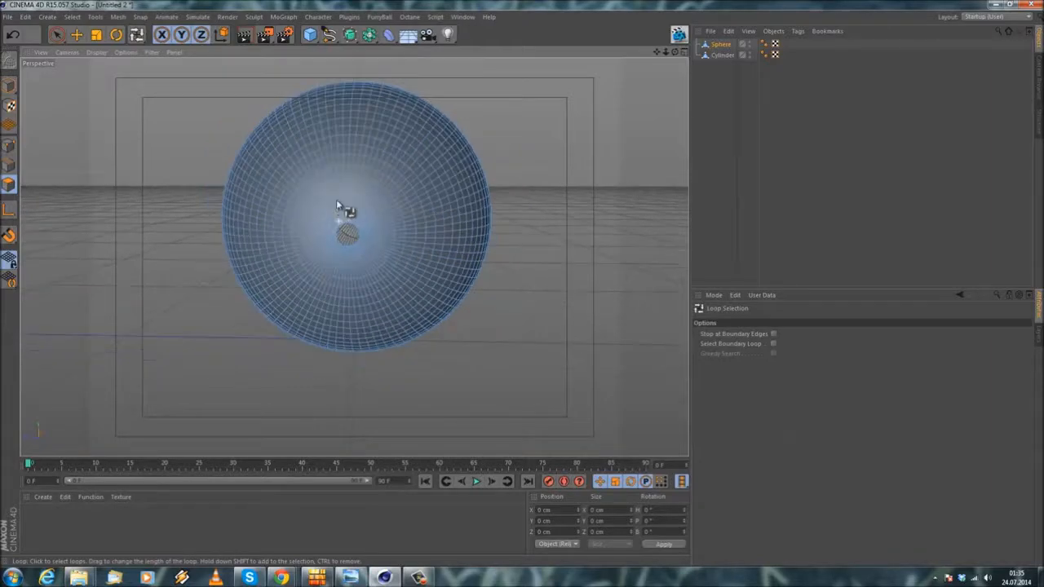
scroll(367, 215, "up", 2)
scroll(338, 175, "down", 4)
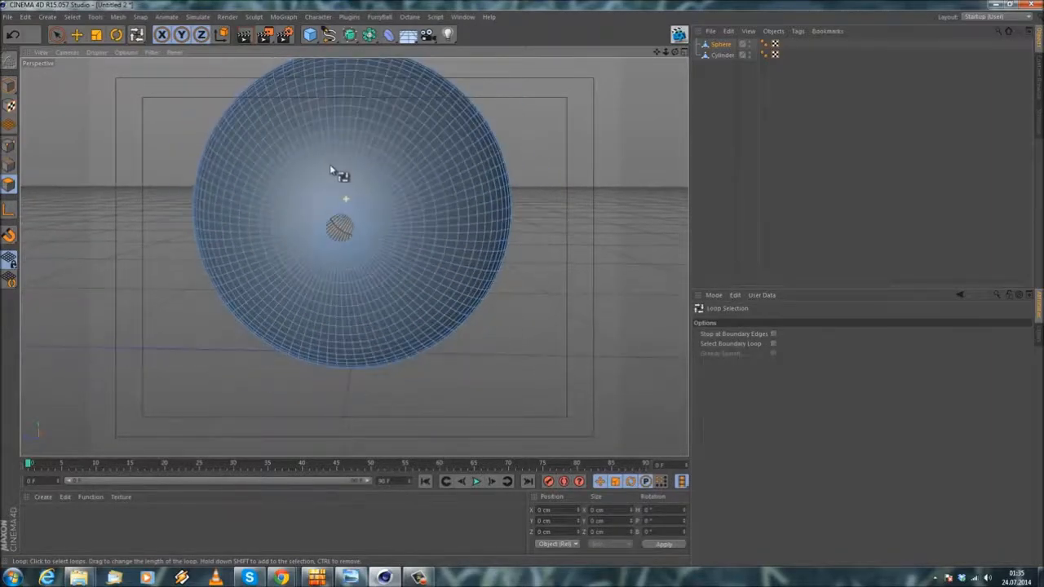
left_click_drag(310, 239, 234, 188, "alt")
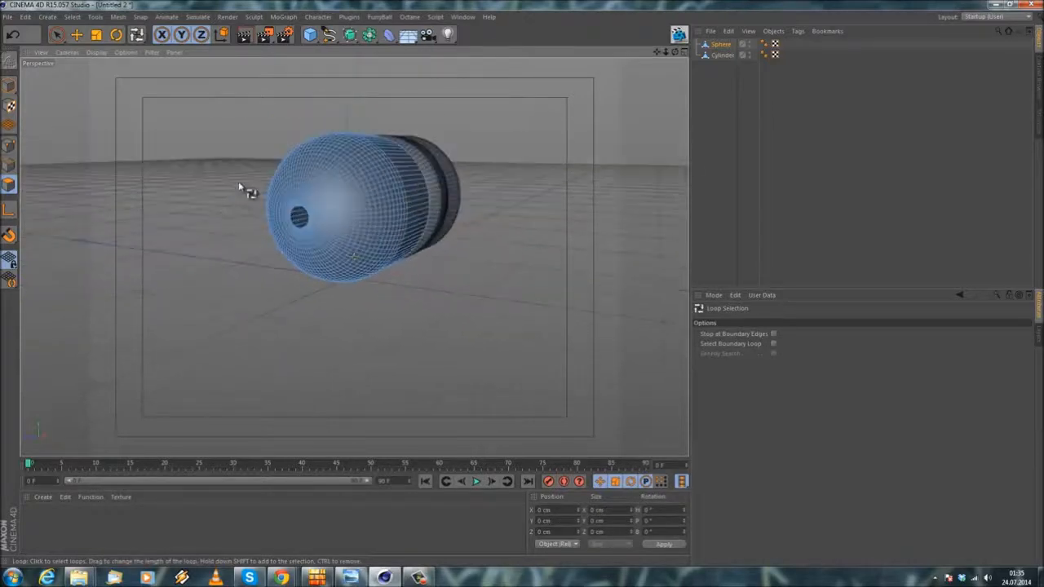
Step: Select all polygons of the hemisphere part and try to extrude them inward without caps
scroll(245, 188, "up", 2)
key("ctrl+a")
scroll(320, 214, "up", 2)
right_click(119, 124)
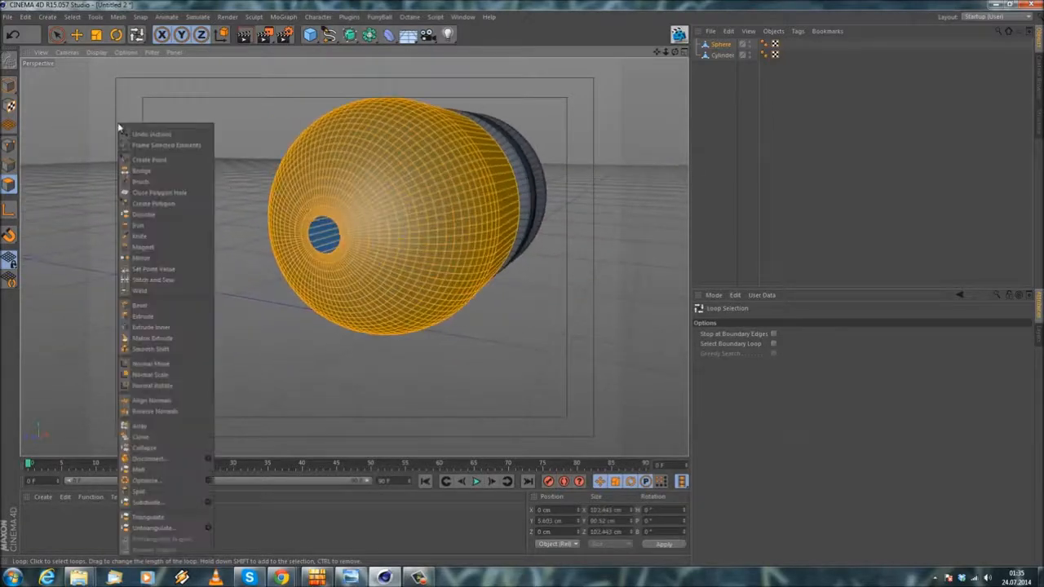
left_click(155, 317)
left_click_drag(221, 221, 522, 282)
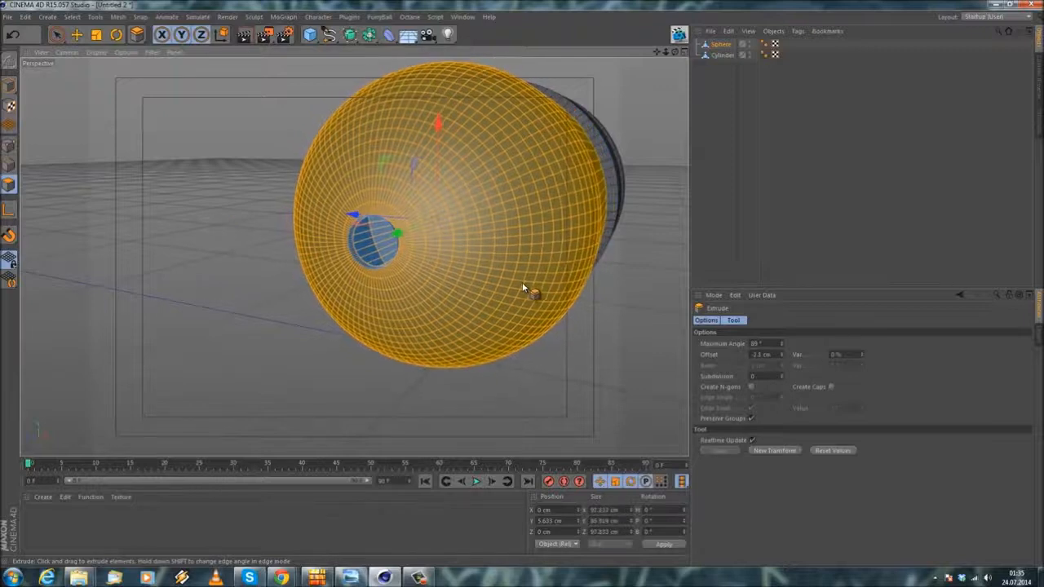
left_click(12, 34)
Step: Extrude the selected polygons inward about 2.3 cm with Create Caps enabled and delete the selected inner faces
left_click(830, 388)
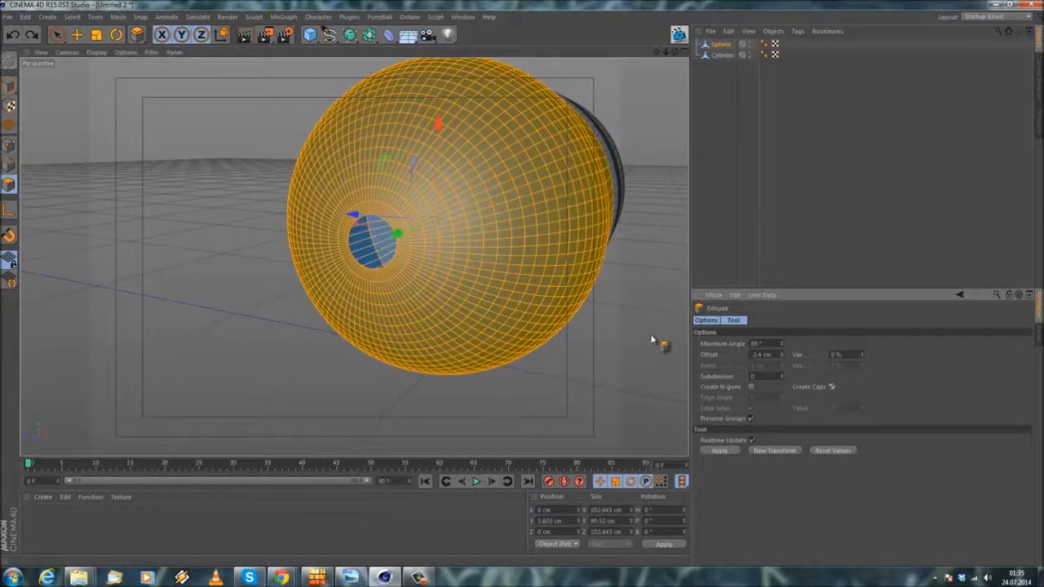
scroll(531, 325, "up", 1)
left_click_drag(523, 289, 521, 289)
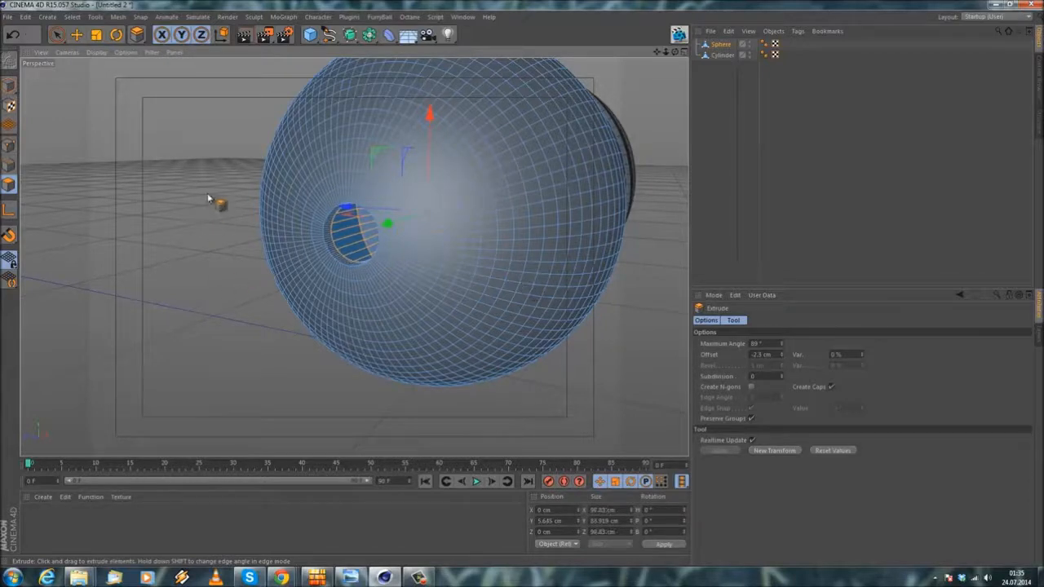
key("Delete")
Step: Examine the hemisphere part and the housing from the front, side and rear
left_click_drag(423, 212, 359, 218, "alt")
middle_click_drag(419, 198, 340, 160, "alt")
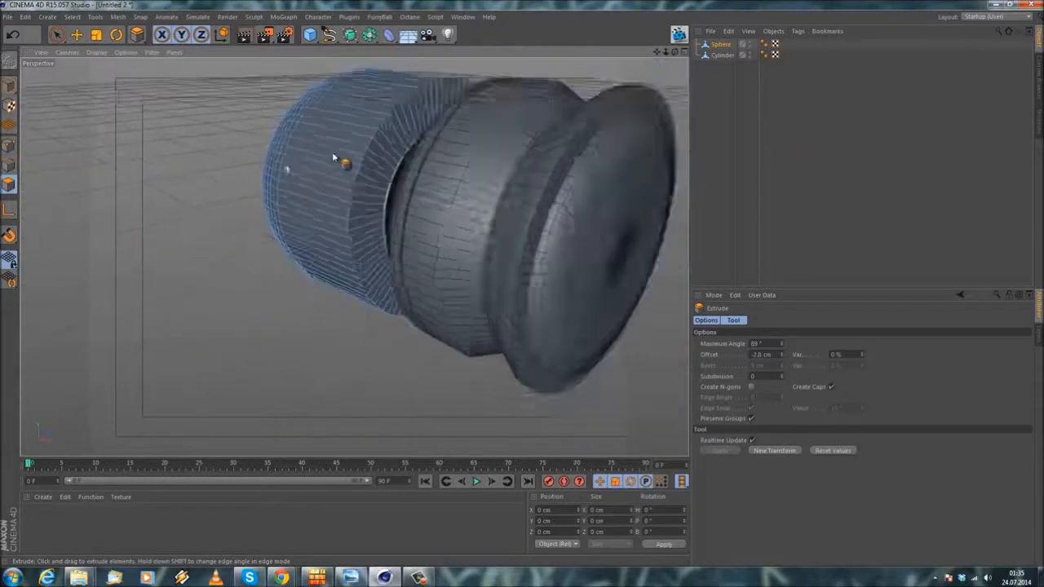
right_click_drag(340, 161, 256, 97, "alt")
left_click(77, 34)
left_click_drag(224, 207, 402, 287, "alt")
left_click(9, 88)
scroll(508, 224, "up", 3)
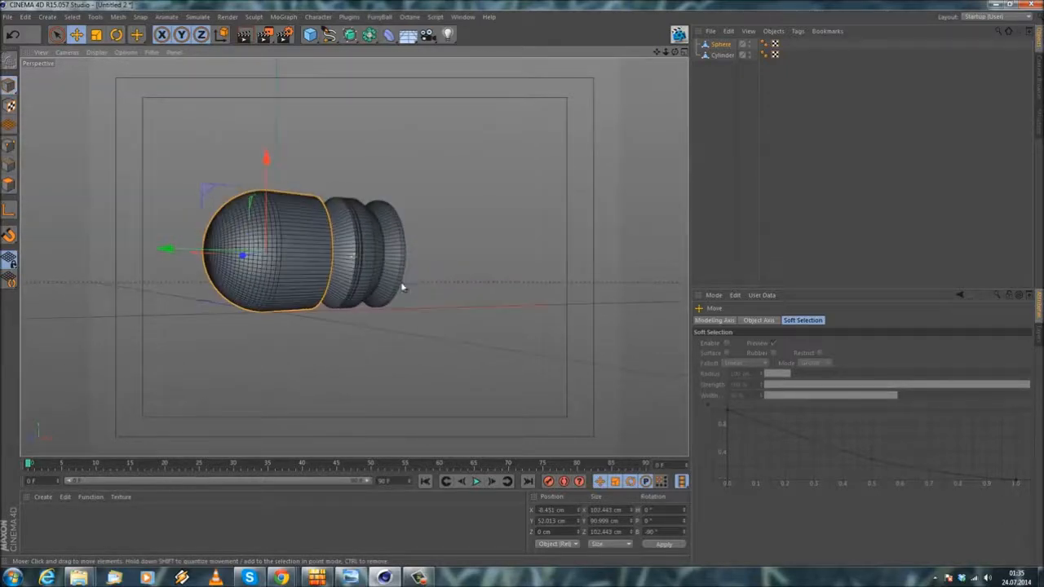
middle_click_drag(402, 287, 462, 163, "alt")
scroll(445, 157, "up", 5)
left_click_drag(406, 211, 371, 327, "alt")
left_click_drag(368, 245, 403, 285, "alt")
scroll(377, 212, "down", 4)
scroll(403, 285, "down", 3)
Step: Add a cylinder primitive and scale it down to about 7.7 cm radius and 30.8 cm height
left_click(310, 34)
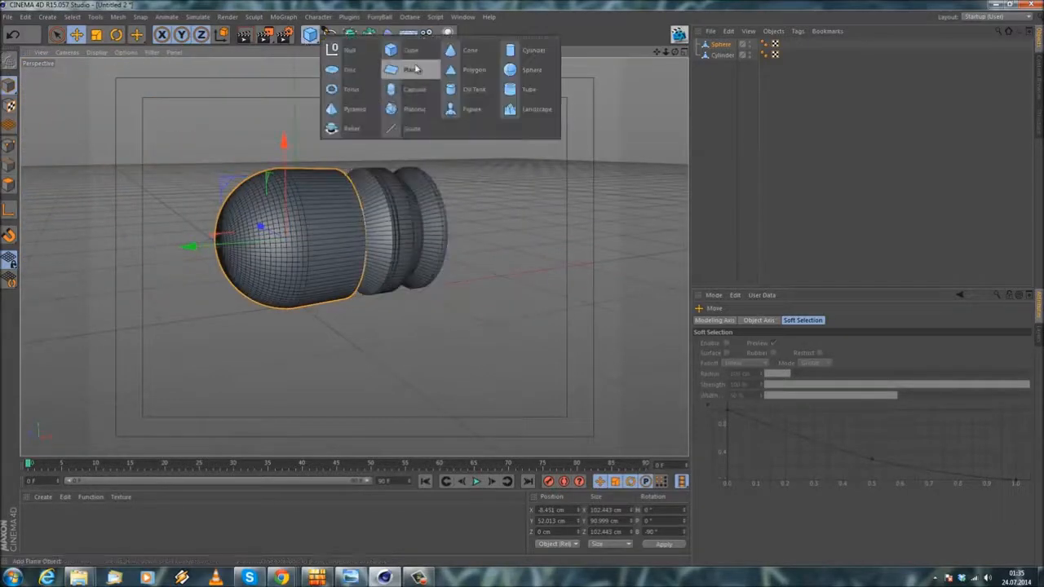
left_click(532, 50)
left_click(96, 36)
left_click_drag(281, 151, 523, 284)
scroll(331, 98, "up", 2)
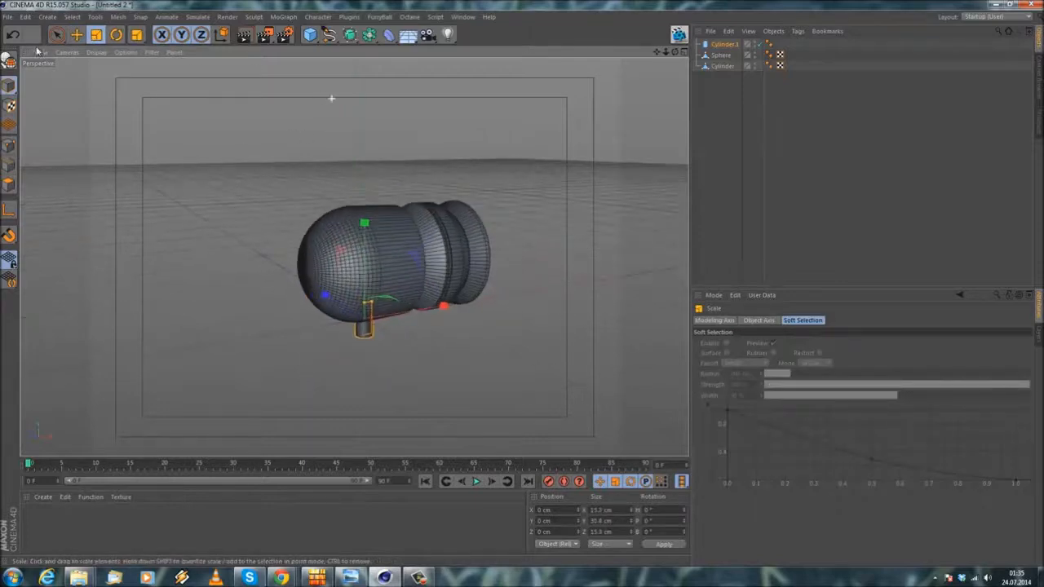
Step: Move the small cylinder along X to about 85 cm, beneath the rear groove of the housing
left_click(76, 34)
middle_click_drag(481, 331, 336, 248, "alt")
left_click_drag(302, 230, 381, 234)
scroll(339, 169, "up", 2)
Step: Set the small cylinder's rotation segments to 90
left_click(733, 45)
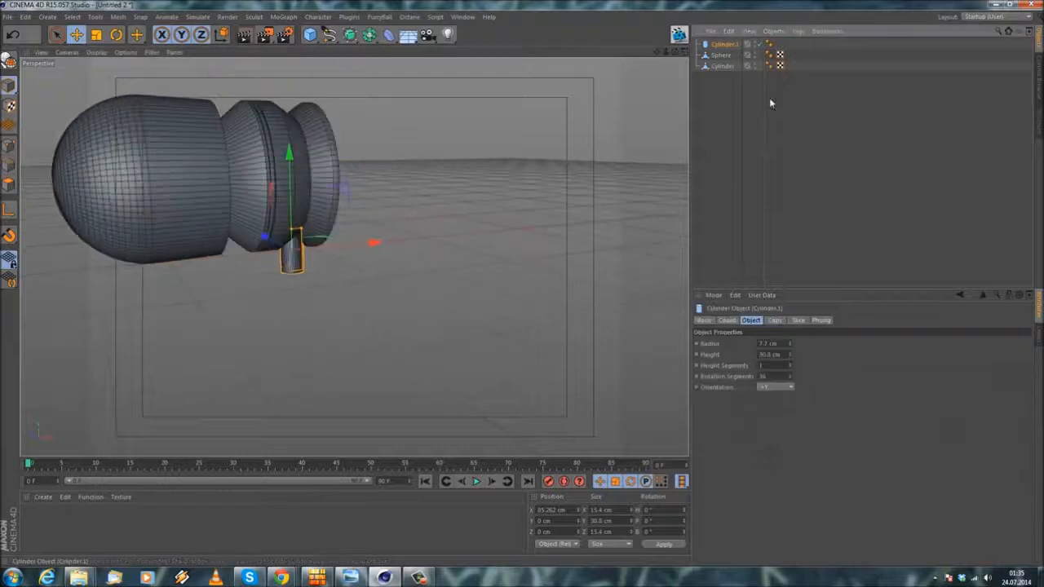
left_click_drag(770, 376, 594, 347)
type("90")
key("Return")
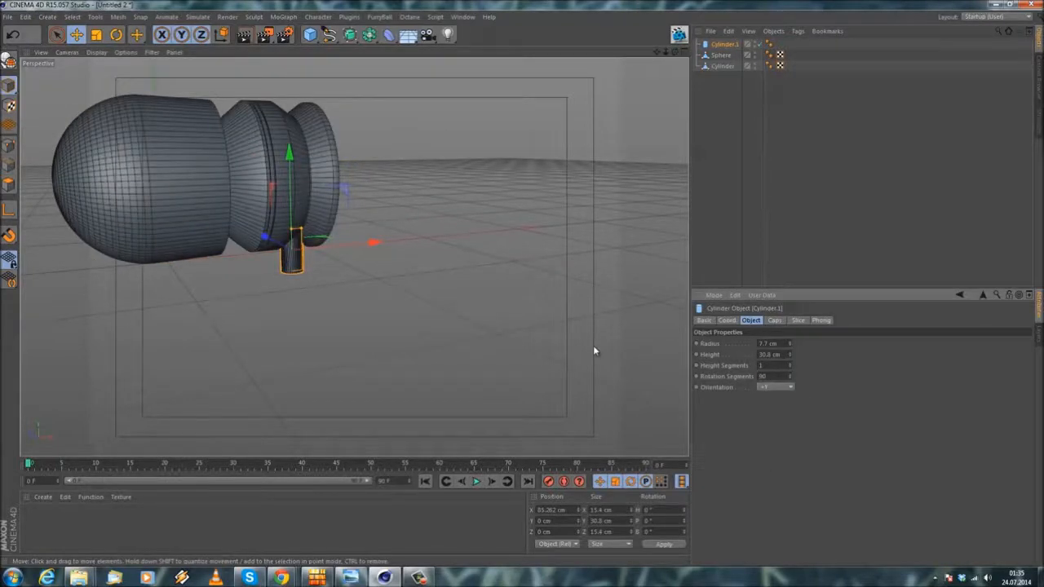
Step: Convert the small stem cylinder into an editable polygon object
scroll(347, 262, "up", 6)
left_click_drag(208, 166, 263, 274, "alt")
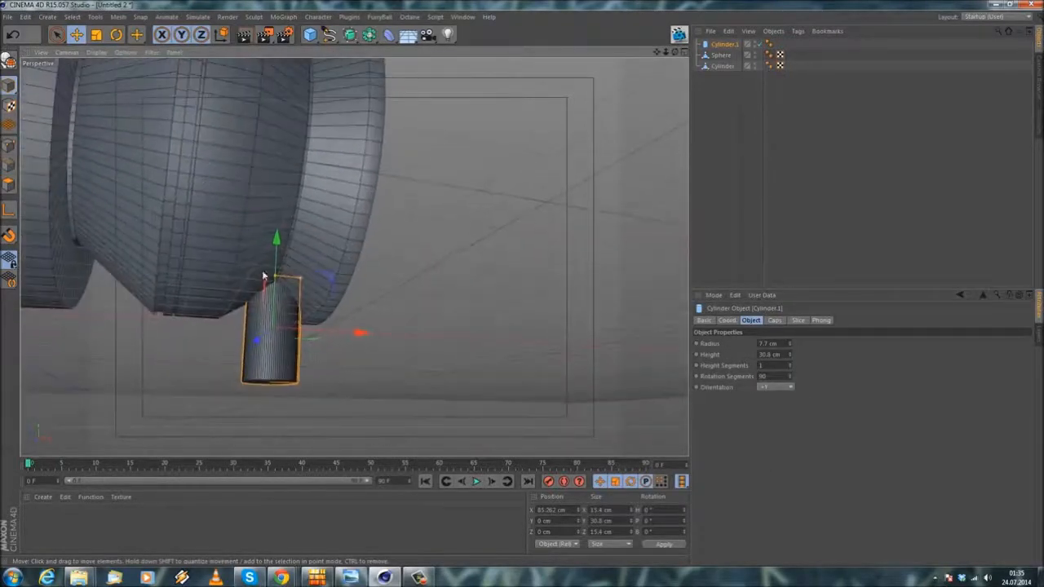
middle_click_drag(263, 275, 236, 318, "alt")
scroll(236, 317, "down", 3)
left_click_drag(270, 344, 319, 212, "alt")
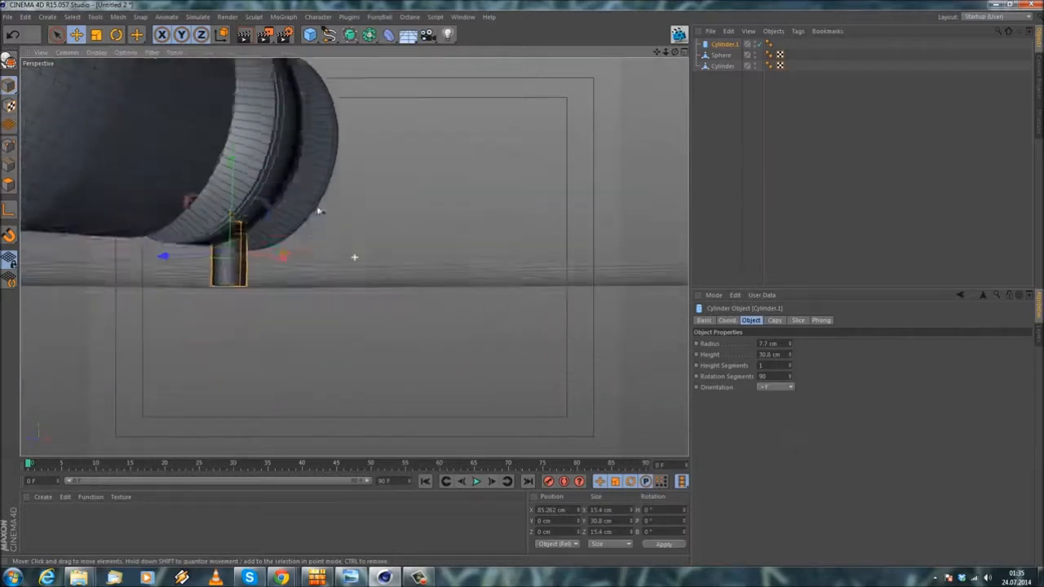
scroll(249, 254, "up", 5)
left_click_drag(229, 313, 261, 204, "alt")
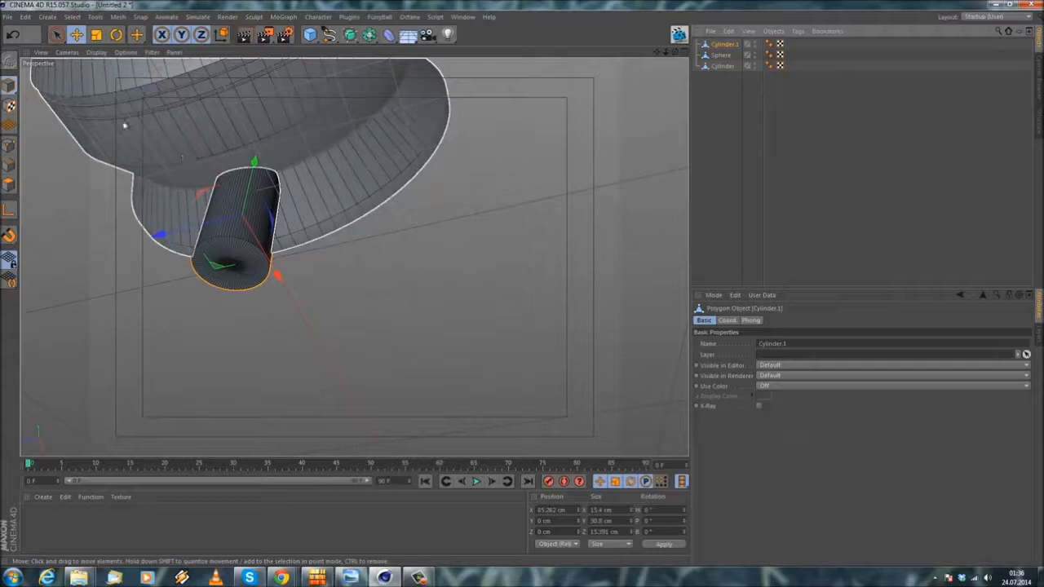
Step: Scale the stem cylinder to about 20.5 cm along Z and about 62 cm tall along Y
left_click(96, 34)
left_click_drag(157, 236, 272, 169)
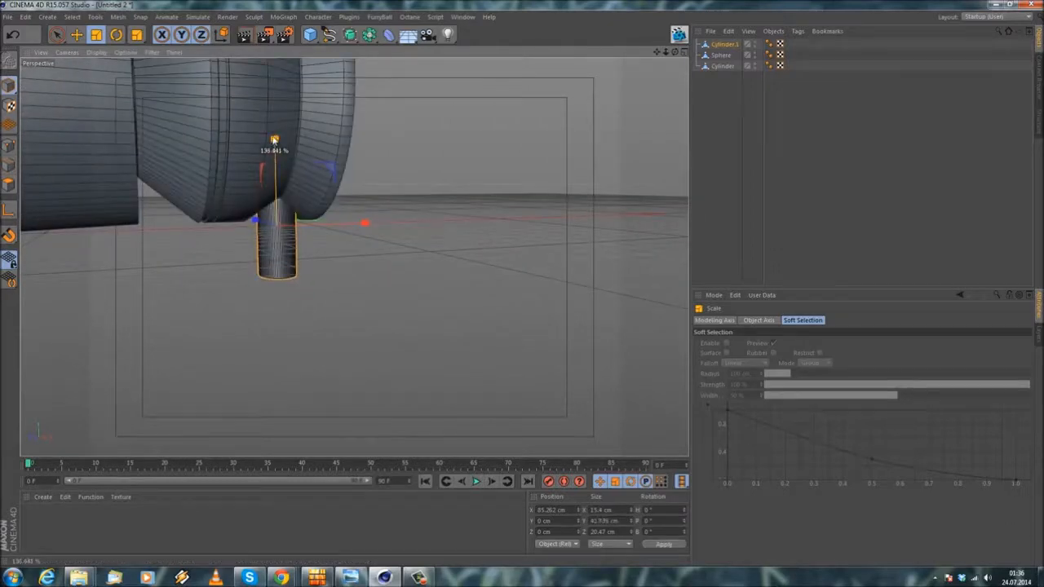
scroll(295, 121, "down", 5)
left_click_drag(295, 123, 294, 207, "alt")
middle_click_drag(294, 208, 300, 292, "alt")
left_click_drag(299, 295, 359, 259, "alt")
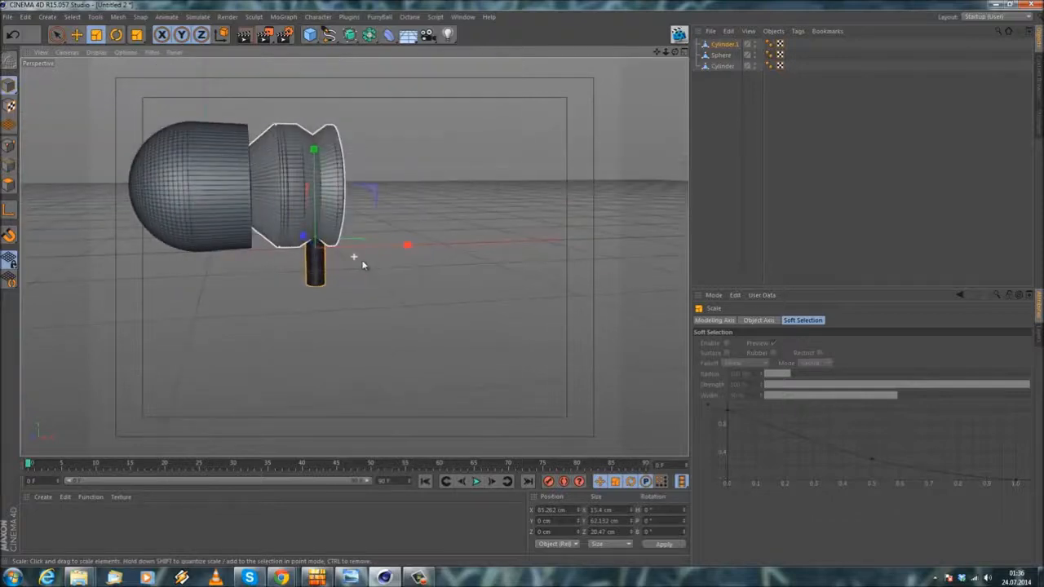
Step: Move the stem cylinder down along Y to about -5 cm beneath the housing's rear groove
left_click(76, 35)
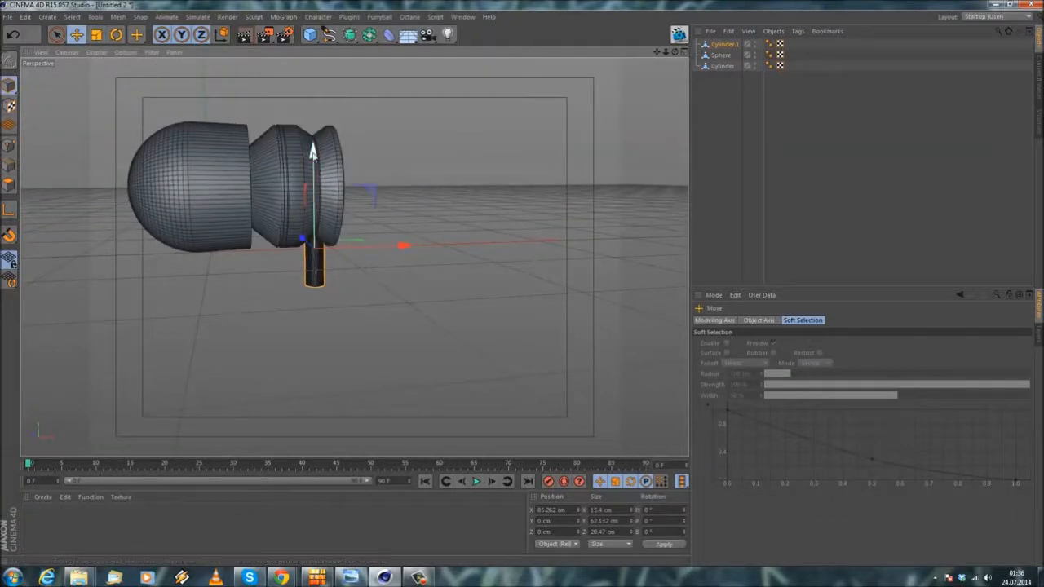
left_click(264, 322)
scroll(296, 256, "up", 6)
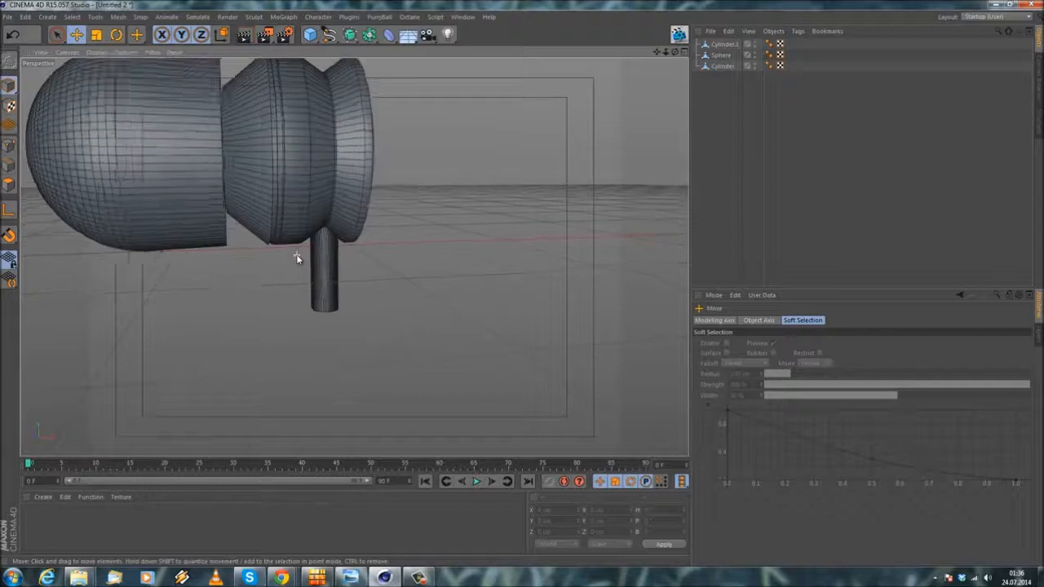
scroll(331, 287, "up", 8)
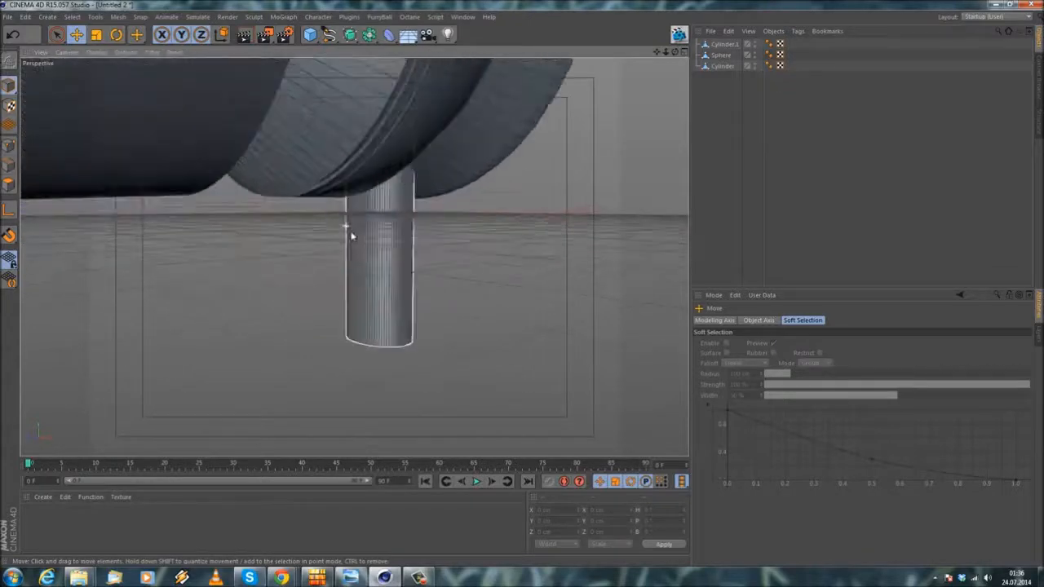
left_click_drag(334, 256, 429, 247, "alt")
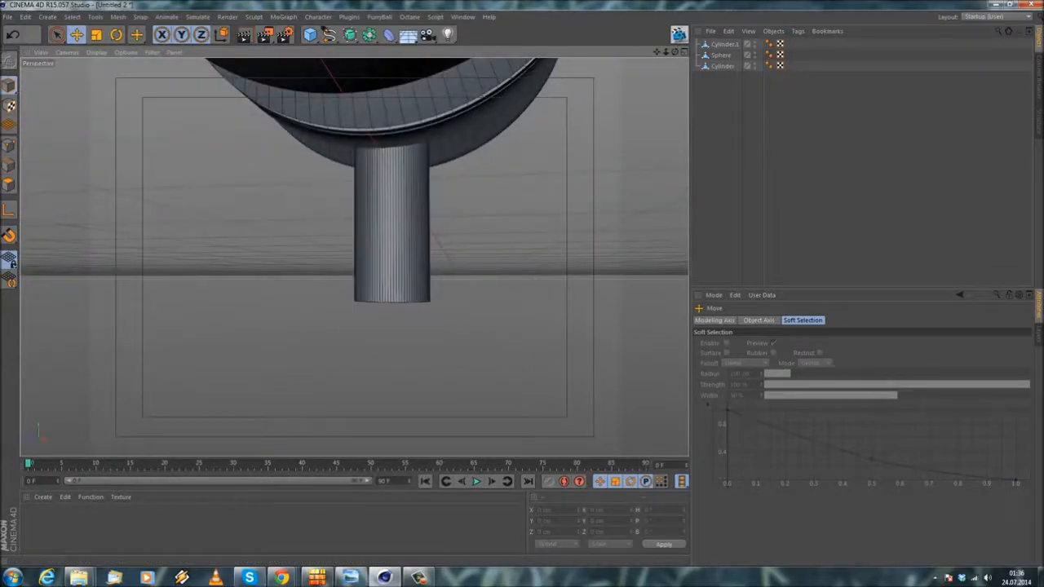
left_click_drag(541, 239, 235, 261, "alt")
Step: Cut two closely spaced edge loops around the stem's mid-section with the Knife in Loop mode, adjusting their offset
right_click(249, 207)
left_click(646, 39)
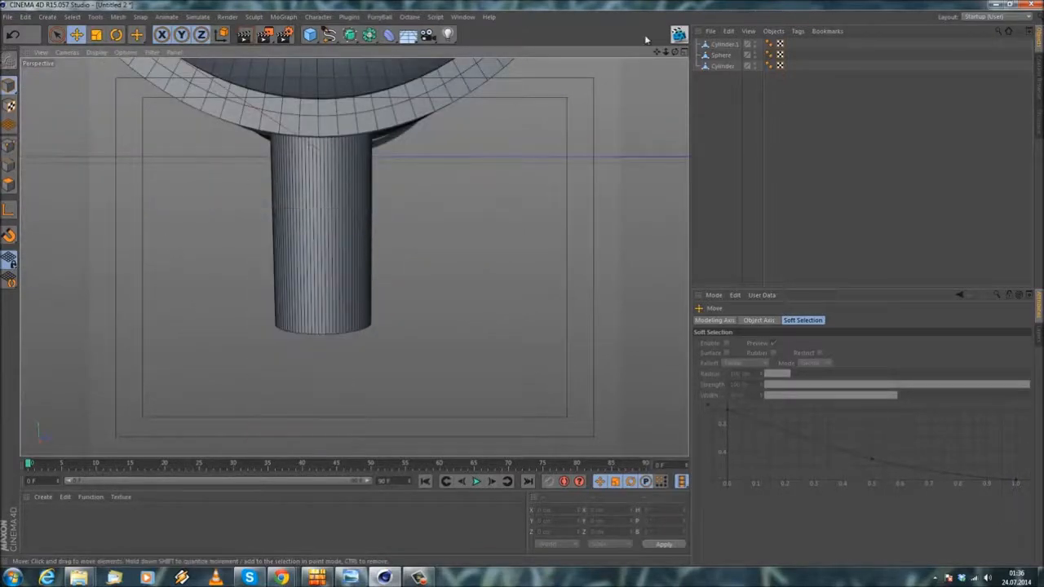
left_click(723, 44)
right_click(172, 267)
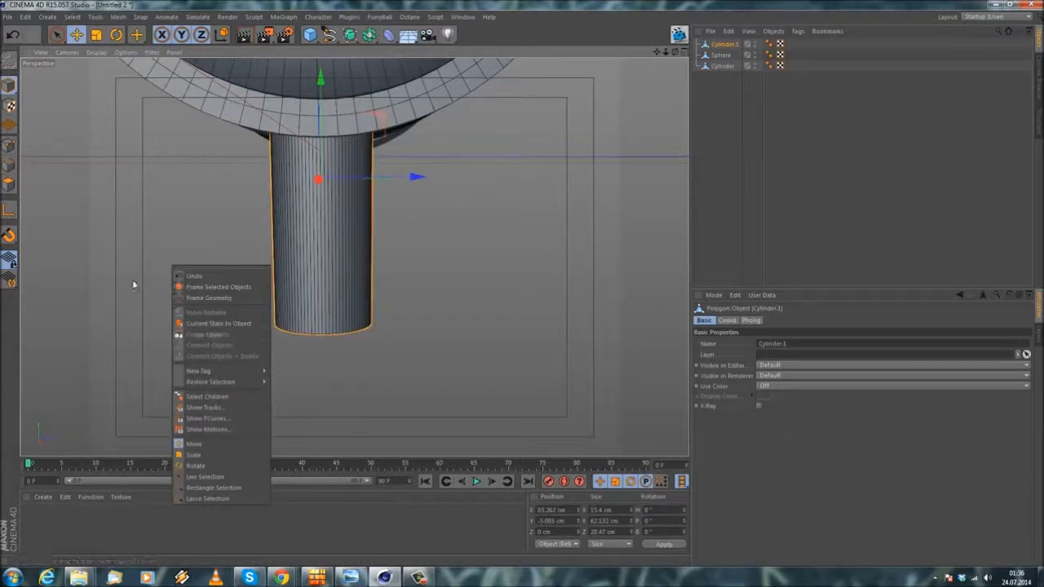
left_click(16, 186)
right_click(107, 182)
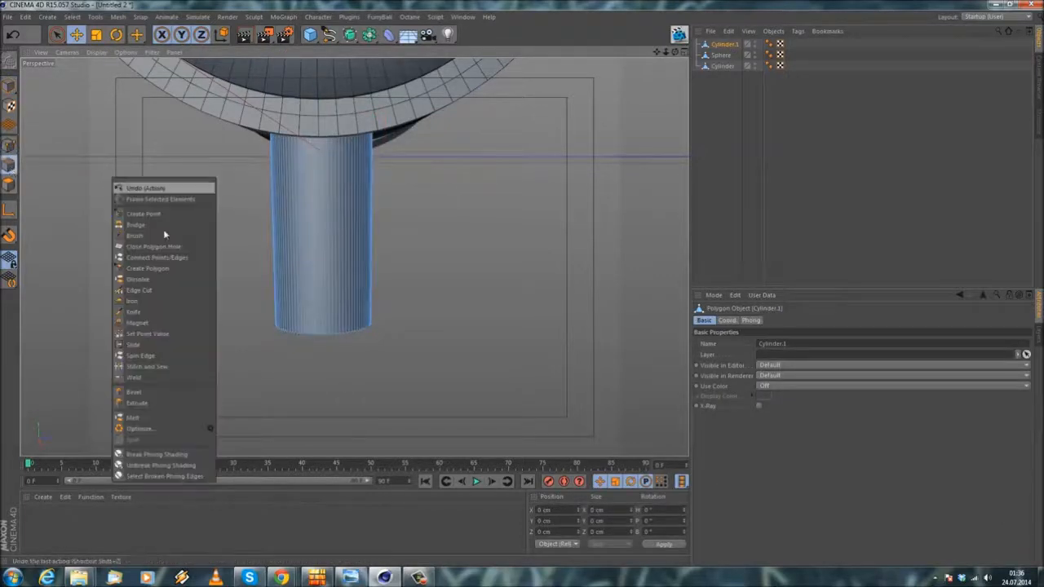
left_click(163, 310)
scroll(321, 250, "up", 3)
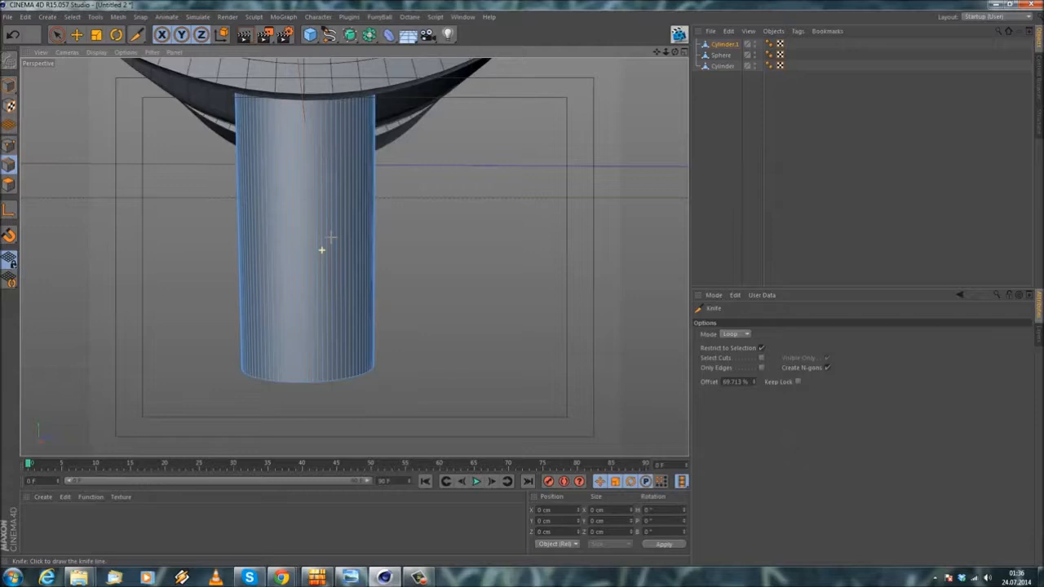
middle_click_drag(321, 249, 354, 245, "alt")
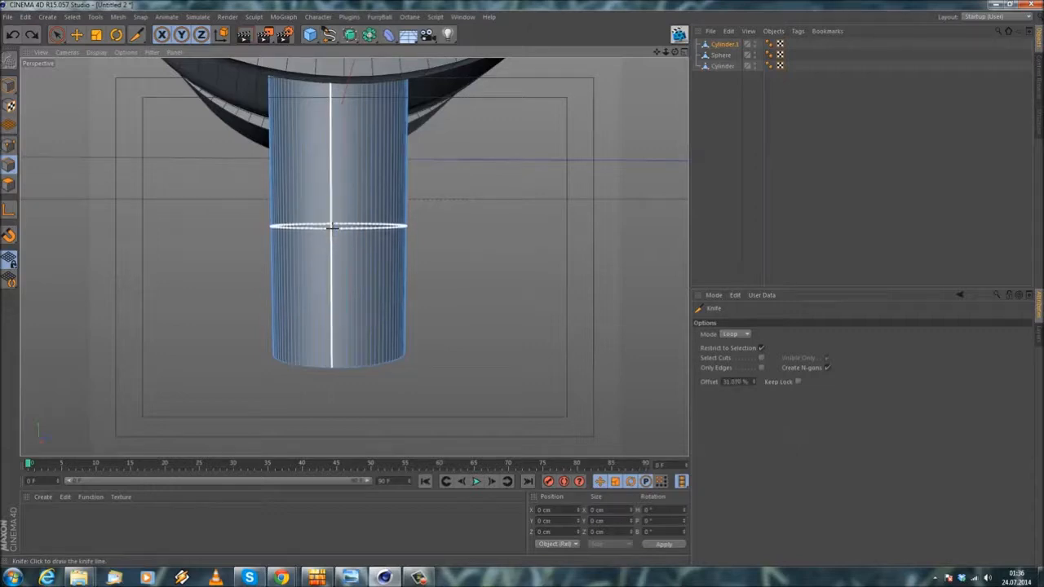
left_click_drag(357, 257, 344, 251, "alt")
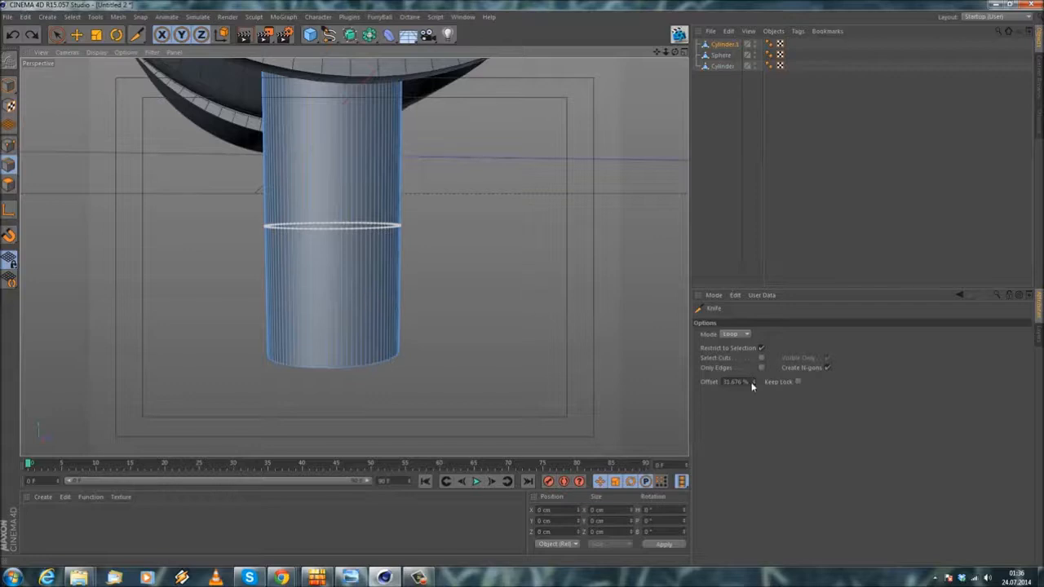
left_click_drag(750, 382, 753, 387)
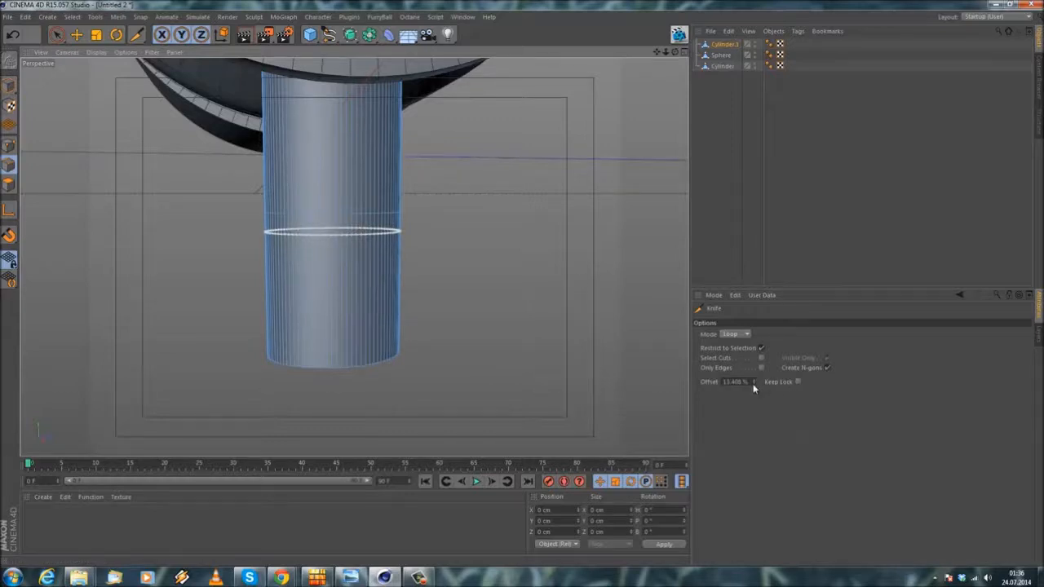
left_click(736, 382)
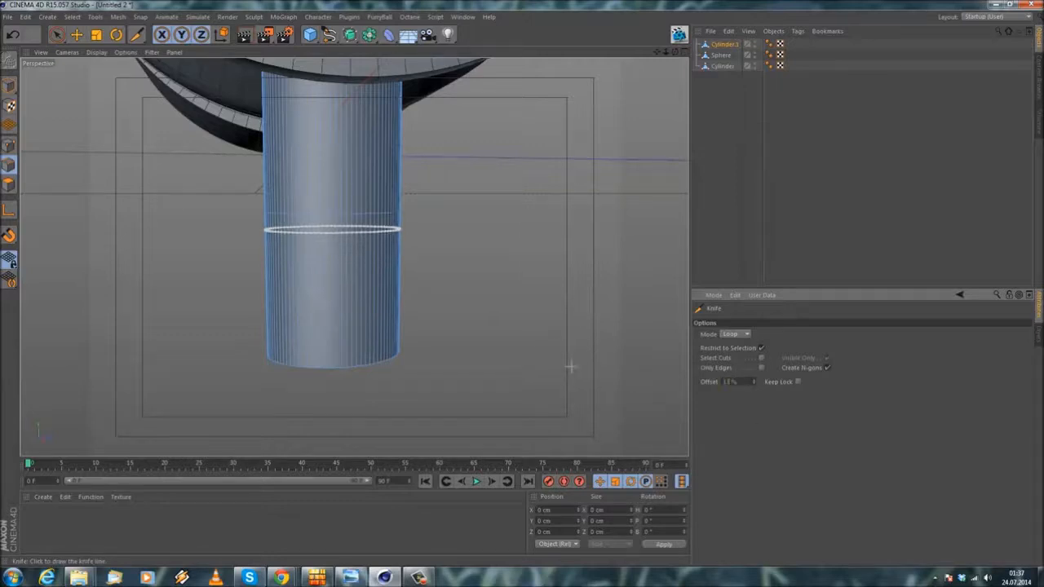
left_click(521, 320)
mouse_move(362, 247)
left_mouse_down("alt")
mouse_move(356, 230)
mouse_move(323, 246)
left_mouse_up("alt")
Step: Delete a patch of polygons about 5 by 2.6 cm between the two edge loops on one side of the stem
left_click(76, 34)
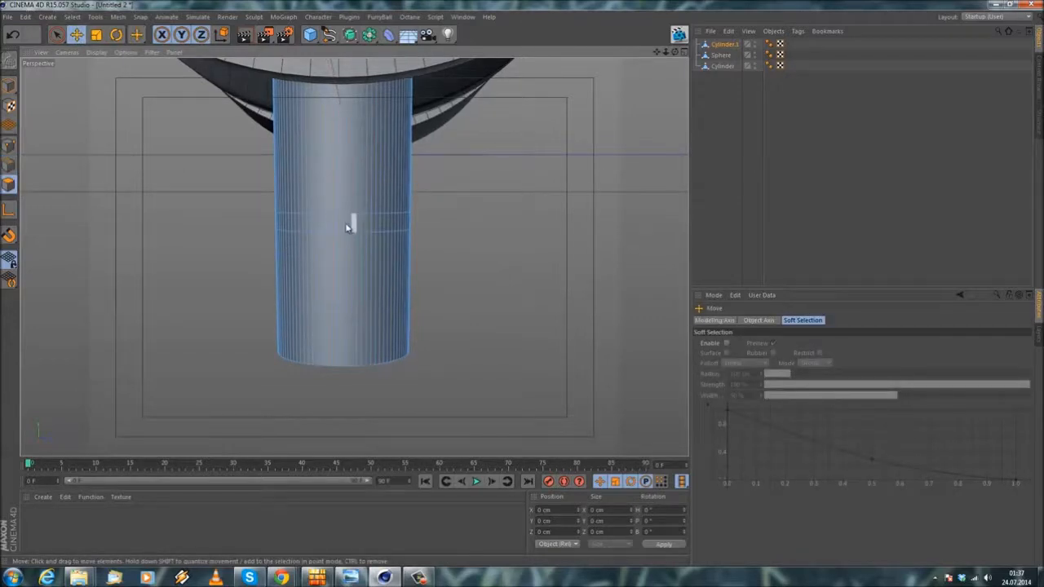
left_click(343, 227)
left_click(360, 225, "shift")
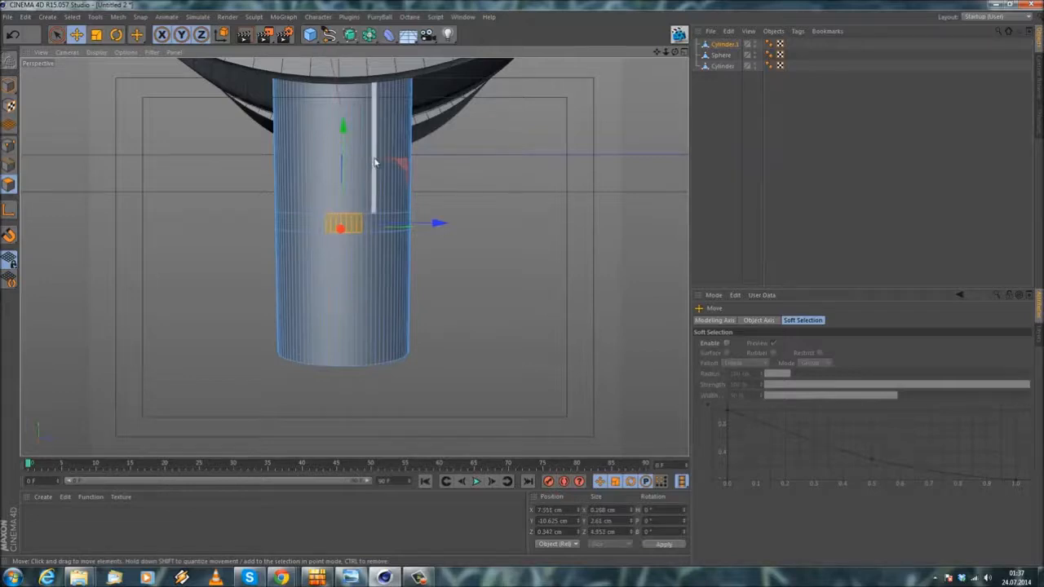
left_click_drag(374, 163, 478, 245, "alt")
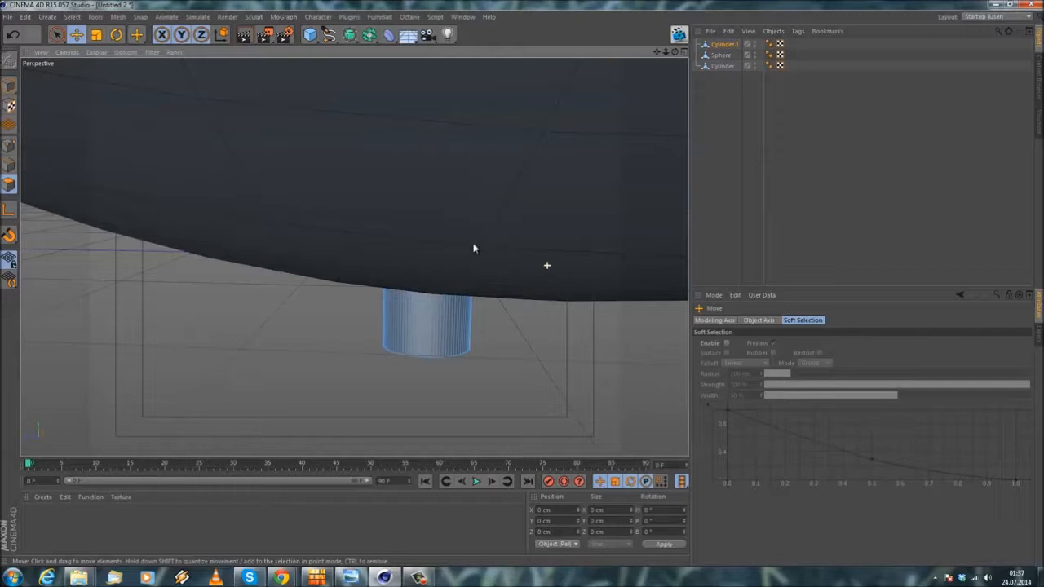
Step: Delete a patch of polygons about 3.6 by 2.6 cm between the edge loops on the opposite side of the stem
left_click_drag(441, 313, 406, 155, "alt")
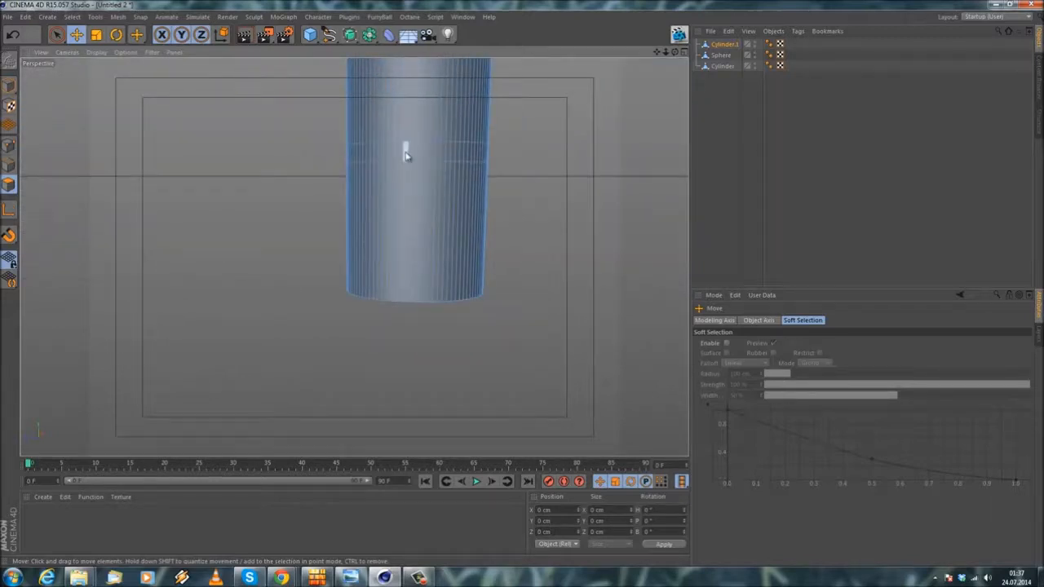
left_click_drag(392, 152, 388, 265, "alt")
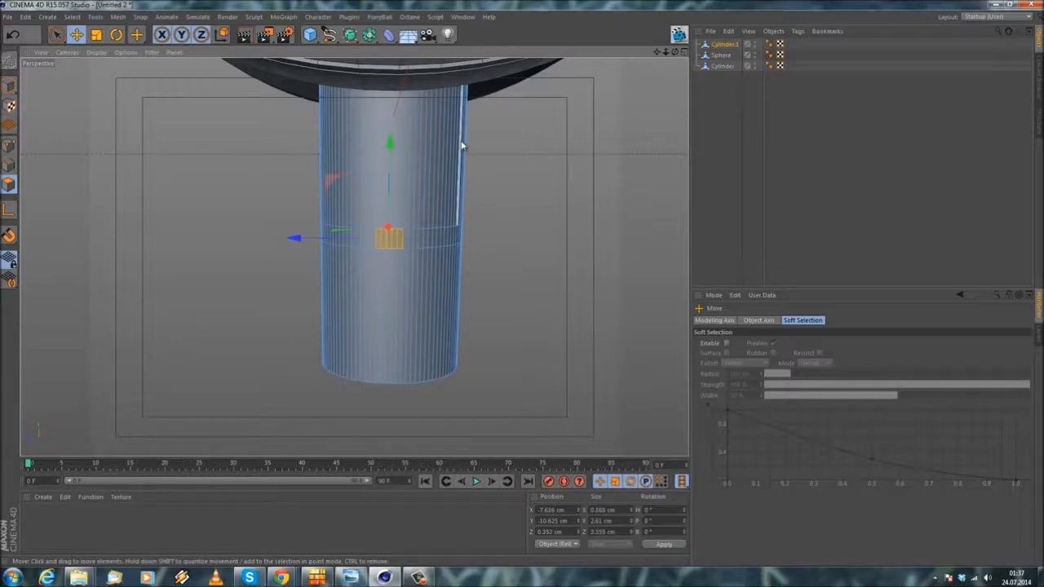
key("Delete")
Step: Widen the second stem opening by deleting one more polygon beside it between the edge loops
left_click_drag(460, 244, 87, 240, "alt")
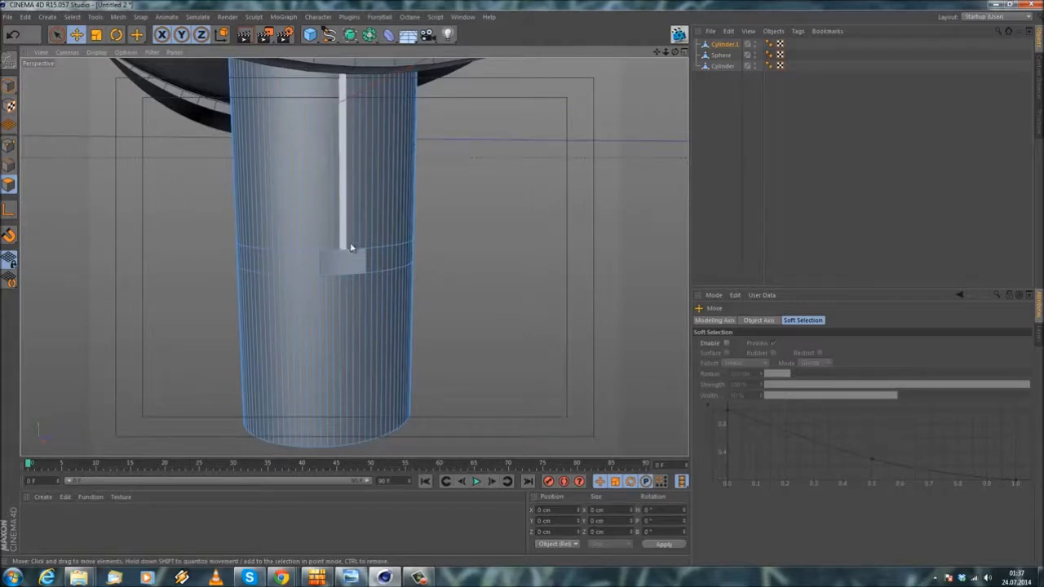
left_click_drag(362, 244, 311, 271, "alt")
left_click(326, 279)
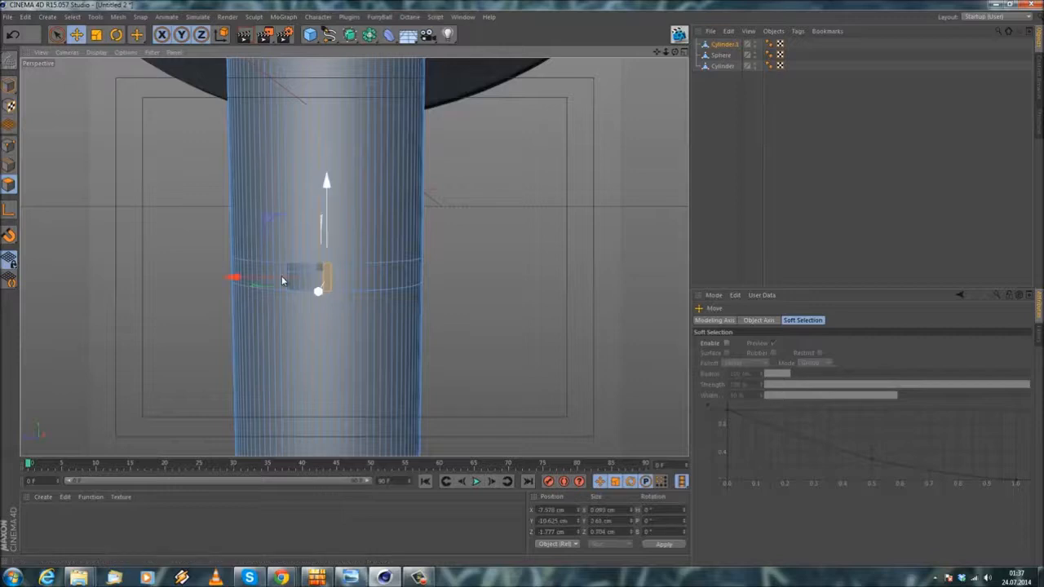
scroll(211, 245, "down", 3)
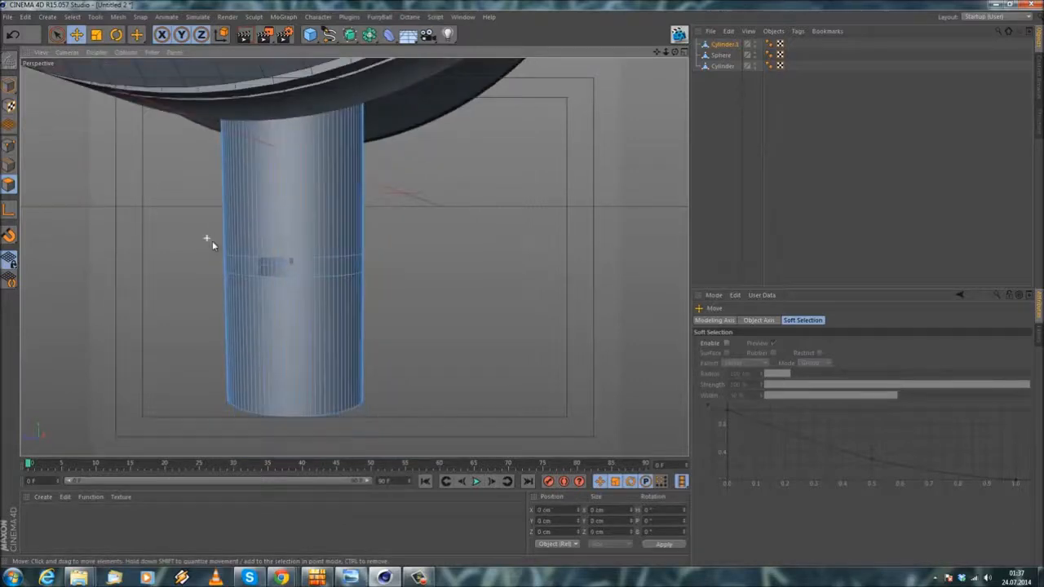
Step: Select the stem's lower end cap with Loop Selection and delete its polygons
key("ctrl+a")
left_click_drag(214, 307, 187, 236, "alt")
middle_click_drag(187, 235, 193, 147, "alt")
left_click(74, 17)
left_click(89, 91)
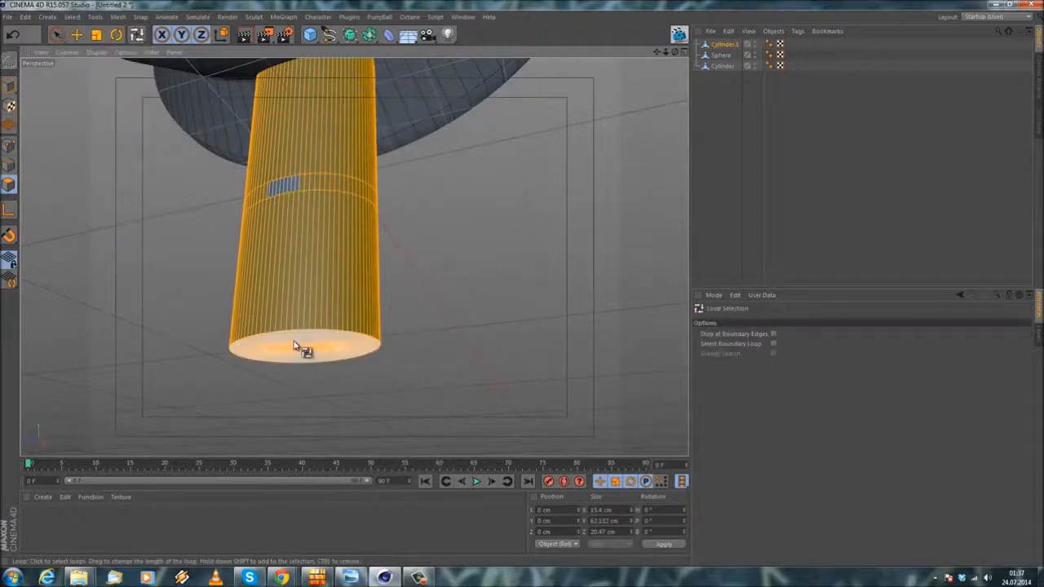
left_click(296, 344)
key("Delete")
left_click_drag(292, 348, 362, 342, "alt")
middle_click_drag(272, 186, 290, 267, "alt")
mouse_move(290, 267)
left_mouse_down("alt")
mouse_move(277, 280)
mouse_move(265, 263)
mouse_move(281, 256)
left_mouse_up("alt")
Step: Delete the stem's upper end cap polygons inside the housing using Loop Selection
left_click_drag(388, 149, 406, 107, "alt")
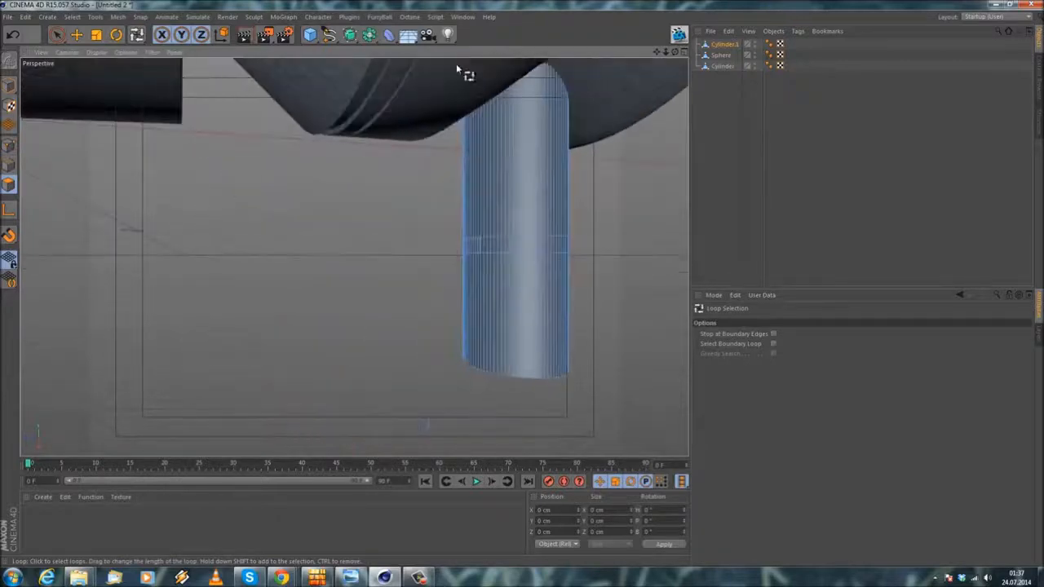
right_click_drag(478, 65, 562, 102, "alt")
left_click_drag(420, 278, 473, 220, "alt")
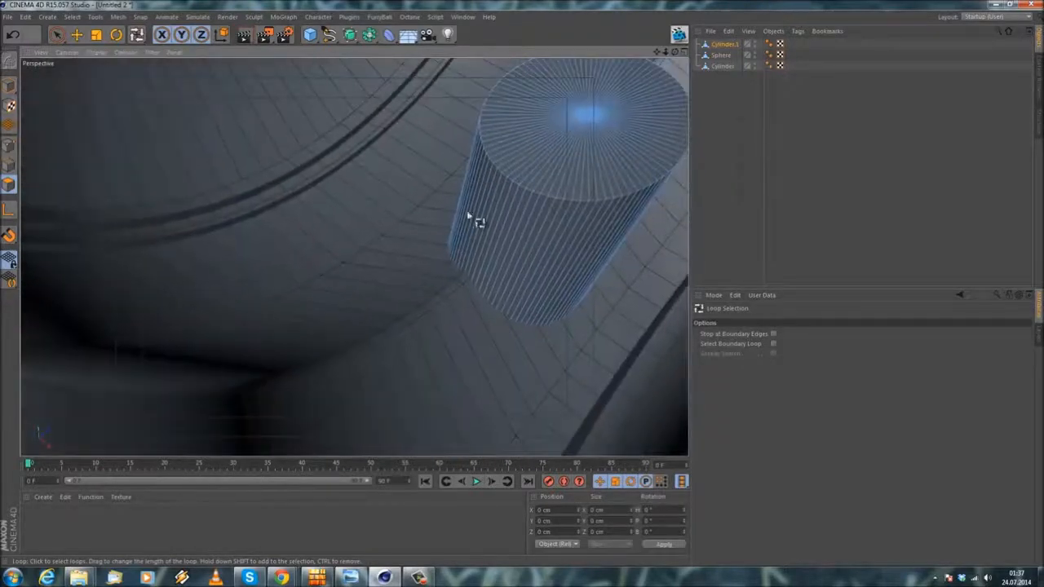
left_click(563, 117)
key("Delete")
Step: Select all stem polygons and extrude them by about -0.33 cm with caps to give the wall thickness
left_click_drag(566, 117, 335, 246, "alt")
key("ctrl+a")
left_click_drag(319, 292, 316, 240, "alt")
right_click(315, 346)
left_click(311, 327)
left_click_drag(528, 287, 522, 287)
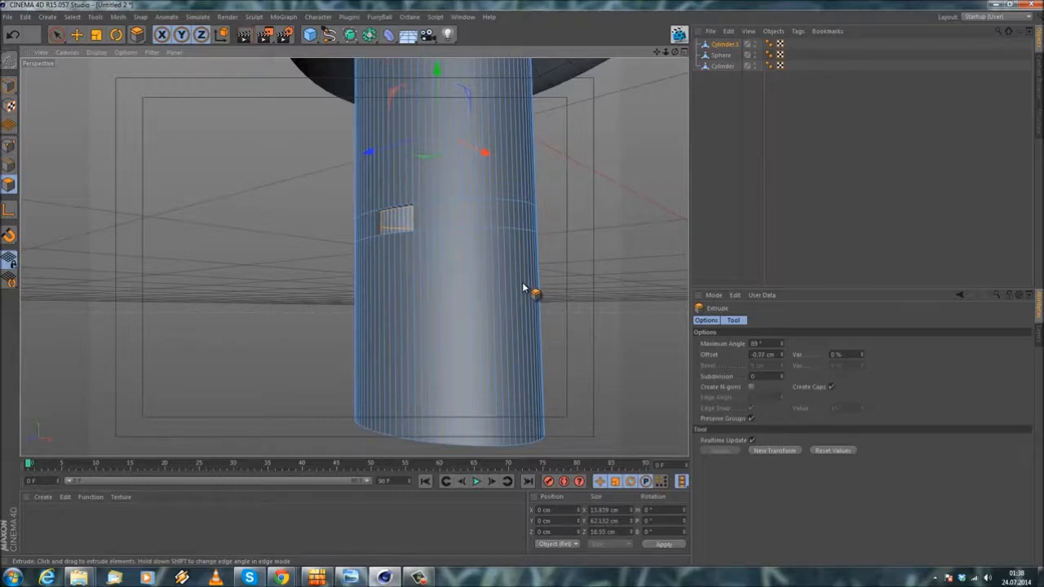
Step: Return to model mode and examine the slotted stem together with the hemisphere part and housing
left_click(75, 34)
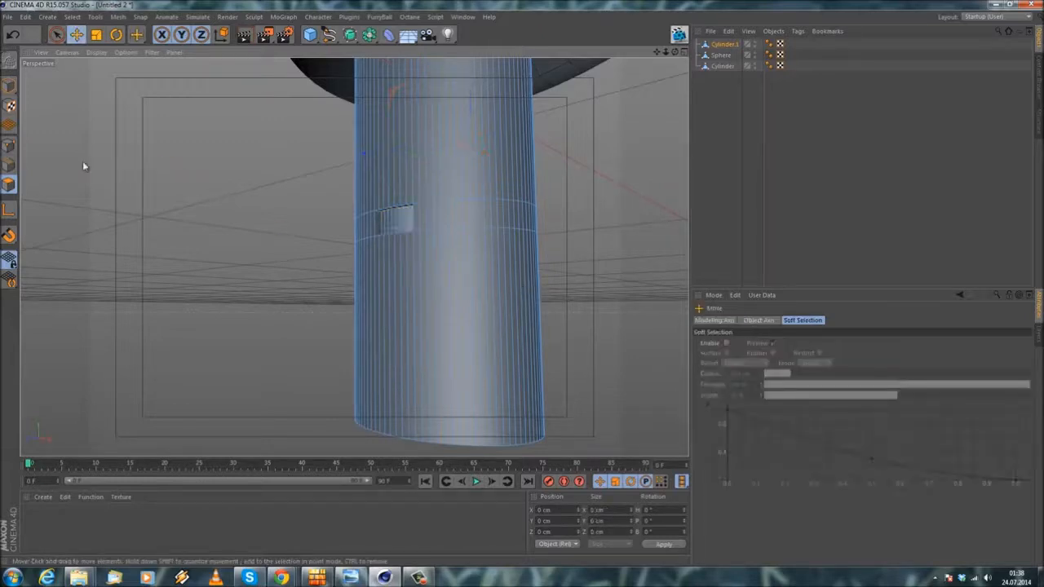
left_click(8, 85)
scroll(260, 211, "down", 5)
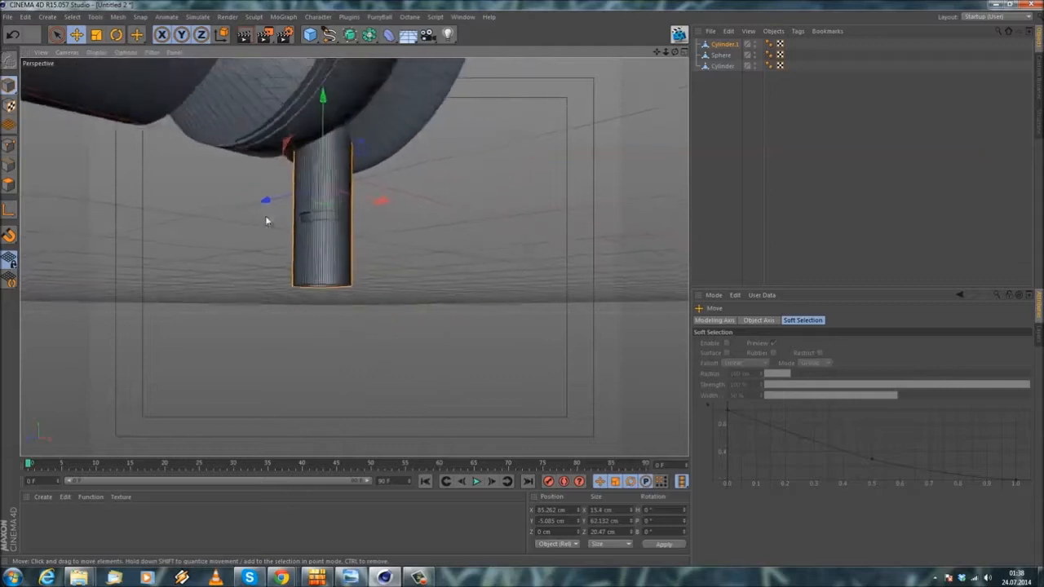
left_click_drag(316, 275, 364, 324, "alt")
scroll(360, 322, "down", 4)
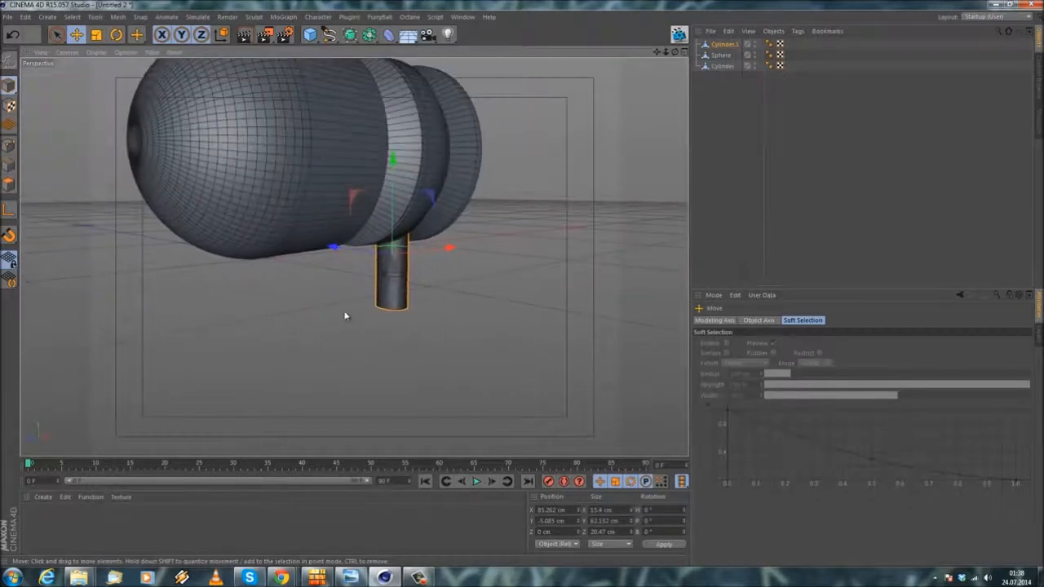
left_click_drag(370, 306, 320, 332, "alt")
left_click(217, 287)
scroll(216, 286, "down", 2)
Step: Group the stem cylinder, the sphere and the housing cylinder under a single null object
left_click(722, 44)
left_click(721, 66, "shift")
left_click(720, 54, "ctrl")
left_click(723, 66, "ctrl")
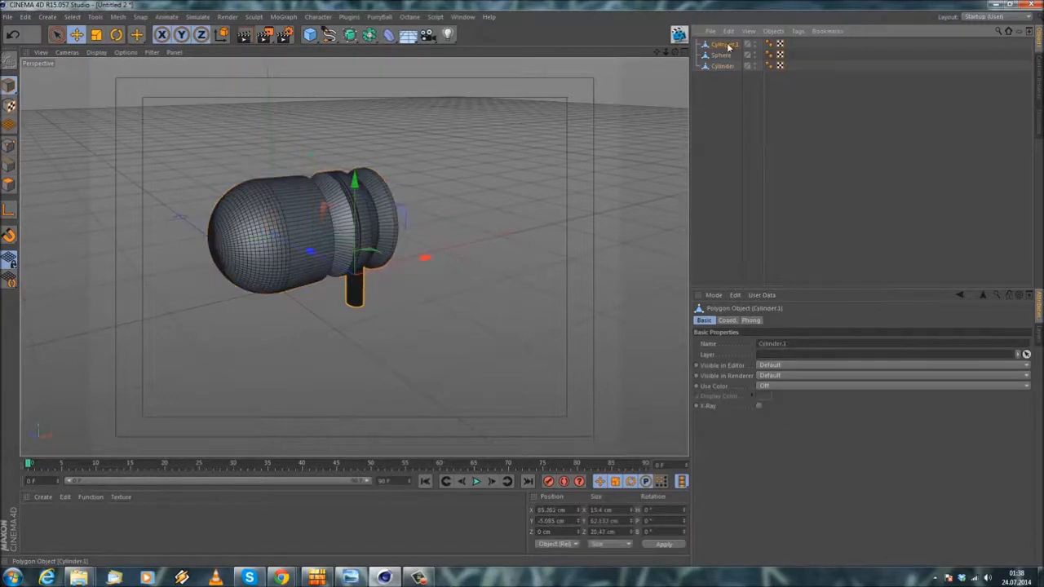
left_click(720, 68, "shift")
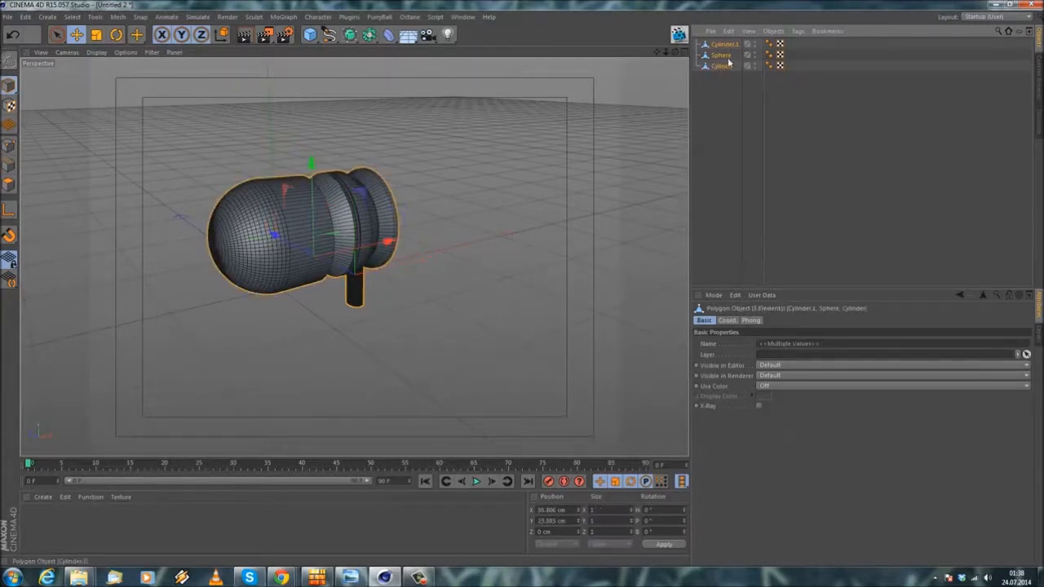
left_click(773, 31)
left_click(795, 146)
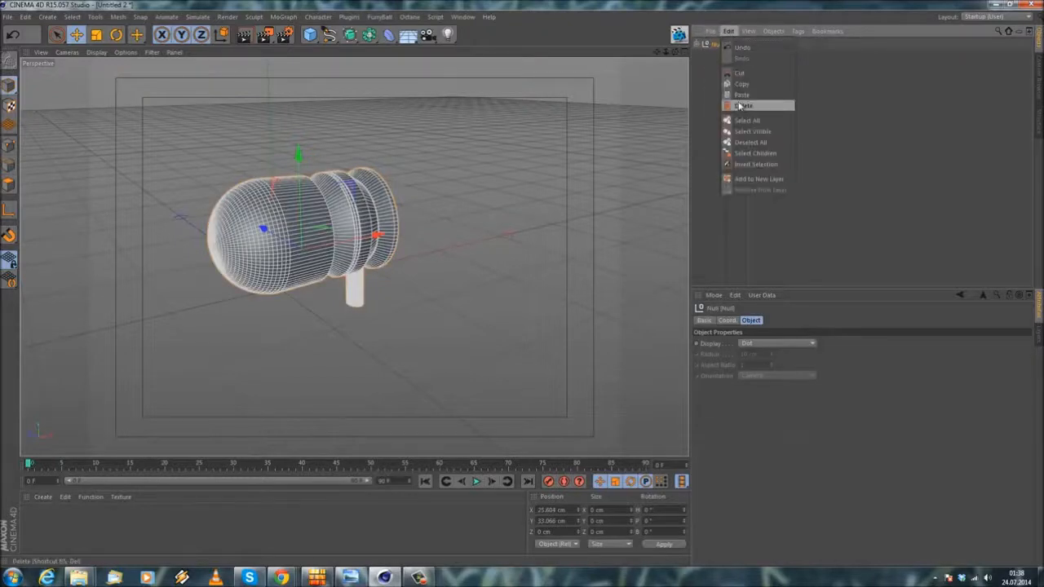
left_click(462, 17)
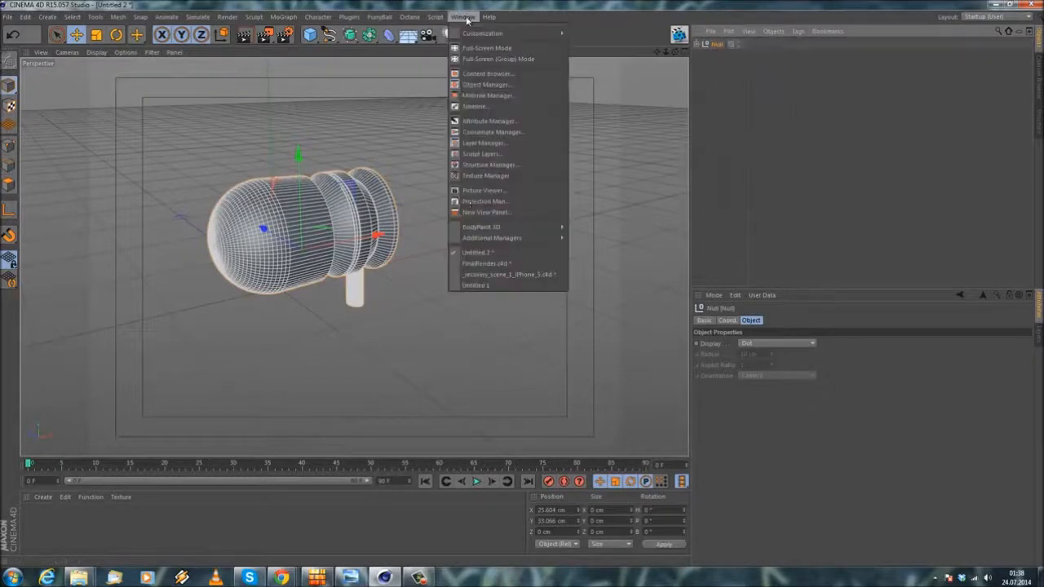
left_click(471, 274)
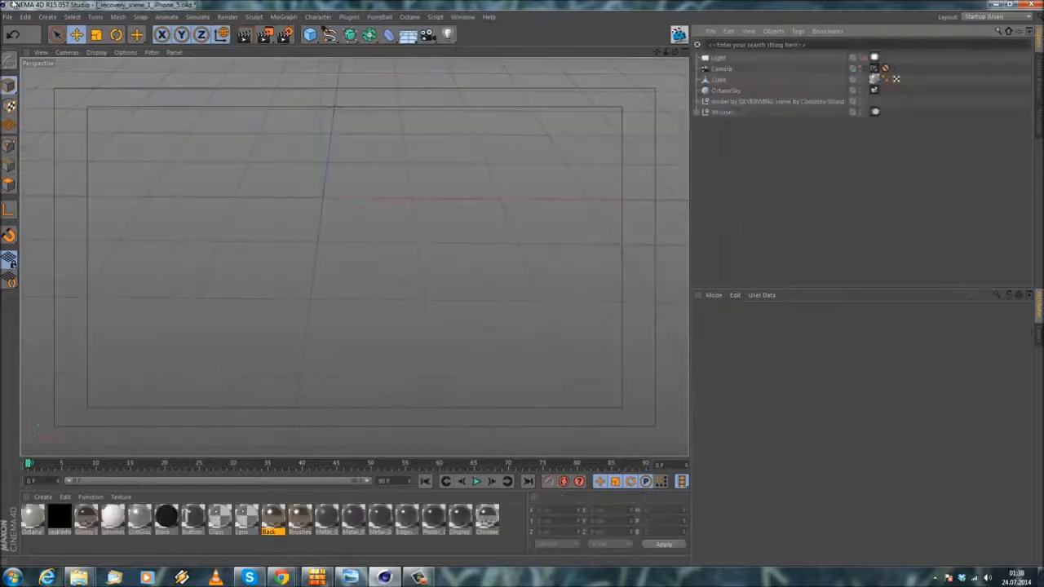
left_click(8, 18)
left_click(22, 81)
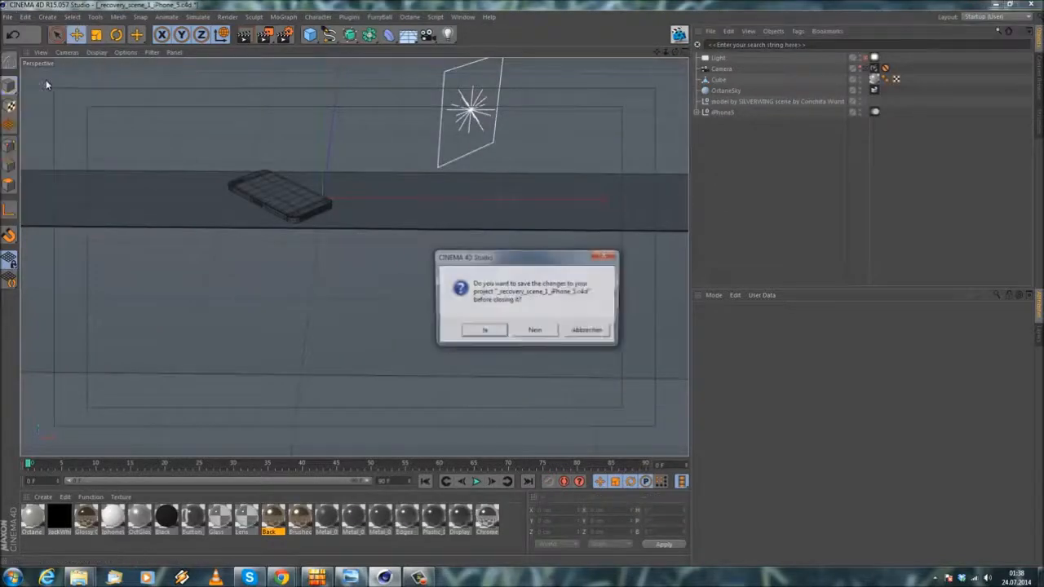
left_click(591, 333)
Step: Bring up the FinalRender.c4d project and close it without saving the changes
left_click(462, 17)
left_click(479, 266)
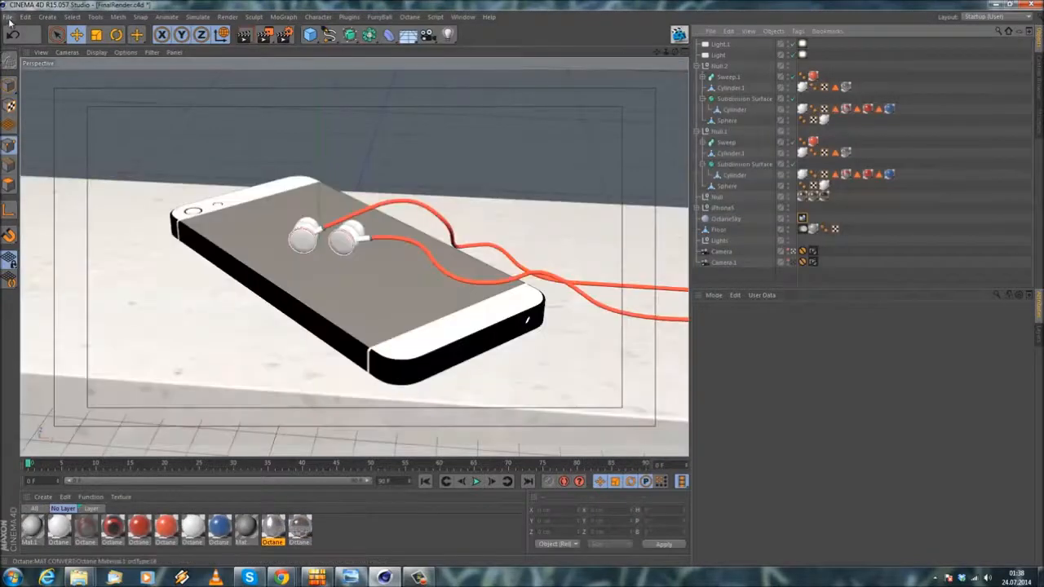
left_click(8, 17)
left_click(8, 17)
left_click(8, 17)
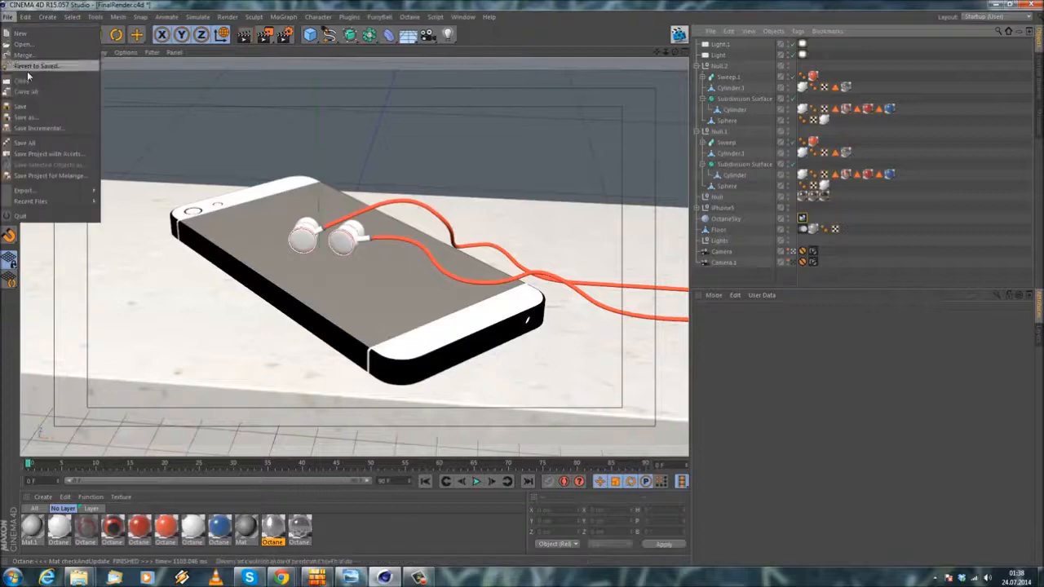
left_click(29, 81)
left_click(536, 330)
Step: Switch to the _recovery_scene_1_iPhone_5.c4d project and paste the copied earpiece null into it
left_click(462, 18)
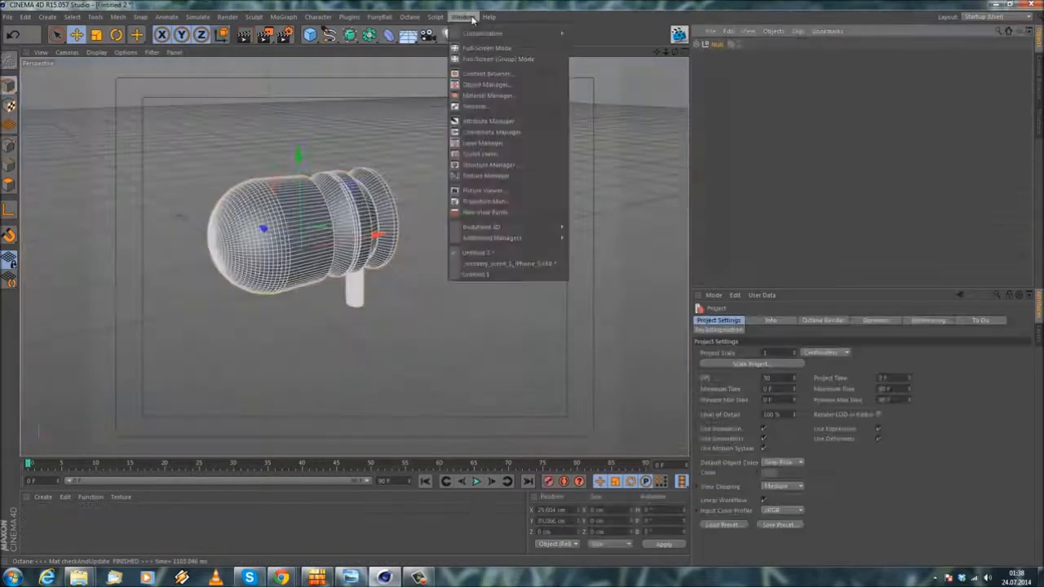
left_click(488, 264)
left_click(729, 31)
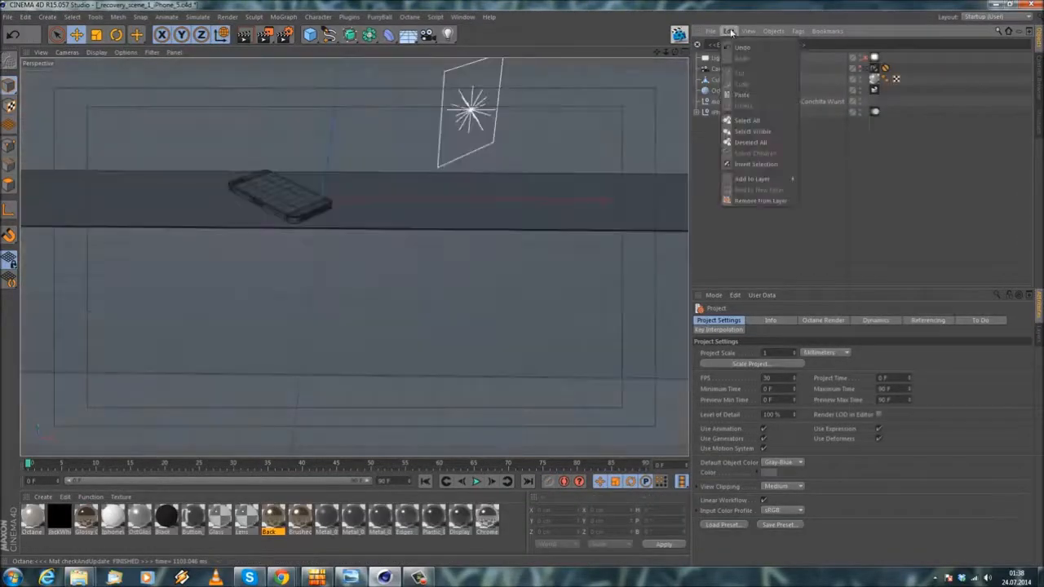
left_click(740, 96)
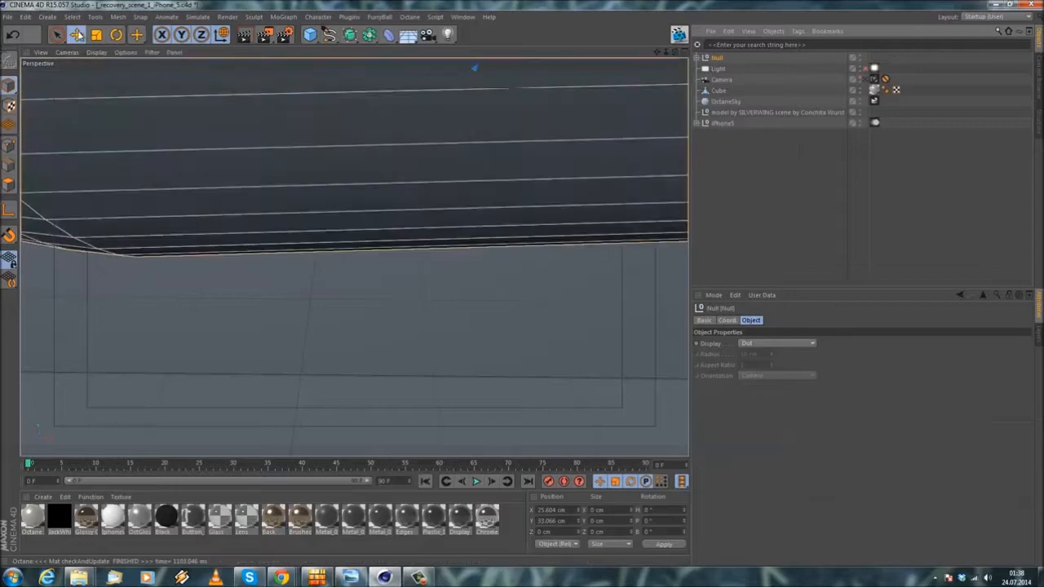
Step: Move the earpiece null over the iPhone, to about X -3.9 cm and Y 2.6 cm
left_click(96, 35)
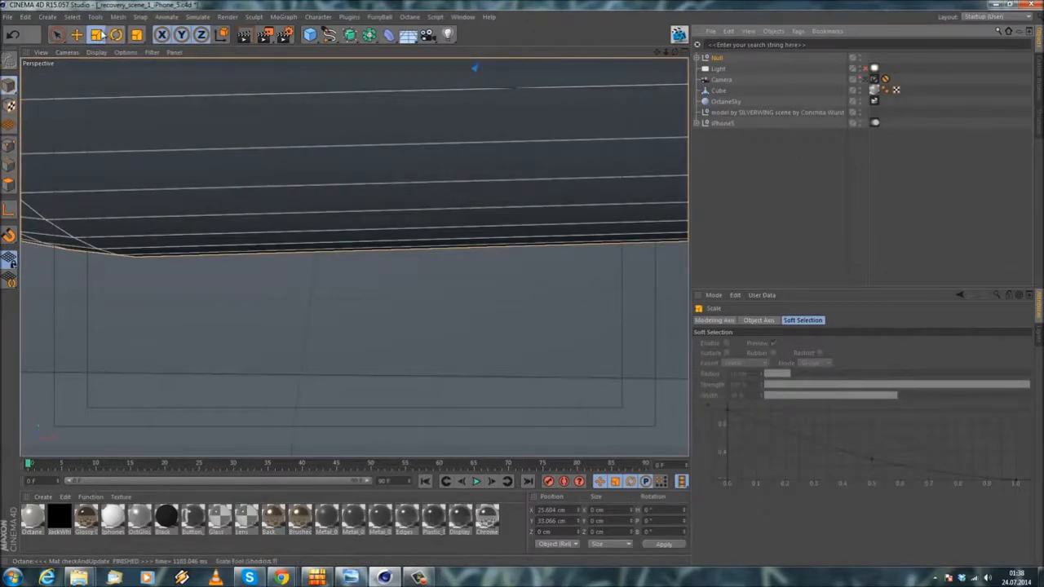
scroll(462, 301, "down", 8)
middle_click_drag(328, 288, 357, 282, "alt")
right_click_drag(357, 283, 314, 270, "alt")
left_click_drag(314, 270, 520, 285, "alt")
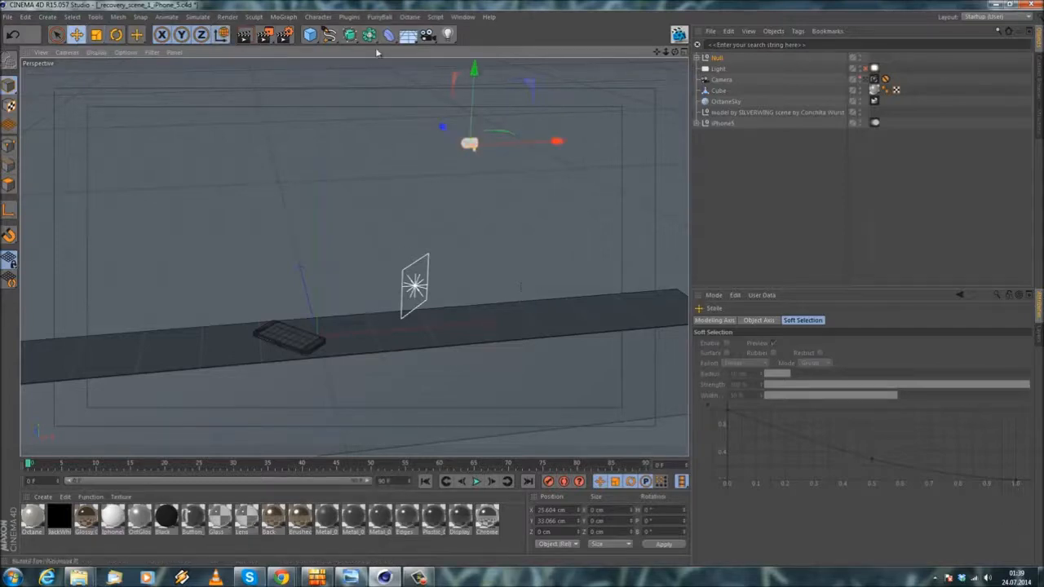
left_click_drag(561, 143, 389, 151)
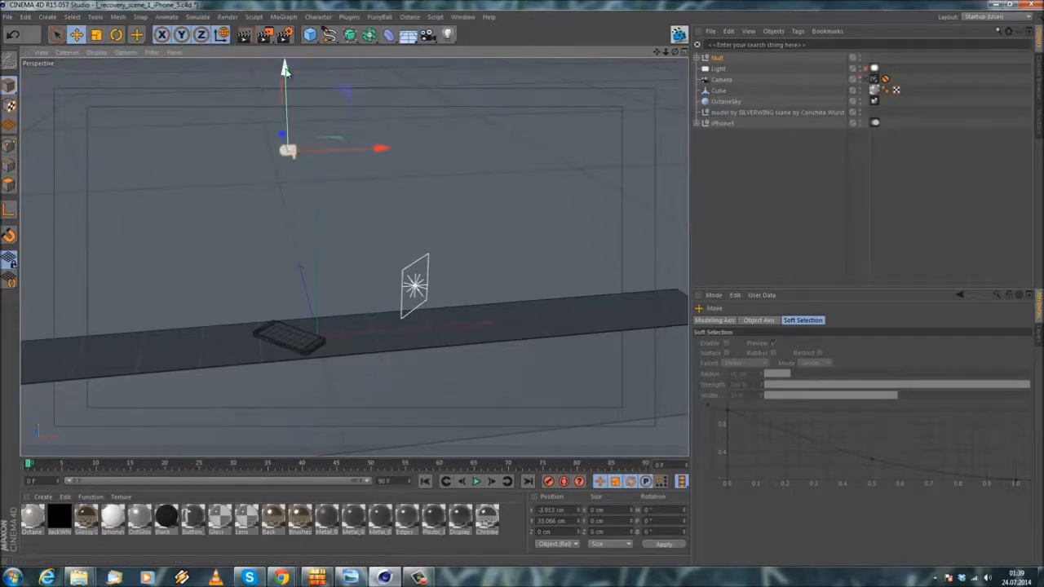
left_click_drag(285, 263, 285, 256)
scroll(281, 338, "up", 10)
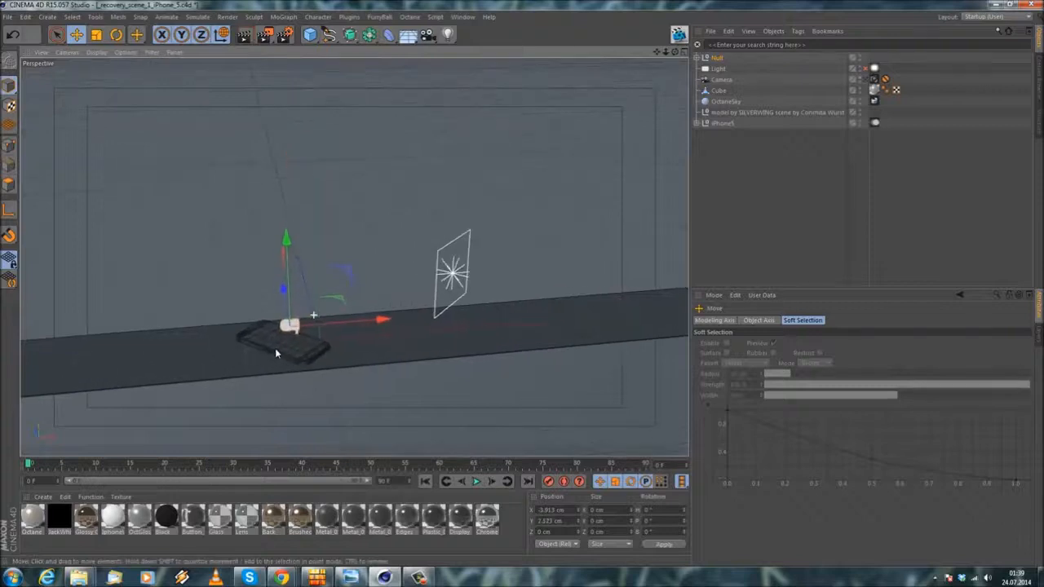
scroll(291, 310, "up", 2)
left_click_drag(289, 314, 348, 328, "alt")
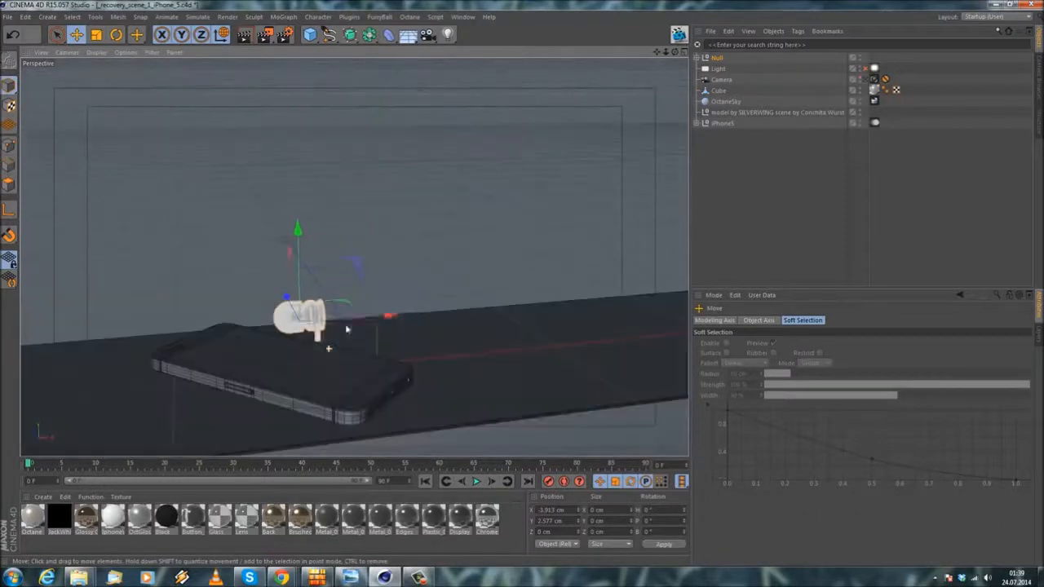
Step: Scale the earpiece null down uniformly to a realistic size relative to the iPhone
scroll(360, 320, "up", 3)
left_click(97, 38)
left_click_drag(330, 149, 155, 200)
scroll(305, 276, "up", 4)
mouse_move(289, 392)
left_mouse_down("alt")
mouse_move(291, 433)
mouse_move(292, 412)
left_mouse_up("alt")
middle_click_drag(292, 412, 300, 301, "alt")
Step: Rotate the earpiece to about H 291°, P -222° and B 3°, using the iPhone5WithBeats.jpg photo as reference
left_click(115, 37)
left_click_drag(287, 299, 322, 281)
left_click(351, 577)
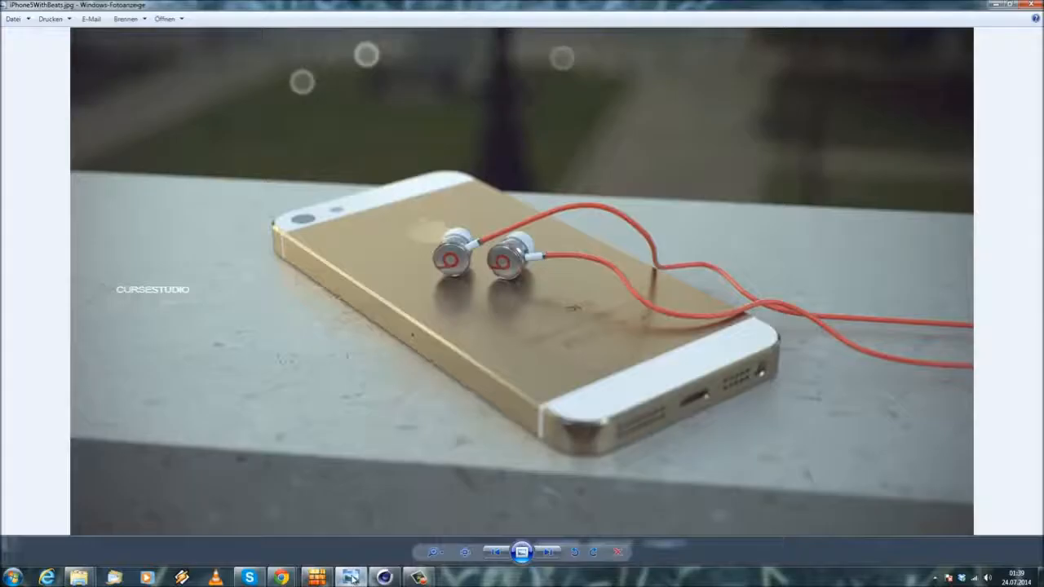
left_click(353, 578)
left_click_drag(280, 293, 296, 263, "alt")
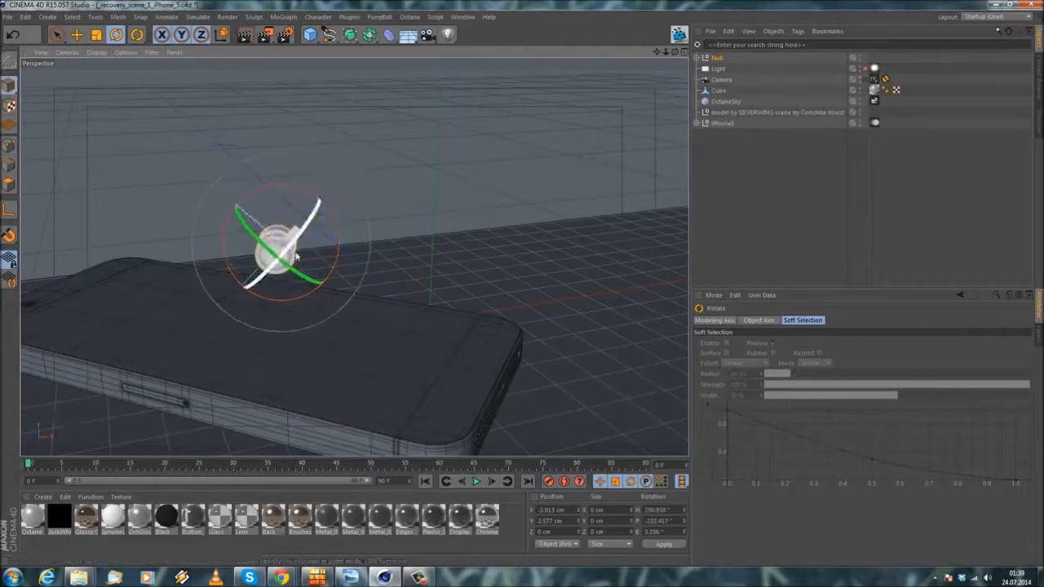
middle_click_drag(292, 247, 341, 156, "alt")
right_click_drag(340, 157, 367, 147, "alt")
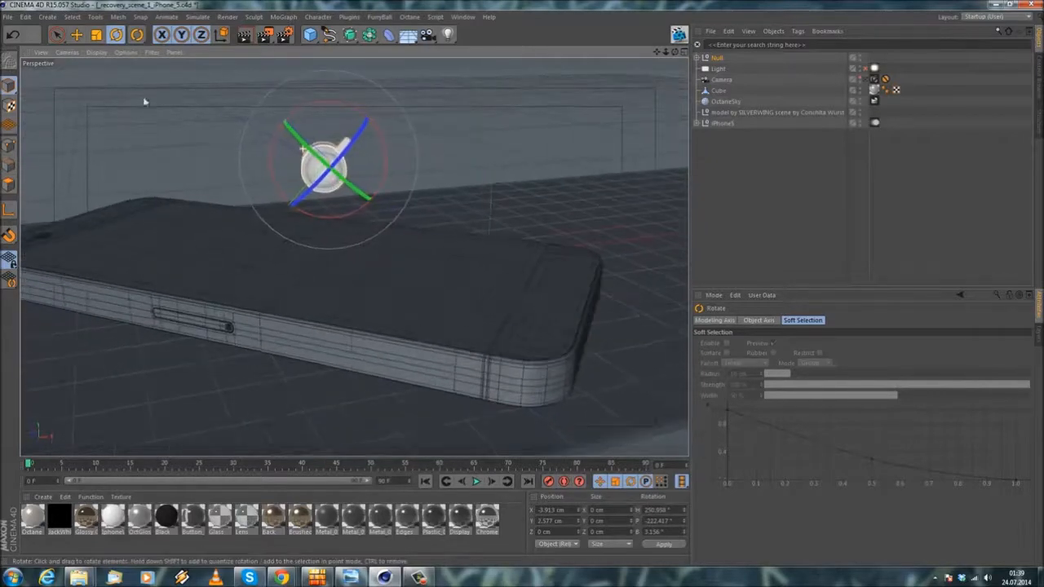
Step: Lower the earpiece towards the iPhone's surface, to about Y 1.25 cm
left_click(76, 34)
right_click_drag(303, 125, 347, 110, "alt")
left_click_drag(333, 113, 318, 190)
right_click_drag(307, 224, 438, 273, "alt")
left_click_drag(289, 286, 356, 176, "alt")
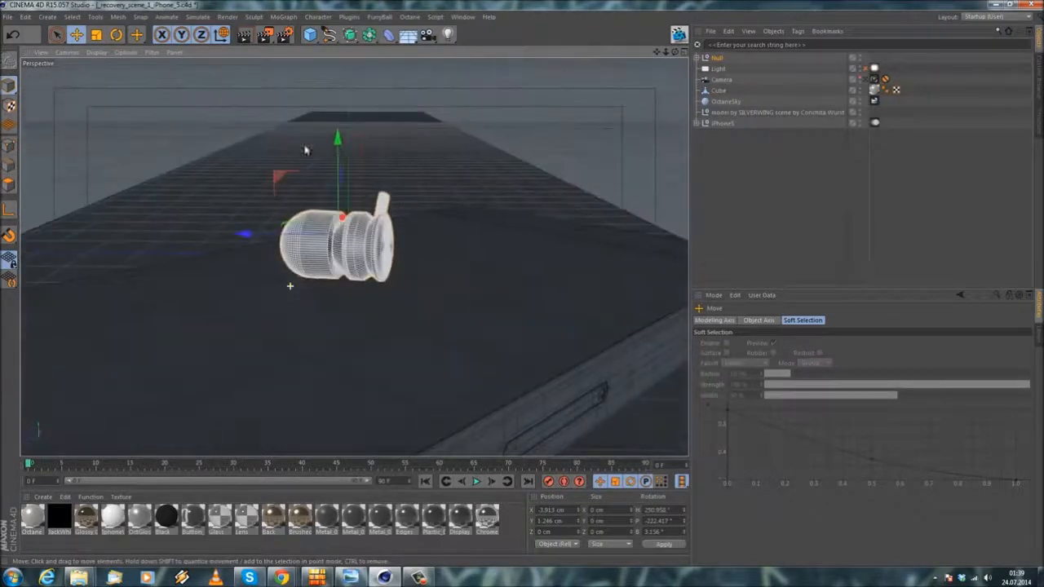
Step: Level the earpiece above the phone by rotating it to about H 255°, P -222.5° and B 0.3°
key("r")
right_click_drag(275, 158, 313, 221, "alt")
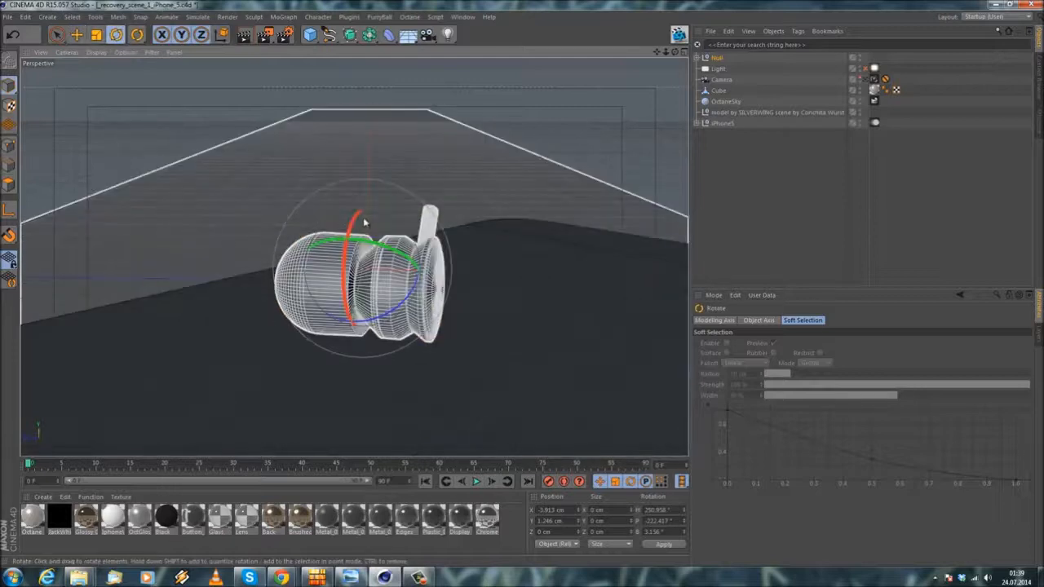
left_click_drag(389, 246, 76, 59)
left_click(78, 35)
left_click_drag(268, 220, 308, 203, "alt")
middle_click_drag(307, 203, 240, 200, "alt")
left_click_drag(354, 257, 408, 255, "alt")
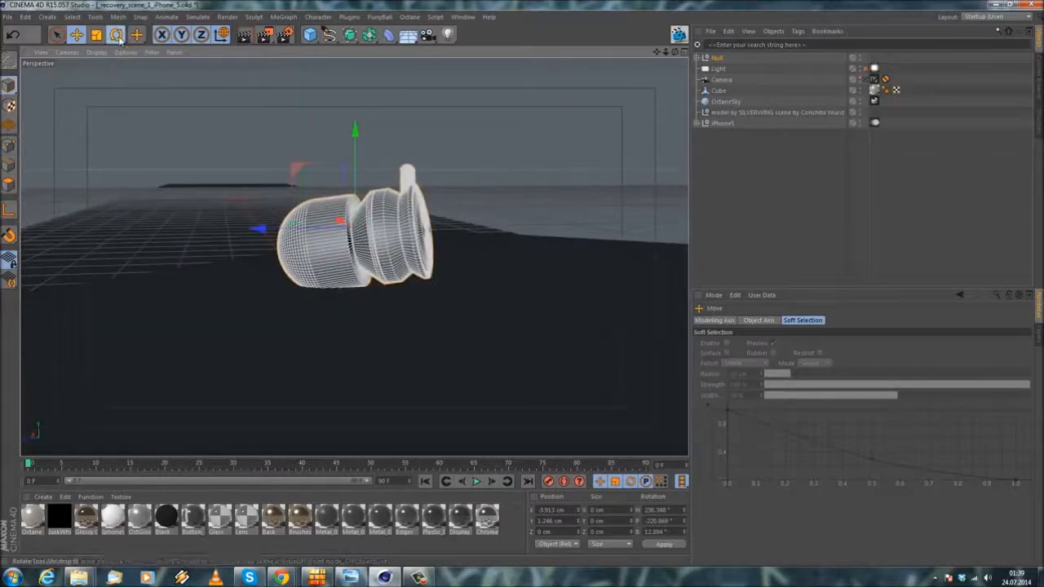
left_click(116, 36)
left_click_drag(324, 184, 354, 182)
Step: Fine-tune the earpiece null's position so that it rests on the iPhone's surface
key("e")
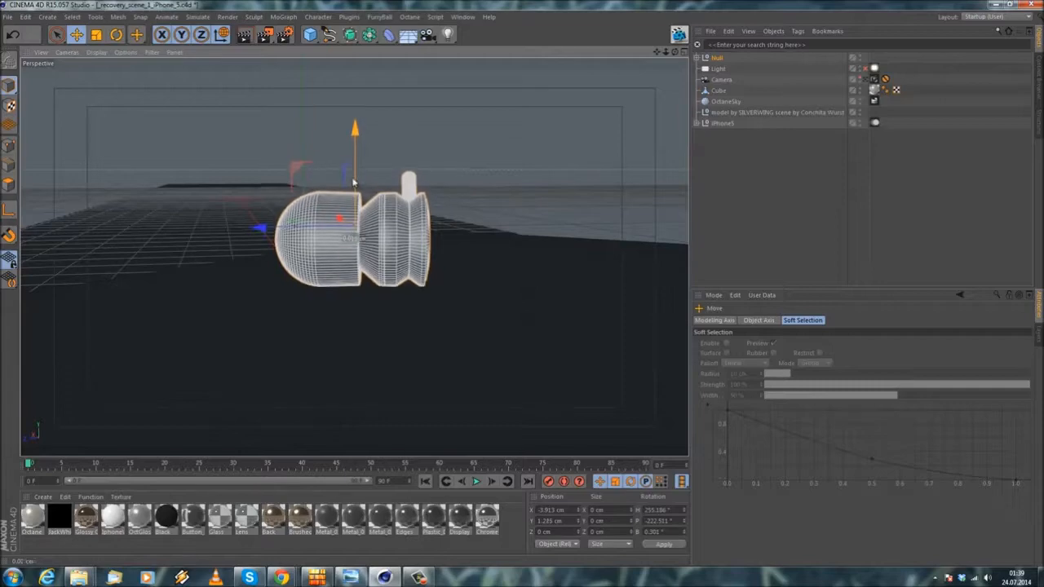
left_click(489, 156)
scroll(497, 155, "down", 6)
left_click_drag(502, 204, 415, 239, "alt")
scroll(415, 233, "up", 3)
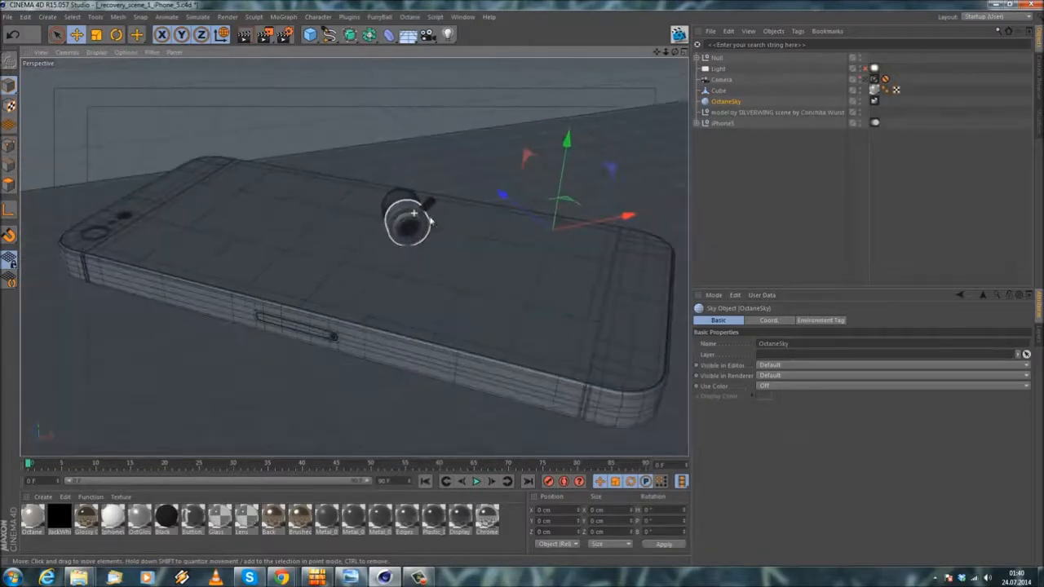
left_click(718, 59)
left_click_drag(374, 176, 396, 196)
left_click_drag(490, 222, 443, 232)
Step: In the front view, start a Bezier spline for the cable with its first point at the earpiece's stem
middle_click(540, 211)
middle_click(598, 345)
scroll(530, 147, "up", 3)
middle_click_drag(507, 73, 479, 217, "alt")
left_click(440, 221)
scroll(439, 220, "down", 1)
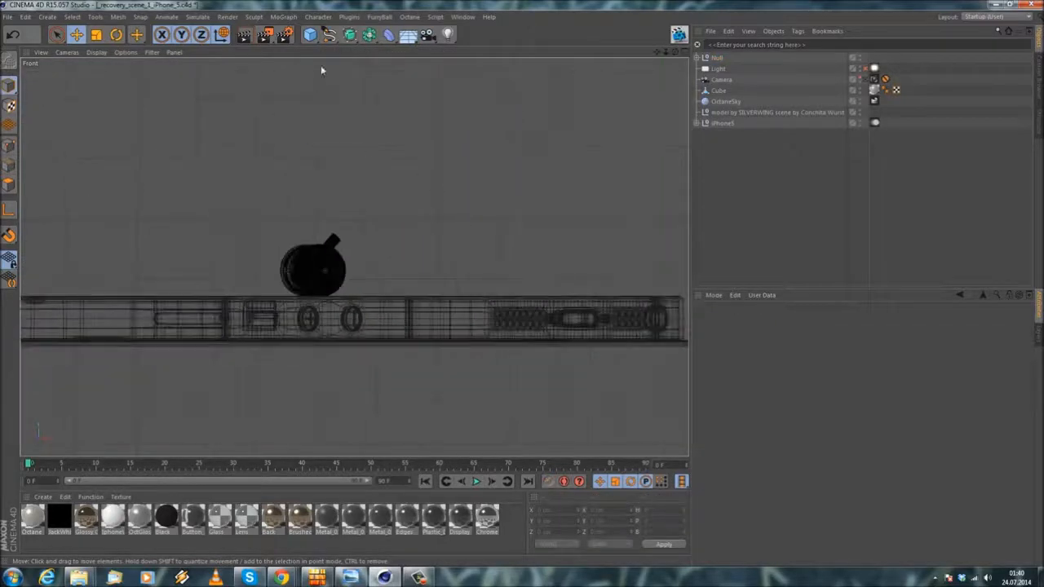
left_click(328, 35)
left_click(431, 50)
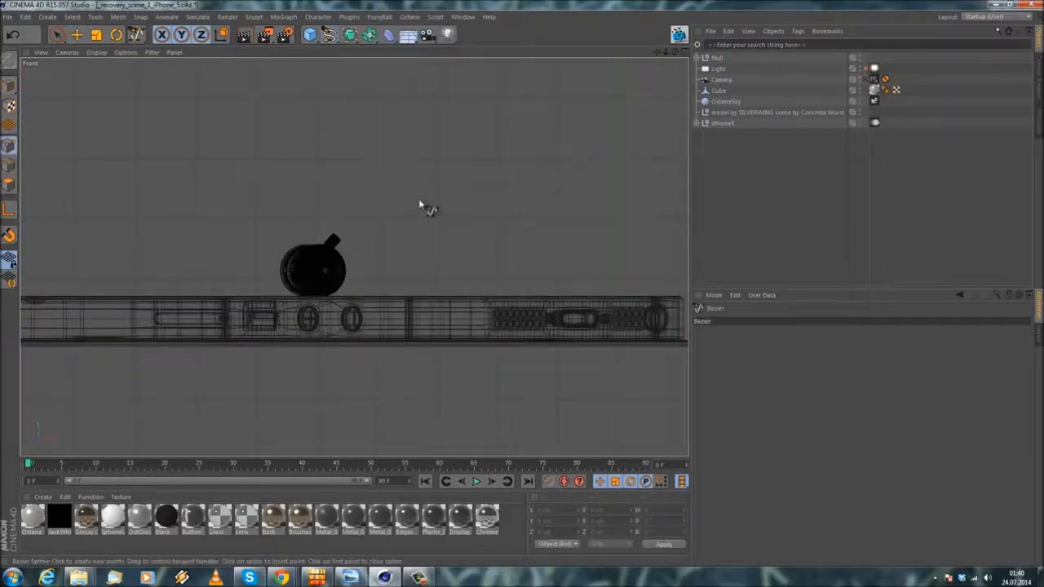
scroll(408, 186, "down", 3)
scroll(321, 245, "up", 4)
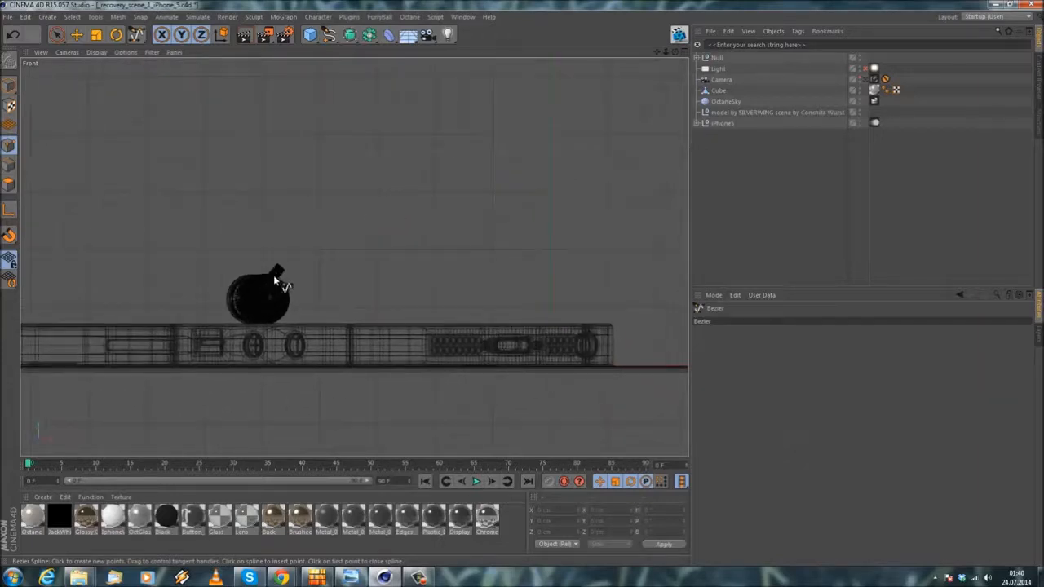
left_click(275, 276)
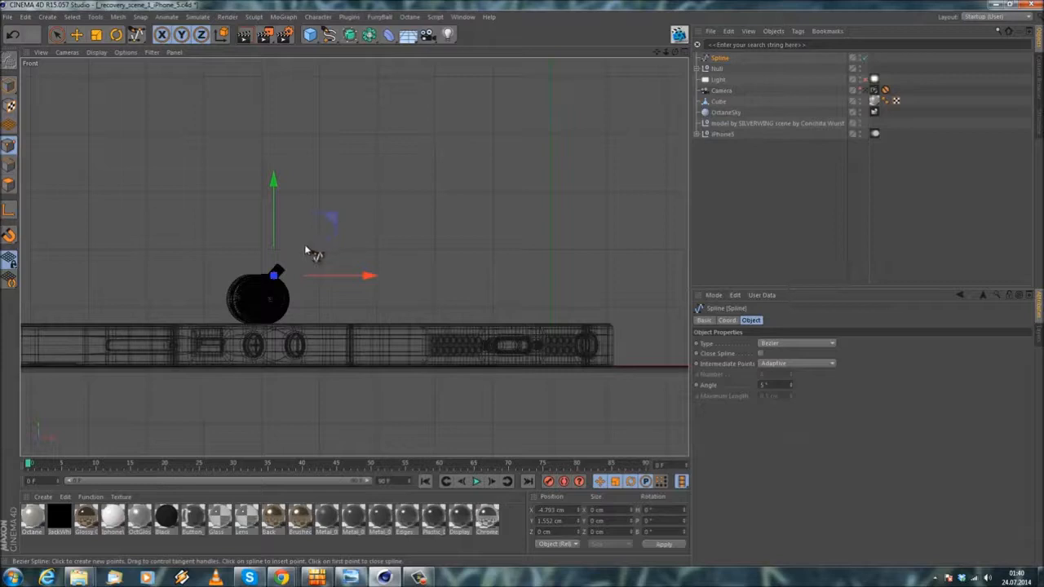
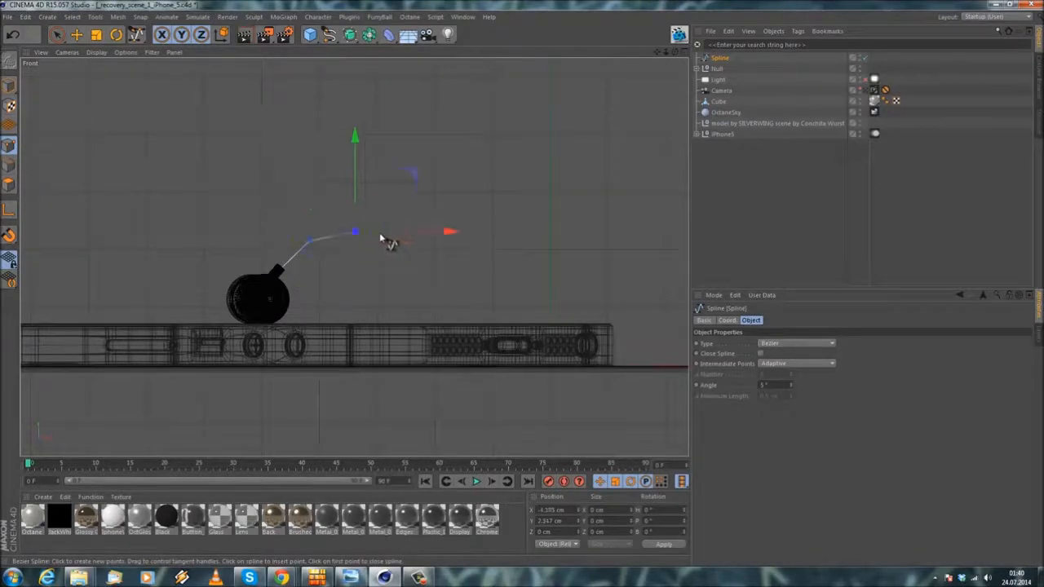
Step: Undo the Bezier spline and redraw the cable as a B-Spline from the earpiece's stem over the phone to the ground at about Y 0.17 cm
left_click(13, 34)
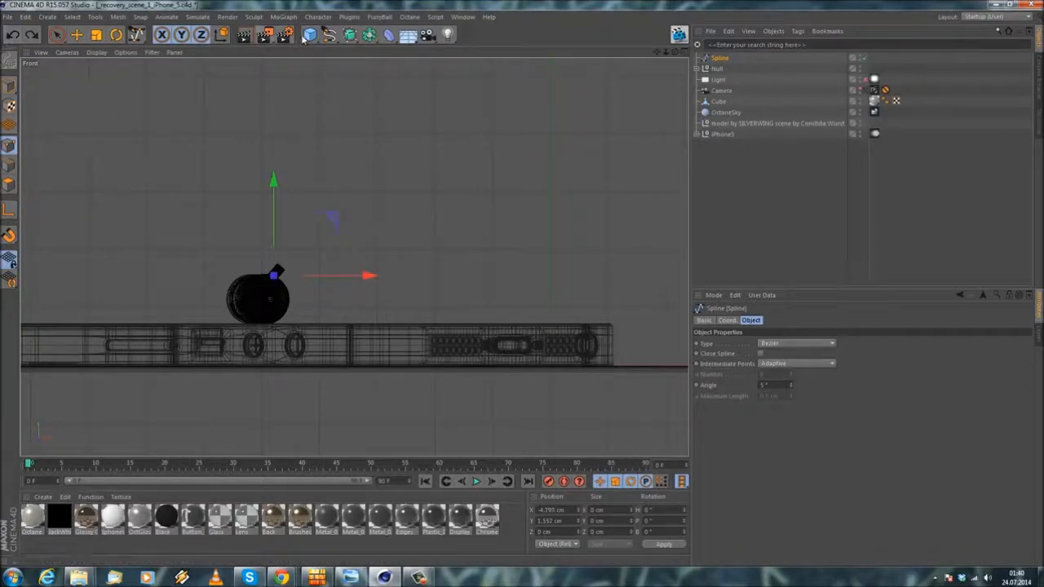
left_click(12, 35)
left_click(328, 34)
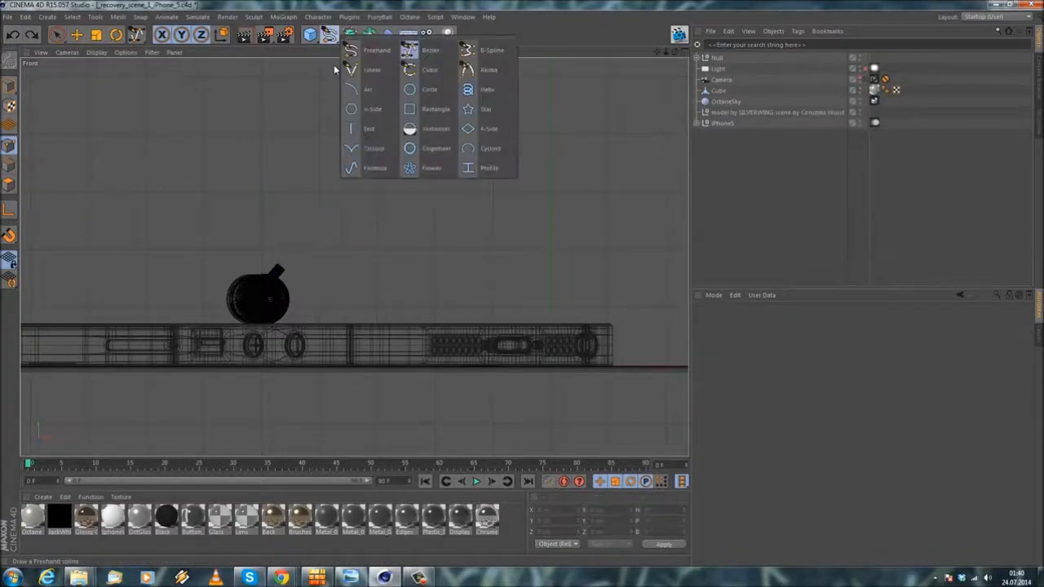
left_click(478, 51)
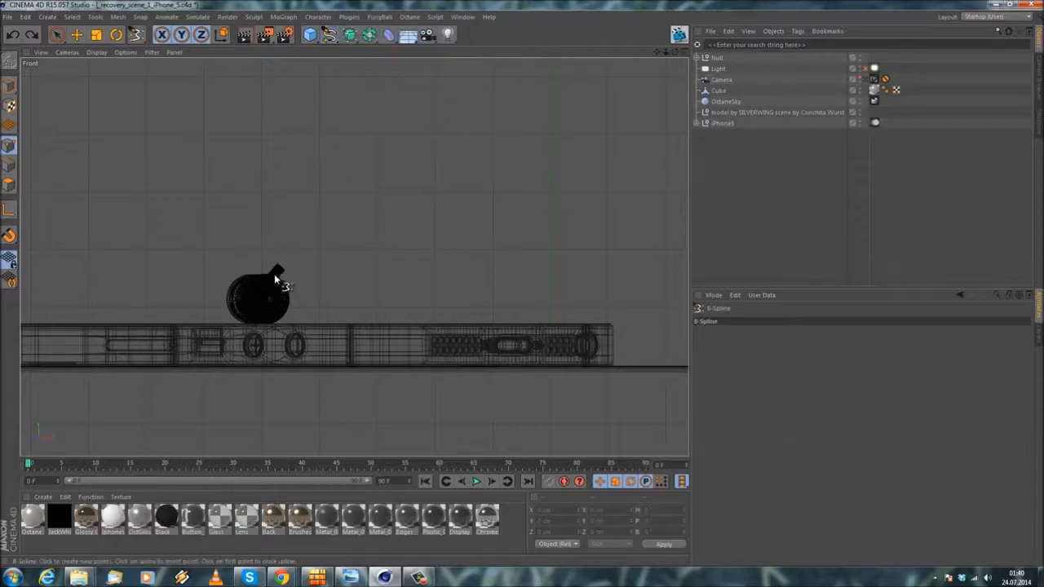
left_click(274, 274)
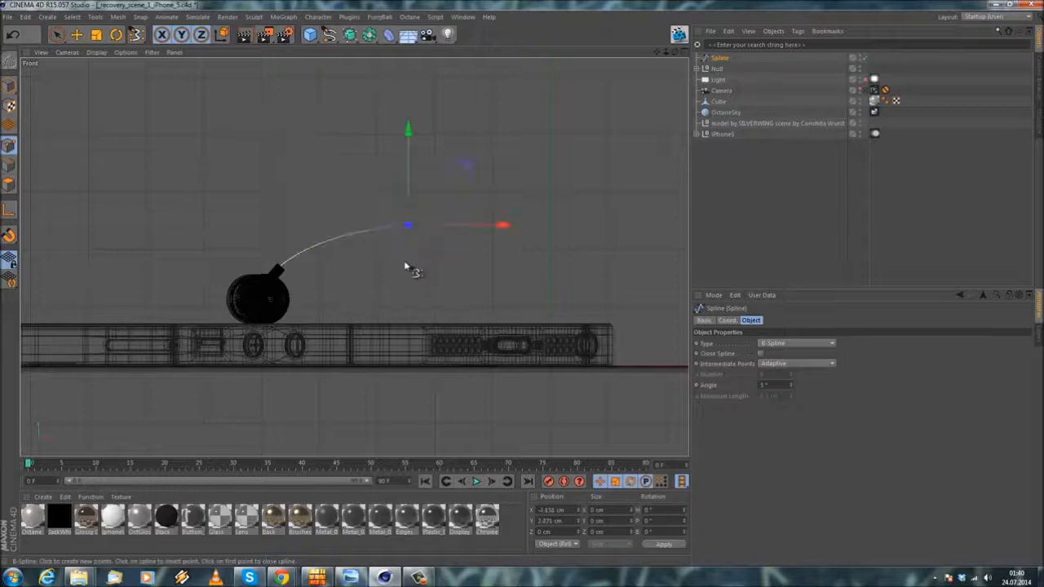
left_click(467, 267)
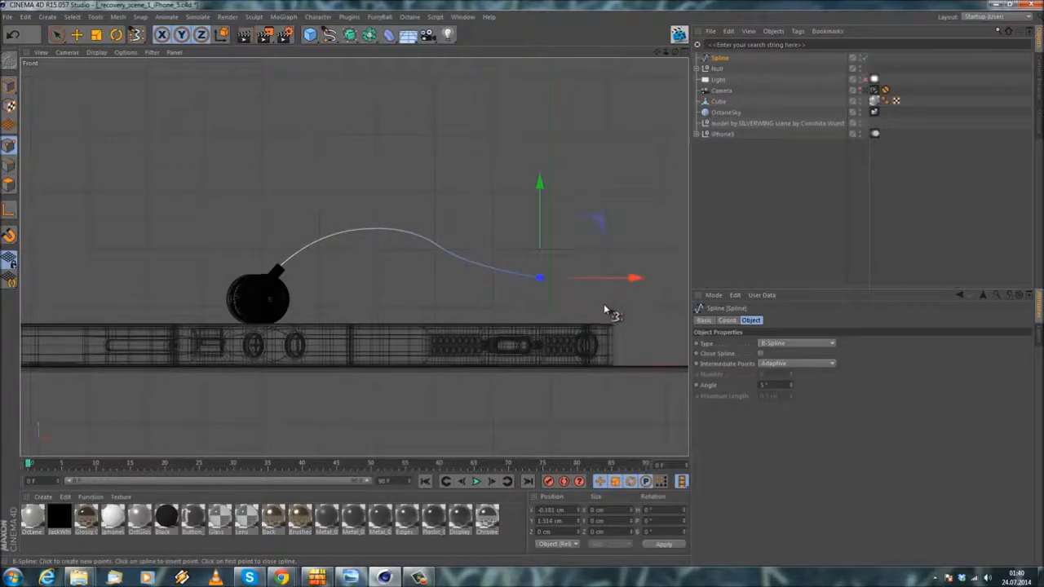
middle_click_drag(517, 281, 433, 268, "alt")
left_click(547, 285)
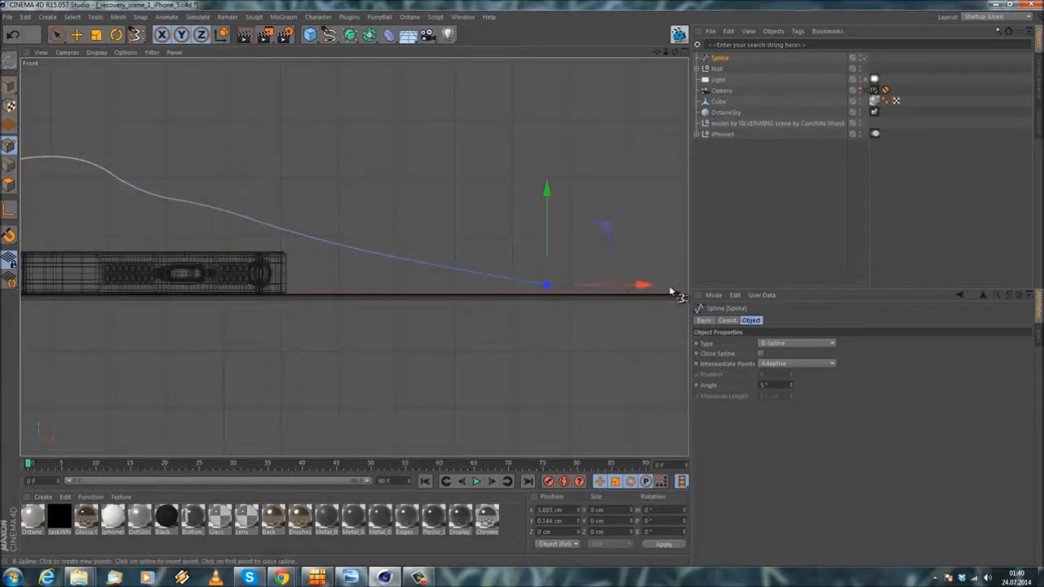
Step: In the perspective view, shift individual spline points sideways so the cable curves, with the point beyond the phone at about Z 1.4 cm
middle_click(274, 263)
middle_click(240, 201)
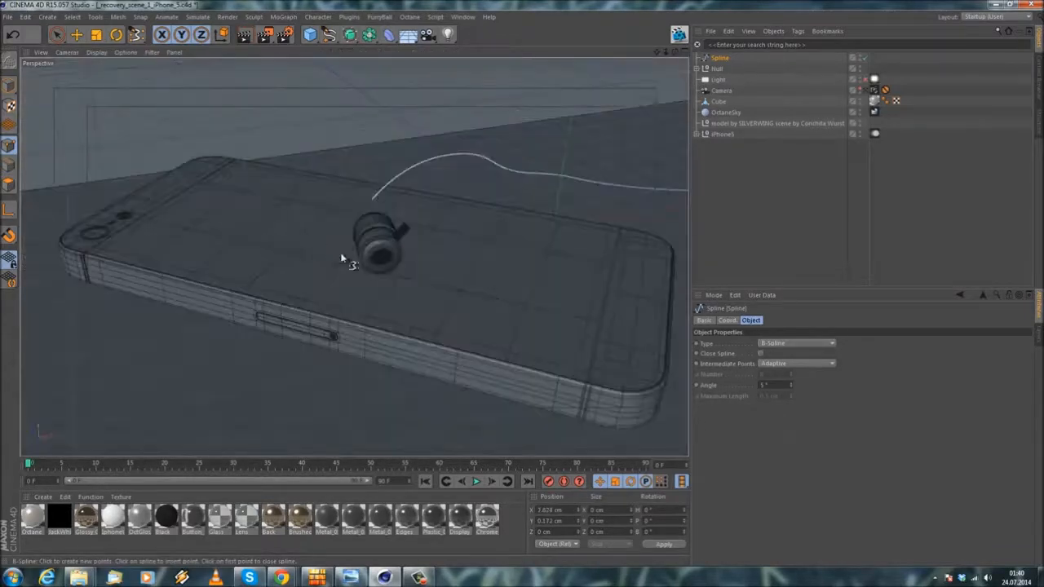
left_click_drag(238, 245, 345, 223, "alt")
middle_click_drag(346, 222, 252, 246, "alt")
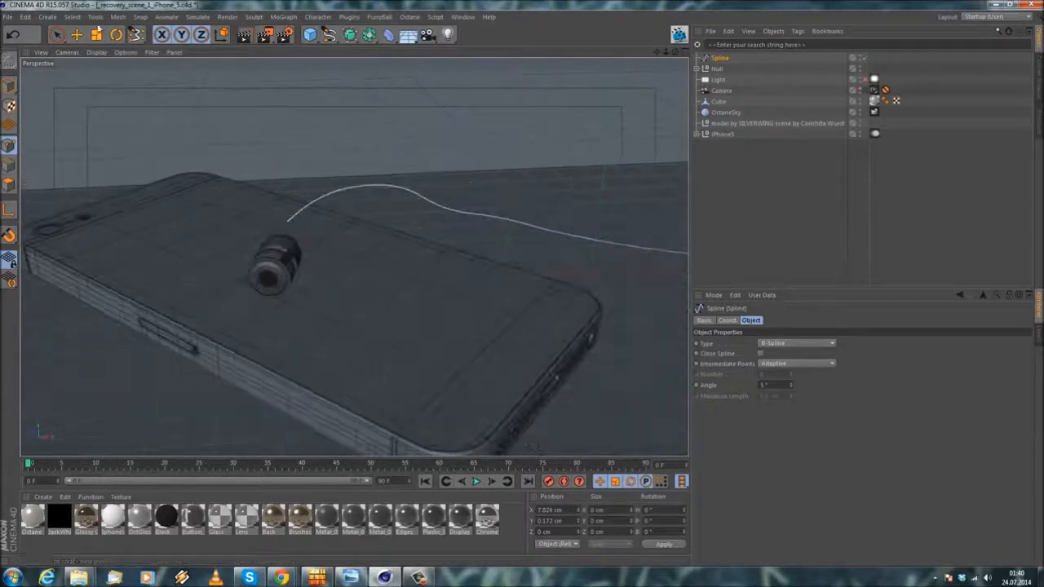
left_click(77, 35)
left_click_drag(331, 115, 373, 174, "alt")
left_click_drag(400, 244, 490, 212, "alt")
key("ctrl+a")
left_click_drag(460, 245, 372, 287, "alt")
left_click_drag(416, 213, 519, 238)
left_click_drag(428, 261, 498, 302, "alt")
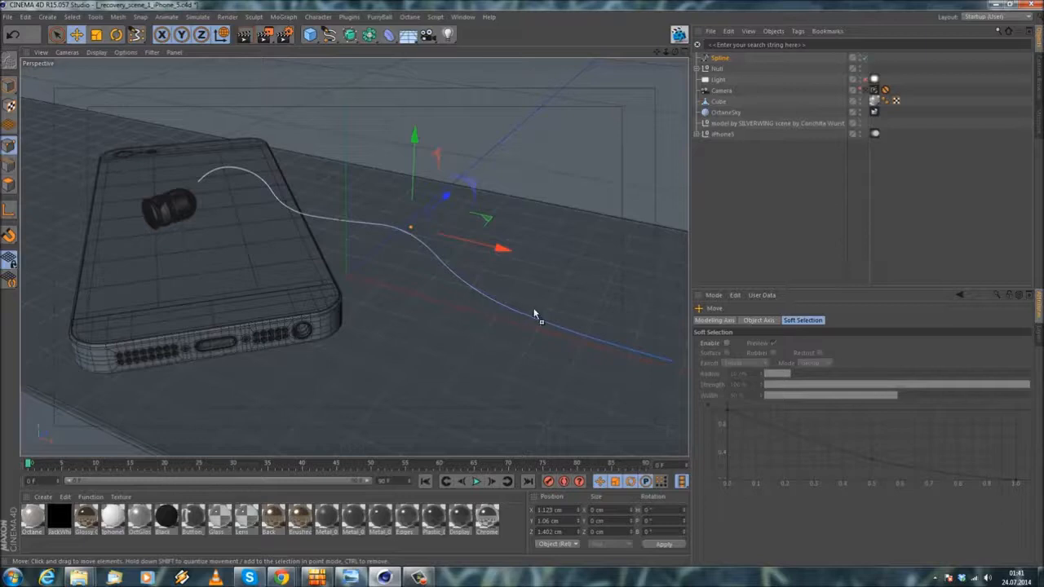
mouse_move(562, 335)
left_mouse_down()
mouse_move(574, 319)
mouse_move(561, 336)
left_mouse_up()
Step: Move the whole spline along Z to about -1.49 cm so that its start meets the earpiece's stem
left_click_drag(168, 180, 337, 167, "alt")
scroll(248, 158, "up", 5)
left_click(9, 85)
scroll(356, 208, "up", 3)
left_click_drag(356, 207, 175, 226, "alt")
scroll(248, 132, "up", 2)
left_click_drag(248, 132, 92, 206, "alt")
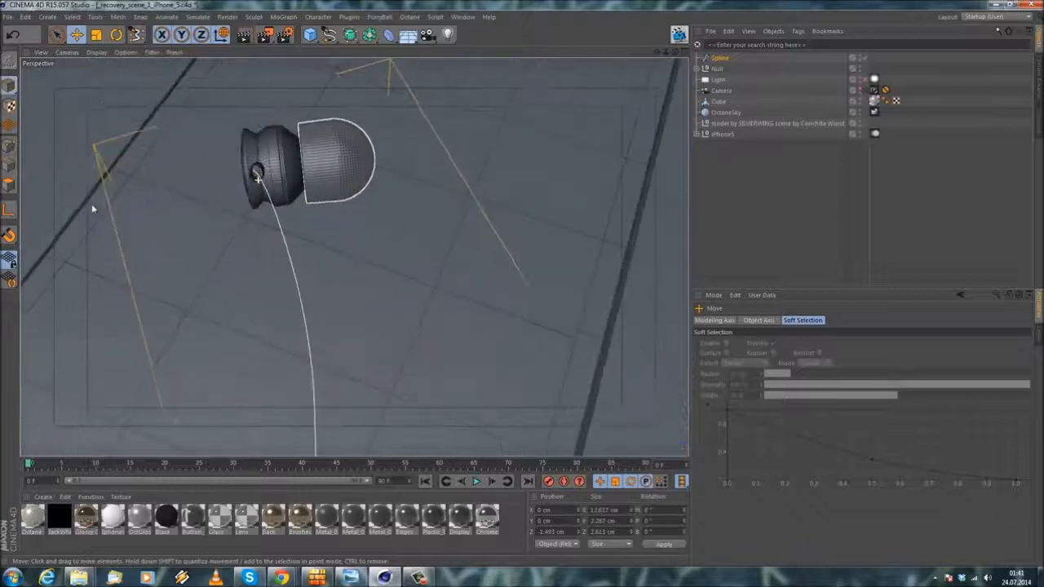
Step: Fine-tune the spline's alignment with the earpiece's stem by shifting it to about Z -1.46 cm
scroll(276, 261, "down", 1)
middle_click_drag(277, 261, 257, 121, "alt")
left_click_drag(257, 120, 340, 201, "alt")
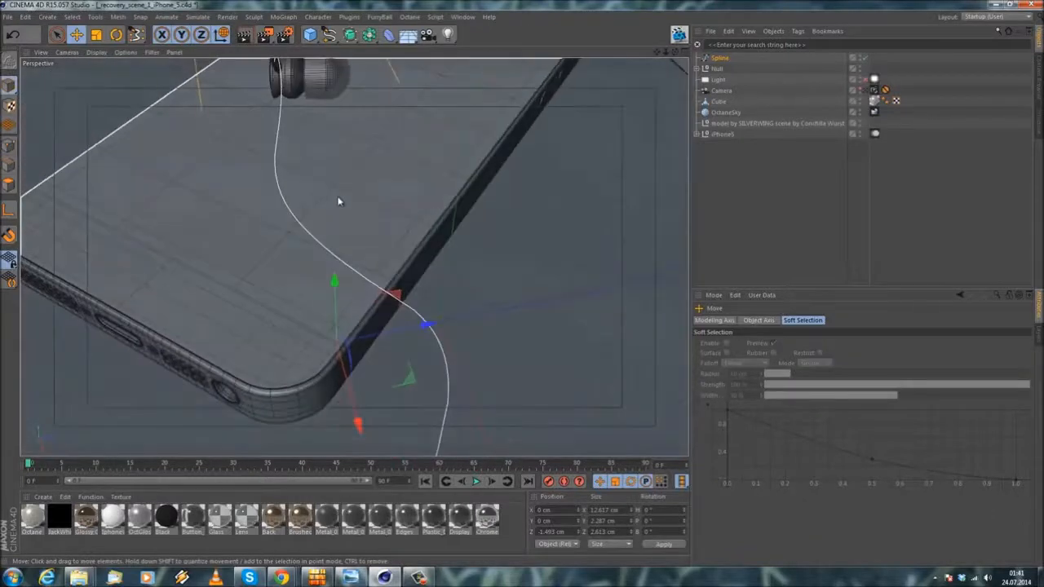
middle_click_drag(340, 201, 353, 247, "alt")
left_click_drag(413, 381, 415, 384)
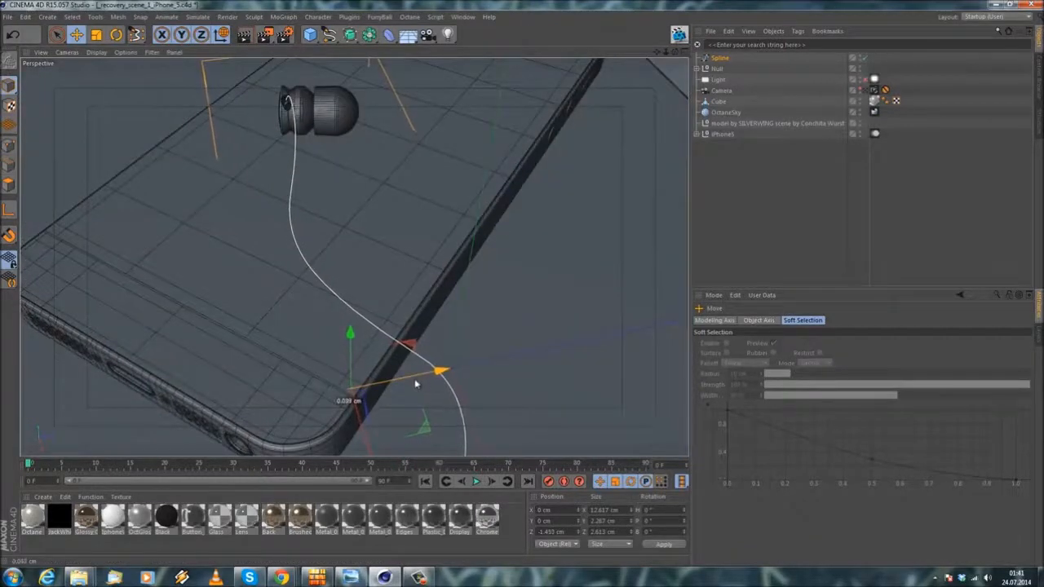
left_click_drag(350, 301, 359, 334, "alt")
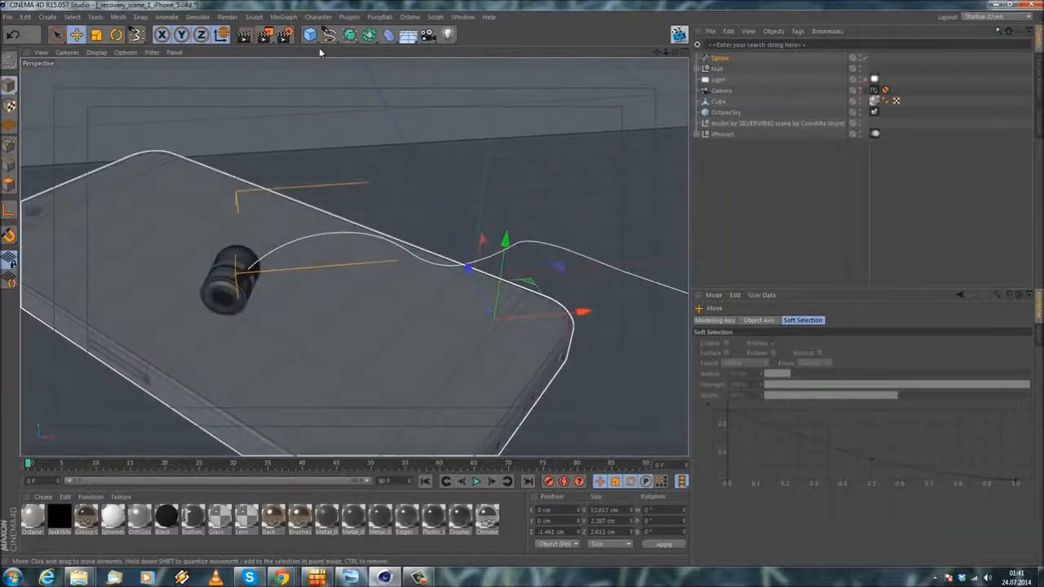
Step: Add a Sweep generator and a Circle spline, and nest the circle and the cable spline under the sweep with the circle first
left_click_drag(350, 34, 447, 57)
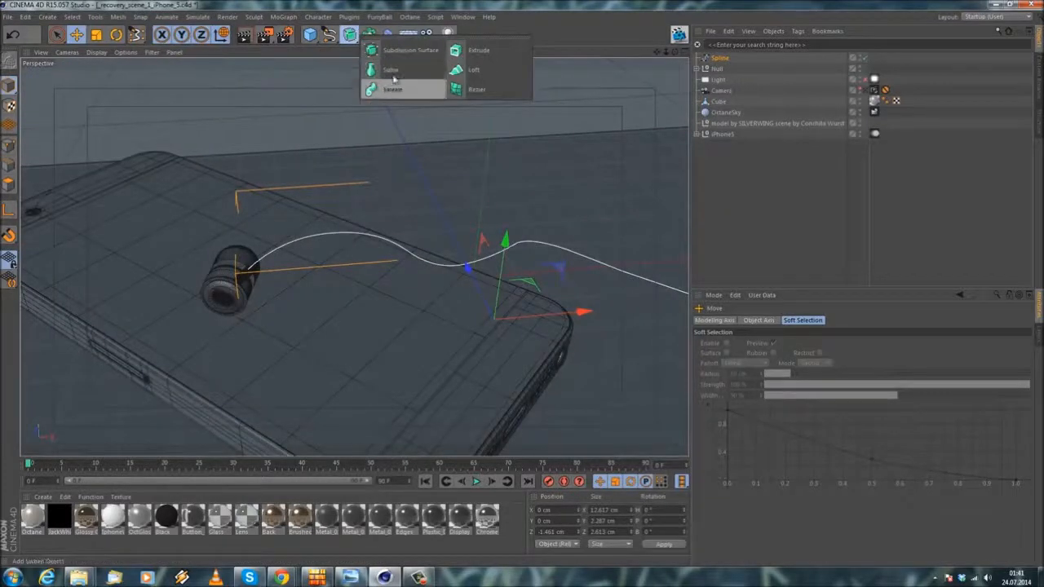
left_click_drag(393, 77, 390, 88)
left_click_drag(312, 36, 416, 84)
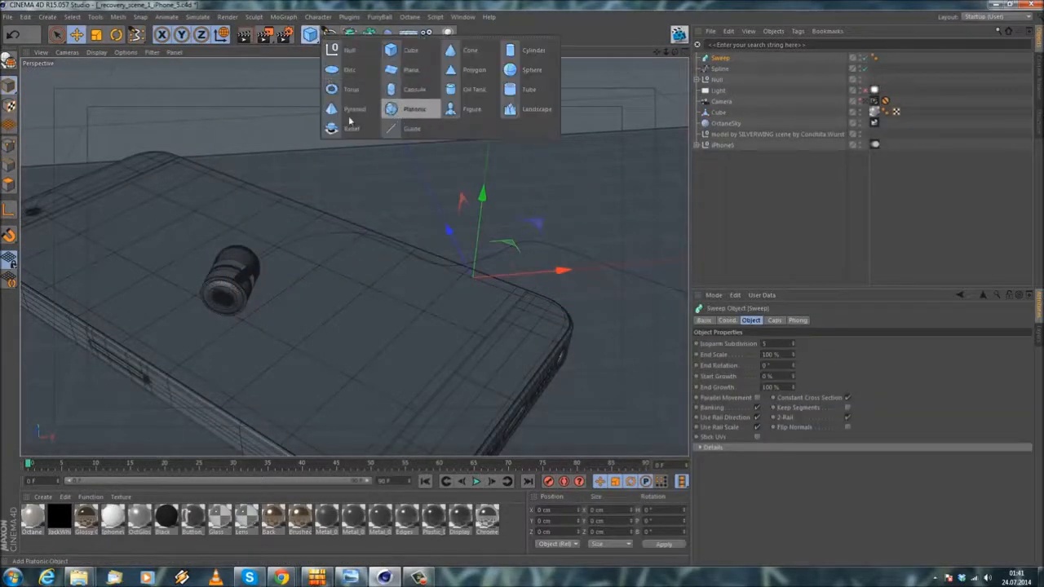
left_click_drag(299, 3, 301, 5)
left_click(411, 88)
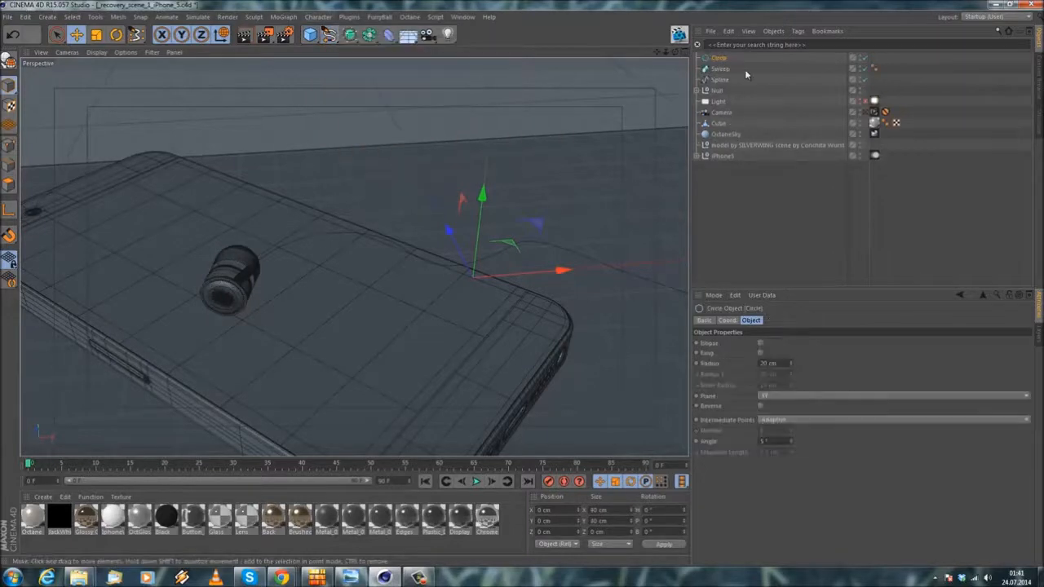
left_click_drag(718, 58, 722, 76)
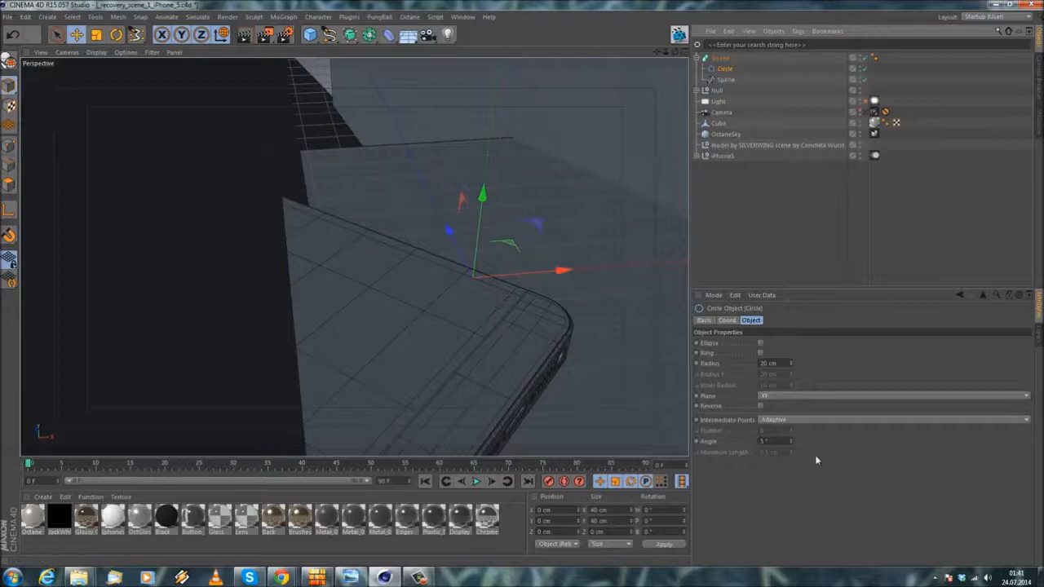
Step: Try circle radii of 0.1 cm and 0.05 cm for the cable's thickness, checking the fit at the earpiece's stem
left_click_drag(784, 365, 536, 363)
type("0")
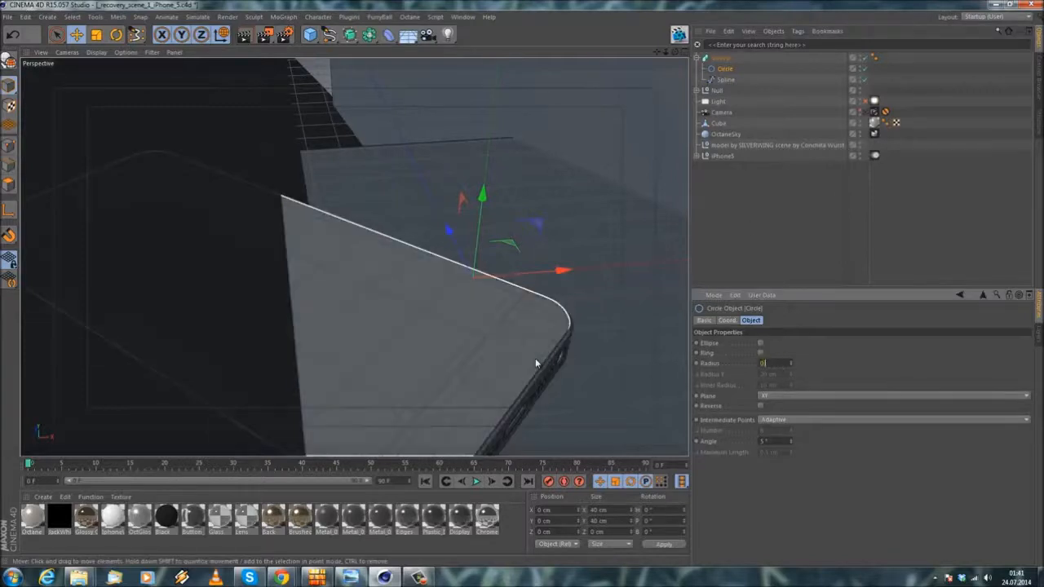
type(".1")
key("Return")
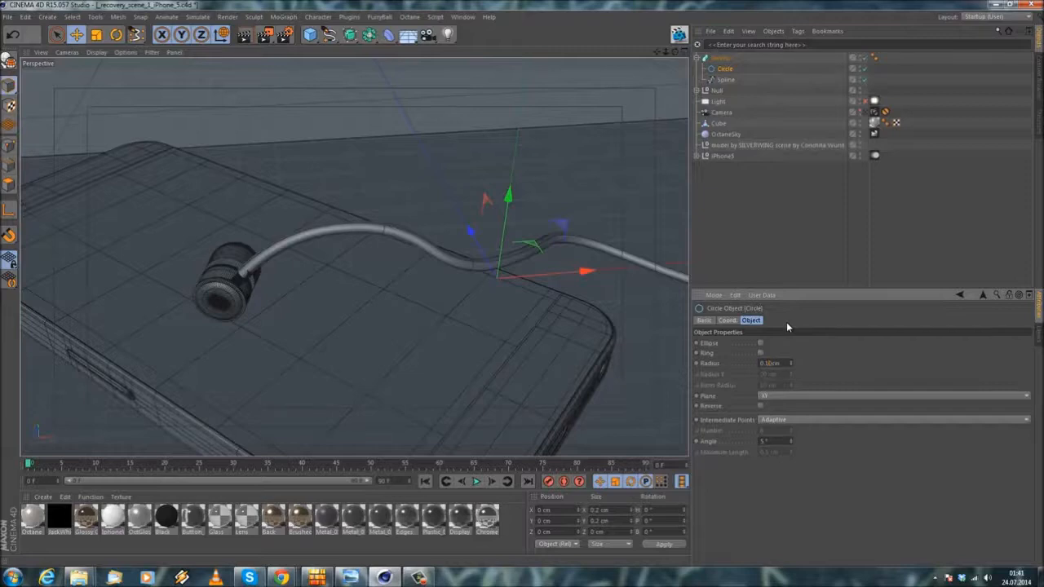
key("BackSpace")
type("05")
key("Return")
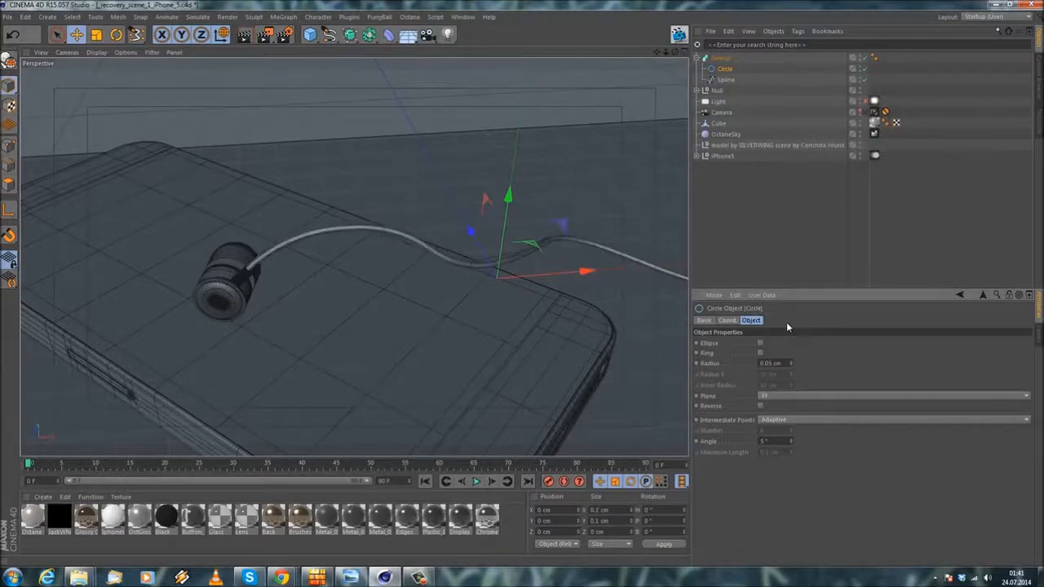
right_click_drag(210, 270, 270, 269, "alt")
left_click_drag(270, 269, 214, 268, "alt")
right_click_drag(214, 257, 727, 343, "alt")
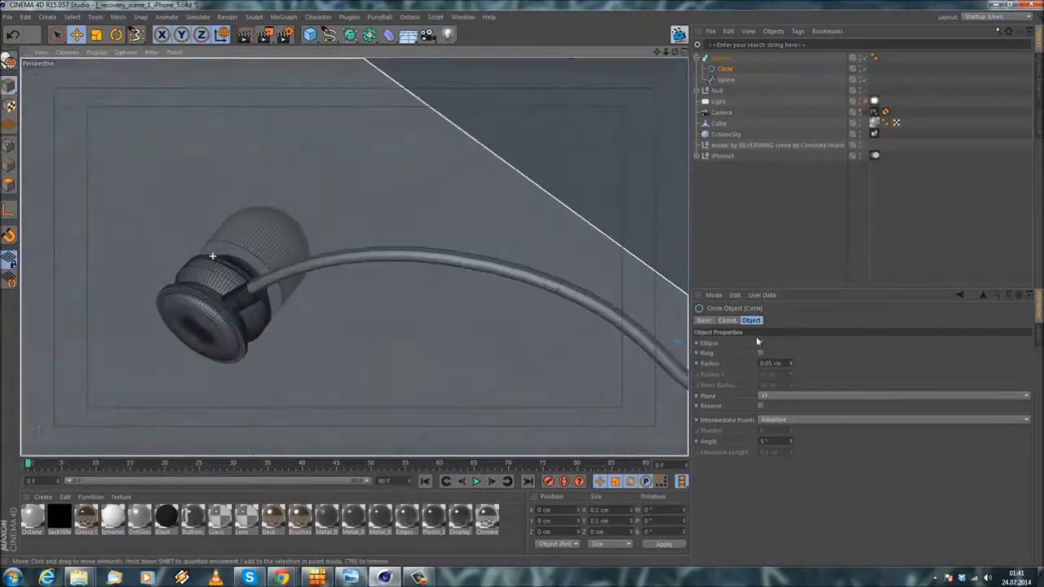
Step: Try thicker cable profiles with circle radii of 0.07 cm and 0.076 cm
key("BackSpace")
type("7")
key("Return")
right_click_drag(392, 242, 277, 257, "alt")
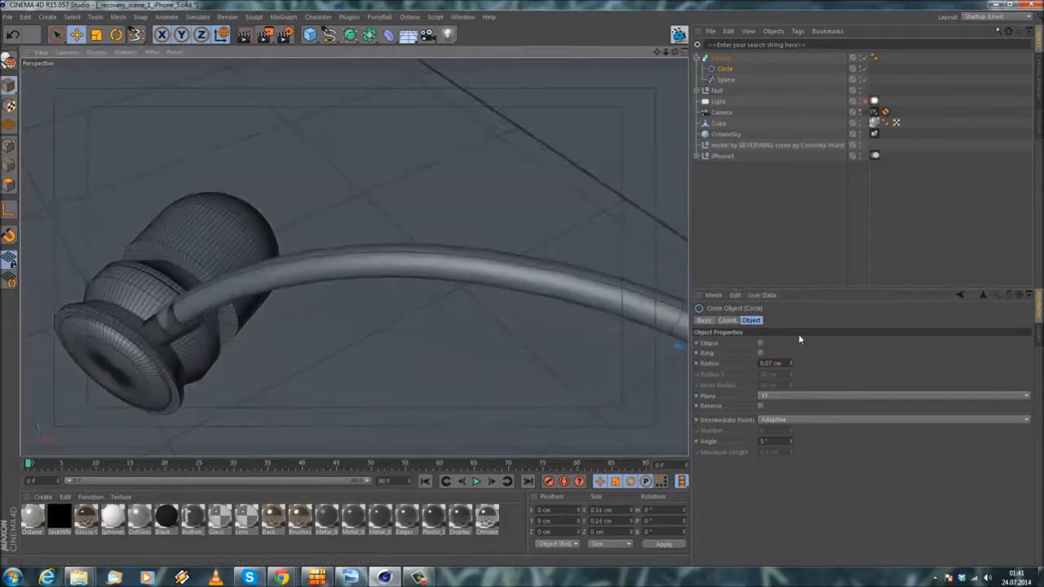
key("Return")
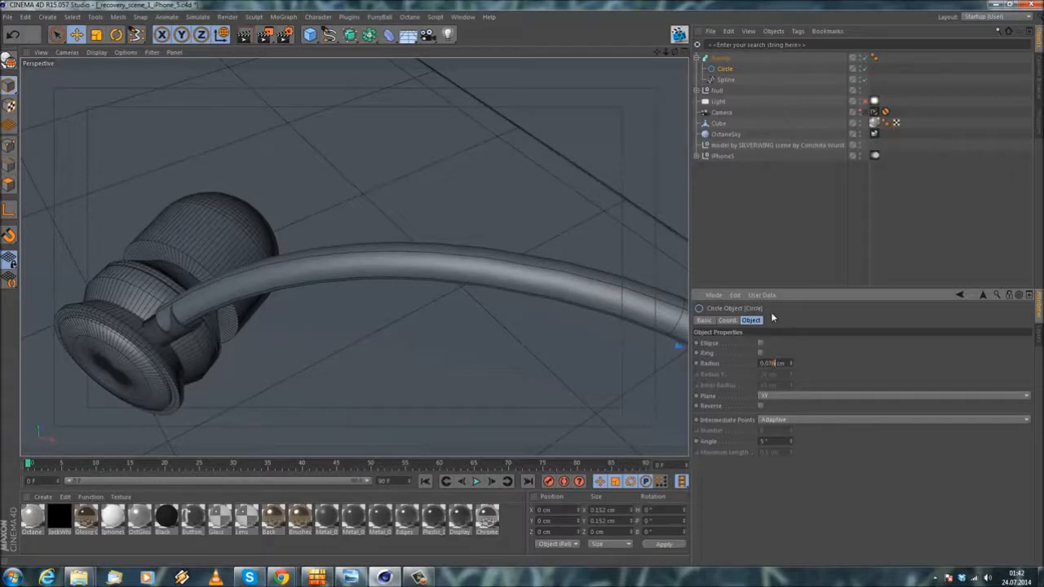
Step: Set the circle profile's radius to 0.06 cm and check the cable against the earpiece
type("6")
key("Return")
right_click_drag(501, 233, 494, 241, "alt")
middle_click_drag(495, 242, 380, 200, "alt")
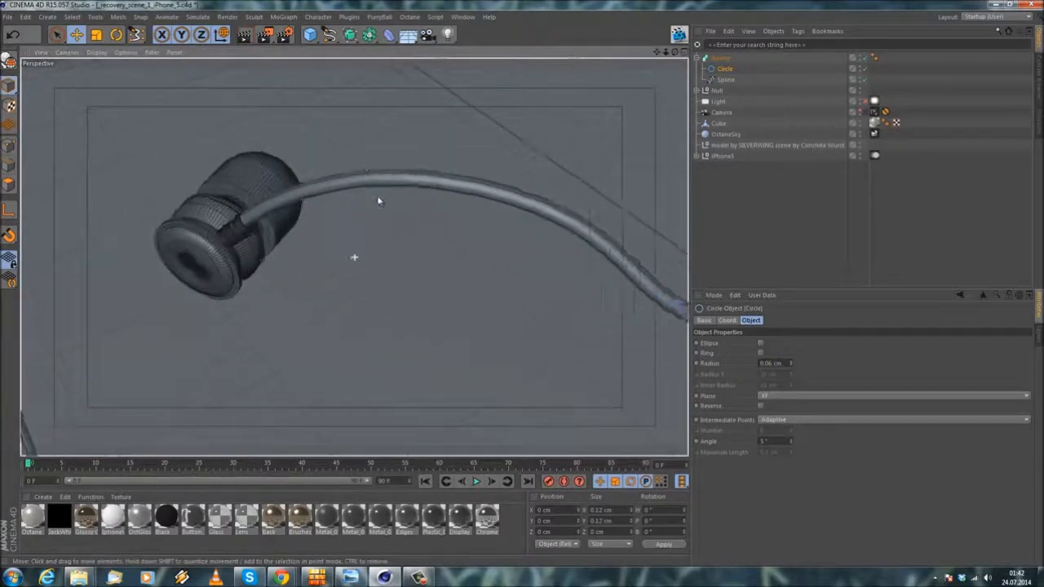
right_click_drag(378, 196, 371, 233, "alt")
Step: Undo the last change and shift the whole Sweep object to about X 0.05 cm at the earpiece's stem
left_click_drag(371, 232, 634, 253, "alt")
left_click(12, 35)
left_click(780, 58)
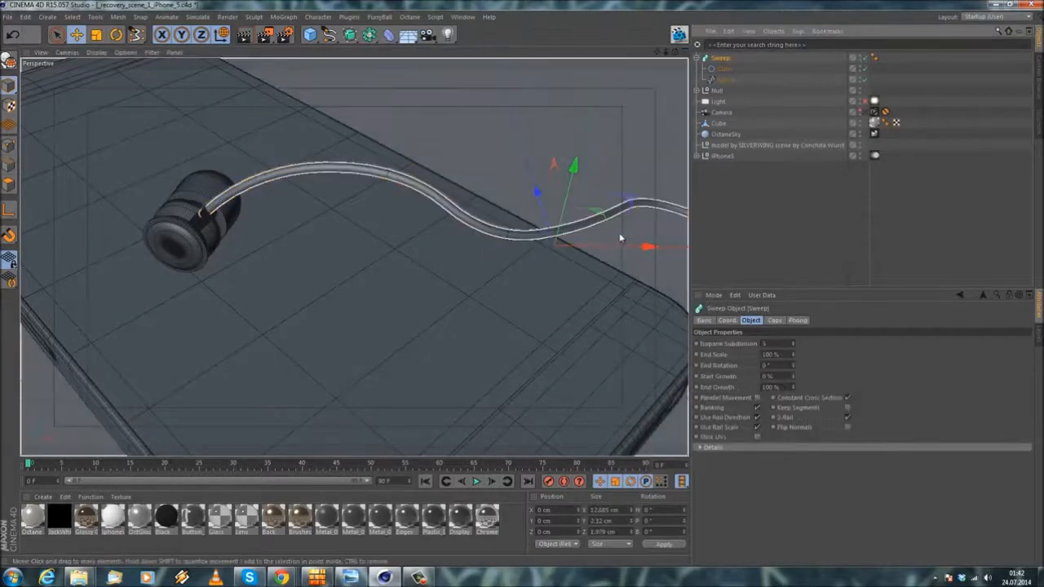
left_click_drag(620, 244, 620, 251)
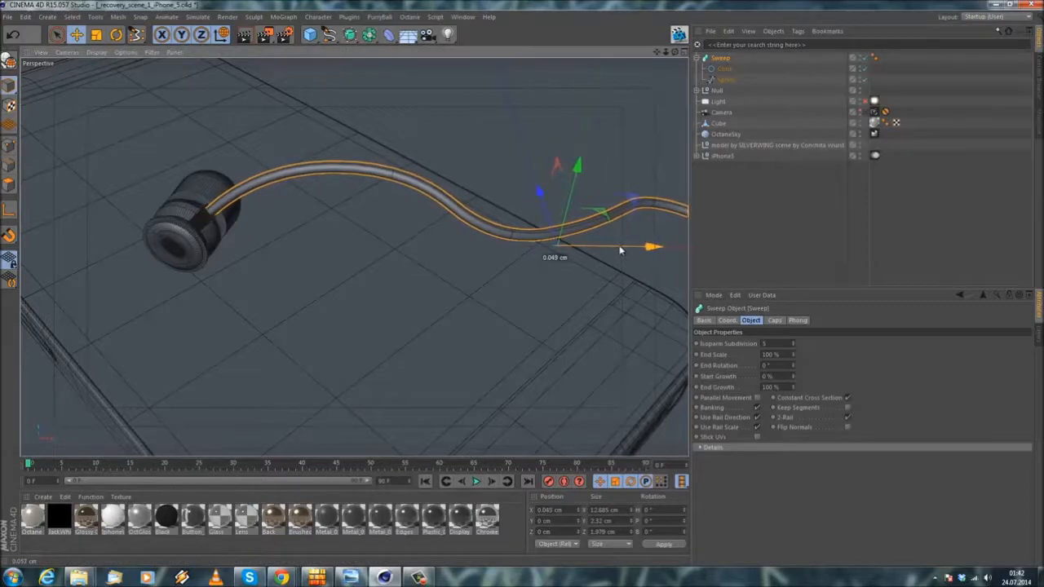
Step: Examine from low side angles how the cable runs above the phone, past its edge and down to the ground
right_click_drag(643, 198, 583, 196, "alt")
left_click_drag(568, 207, 569, 271, "alt")
middle_click_drag(568, 271, 354, 256, "alt")
right_click_drag(354, 256, 547, 239, "alt")
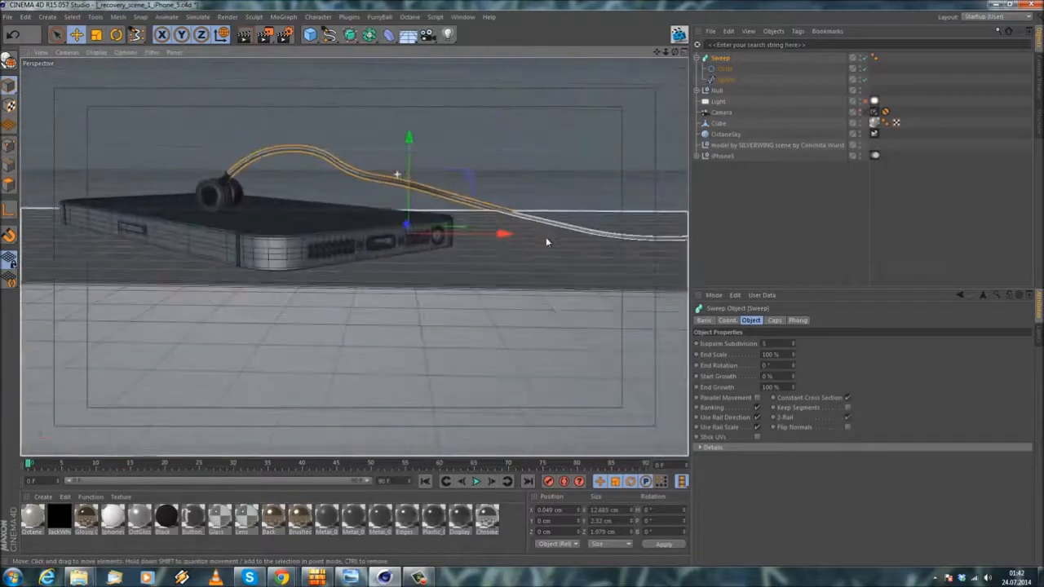
left_click_drag(547, 239, 548, 235, "alt")
middle_click_drag(548, 234, 521, 183, "alt")
right_click_drag(521, 183, 325, 238, "alt")
left_click_drag(313, 245, 321, 224, "alt")
middle_click_drag(354, 257, 628, 238, "alt")
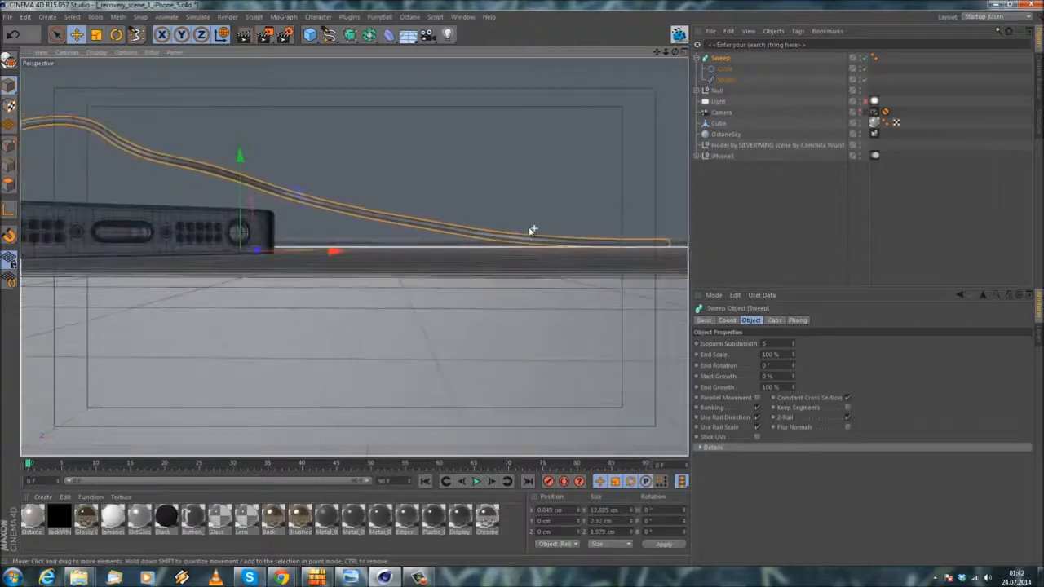
right_click_drag(532, 232, 468, 254, "alt")
left_click_drag(469, 253, 467, 250, "alt")
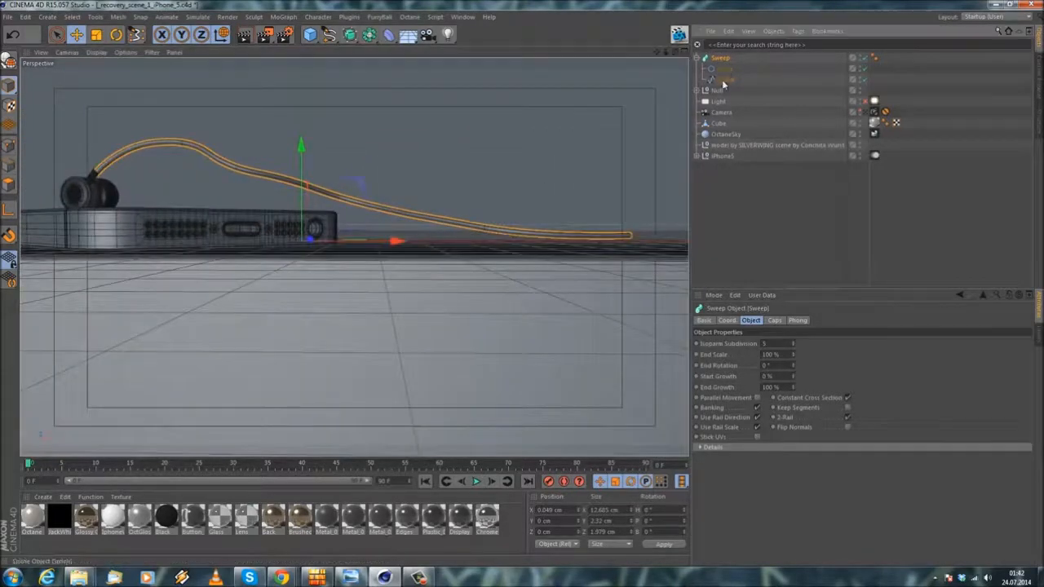
left_click(724, 81)
key("ctrl+a")
left_click_drag(493, 174, 430, 233, "alt")
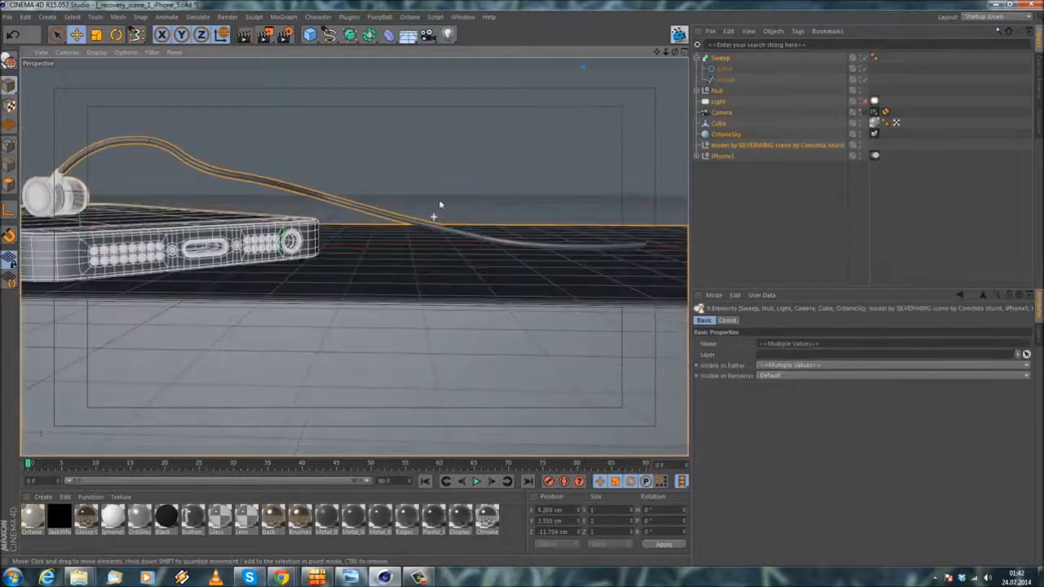
left_click(723, 80)
key("ctrl+a")
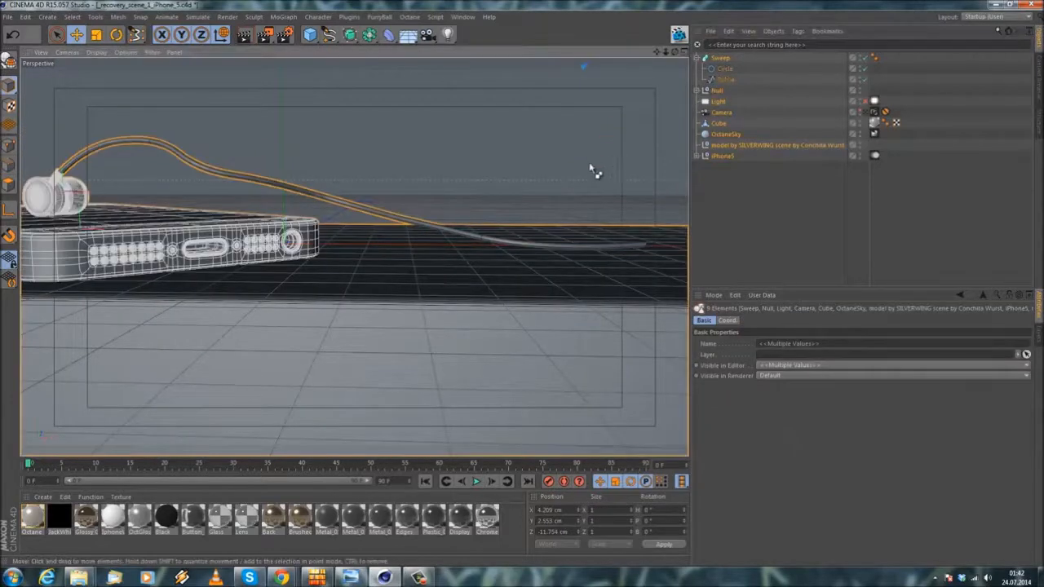
Step: In point mode, lower the cable spline's point near the phone's edge to about Y 0.63 cm so the cable rests on the phone
left_click(722, 80)
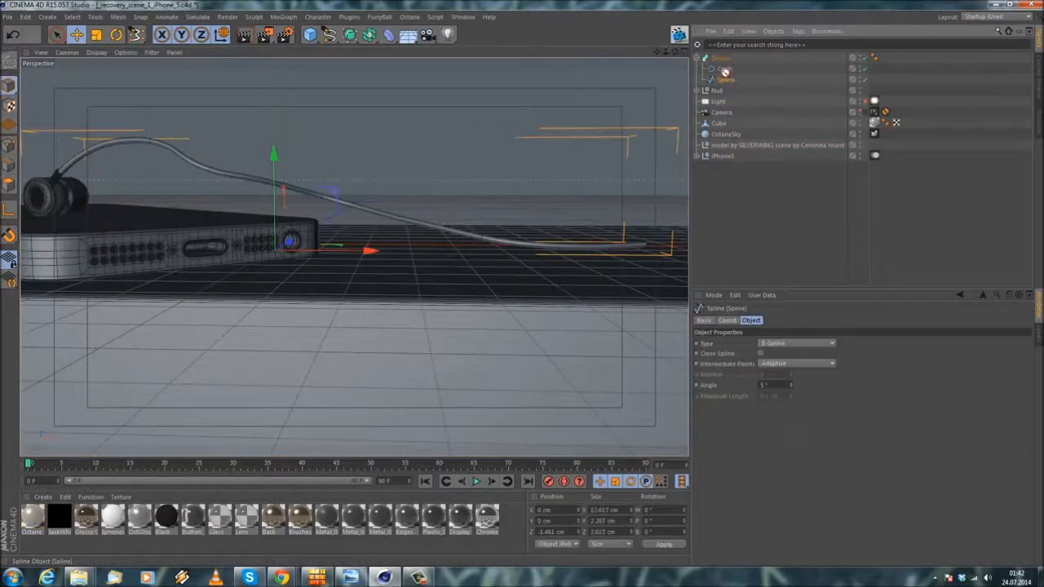
left_click(9, 147)
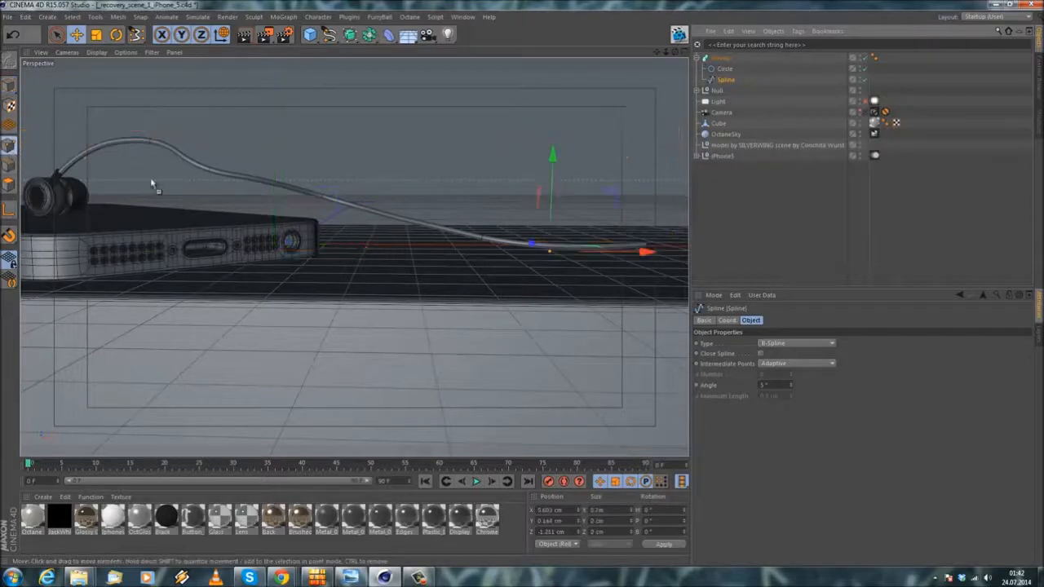
key("ctrl+a")
scroll(463, 213, "up", 1)
left_click_drag(463, 249, 459, 238, "alt")
middle_click_drag(379, 230, 458, 249, "alt")
left_click(318, 193)
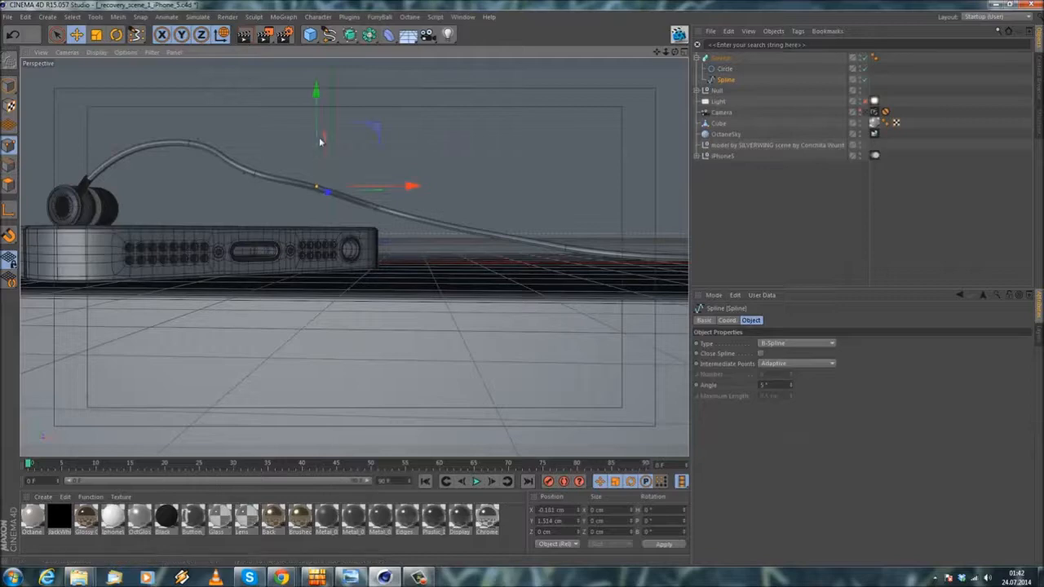
left_click_drag(319, 137, 310, 186)
mouse_move(310, 221)
left_mouse_down("alt")
mouse_move(310, 239)
mouse_move(310, 223)
left_mouse_up("alt")
middle_click_drag(366, 241, 361, 263, "alt")
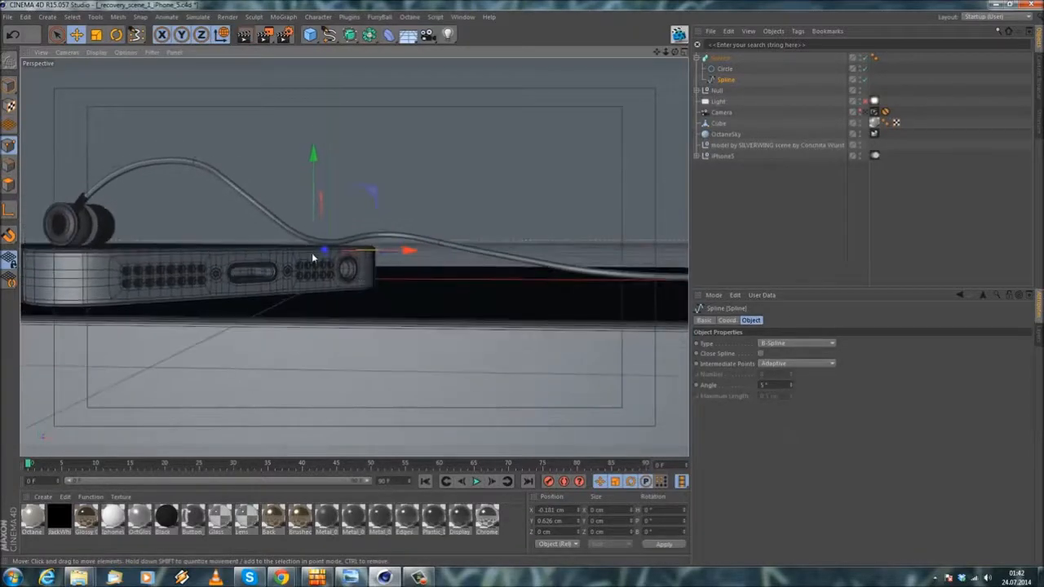
Step: Lower the cable spline's point past the phone and its end point so the cable lies along the ground
left_click_drag(312, 253, 445, 261, "alt")
middle_click_drag(445, 261, 354, 257, "alt")
left_click_drag(354, 257, 384, 234, "alt")
left_click(425, 221)
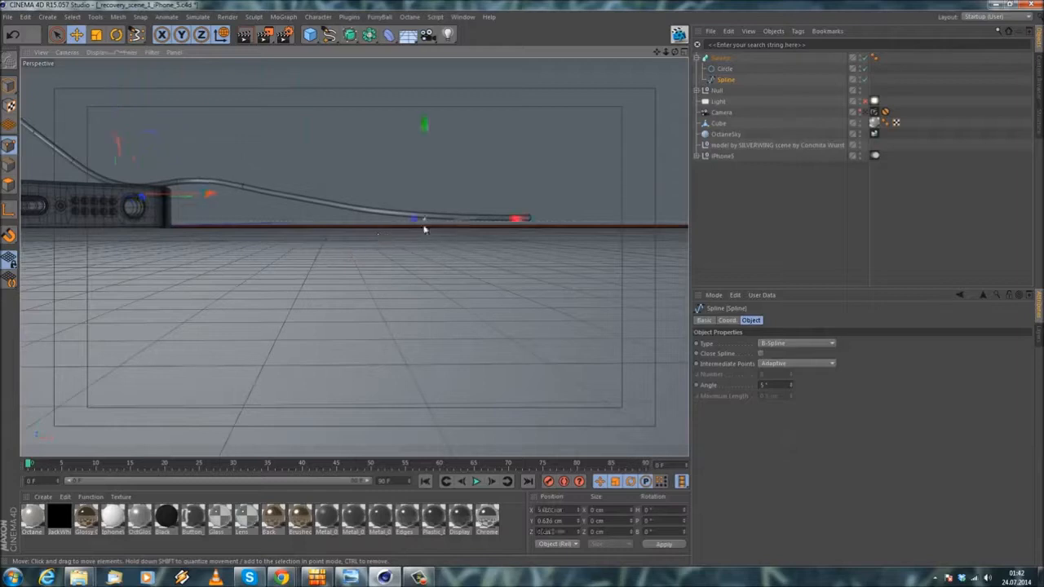
left_click_drag(427, 177, 425, 180)
left_click(529, 220)
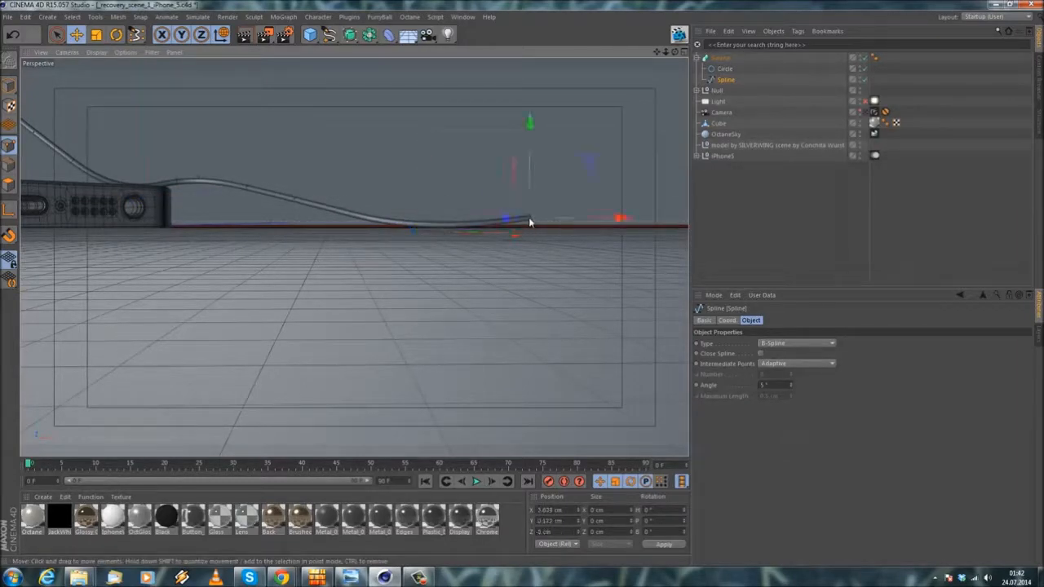
left_click_drag(532, 186, 515, 198)
left_click_drag(480, 221, 443, 236, "alt")
left_click(441, 235)
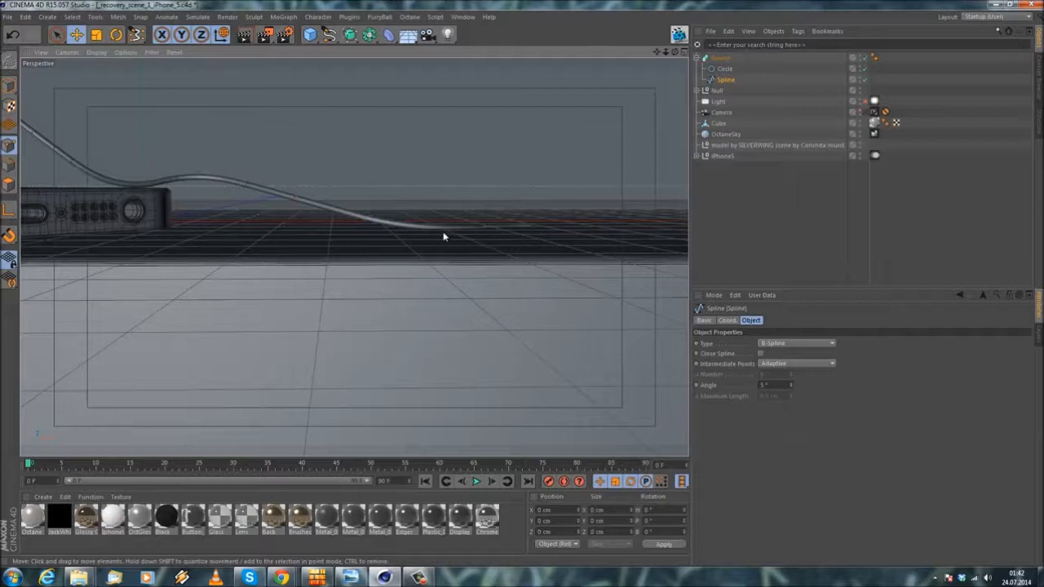
left_click_drag(443, 234, 465, 233, "alt")
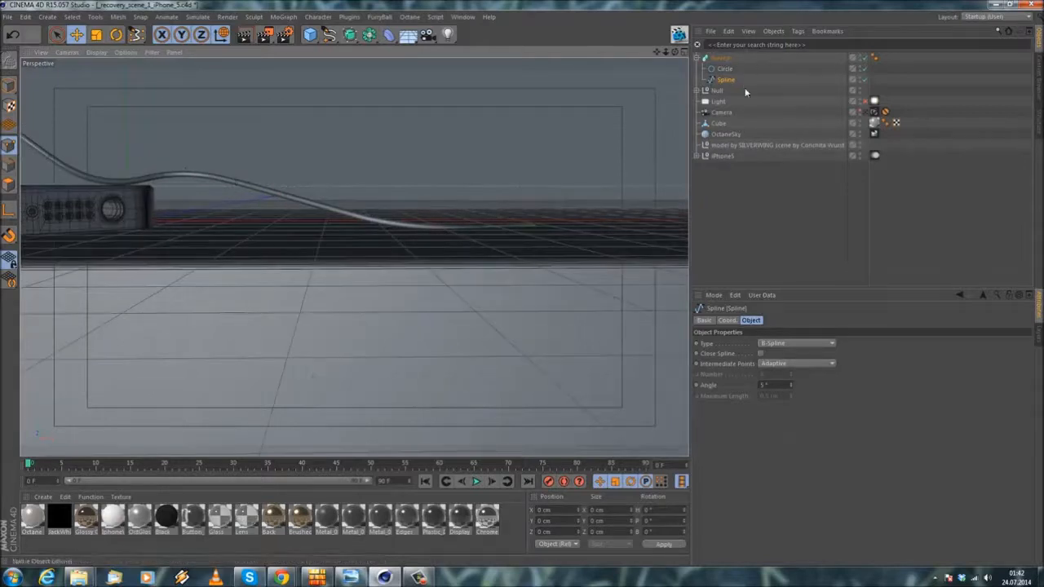
Step: Hide the Cube ground to select the cable's two lowest points, show it again, and raise those points slightly to the ground surface
left_click(861, 123)
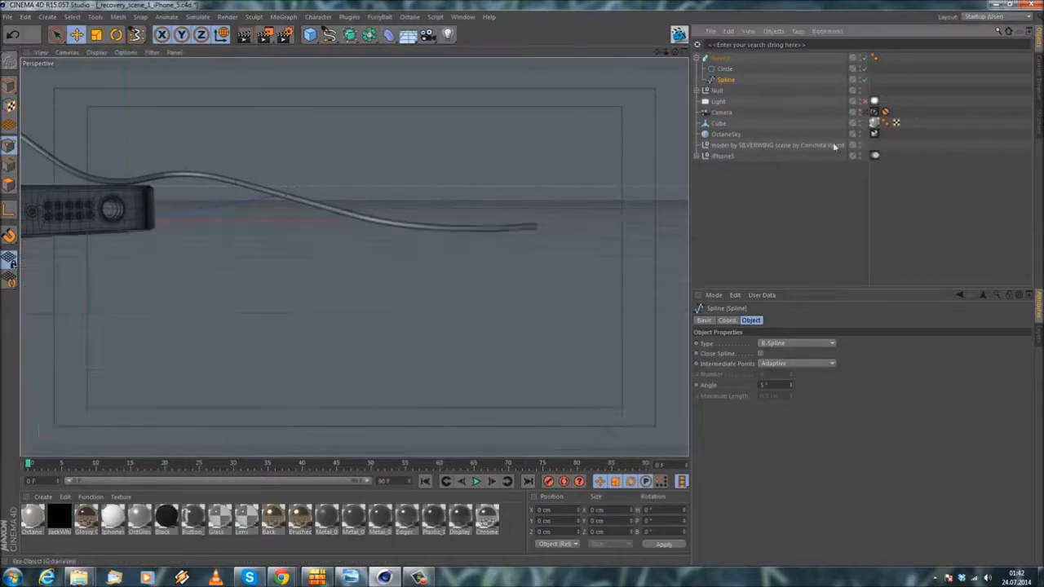
left_click(423, 237)
left_click(535, 231, "shift")
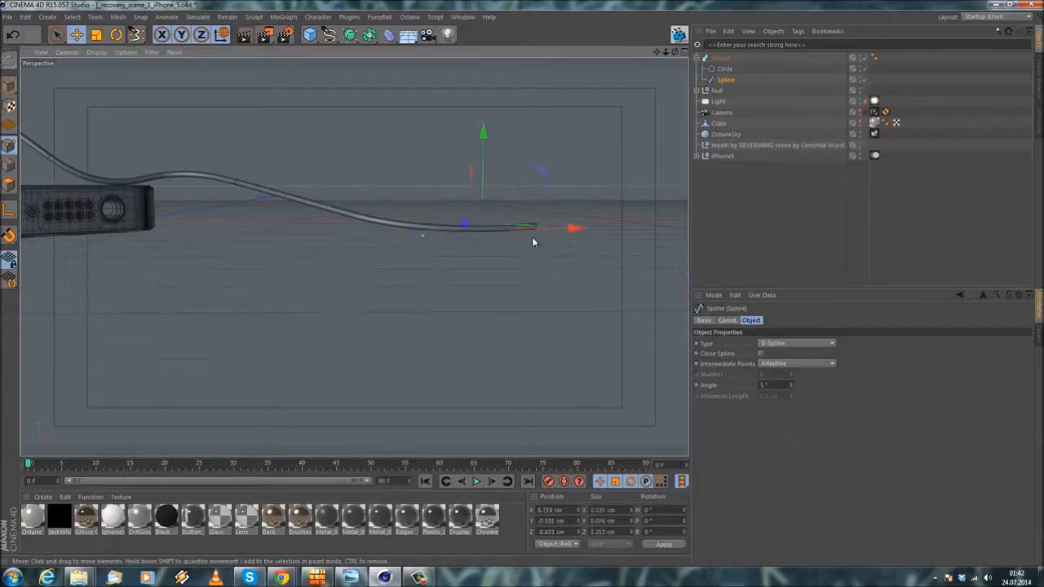
left_click(861, 123)
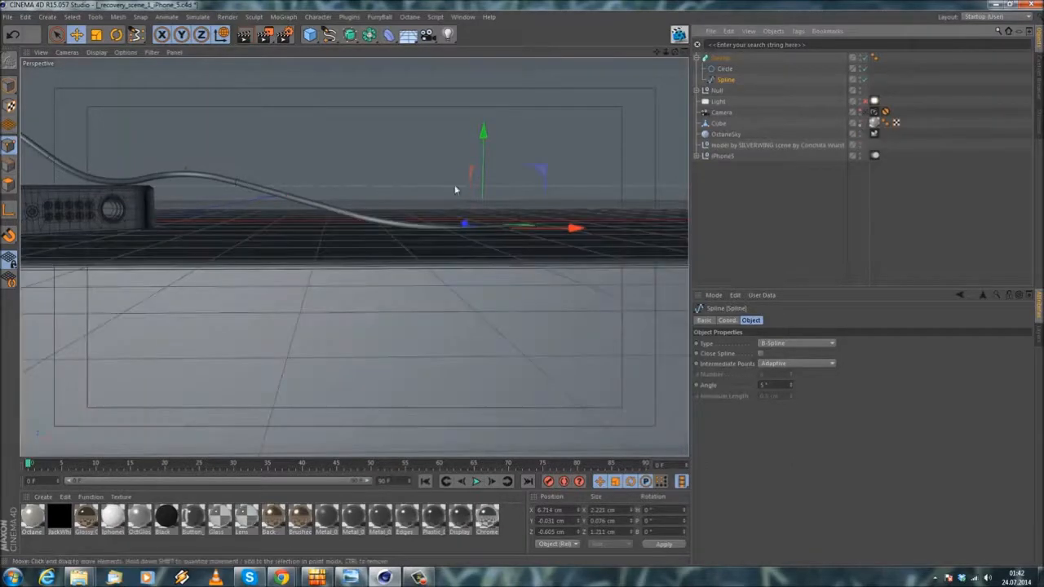
left_click_drag(483, 172, 482, 168)
left_click_drag(263, 217, 305, 217, "alt")
middle_click_drag(305, 217, 482, 196, "alt")
left_click_drag(481, 195, 368, 222, "alt")
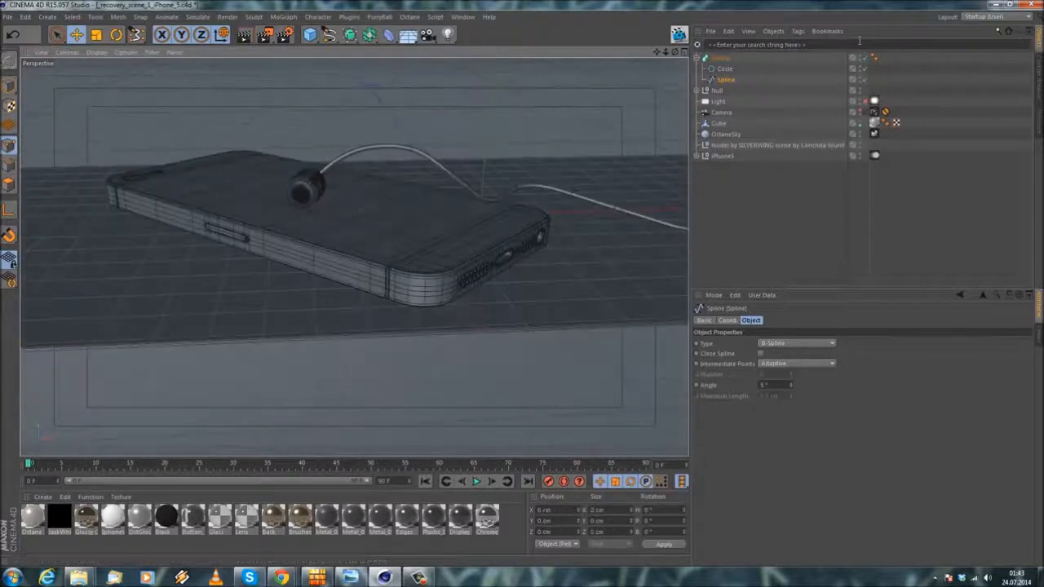
Step: Check the cable through the scene camera and extend the cable spline's end point to about X 12.4 cm
left_click(866, 113)
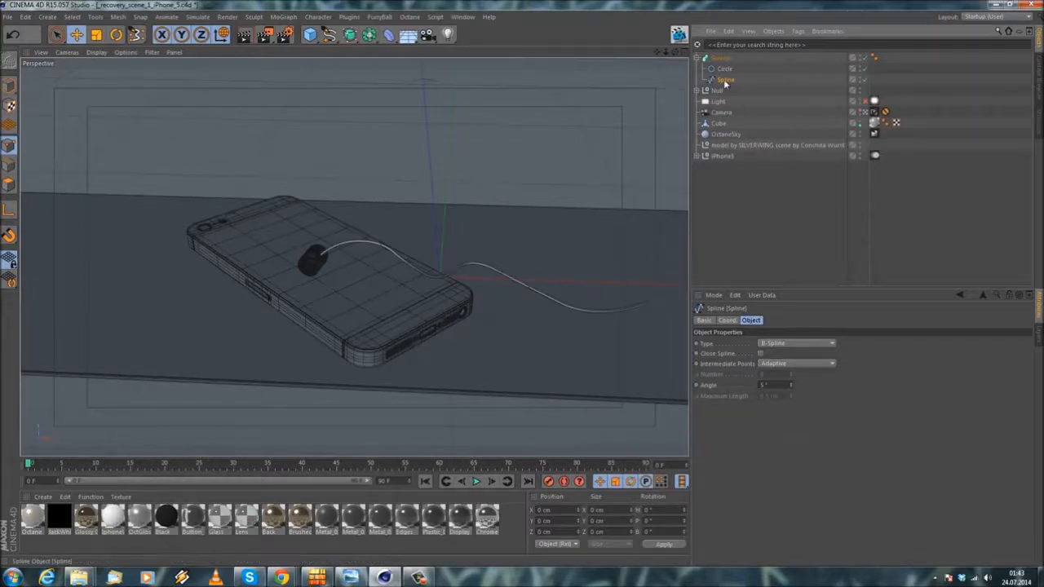
left_click(865, 113)
left_click_drag(337, 229, 236, 179, "alt")
middle_click_drag(572, 250, 323, 244, "alt")
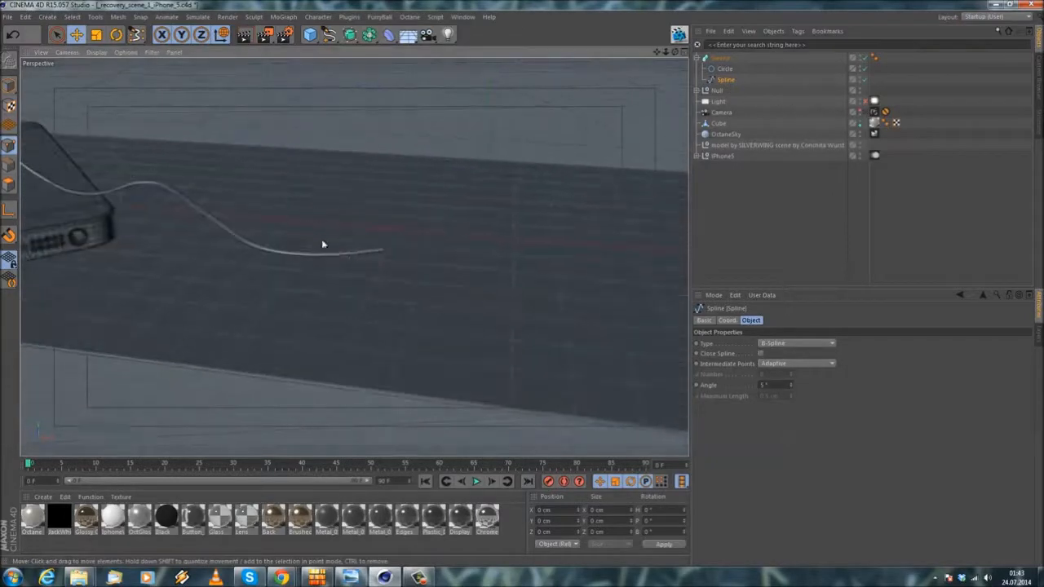
scroll(323, 244, "up", 2)
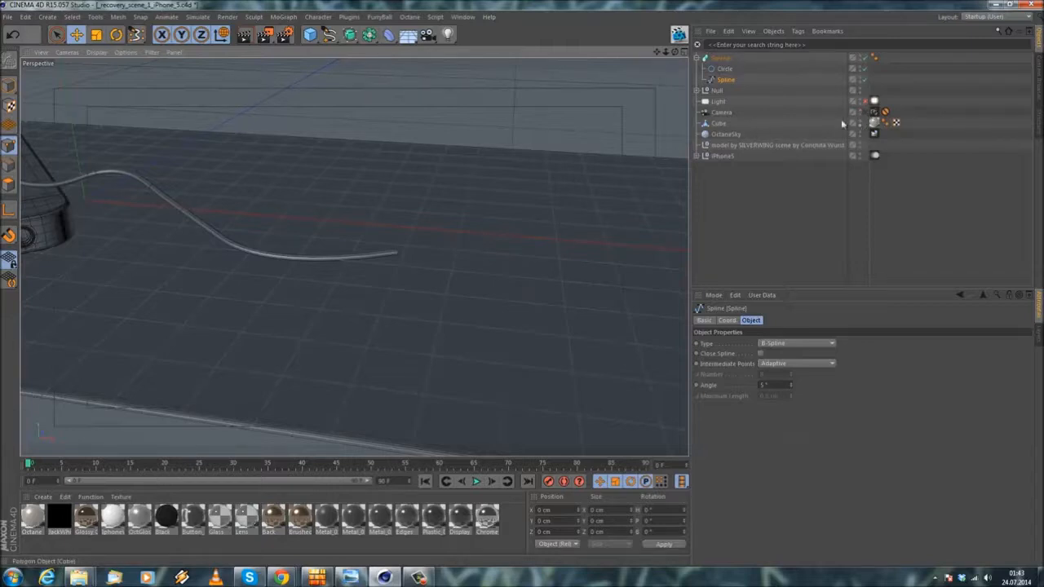
left_click(724, 81)
left_click(8, 145)
left_click(399, 257)
left_click_drag(465, 261, 523, 282)
left_click_drag(310, 257, 310, 354, "alt")
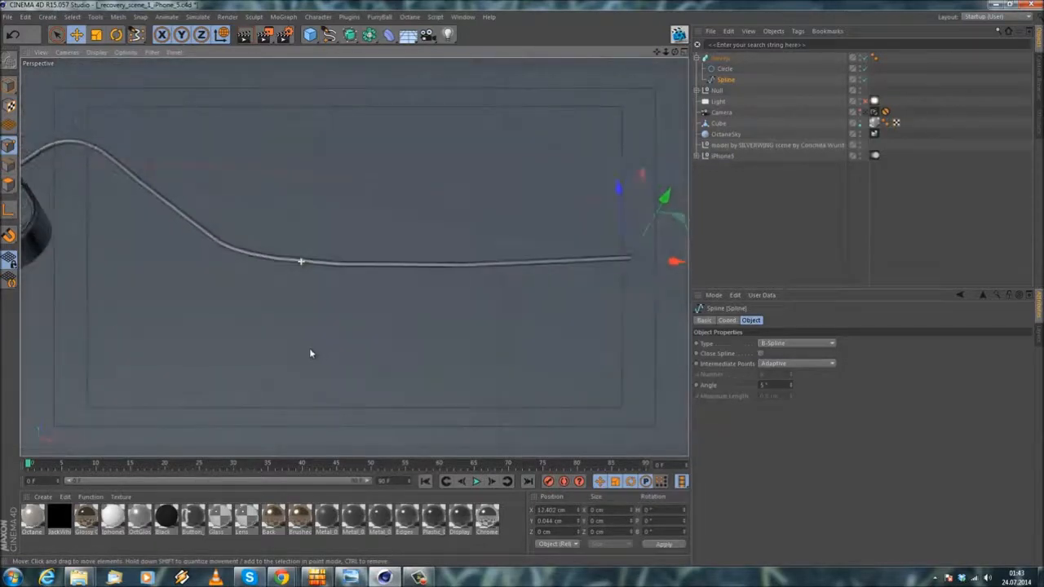
Step: Nudge the cable's ground bend point, add a spline point beyond it, and move the new point to about X 8.87, Z 1.01 cm
left_click(276, 261)
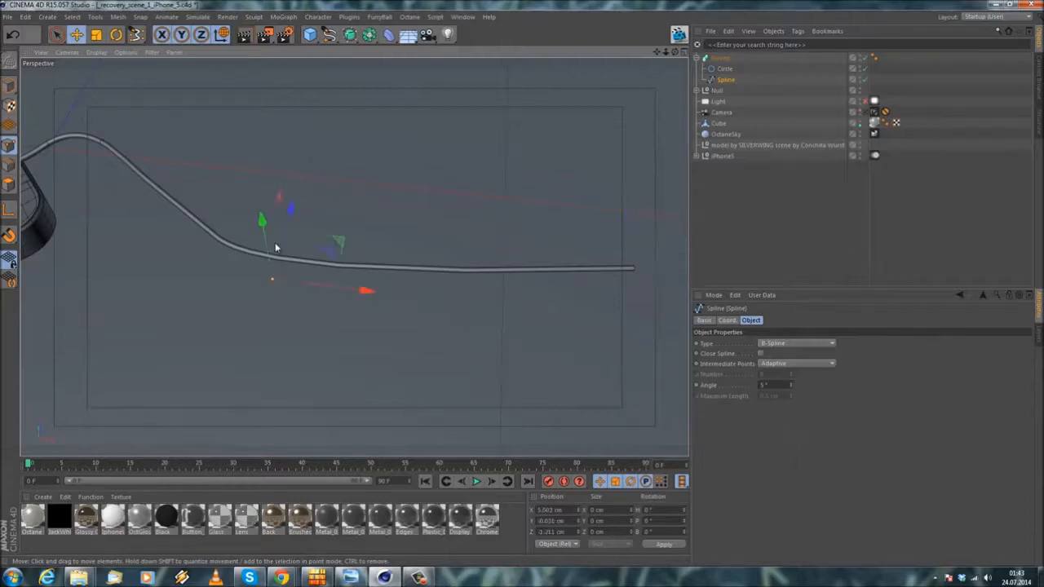
mouse_move(279, 242)
left_mouse_down()
mouse_move(287, 215)
mouse_move(285, 235)
left_mouse_up()
right_click(445, 255)
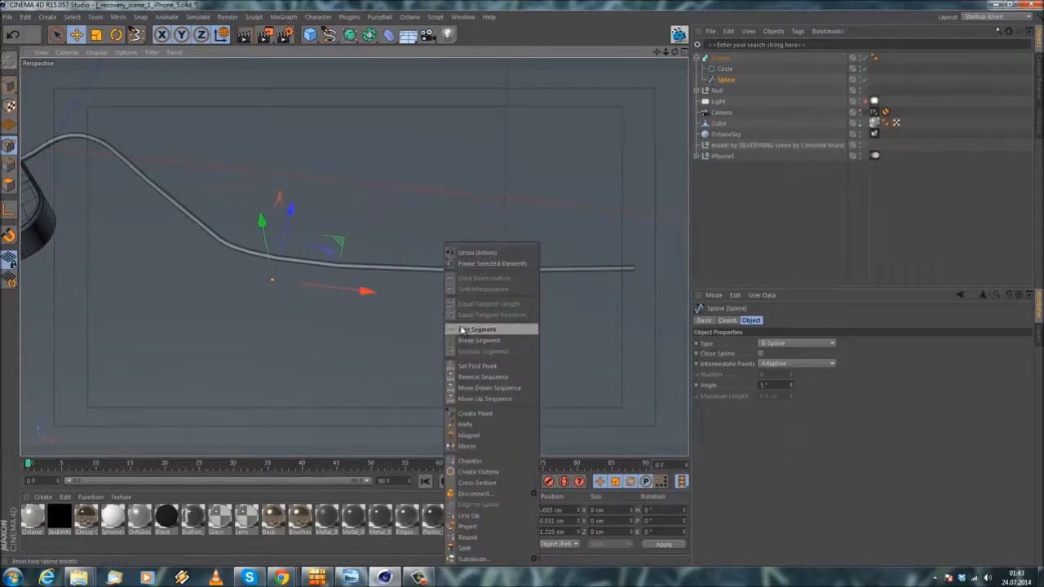
left_click(483, 414)
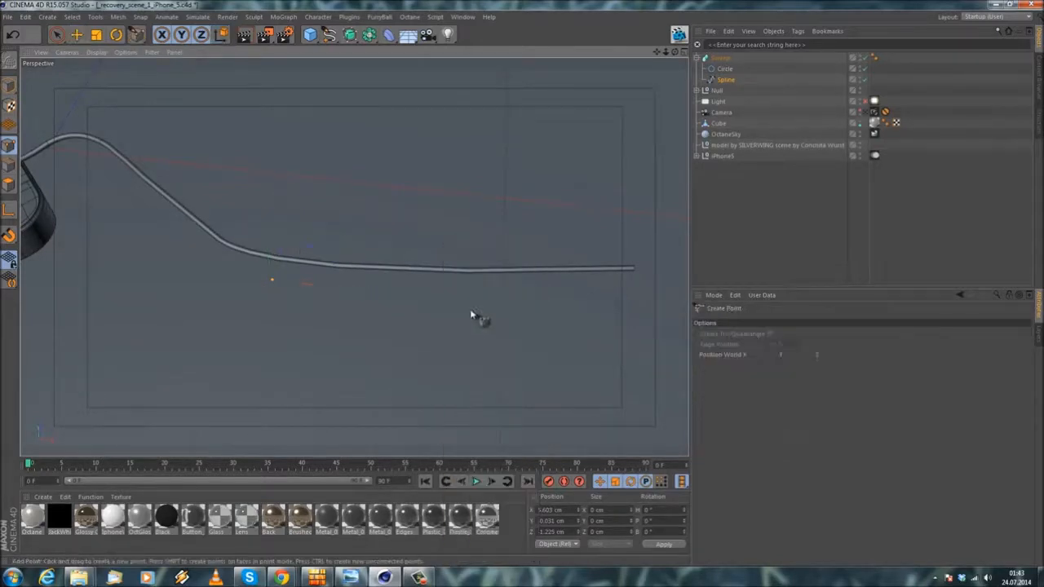
key("e")
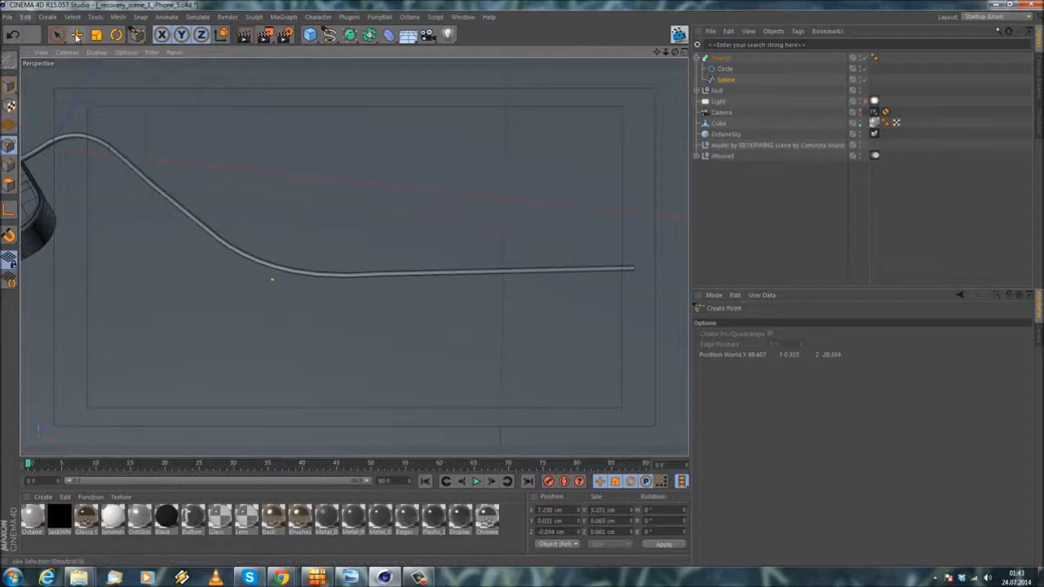
left_click(447, 272)
left_click_drag(454, 208, 458, 159)
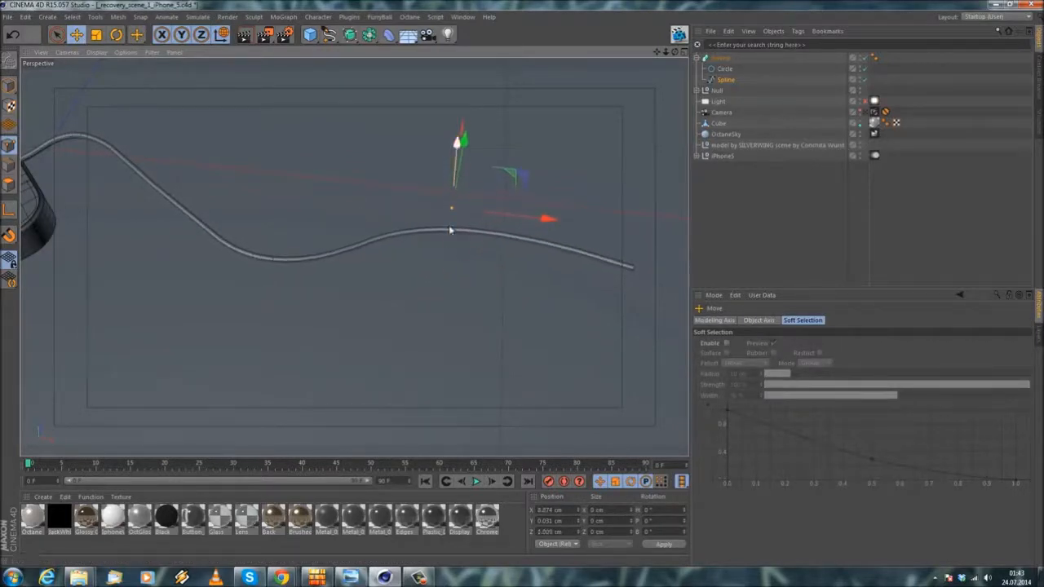
Step: Try different angles for the cable spline's adaptive intermediate points and set the angle to 3°
left_click(725, 80)
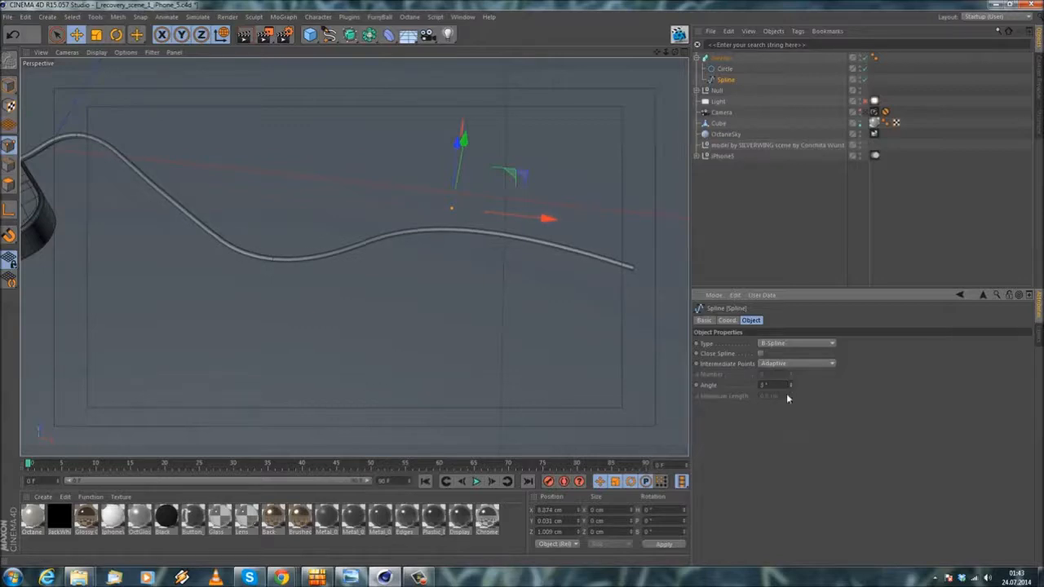
left_click_drag(406, 256, 165, 218, "alt")
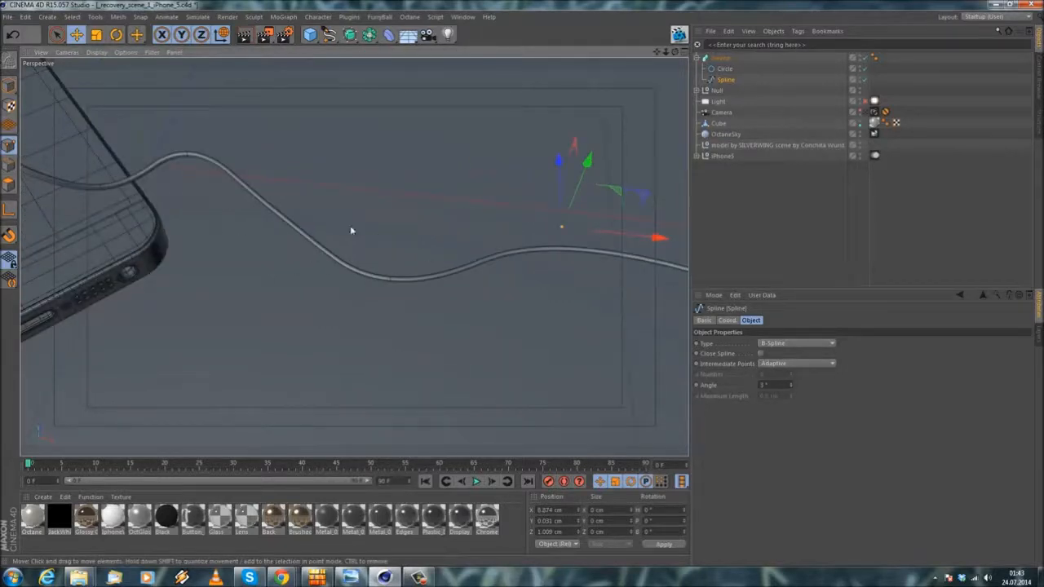
left_click_drag(333, 274, 303, 262, "alt")
left_click_drag(790, 387, 791, 382)
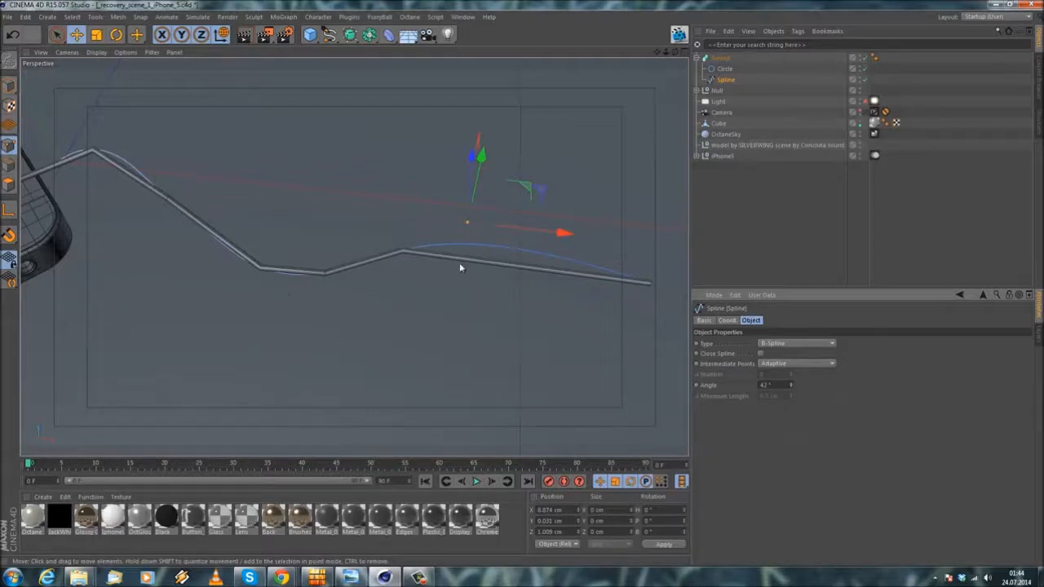
left_click_drag(791, 383, 790, 383)
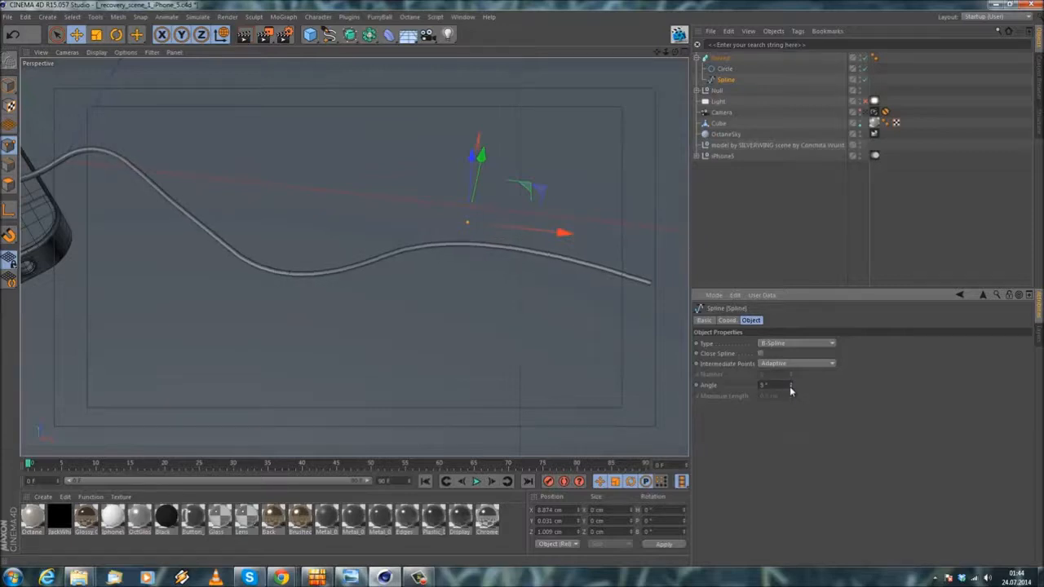
left_click_drag(791, 386, 790, 387)
Step: Examine the cable's path from the earpiece over the phone to the ground, also through the scene camera
middle_click_drag(61, 186, 373, 208, "alt")
scroll(373, 207, "down", 3)
left_click_drag(183, 237, 309, 168, "alt")
scroll(187, 171, "up", 3)
left_click_drag(319, 254, 147, 256, "alt")
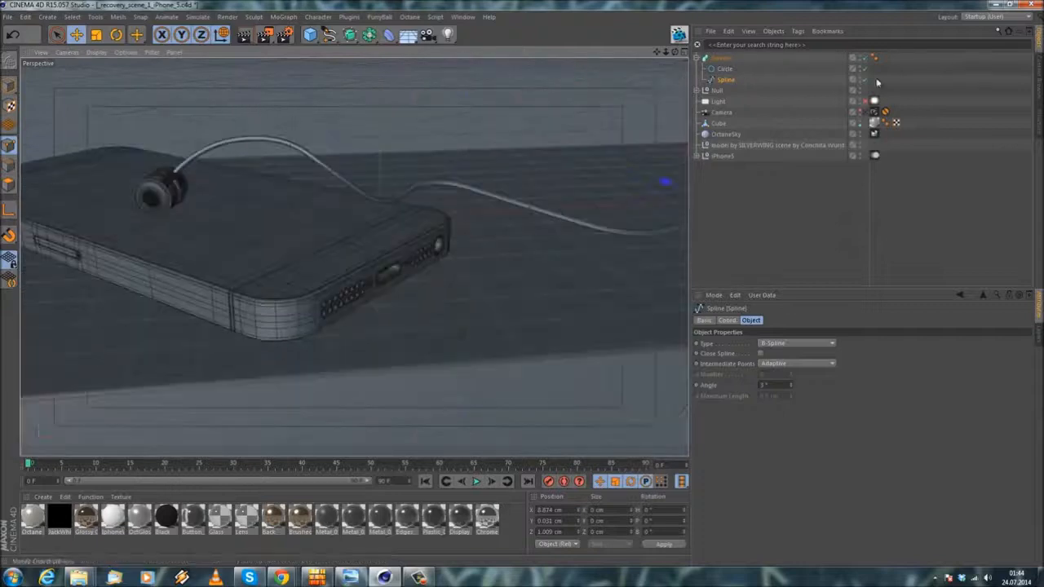
left_click(872, 112)
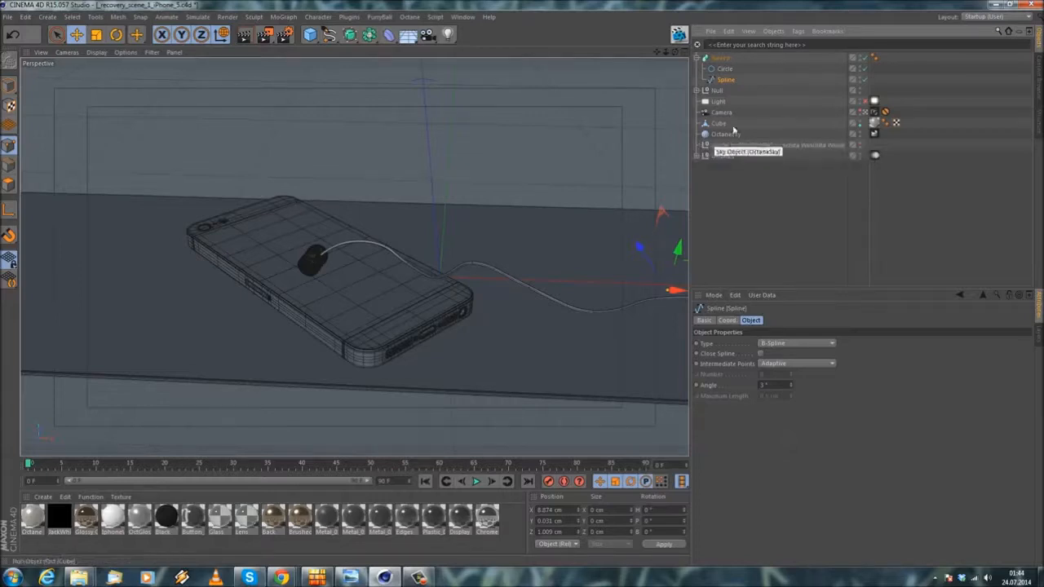
left_click(867, 113)
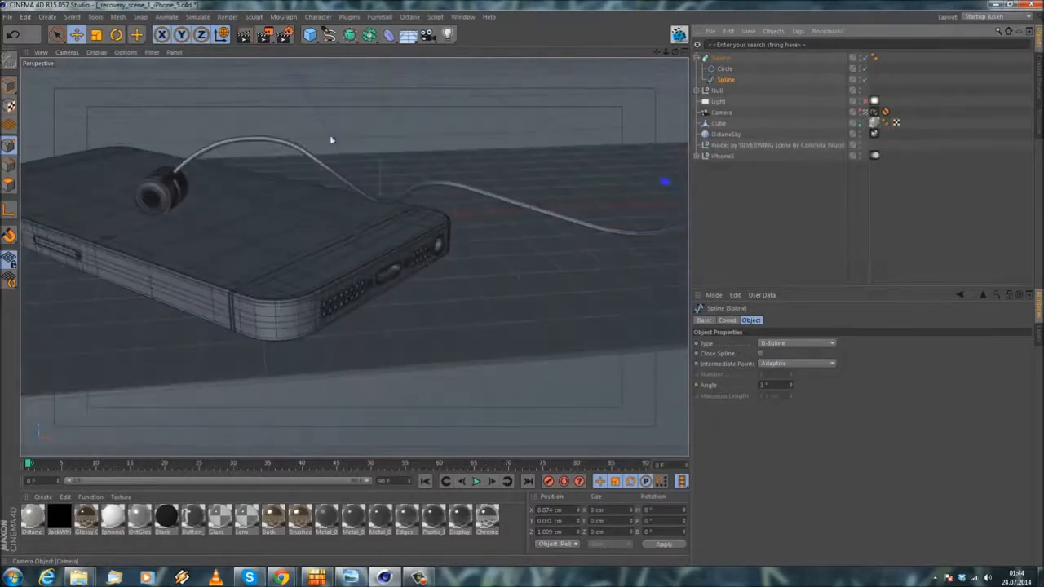
scroll(188, 186, "up", 3)
middle_click_drag(200, 178, 219, 213, "alt")
scroll(221, 214, "down", 3)
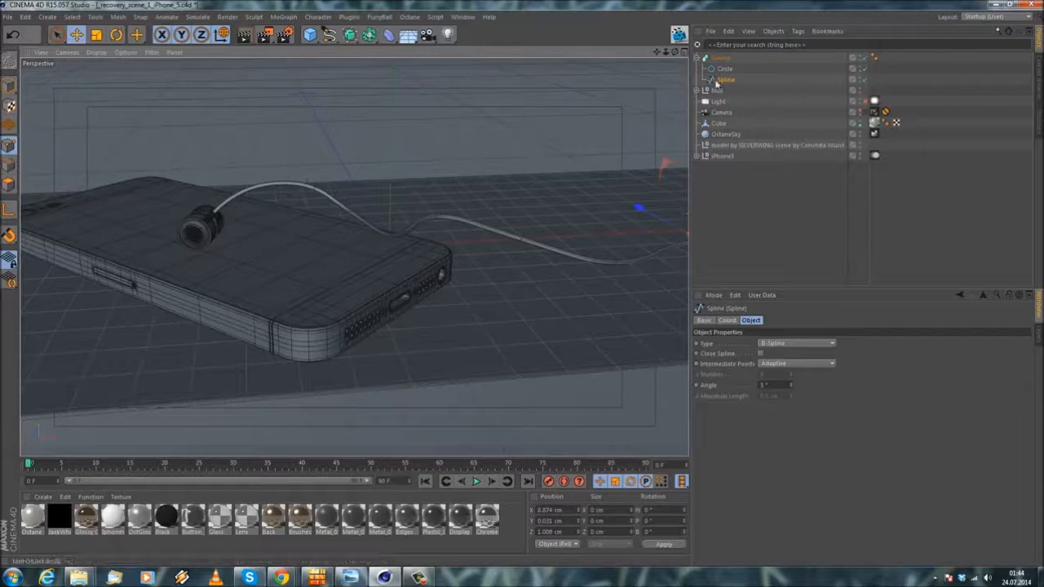
Step: Collapse the Sweep hierarchy, duplicate the earpiece's Null, and place the copy beside the first earpiece on the phone
left_click(700, 59)
left_click(706, 70)
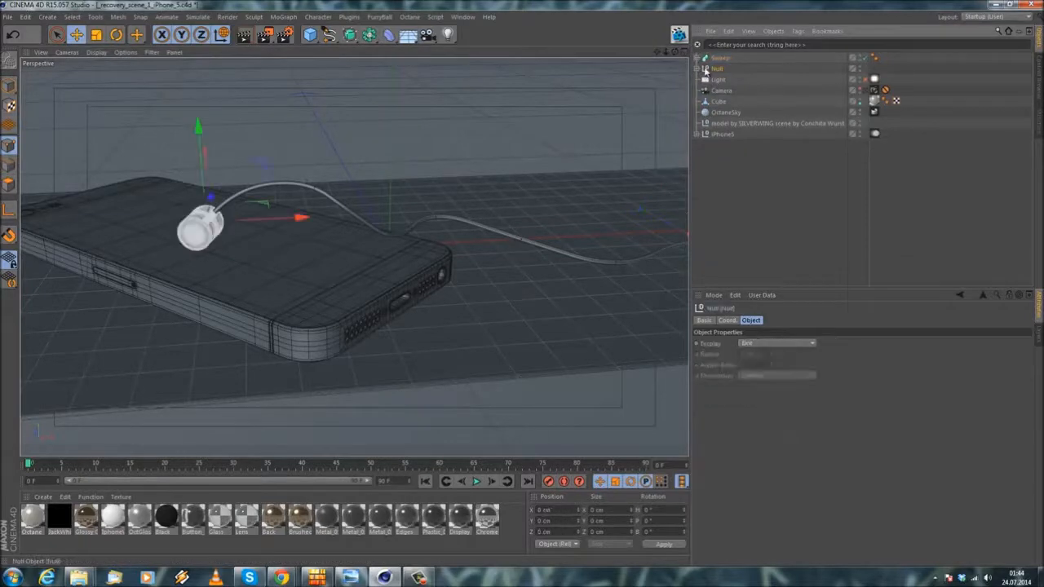
left_click_drag(716, 65, 717, 63, "ctrl")
scroll(203, 164, "up", 2)
left_click_drag(285, 232, 100, 78)
scroll(296, 235, "up", 2)
Step: Reorient only the rotation axes of the copied earpiece Null to line up with the earpiece's own direction
key("r")
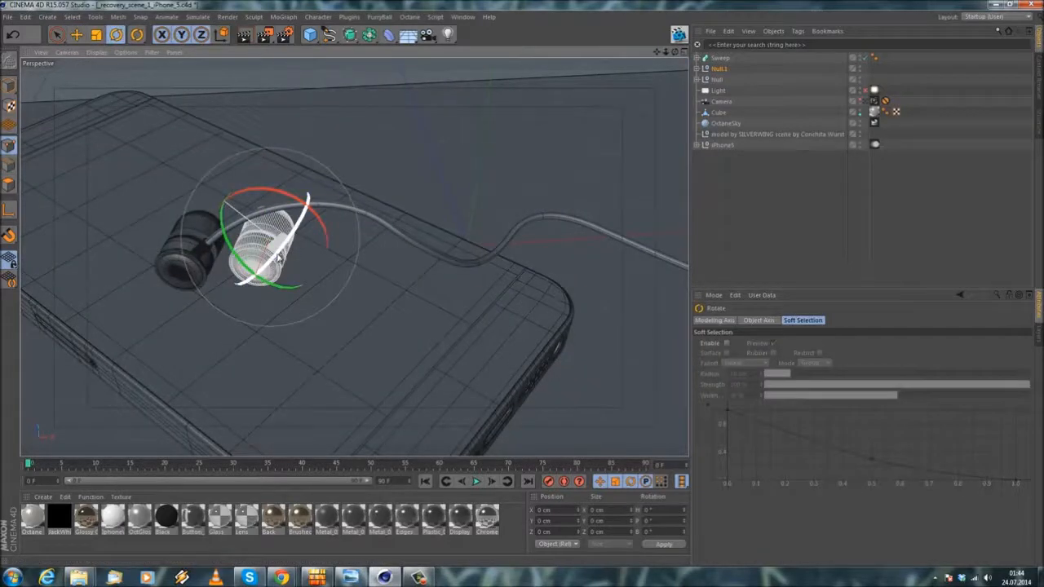
left_click_drag(279, 284, 336, 201, "alt")
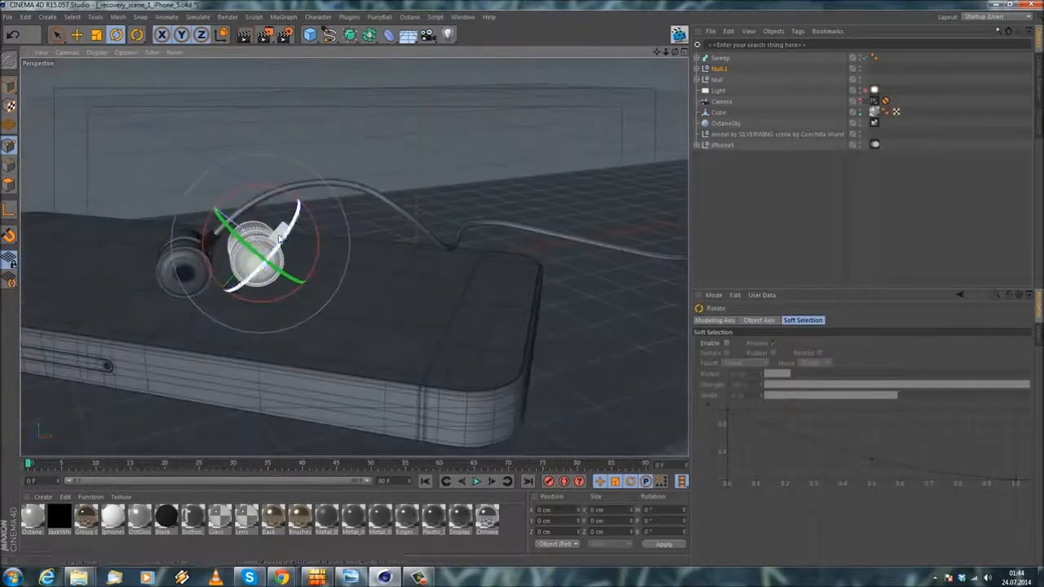
scroll(271, 266, "up", 1)
left_click_drag(274, 270, 265, 295, "alt")
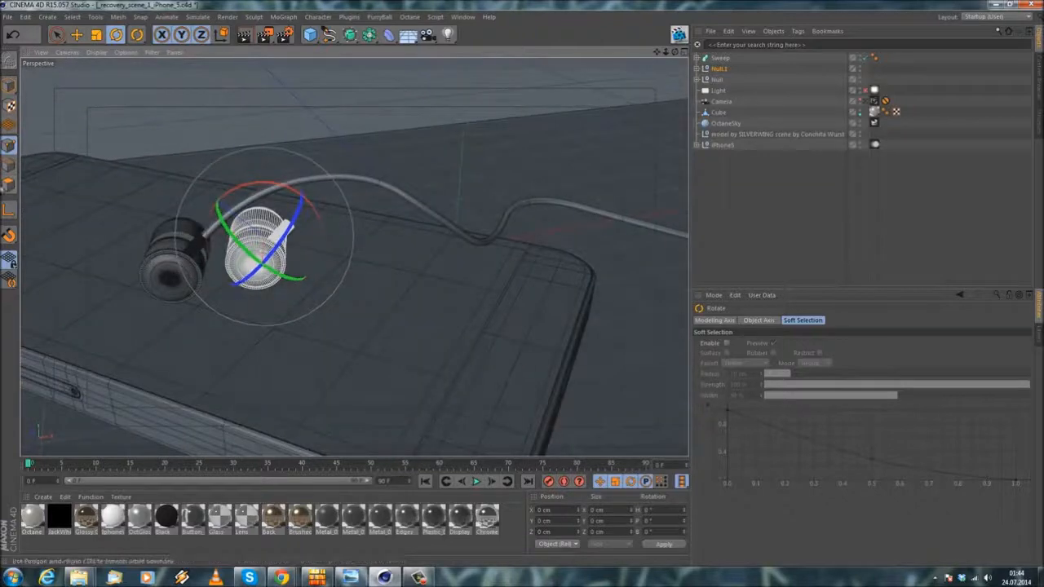
left_click_drag(187, 189, 249, 195, "alt")
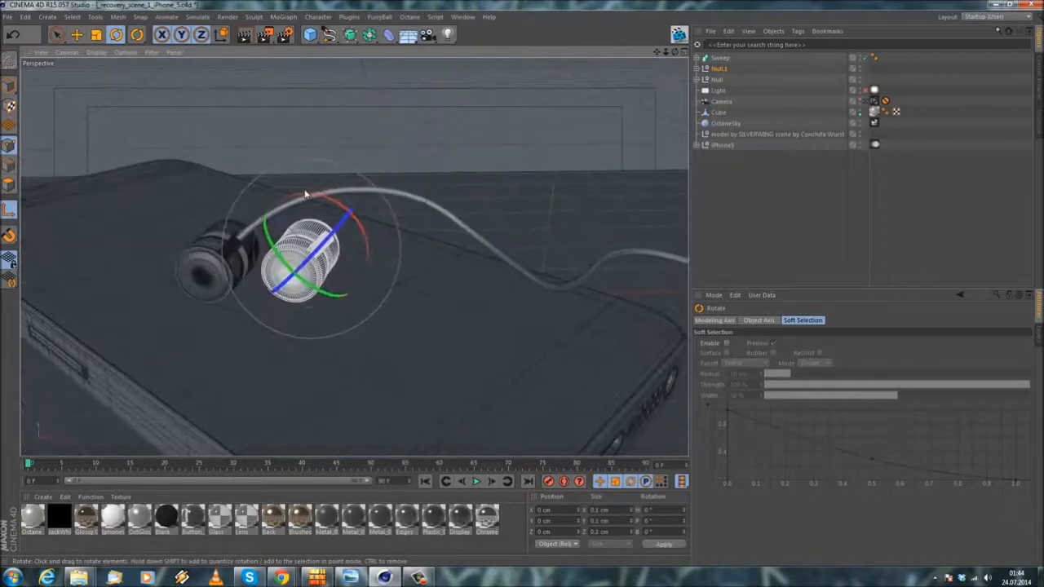
left_click(9, 211)
left_click_drag(315, 197, 290, 186)
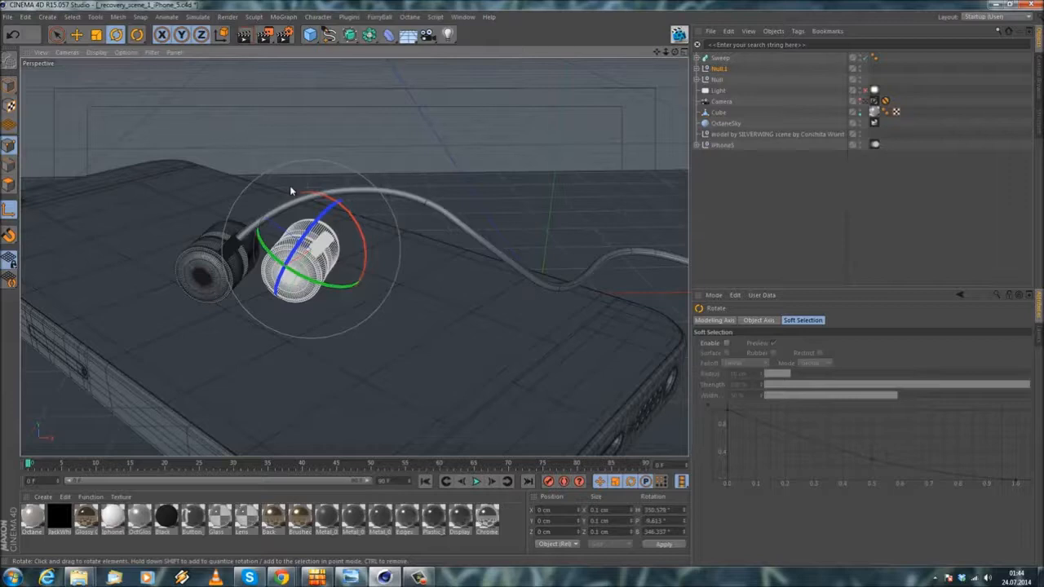
left_click_drag(289, 185, 259, 185)
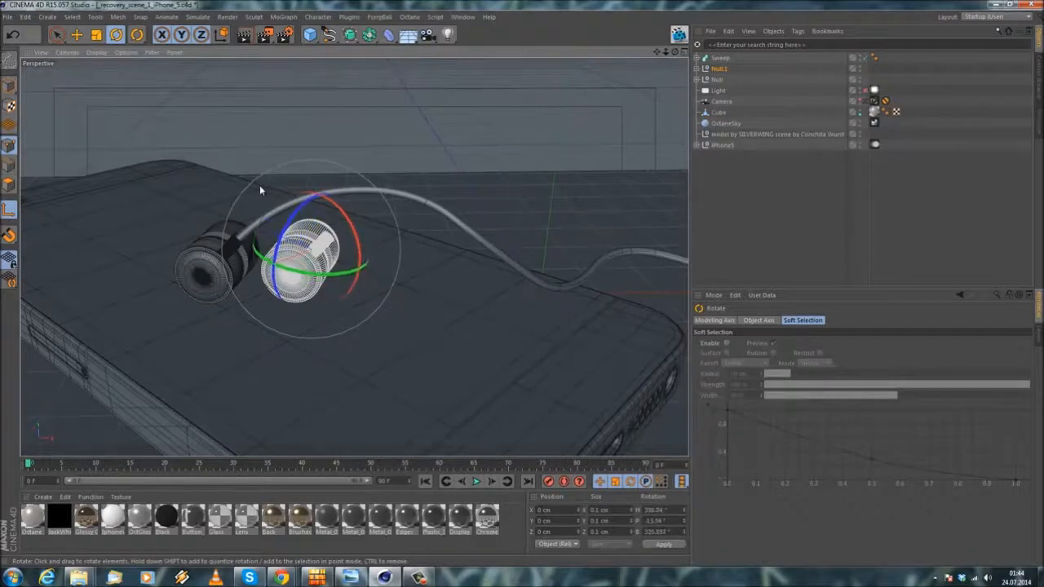
Step: Rotate the copied earpiece around its length so its stem points sideways, away from the first earpiece
left_click_drag(281, 233, 362, 215, "alt")
left_click_drag(276, 200, 268, 205)
left_click_drag(262, 270, 259, 308, "alt")
left_click_drag(259, 302, 297, 255, "alt")
left_click_drag(251, 280, 397, 340, "alt")
left_click_drag(258, 266, 255, 251)
left_click_drag(293, 309, 182, 229, "alt")
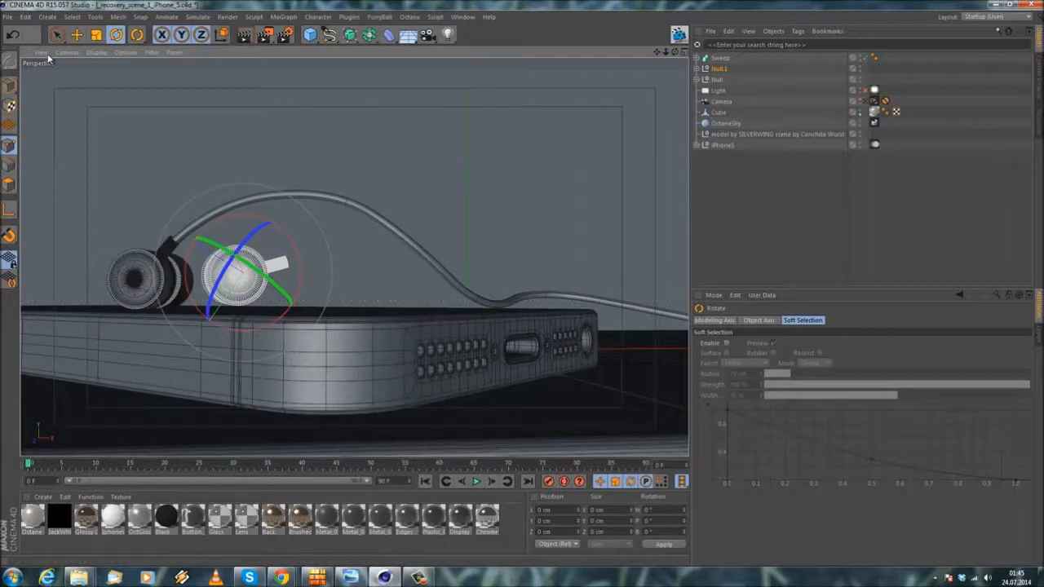
Step: Adjust the copied earpiece's height slightly so it rests on the phone's surface
left_click(76, 34)
left_click_drag(243, 214, 244, 217)
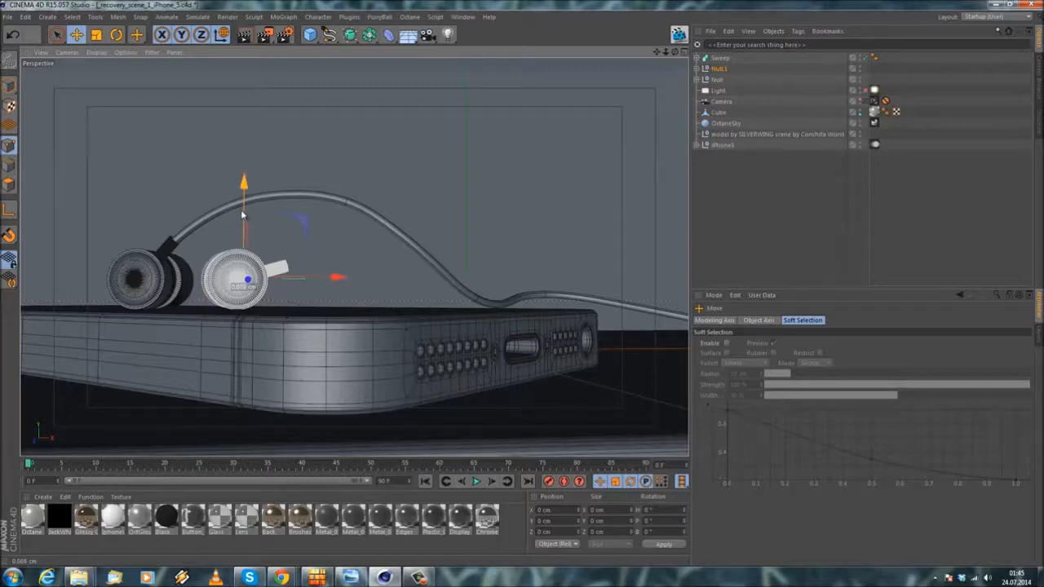
left_click_drag(238, 211, 239, 211)
left_click_drag(195, 175, 256, 249, "alt")
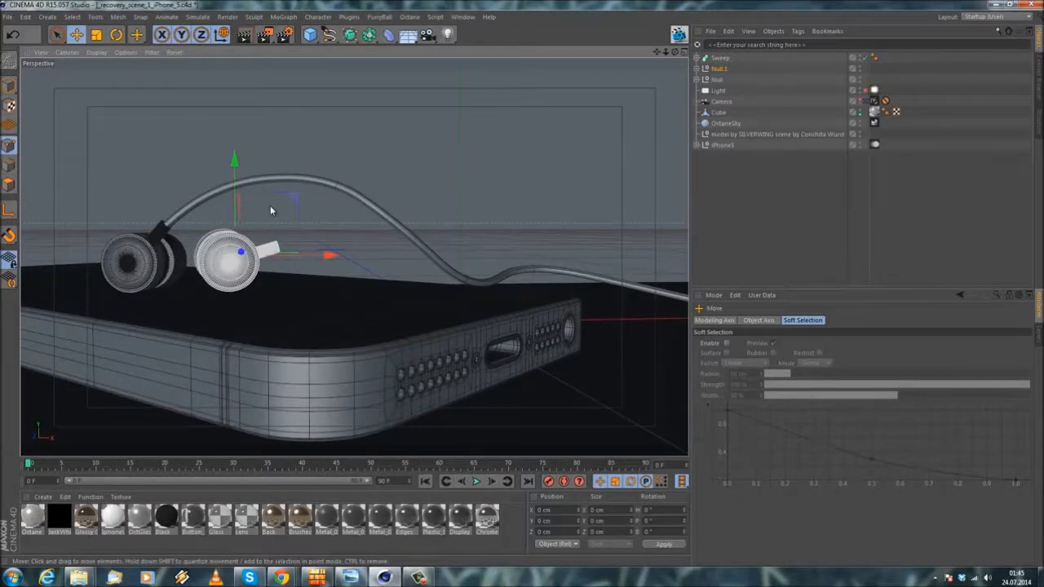
Step: In the front view, begin a B-Spline at the copied earpiece's stem and curve it over the phone toward its edge
middle_click(408, 109)
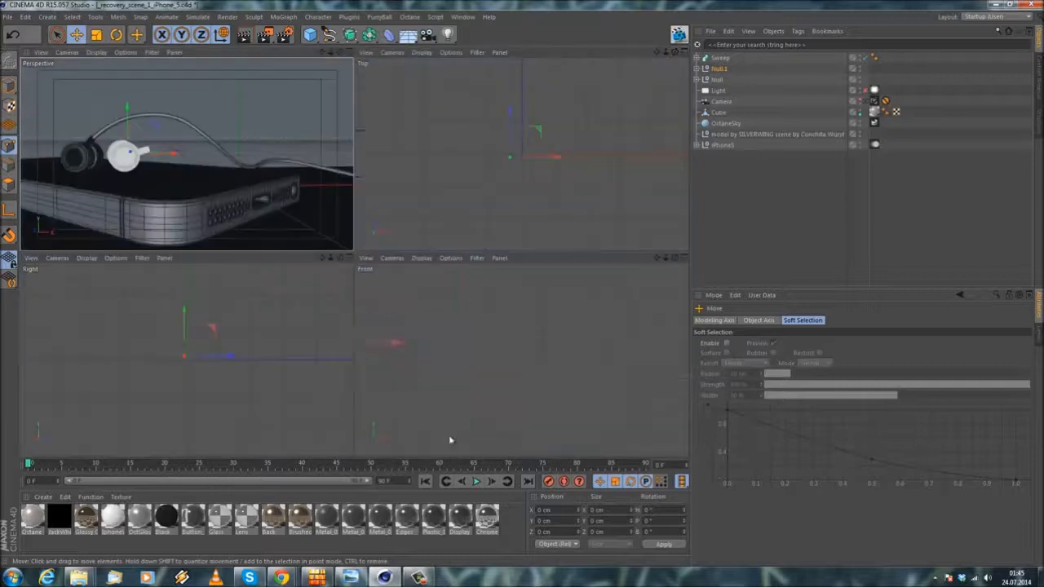
middle_click(505, 371)
scroll(257, 163, "up", 4)
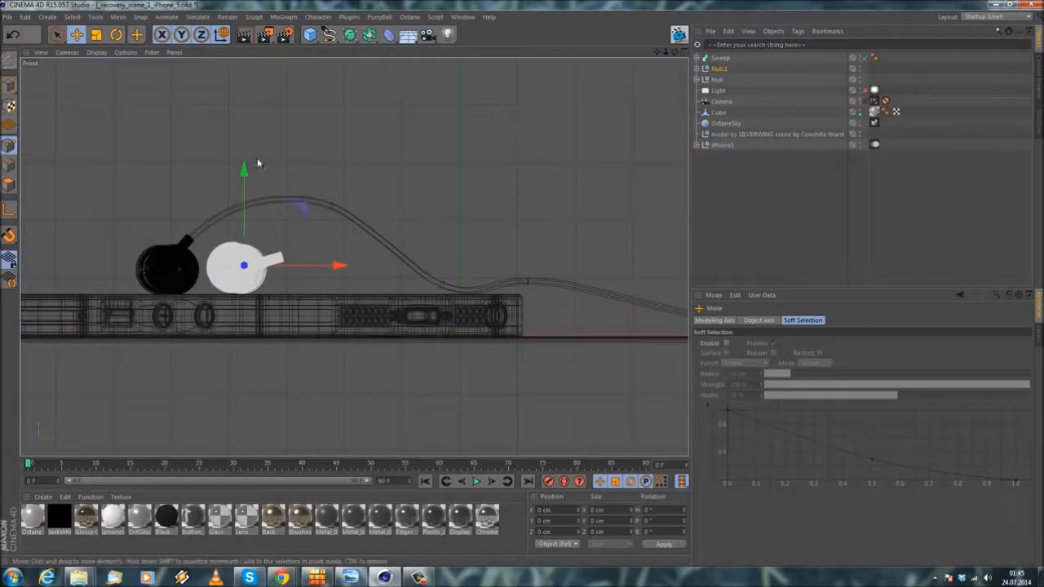
left_click(329, 36)
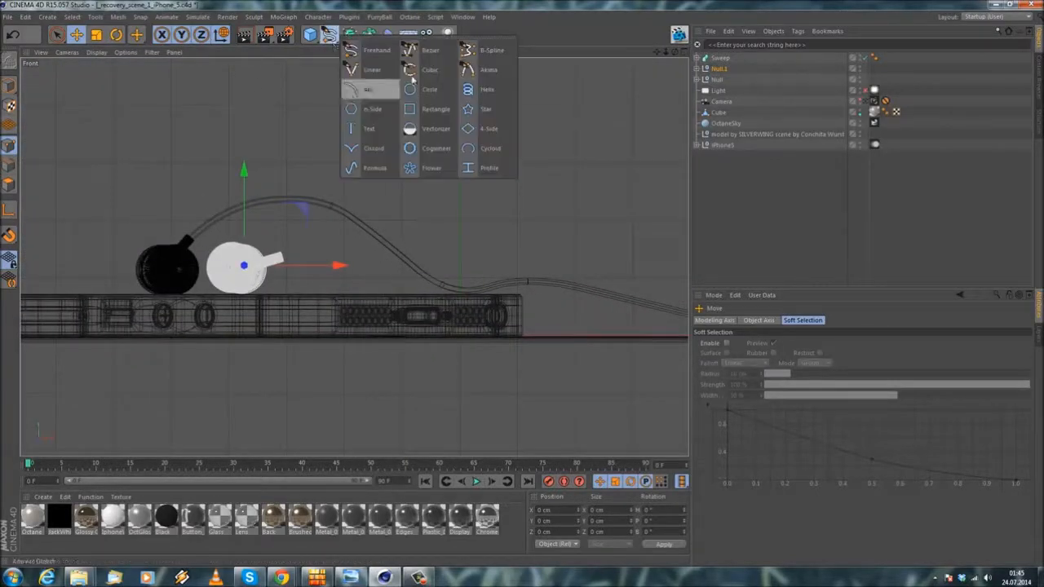
left_click(478, 52)
scroll(327, 286, "up", 3)
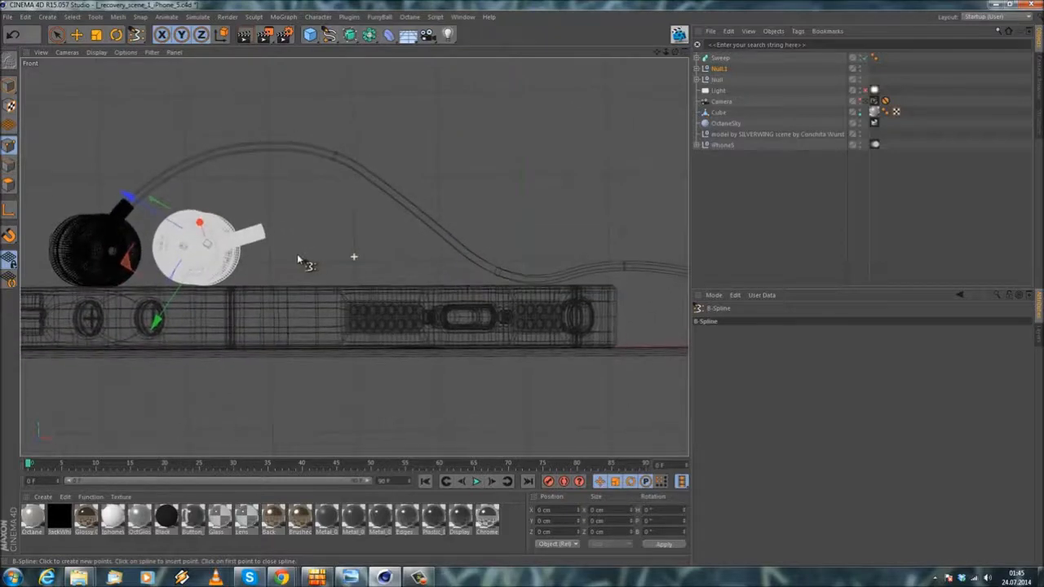
scroll(299, 242, "down", 2)
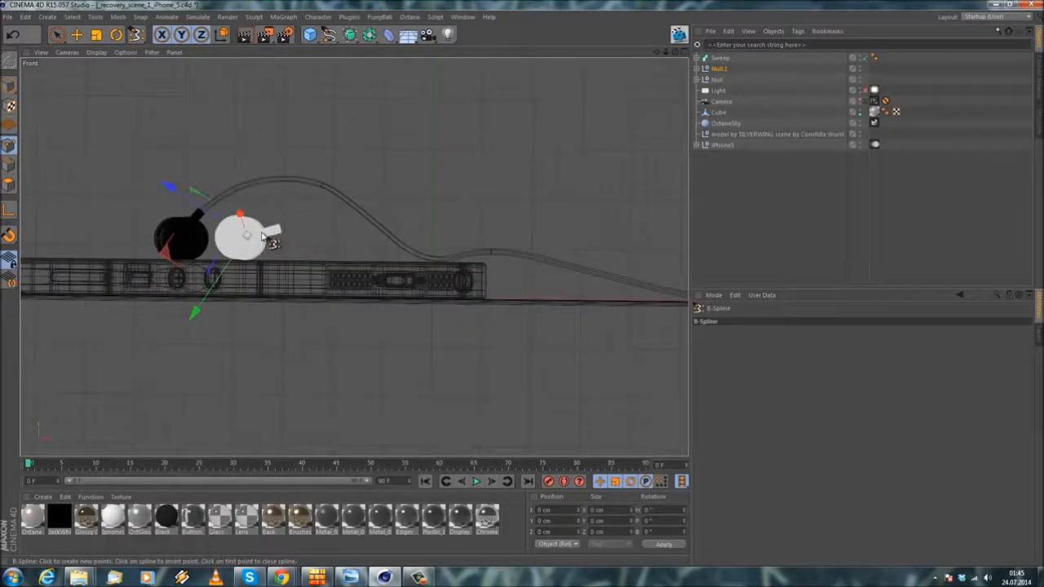
left_click(261, 234)
left_click(304, 221)
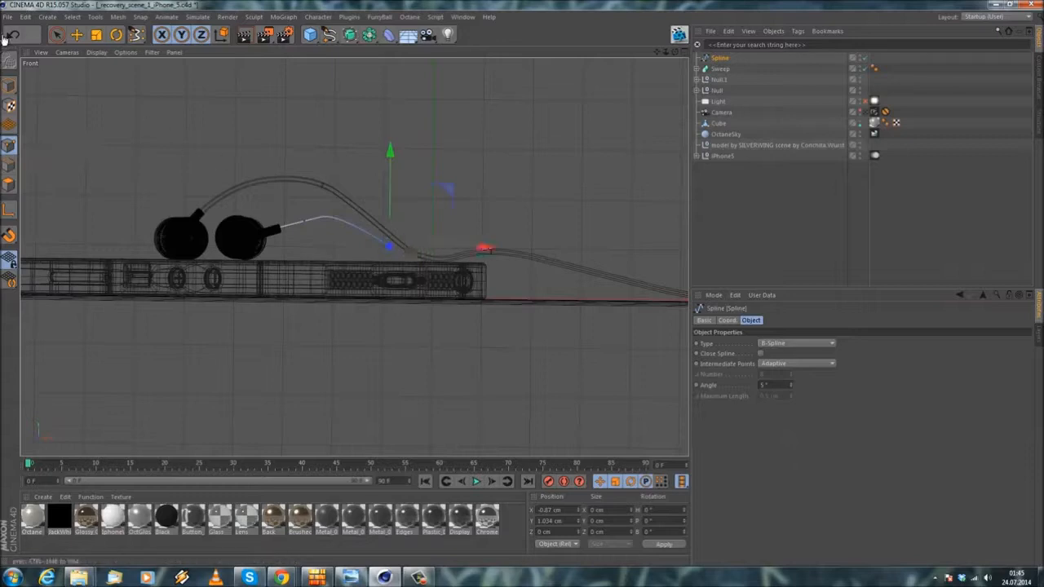
left_click(418, 256)
left_click(478, 225)
Step: Extend the B-Spline in gentle waves past the phone and down along the ground to the first cable's far end
middle_click_drag(491, 251, 455, 247, "alt")
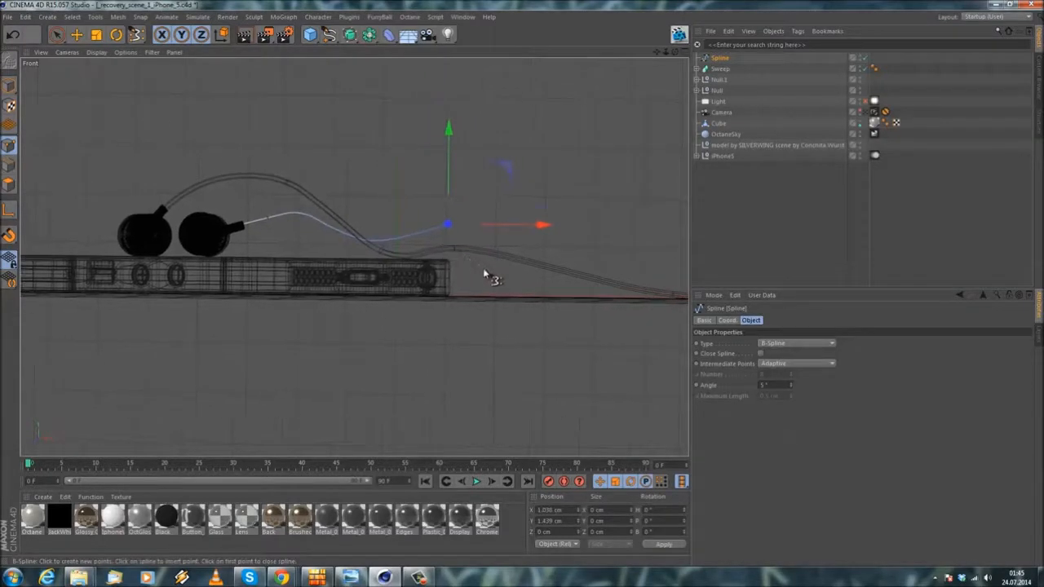
middle_click_drag(504, 301, 395, 270, "alt")
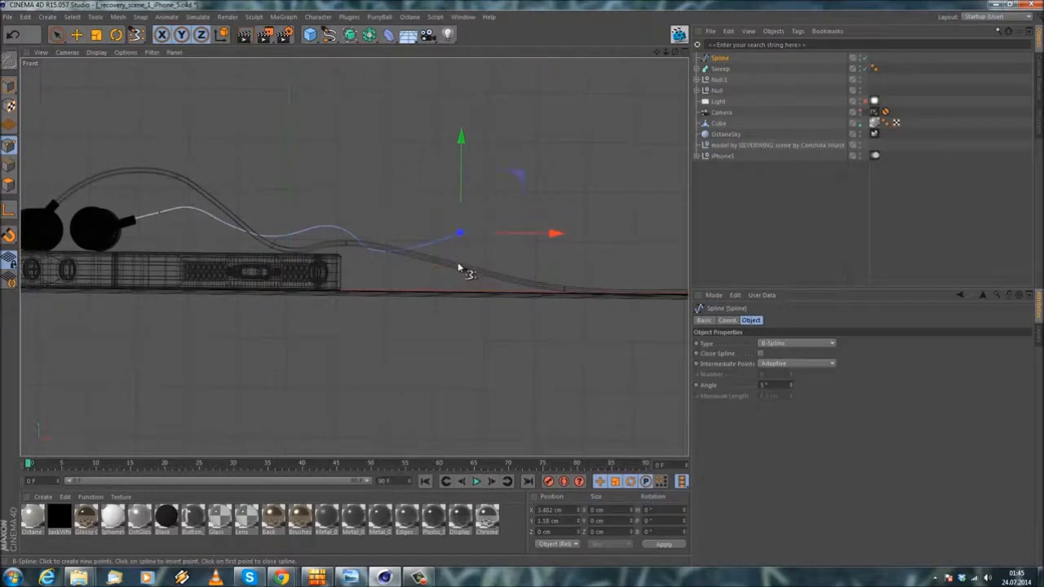
middle_click_drag(467, 265, 382, 259, "alt")
middle_click_drag(490, 284, 286, 255, "alt")
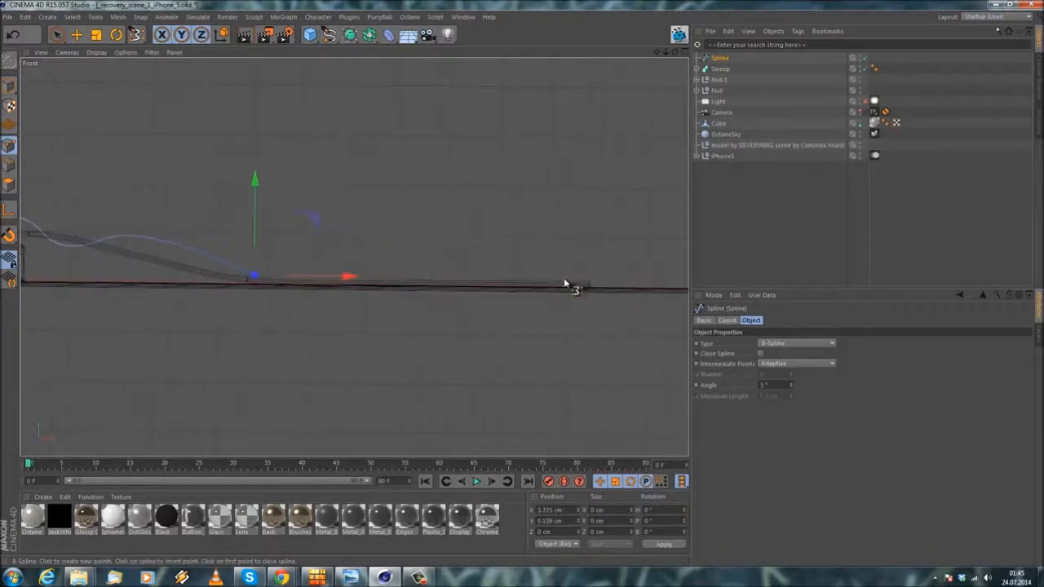
left_click(602, 285)
Step: In the perspective view, move the new spline across the phone so it starts at the copied earpiece's stem
middle_click_drag(139, 181, 392, 231, "alt")
middle_click(390, 232)
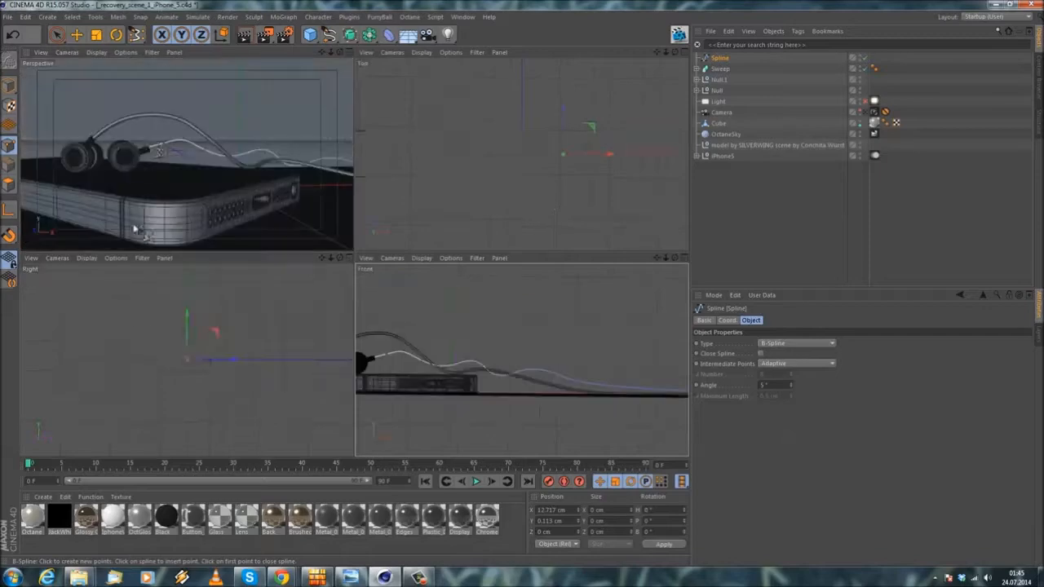
middle_click(196, 236)
left_click_drag(334, 245, 237, 358, "alt")
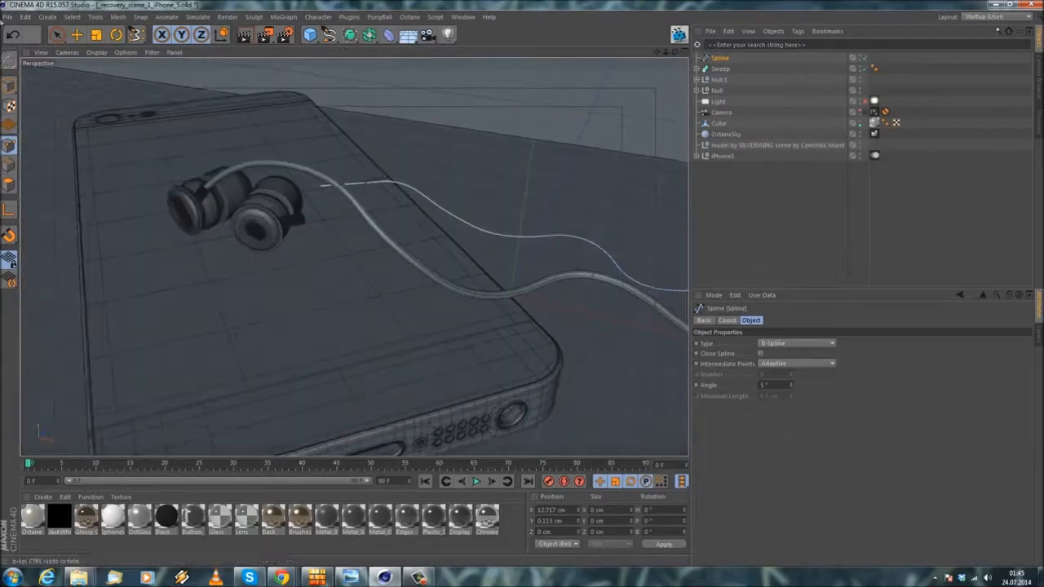
left_click(77, 35)
left_click_drag(385, 168, 139, 109, "alt")
left_click(6, 84)
left_click_drag(397, 217, 457, 193, "alt")
left_click_drag(469, 241, 507, 295, "alt")
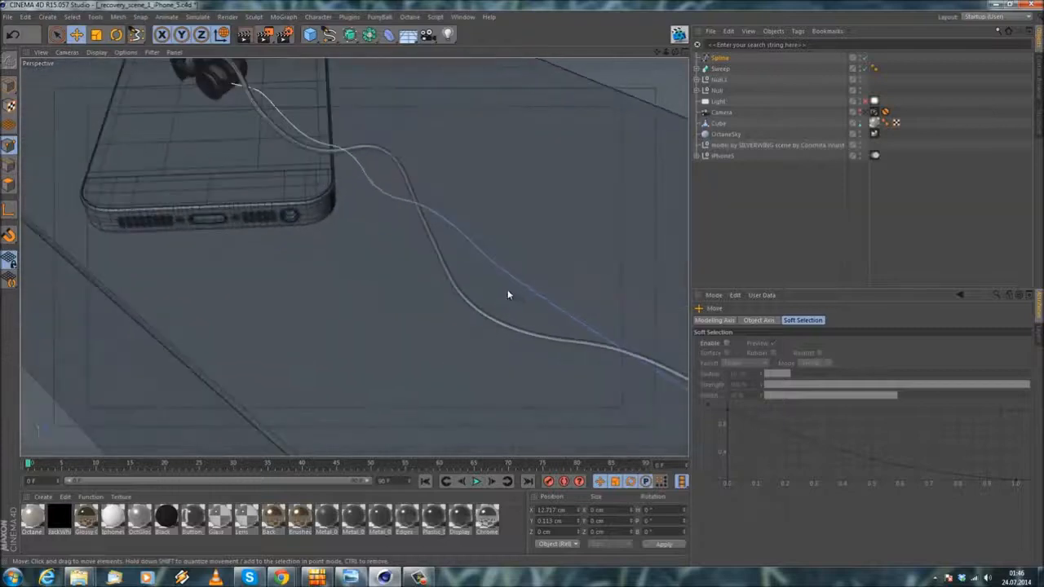
Step: Shift individual points of the new spline sideways, beyond the phone and on it, so it winds loosely around the first cable
left_click(517, 290)
left_click_drag(551, 261, 484, 301)
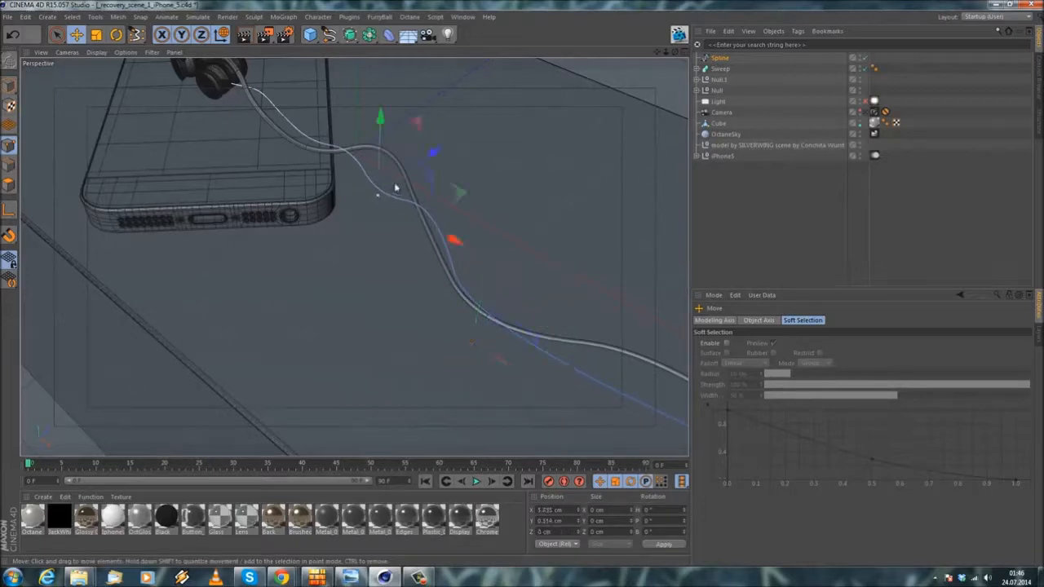
left_click_drag(427, 158, 381, 190)
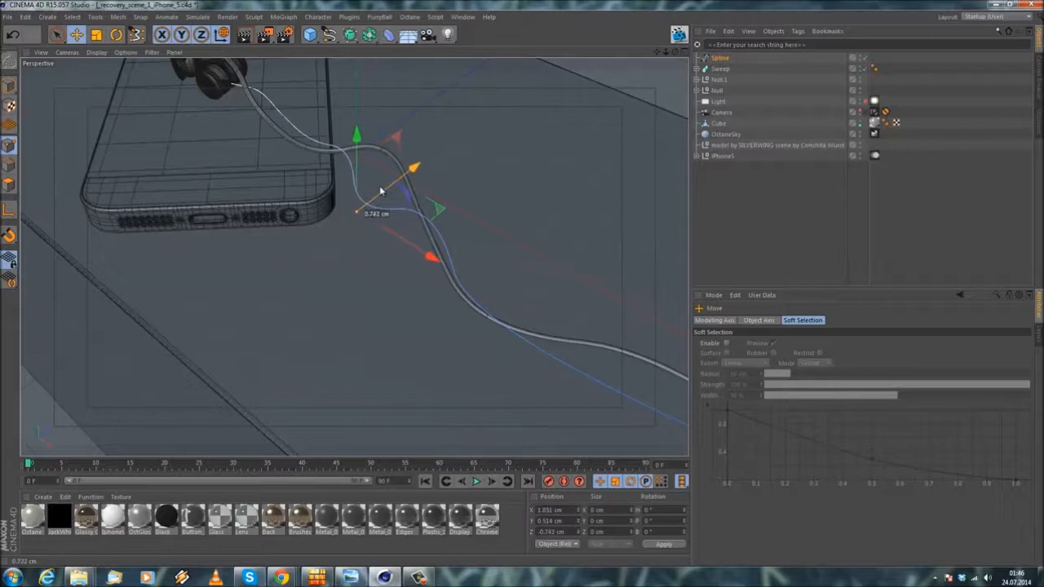
left_click_drag(328, 149, 302, 112, "alt")
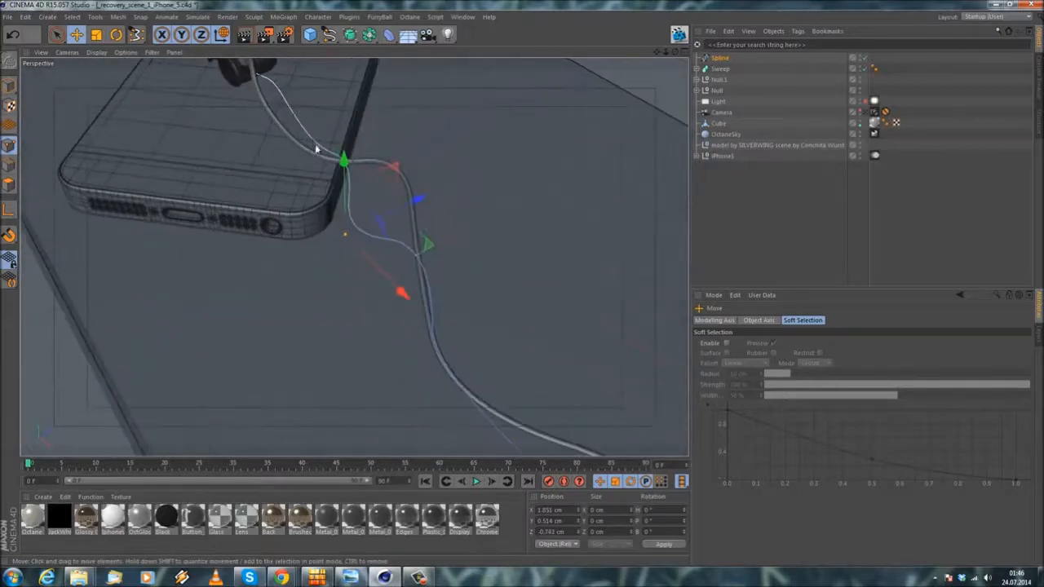
left_click(319, 146)
left_click_drag(350, 135, 389, 154)
middle_click_drag(389, 155, 439, 203, "alt")
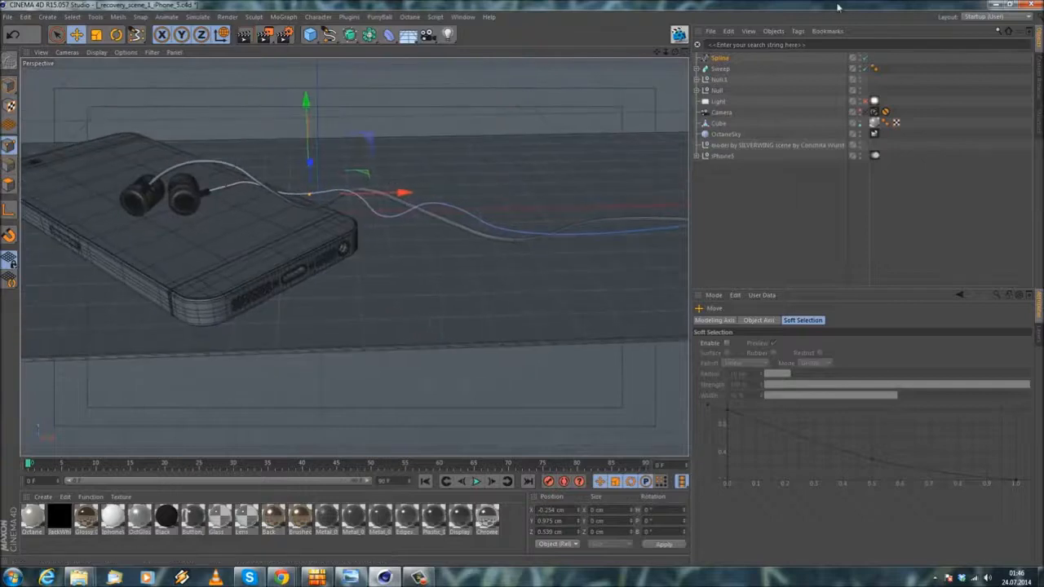
Step: Duplicate the cable's Sweep, delete the spline inside the copy, and put the new B-Spline in its place
left_click(712, 69)
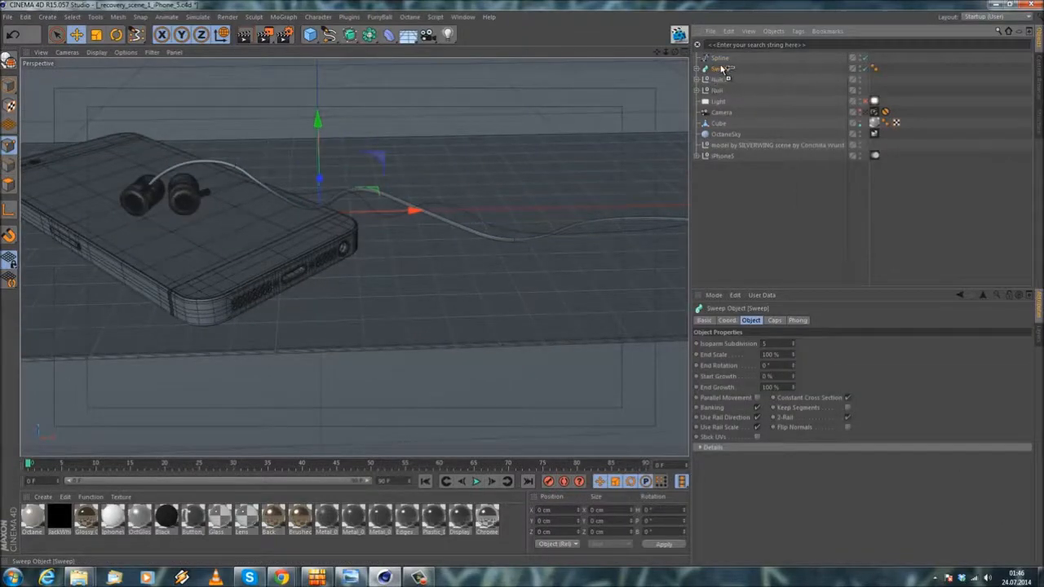
left_click_drag(722, 69, 722, 72, "ctrl")
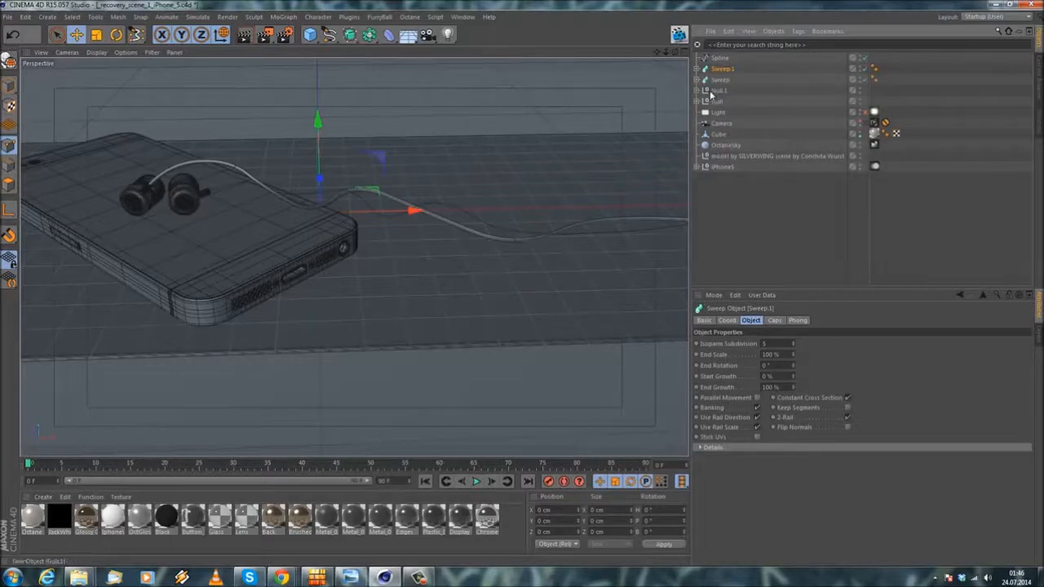
left_click(698, 69)
left_click(725, 90)
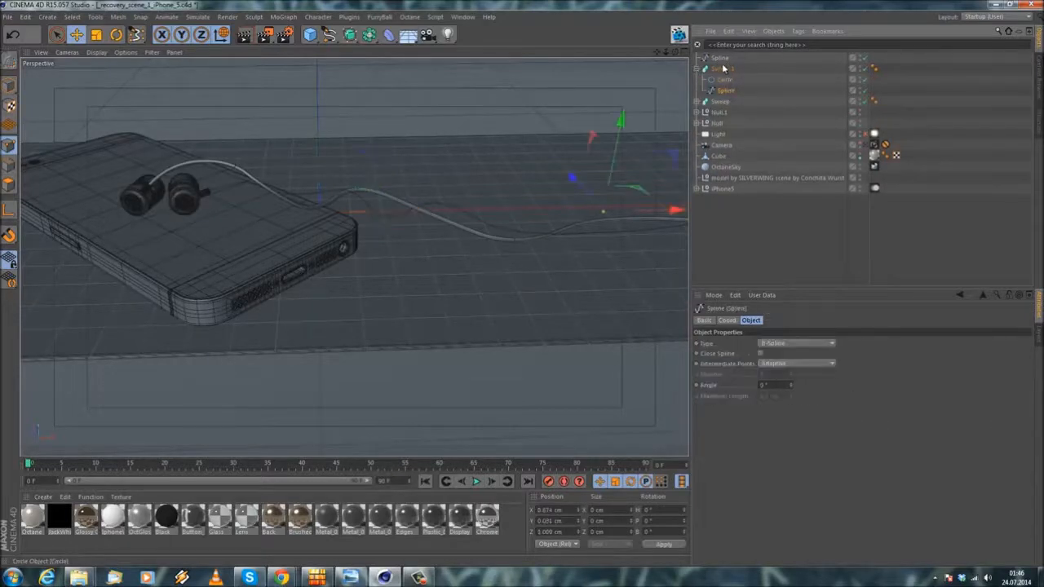
key("Delete")
left_click_drag(726, 73, 723, 87)
Step: Examine the new cable from close up where it enters the copied earpiece's stem and along its first bend
left_click_drag(296, 195, 168, 164, "alt")
scroll(169, 164, "up", 5)
scroll(192, 203, "up", 3)
left_click_drag(228, 217, 91, 204, "alt")
scroll(155, 196, "up", 4)
scroll(187, 204, "up", 4)
left_click_drag(154, 215, 122, 237, "alt")
middle_click_drag(188, 205, 226, 153, "alt")
scroll(137, 67, "down", 4)
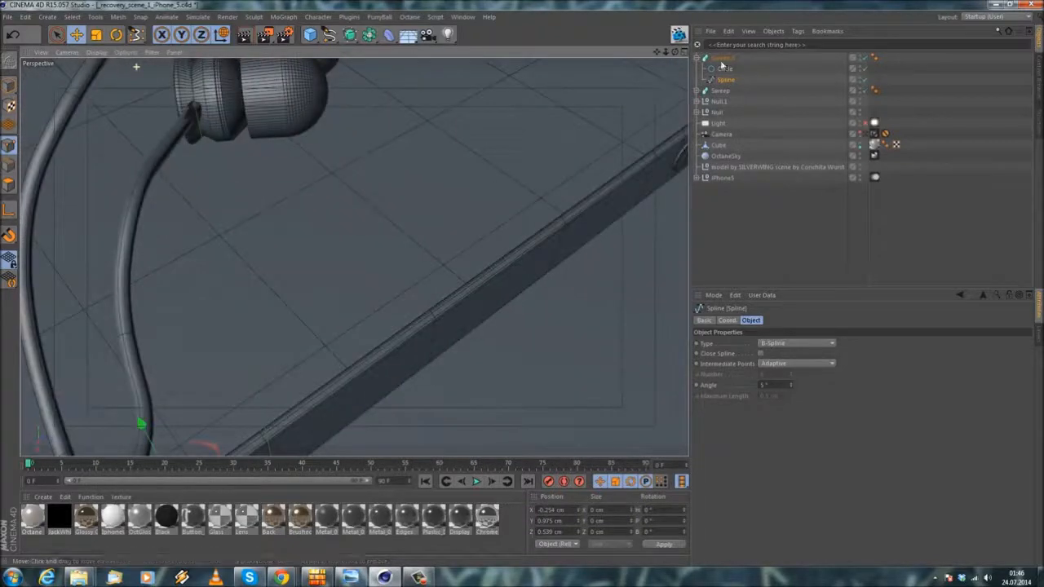
Step: Rotate the new cable's Sweep slightly around the vertical axis
left_click(724, 59)
left_click(116, 35)
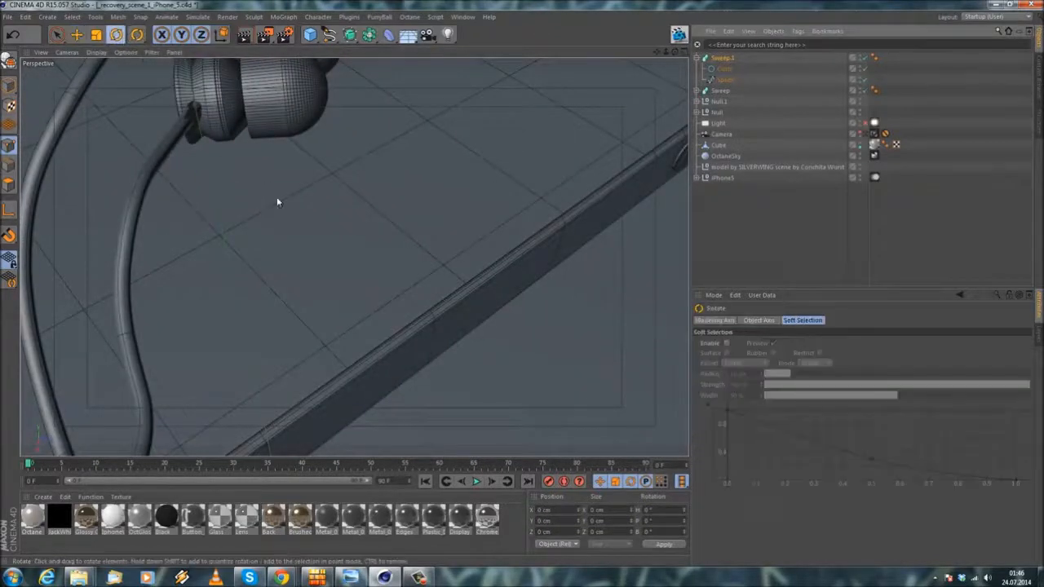
scroll(253, 217, "down", 4)
middle_click_drag(221, 290, 295, 241, "alt")
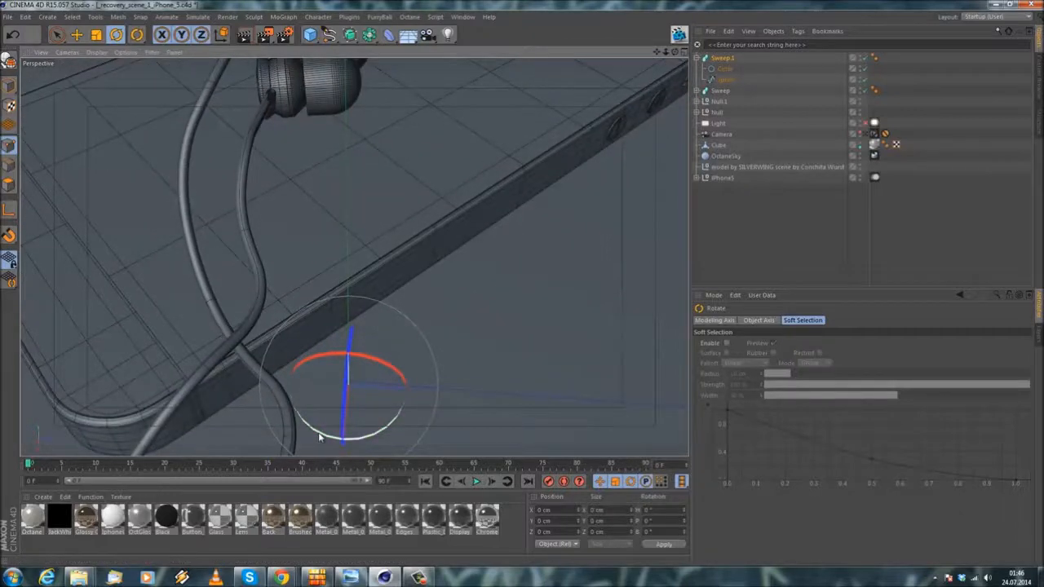
left_click_drag(320, 438, 324, 438)
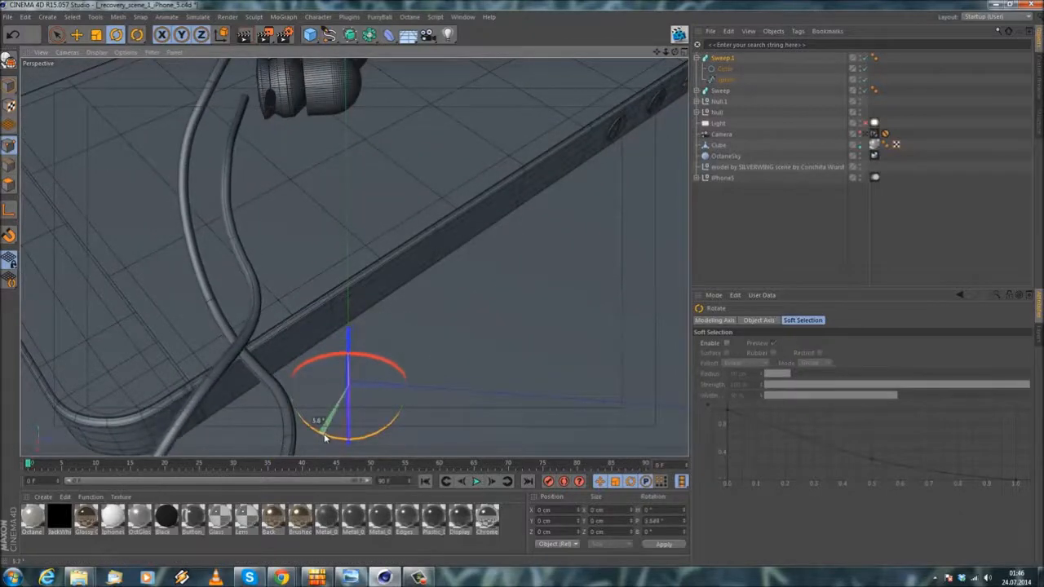
Step: Move the new cable's Sweep sideways so its end plugs into the copied earpiece's stem
left_click(75, 37)
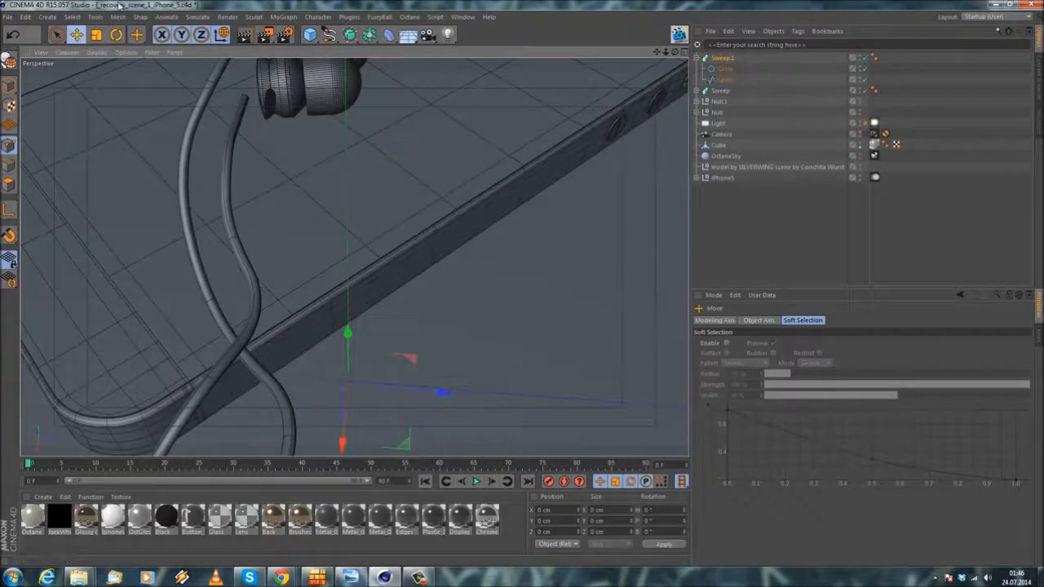
mouse_move(443, 393)
left_mouse_down()
mouse_move(415, 401)
mouse_move(434, 404)
left_mouse_up()
left_click_drag(308, 112, 231, 240, "alt")
scroll(104, 170, "up", 10)
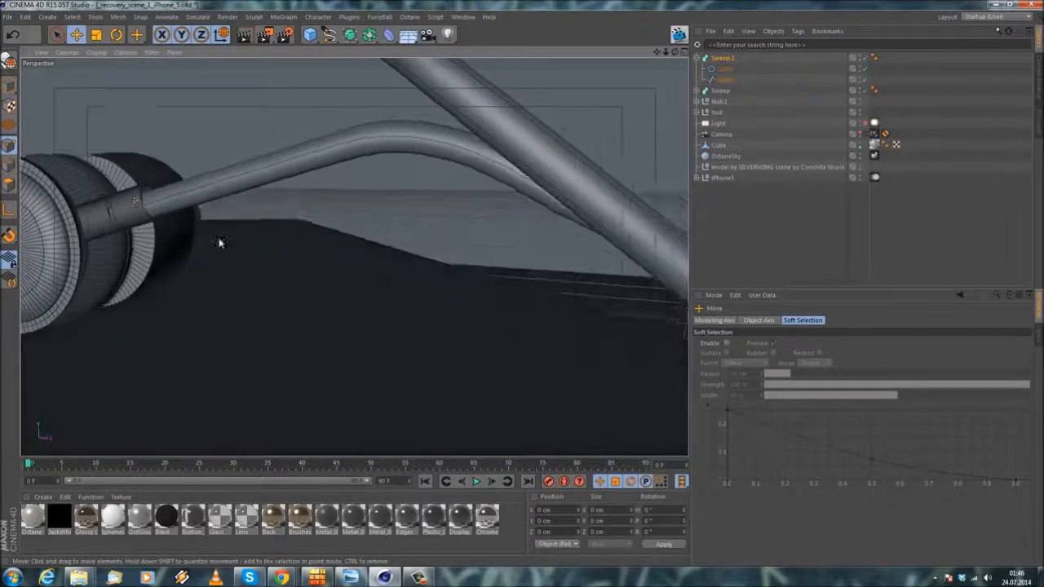
Step: Examine both cables from several angles, from the earpieces down to where they run along the ground
scroll(172, 216, "down", 8)
left_click_drag(355, 257, 331, 253, "alt")
left_click_drag(412, 241, 412, 237)
right_click_drag(405, 235, 245, 242, "alt")
left_click_drag(299, 241, 443, 258, "alt")
left_click_drag(443, 259, 532, 306, "alt")
middle_click_drag(532, 305, 471, 179, "alt")
right_click_drag(468, 175, 384, 238, "alt")
left_click_drag(323, 199, 470, 111, "alt")
left_click_drag(312, 201, 429, 260, "alt")
Step: Expand the original cable's Sweep, select its spline, and slightly raise the low point near the ground surface
left_click(700, 92)
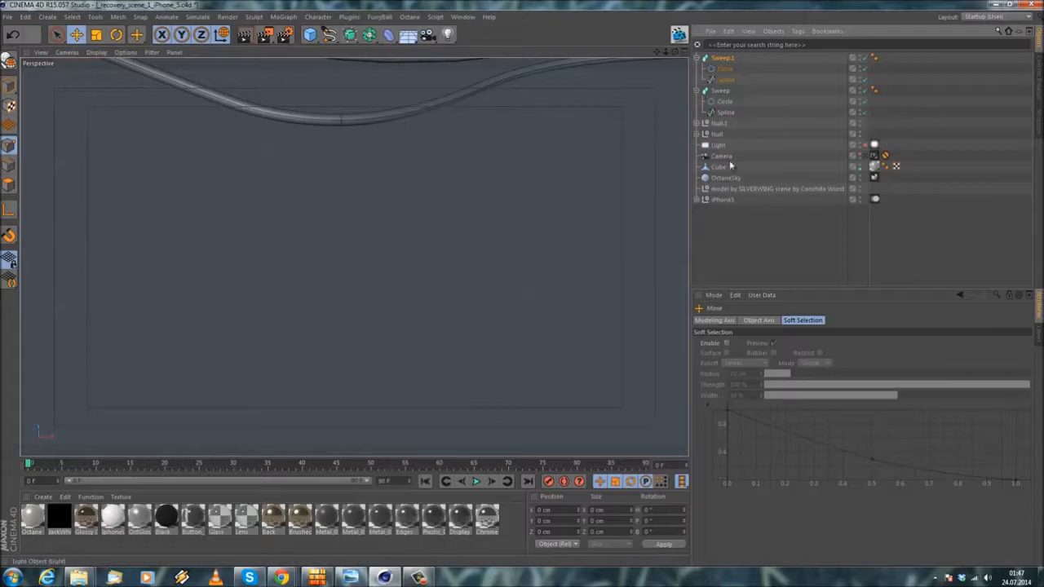
left_click(725, 112)
left_click_drag(410, 142, 402, 223, "alt")
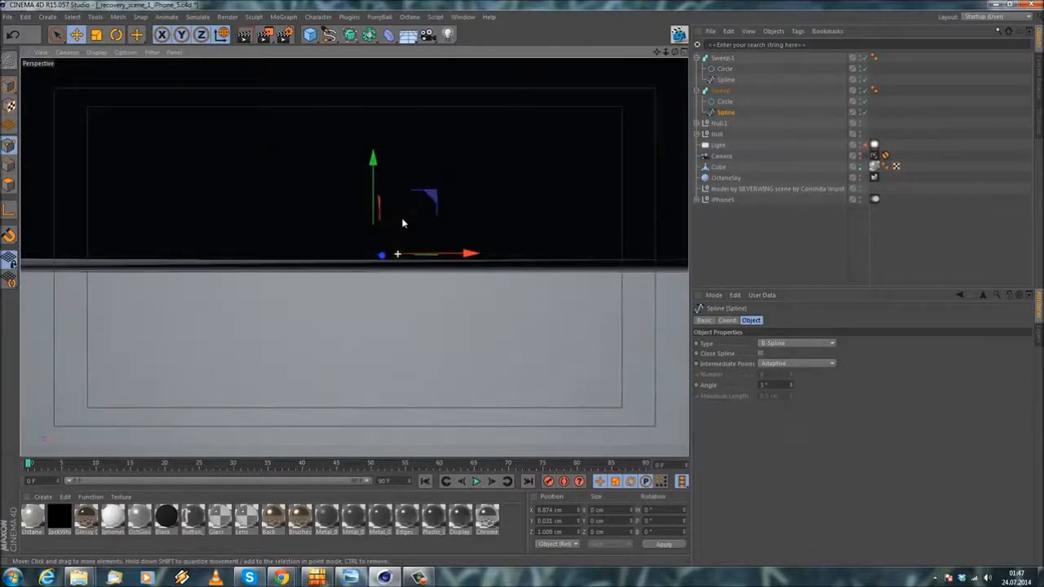
left_click_drag(363, 254, 307, 154, "alt")
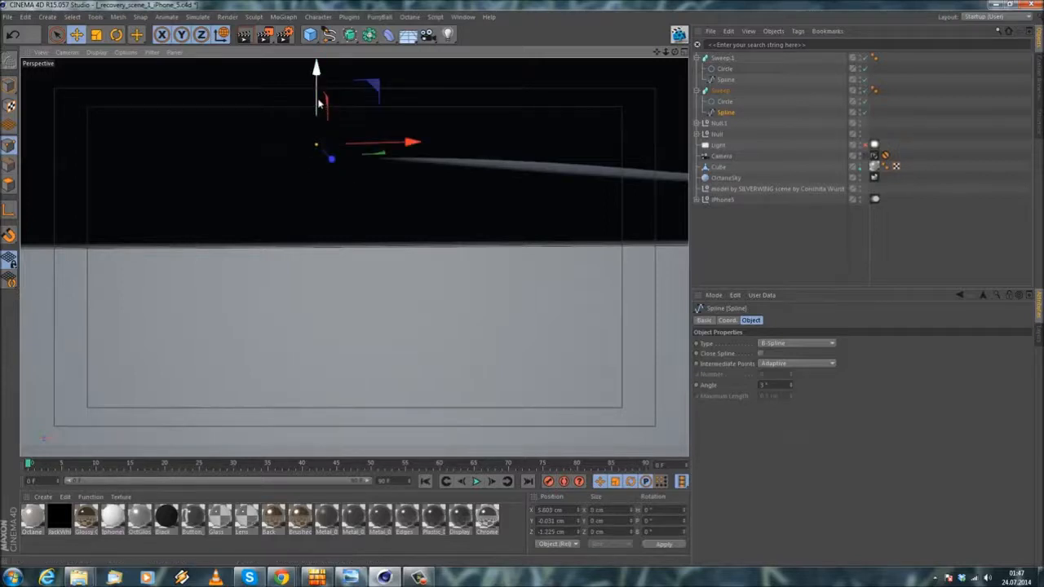
left_click_drag(497, 182, 431, 171, "alt")
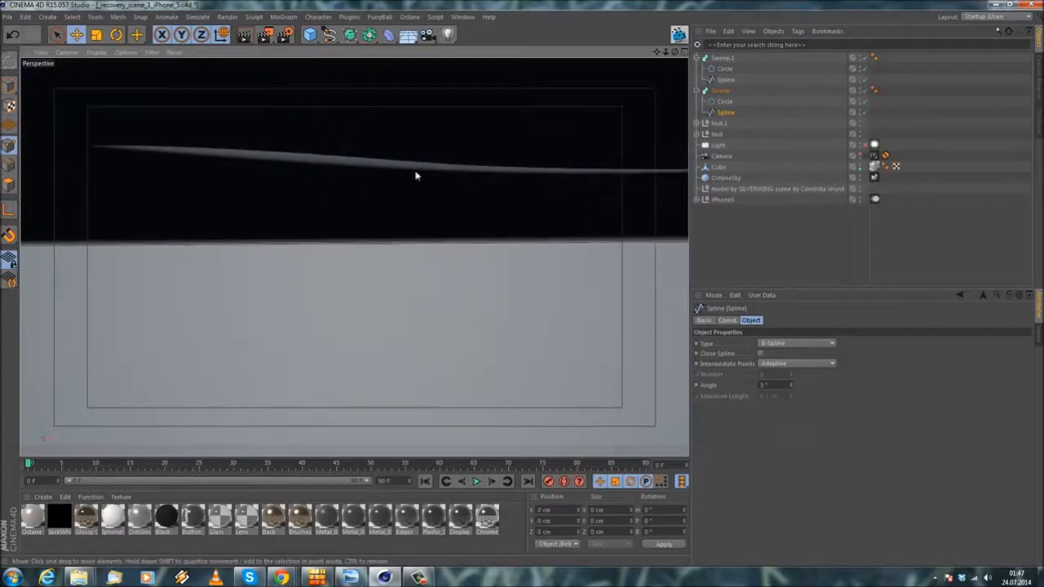
left_click_drag(459, 204, 474, 271, "alt")
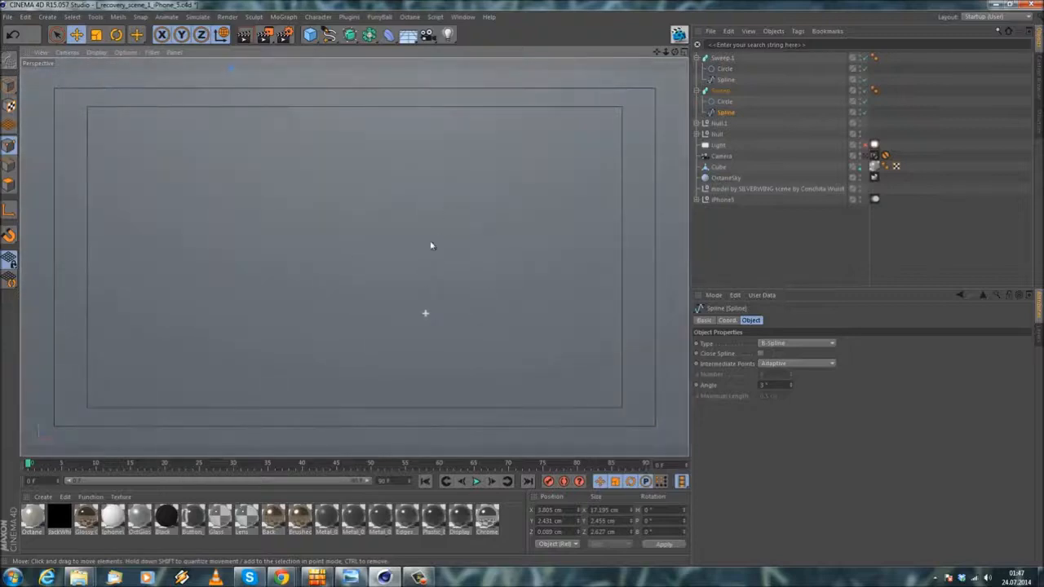
Step: Raise the original cable spline's point at X 8.874 cm to a height of about 0.06 cm
left_click_drag(315, 155, 316, 231, "alt")
left_click_drag(569, 220, 399, 286, "alt")
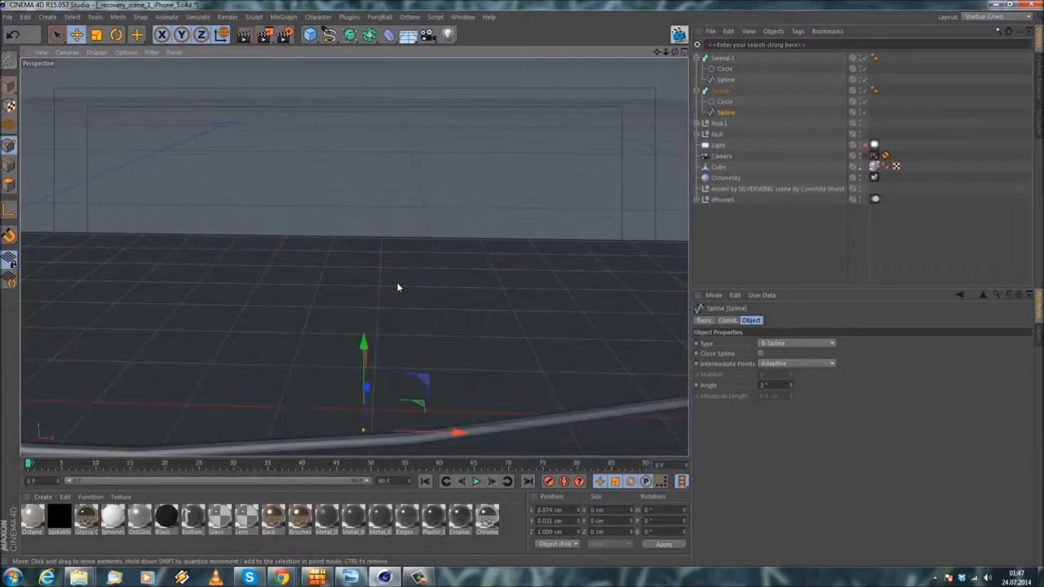
left_click_drag(387, 349, 358, 269, "alt")
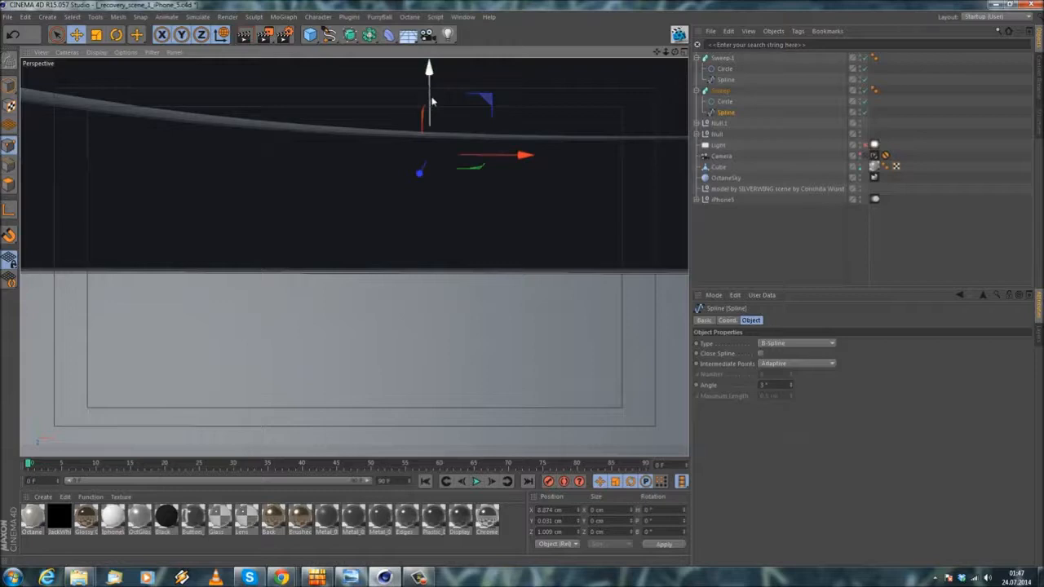
left_click_drag(433, 101, 432, 94)
left_click_drag(208, 135, 396, 187, "alt")
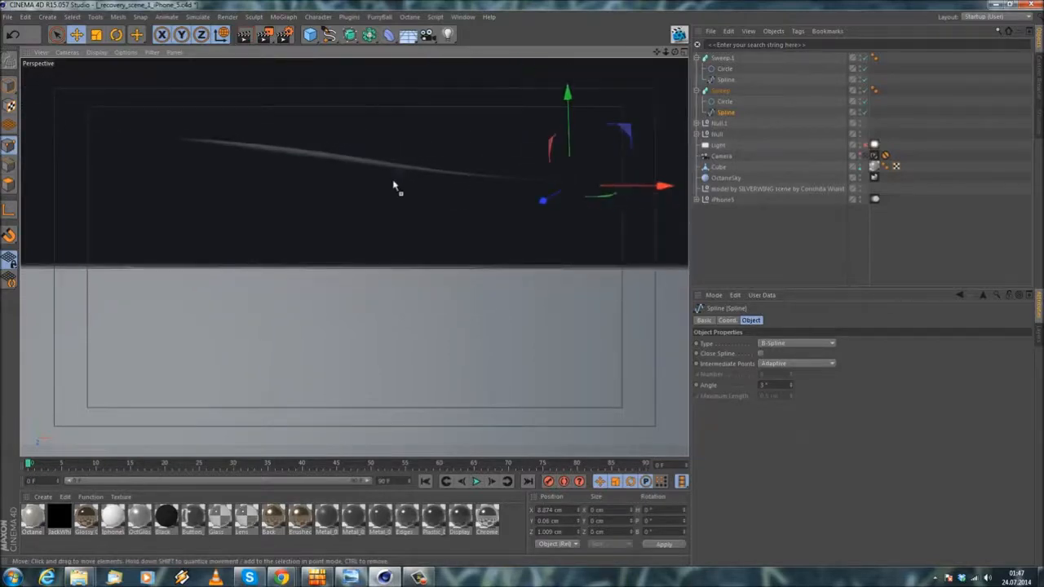
Step: Raise the original cable spline's point at X 5.803 cm to a height of about 0.019 cm
left_click(83, 115)
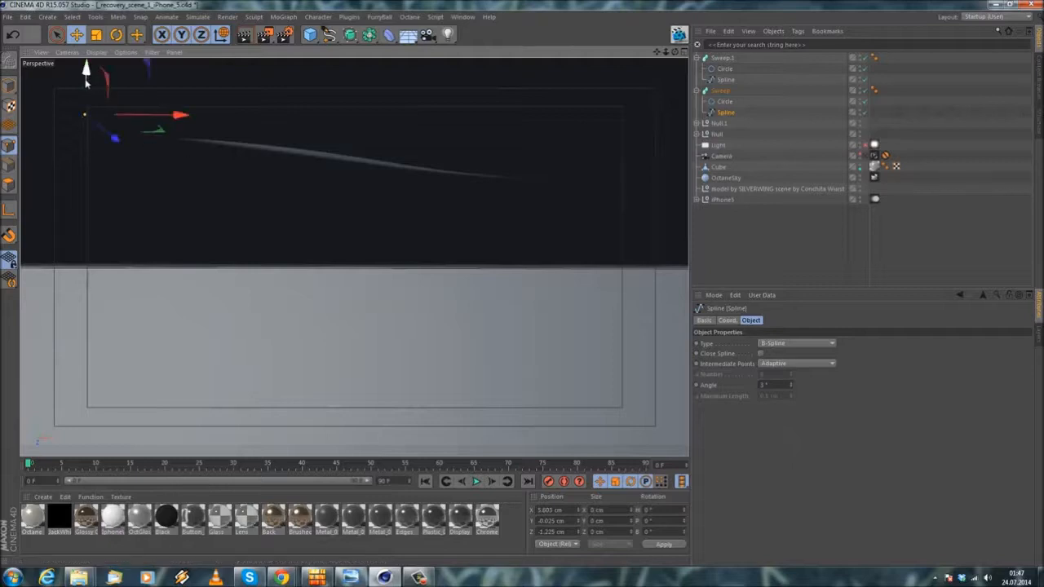
left_click_drag(88, 71, 89, 73)
left_click_drag(241, 124, 265, 208, "alt")
middle_click_drag(340, 119, 326, 326, "alt")
right_click_drag(326, 327, 343, 274, "alt")
left_click_drag(400, 276, 514, 176, "alt")
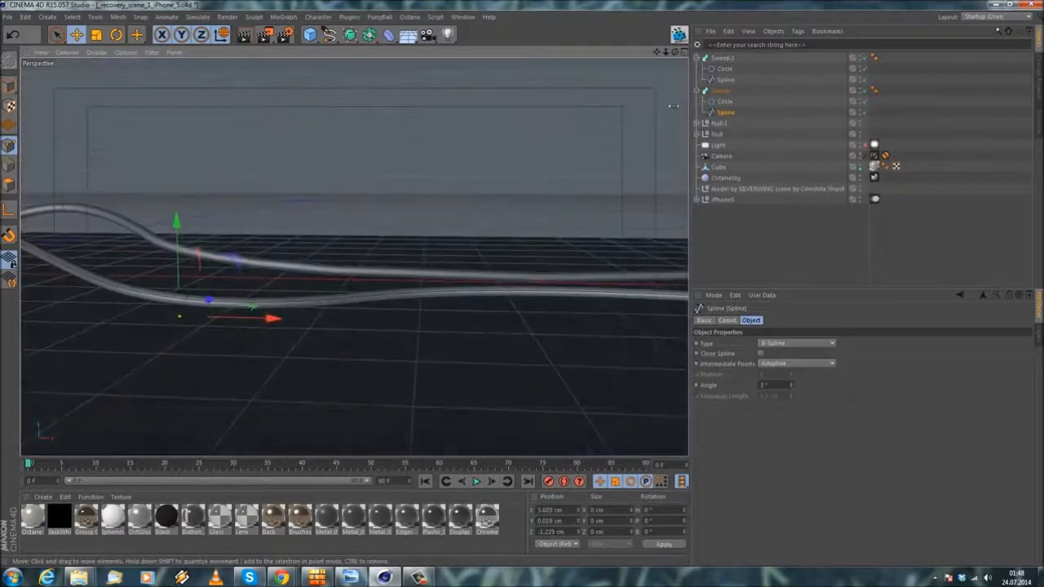
Step: Select the second cable's spline and move it out of Sweep.1 to the top level of the object hierarchy
left_click(722, 80)
left_click_drag(448, 195, 427, 229, "alt")
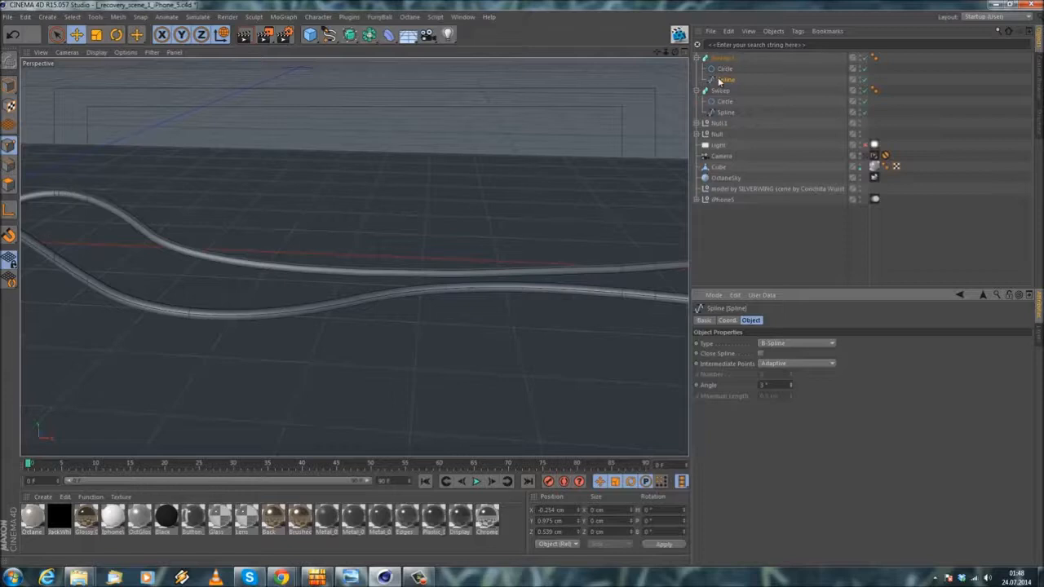
left_click_drag(253, 262, 312, 256, "alt")
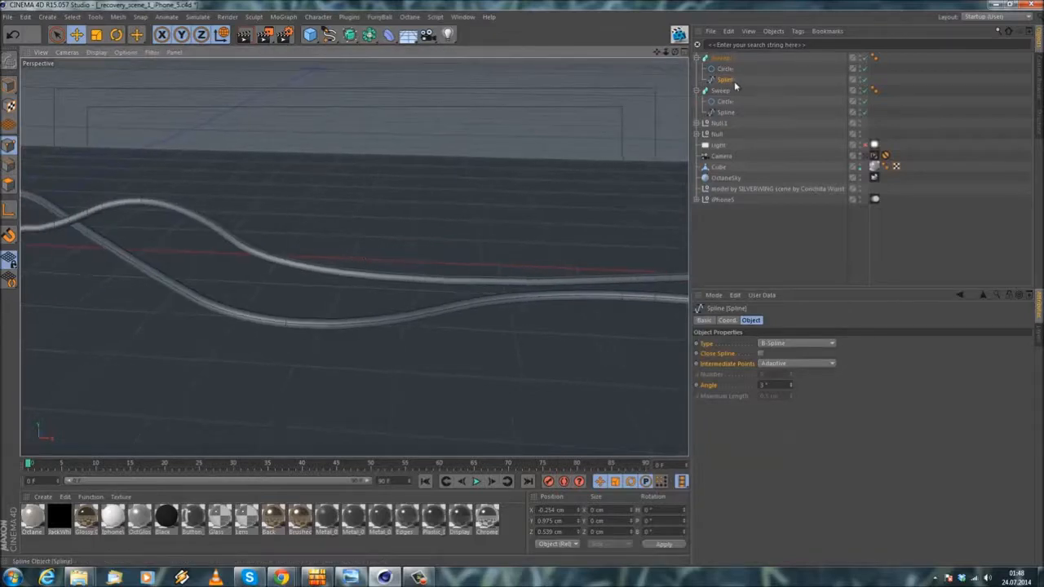
left_click_drag(449, 237, 490, 253, "alt")
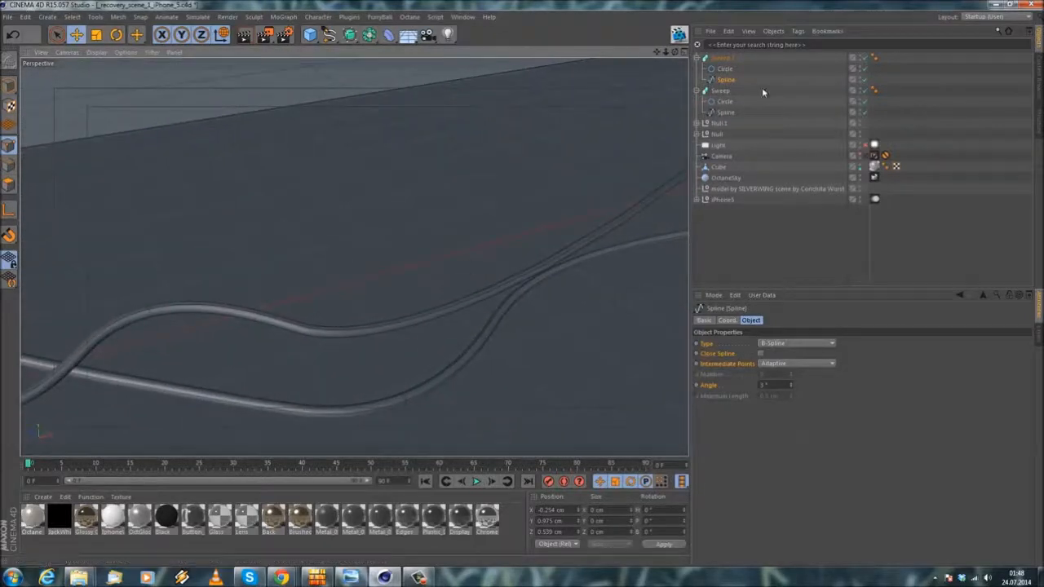
left_click_drag(731, 80, 723, 57)
Step: Adjust the height of the second cable spline's points along the ground, and return the spline beneath Sweep.1's Circle
left_click_drag(422, 297, 298, 316, "alt")
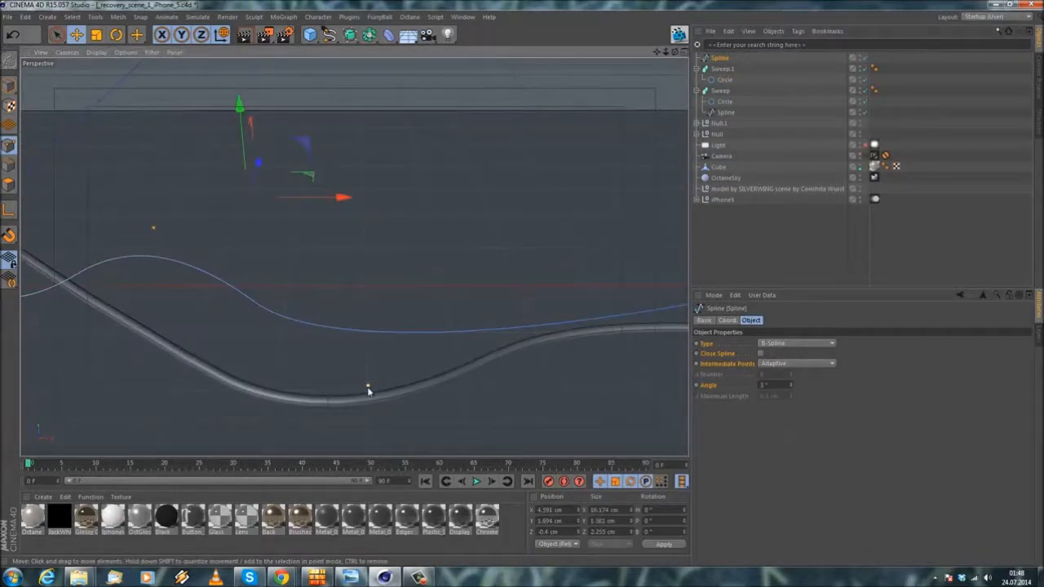
left_click_drag(396, 345, 326, 302, "alt")
left_click_drag(359, 240, 389, 219, "alt")
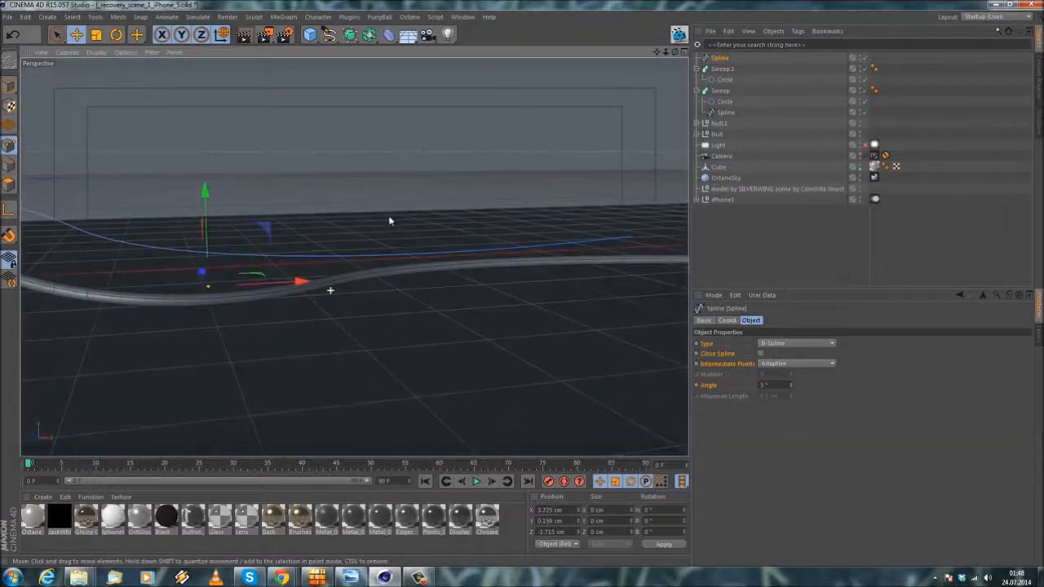
middle_click_drag(426, 240, 447, 263, "alt")
left_click(500, 306, "shift")
left_click_drag(493, 310, 351, 253, "alt")
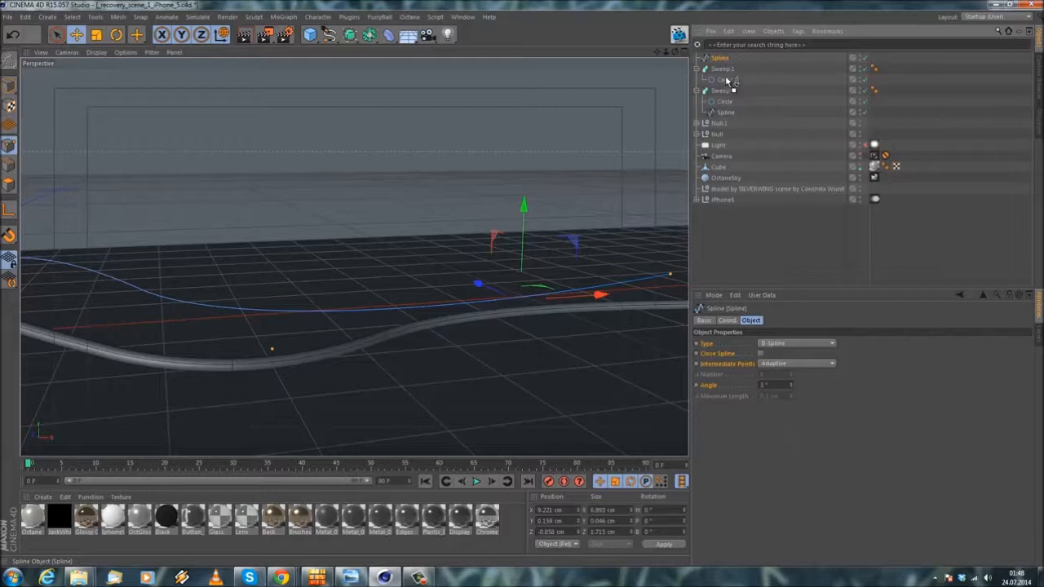
mouse_move(723, 80)
left_mouse_down()
mouse_move(722, 71)
mouse_move(722, 85)
left_mouse_up()
Step: Lower the second cable spline's end point at X 12.717 cm to a height of about 0.027 cm
left_click_drag(259, 271, 326, 237, "alt")
left_click_drag(511, 192, 507, 229)
mouse_move(496, 267)
left_mouse_down("alt")
mouse_move(354, 256)
mouse_move(482, 237)
mouse_move(479, 289)
mouse_move(434, 275)
mouse_move(495, 270)
mouse_move(489, 258)
left_mouse_up("alt")
left_click_drag(406, 322, 371, 263, "alt")
left_click(455, 256)
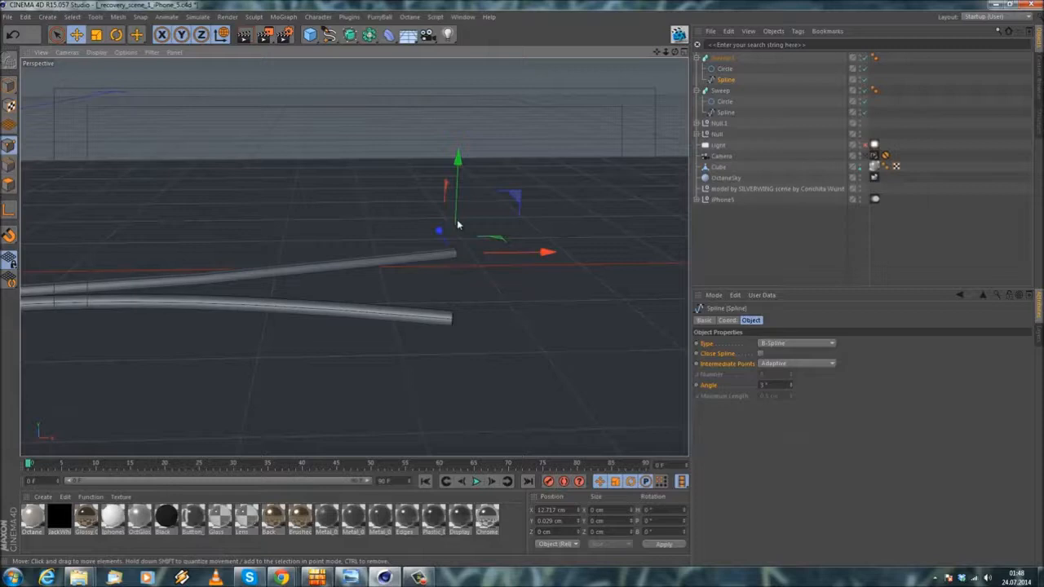
left_click_drag(451, 247, 426, 236, "alt")
mouse_move(421, 128)
left_mouse_down()
mouse_move(421, 141)
mouse_move(421, 131)
left_mouse_up()
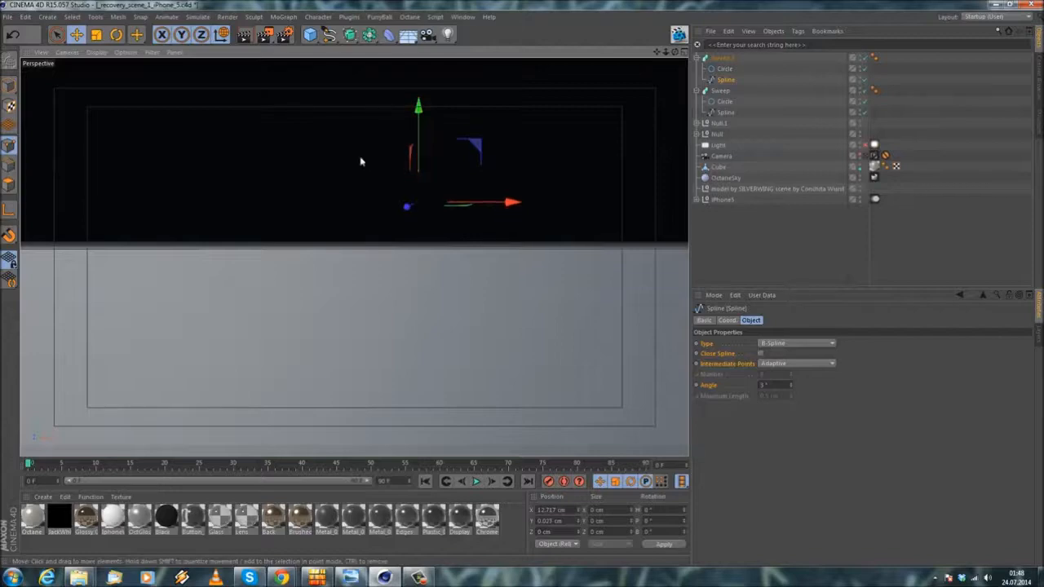
Step: Examine both cables from their far ends on the ground back to the earpieces on the phone
left_click_drag(361, 161, 436, 309, "alt")
right_click_drag(436, 308, 413, 177, "alt")
left_click(384, 133)
middle_click_drag(384, 133, 484, 289, "alt")
right_click_drag(484, 289, 305, 229, "alt")
middle_click_drag(160, 229, 564, 251, "alt")
right_click_drag(563, 251, 354, 237, "alt")
left_click_drag(354, 236, 399, 280, "alt")
middle_click_drag(399, 280, 800, 359, "alt")
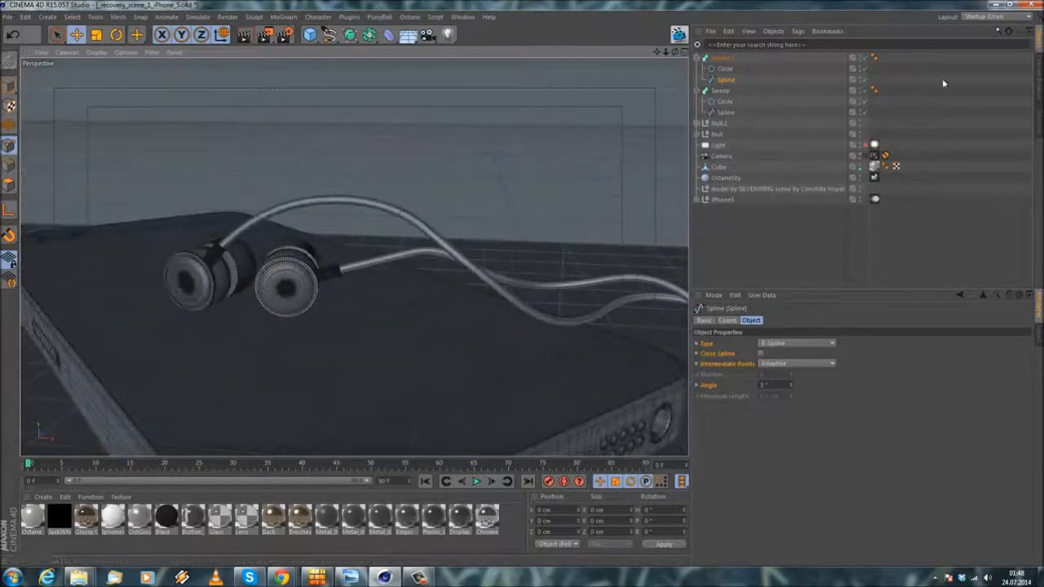
Step: Look through the scene camera, enable the Light, and render the scene in Octane's Live Viewer
left_click(866, 155)
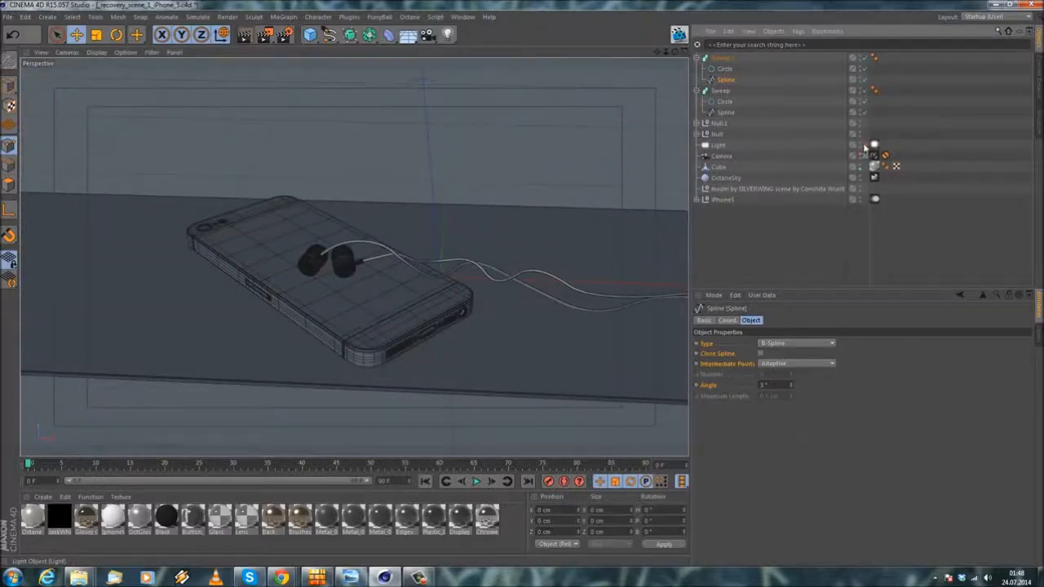
left_click(865, 146)
left_click(679, 34)
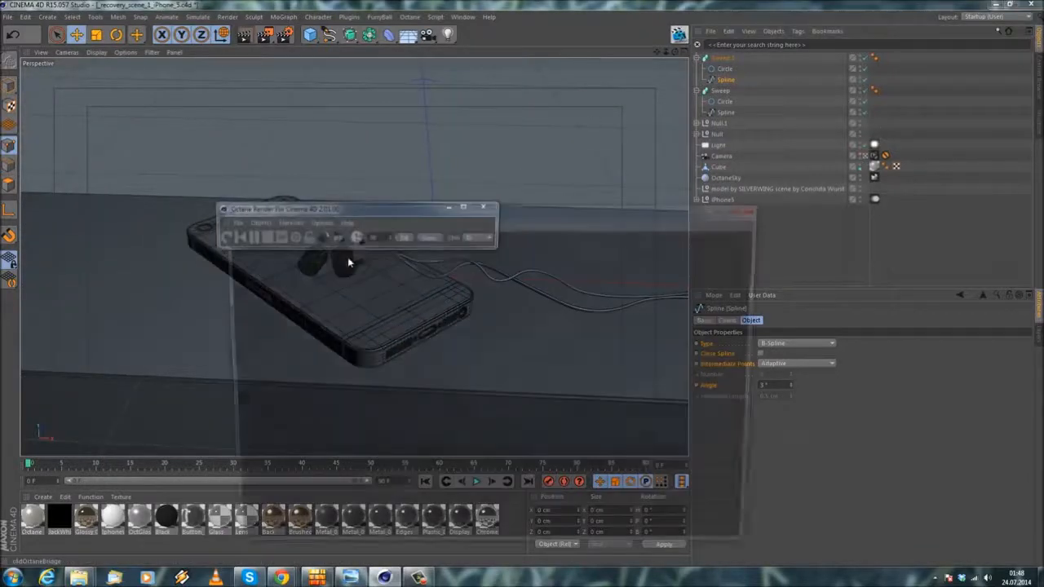
left_click_drag(311, 212, 566, 211)
left_click(224, 239)
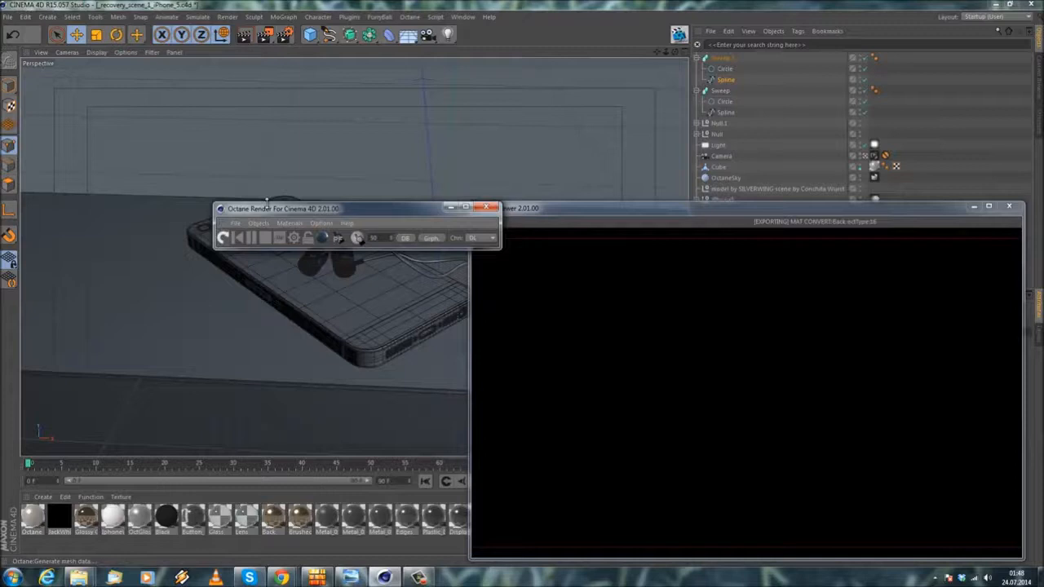
left_click_drag(296, 214, 812, 164)
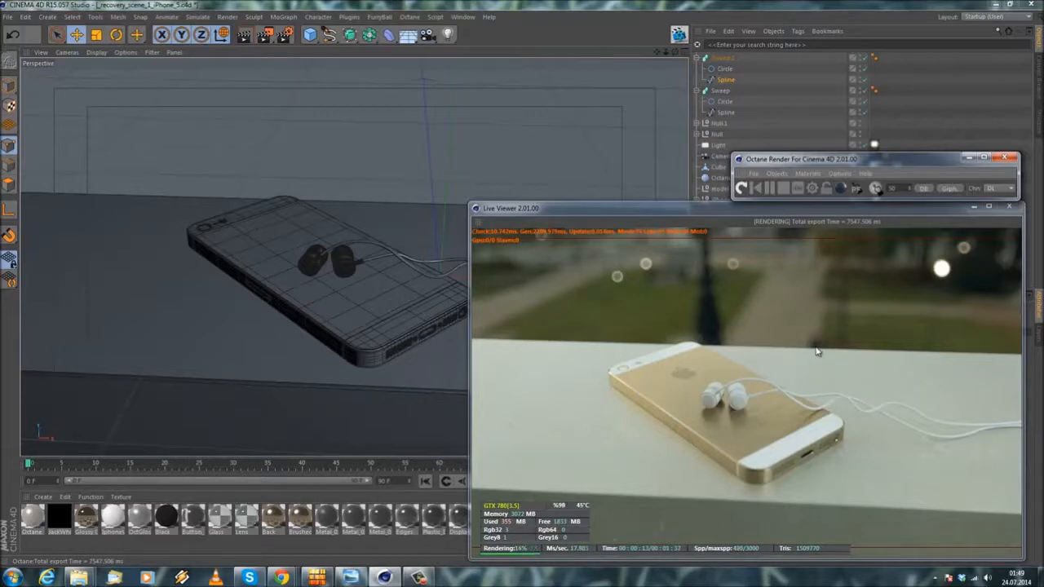
Step: Close the Live Viewer, save the project, and deselect all objects
left_click(1009, 207)
left_click(8, 16)
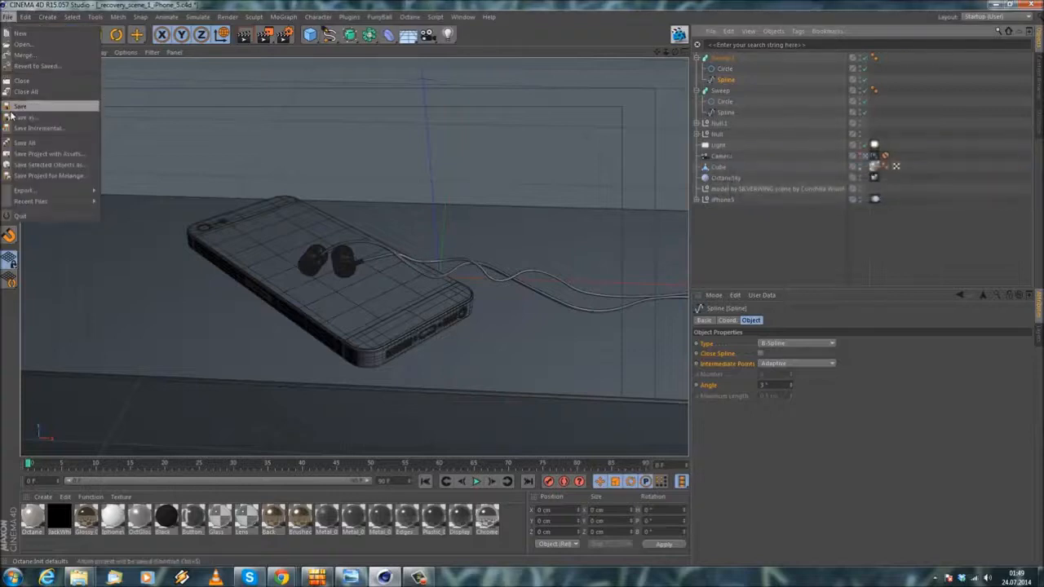
left_click(10, 106)
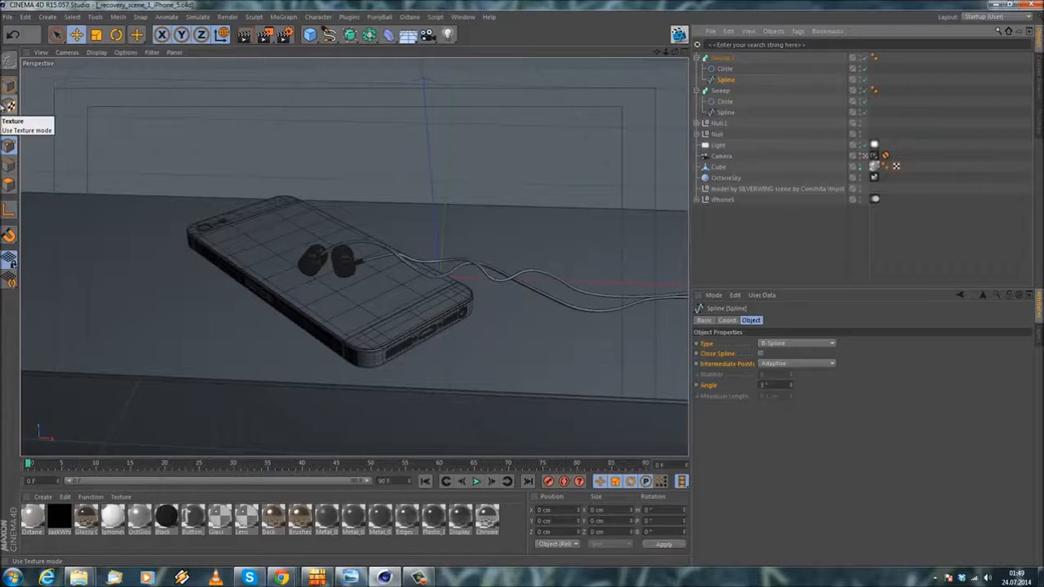
left_click(741, 255)
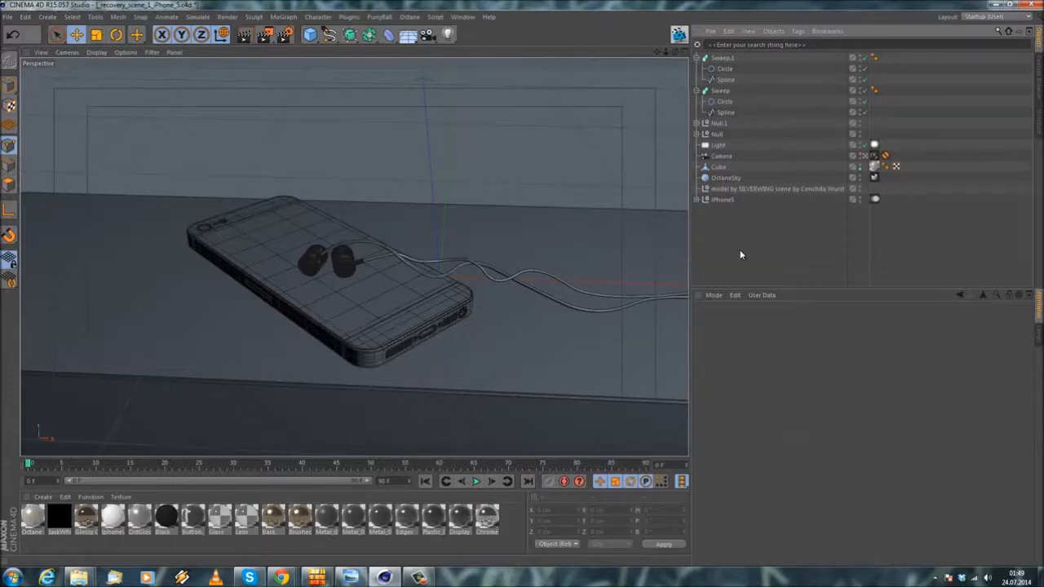
Step: Leave the camera view, examine the earpieces up close, and compare them with the iBeats reference photo in the browser
left_click(866, 156)
left_click_drag(420, 345, 317, 324, "alt")
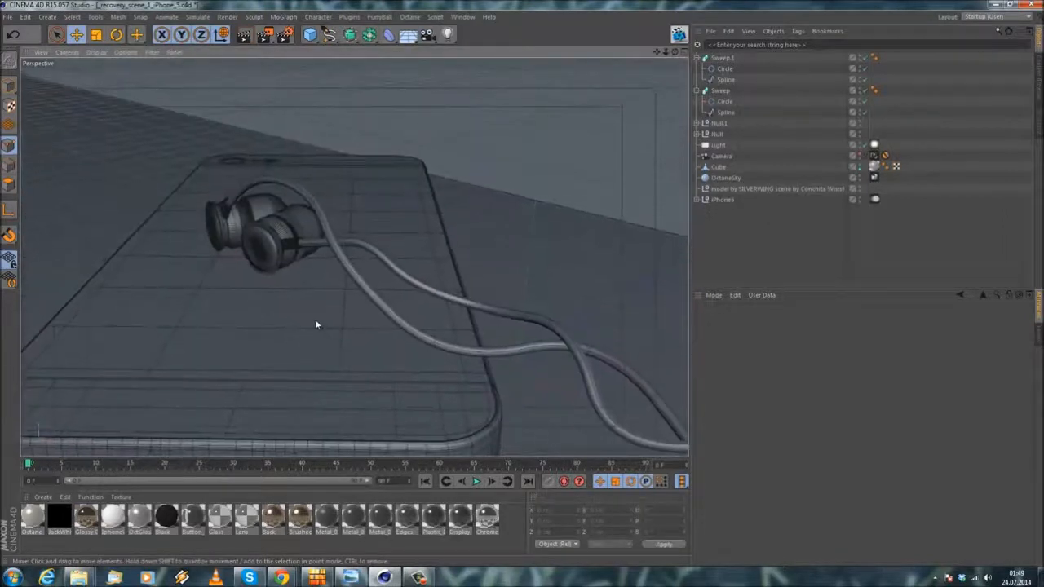
left_click_drag(317, 325, 423, 286, "alt")
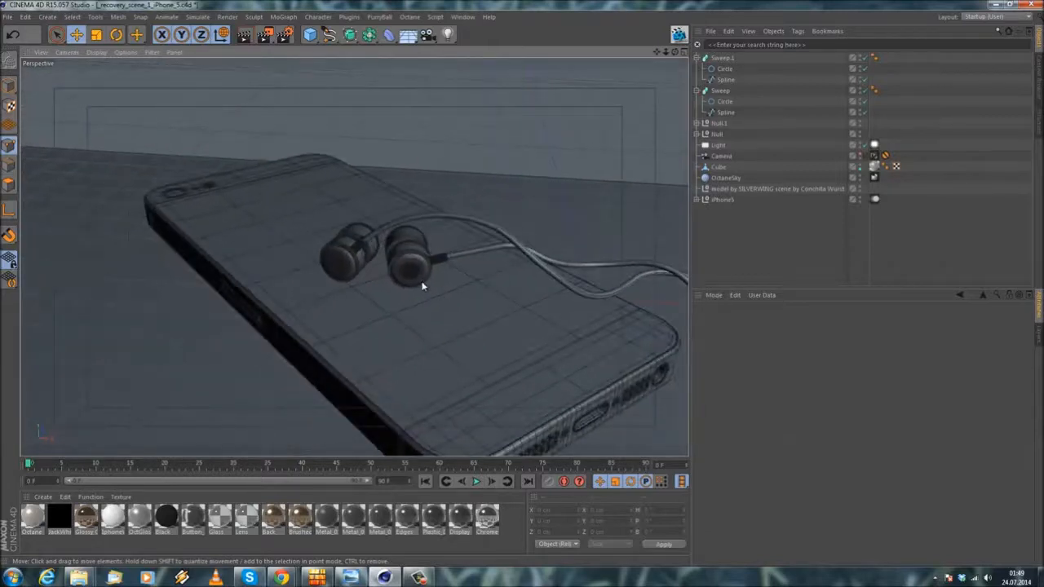
mouse_move(422, 286)
left_mouse_down("alt")
mouse_move(389, 264)
mouse_move(256, 275)
mouse_move(539, 313)
mouse_move(555, 291)
mouse_move(436, 299)
left_mouse_up("alt")
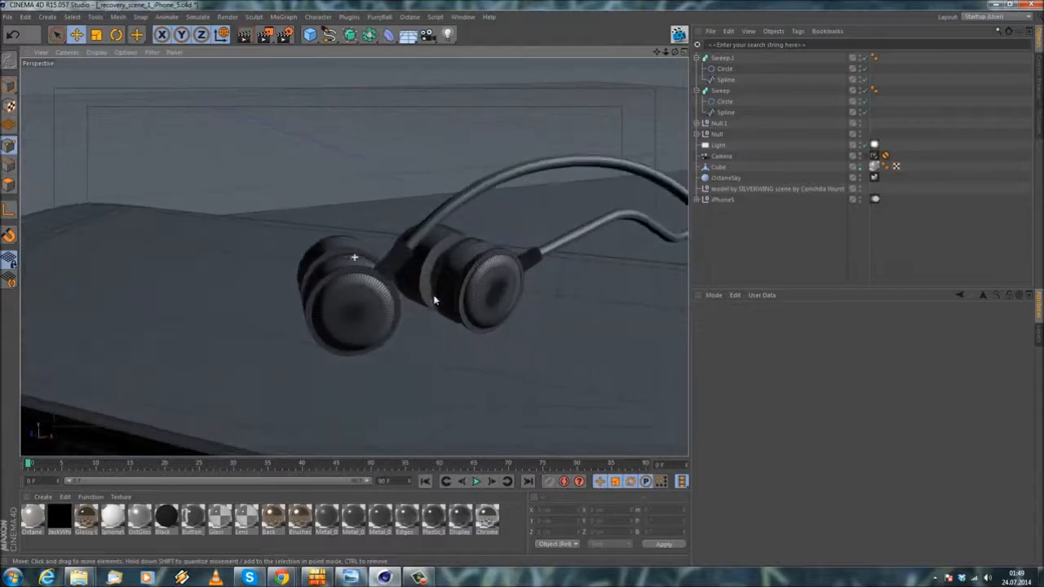
key("alt+Tab")
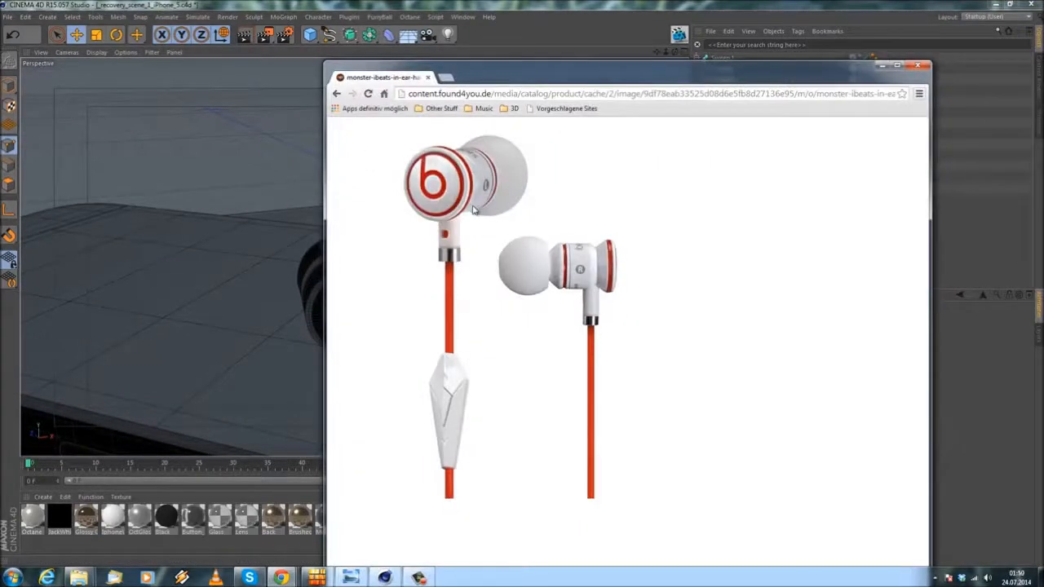
key("alt+Tab")
key("alt+Tab")
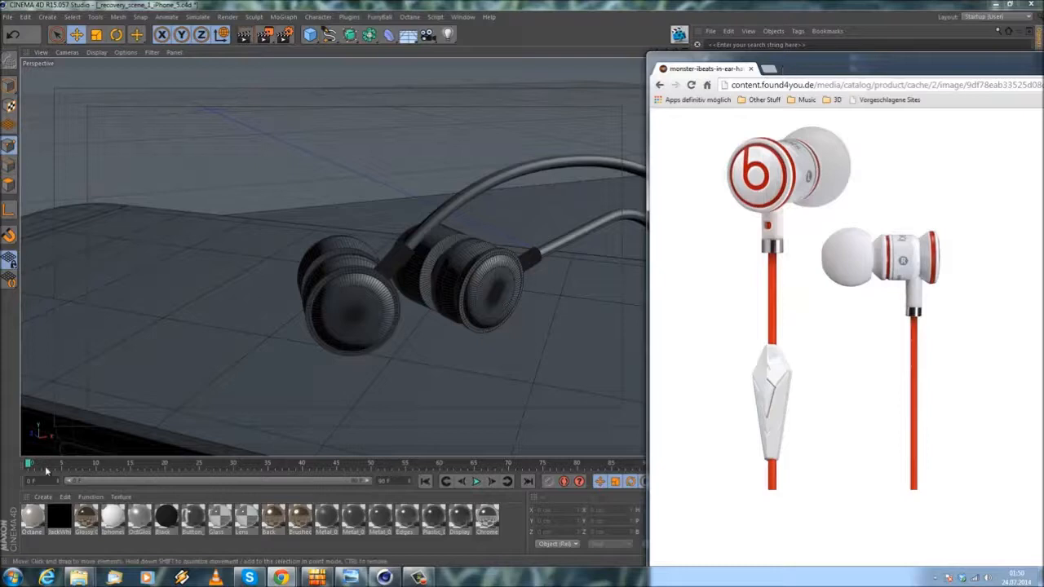
Step: Return to Cinema 4D, create a new Octane material, and open its Diffuse channel for editing
left_click(8, 17)
left_click(22, 128)
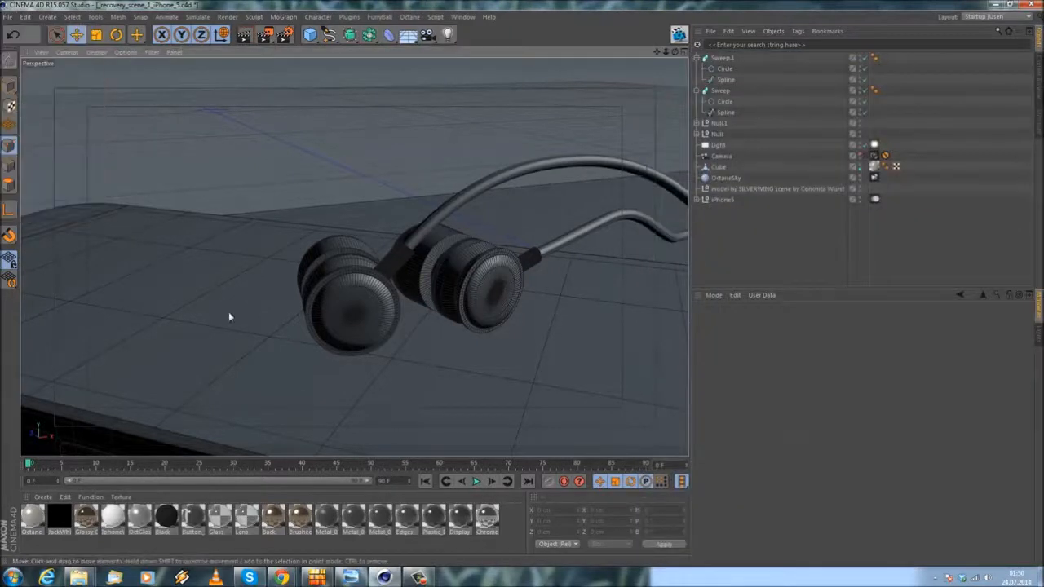
left_click(41, 496)
mouse_move(72, 423)
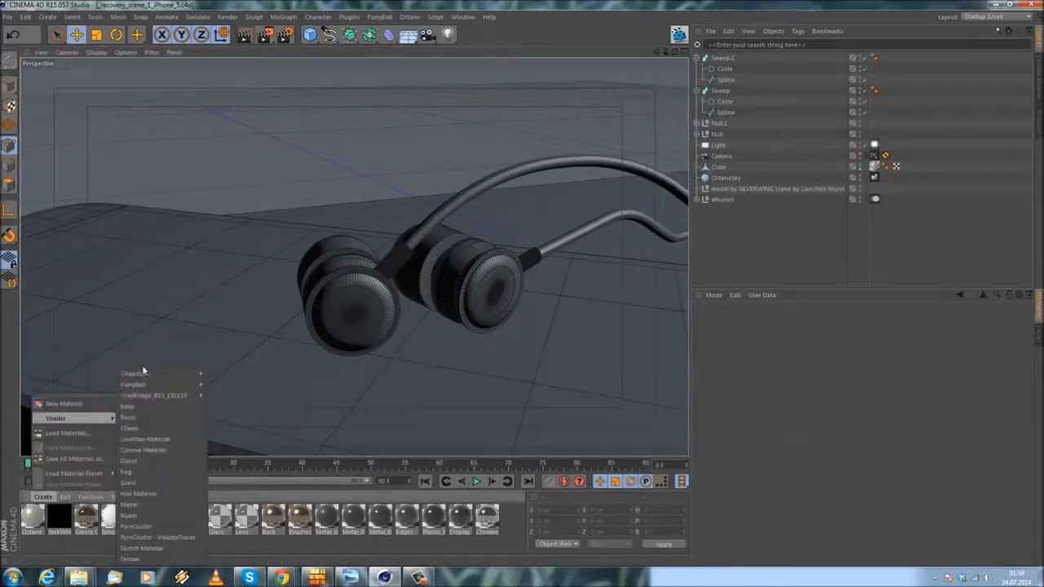
left_click(237, 385)
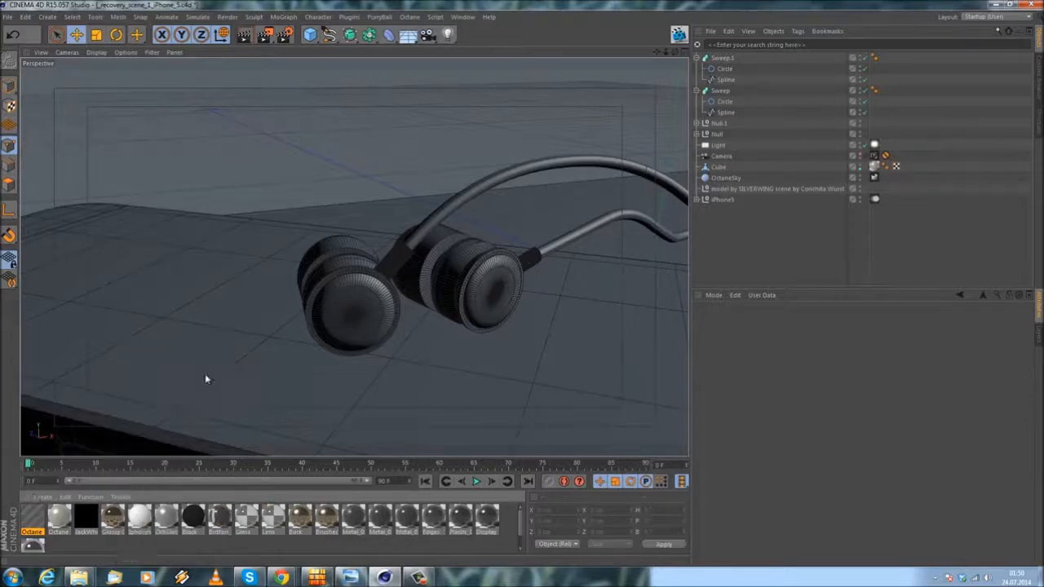
double_click(32, 515)
left_click(183, 236)
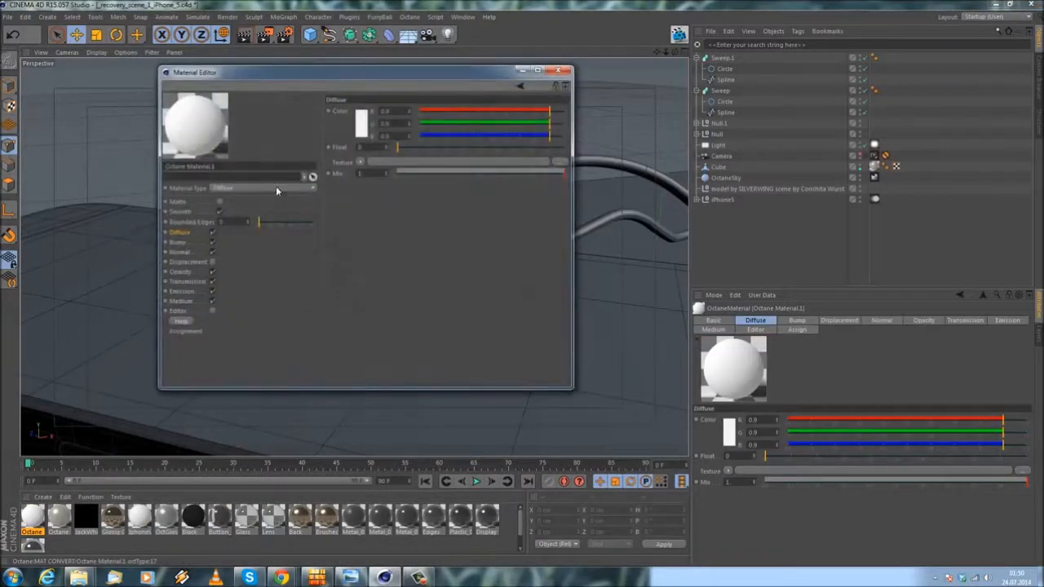
Step: Assign an ImageTexture shader to the new material's Diffuse texture and open the shader's settings
left_click(359, 162)
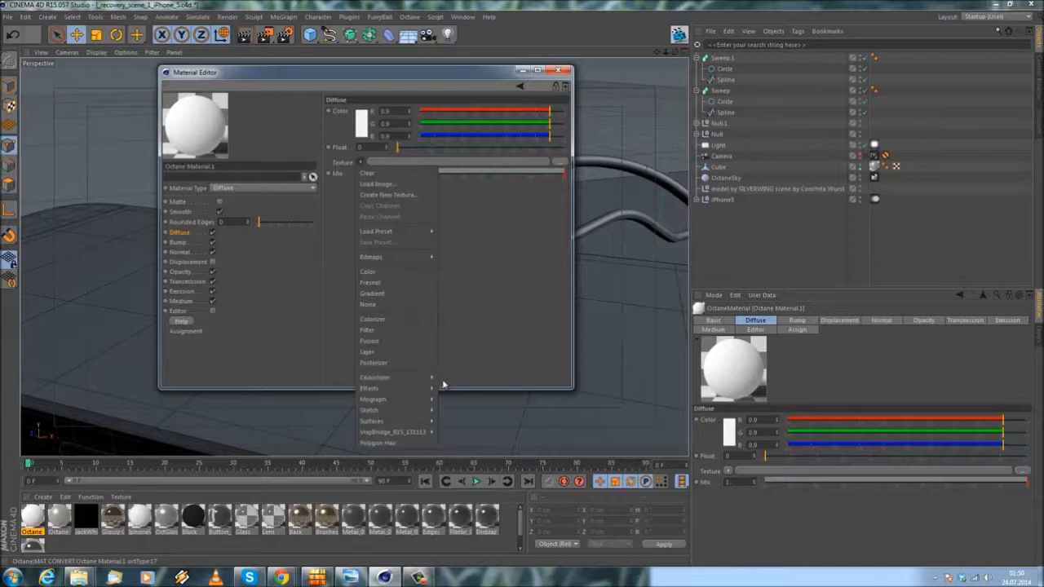
mouse_move(421, 385)
left_click(477, 404)
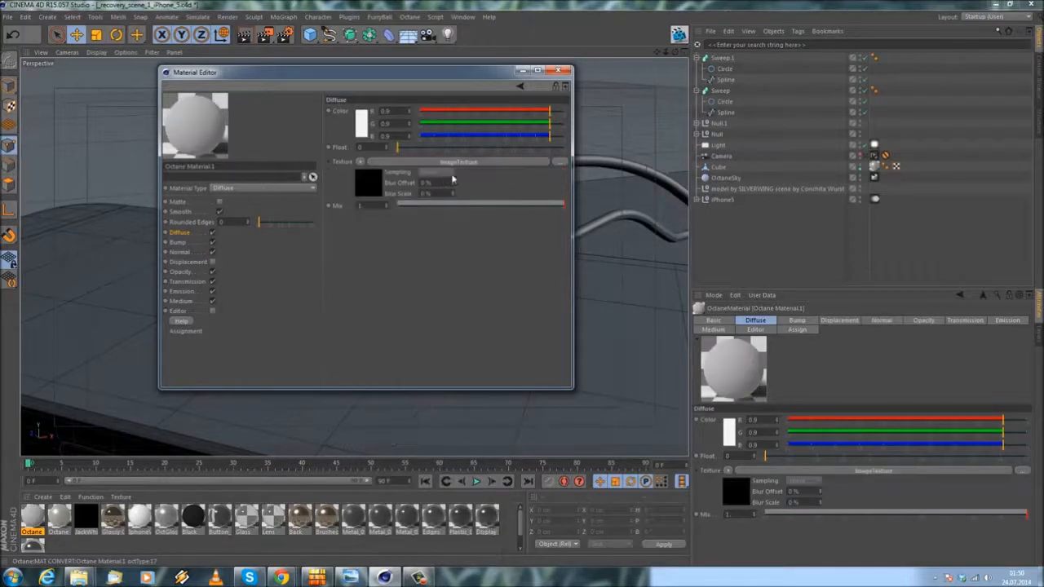
left_click(467, 163)
Step: Examine the Auto-Save options in the Files preferences, switching Auto-Save on and back off, and close the preferences
left_click(8, 17)
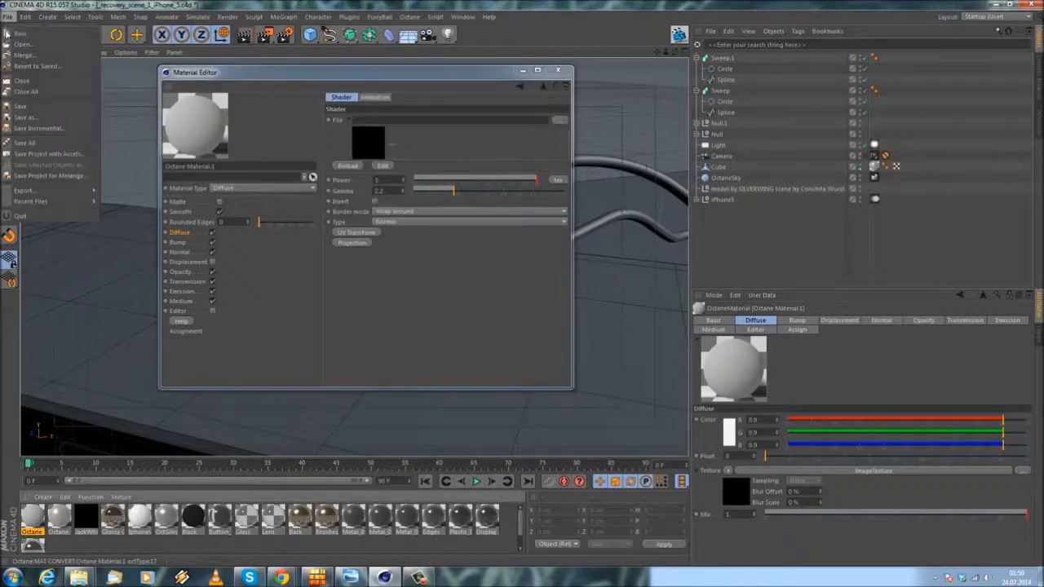
mouse_move(26, 17)
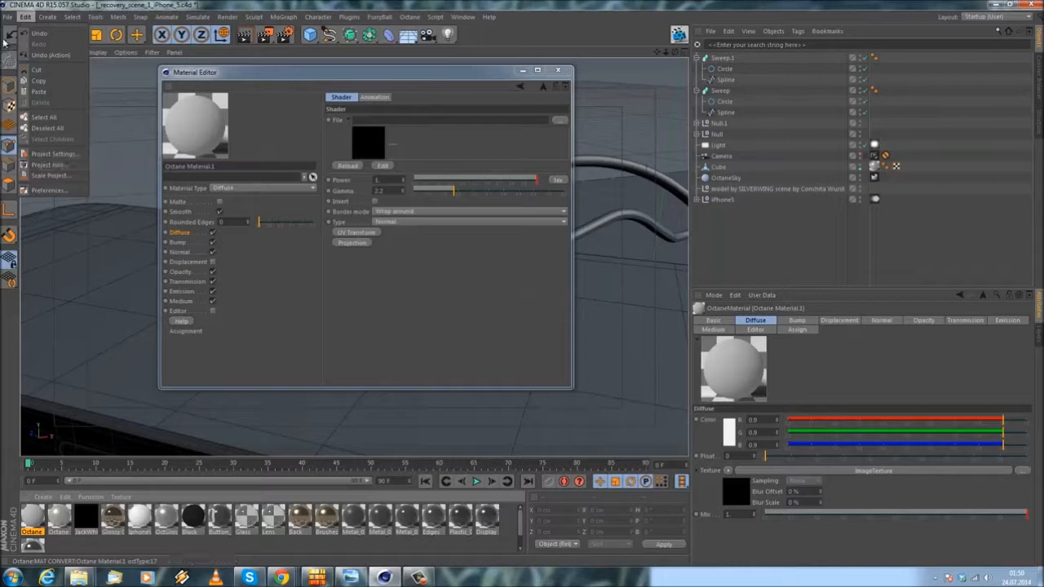
left_click(49, 191)
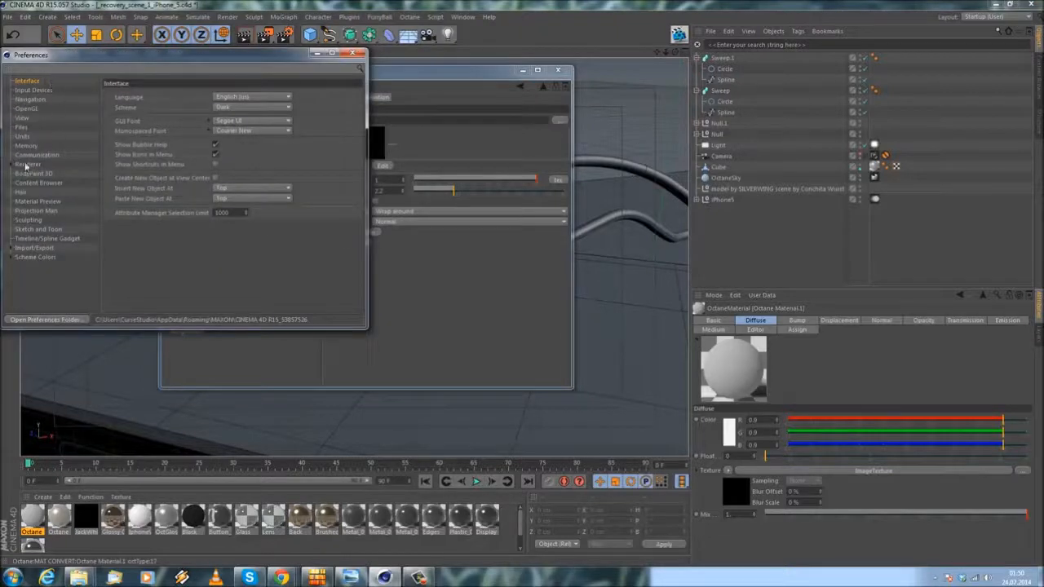
left_click(24, 137)
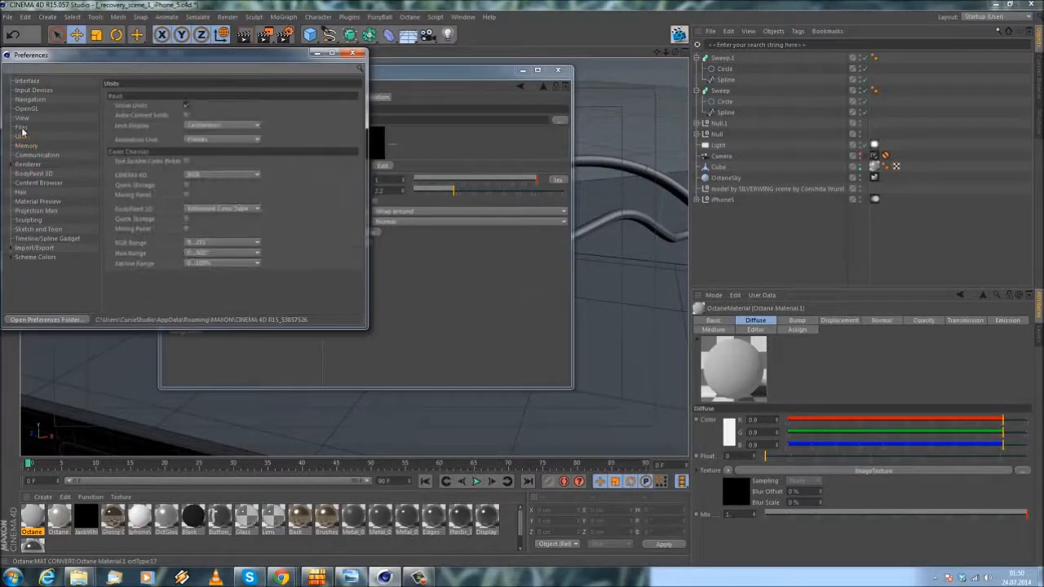
left_click(22, 128)
left_click(22, 120)
left_click(23, 128)
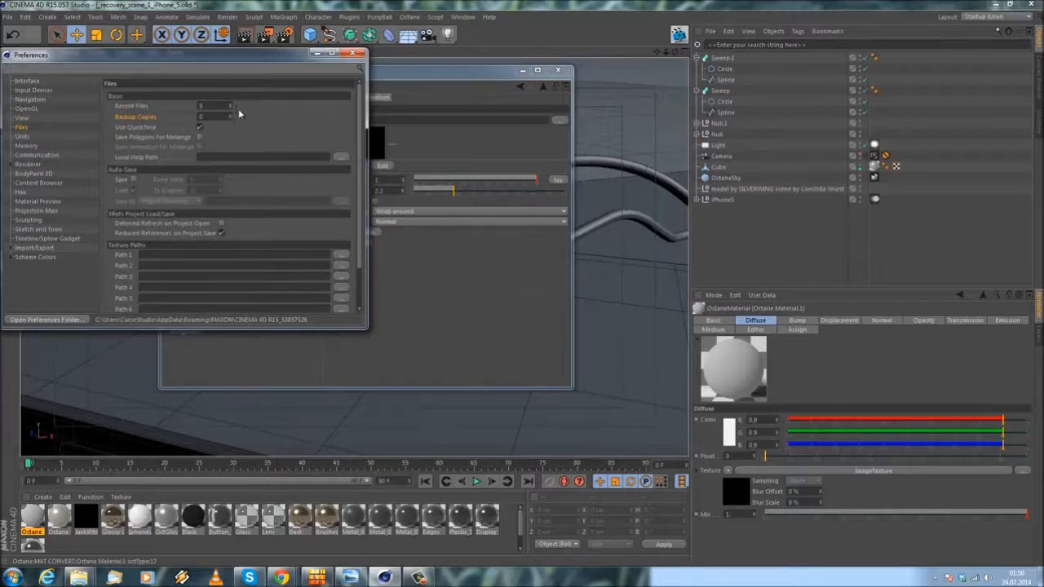
left_click(134, 180)
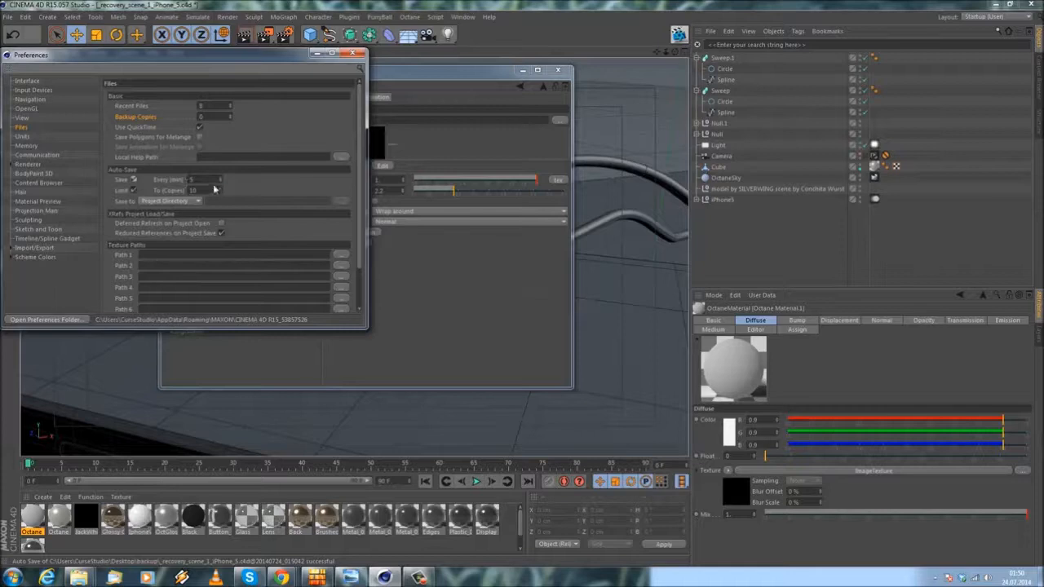
left_click(134, 179)
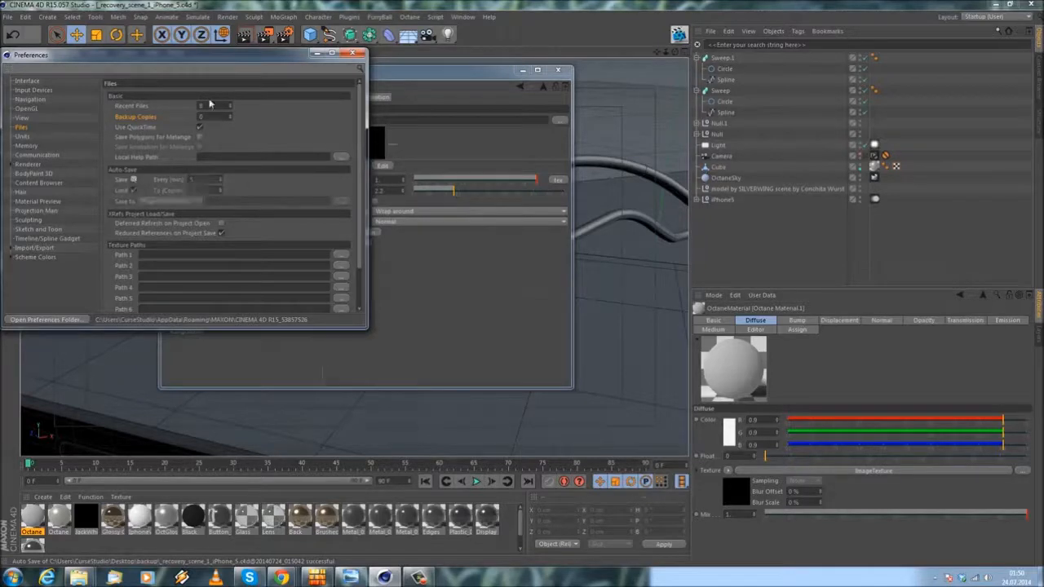
left_click(353, 53)
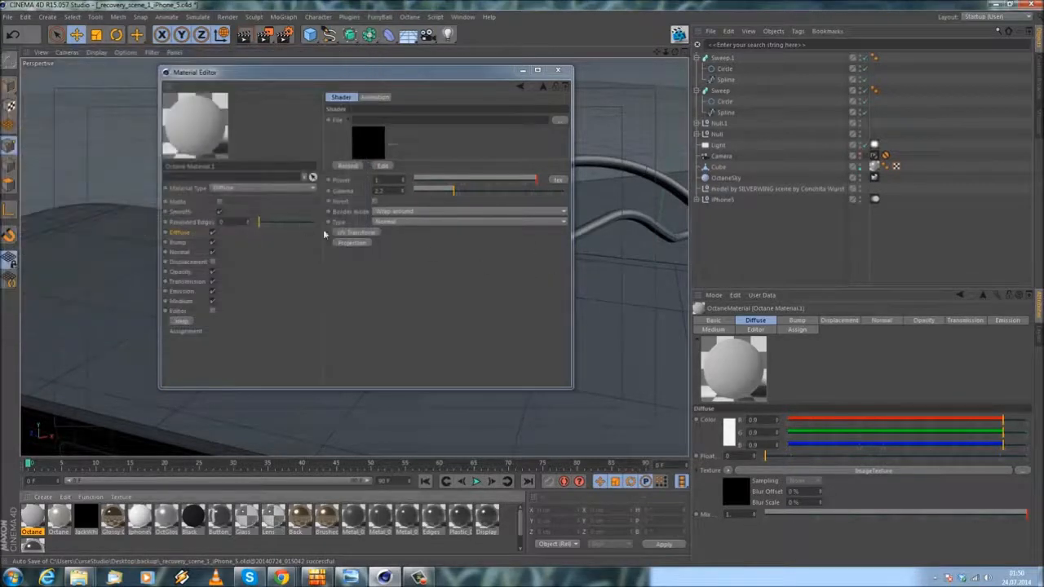
Step: Load BeatsAlpha.tif from WORK (D:) > Personal > iphone5 > Beats into the Diffuse channel's ImageTexture shader
left_click(182, 234)
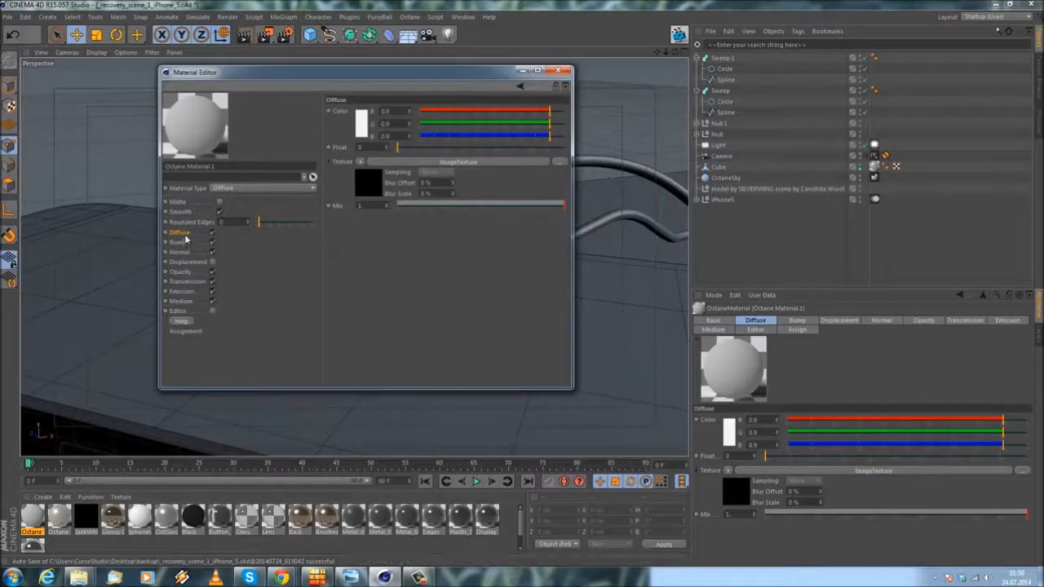
left_click(454, 162)
left_click(565, 121)
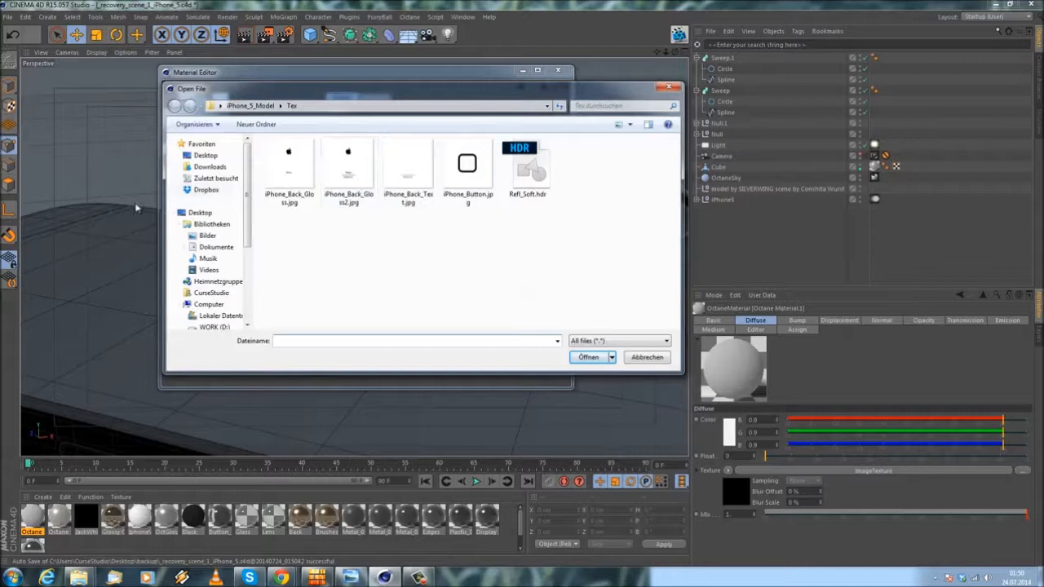
left_click(210, 327)
scroll(333, 252, "down", 10)
double_click(301, 270)
scroll(306, 274, "down", 4)
scroll(310, 276, "down", 5)
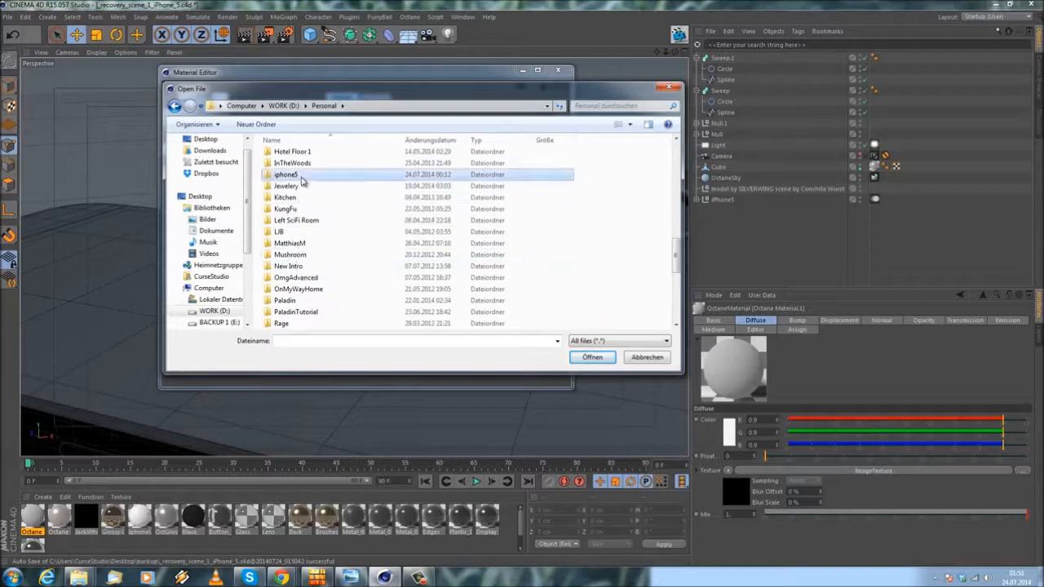
double_click(303, 176)
double_click(303, 189)
left_click(332, 186)
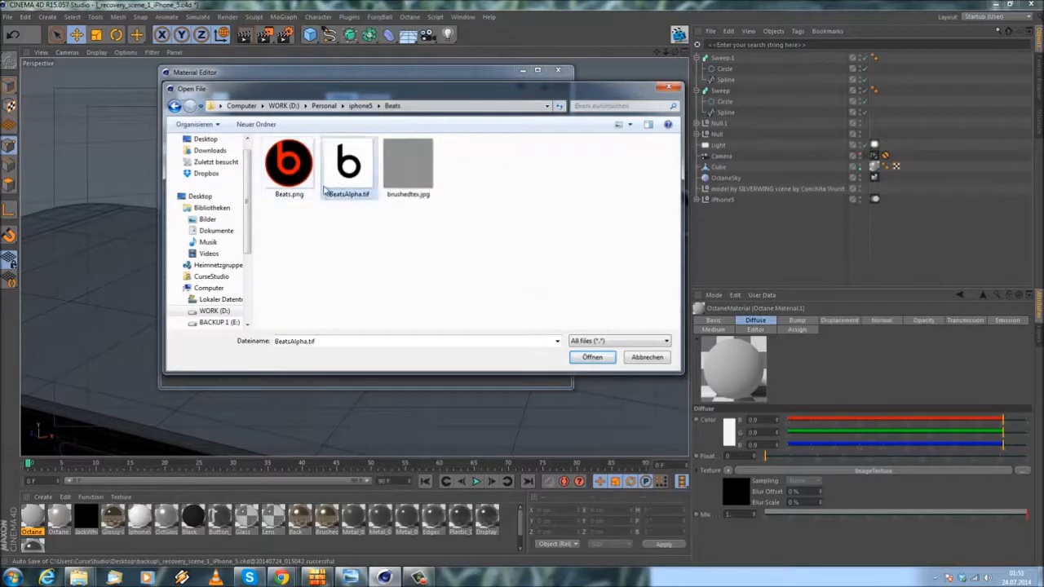
left_click(584, 355)
left_click(583, 329)
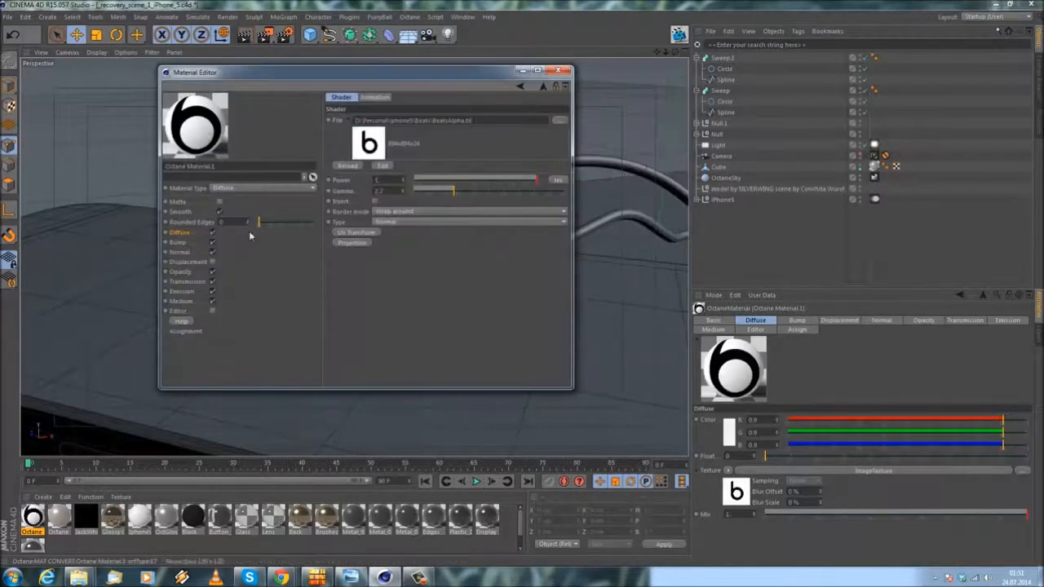
Step: Copy the Diffuse image shader, replace it with a MixTexture, and use the ImageTexture as Texture1 and RgbSpectrum as Texture2
left_click(179, 233)
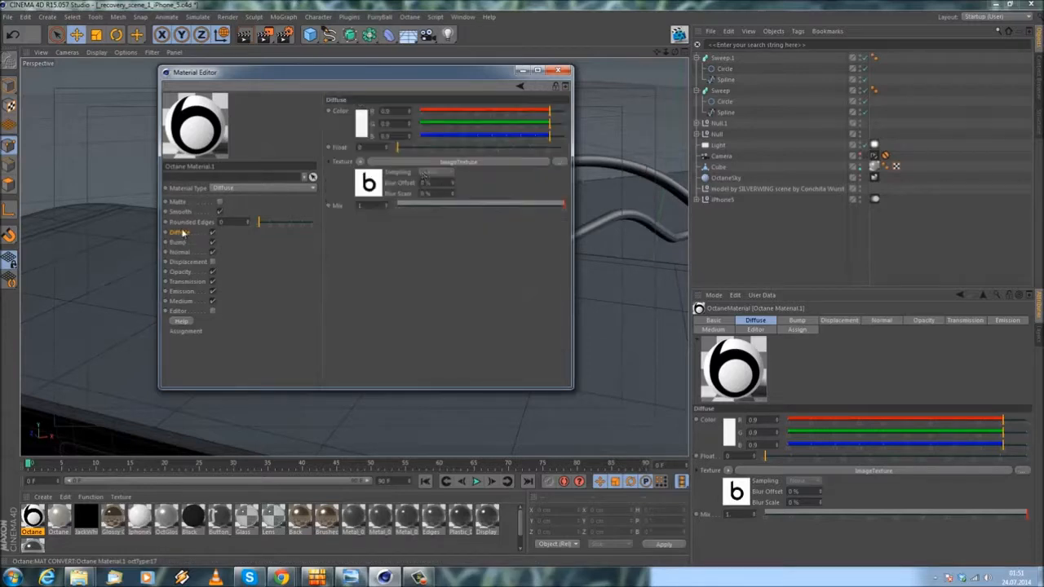
left_click(362, 162)
left_click(374, 221)
left_click(361, 162)
mouse_move(437, 394)
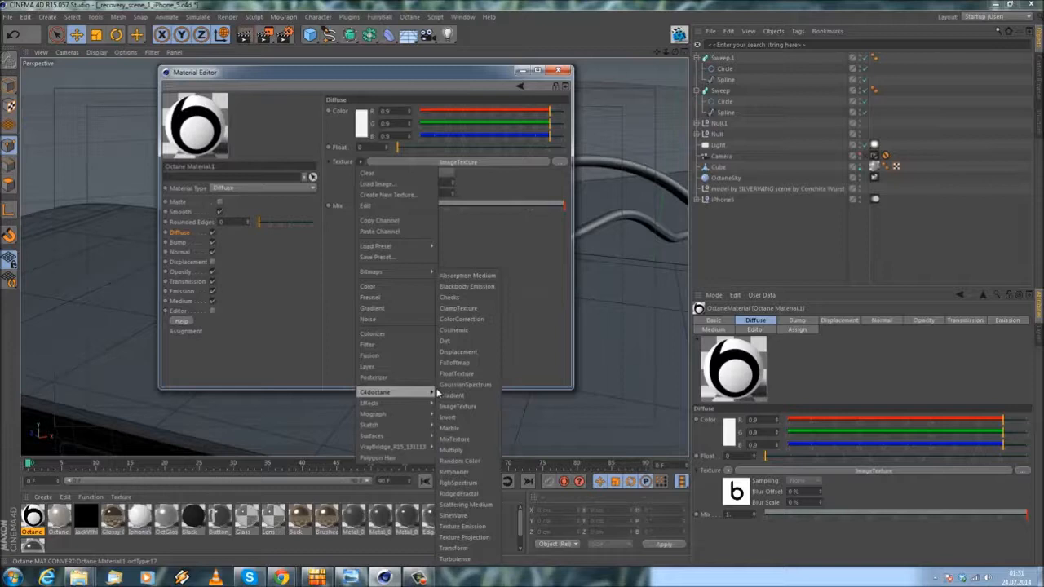
left_click(455, 439)
left_click(420, 164)
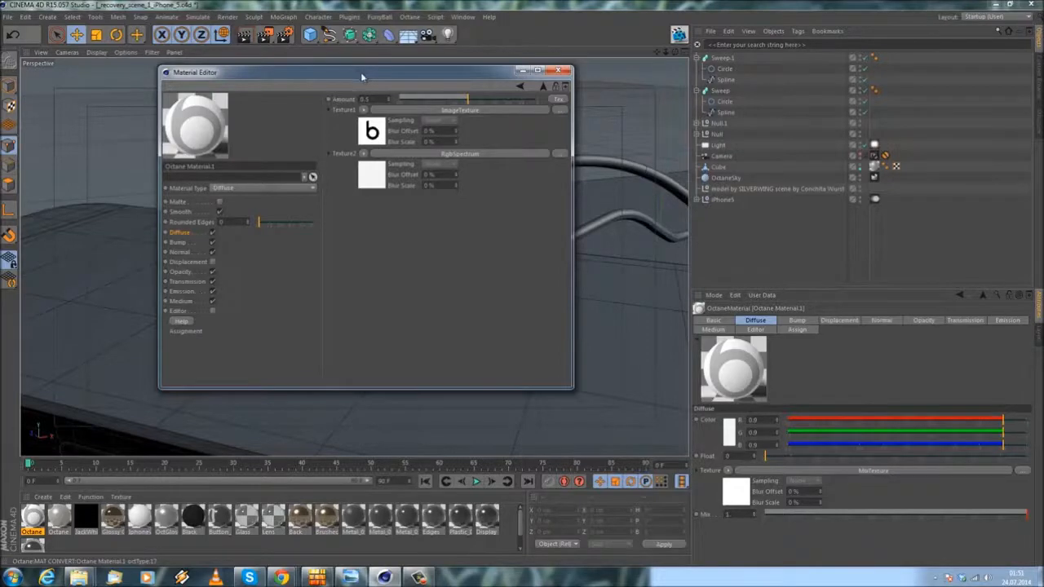
left_click_drag(356, 71, 501, 176)
left_click_drag(438, 178, 339, 114)
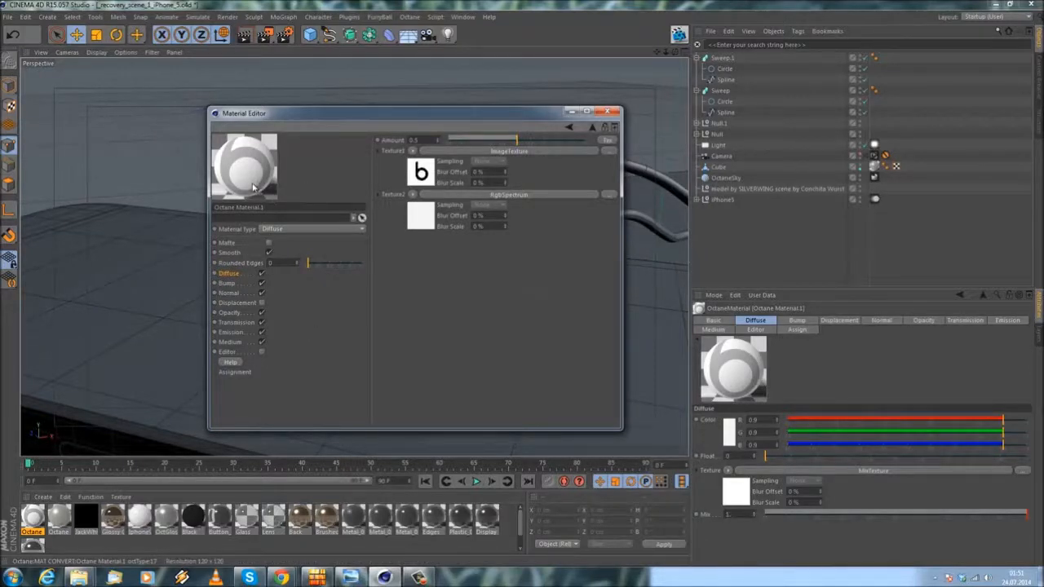
left_click(42, 497)
mouse_move(57, 418)
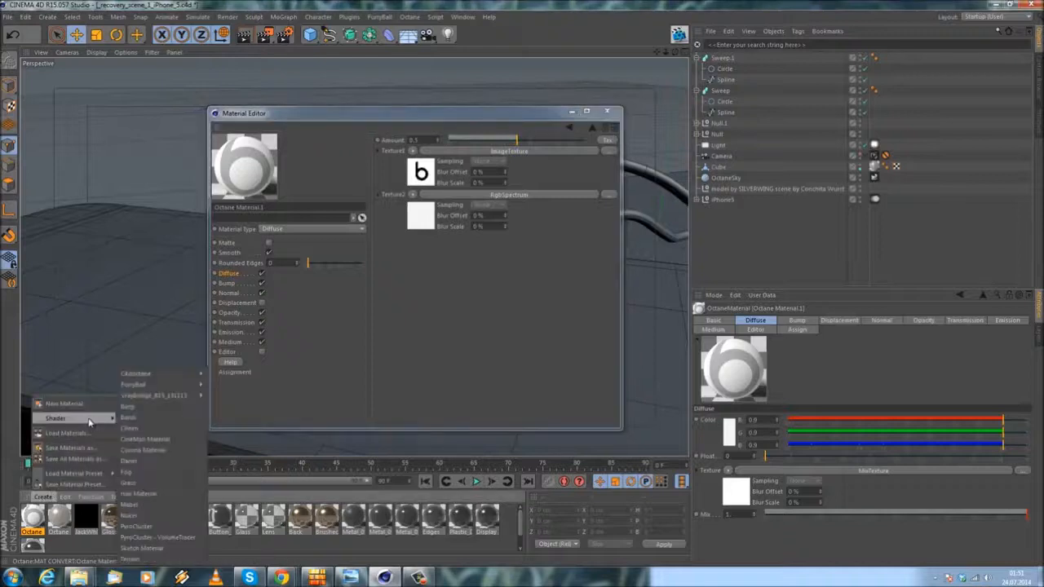
left_click(444, 315)
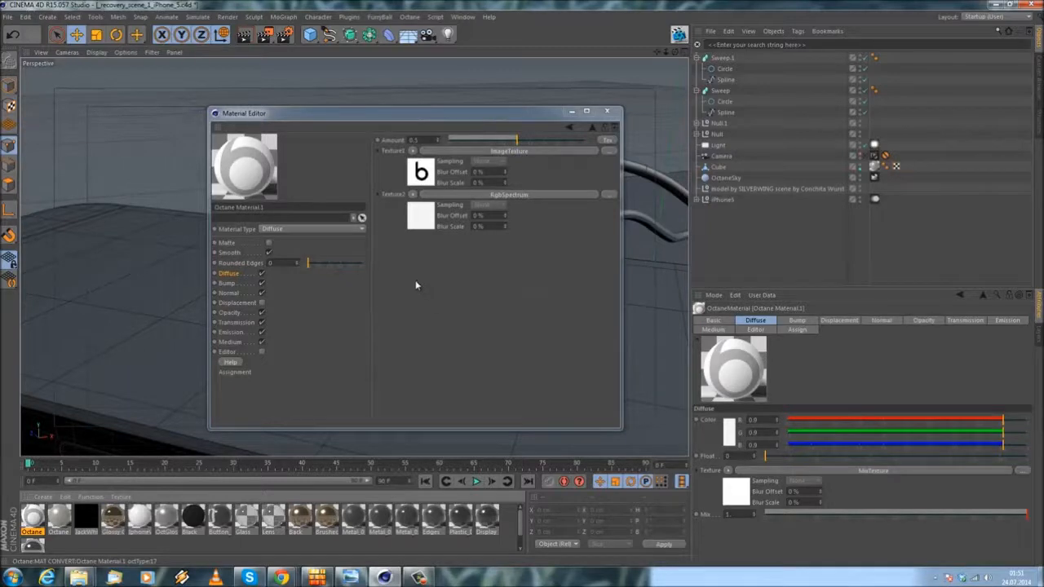
Step: Switch the MixTexture's Amount to a texture input and paste the copied Beats logo ImageTexture into it
left_click(220, 274)
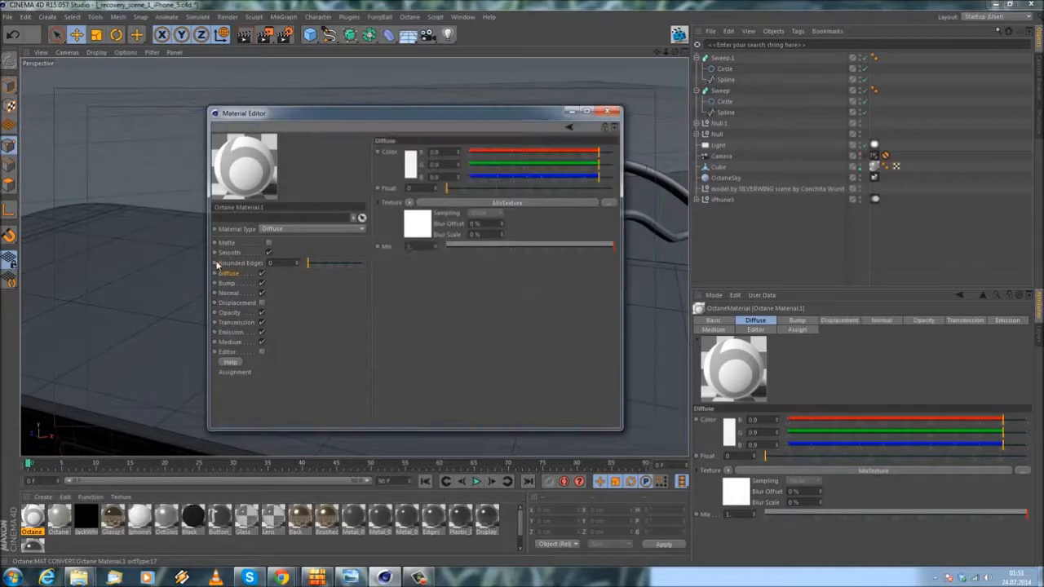
left_click(512, 203)
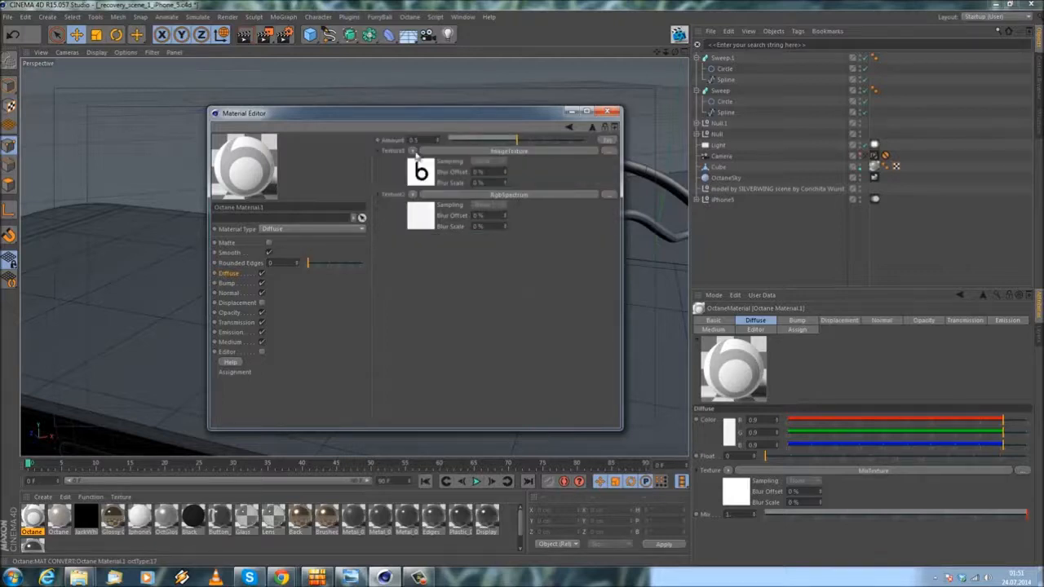
left_click(604, 142)
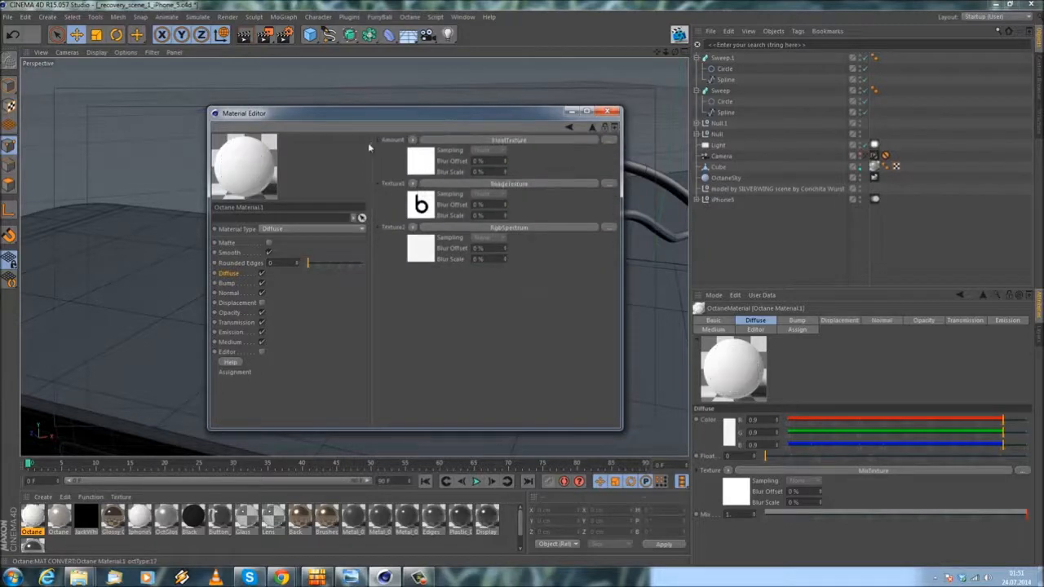
left_click(412, 140)
left_click(430, 200)
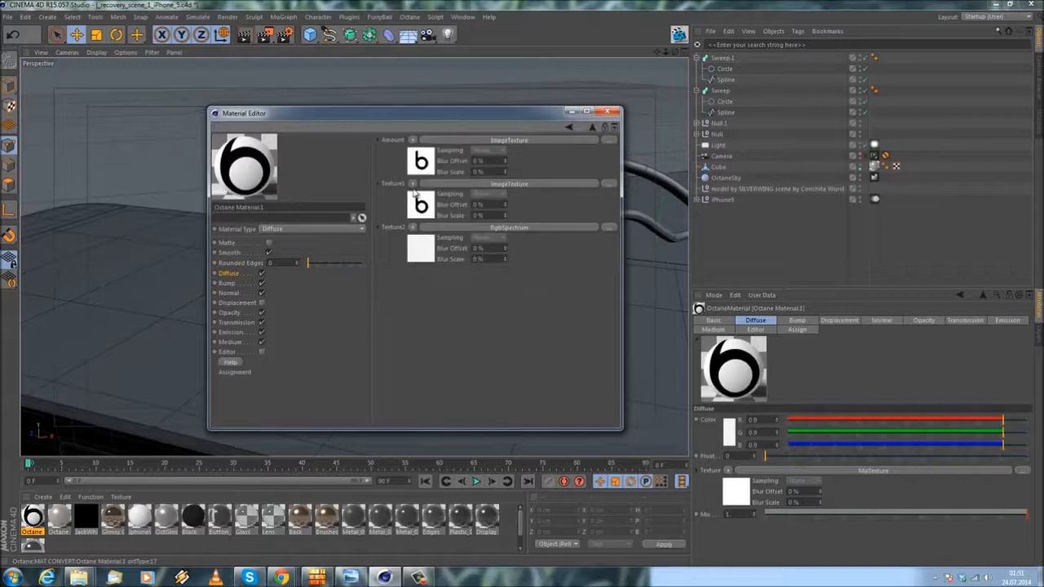
Step: Replace Texture1 of the MixTexture with an RgbSpectrum shader and set its colour to red, about 0.724, 0.012, 0.012
left_click(412, 183)
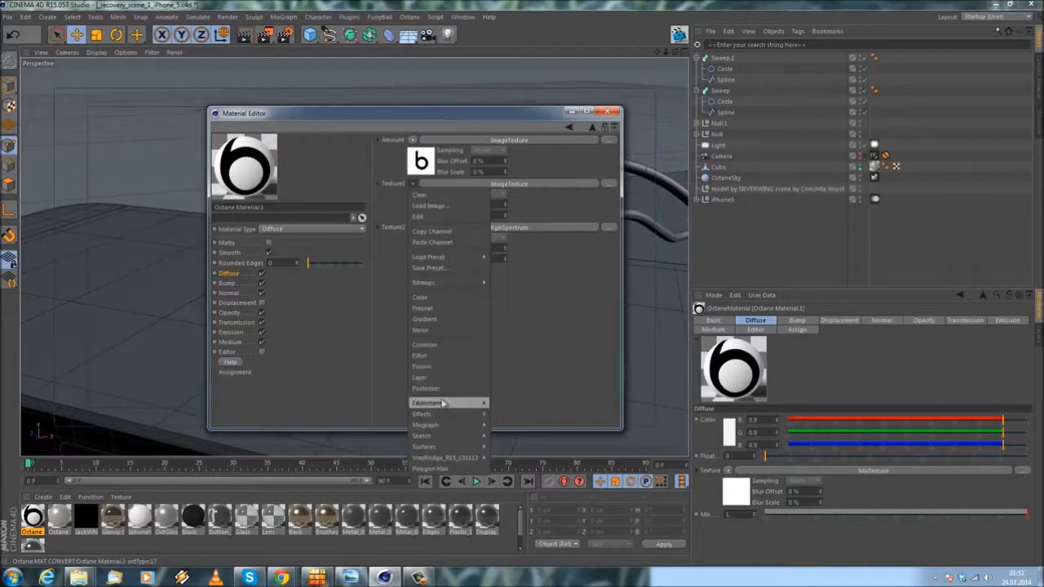
mouse_move(444, 405)
left_click(510, 482)
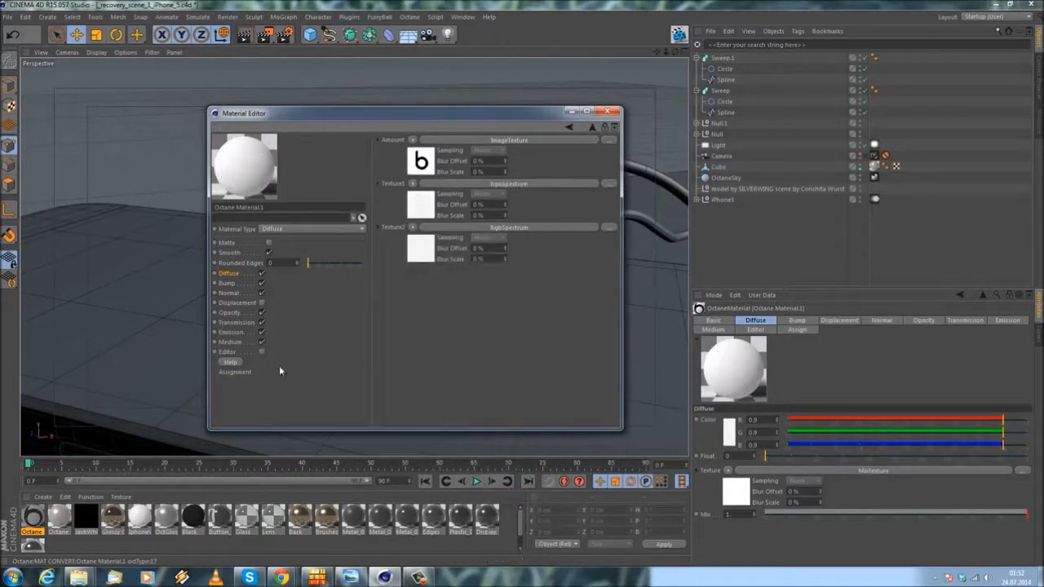
left_click(421, 208)
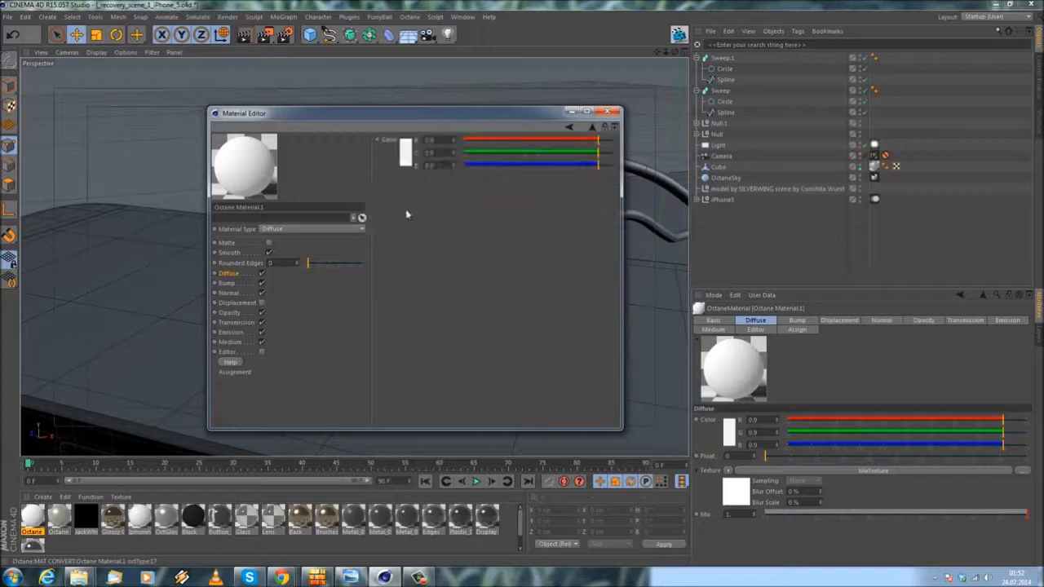
left_click(408, 159)
left_click(405, 131)
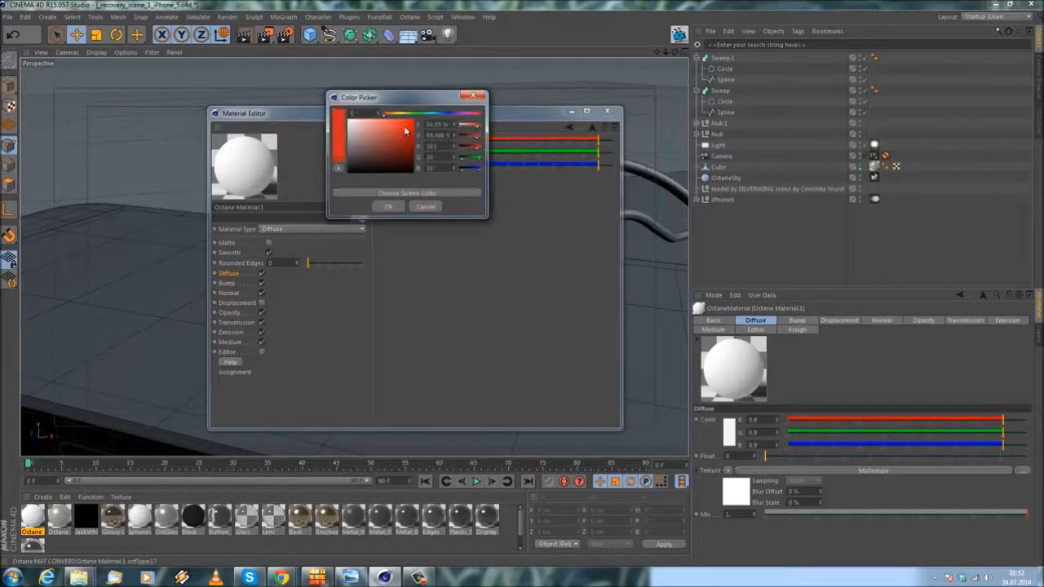
left_click_drag(406, 130, 403, 129)
left_click(389, 206)
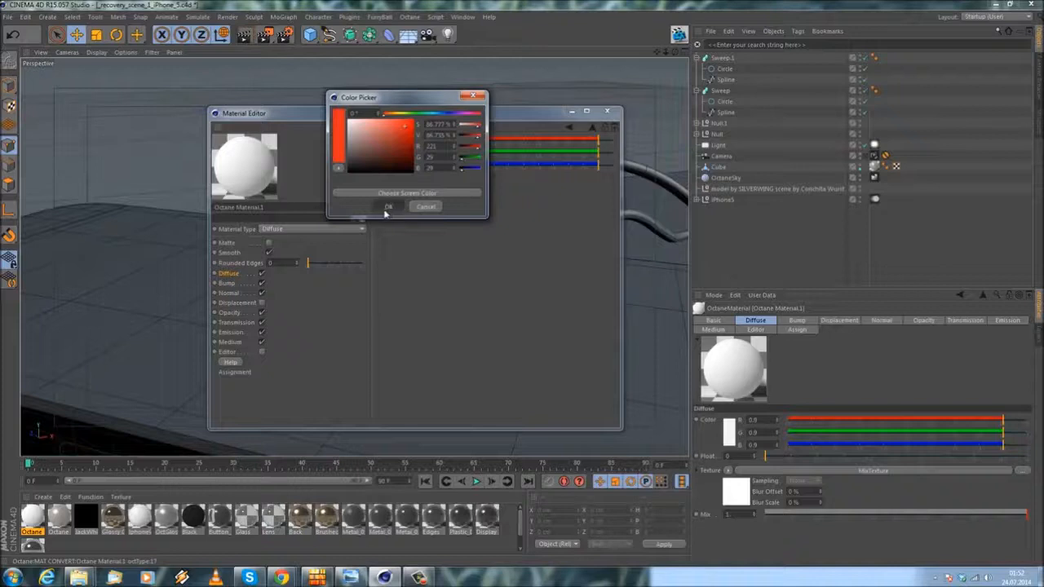
Step: Set the RgbSpectrum colour in the MixTexture's Texture2 to near black, 0.01 for each channel
left_click(568, 129)
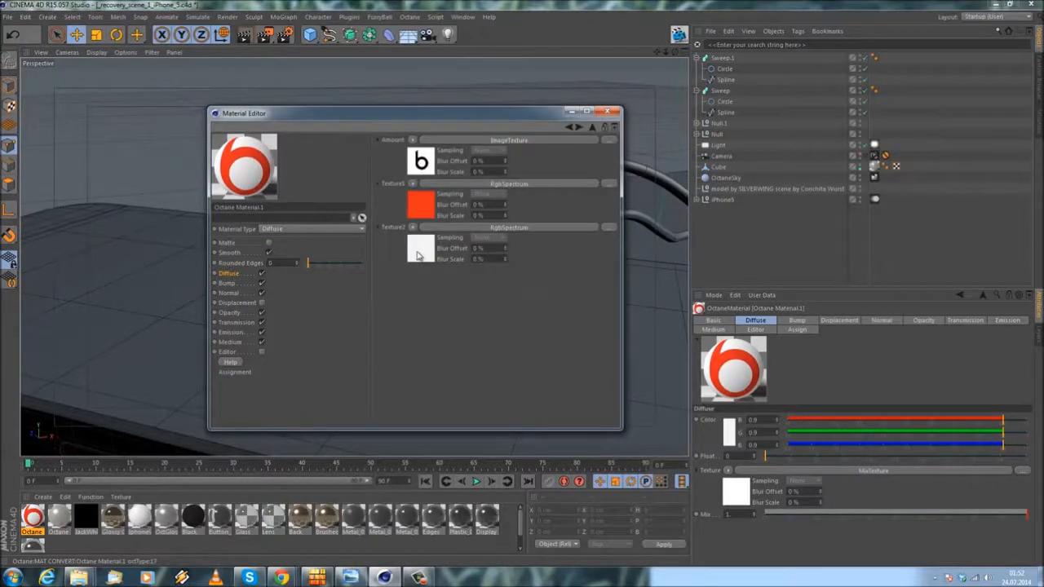
left_click(417, 257)
left_click(405, 156)
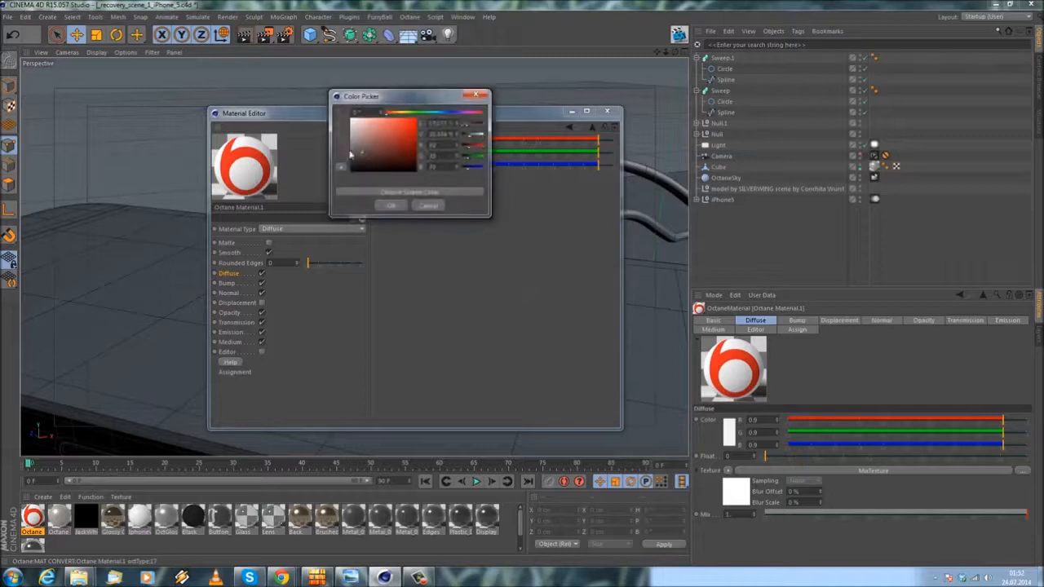
left_click_drag(309, 161, 304, 166)
left_click(397, 210)
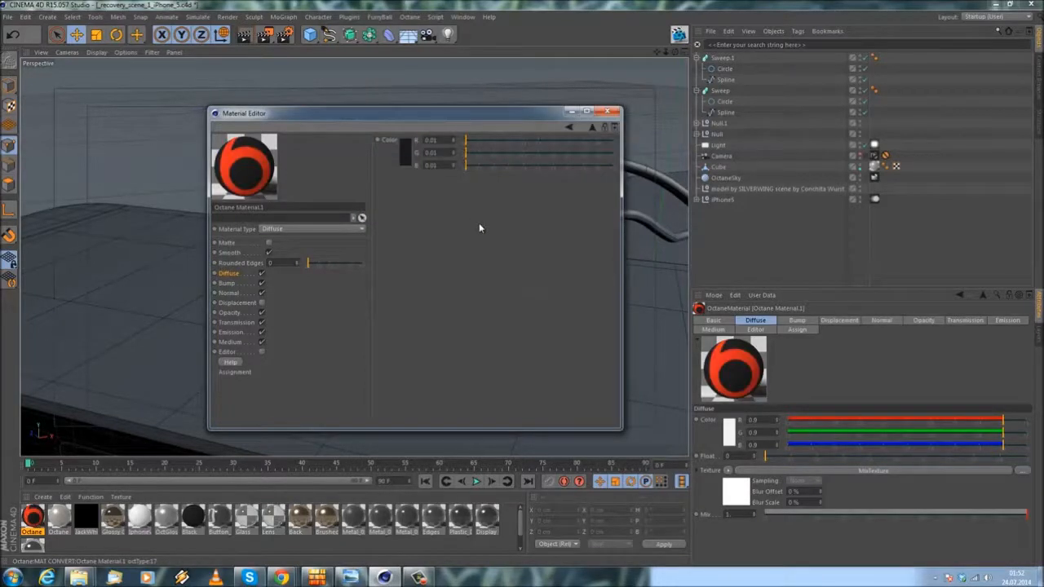
Step: Change the logo material's type to Glossy, with an Index of 1.5 and a Roughness Float of 0.21
left_click(312, 231)
left_click(304, 264)
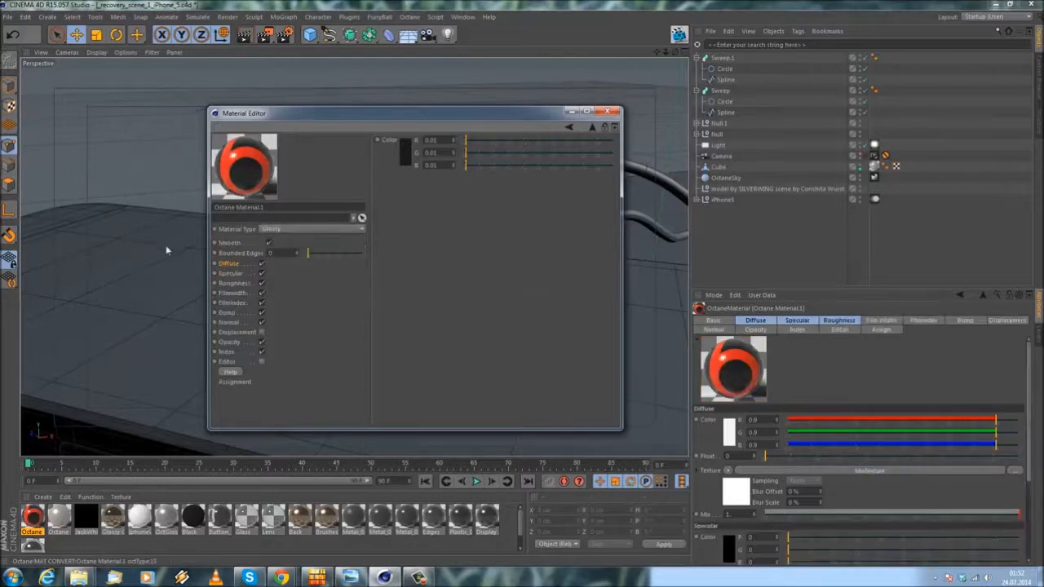
left_click(227, 351)
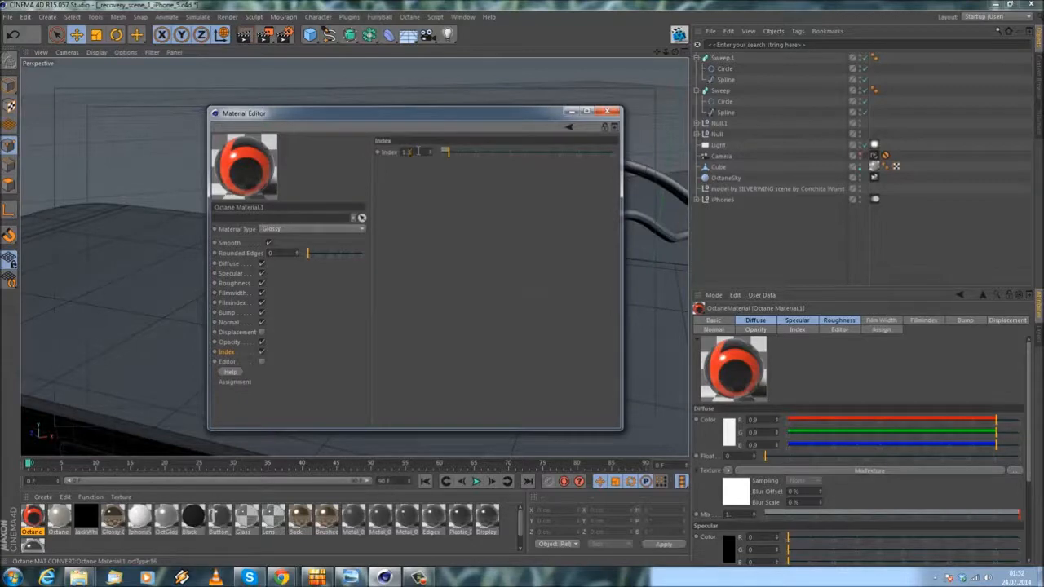
left_click(230, 265)
left_click(231, 273)
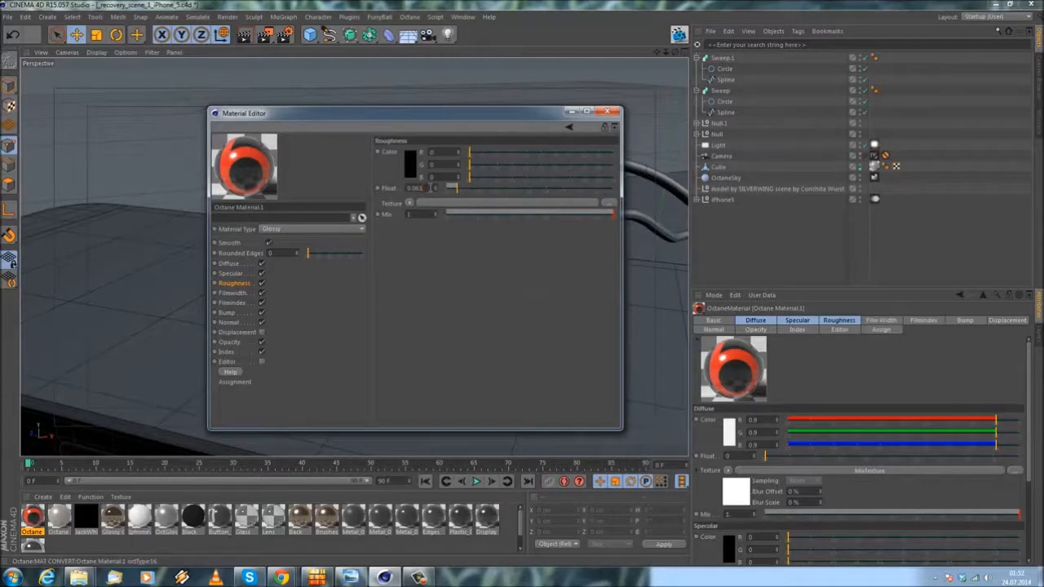
left_click_drag(431, 188, 457, 187)
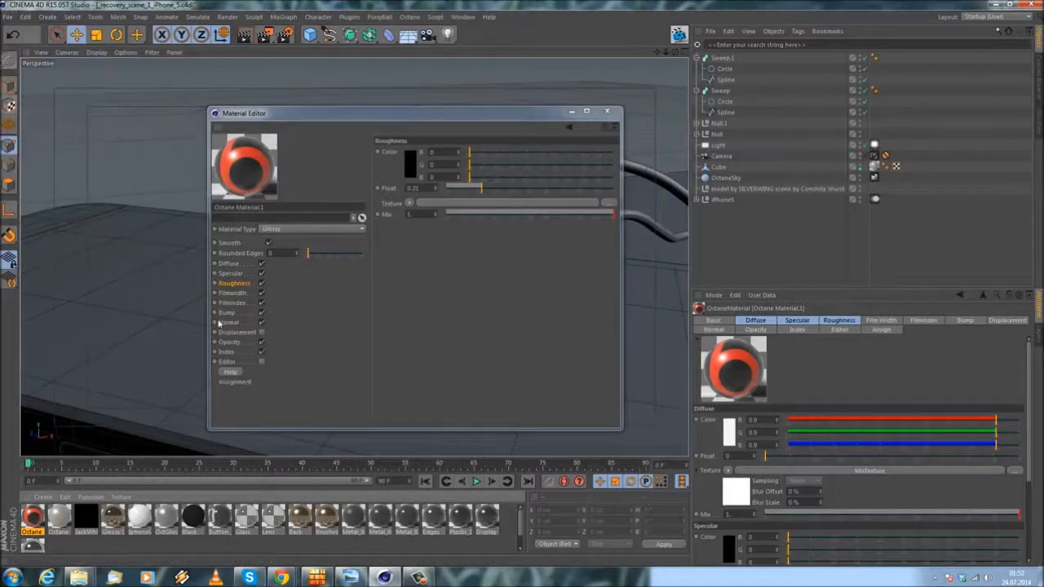
Step: Create another Octane material, set its type to Glossy, and give it an Index of 7
left_click(49, 498)
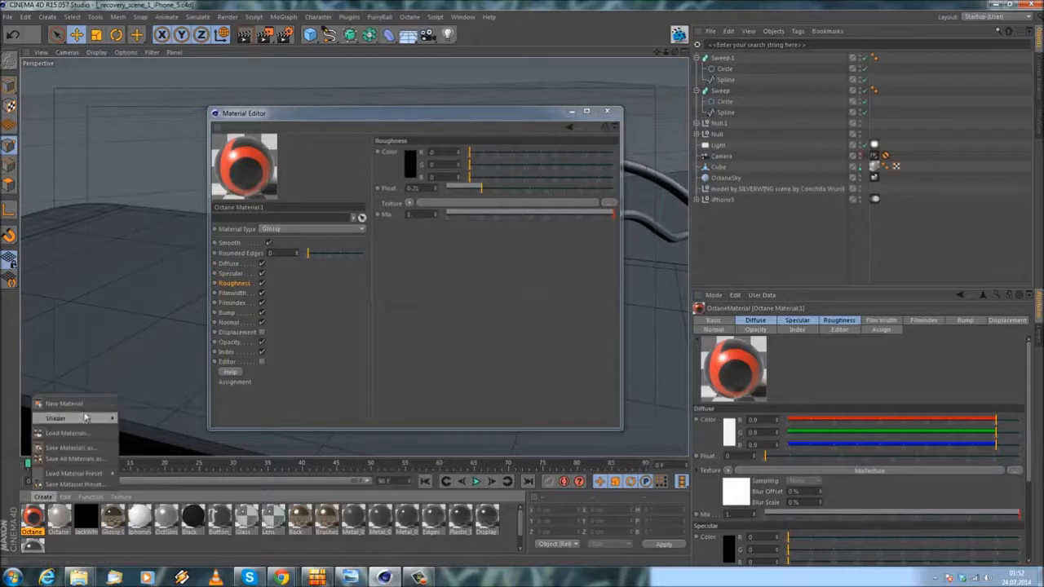
mouse_move(88, 418)
mouse_move(159, 375)
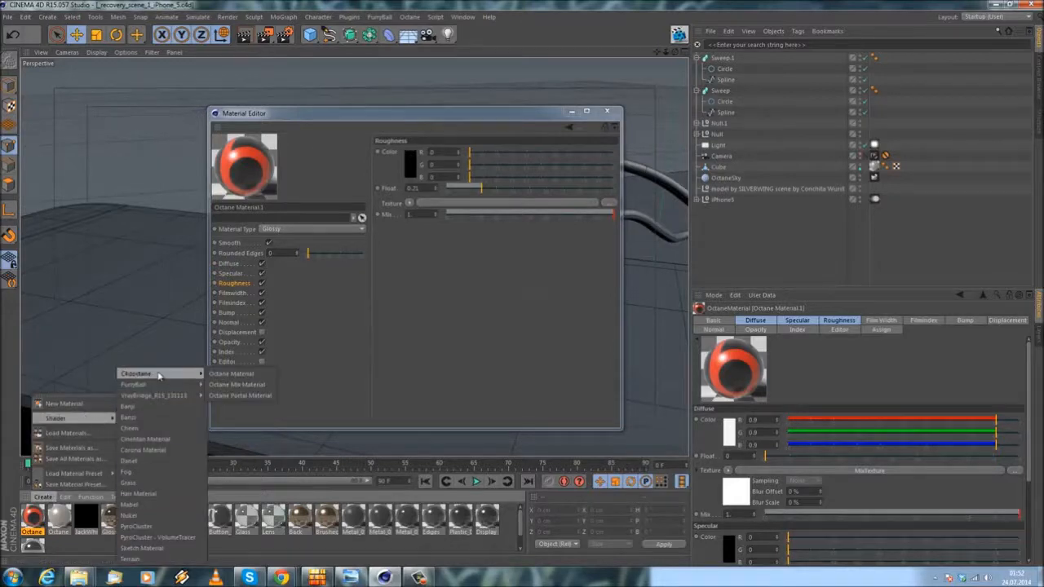
left_click(231, 374)
left_click(312, 229)
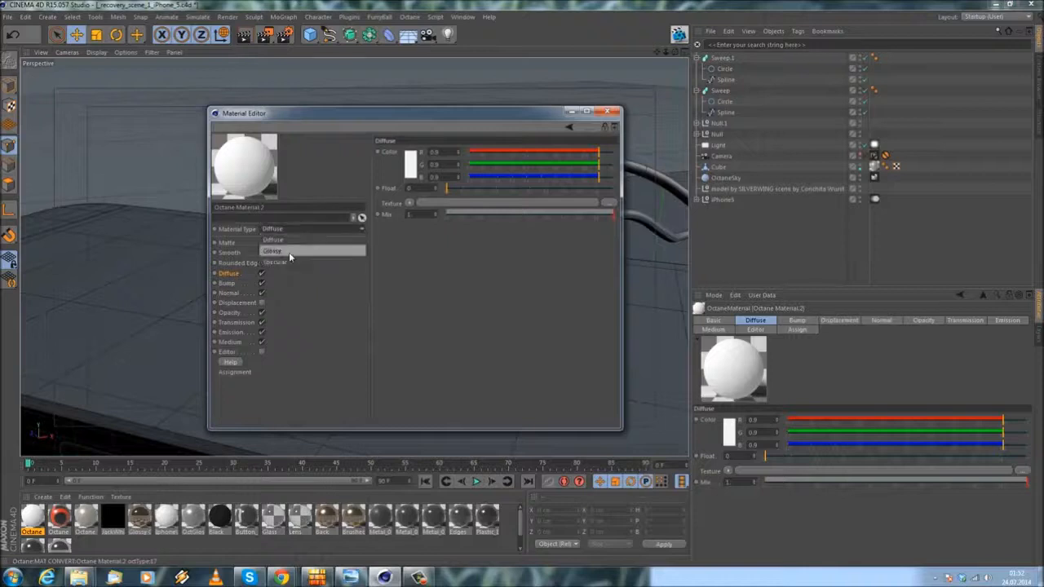
left_click(289, 248)
left_click(228, 352)
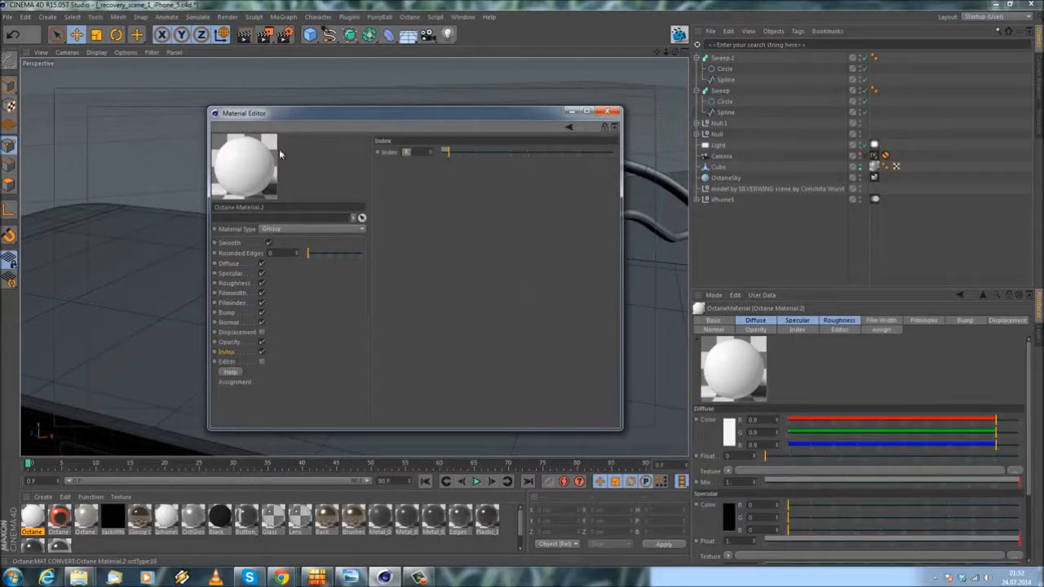
type("7")
key("Return")
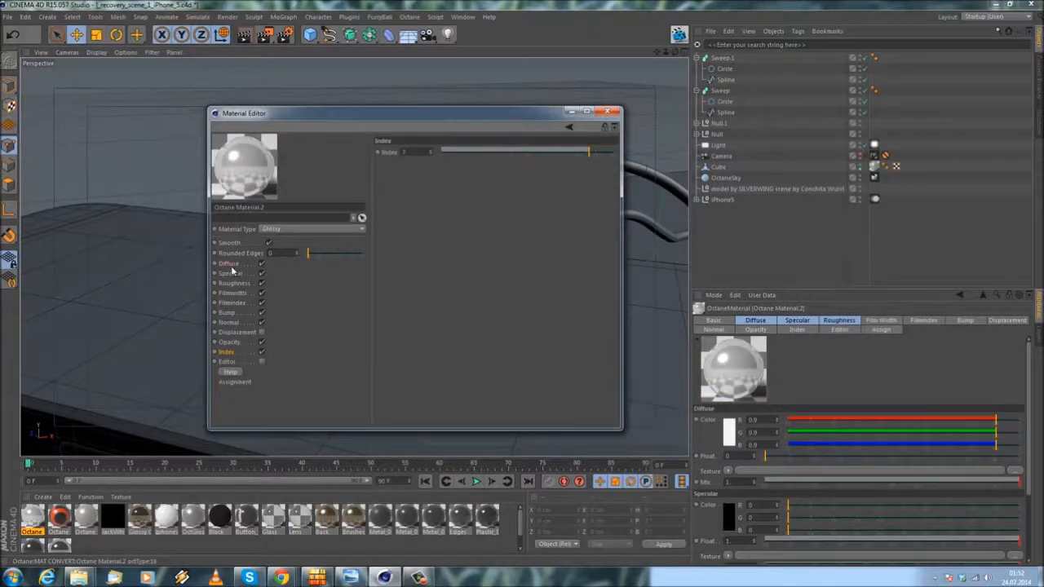
Step: Darken the new glossy material's Diffuse colour to 0.01 for each channel
left_click(229, 264)
left_click(412, 171)
double_click(432, 149)
type("10")
key("Return")
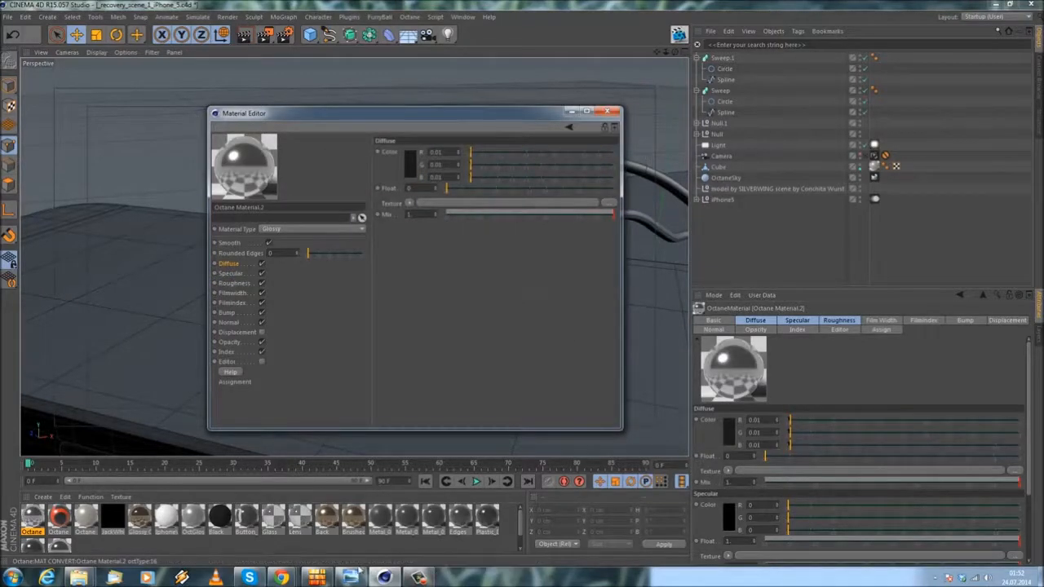
Step: Check the iPhone photo and the iBeats product image, and review the glossy material's Bump, Specular and Diffuse channels
mouse_move(358, 576)
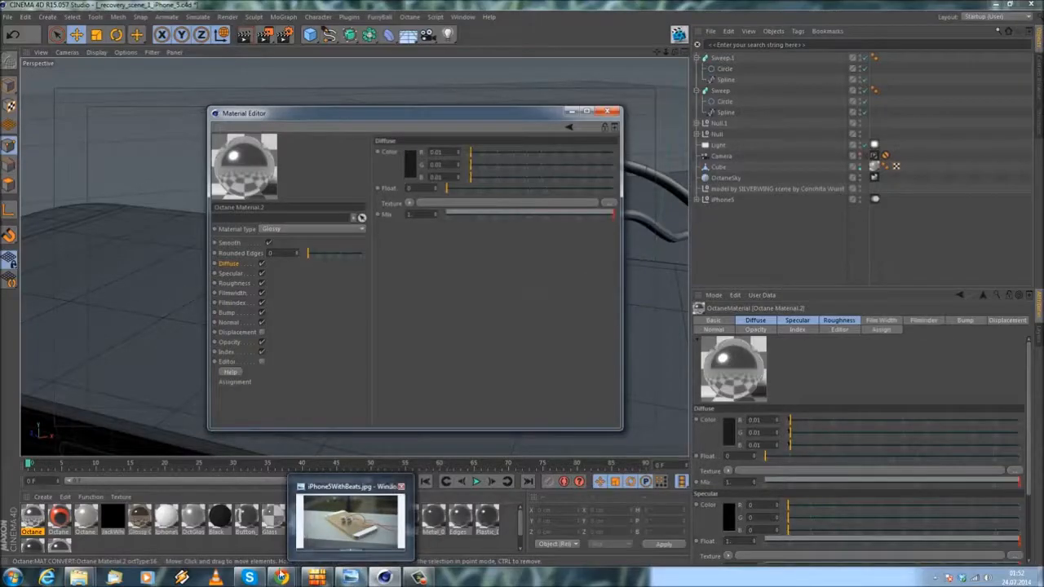
mouse_move(283, 577)
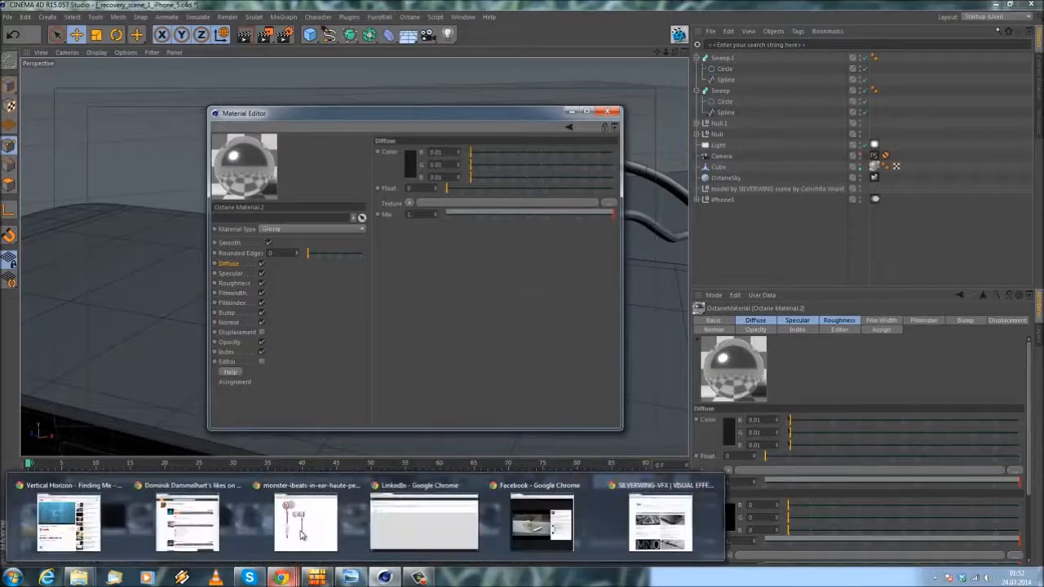
left_click(311, 525)
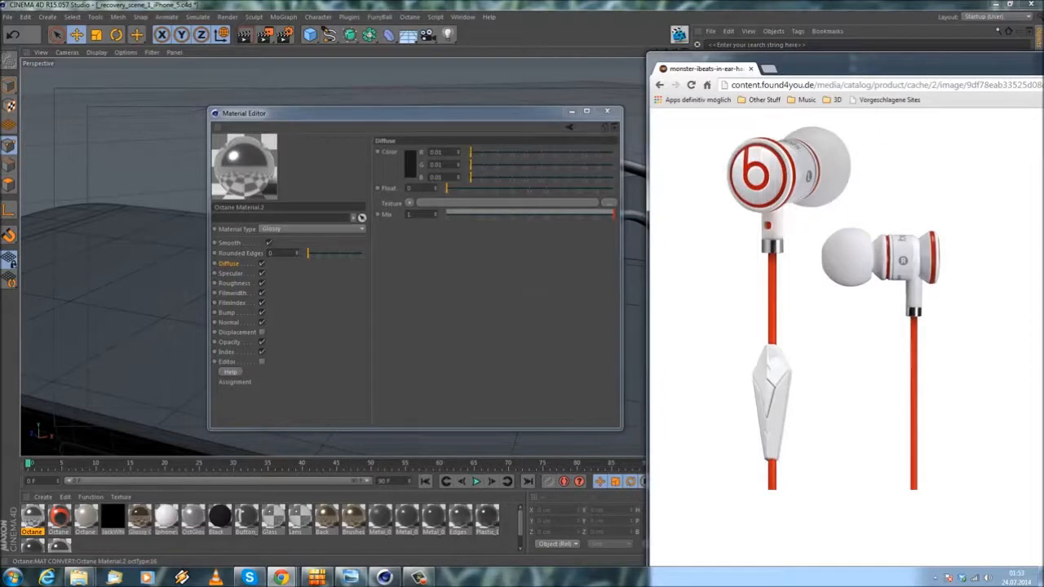
left_click(281, 578)
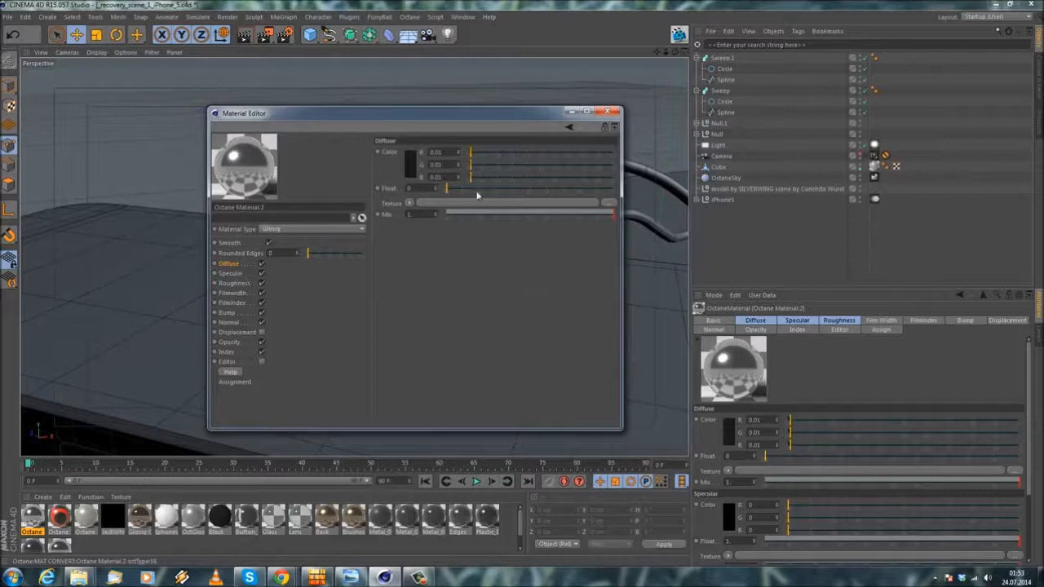
left_click(228, 313)
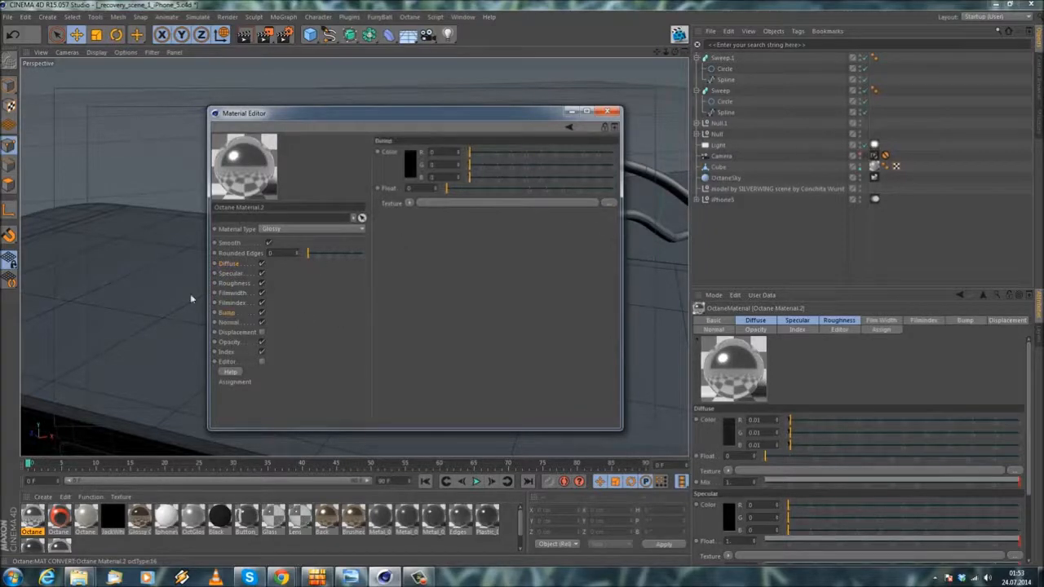
left_click(232, 273)
left_click(232, 265)
left_click(234, 273)
left_click(234, 266)
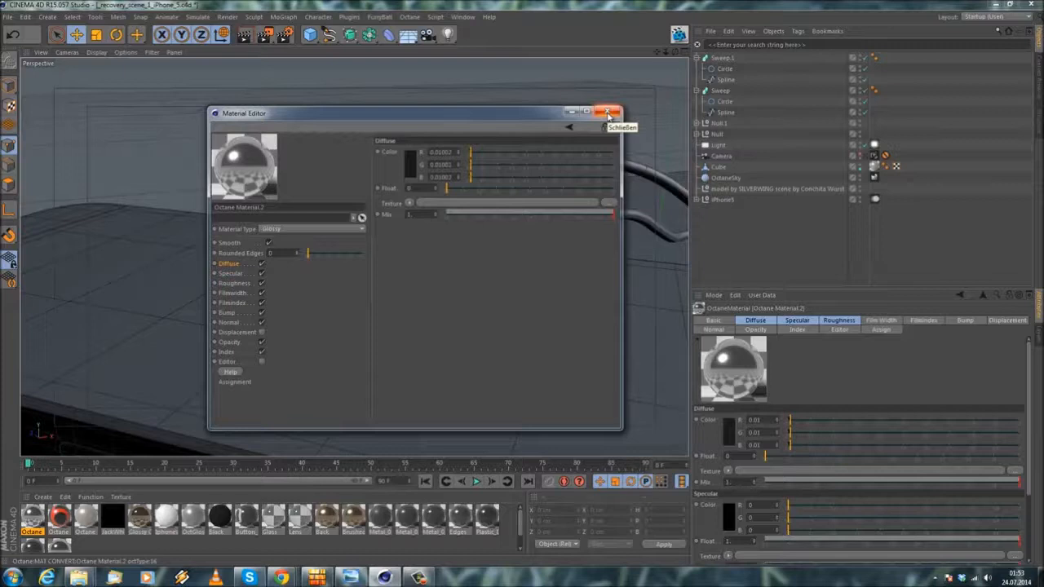
Step: Set the glossy metal material's Roughness Float to 0.2 and close its editor
left_click(234, 283)
left_click_drag(454, 190, 483, 193)
left_click_drag(414, 190, 529, 193)
type("2")
key("Return")
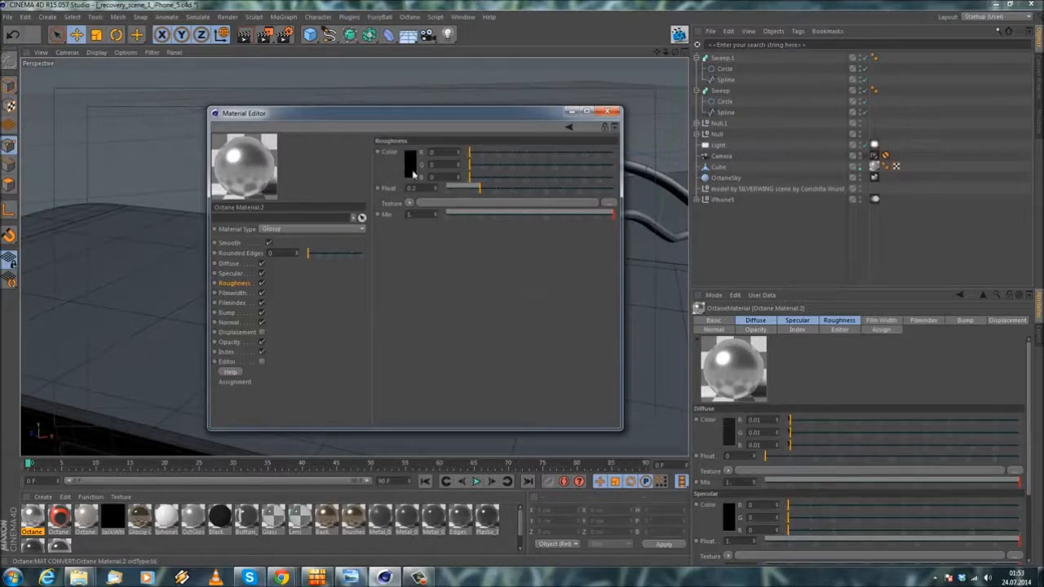
left_click(606, 112)
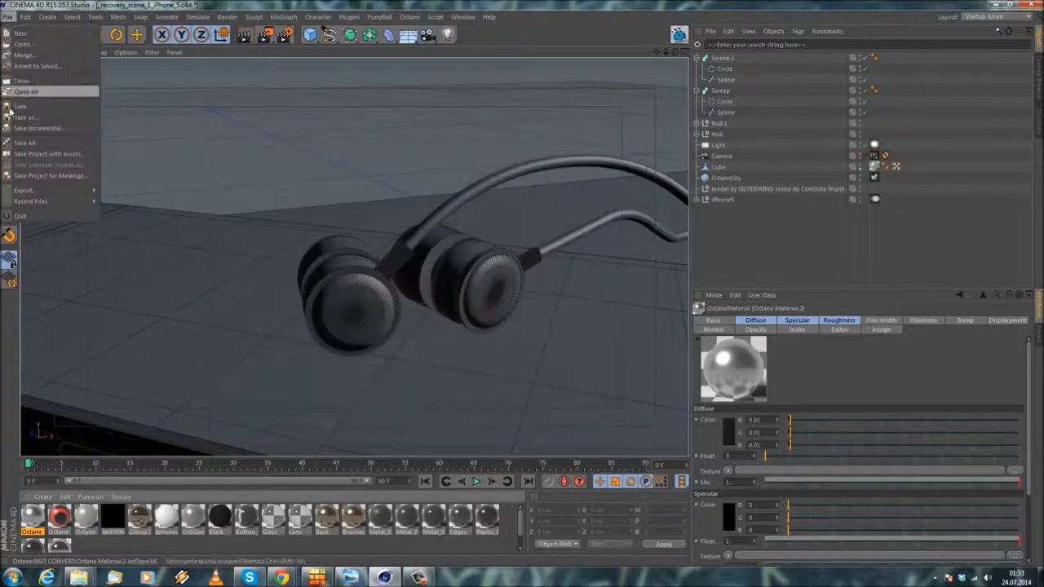
Step: Create an Octane Mix Material with the red-and-black logo material as Material1 and the glossy metal as Material2
left_click(41, 498)
mouse_move(91, 421)
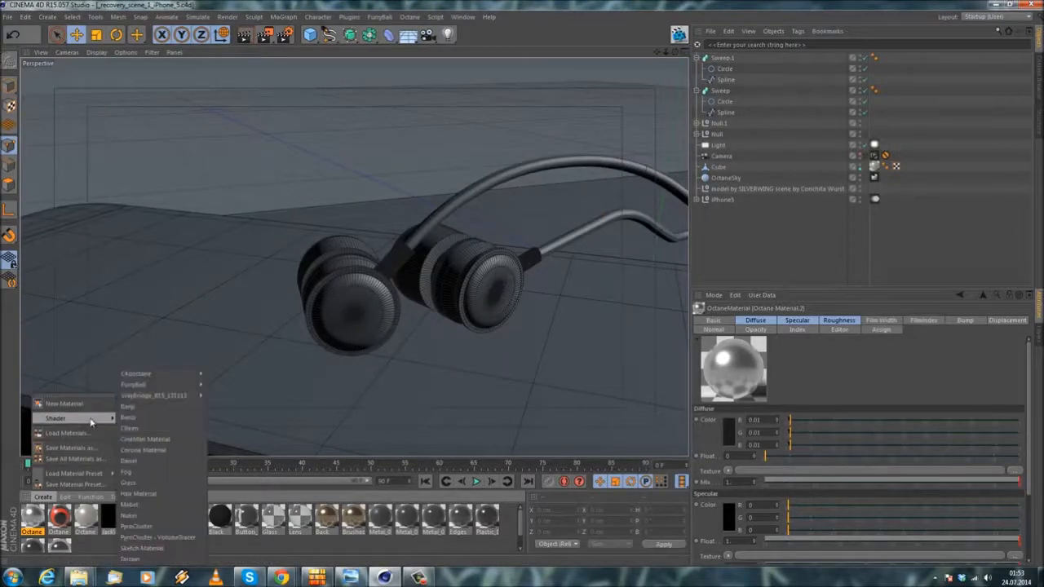
mouse_move(159, 375)
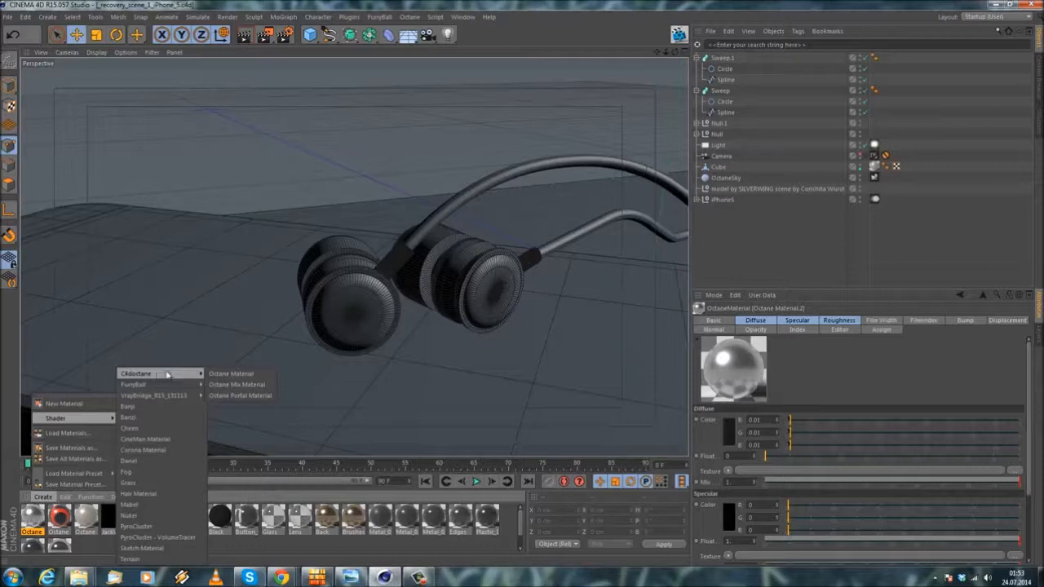
left_click(232, 385)
double_click(58, 514)
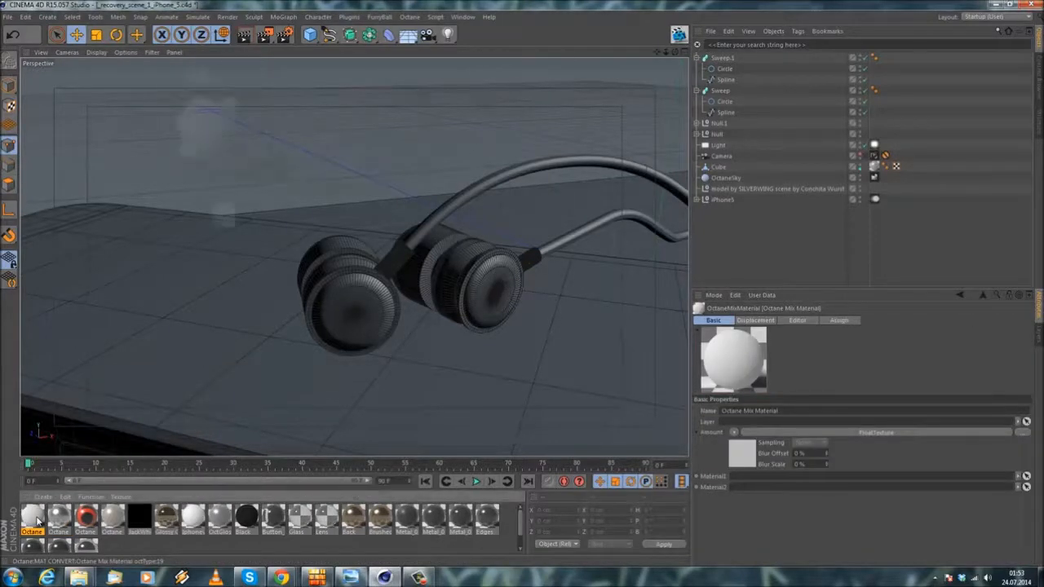
left_click_drag(58, 514, 211, 258)
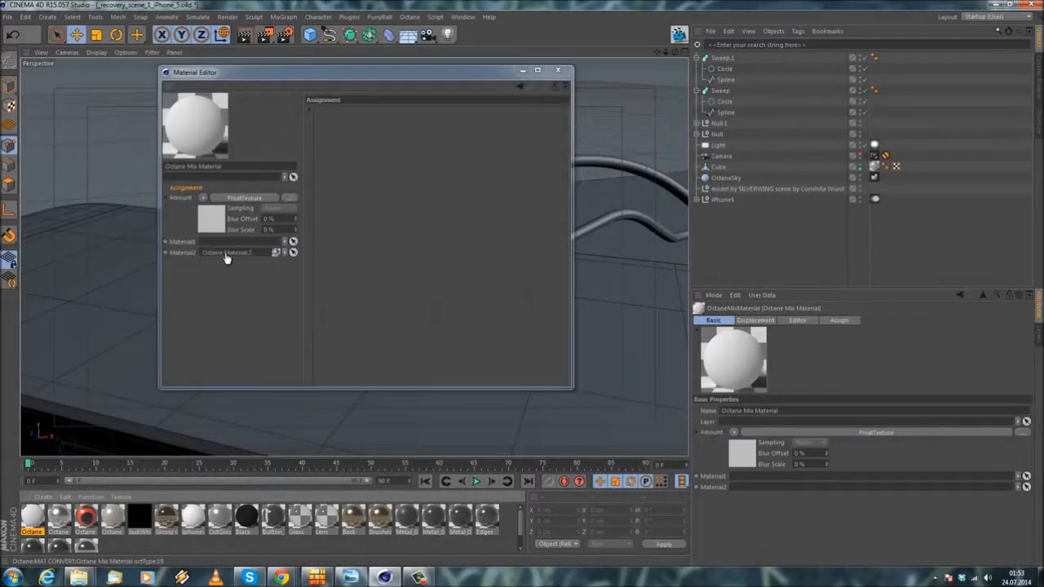
left_click_drag(88, 521, 223, 247)
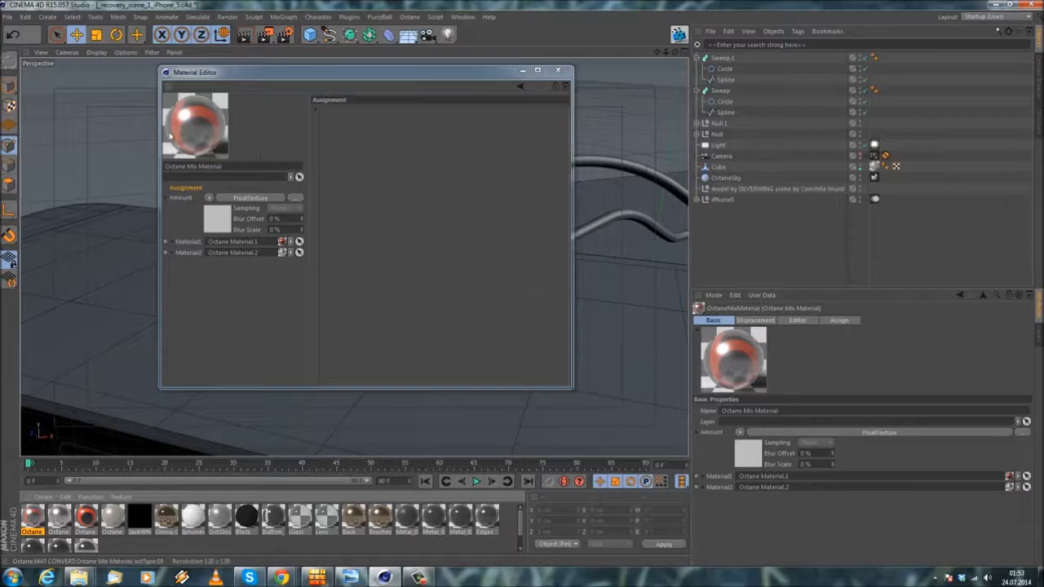
Step: Try the mix material's Amount FloatTexture at 0, at 1 and at about 0.5
left_click(225, 200)
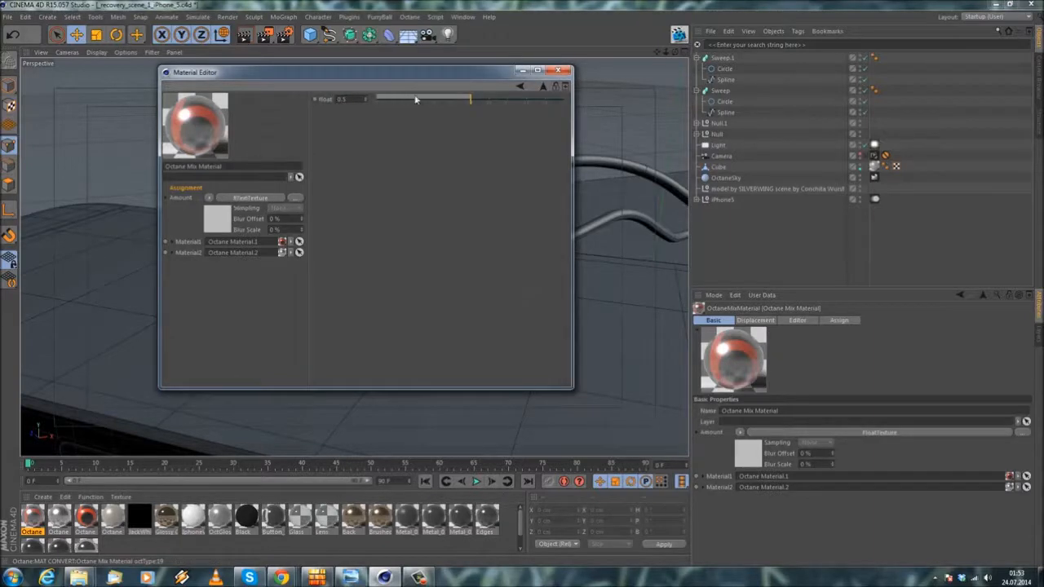
left_click_drag(469, 99, 356, 105)
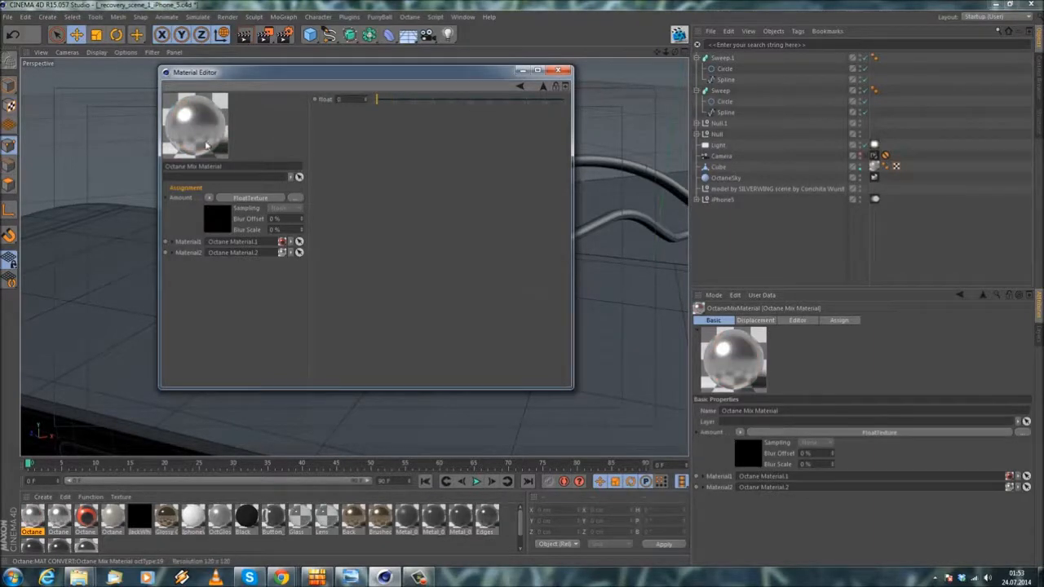
left_click_drag(377, 102, 627, 107)
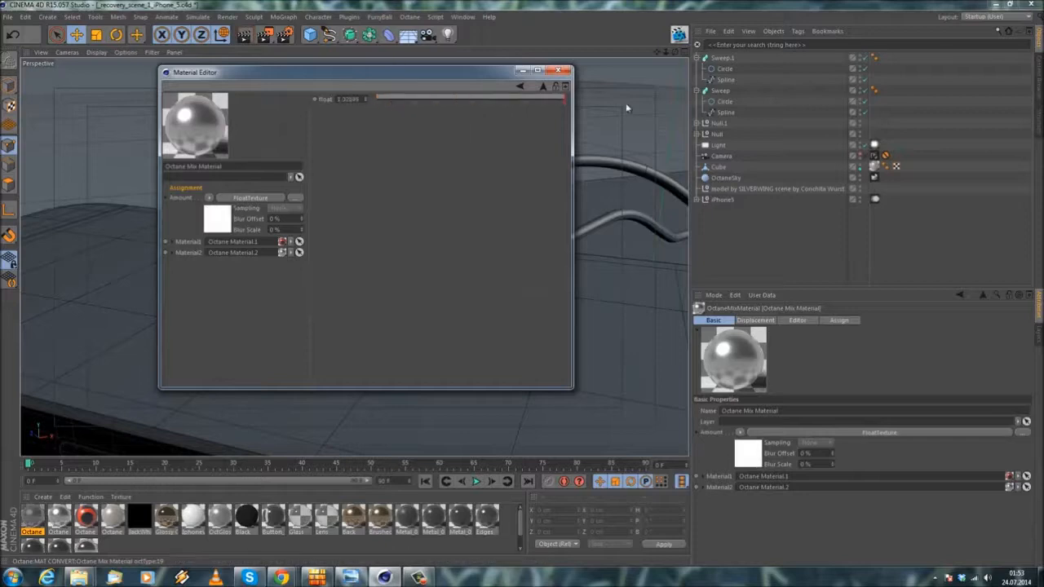
double_click(357, 99)
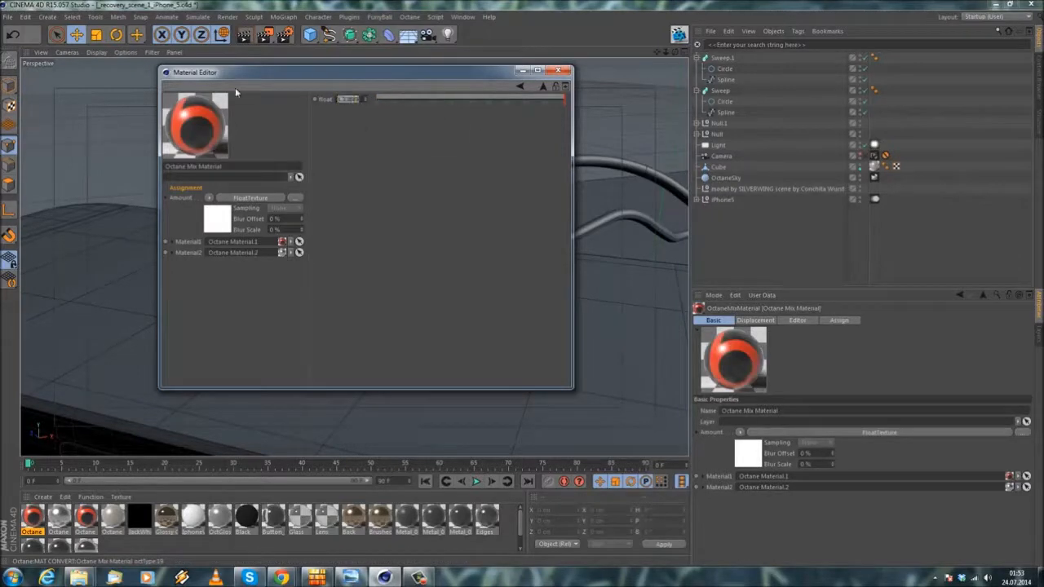
type("1")
key("Return")
left_click(469, 99)
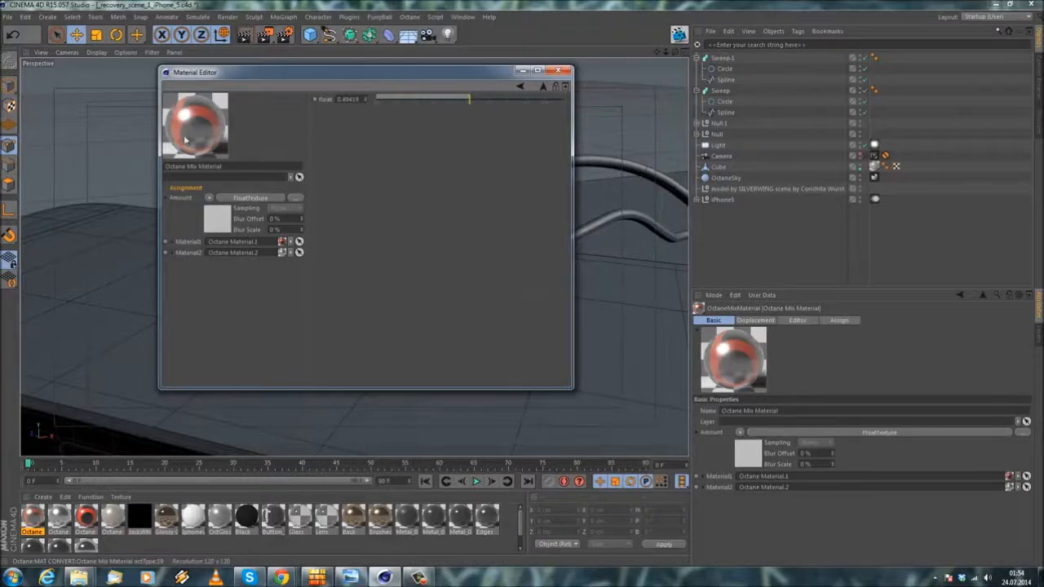
Step: Replace the mix Amount with an ImageTexture that loads BeatsAlpha.tif, without copying the file to the project location
left_click(209, 199)
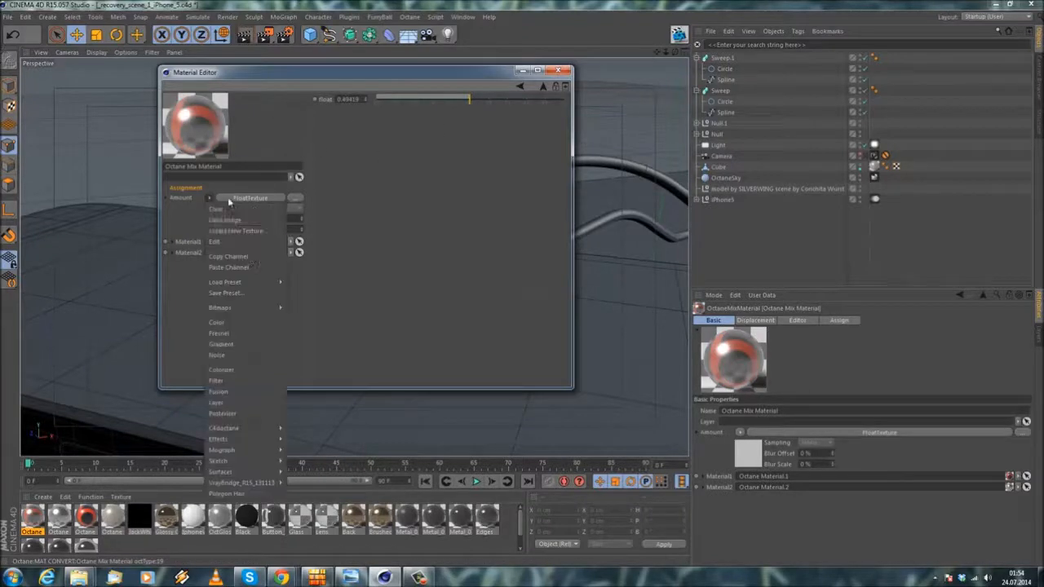
mouse_move(230, 430)
left_click(329, 409)
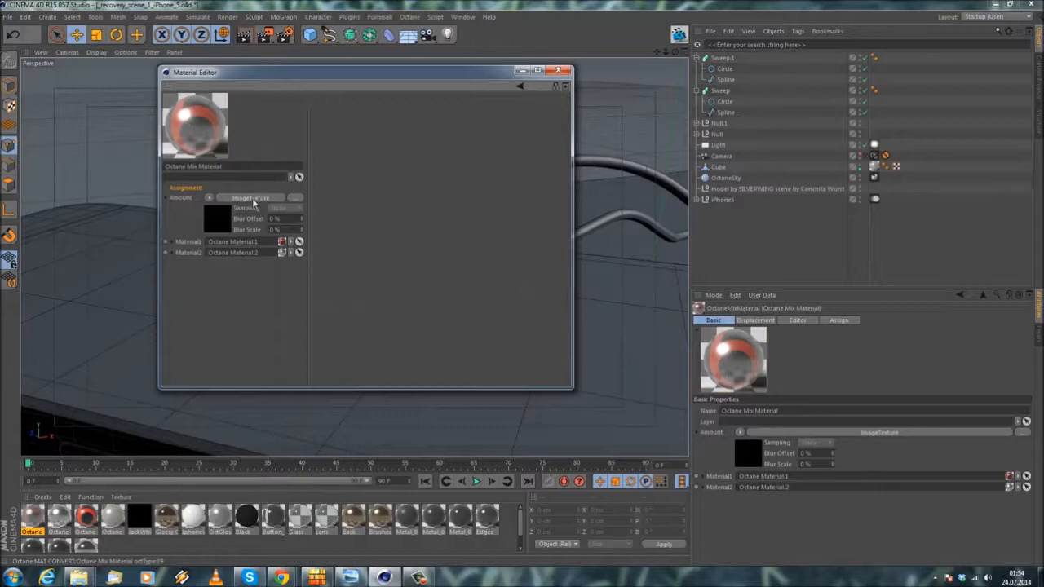
left_click(559, 120)
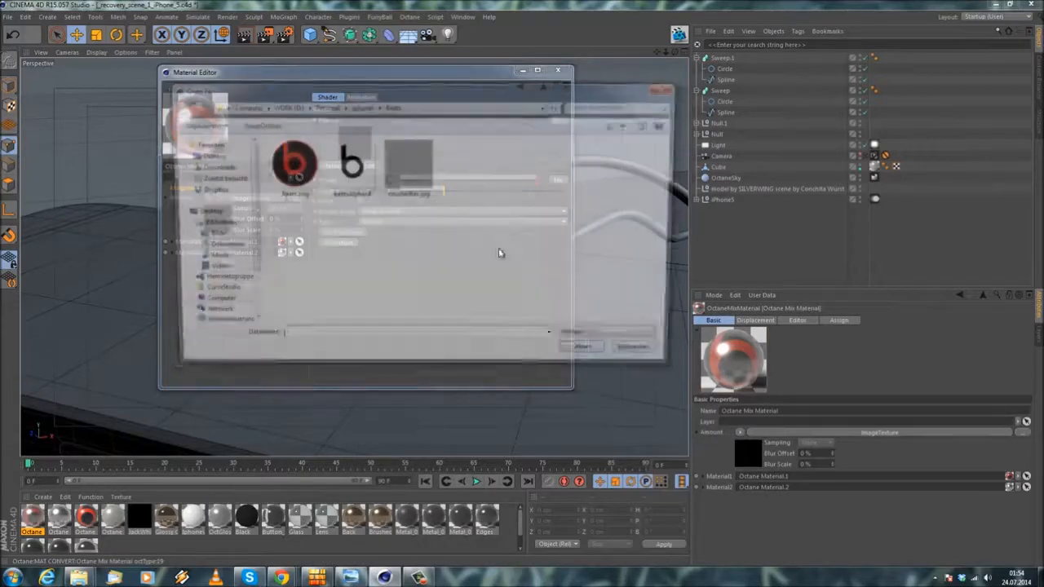
left_click(357, 183)
left_click(592, 358)
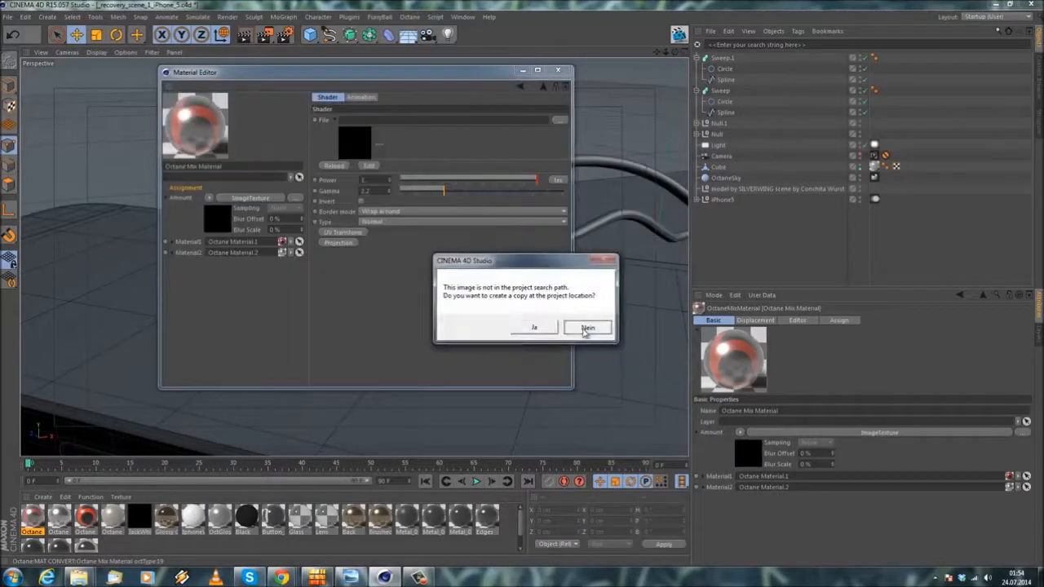
left_click(588, 328)
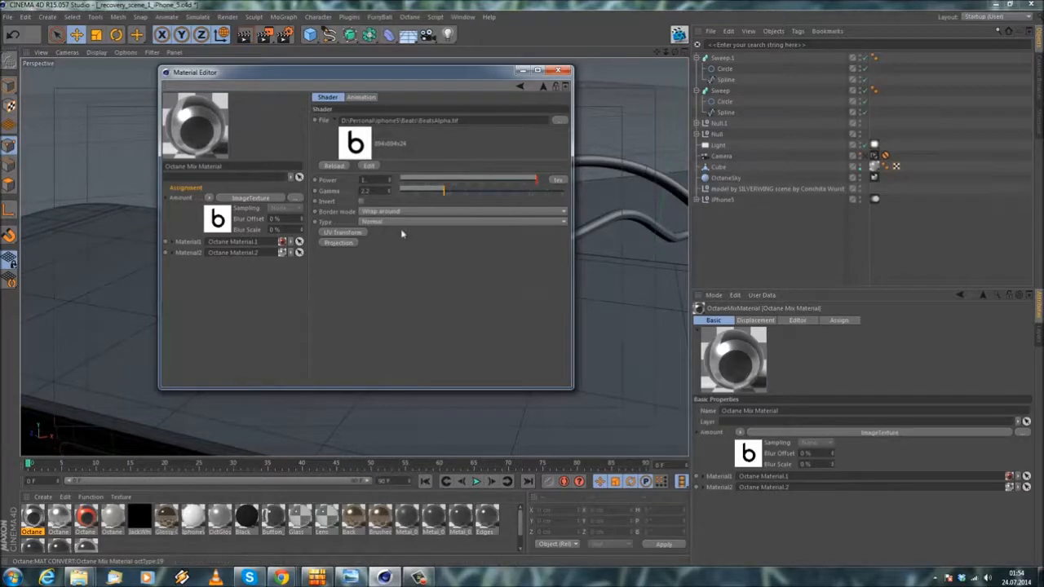
Step: Invert the Amount's ImageTexture, close the material editor and save the scene
left_click(362, 201)
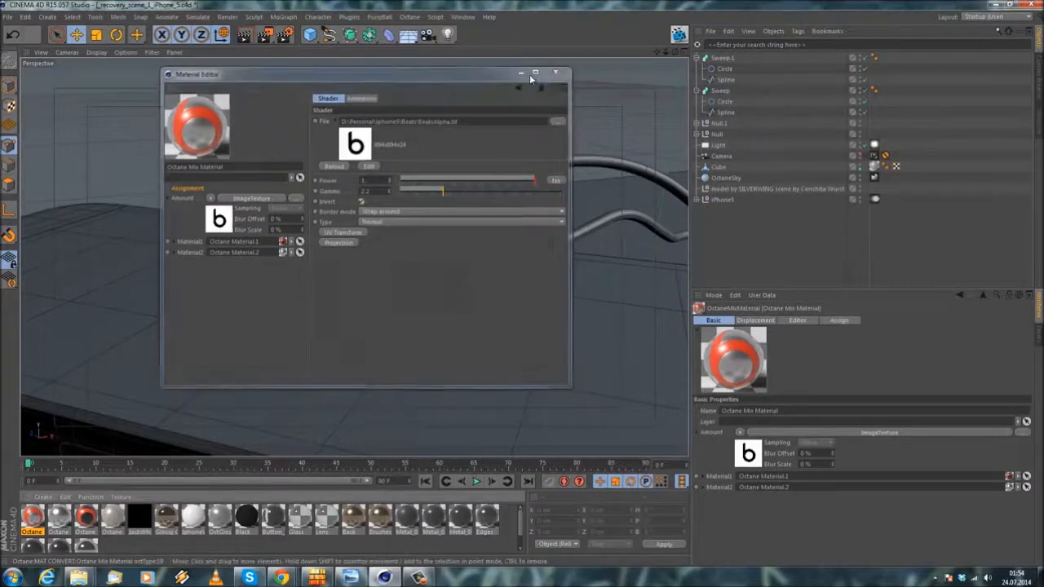
left_click(562, 71)
left_click(7, 17)
left_click(11, 107)
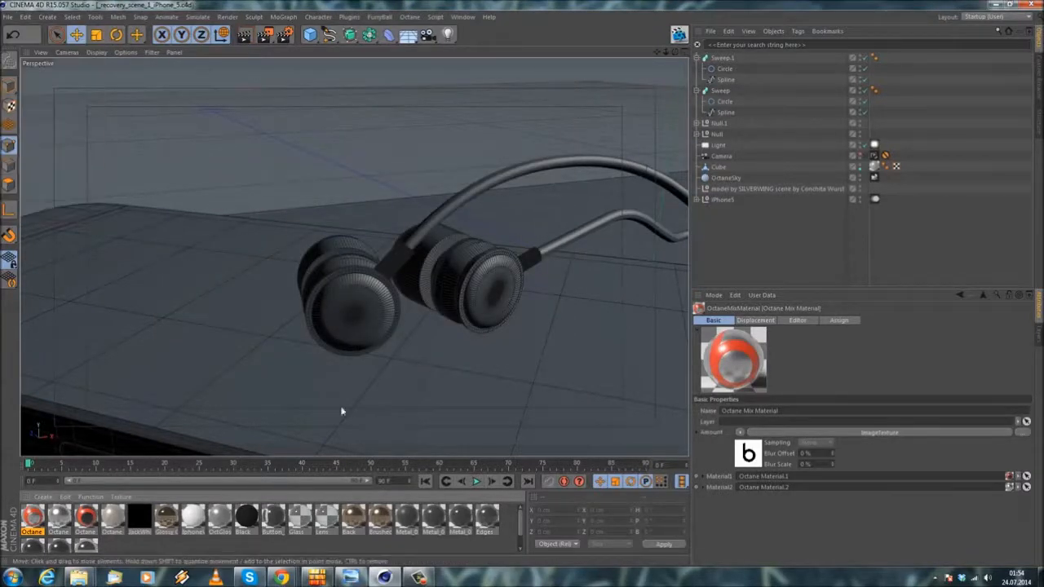
Step: Create a standard material and load BeatsAlpha.tif as its Color texture, without copying the file to the project location
double_click(128, 554)
left_click(132, 545)
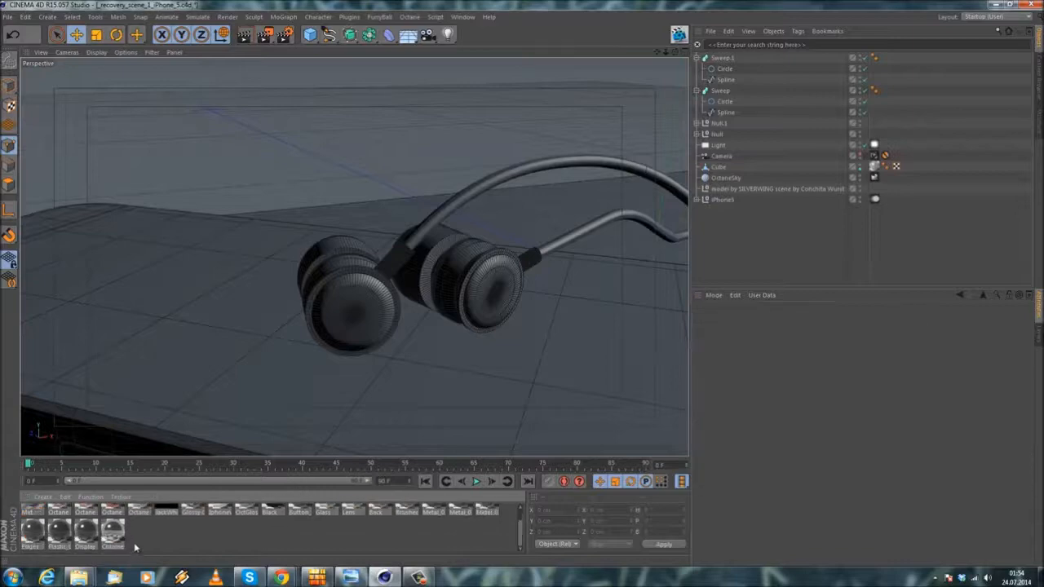
scroll(133, 544, "up", 1)
right_click(127, 544)
double_click(31, 524)
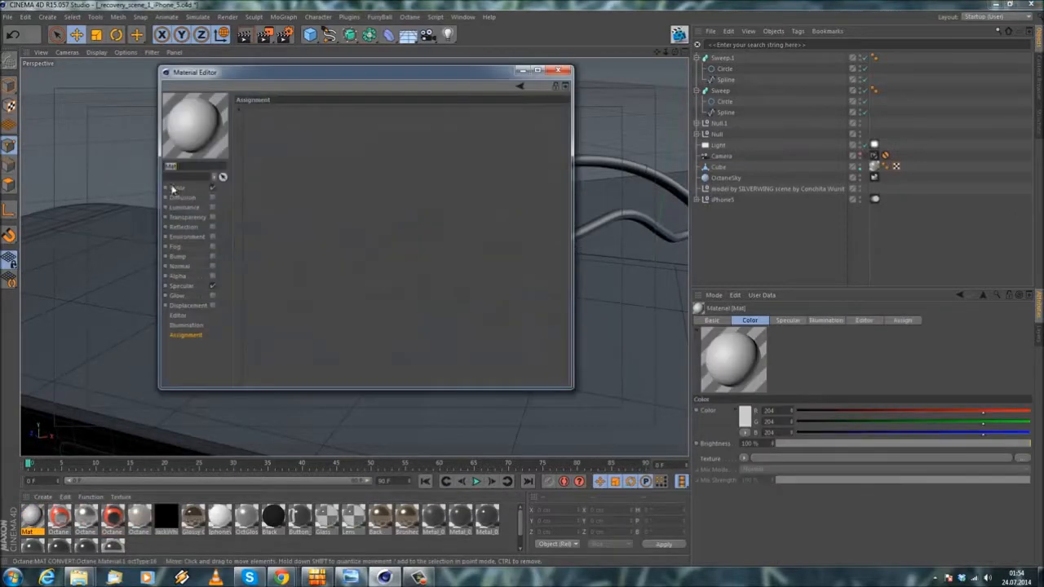
left_click(303, 157)
left_click(347, 163)
left_click(592, 357)
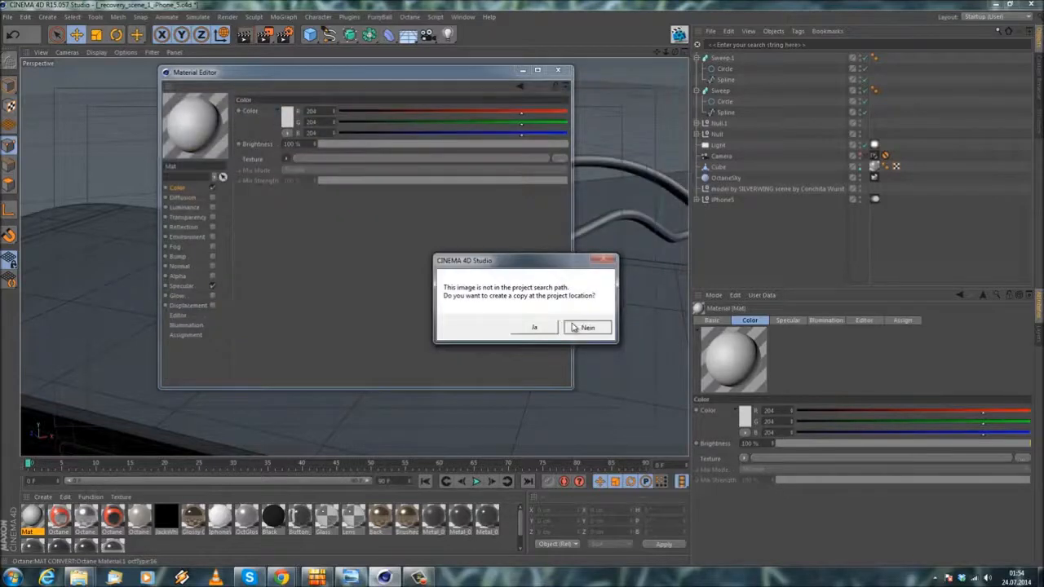
left_click(576, 327)
left_click(558, 70)
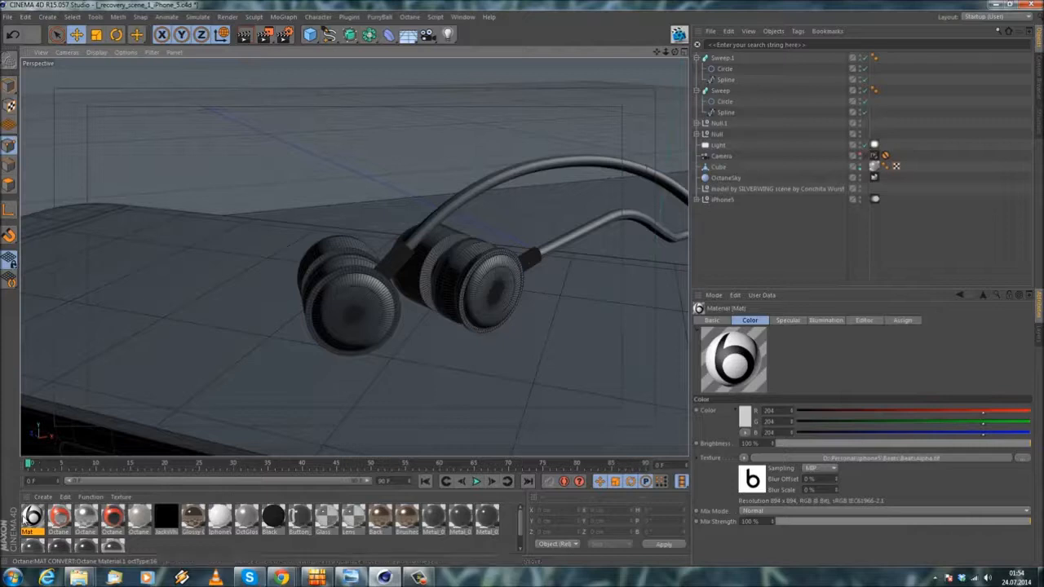
Step: Move the Sweep cable into the Null group and the Sweep.1 cable into the Null.1 group
left_click_drag(445, 280, 346, 312, "alt")
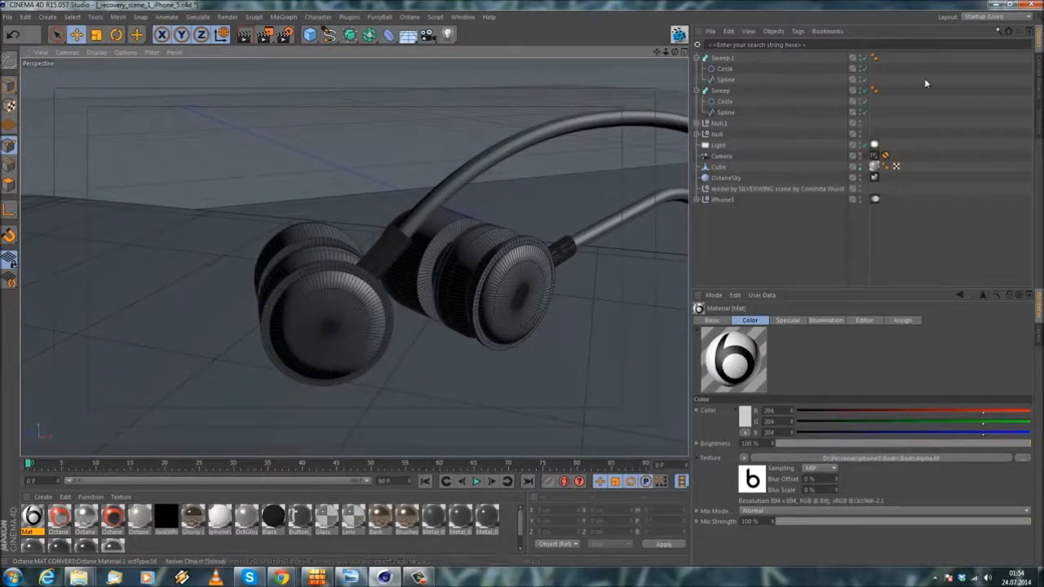
left_click(697, 91)
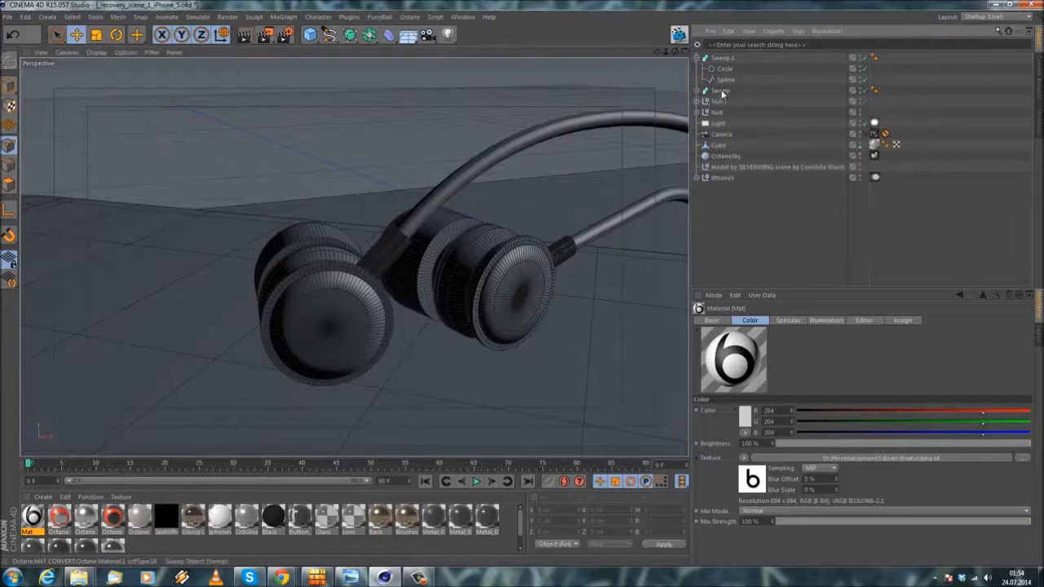
left_click(721, 92)
left_click_drag(715, 115, 717, 113)
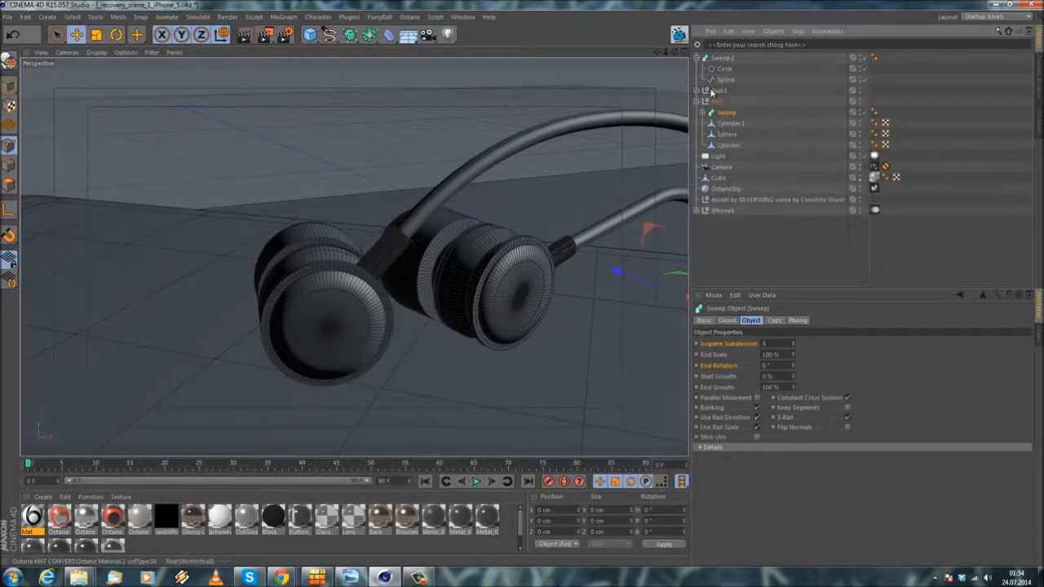
left_click(697, 59)
mouse_move(721, 60)
left_mouse_down()
mouse_move(723, 72)
mouse_move(704, 70)
left_mouse_up()
Step: Select Null.1 and Null in turn to identify each earphone, and expand Null to show its parts
left_click(719, 59)
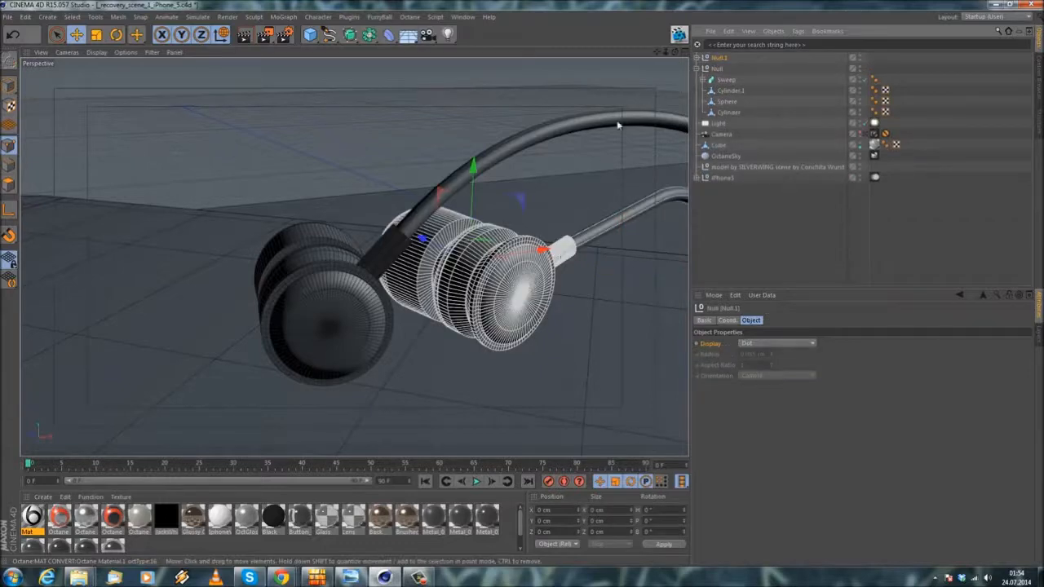
left_click(718, 70)
left_click(703, 70)
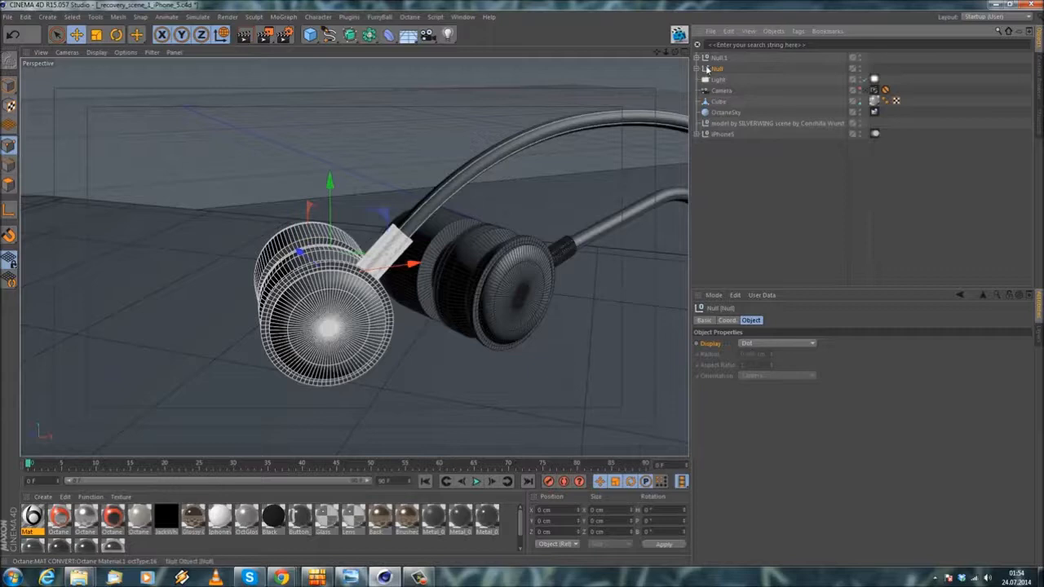
left_click(702, 69)
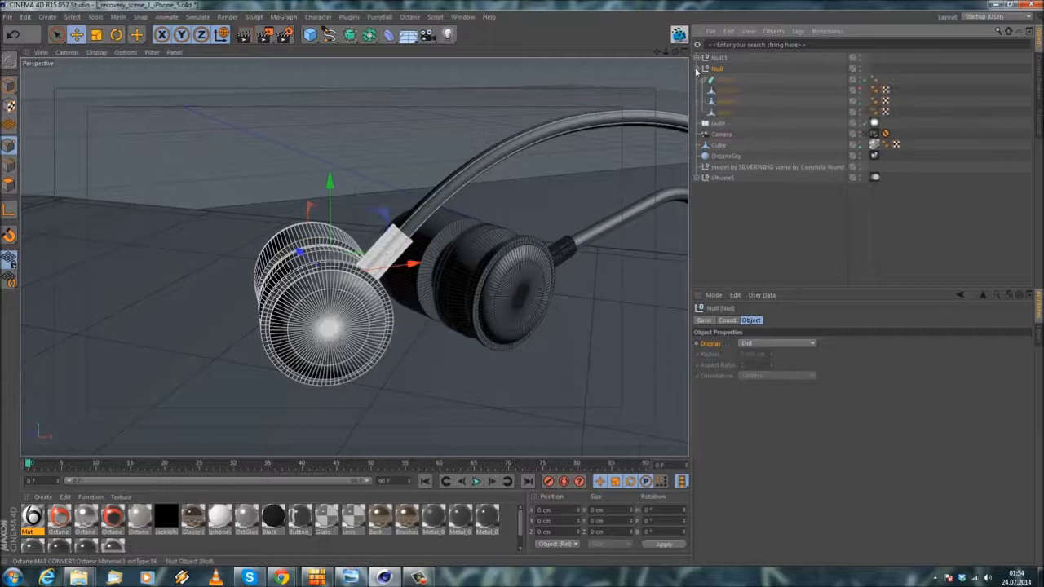
Step: Loop-select the polygons of the front cap on the Cylinder inside the Null group, in polygon mode
left_click(729, 111)
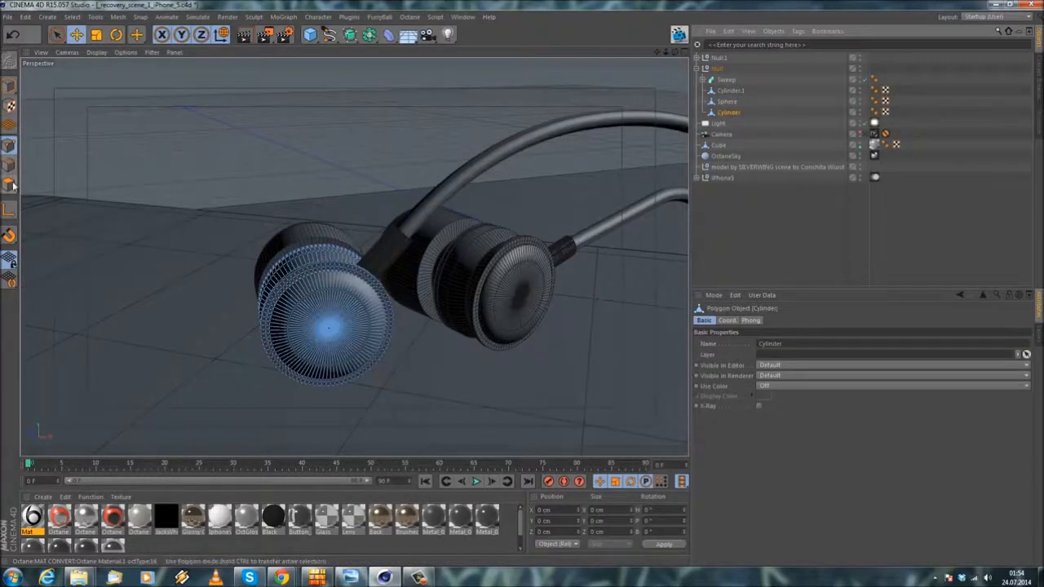
scroll(338, 325, "up", 2)
left_click(71, 16)
left_click(90, 92)
left_click(283, 274)
left_click(295, 311, "shift")
left_click_drag(296, 313, 347, 308, "alt")
Step: Store the selected cap polygons in a selection tag on Cylinder and deselect the object
left_click(73, 17)
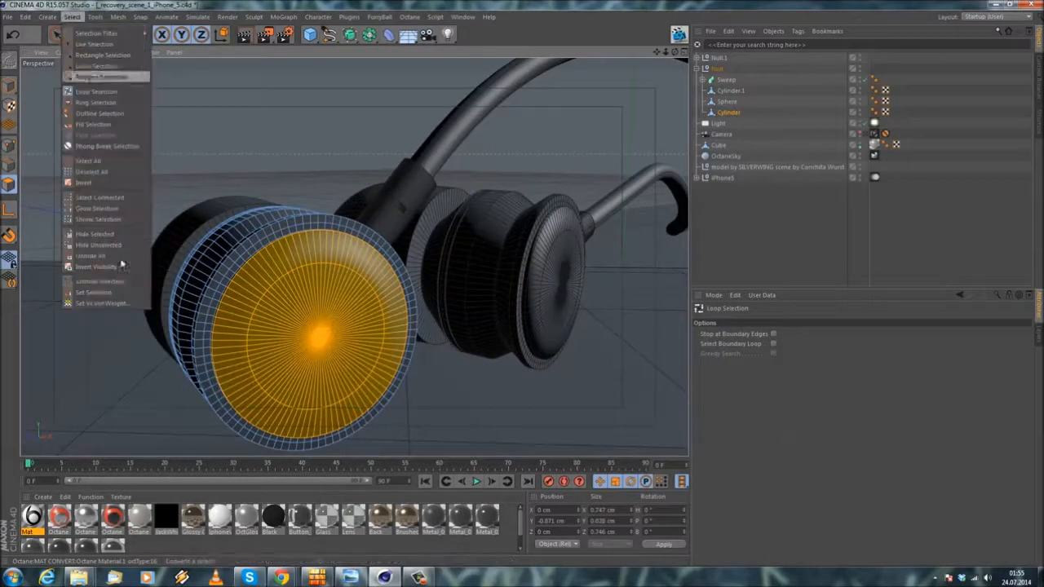
left_click(102, 292)
left_click(903, 208)
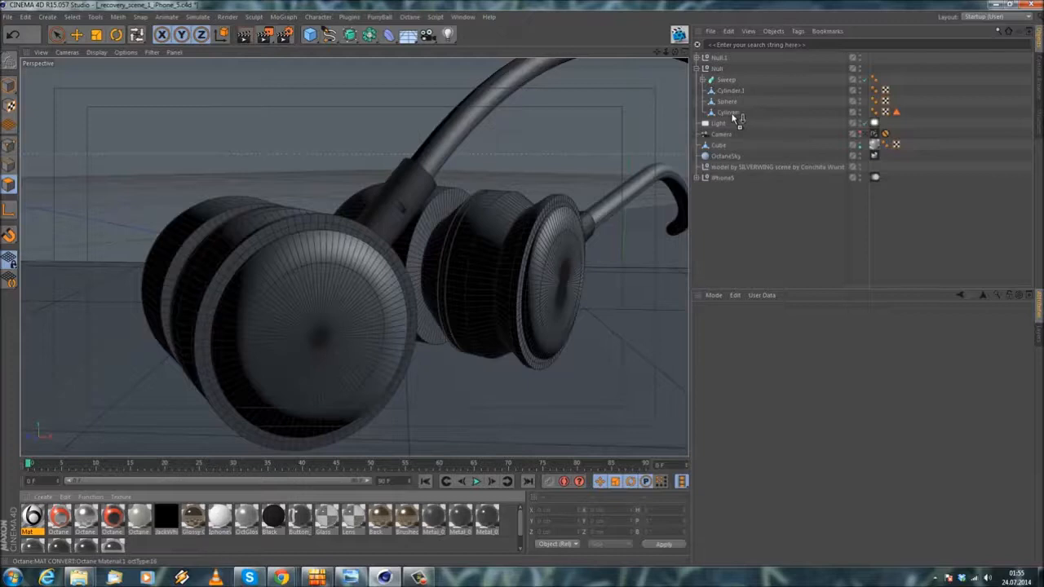
Step: Apply the Mat material to Cylinder, restricted to Polygon Selection, and set its projection to Cubic
left_click_drag(734, 118, 734, 113)
left_click_drag(828, 339, 816, 355)
mouse_move(434, 275)
left_mouse_down("alt")
mouse_move(387, 280)
mouse_move(418, 263)
left_mouse_up("alt")
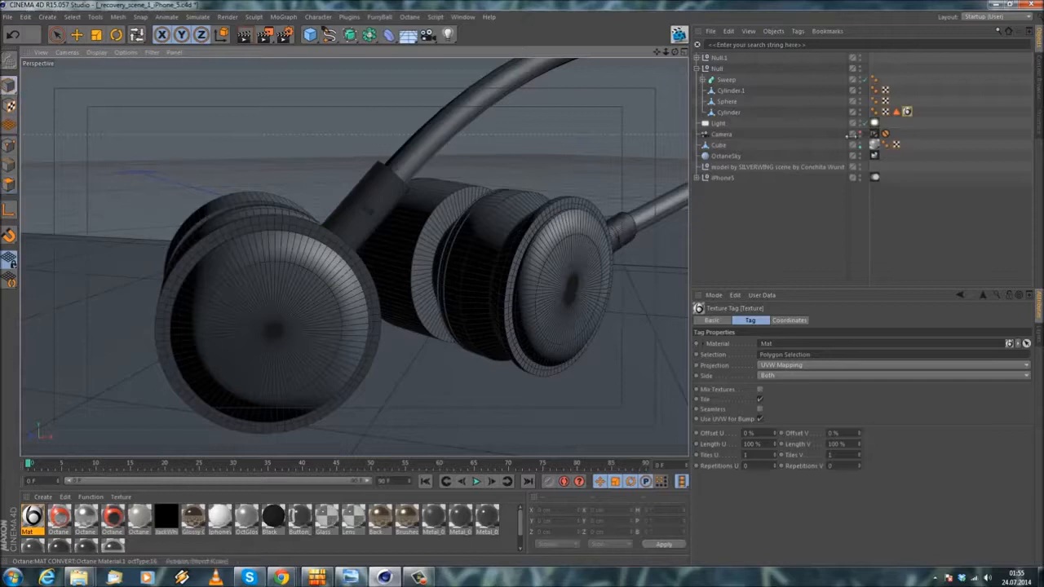
left_click(786, 365)
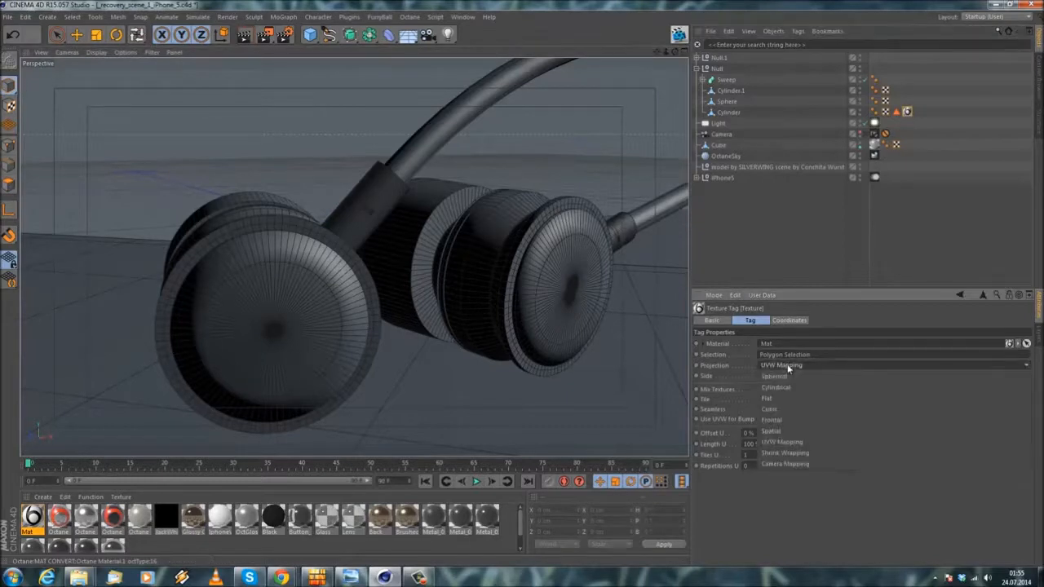
left_click(767, 408)
left_click_drag(359, 294, 383, 269, "alt")
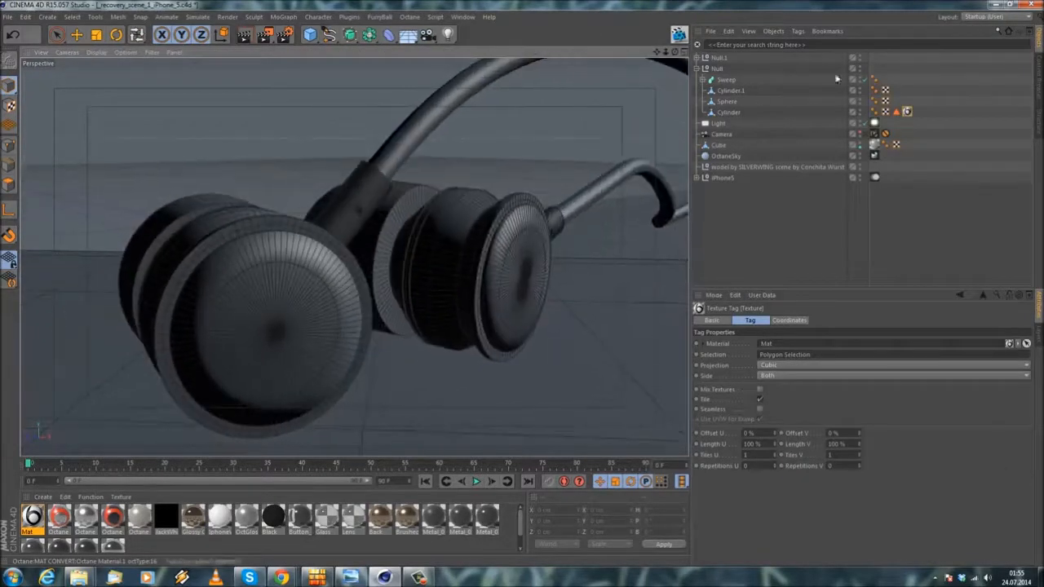
Step: Compare Cylinder's Mat texture tag with its selected cap polygons to check where the logo should appear
left_click(722, 112)
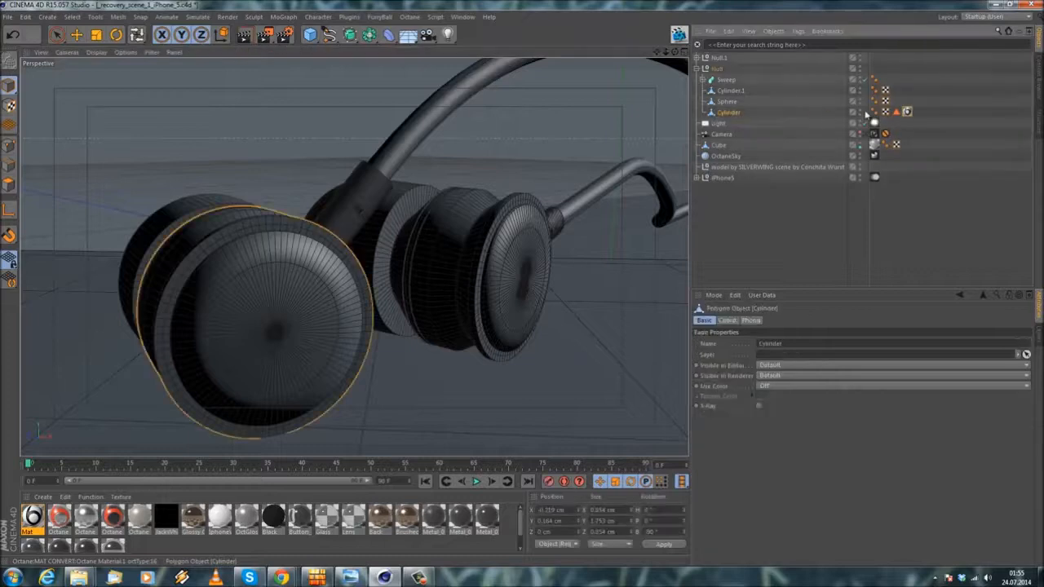
left_click(908, 112)
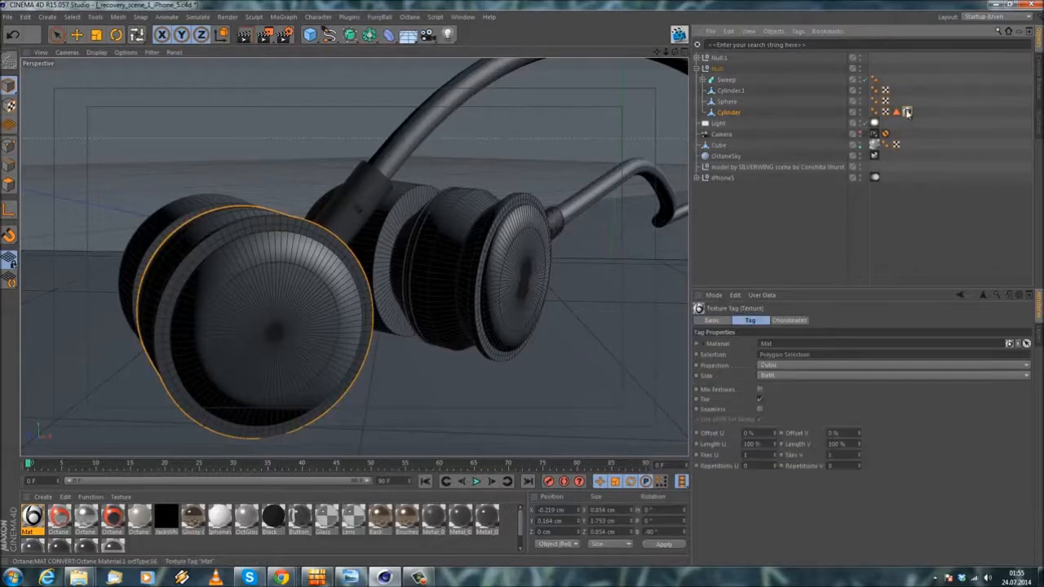
left_click(737, 115)
left_click(9, 185)
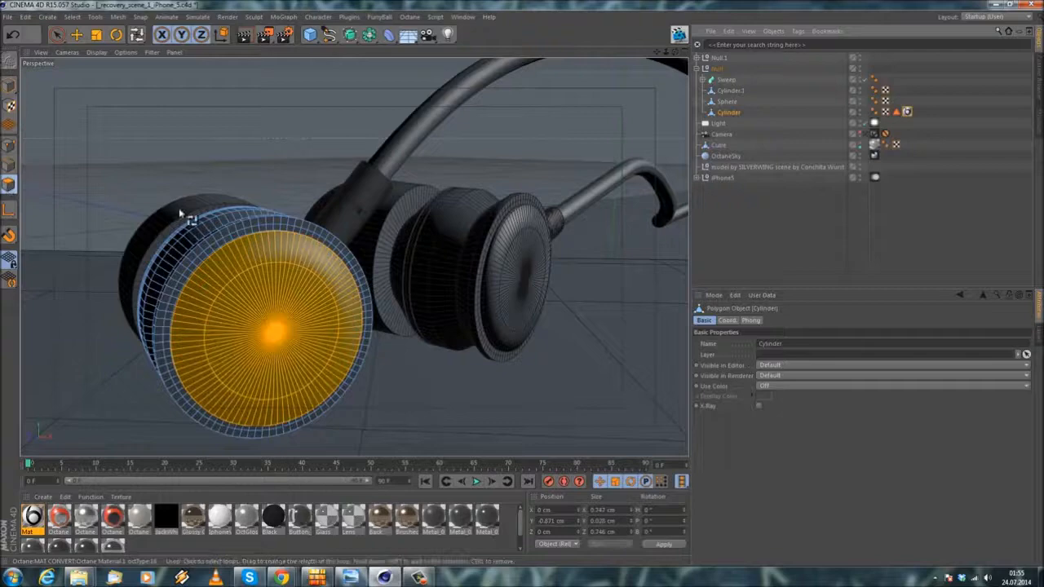
left_click_drag(178, 213, 197, 224, "alt")
left_click(777, 233)
Step: Set the U and V offsets of Cylinder's Mat texture tag to 10 %
left_click_drag(350, 252, 293, 204, "alt")
left_click_drag(310, 269, 383, 263, "alt")
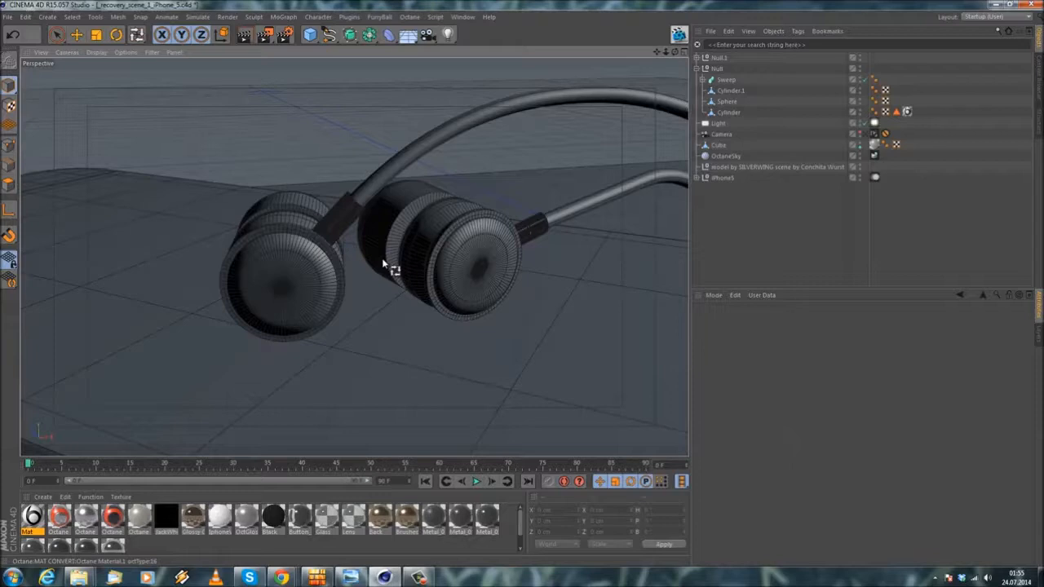
left_click(907, 112)
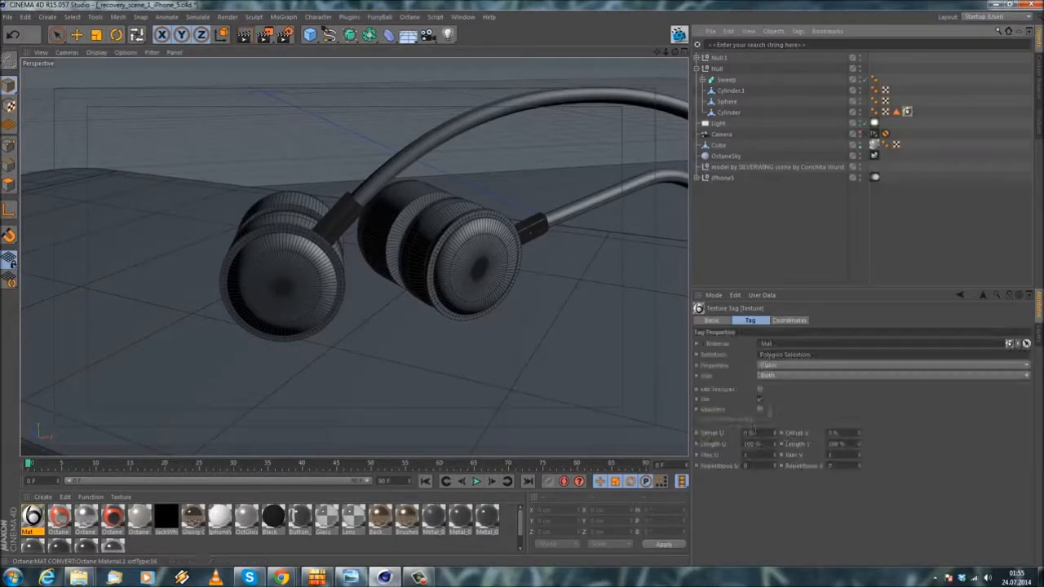
left_click_drag(774, 433, 776, 437)
Step: Check Cylinder.1 and Cylinder in the viewport, and inspect Cylinder's Mat texture tag with the Move tool active
left_click(717, 112)
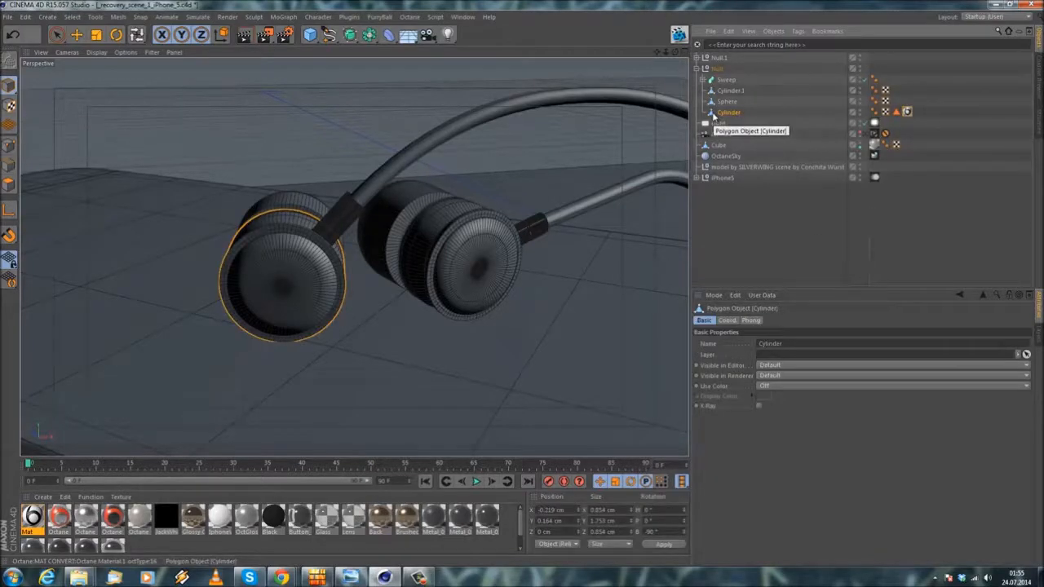
left_click(727, 93)
left_click(728, 112)
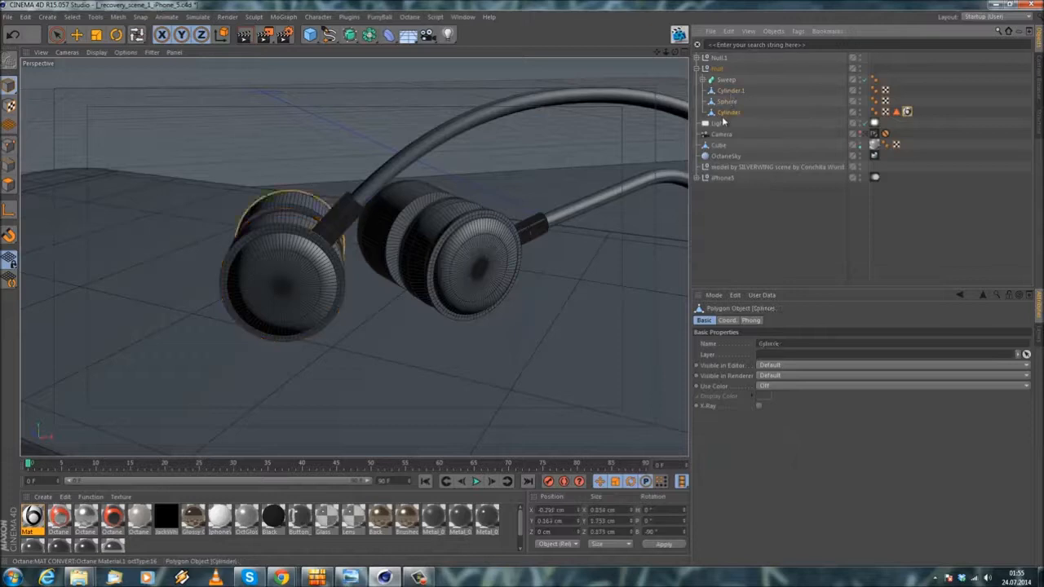
scroll(205, 240, "up", 4)
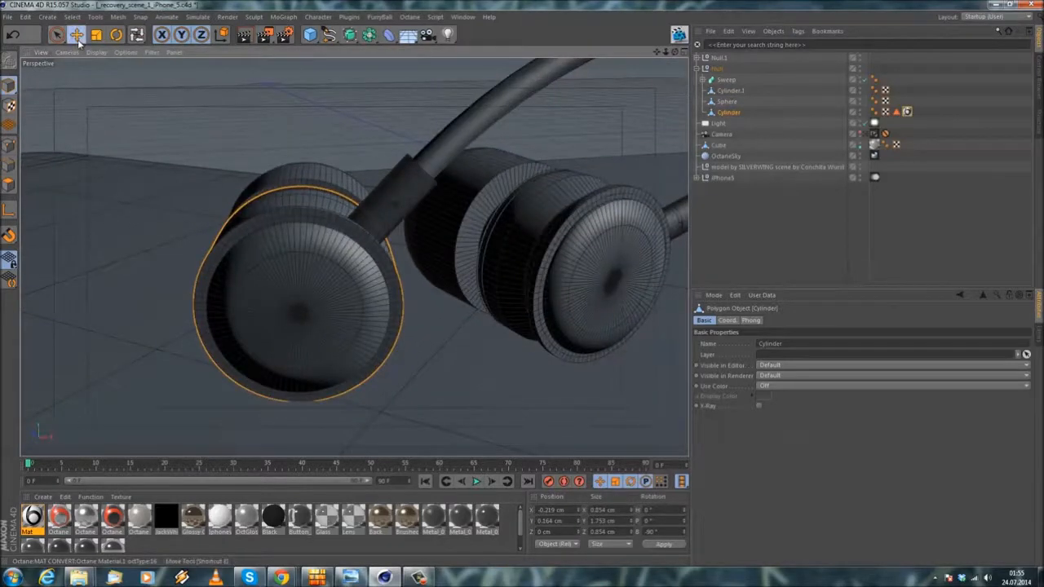
left_click(76, 36)
left_click(908, 112)
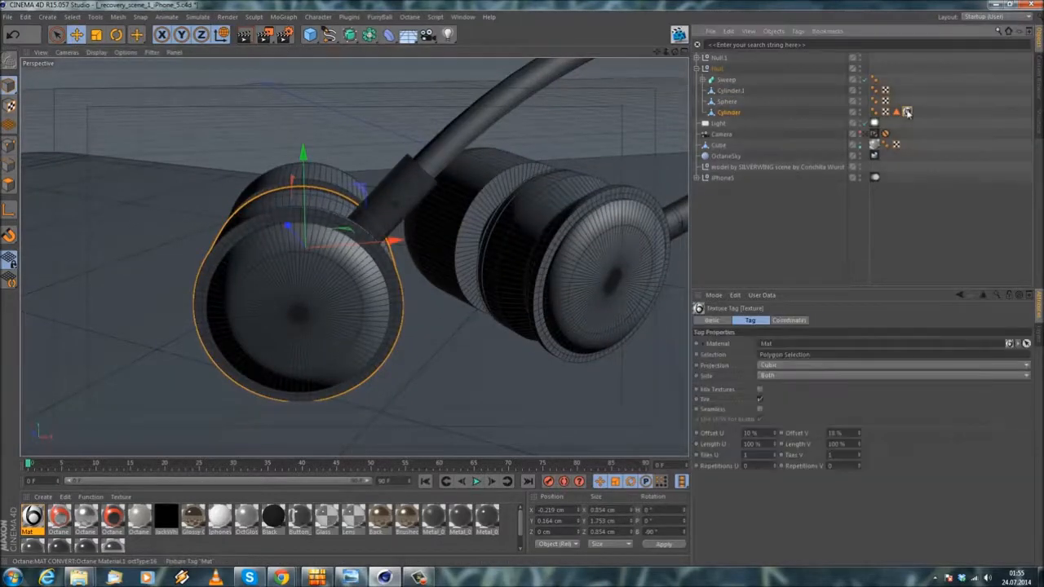
Step: Inspect the Mat material's Color texture in the material editor and check the earphone cap from several angles
double_click(33, 516)
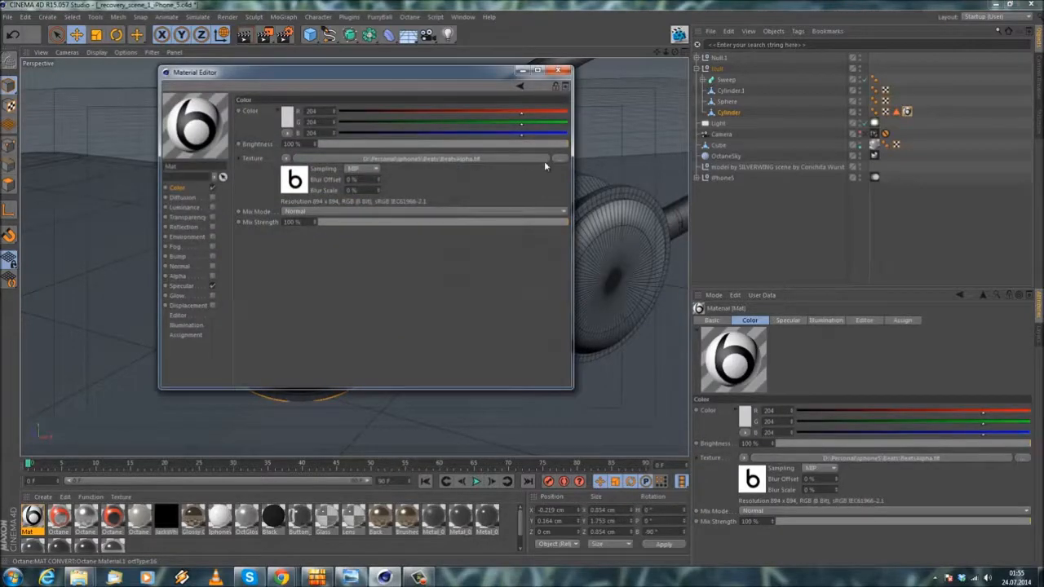
left_click(560, 72)
scroll(321, 276, "up", 1)
right_click_drag(314, 283, 299, 242, "alt")
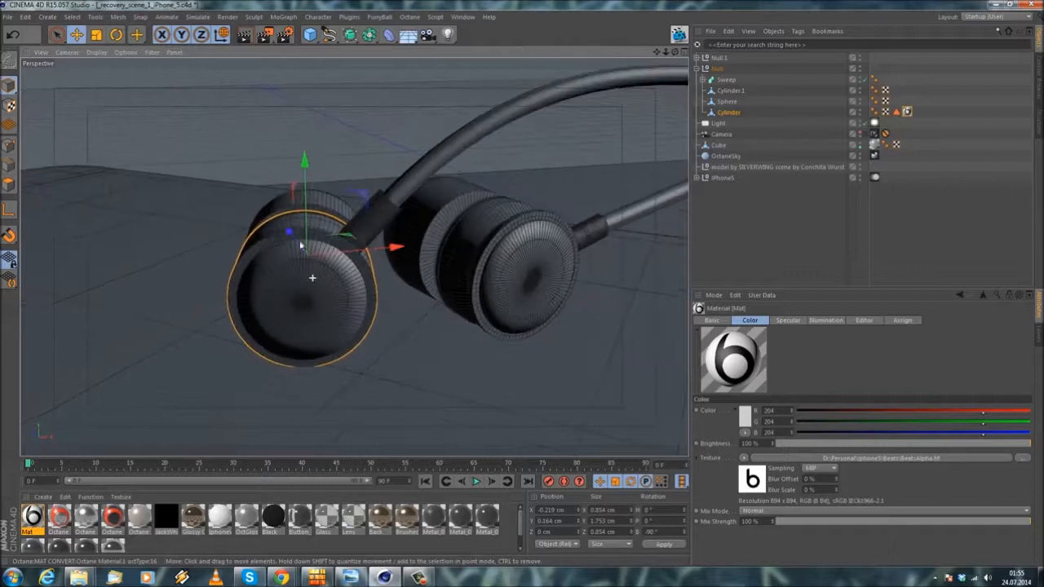
left_click_drag(256, 256, 284, 209, "alt")
Step: Save the scene with the textured Cylinder
left_click(7, 17)
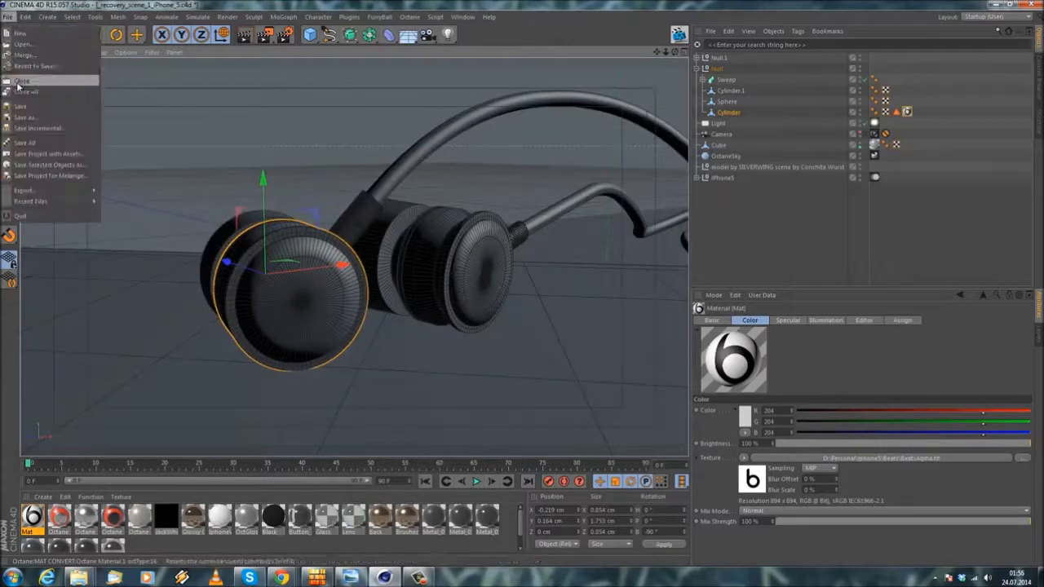
left_click(25, 103)
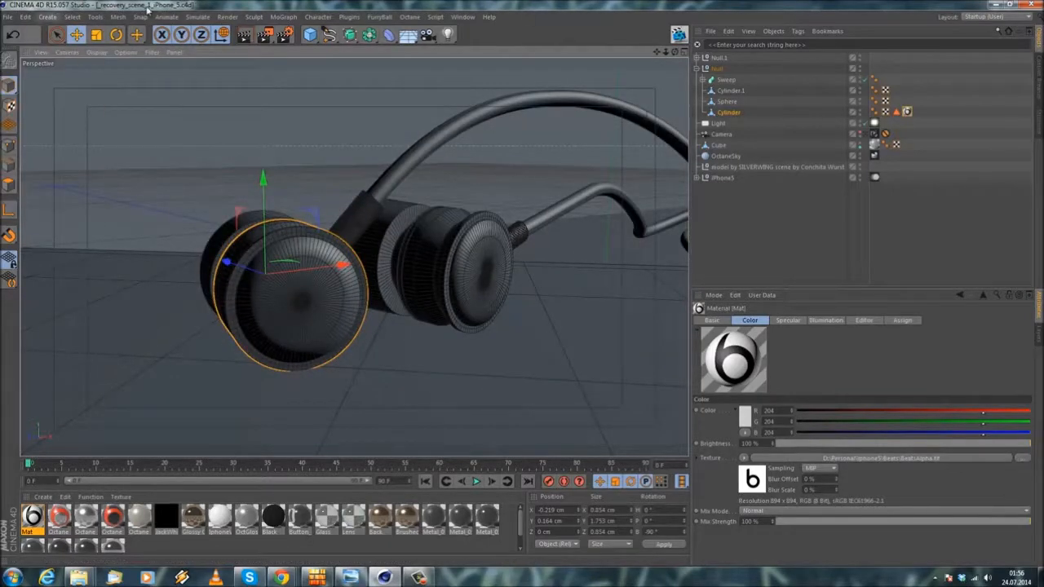
Step: Close Cinema 4D and reopen the recovery scene file from the desktop
left_click(1025, 6)
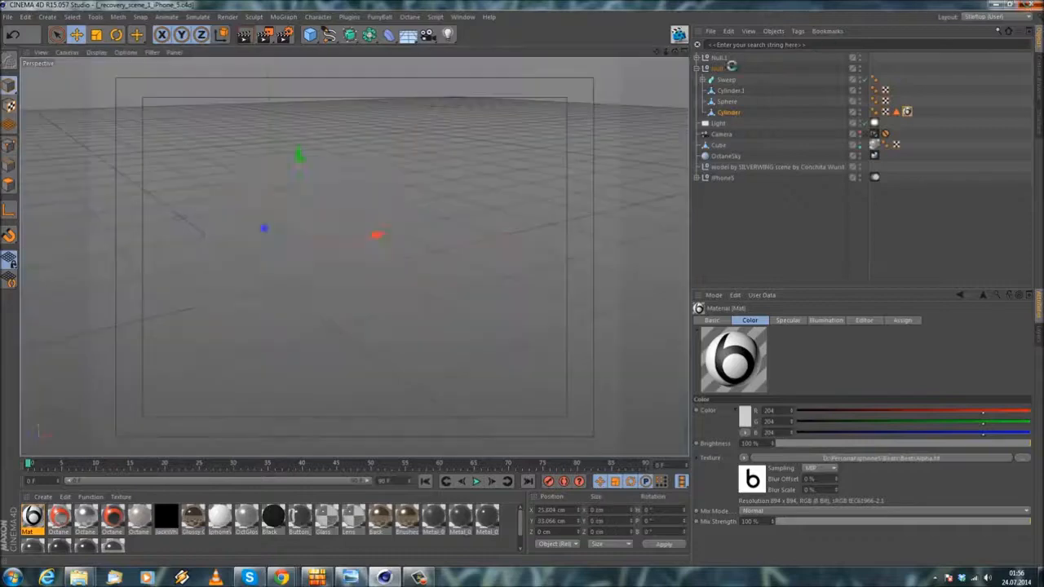
left_click(535, 332)
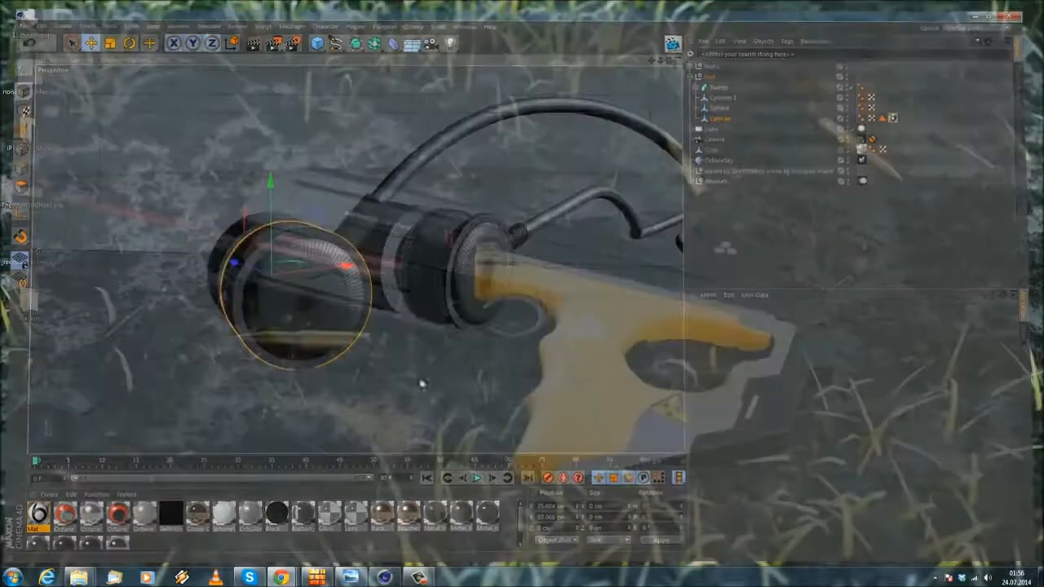
double_click(33, 245)
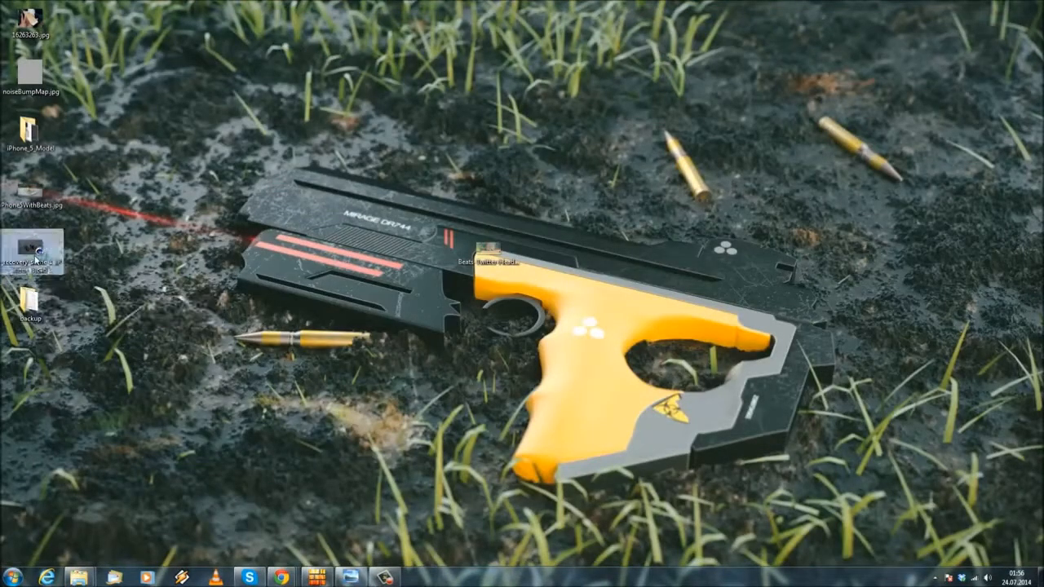
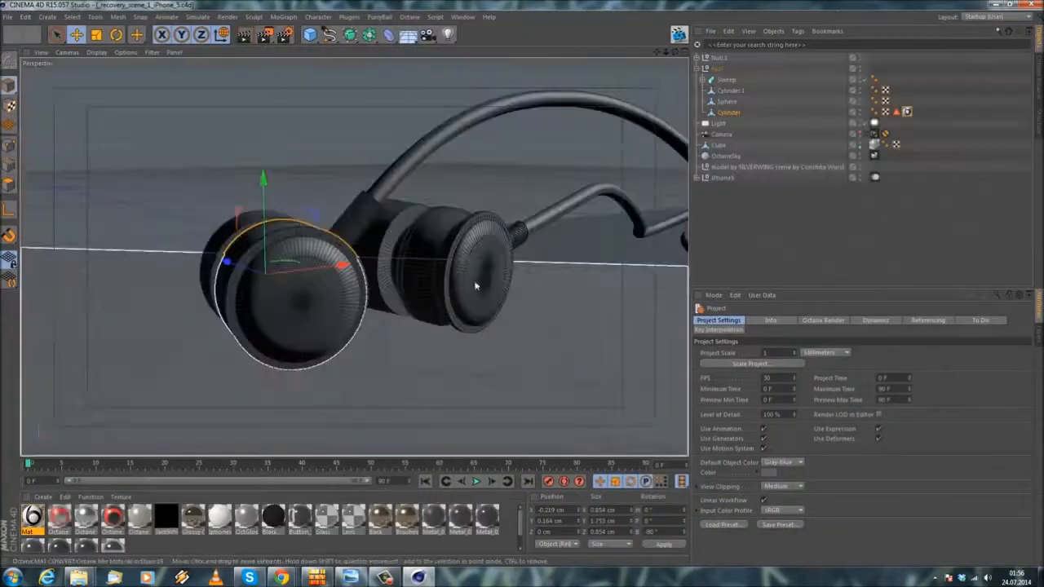
Step: Re-render the Mat material's preview and check the earphone caps from another angle
right_click(28, 515)
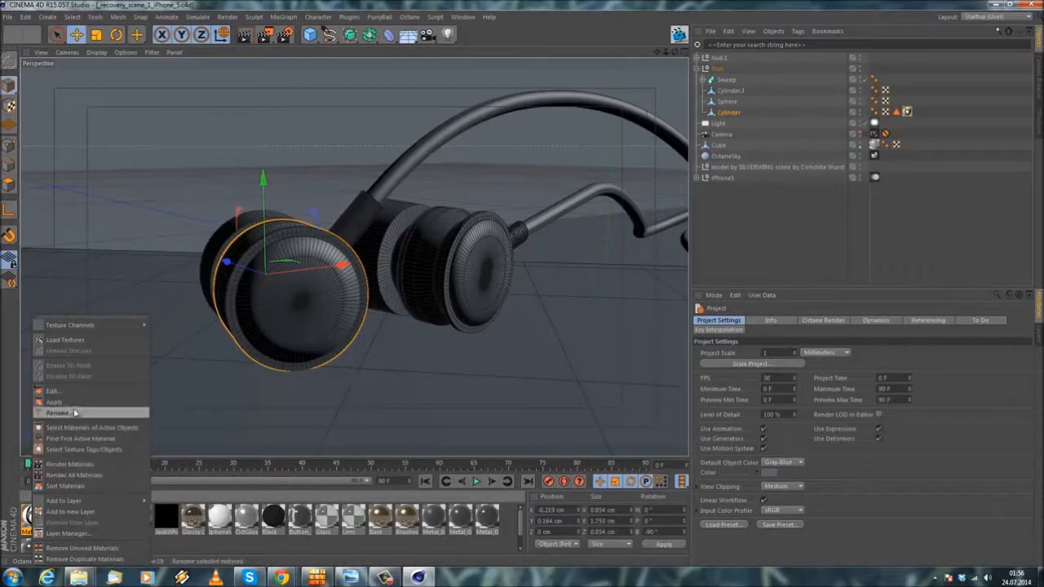
left_click(73, 465)
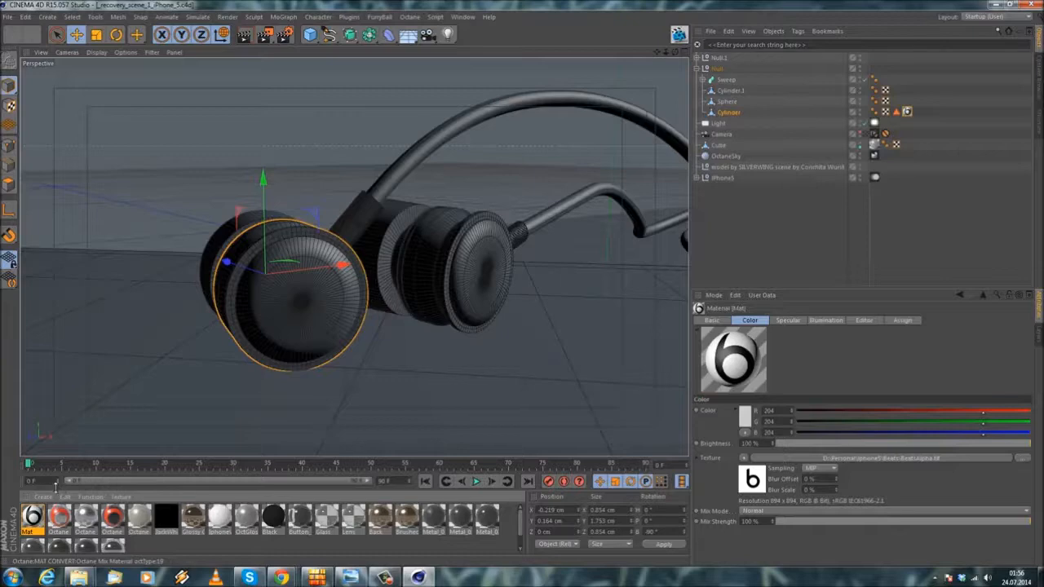
scroll(356, 298, "up", 3)
left_click_drag(318, 315, 217, 335, "alt")
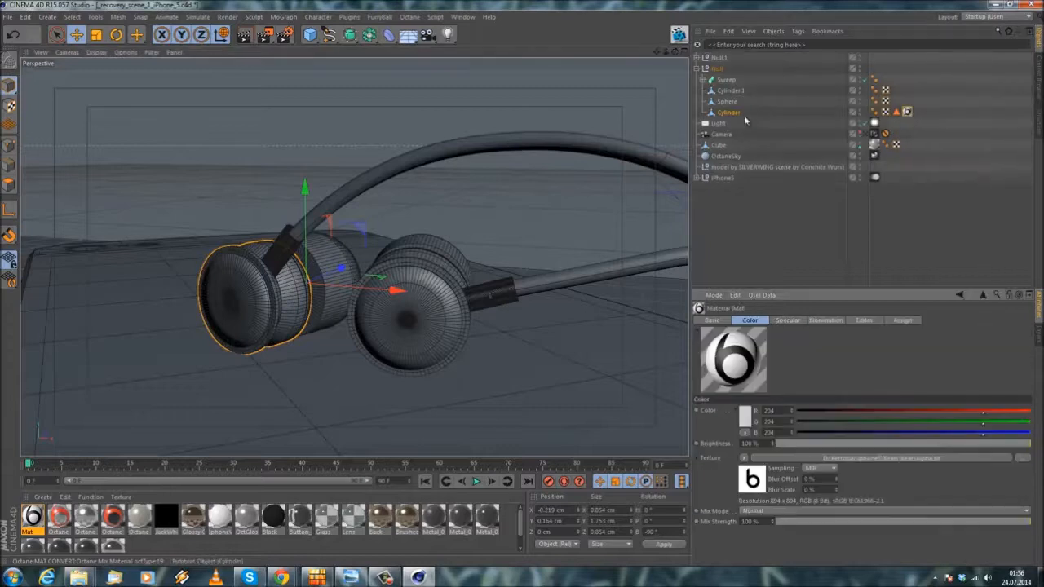
Step: Clear the polygon selection from Cylinder's Mat texture tag and check both earphone caps
left_click_drag(906, 112, 729, 112)
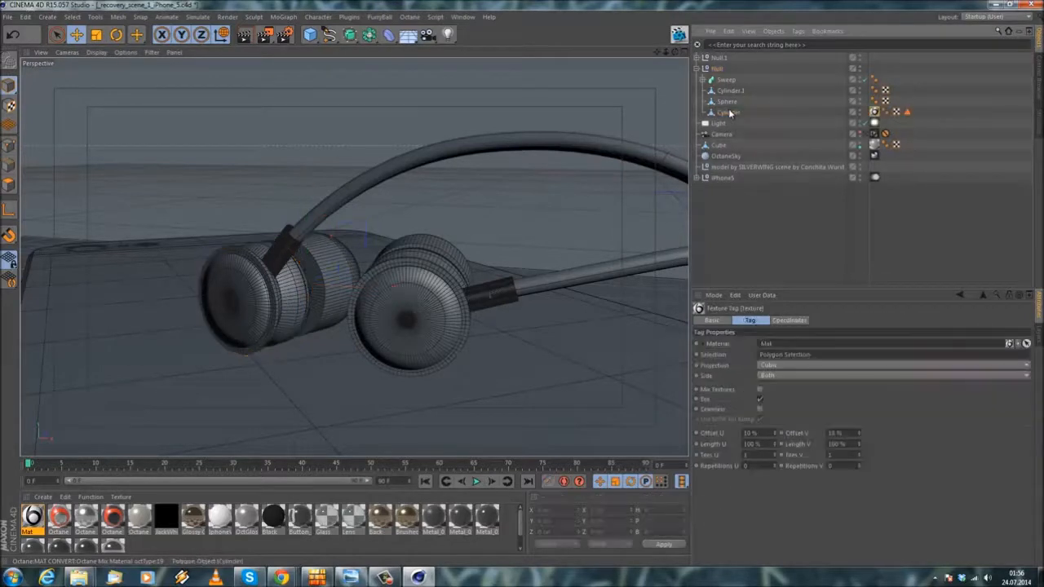
scroll(457, 186, "up", 3)
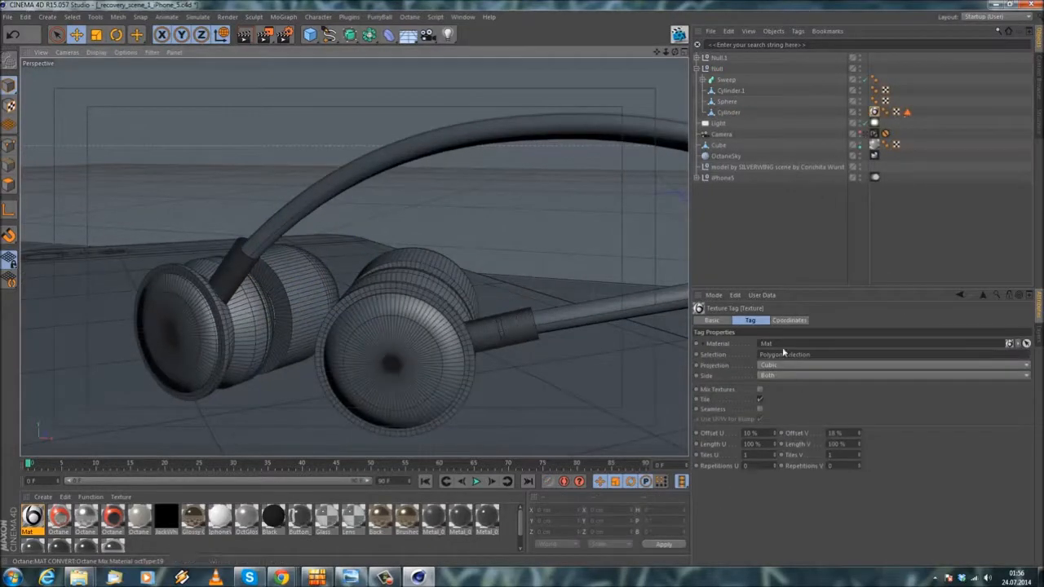
left_click(818, 356)
left_click_drag(818, 356, 522, 339)
key("Delete")
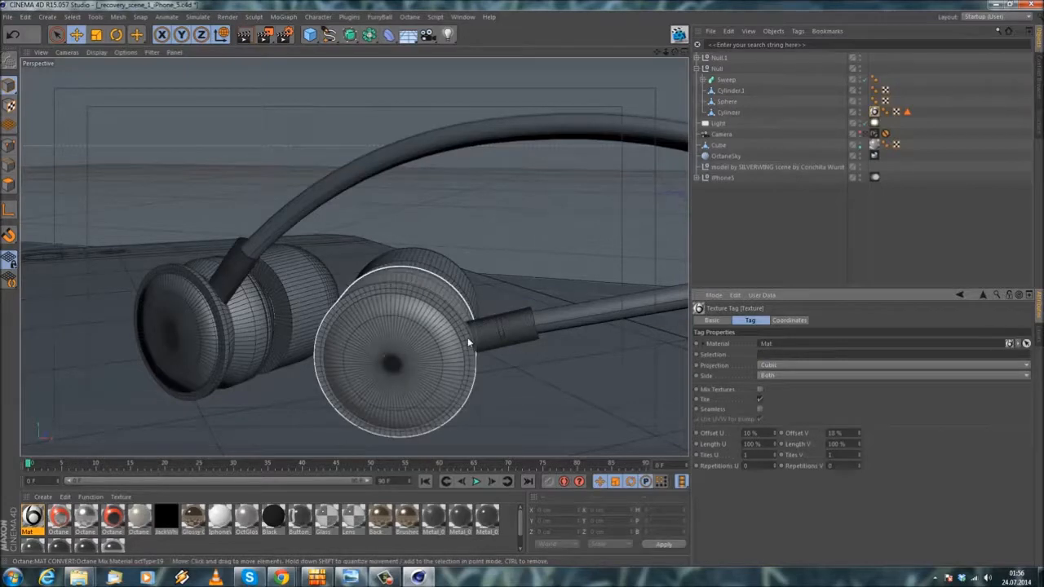
left_click_drag(159, 292, 403, 337, "alt")
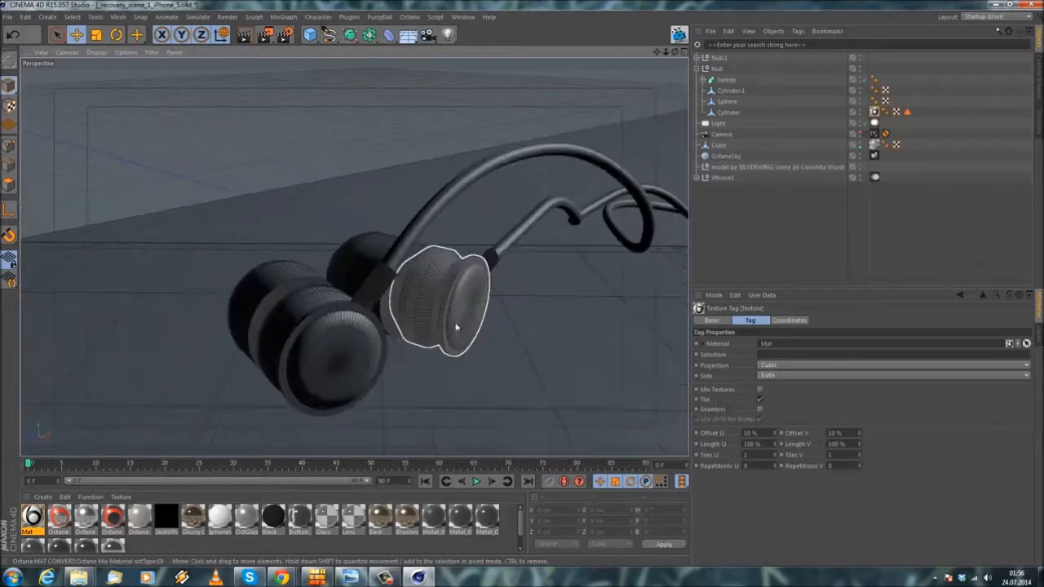
scroll(463, 331, "up", 2)
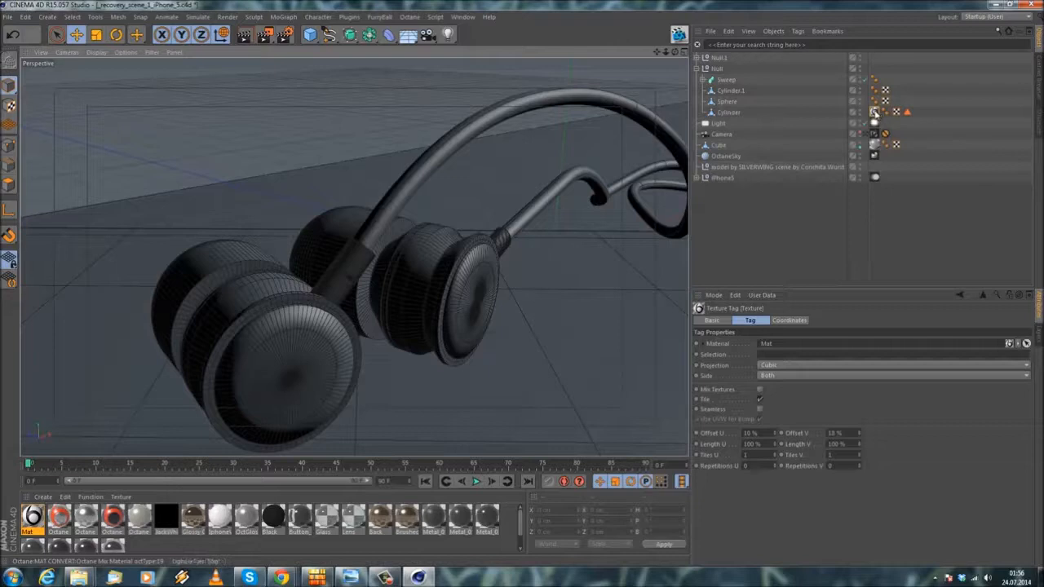
Step: Assign Cylinder's polygon selection to its Mat texture tag again
left_click(728, 112)
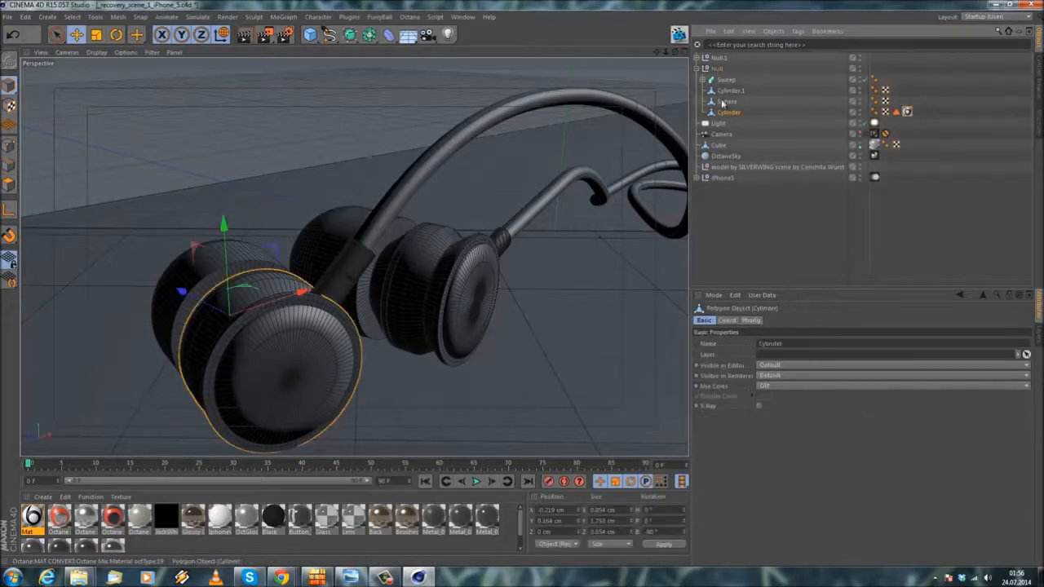
left_click_drag(298, 321, 343, 266, "alt")
left_click_drag(896, 113, 795, 238)
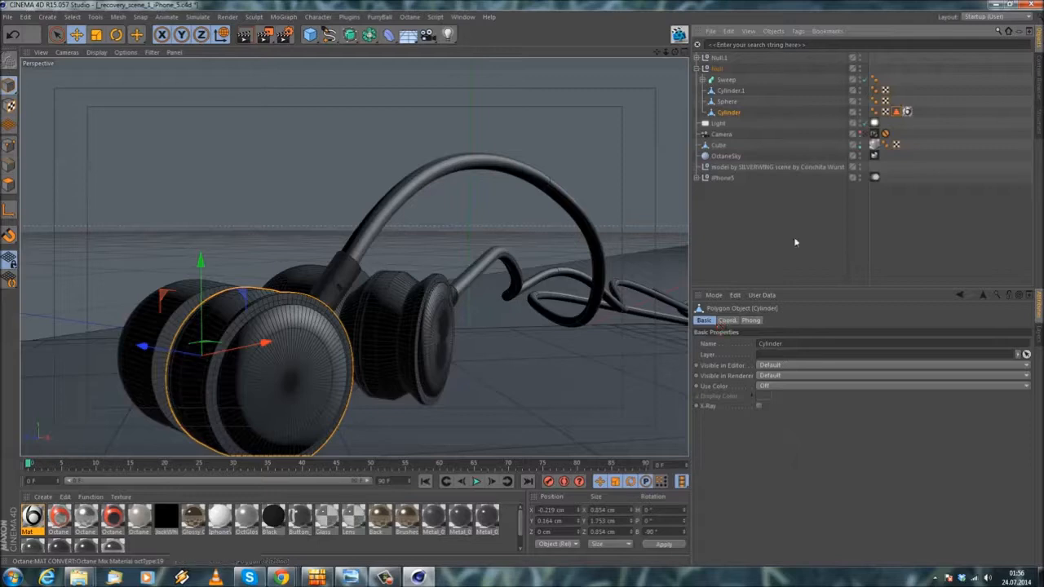
left_click(907, 112)
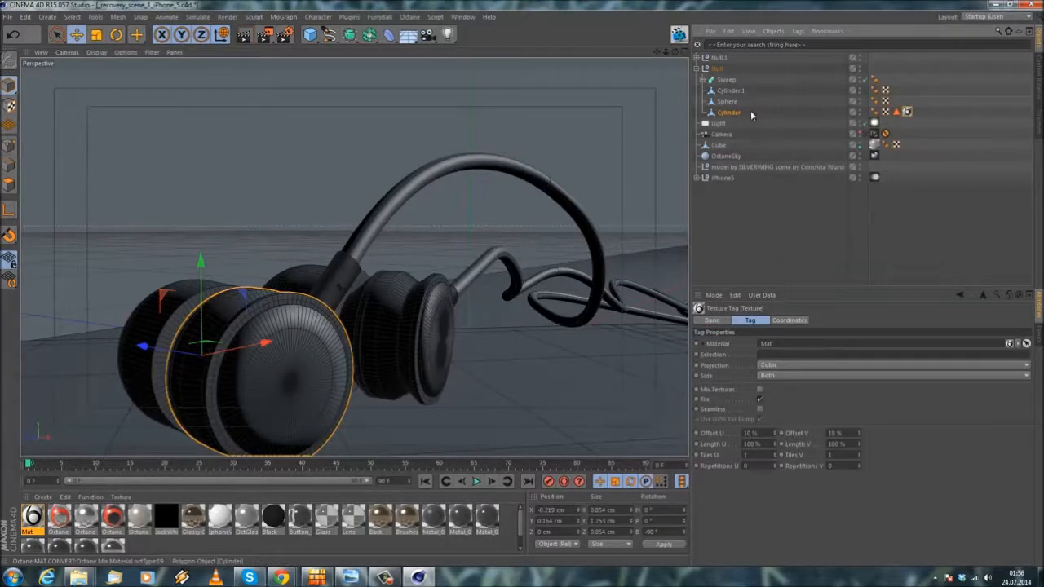
left_click_drag(896, 112, 785, 355)
left_click_drag(396, 307, 365, 343, "alt")
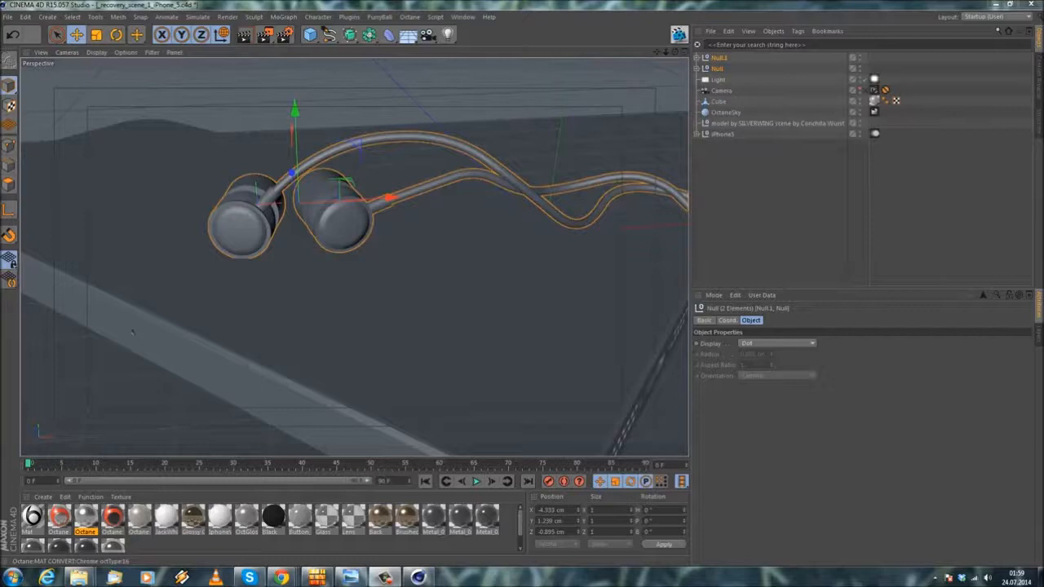
Step: Set Offset U to 0% and Length U and Length V to 100% in Cylinder's Mat texture tag
left_click(697, 70)
left_click(906, 111)
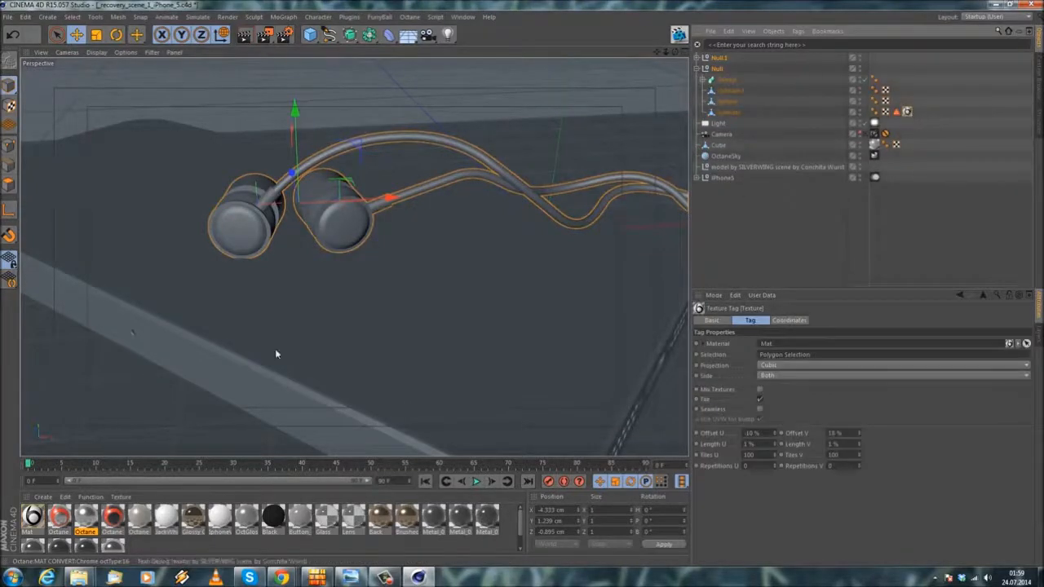
left_click(776, 446)
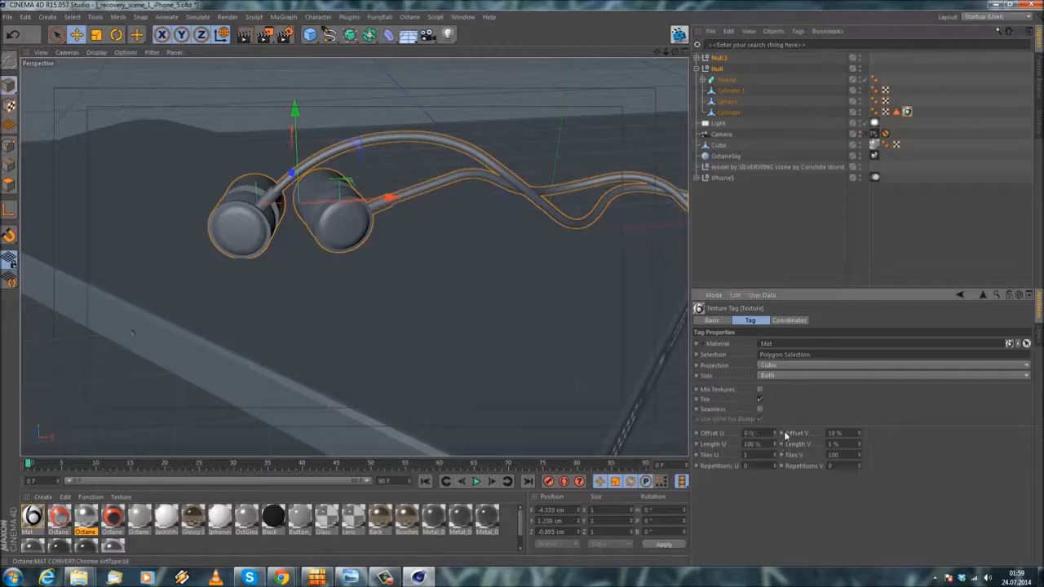
Step: Copy the Null.1 and Null groups and paste them into a new project
left_click(706, 70)
left_click(715, 69)
left_click(728, 34)
left_click(742, 84)
left_click(7, 16)
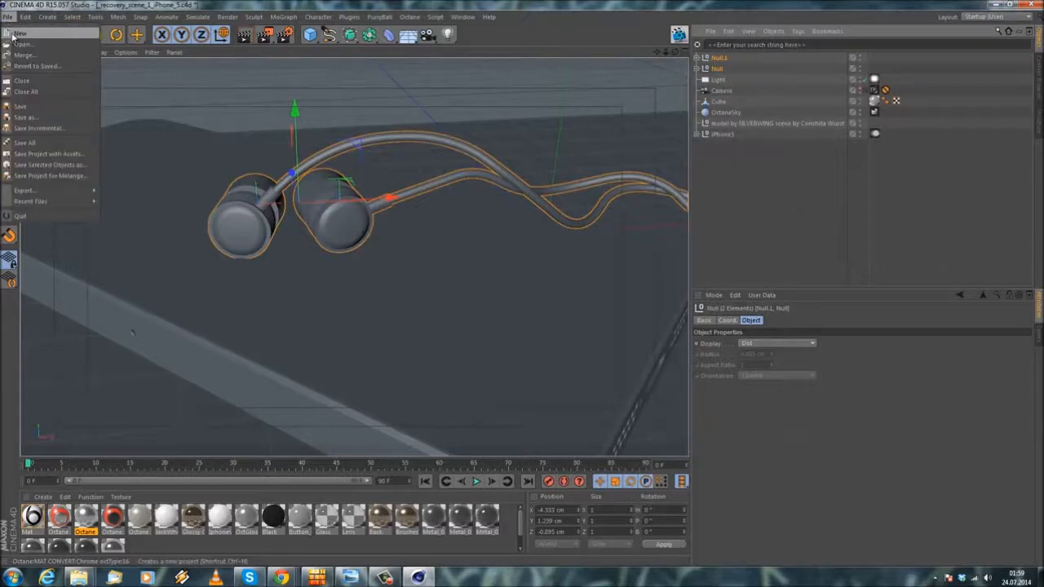
left_click(23, 26)
left_click(729, 31)
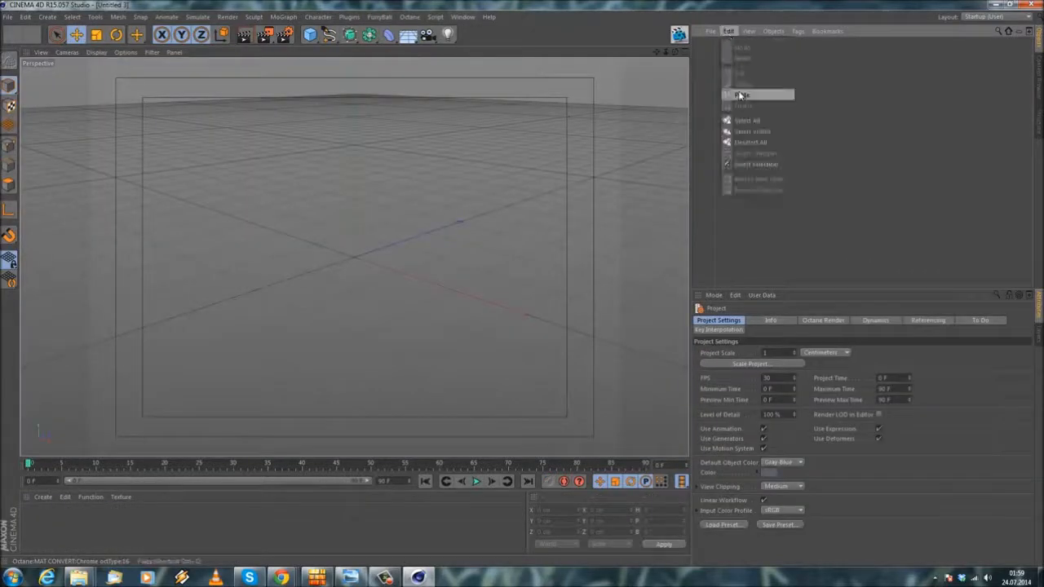
left_click(740, 95)
Step: Examine the pasted earphone's cap up close and inspect Cylinder's Mat texture tag settings
scroll(357, 249, "up", 5)
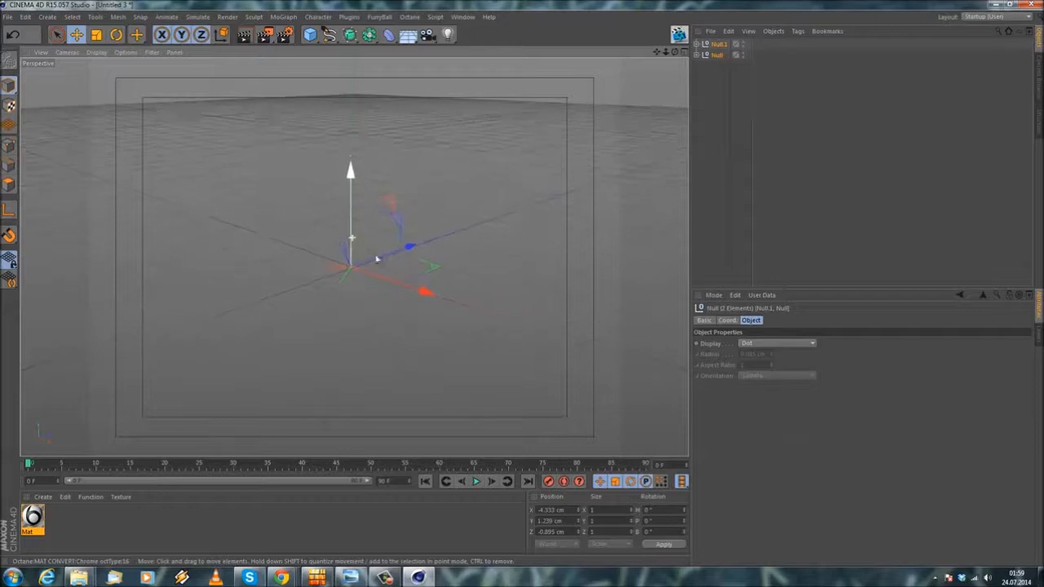
scroll(315, 275, "up", 5)
left_click_drag(495, 359, 522, 332, "alt")
middle_click_drag(454, 333, 464, 301, "alt")
scroll(463, 337, "up", 8)
left_click_drag(465, 335, 514, 320, "alt")
middle_click_drag(479, 302, 412, 292, "alt")
scroll(405, 290, "up", 4)
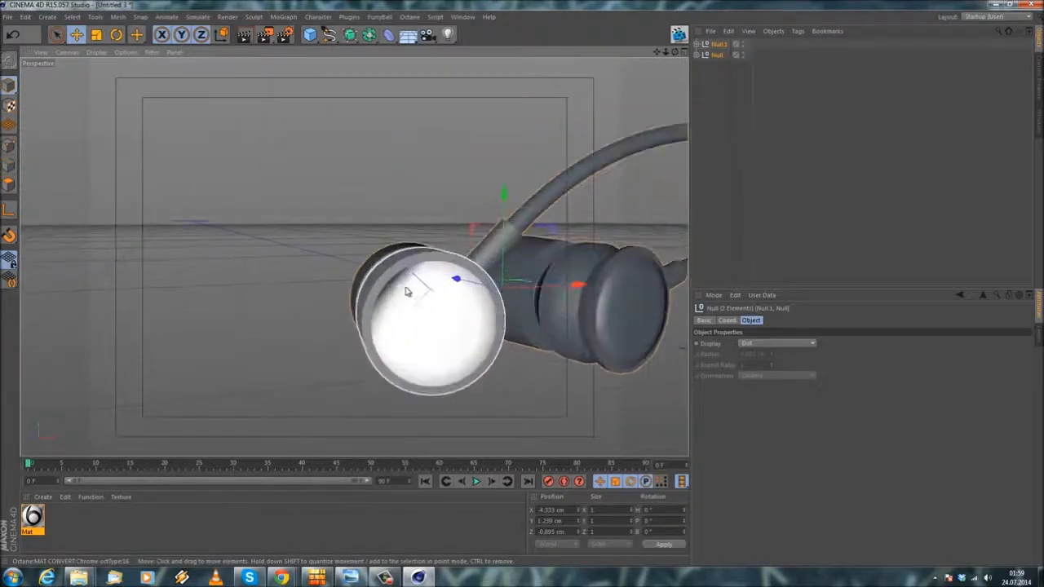
left_click(698, 55)
scroll(449, 221, "up", 6)
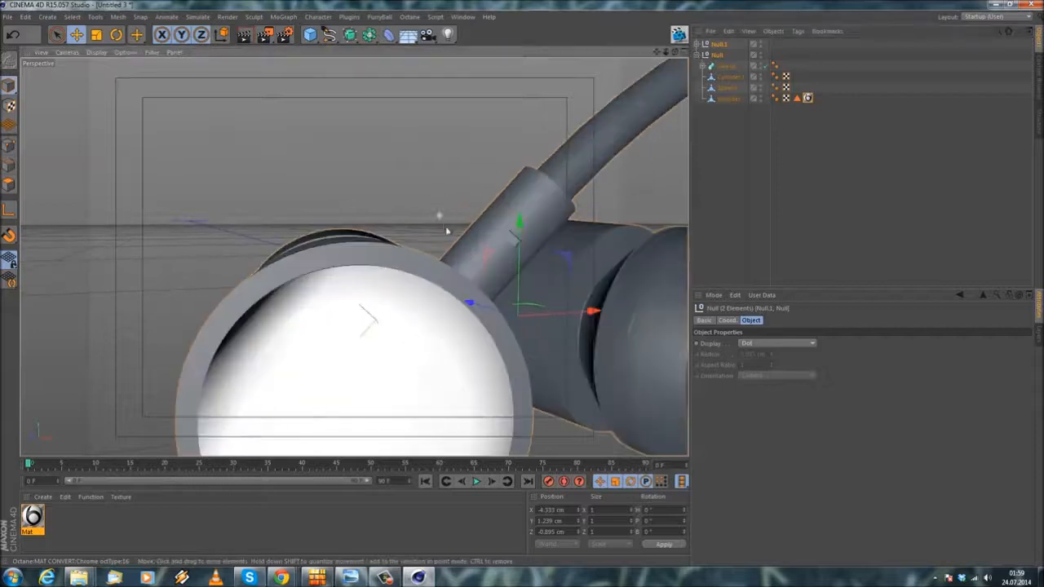
scroll(442, 169, "down", 4)
left_click(808, 98)
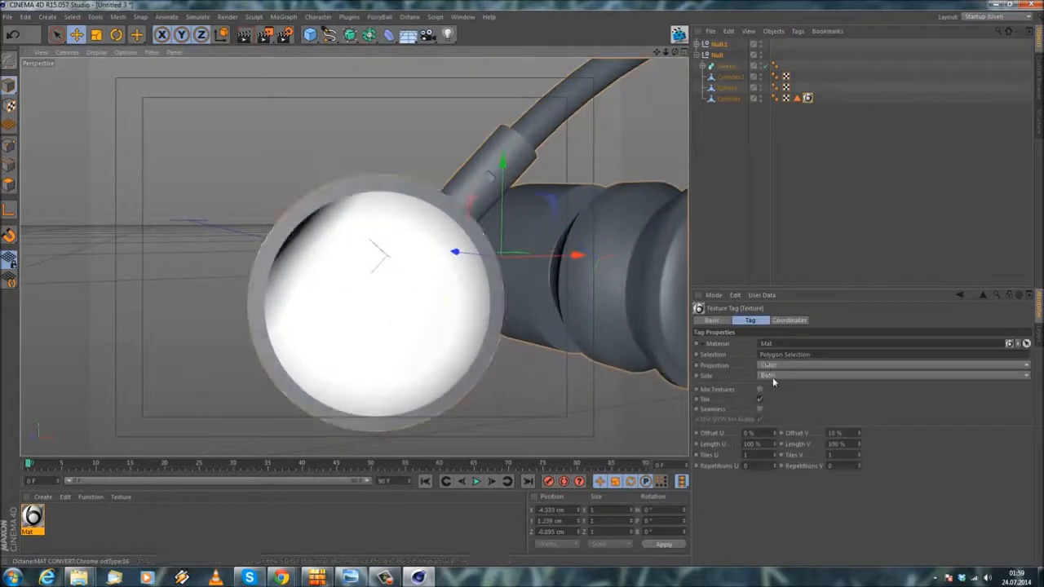
left_click_drag(340, 326, 503, 391, "alt")
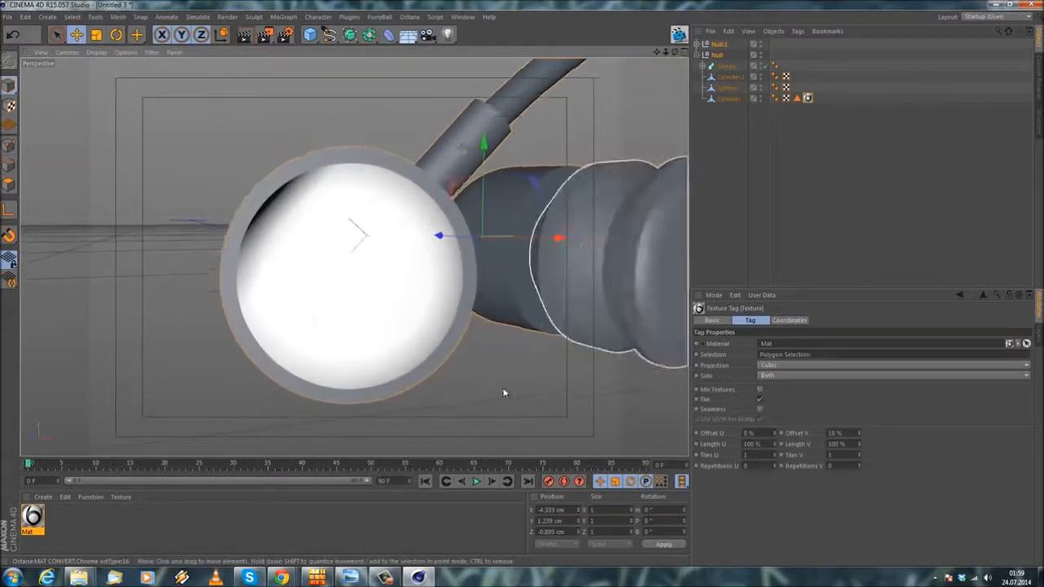
Step: Set Length U and Length V of Cylinder's Mat texture tag to 0.4%
left_click(758, 444)
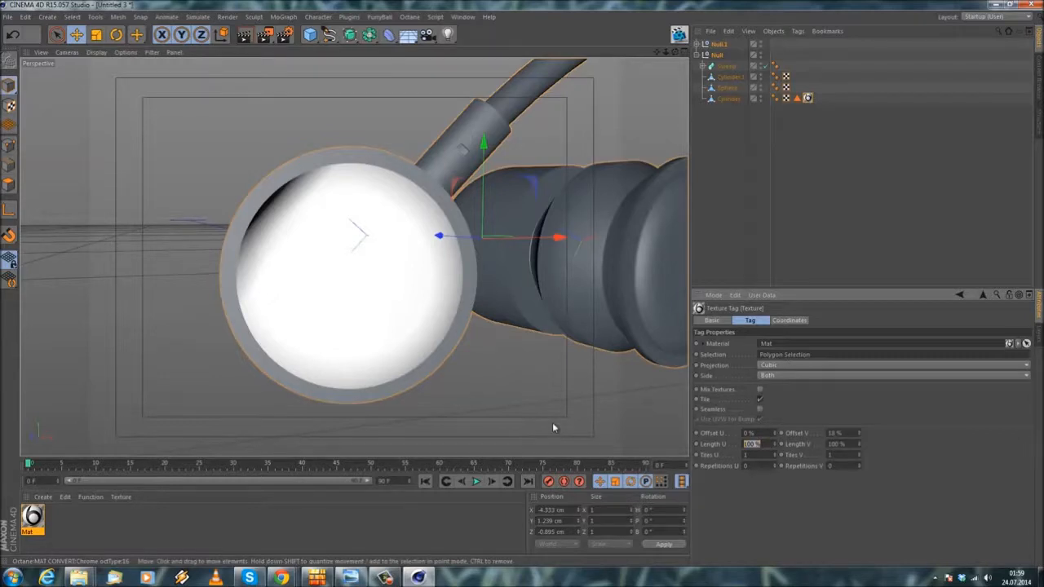
type("0.4")
key("Return")
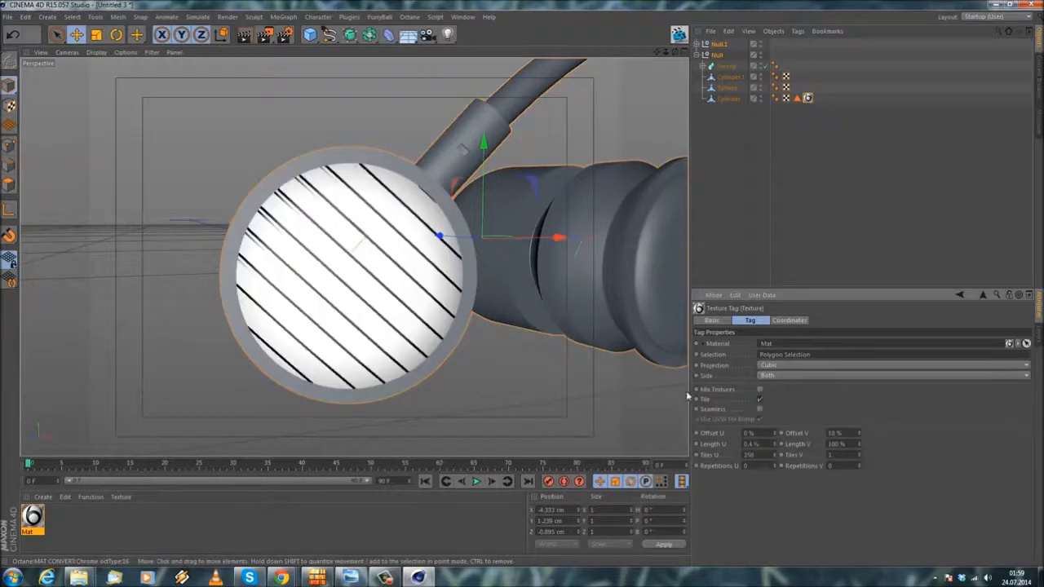
left_click(849, 444)
type("0.4")
key("Return")
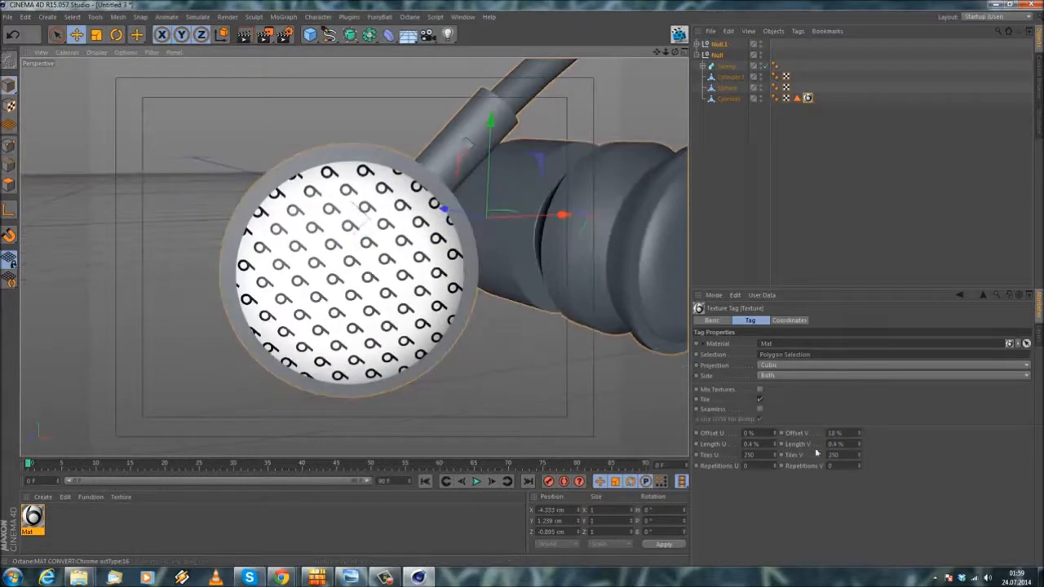
Step: Increase the logo's size on the cap by setting the tag's Length U and Length V to 1%
left_click_drag(766, 444, 541, 417)
type("1")
key("Return")
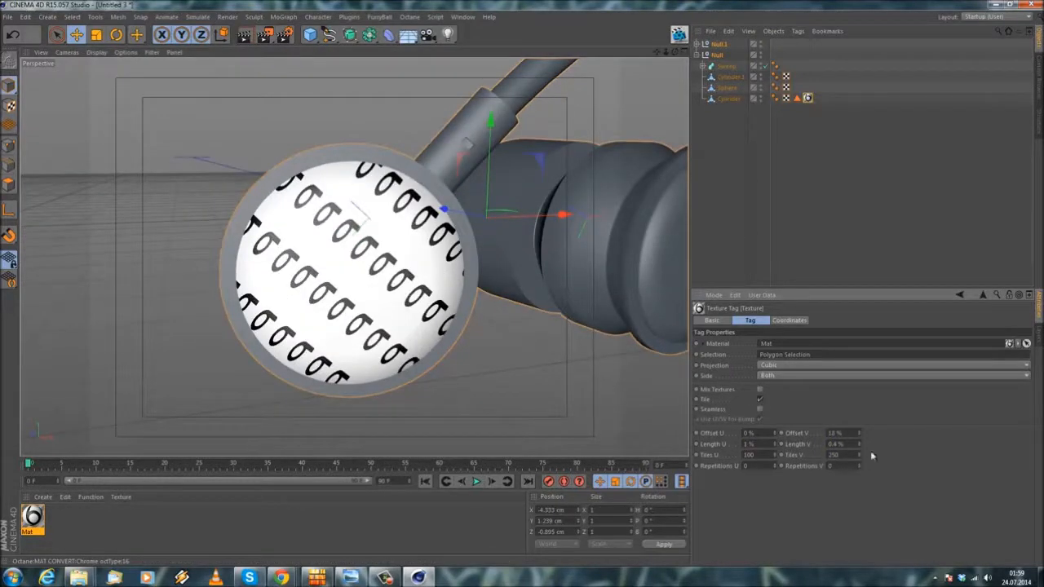
left_click(844, 444)
type("1")
key("Return")
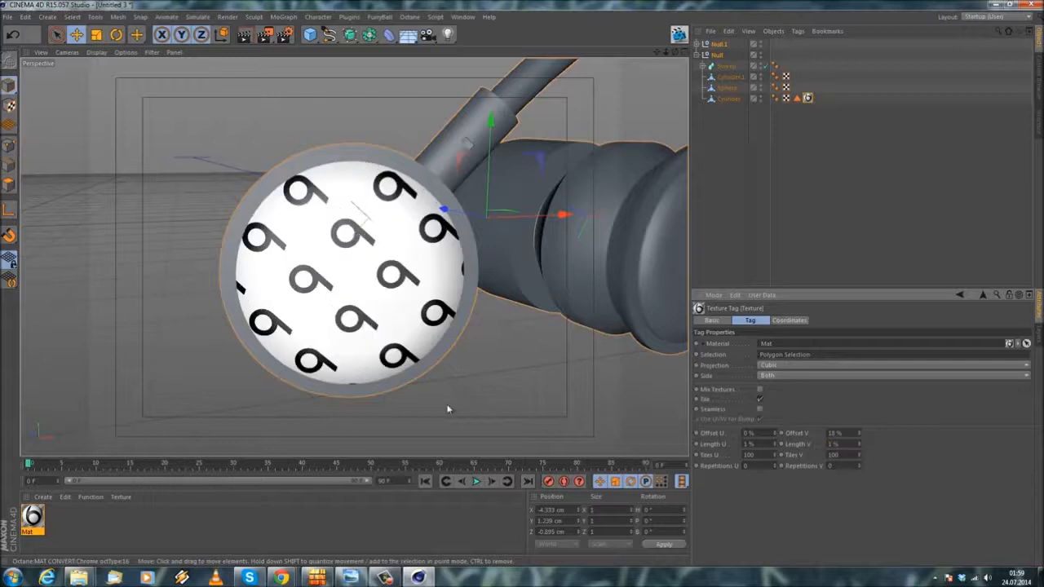
Step: Enlarge the logo on the cap by setting Length U and Length V to 2%
left_click_drag(749, 444, 543, 407)
type("2")
key("Return")
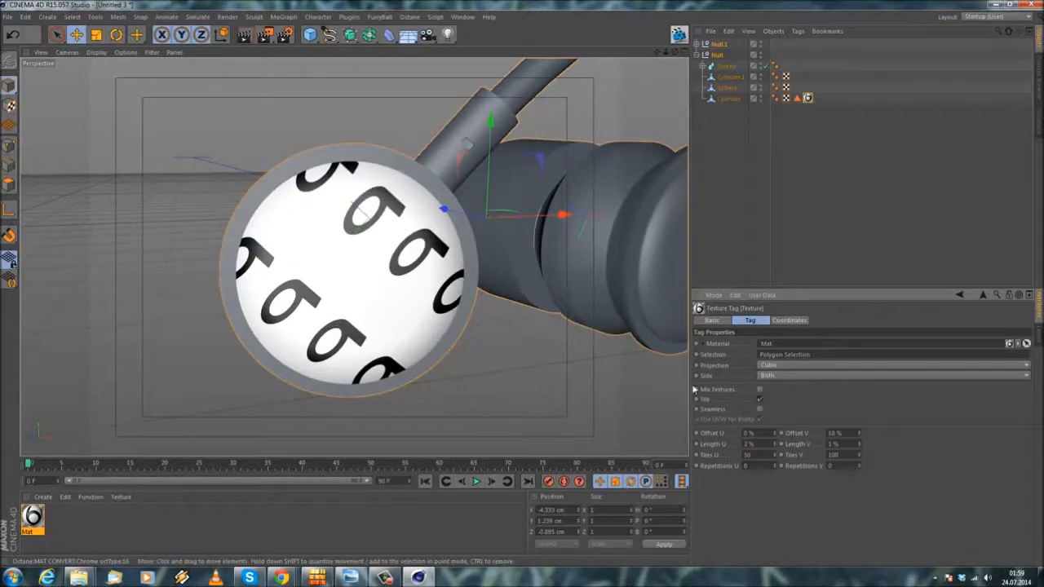
type("2")
key("Return")
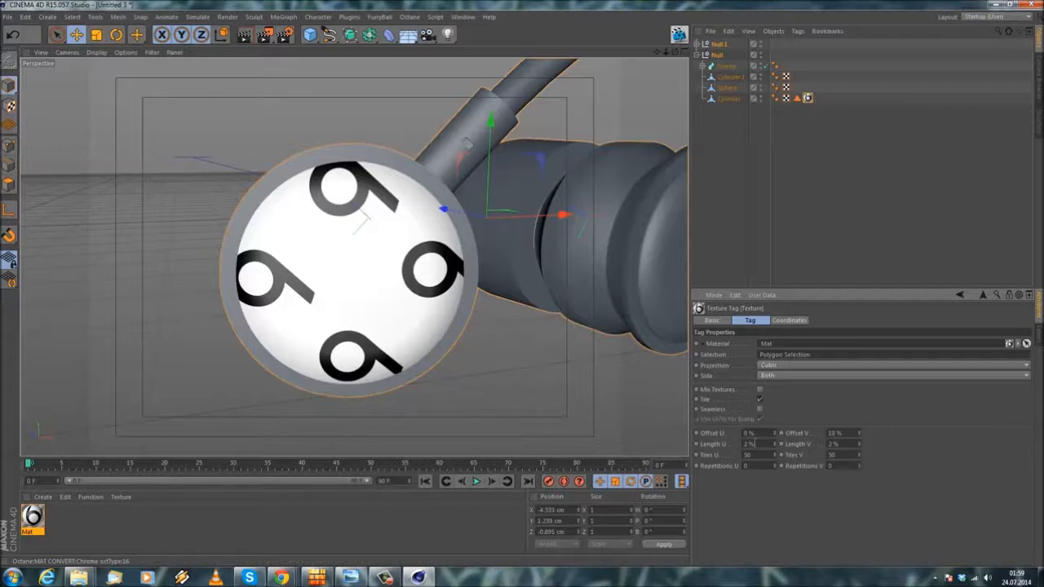
Step: Enlarge the logo further by setting the texture tag's Length U and Length V to 3%
type("3")
key("Return")
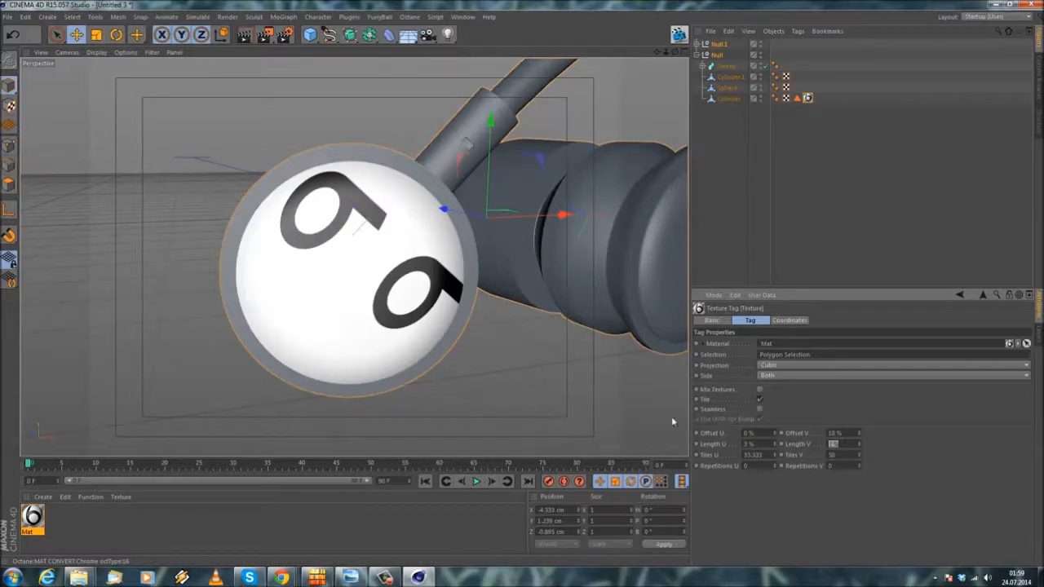
type("3")
key("Return")
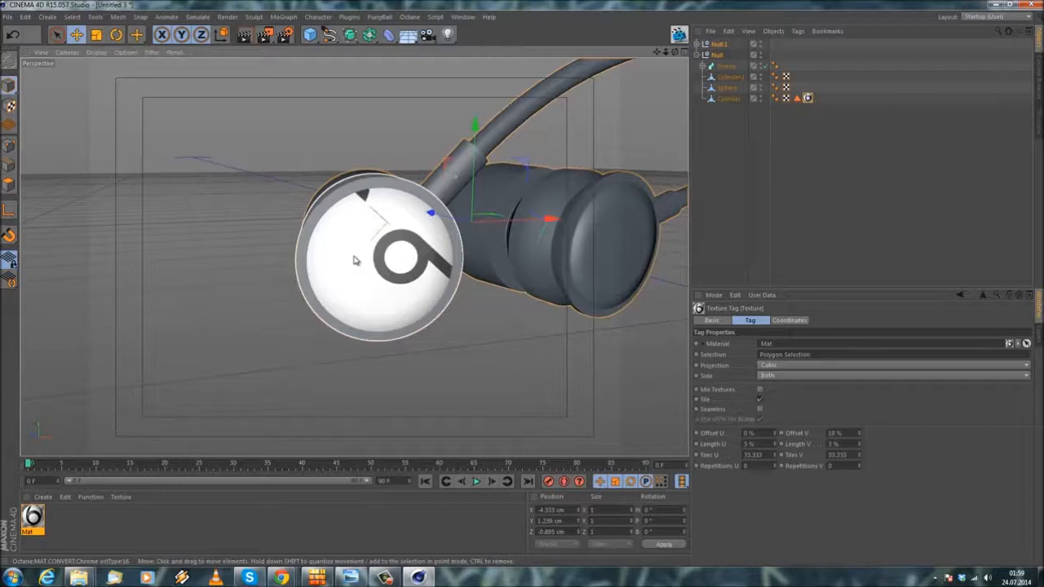
Step: Rotate the logo on the cap by setting the texture tag's R.H coordinate to -242°
middle_click_drag(367, 266, 346, 280, "alt")
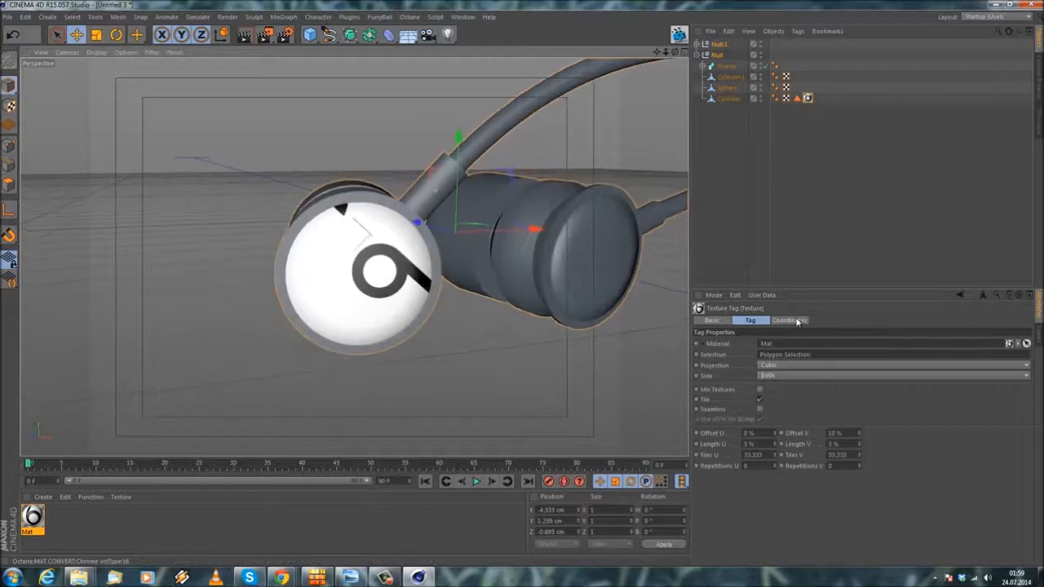
left_click(789, 321)
mouse_move(871, 346)
left_mouse_down()
mouse_move(889, 370)
mouse_move(868, 348)
left_mouse_up()
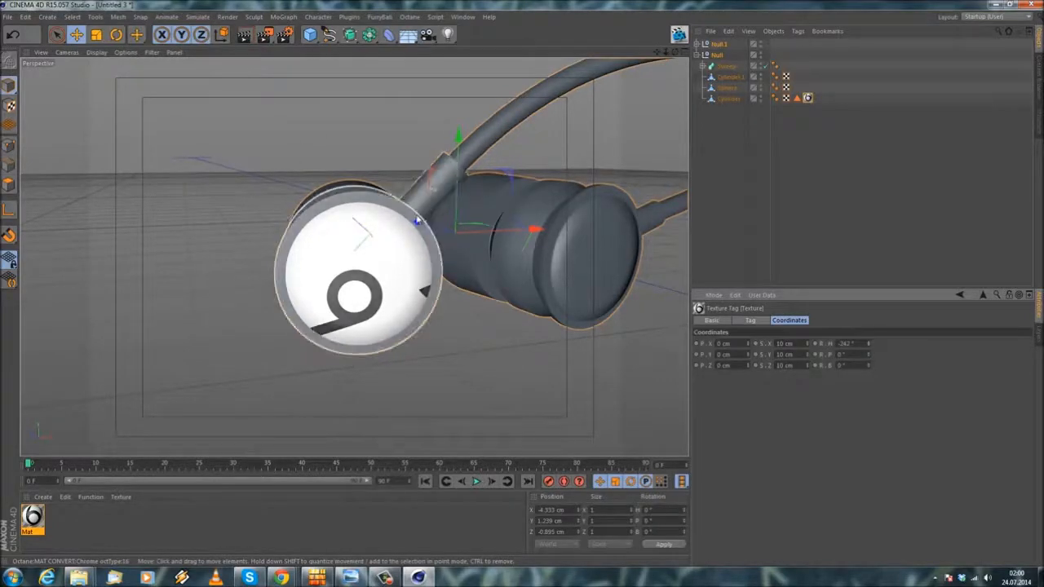
Step: Shift the logo on the cap by setting Offset U to 6% and Offset V to 18.1%
left_click(751, 320)
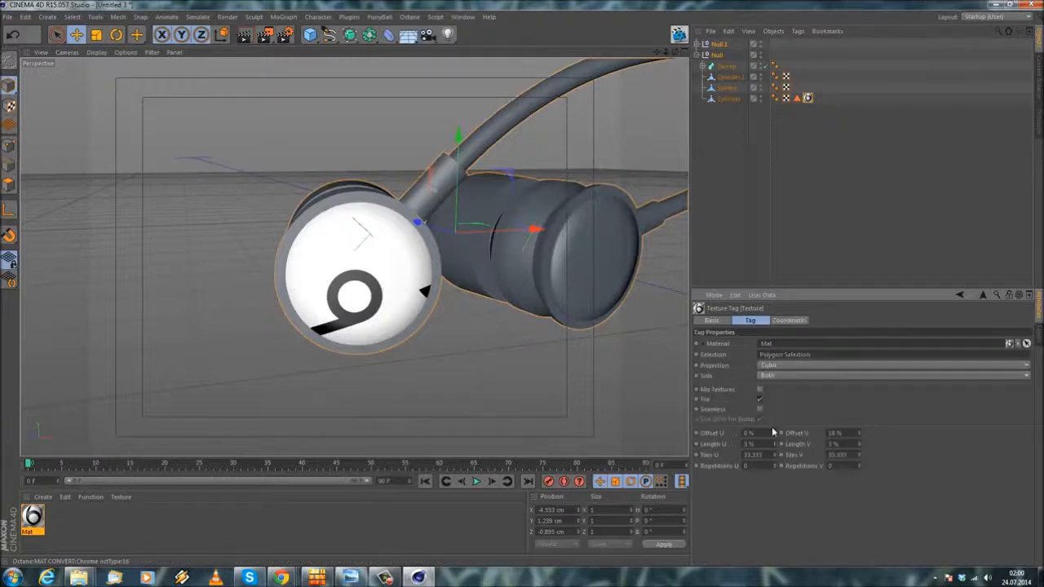
left_click_drag(776, 438, 776, 440)
left_click(862, 430)
left_click(861, 433)
type(".1")
key("Return")
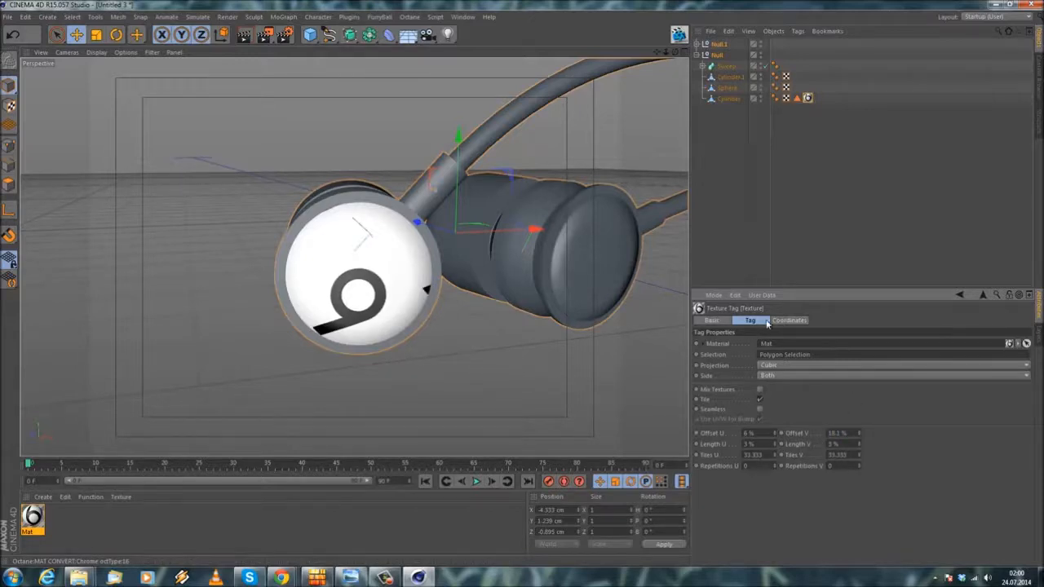
Step: Set the Mat texture tag's Length U and Length V to 4%
type("4")
key("Return")
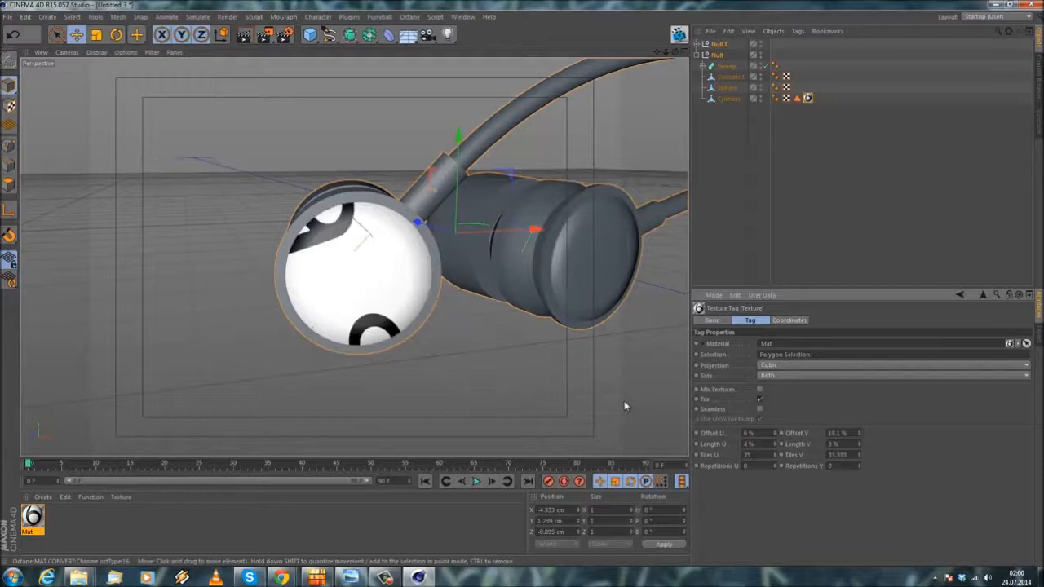
type("4")
key("Return")
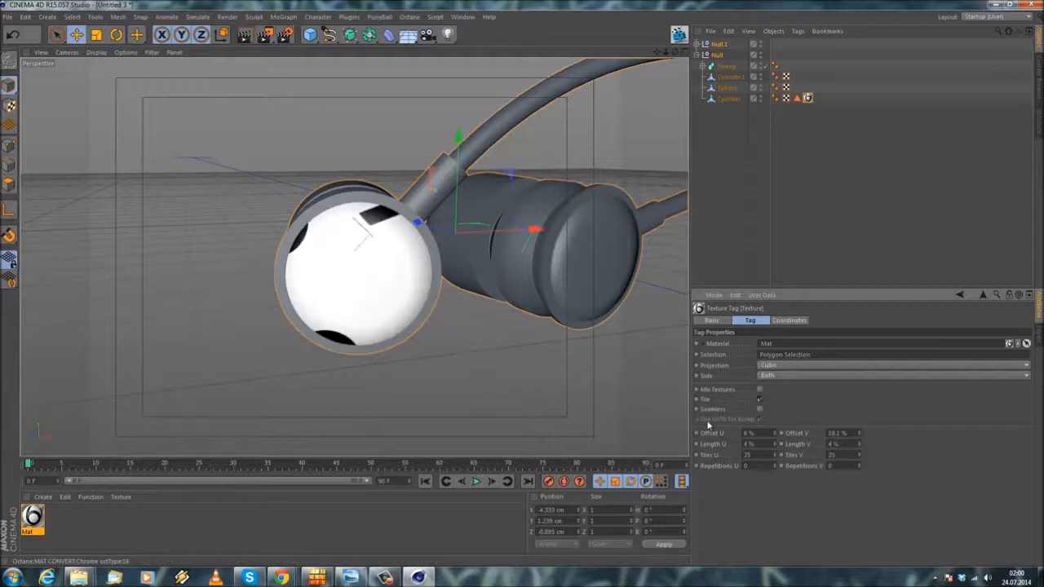
Step: Reposition the logo on the earphone cap by setting the texture tag's Offset U to 8% and Offset V to 19.6%
left_click_drag(777, 435, 861, 434)
left_click(775, 436)
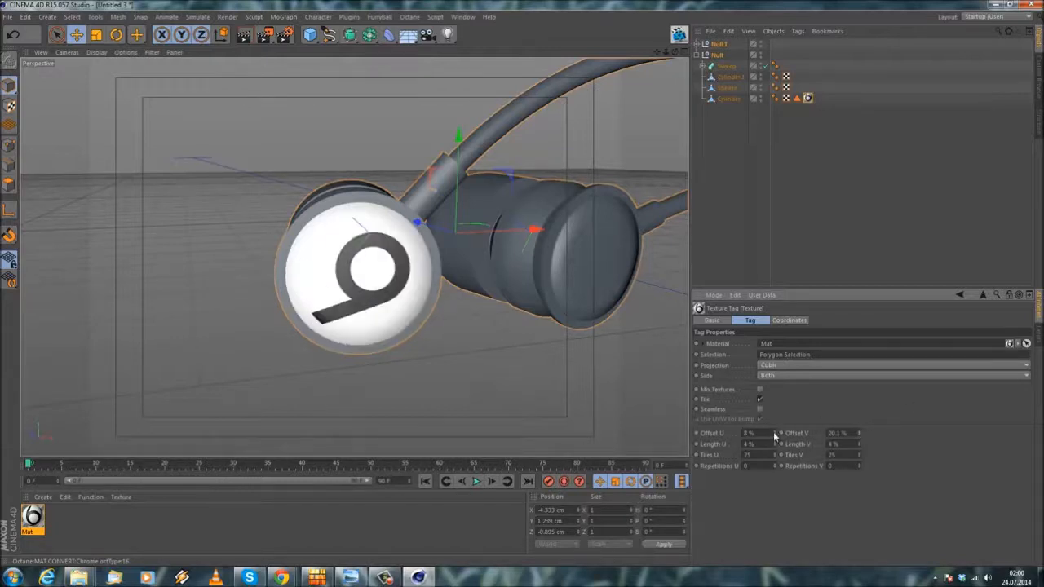
left_click_drag(838, 433, 673, 399)
type("19.6")
key("Return")
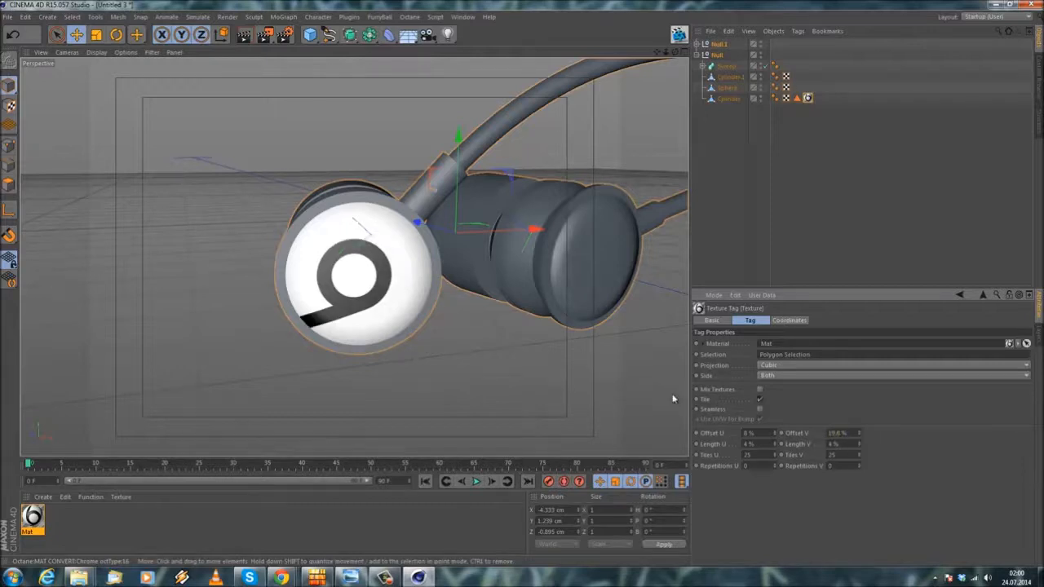
Step: Rotate the logo on the cap by setting the texture tag's R.H coordinate to -268°
mouse_move(310, 314)
left_mouse_down("alt")
mouse_move(292, 244)
mouse_move(262, 329)
mouse_move(298, 305)
left_mouse_up("alt")
left_click(790, 320)
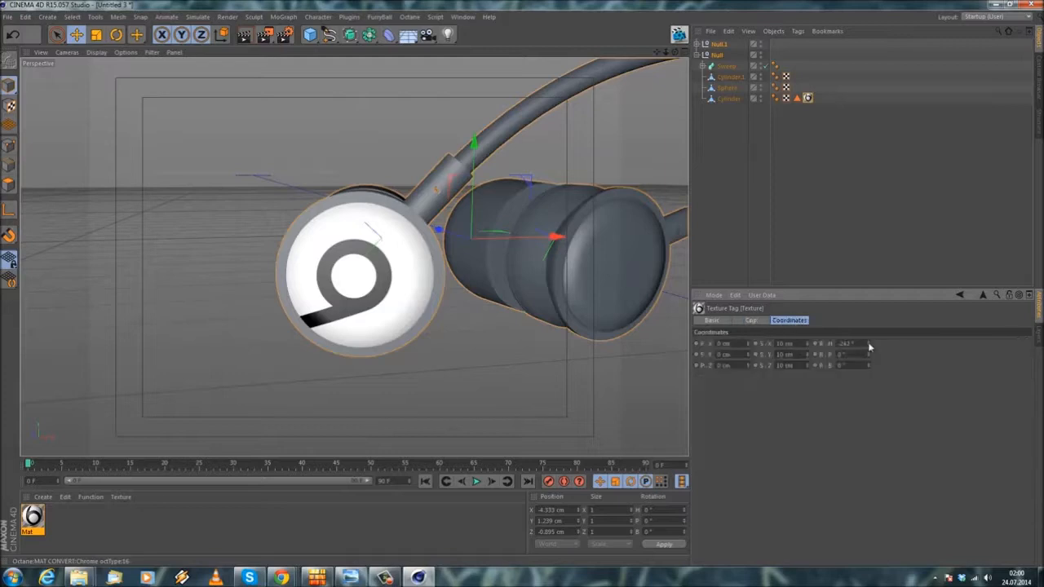
left_click_drag(869, 346, 870, 346)
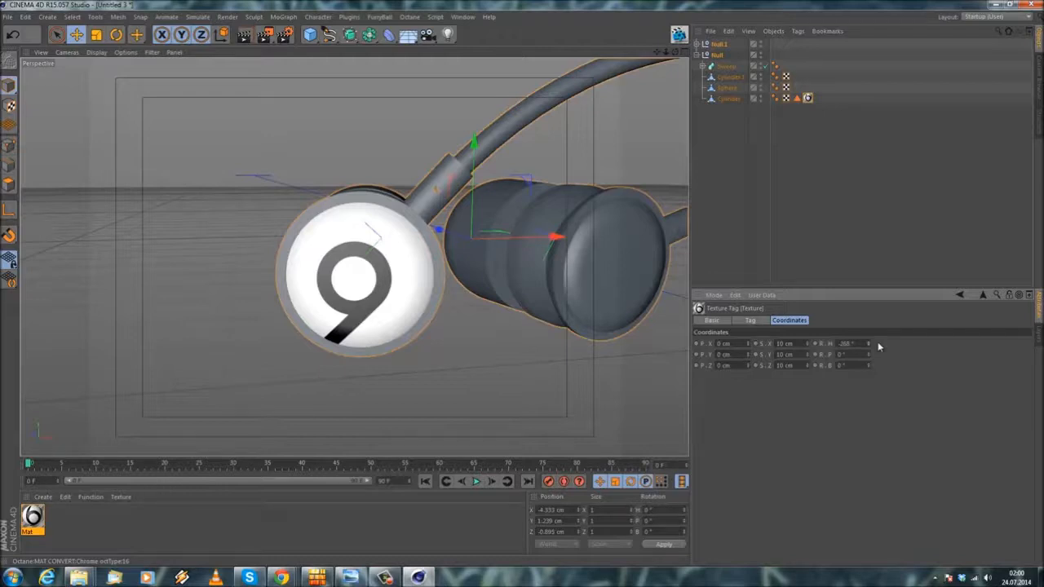
left_click_drag(677, 264, 441, 263, "alt")
scroll(440, 263, "up", 3)
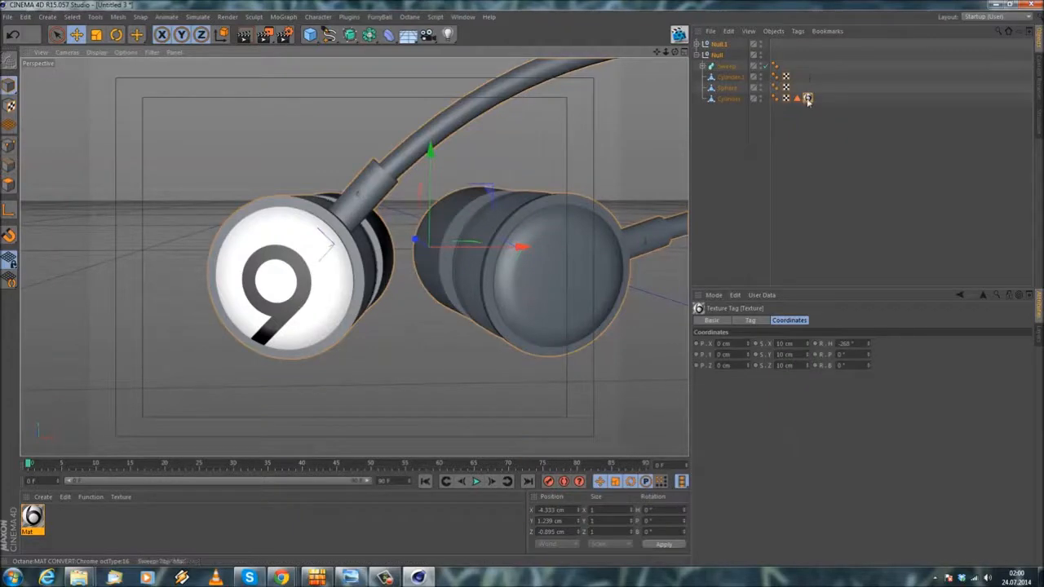
Step: Copy the polygon selection and texture tags from Null's Cylinder onto the Cylinder in Null.1
left_click(700, 44)
left_click(724, 87)
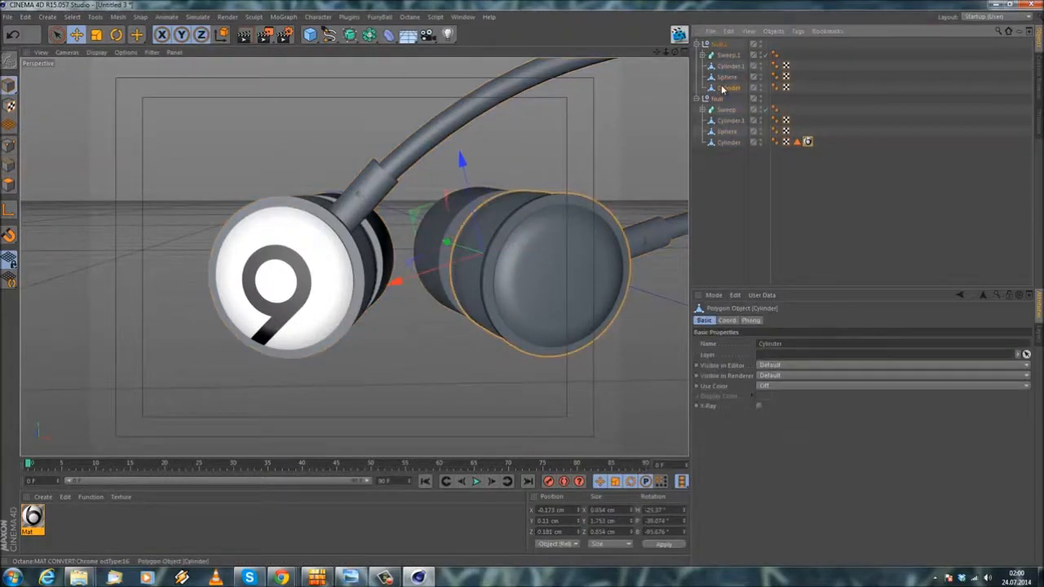
left_click(726, 65)
left_click(726, 87, "ctrl")
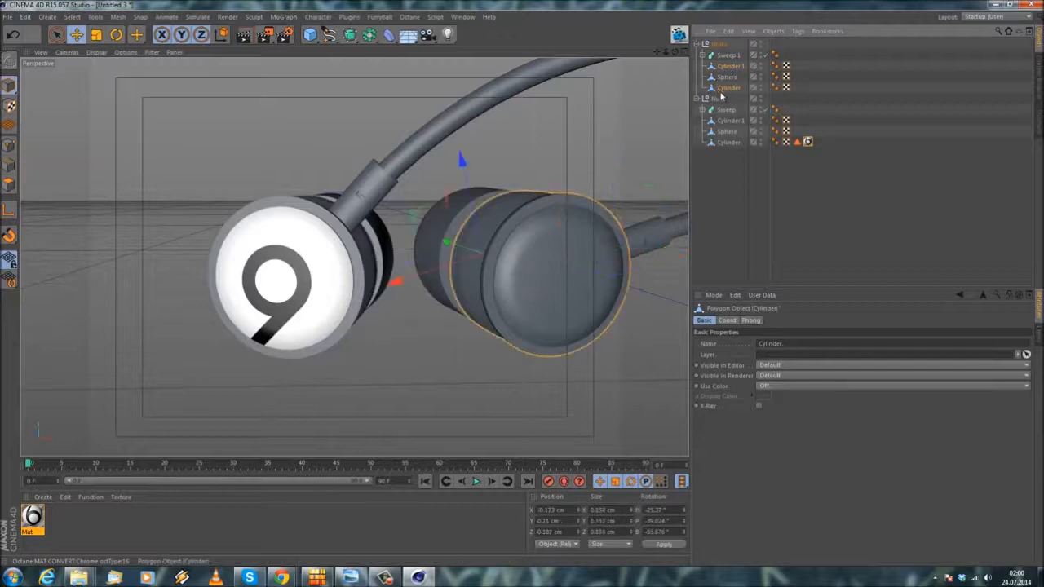
left_click(796, 143)
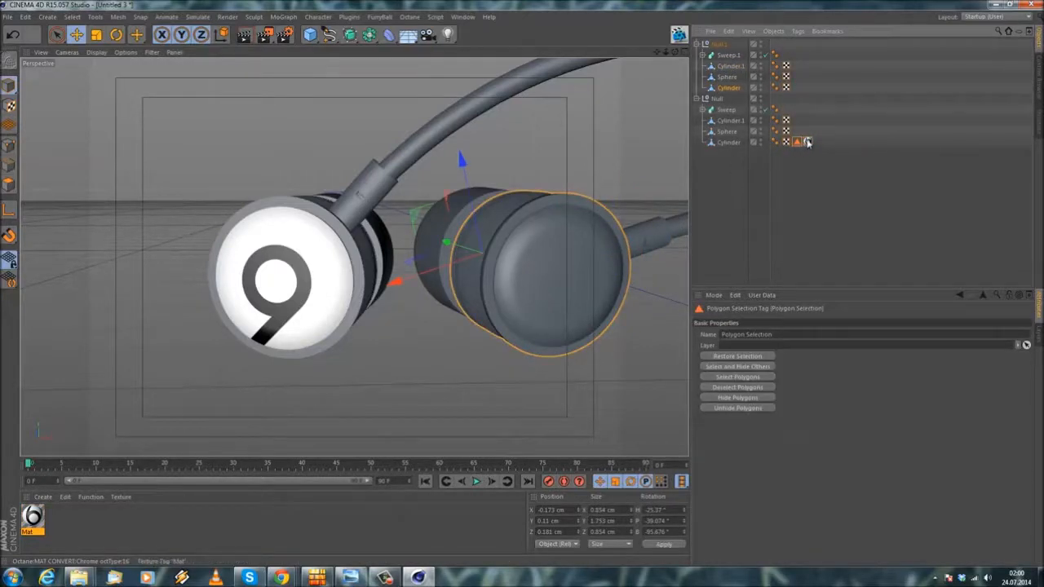
left_click(808, 142, "ctrl")
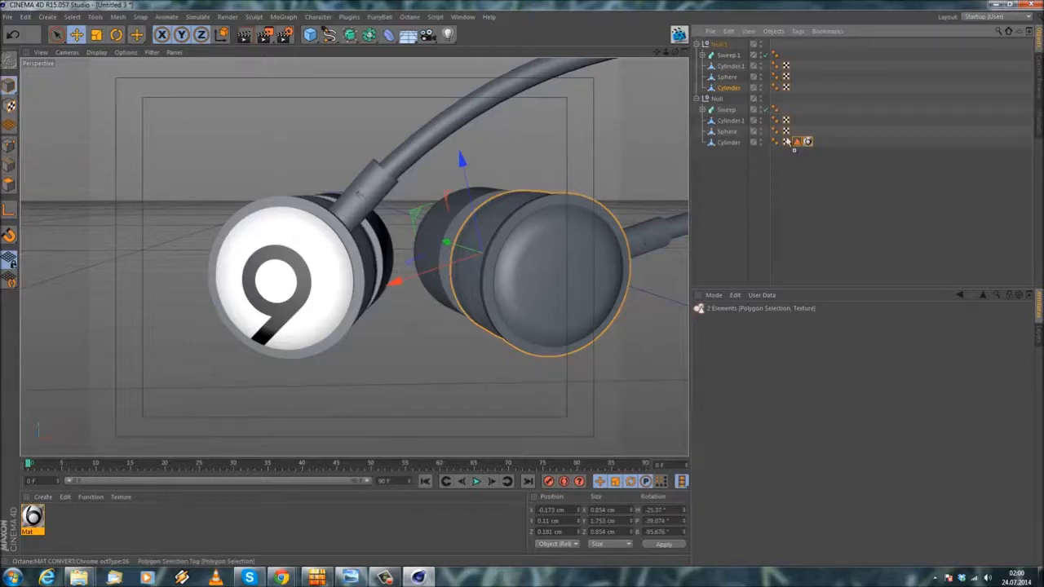
left_click_drag(734, 93, 732, 95, "ctrl")
mouse_move(516, 201)
left_mouse_down("alt")
mouse_move(478, 181)
mouse_move(501, 205)
left_mouse_up("alt")
middle_click_drag(501, 205, 451, 208, "alt")
left_click_drag(430, 267, 410, 233, "alt")
Step: Fine-tune the logo rotation on both earphone caps by adjusting R.H in each Cylinder's texture tag
left_click(775, 87)
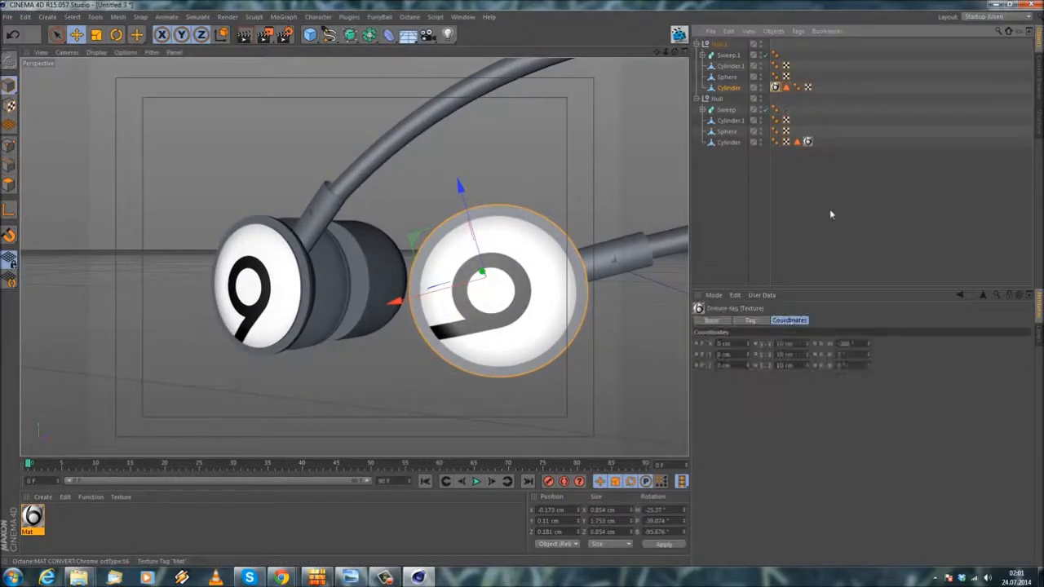
left_click_drag(870, 347, 870, 348)
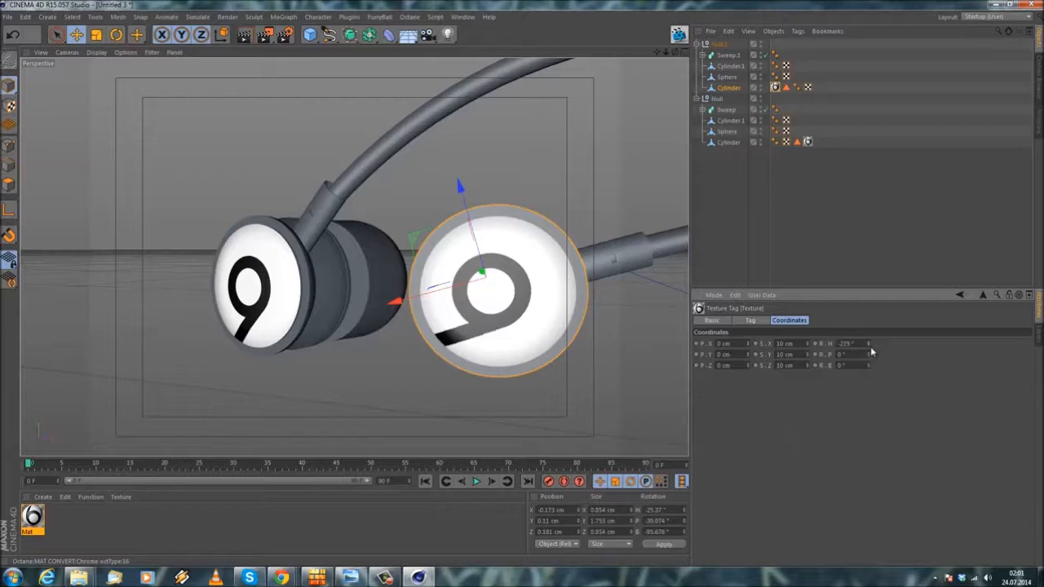
left_click_drag(381, 287, 571, 318, "alt")
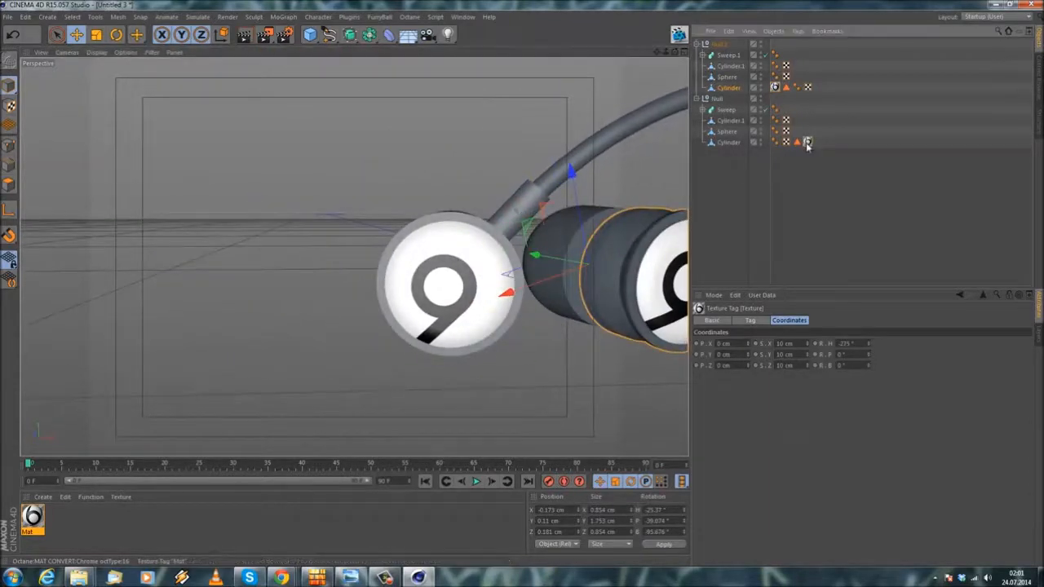
left_click_drag(868, 343, 869, 347)
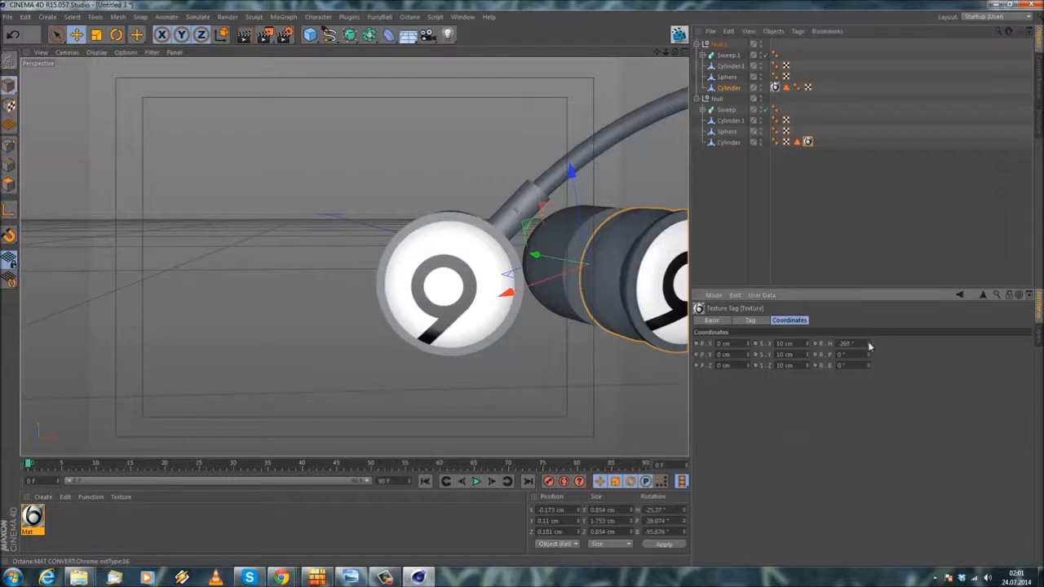
scroll(441, 150, "down", 4)
scroll(354, 256, "down", 3)
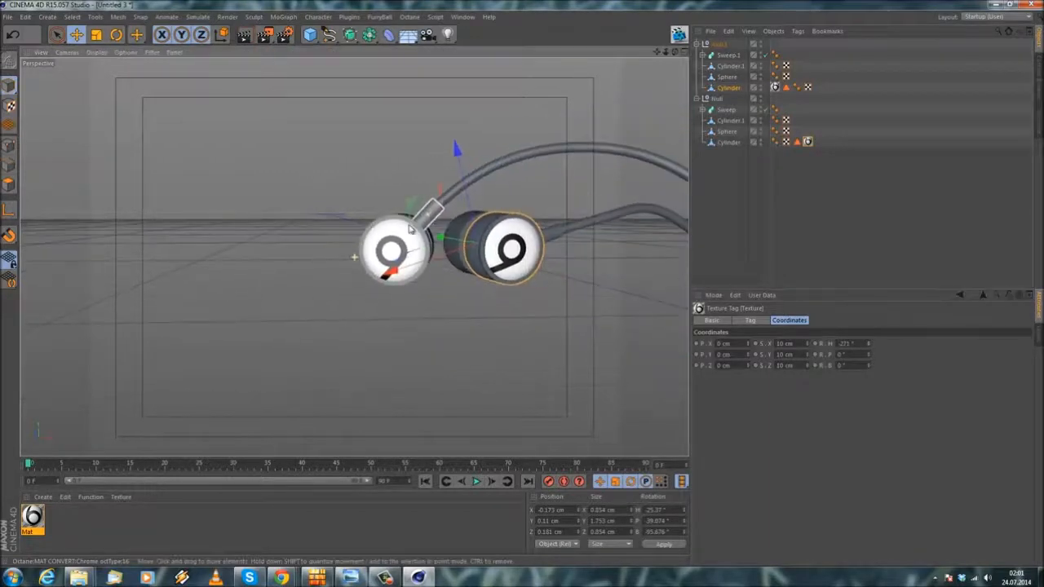
left_click(315, 174)
left_click_drag(355, 160, 775, 53, "alt")
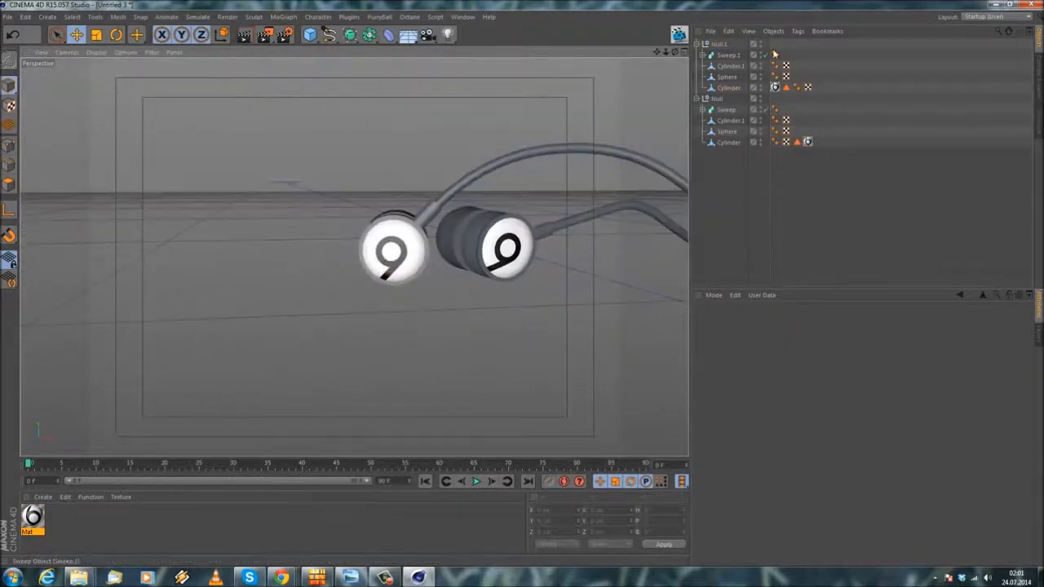
Step: Collapse the Null.1 and Null earphone groups and copy them both
left_click(696, 44)
left_click(716, 46)
left_click(697, 55)
left_click(712, 58, "shift")
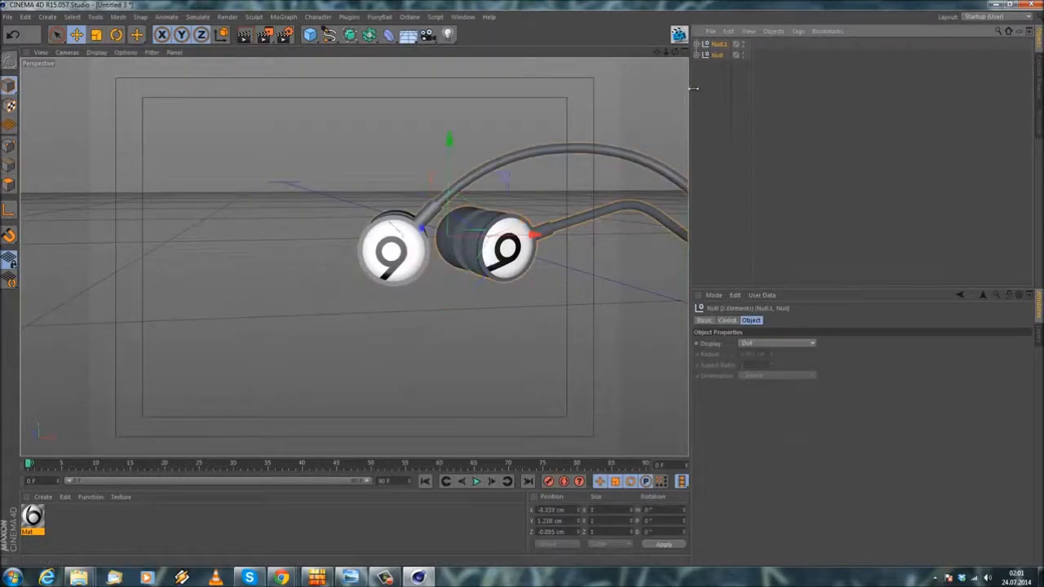
left_click(768, 33)
mouse_move(730, 33)
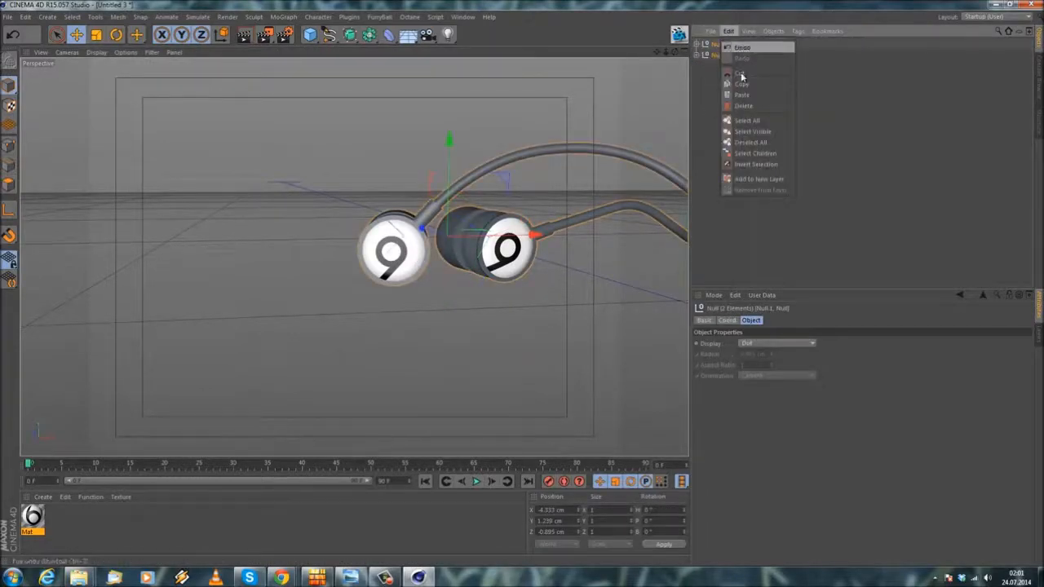
left_click(738, 84)
Step: Switch to the _recovery_scene_1_iPhone_5.c4d project and replace its old Null.1 and Null groups with the copied textured ones
left_click(463, 16)
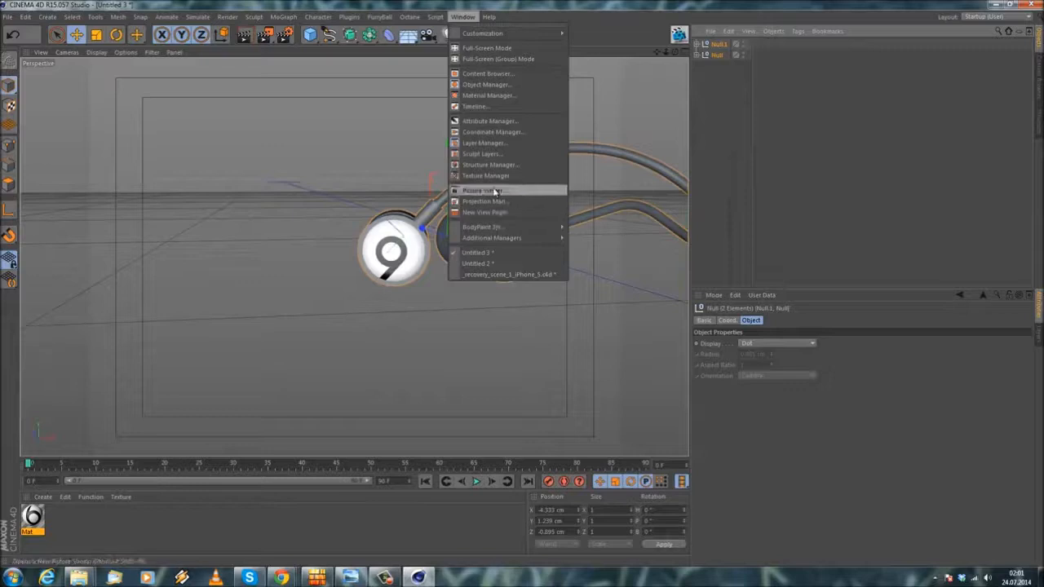
left_click(484, 263)
left_click(722, 133)
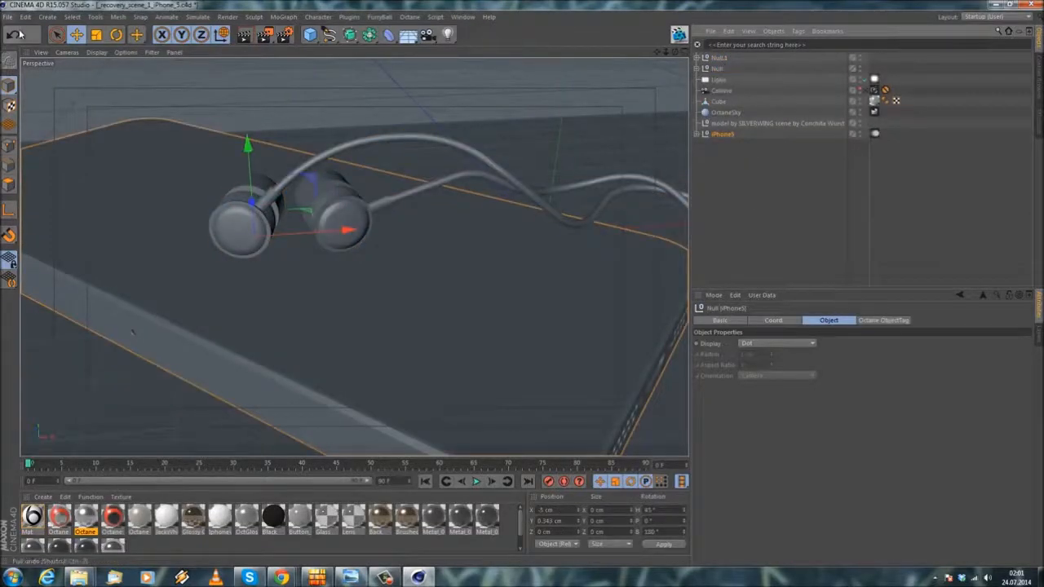
left_click(20, 34)
left_click(715, 59)
left_click(719, 71, "shift")
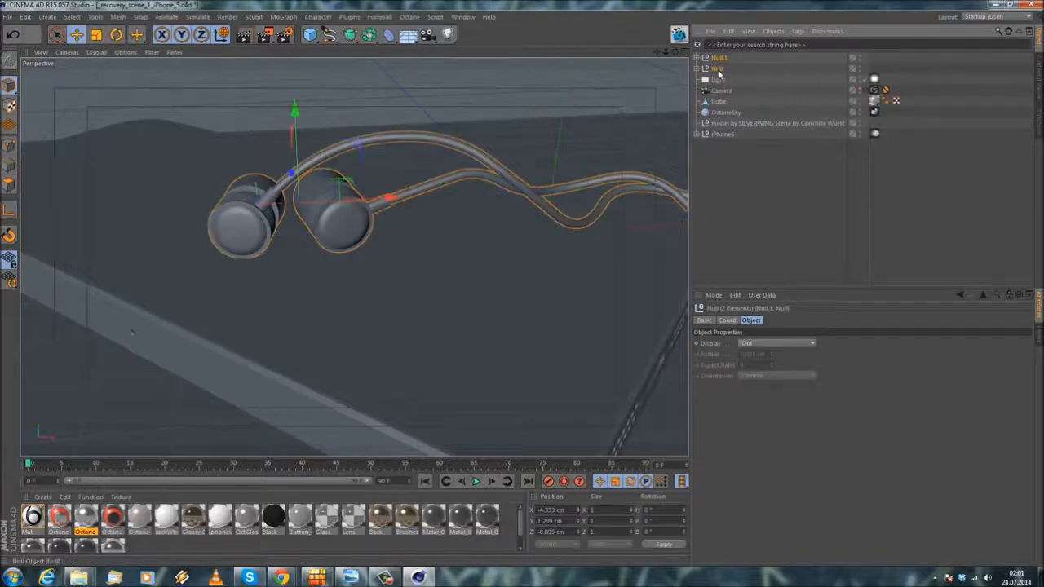
key("ctrl+x")
left_click(728, 31)
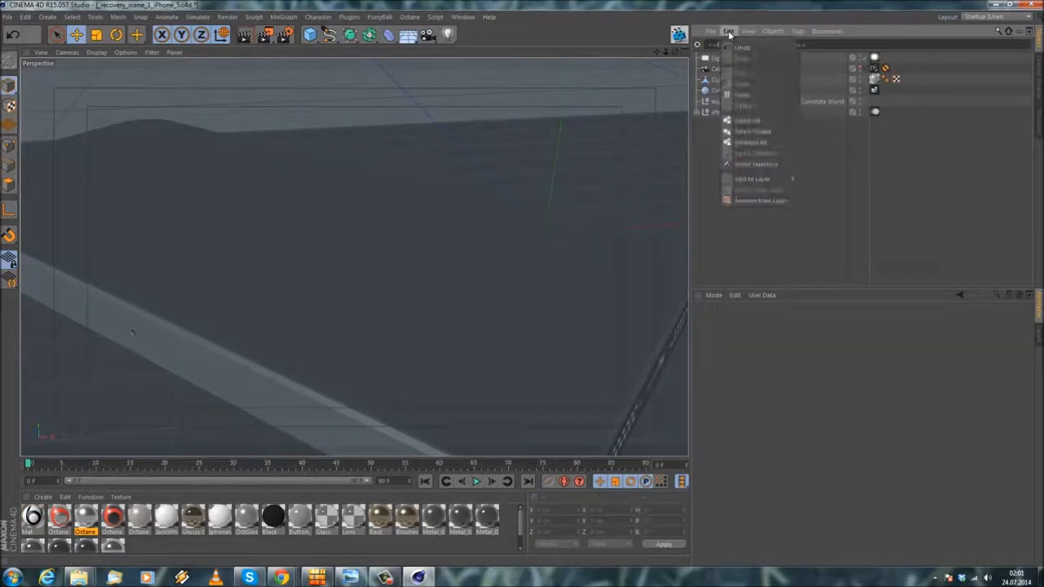
left_click(738, 95)
left_click(698, 68)
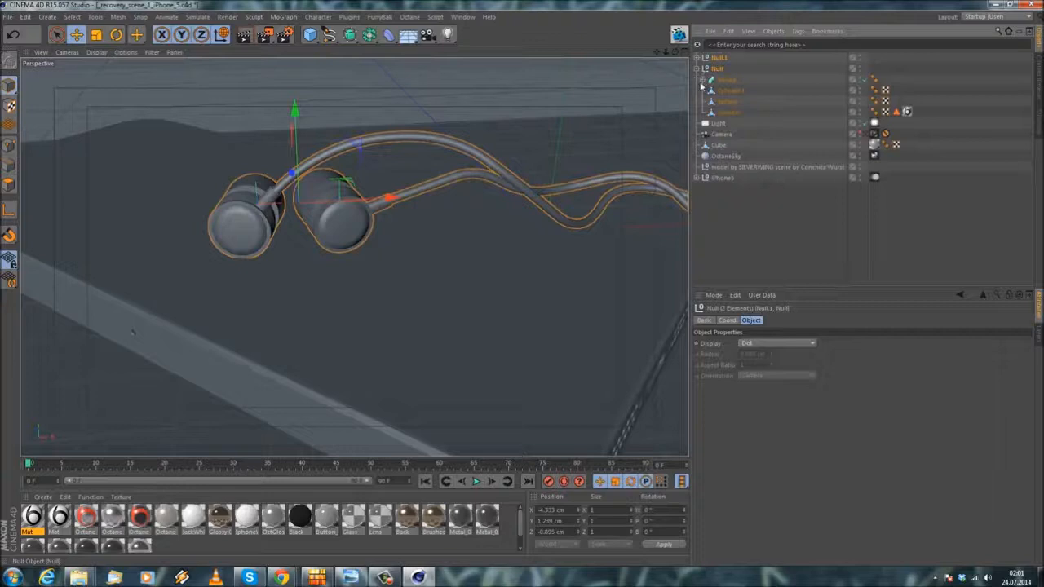
left_click(747, 214)
left_click(124, 53)
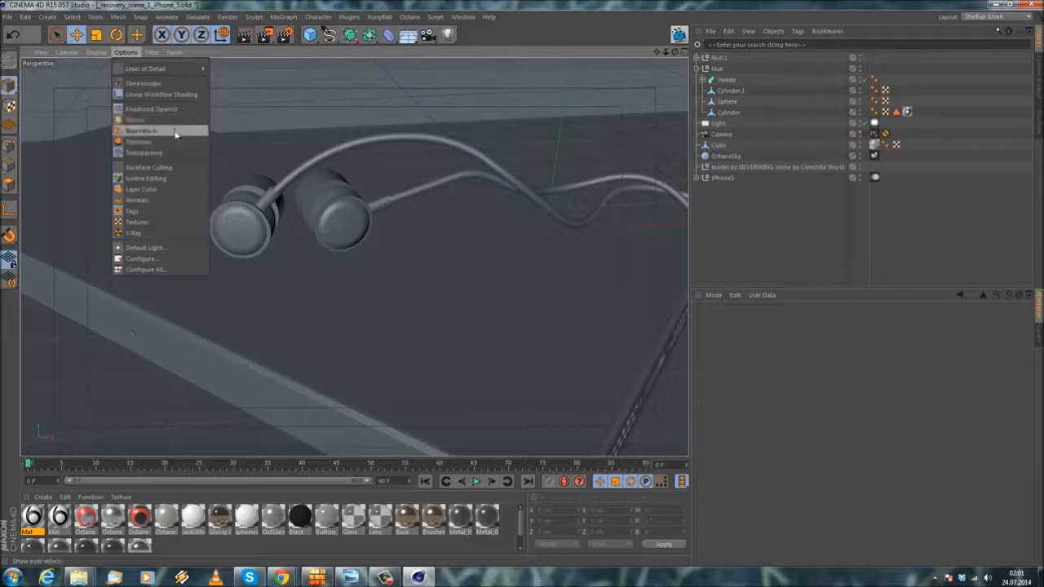
left_click(175, 134)
left_click(151, 54)
mouse_move(128, 54)
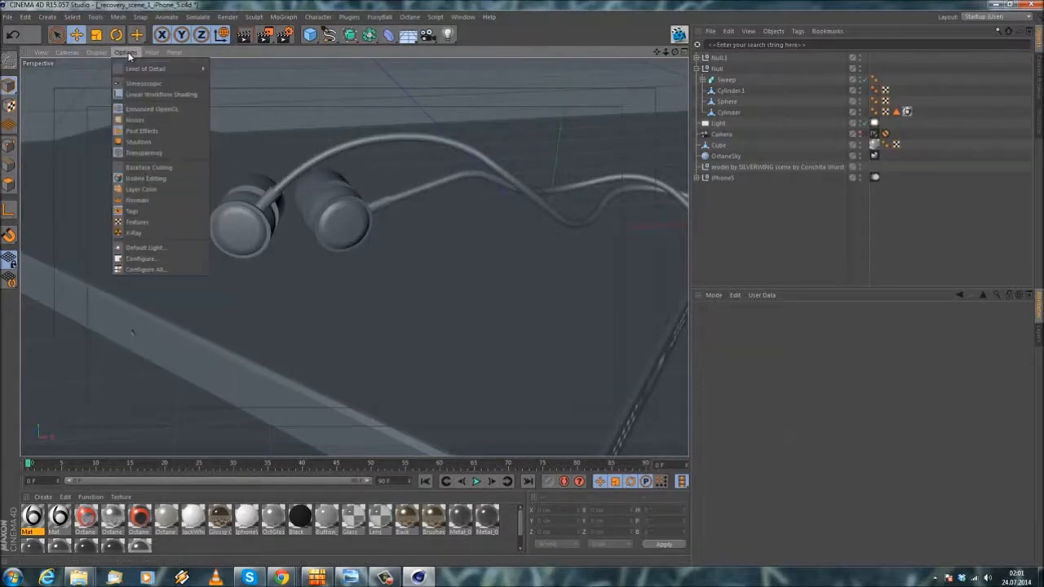
left_click(143, 131)
Step: Turn on the display of textures in the perspective view
left_click(132, 54)
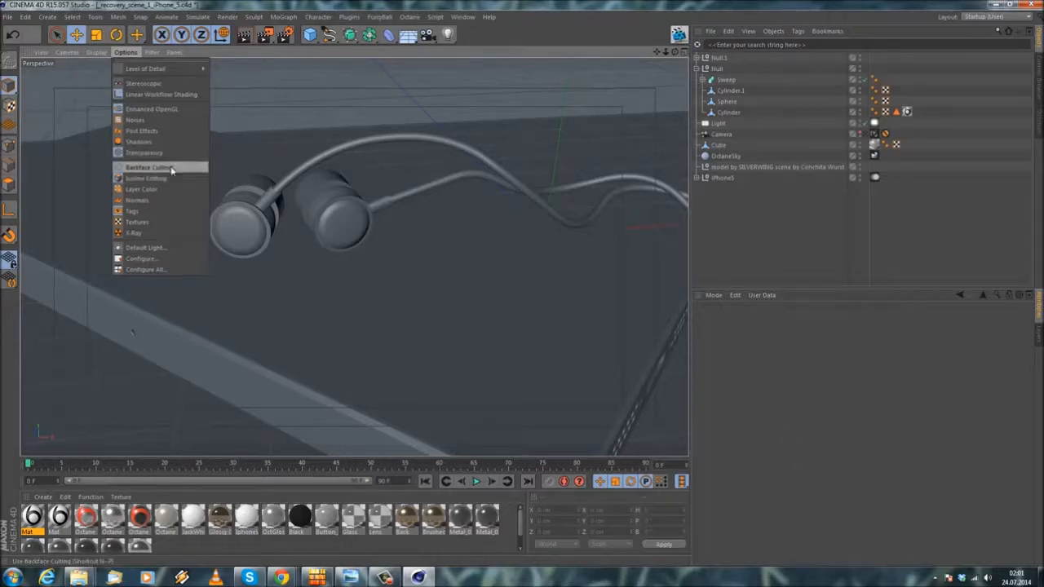
left_click(167, 222)
left_click(126, 53)
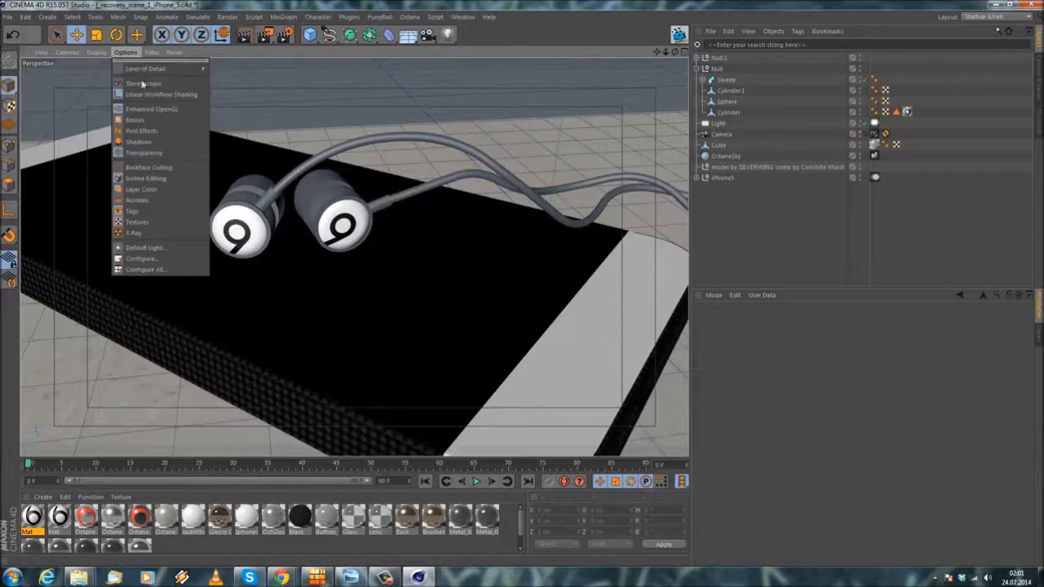
left_click(797, 243)
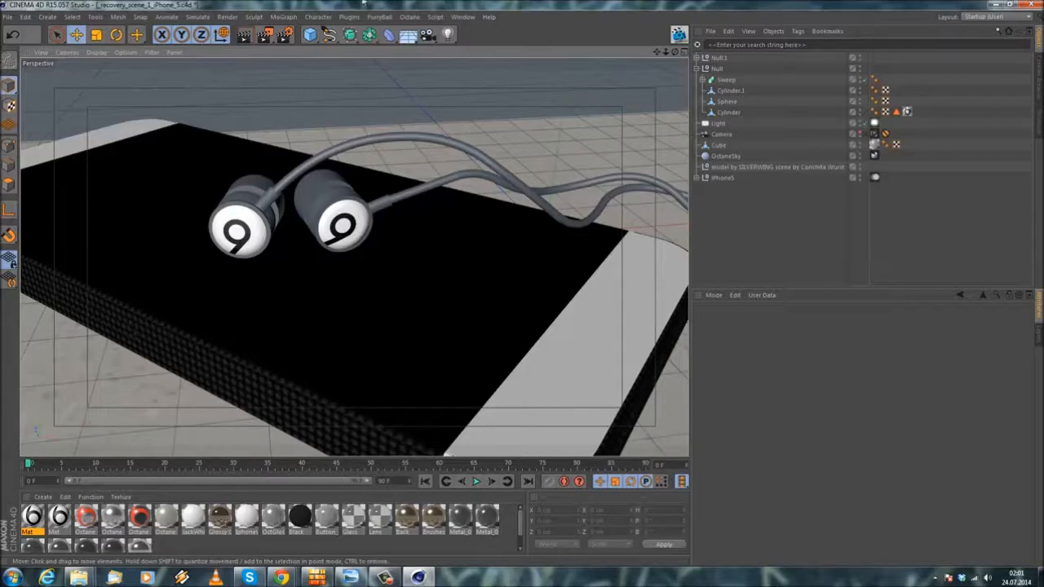
Step: Save the iPhone scene project under its existing file name
left_click(566, 180)
left_click(765, 240)
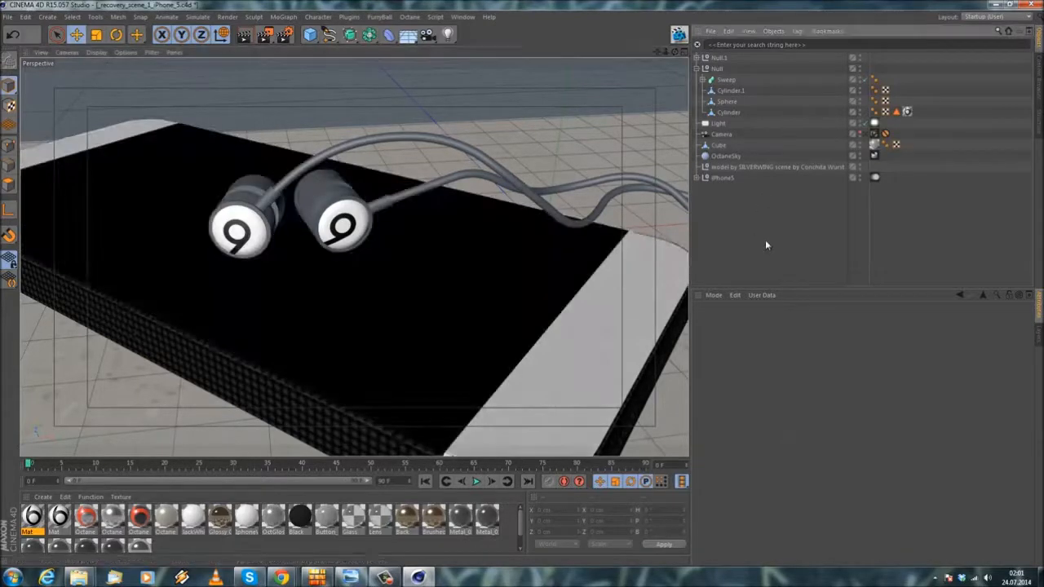
left_click(6, 17)
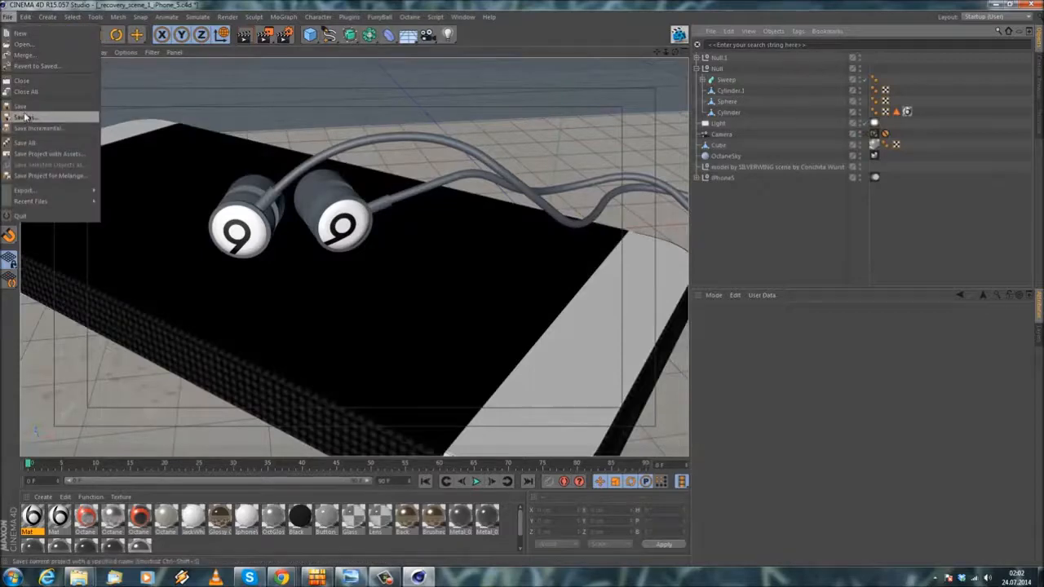
left_click(23, 107)
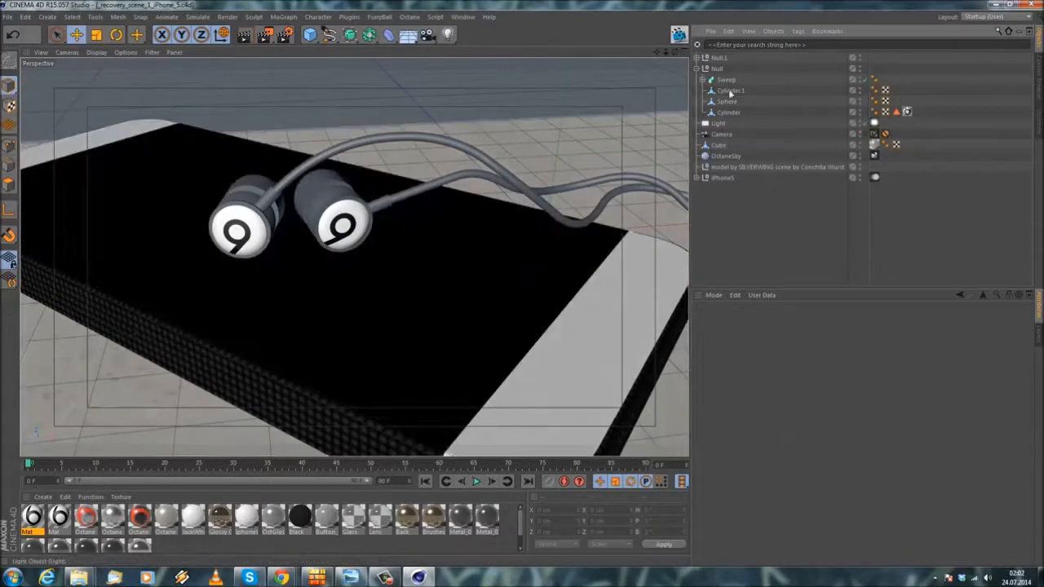
Step: Rename the Octane Mix Material that uses the Beats logo image to BeatsLogoMixTex
left_click(699, 57)
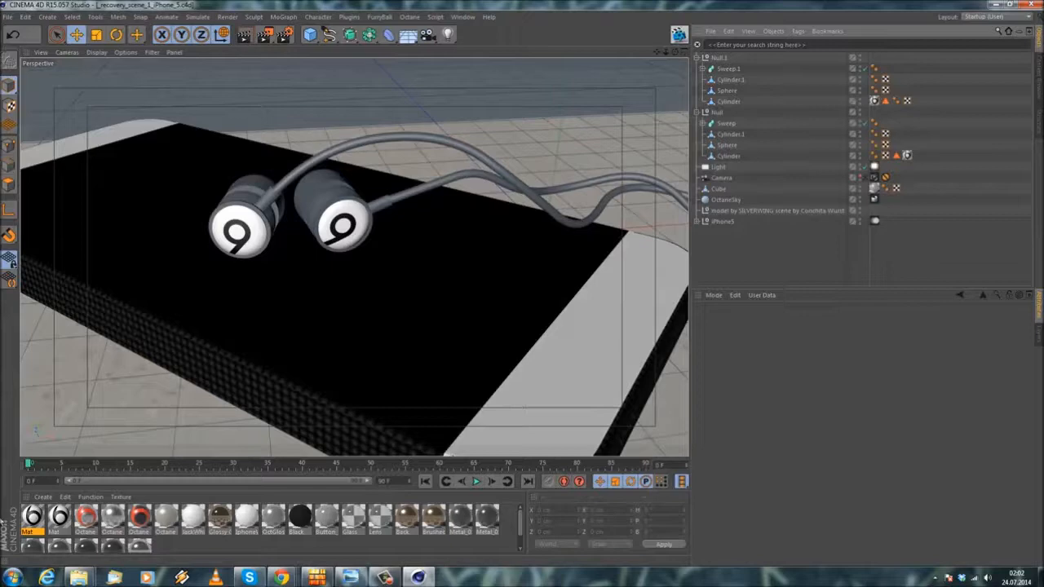
double_click(91, 522)
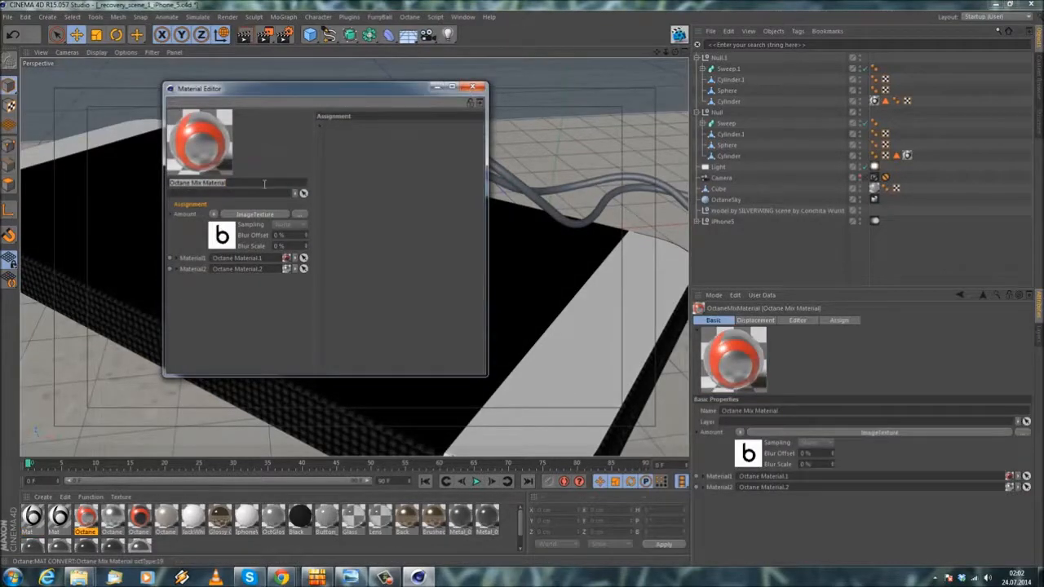
key("BackSpace")
type("BeatsLogoMixTex")
key("Return")
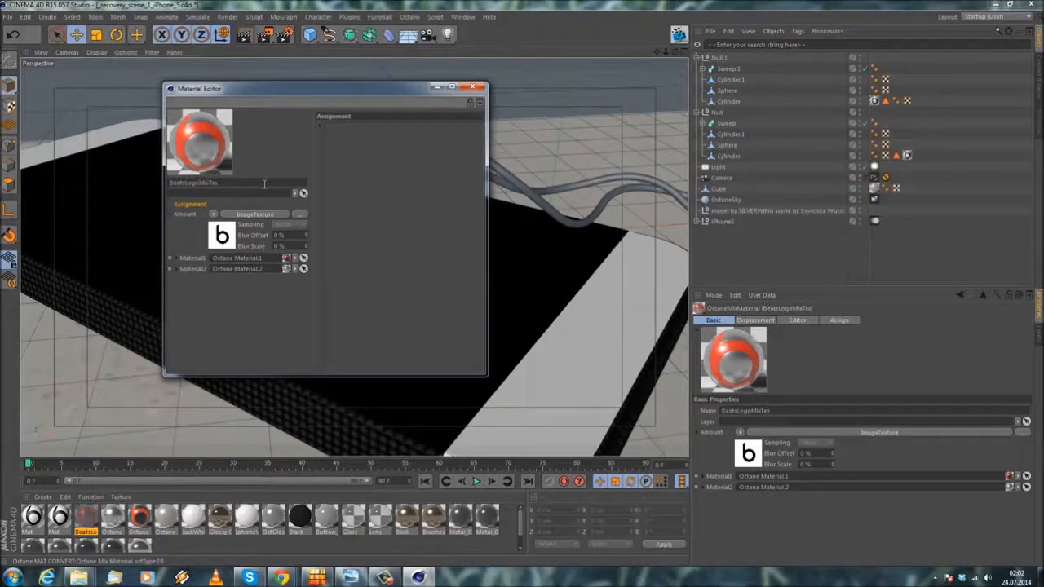
left_click(473, 88)
Step: Replace the Mat material in both earphone caps' texture tags with BeatsLogoMixTex, and select the first Mat material
left_click_drag(86, 521, 907, 155)
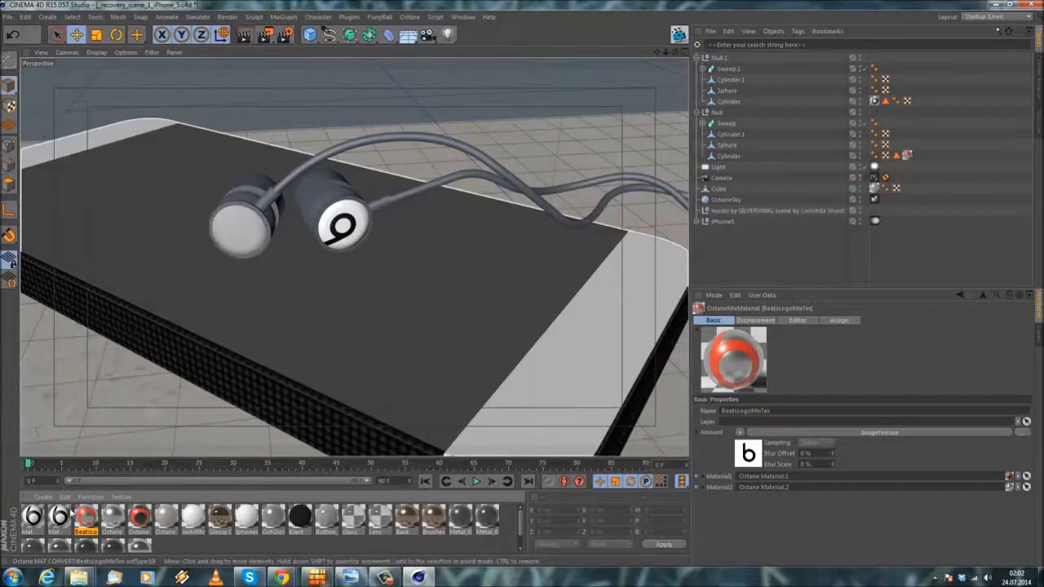
left_click_drag(137, 469, 875, 101)
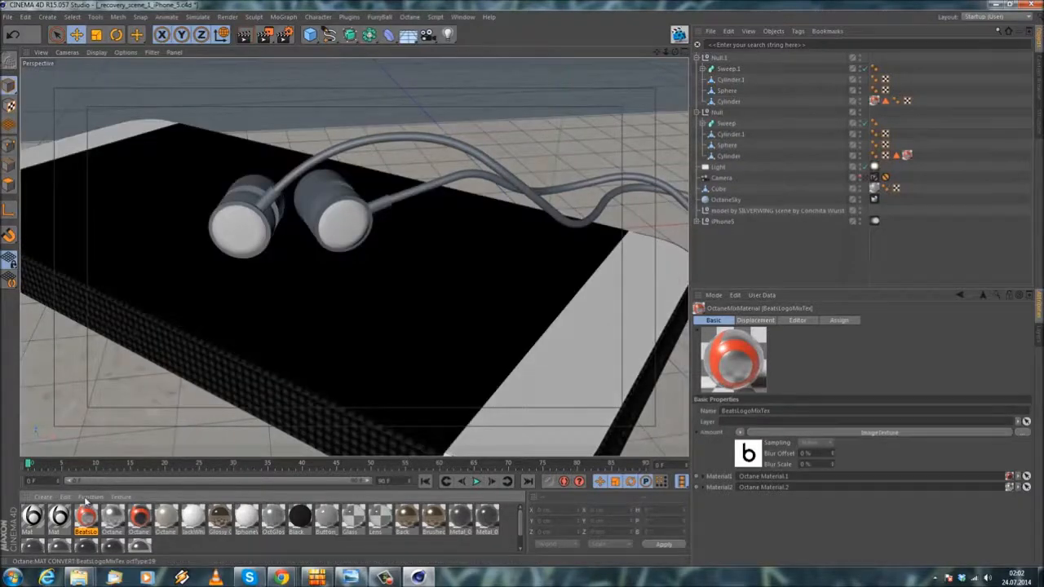
left_click(36, 519)
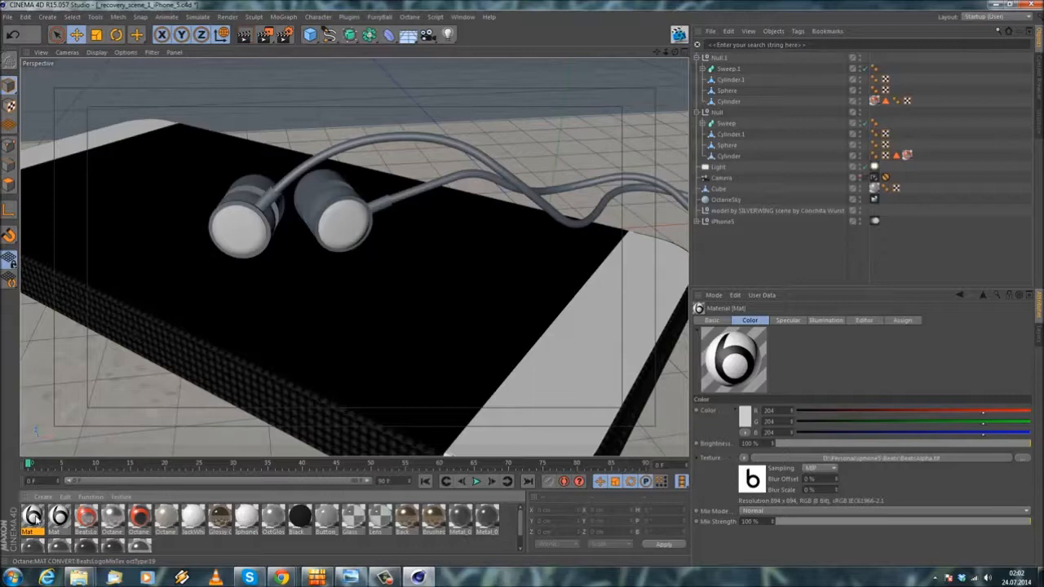
Step: Delete both unused Mat materials that carry the Beats logo texture from the material list
key("Delete")
left_click(33, 518)
key("Delete")
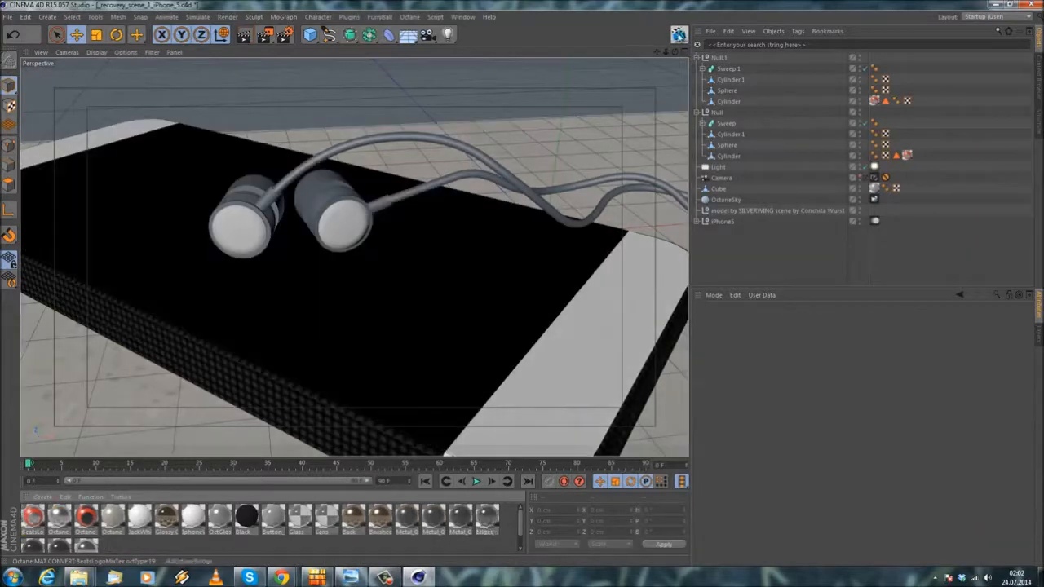
Step: Preview the scene through the camera in the Octane Live Viewer and close the render windows
left_click(866, 178)
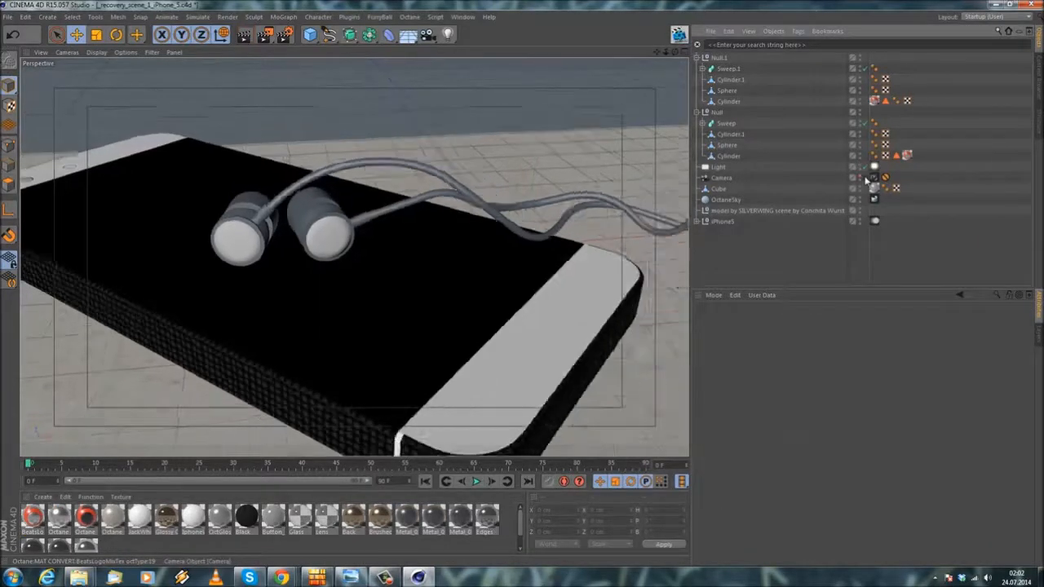
left_click(680, 34)
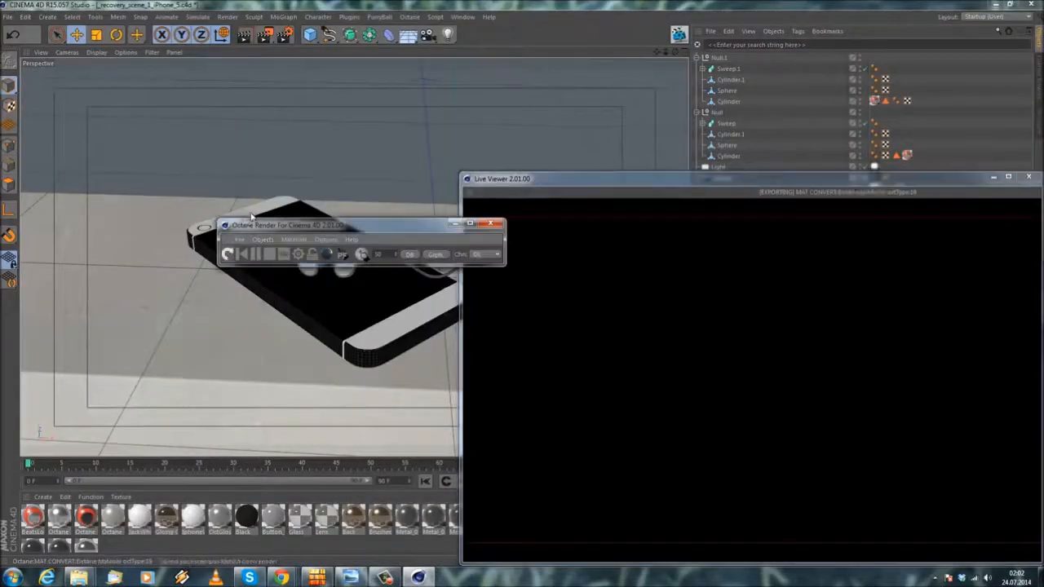
left_click_drag(650, 116, 781, 139)
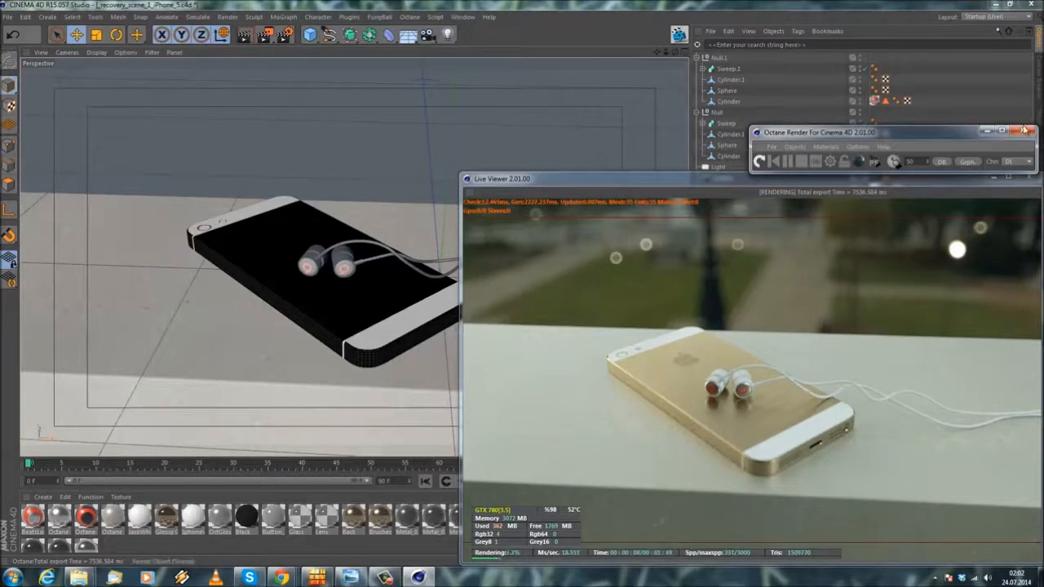
left_click(1028, 131)
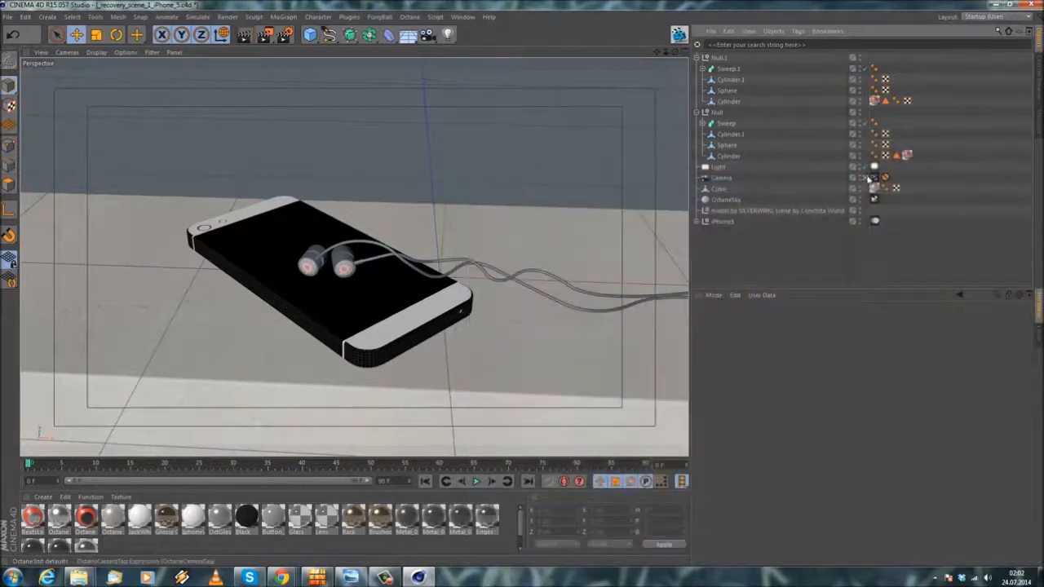
Step: Cut an edge loop near the cable end of the Null group's Cylinder.1 using the Knife in Loop mode at 60% offset
left_click(867, 178)
scroll(340, 163, "up", 8)
left_click(239, 200)
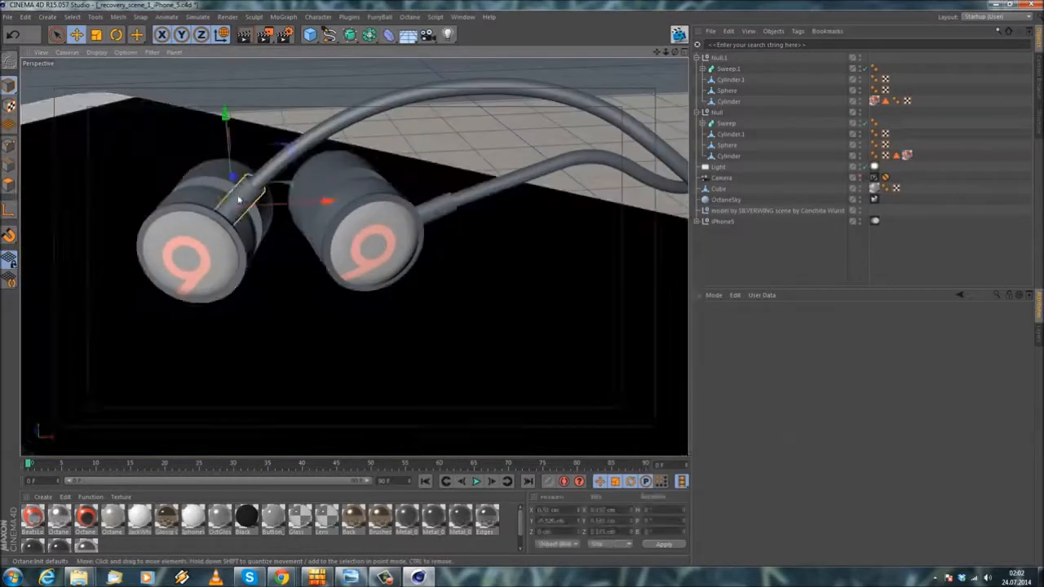
scroll(245, 199, "up", 5)
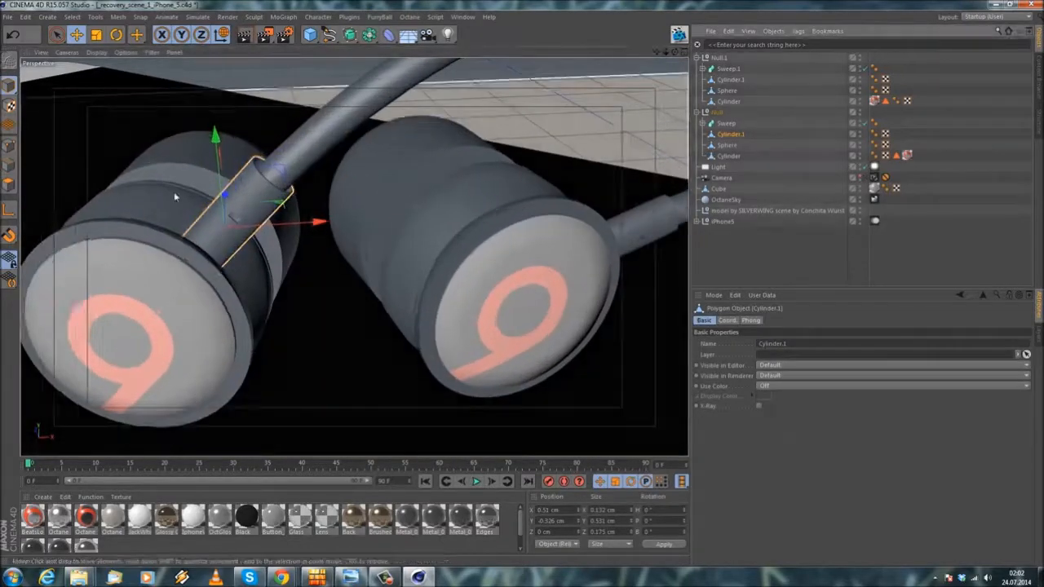
scroll(266, 198, "up", 3)
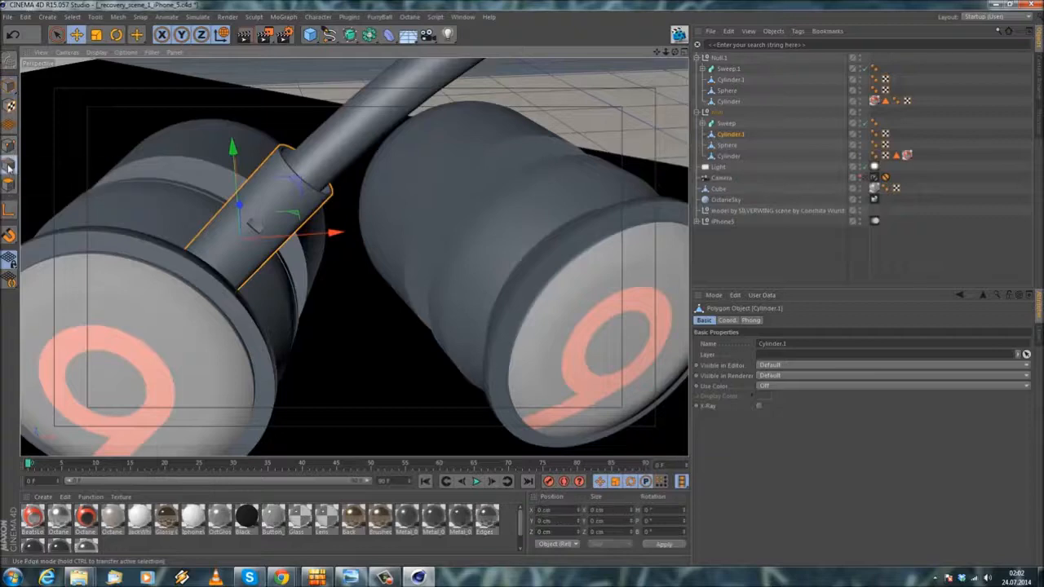
left_click(10, 165)
scroll(264, 167, "up", 4)
scroll(225, 143, "up", 5)
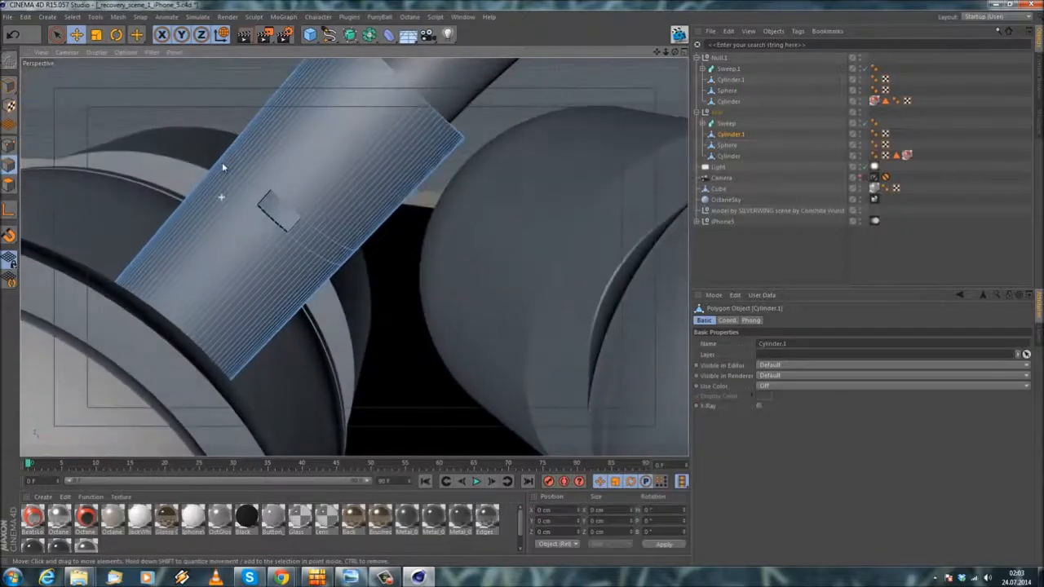
scroll(226, 159, "down", 2)
right_click(156, 128)
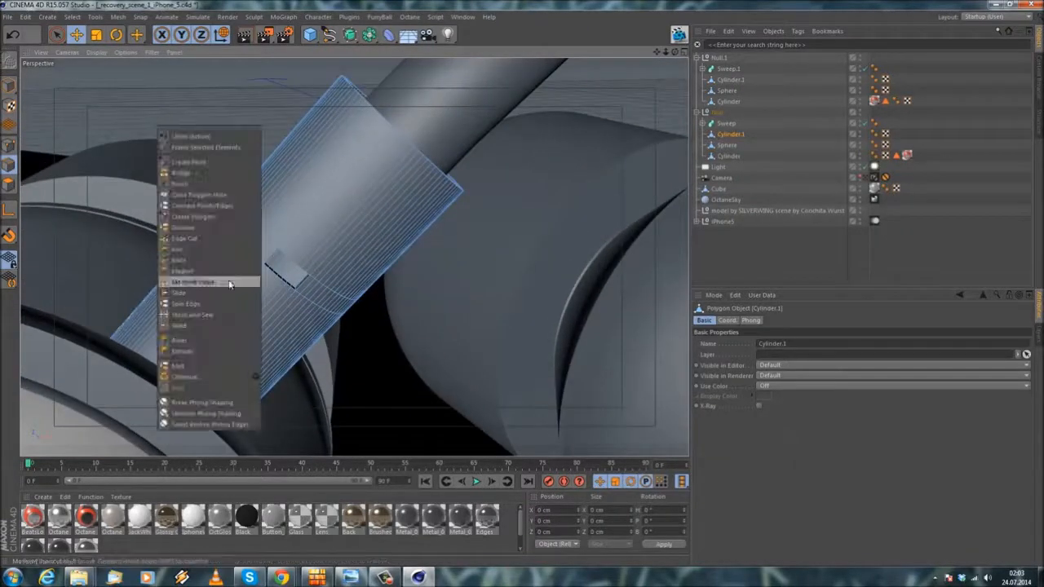
left_click(212, 262)
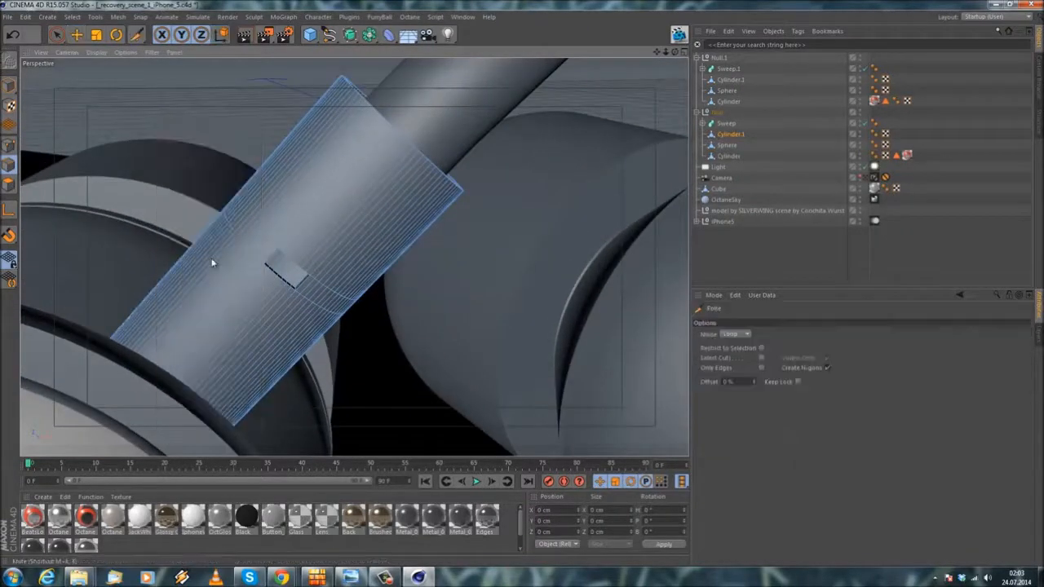
left_click(355, 192)
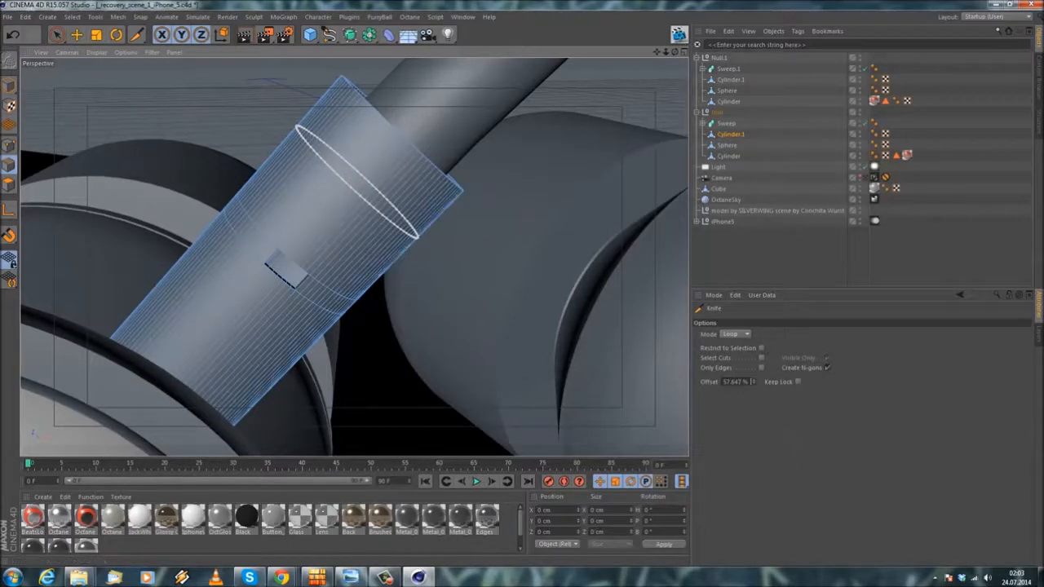
left_click(752, 382)
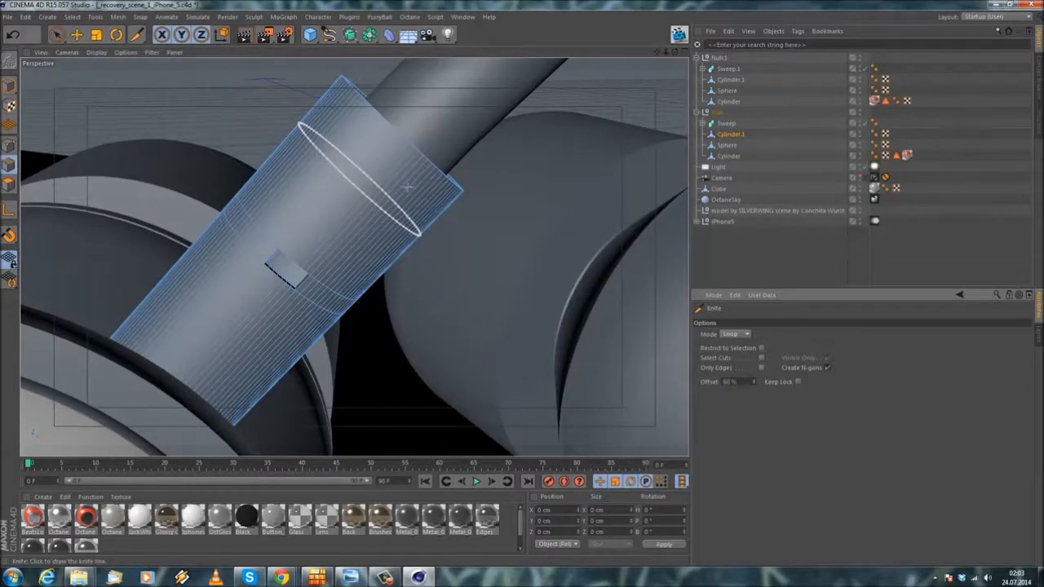
right_click_drag(251, 114, 254, 110, "alt")
left_click_drag(356, 184, 343, 194, "alt")
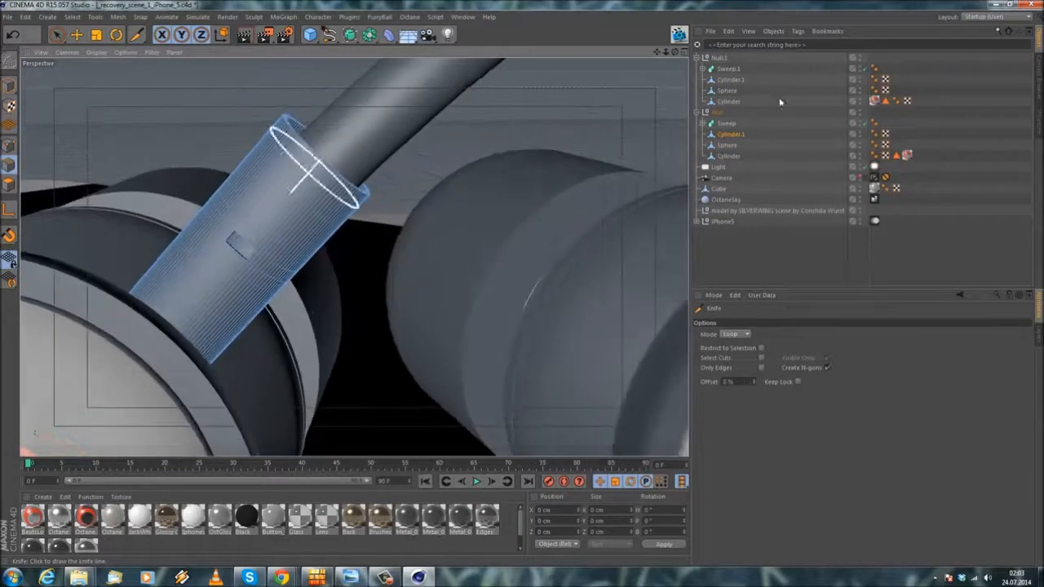
Step: Cut a matching edge loop near the cable end of the Null.1 group's Cylinder.1 using the Knife in Loop mode at 60% offset
left_click(738, 79)
right_click_drag(514, 165, 414, 177, "alt")
left_click_drag(414, 177, 397, 305, "alt")
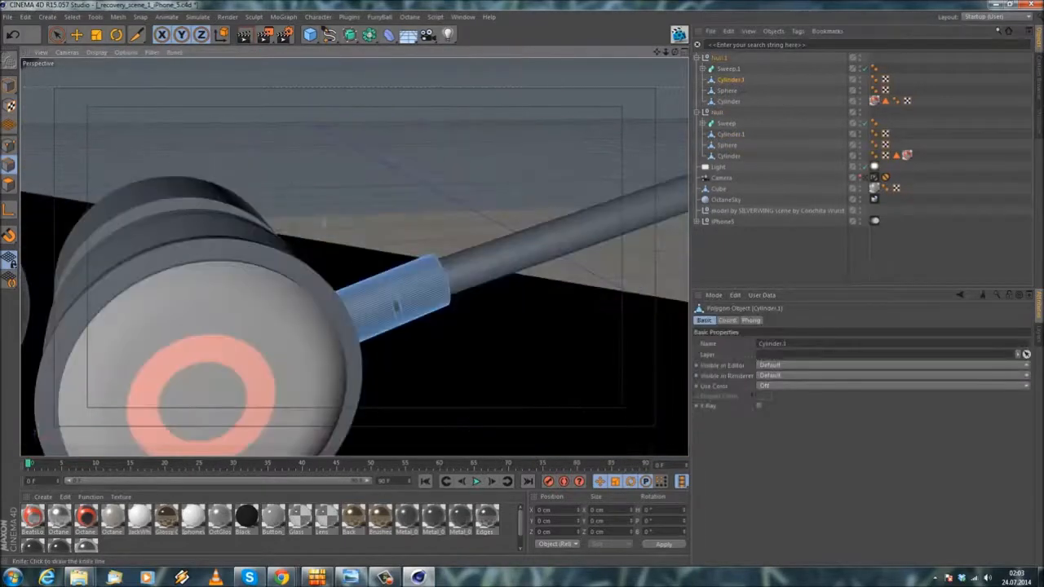
right_click_drag(396, 305, 384, 263, "alt")
right_click(326, 145)
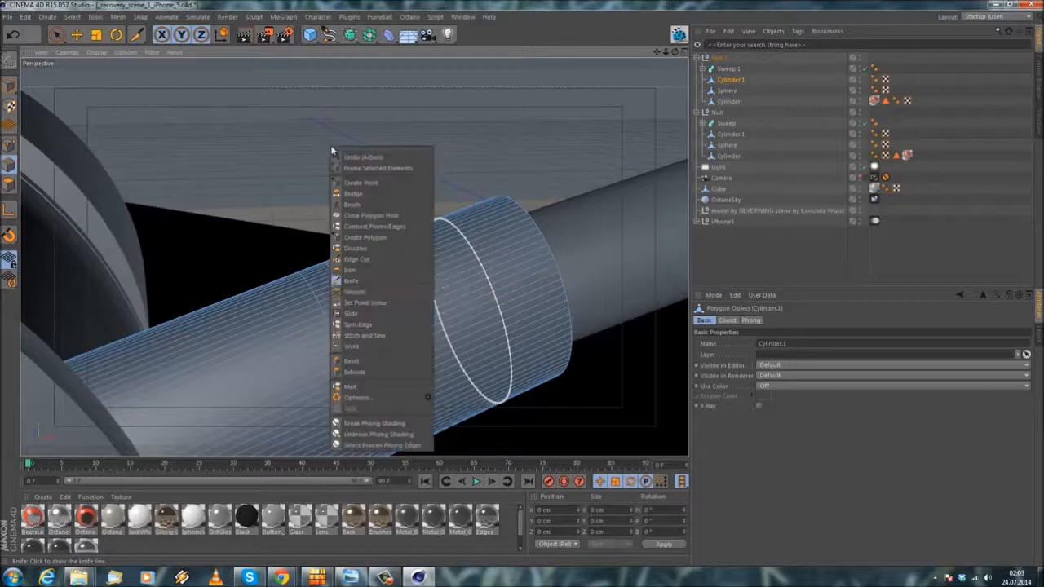
left_click(351, 279)
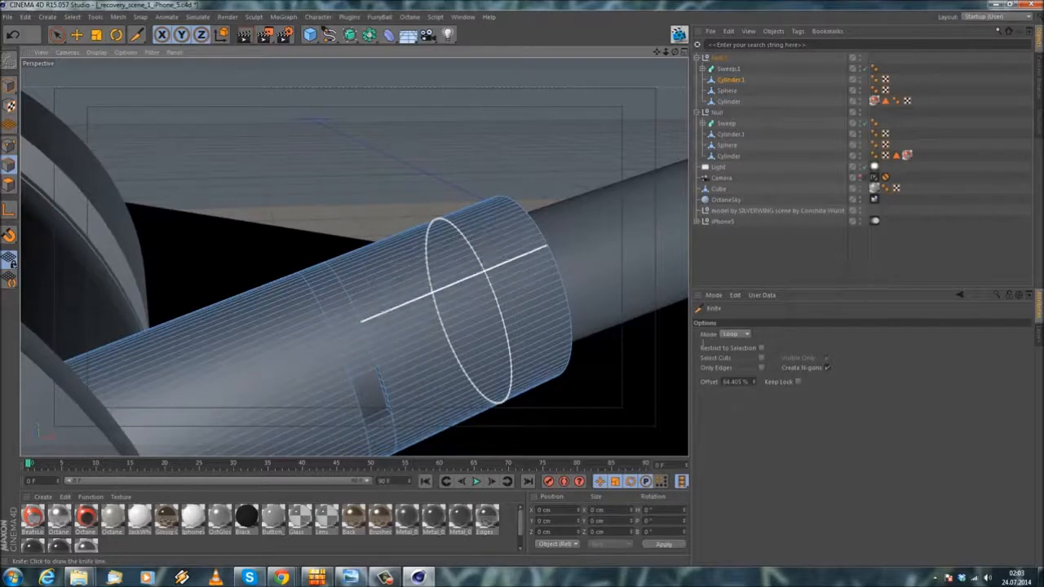
left_click_drag(747, 382, 547, 349)
key("Return")
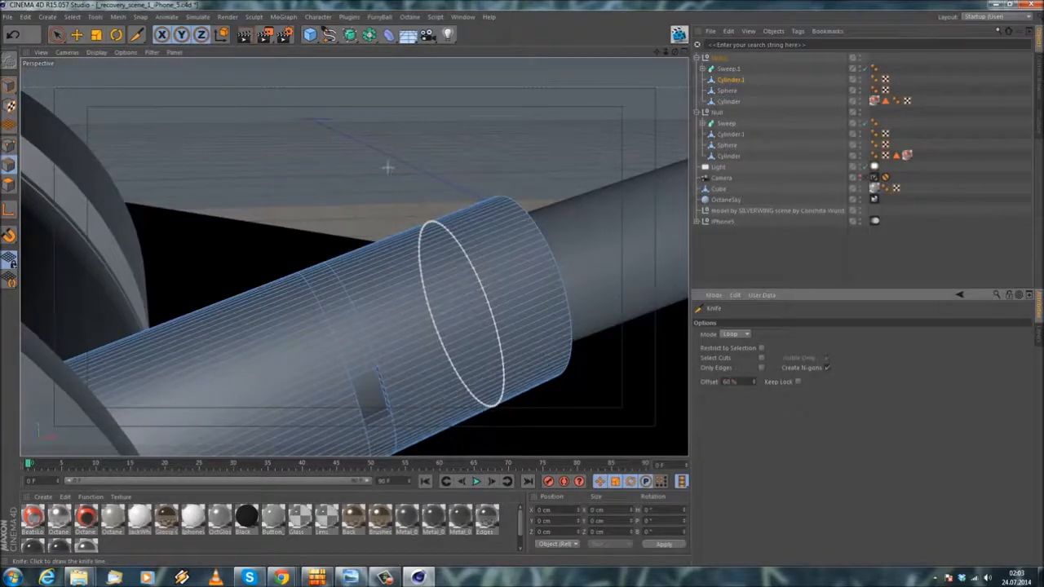
left_click(380, 166)
Step: Loop-select the polygons between the new cut and the cable end of Null.1's Cylinder.1, including its end rim
scroll(374, 162, "down", 5)
left_click(71, 17)
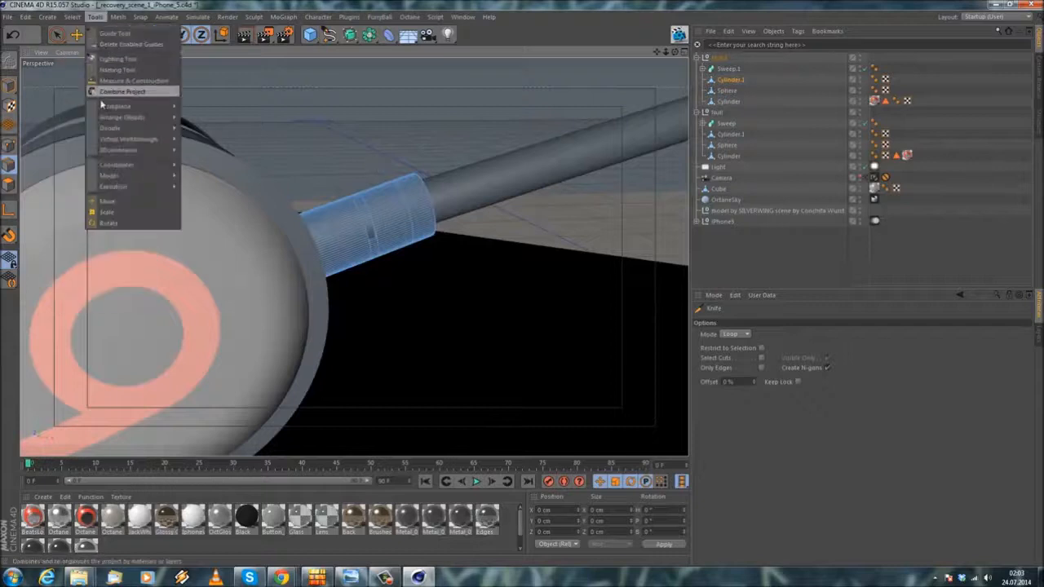
left_click(93, 91)
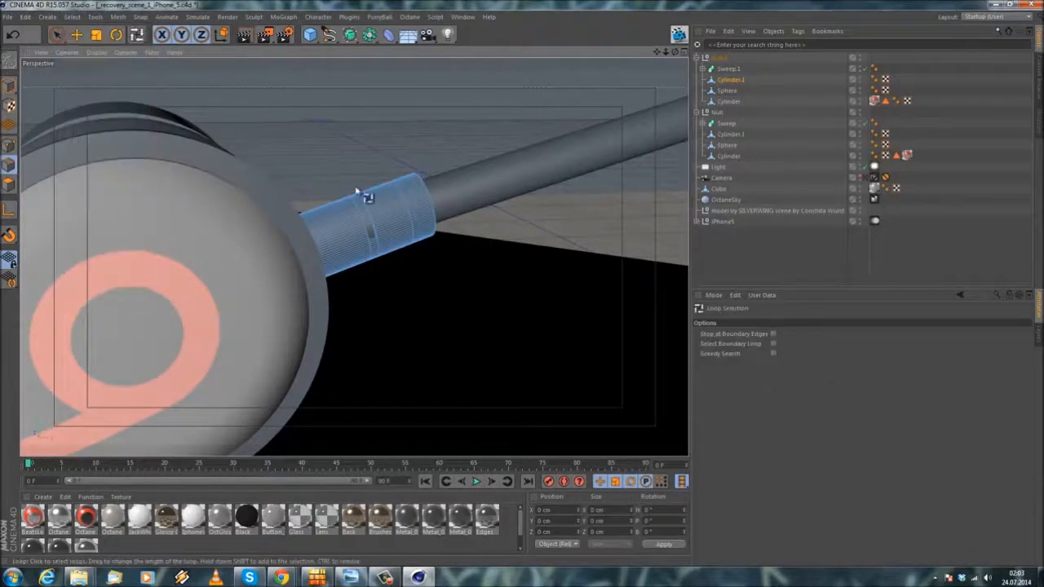
scroll(350, 191, "up", 2)
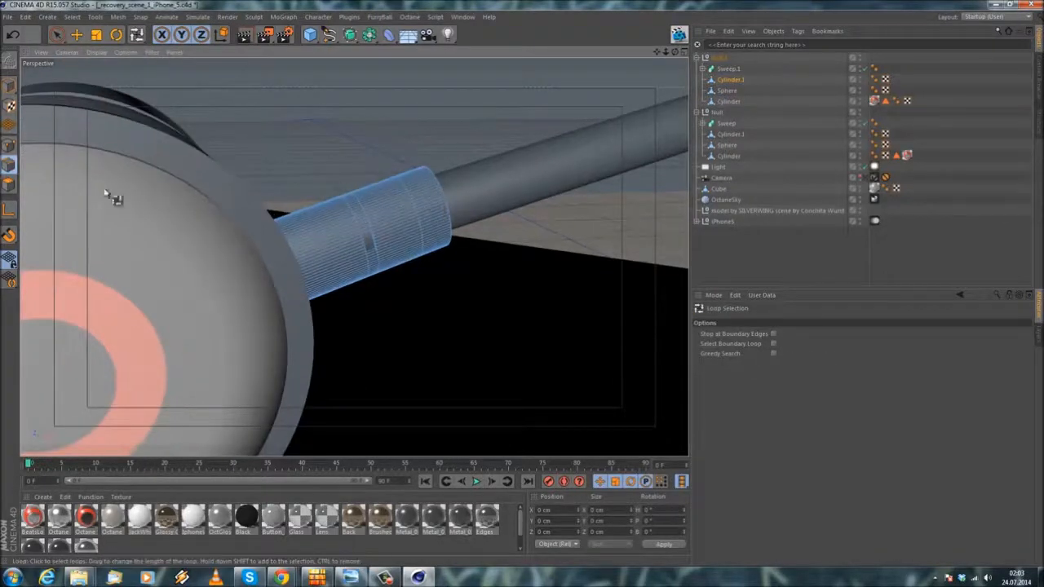
left_click(9, 185)
left_click(435, 214)
left_click_drag(373, 191, 436, 181, "alt")
scroll(424, 168, "up", 2)
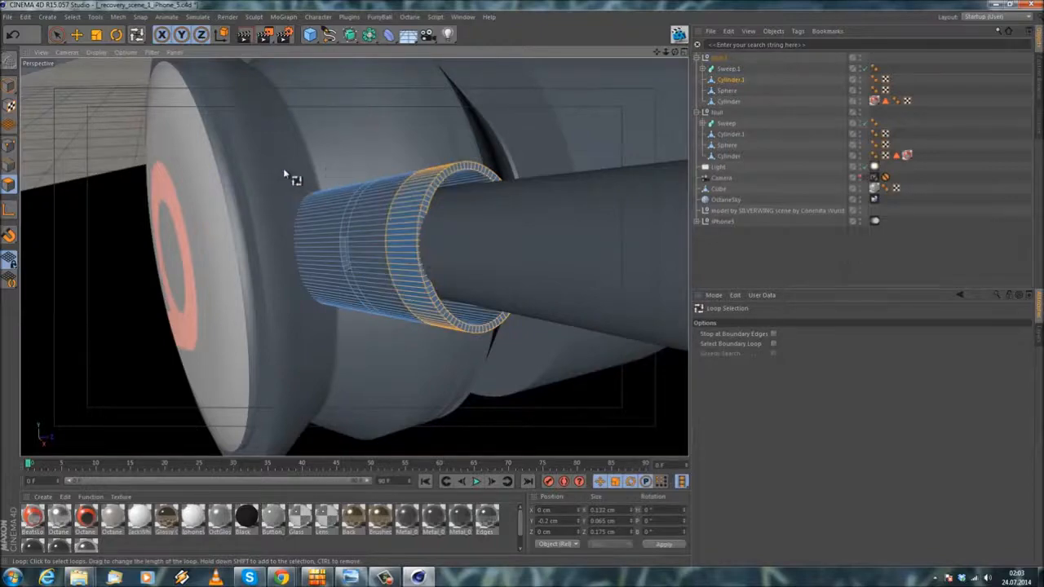
left_click_drag(284, 169, 303, 194, "alt")
left_click_drag(471, 247, 440, 204, "alt")
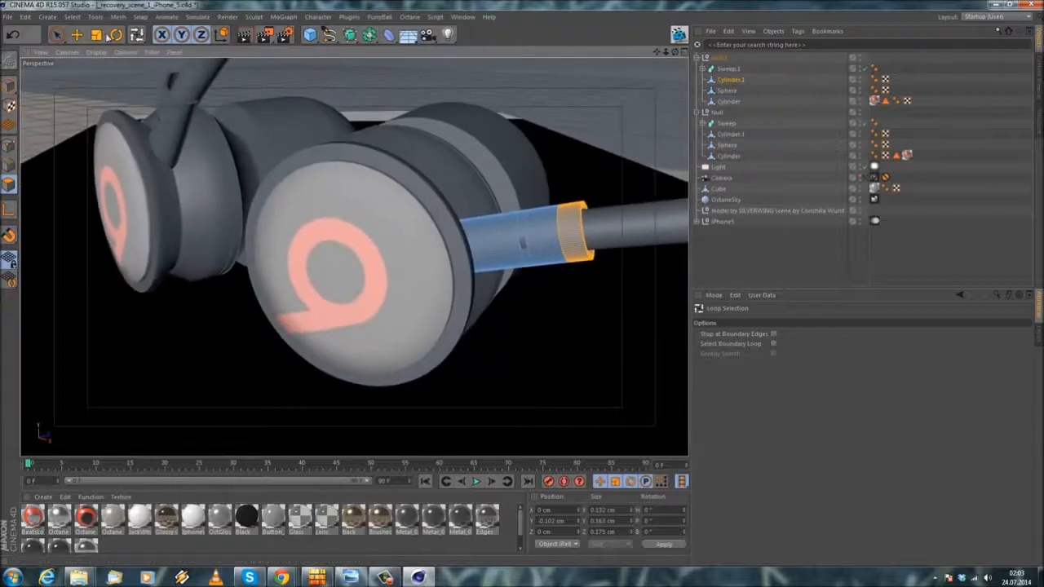
Step: Store the selected polygons as a polygon selection tag and copy that tag to Cylinder.1 in the Null group
left_click(72, 16)
left_click(103, 292)
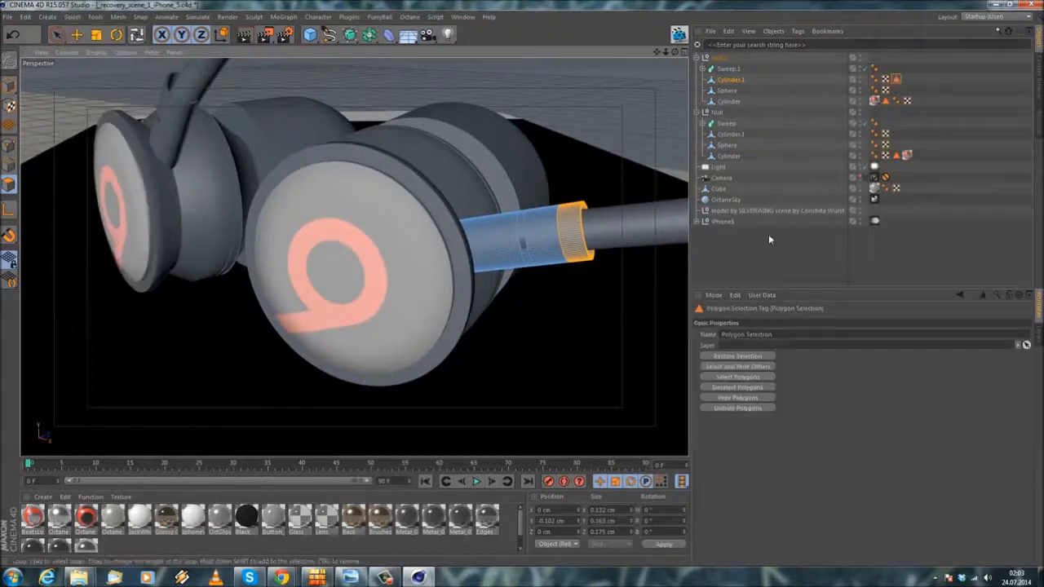
left_click(809, 263)
left_click(897, 80)
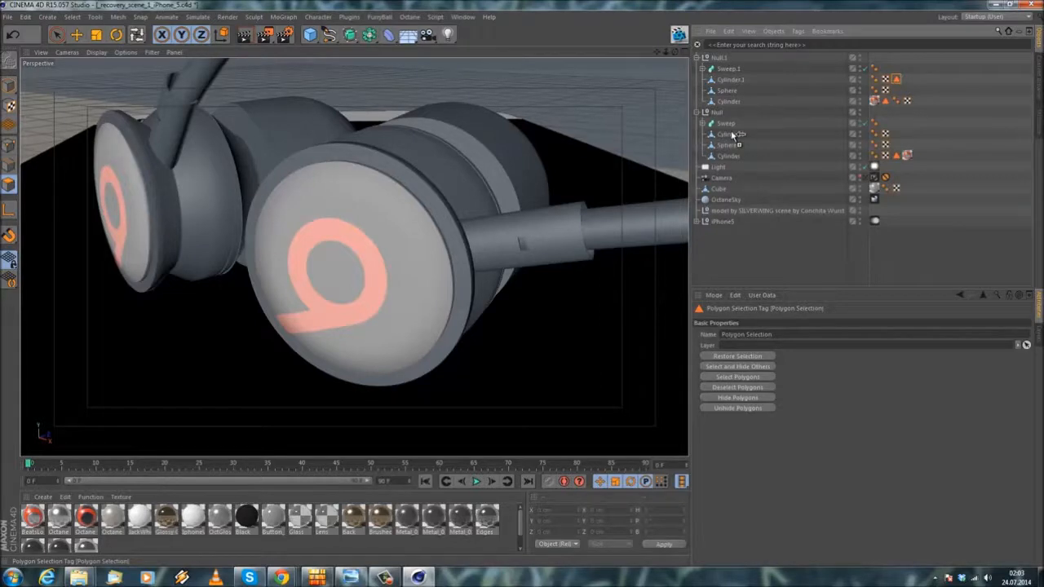
left_click_drag(733, 135, 732, 135, "ctrl")
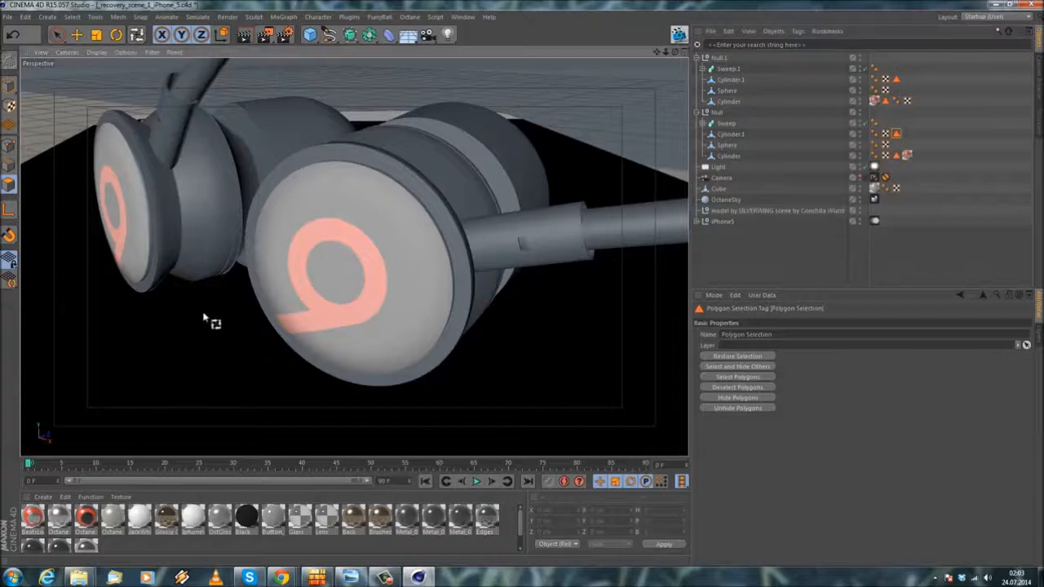
Step: Create a new Octane material and set its material type to Glossy
left_click_drag(210, 315, 303, 298, "alt")
key("e")
middle_click_drag(159, 139, 169, 195, "alt")
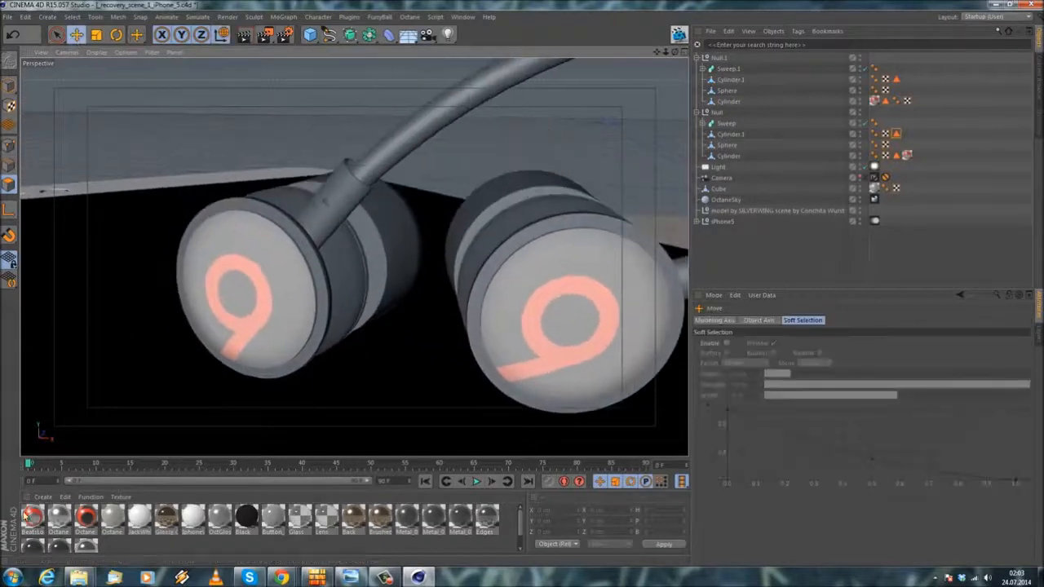
left_click(43, 497)
mouse_move(57, 418)
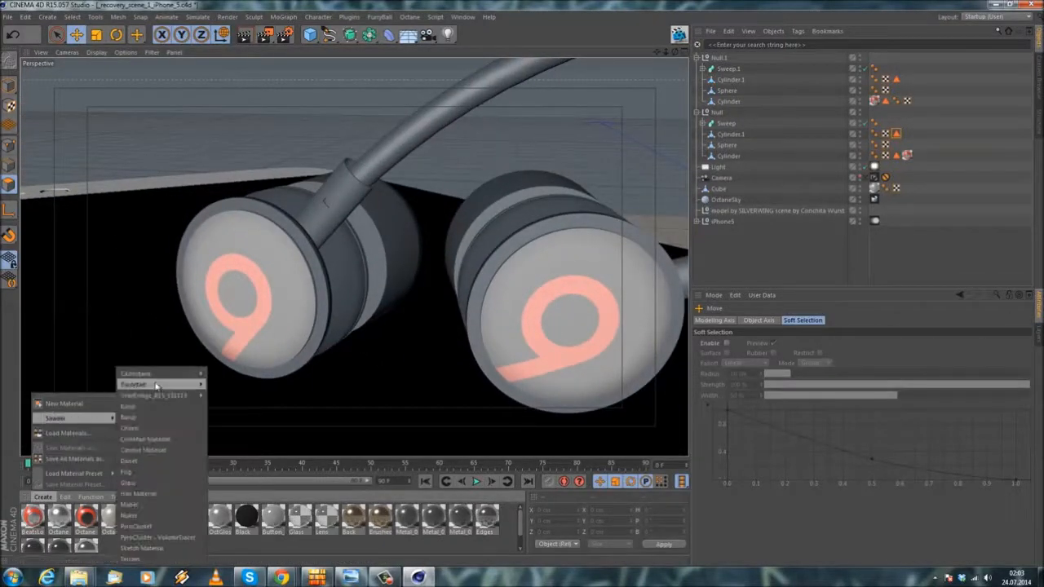
mouse_move(137, 374)
left_click(236, 374)
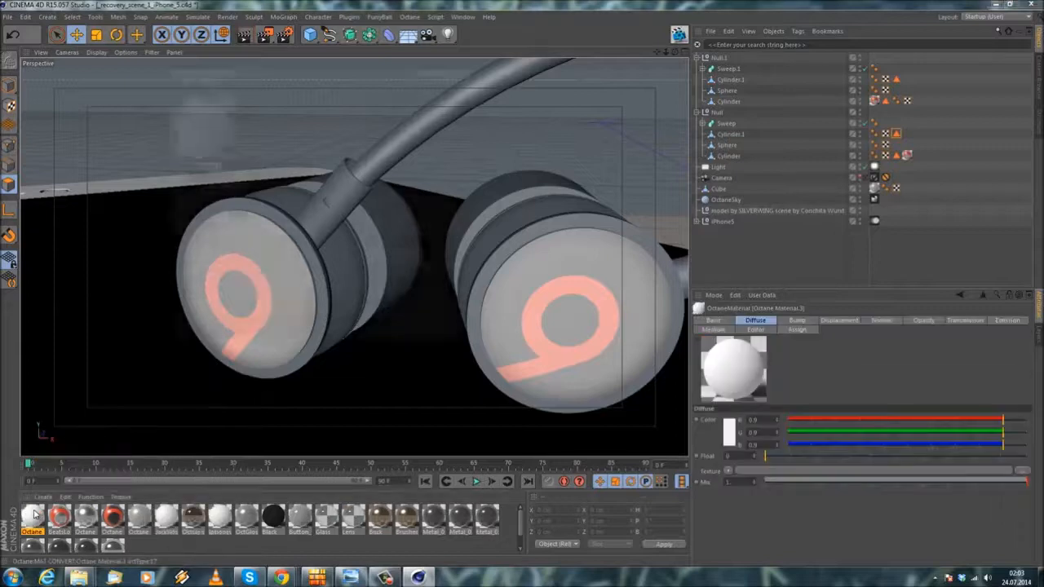
double_click(32, 516)
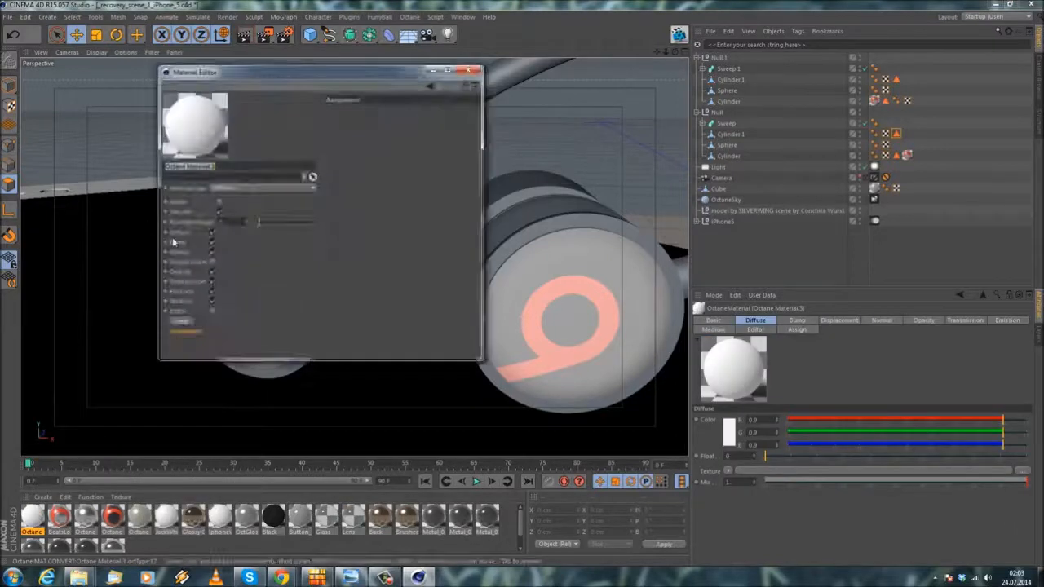
left_click(230, 189)
left_click(232, 209)
Step: Adjust the new glossy material's Index and set its Roughness float to 0.02
left_click(176, 311)
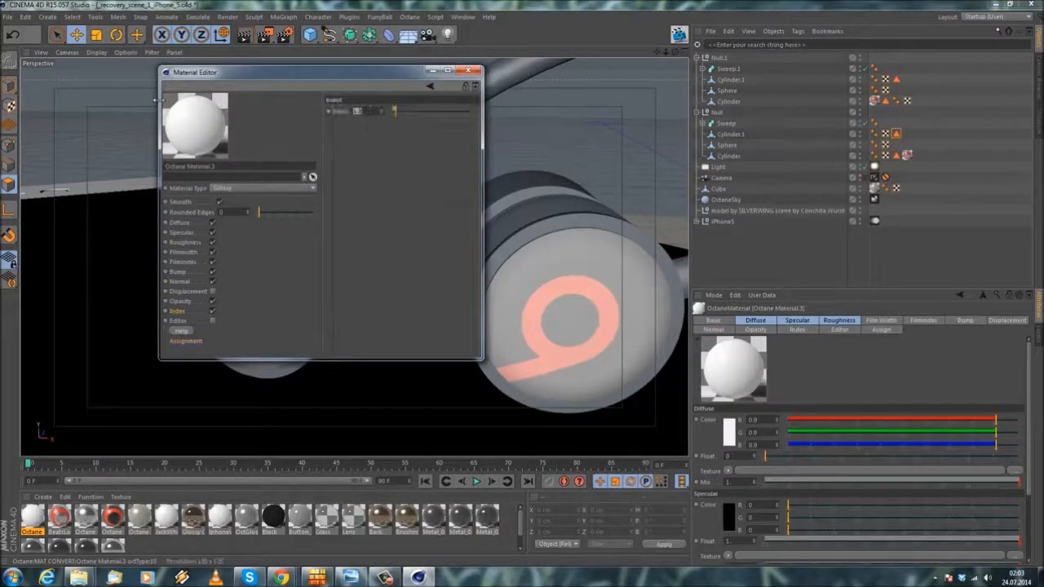
left_click(186, 243)
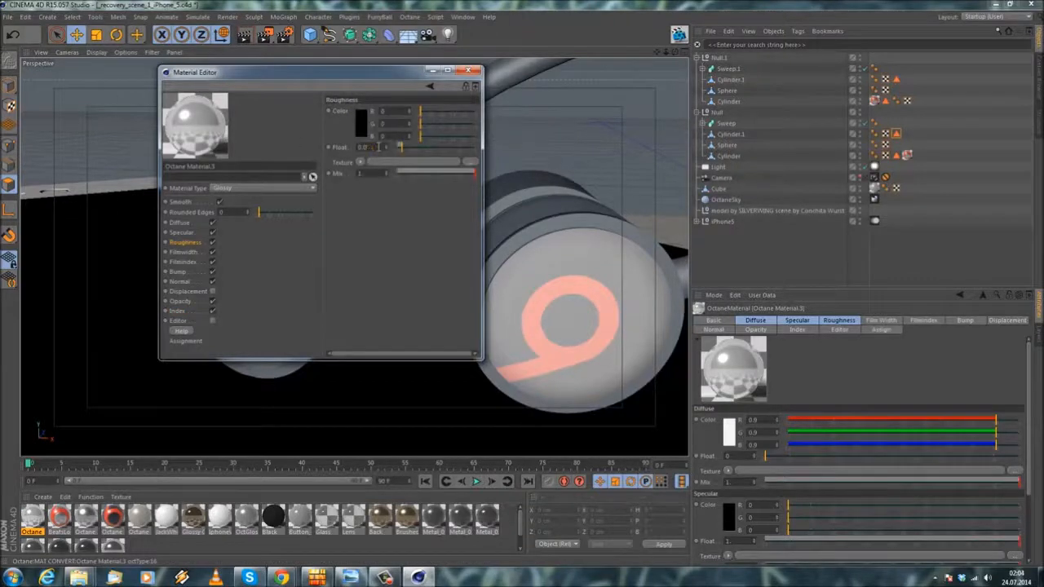
key("Return")
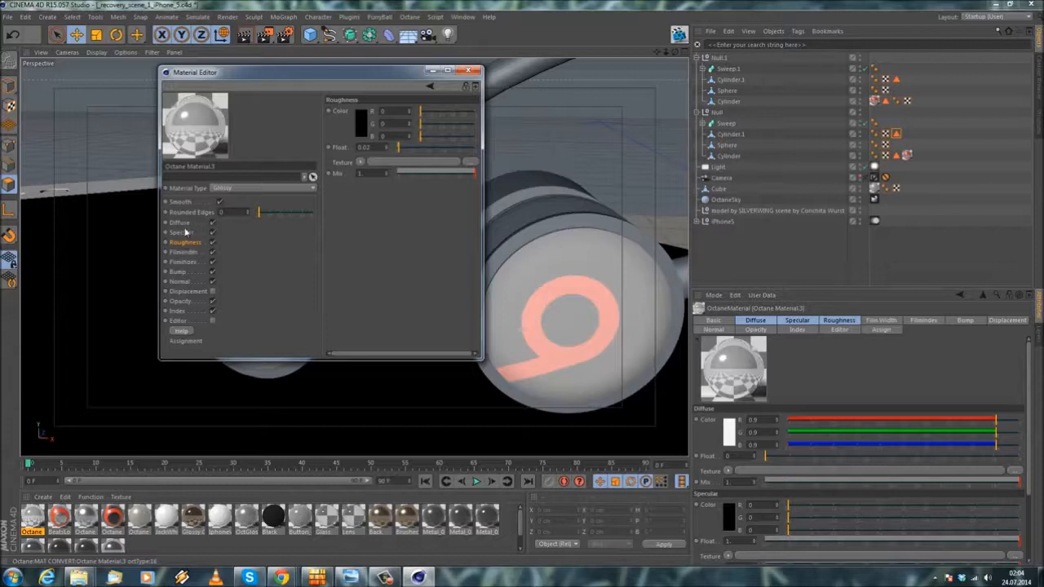
Step: Set the glossy material's diffuse color to a near-black gray of 0.01 in R, G and B
left_click(180, 223)
left_click(362, 130)
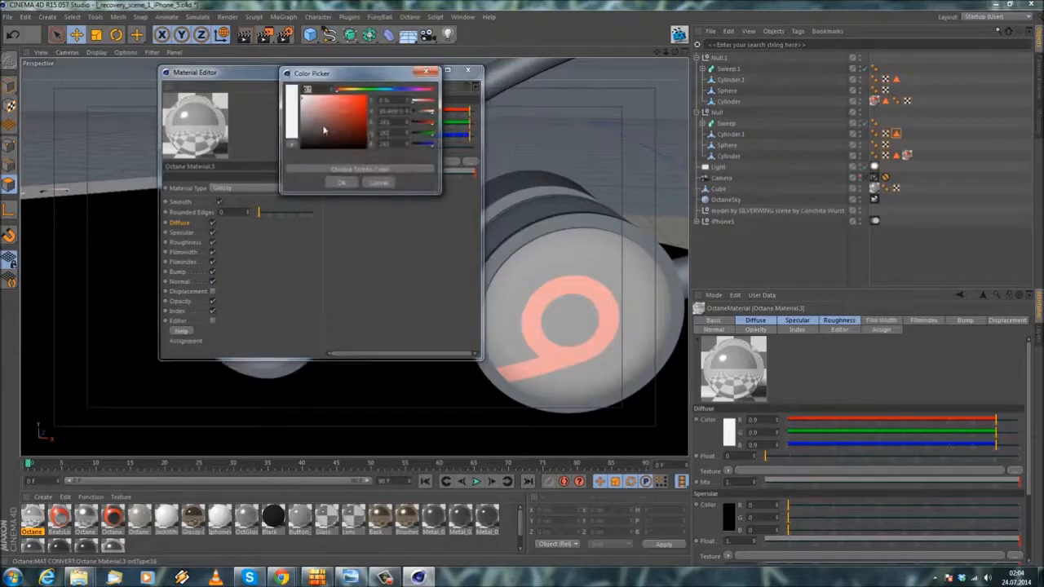
type("10")
key("Return")
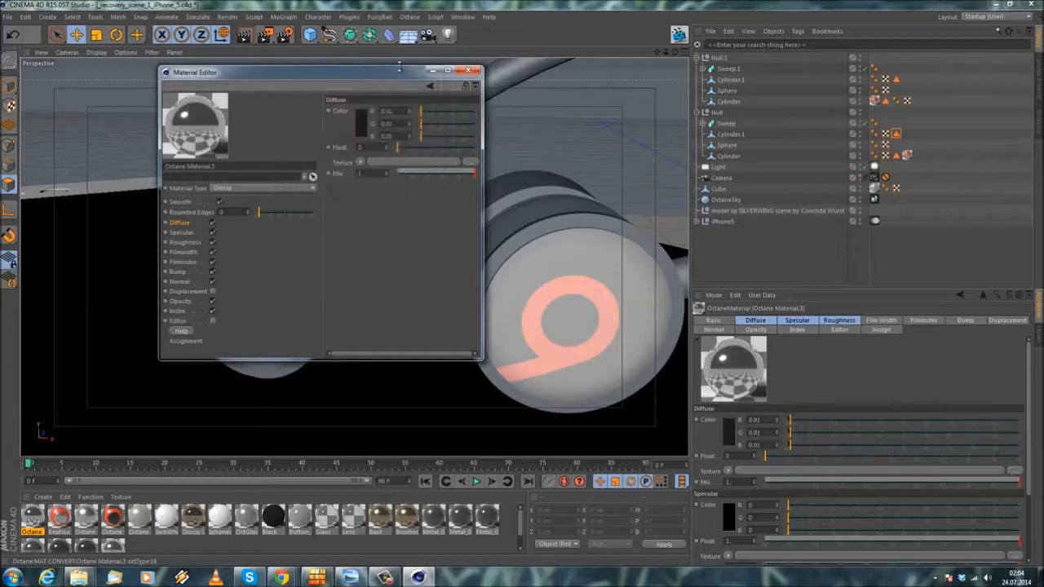
Step: Assign the near-black glossy material to Cylinder.1 in both Null groups and restrict it to the Polygon Selection
left_click(470, 72)
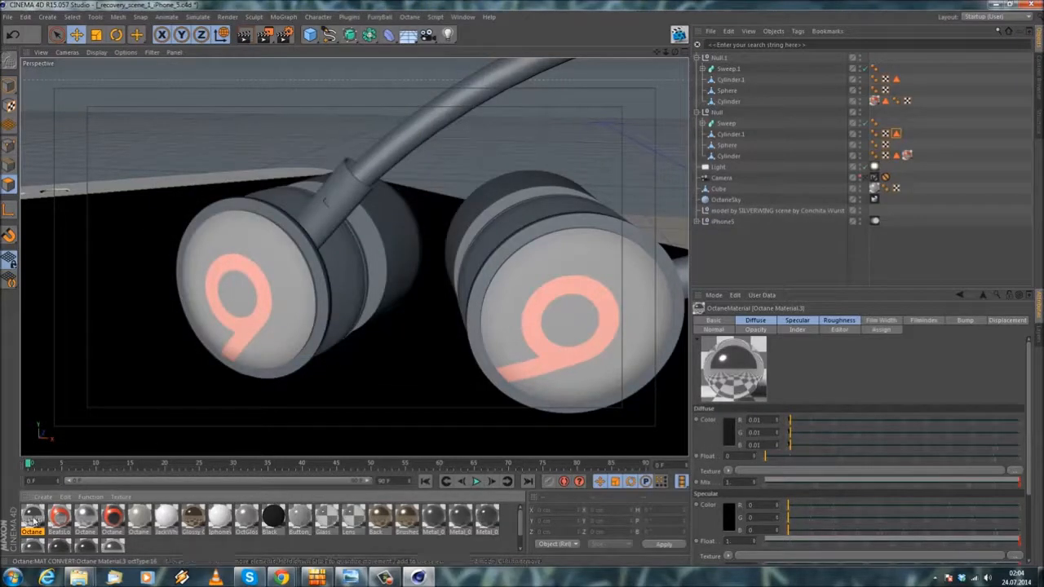
left_click_drag(943, 68, 732, 80)
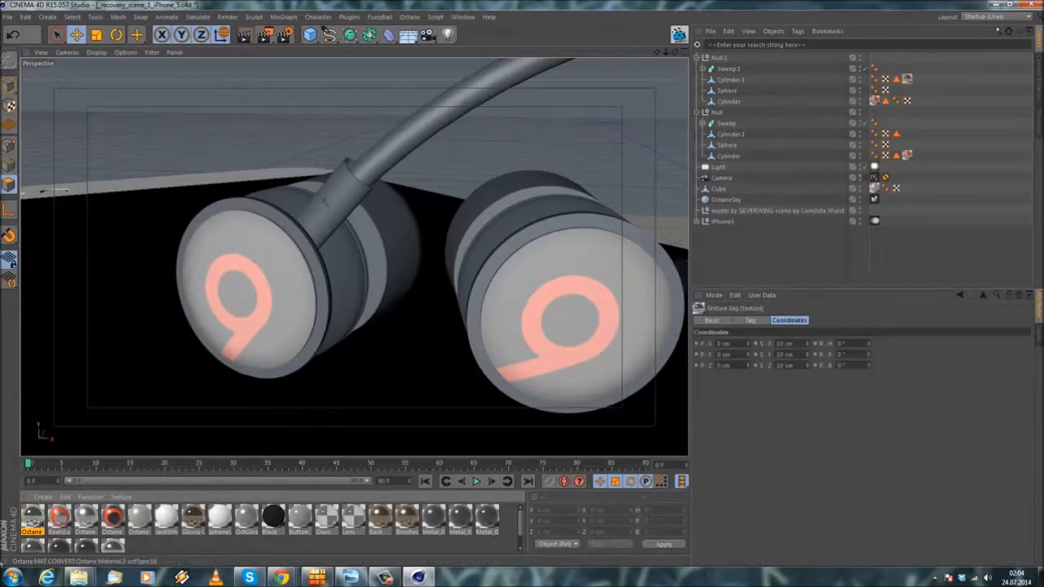
left_click_drag(725, 134, 726, 135)
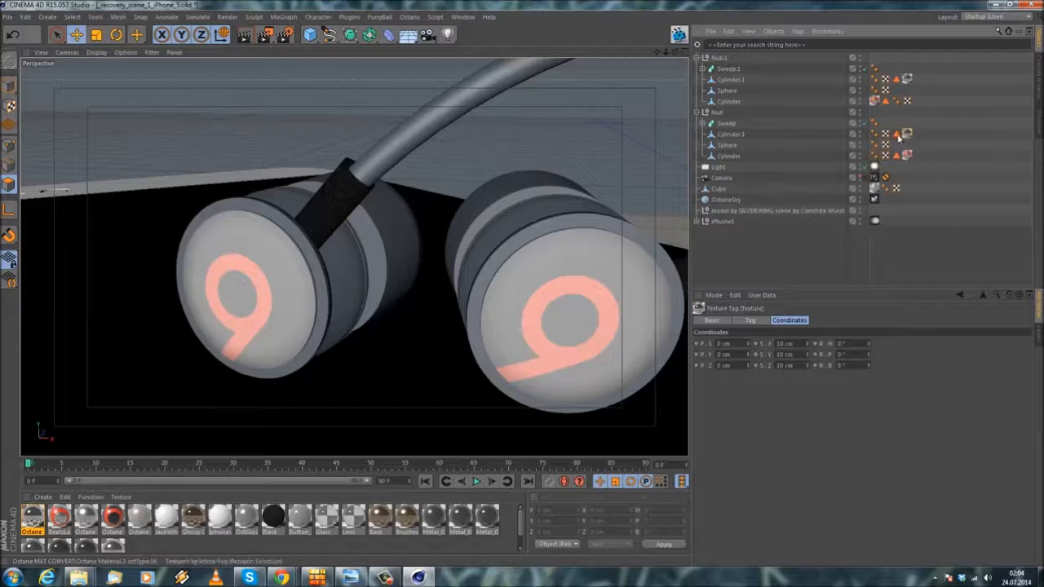
left_click(750, 320)
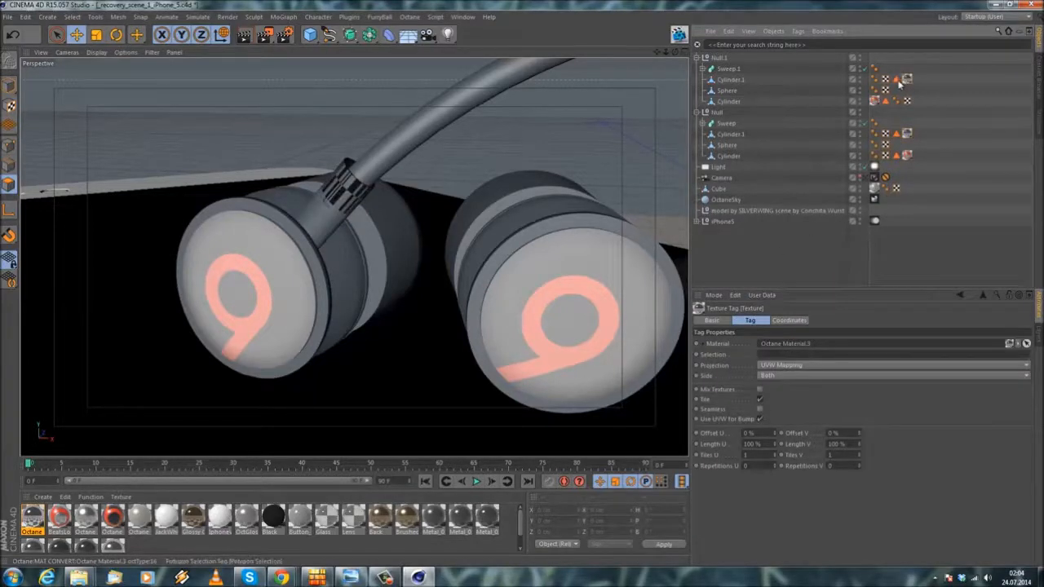
left_click_drag(806, 341, 805, 356)
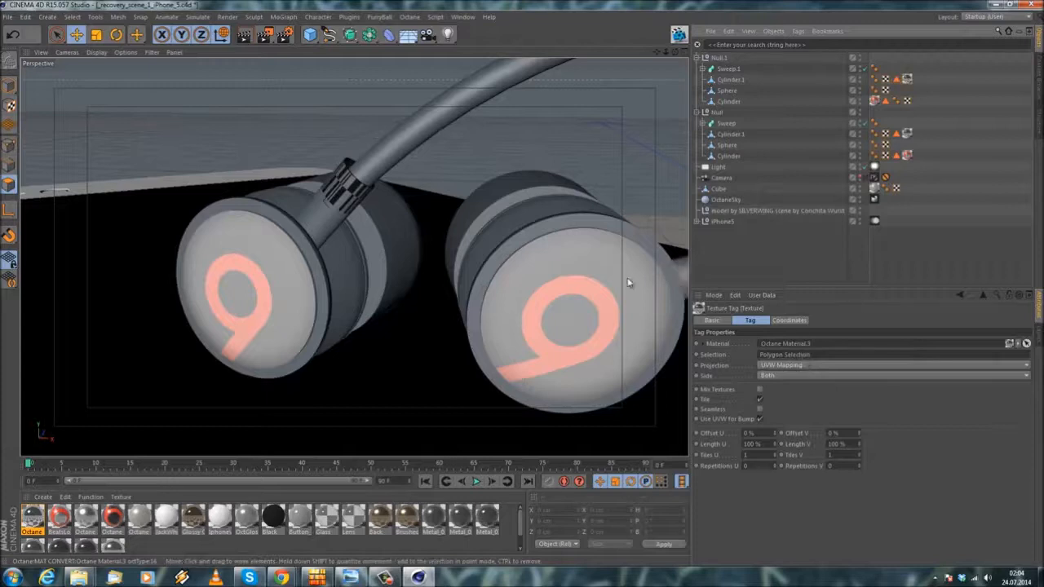
Step: Use Loop Selection to select the polygon loops around the open cable end of Cylinder.1 in the Null group
middle_click_drag(450, 239, 436, 246, "alt")
left_click_drag(437, 245, 506, 268, "alt")
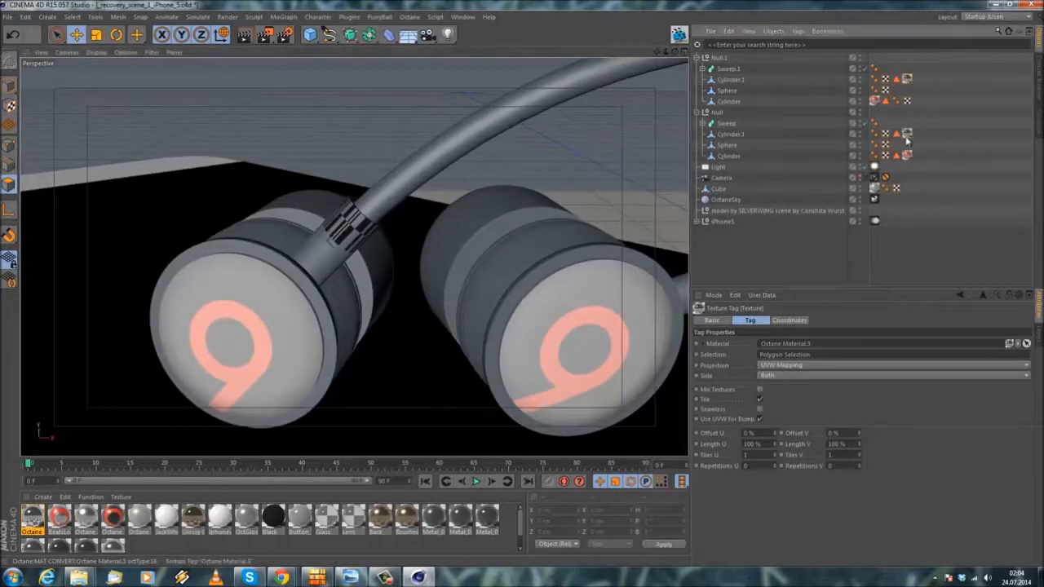
left_click_drag(419, 214, 473, 359, "alt")
left_click(730, 80)
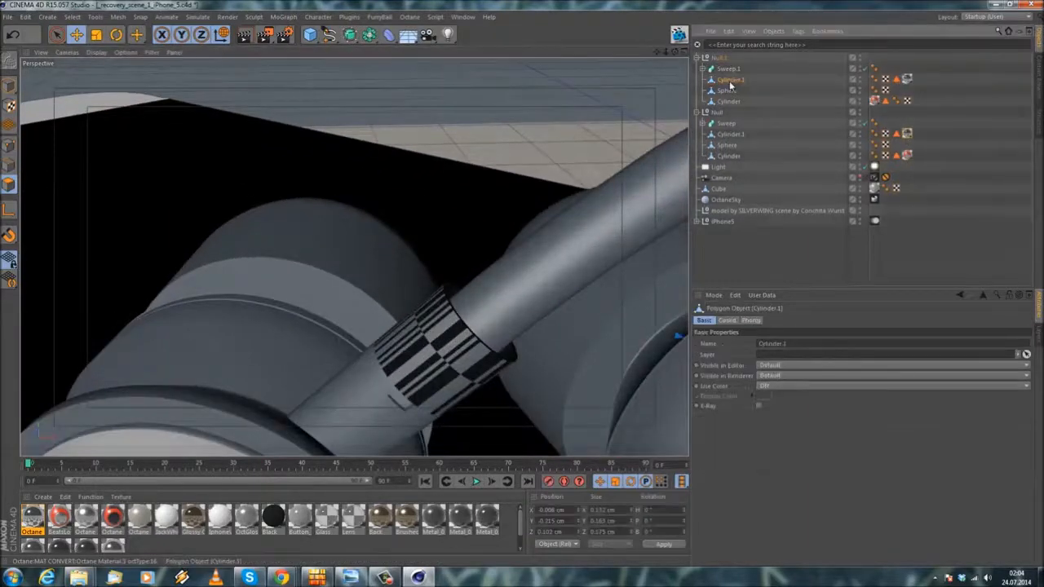
left_click(730, 134)
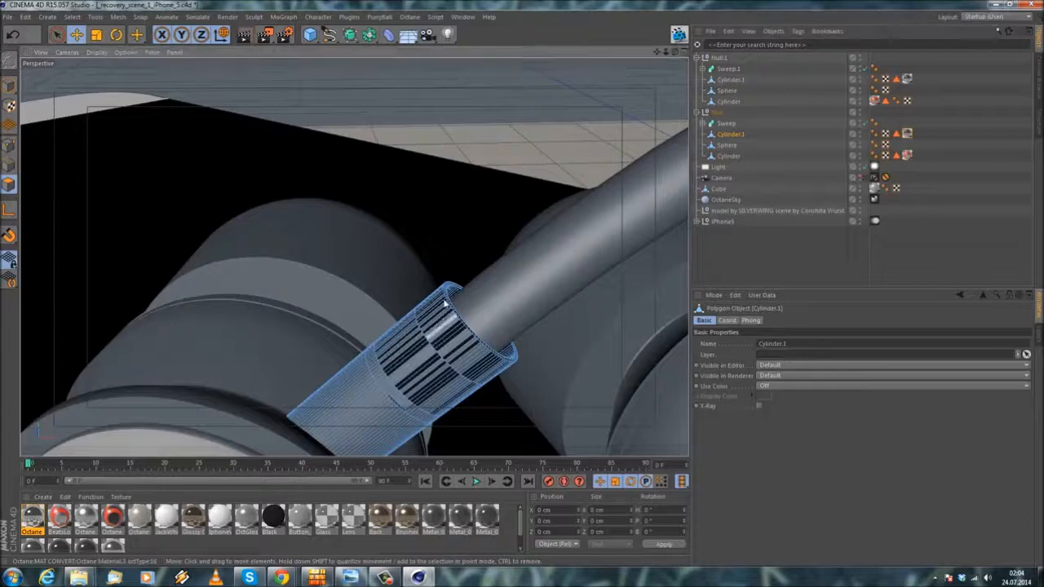
left_click_drag(445, 253, 444, 284, "alt")
left_click(72, 16)
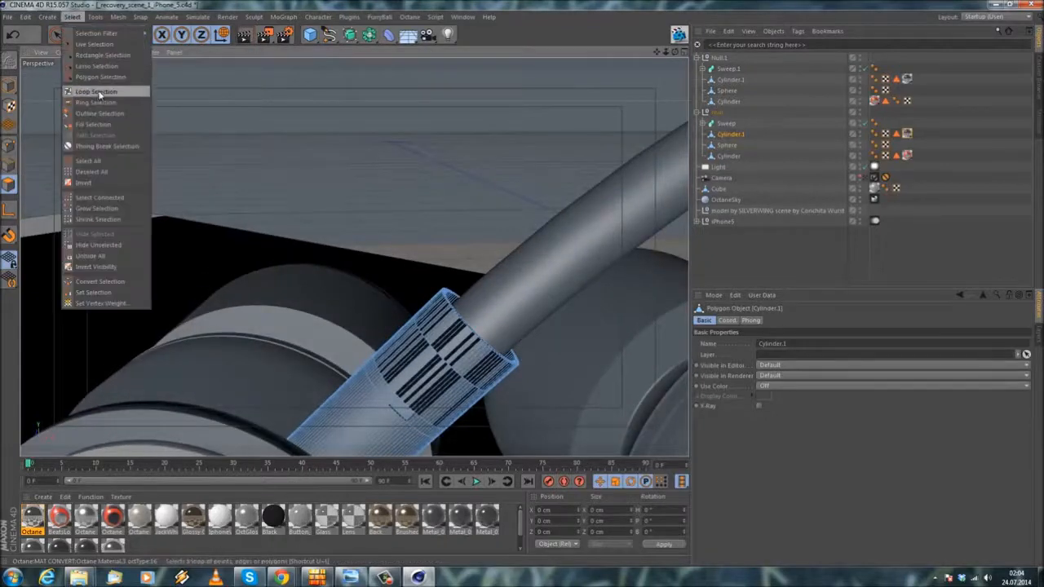
left_click(94, 95)
left_click(479, 360)
left_click_drag(479, 360, 443, 362, "alt")
right_click_drag(442, 362, 482, 342, "alt")
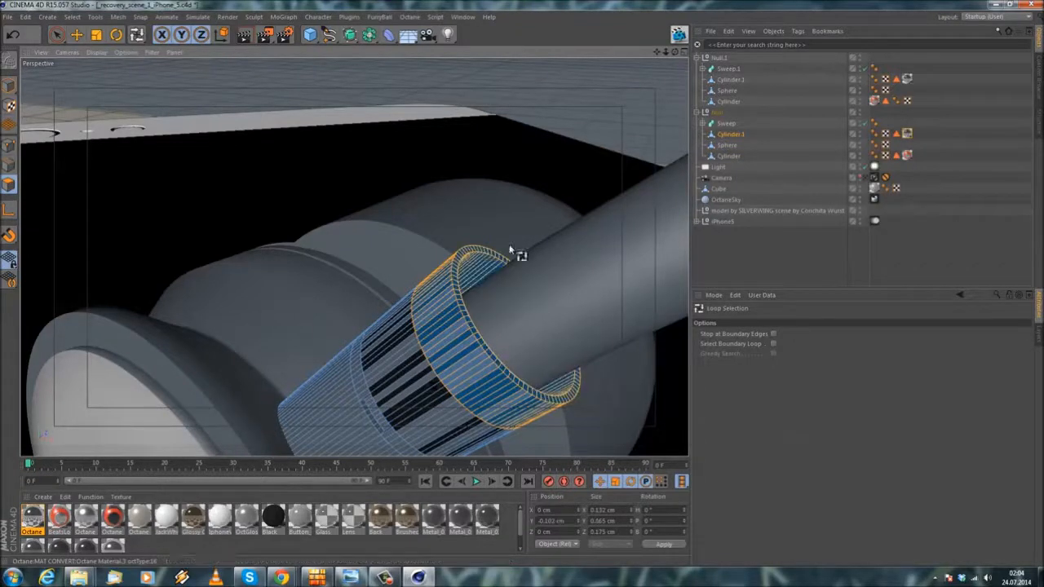
Step: Overwrite Cylinder.1's existing polygon selection tag in the Null group with the selected loops and return to model mode
left_click(897, 134)
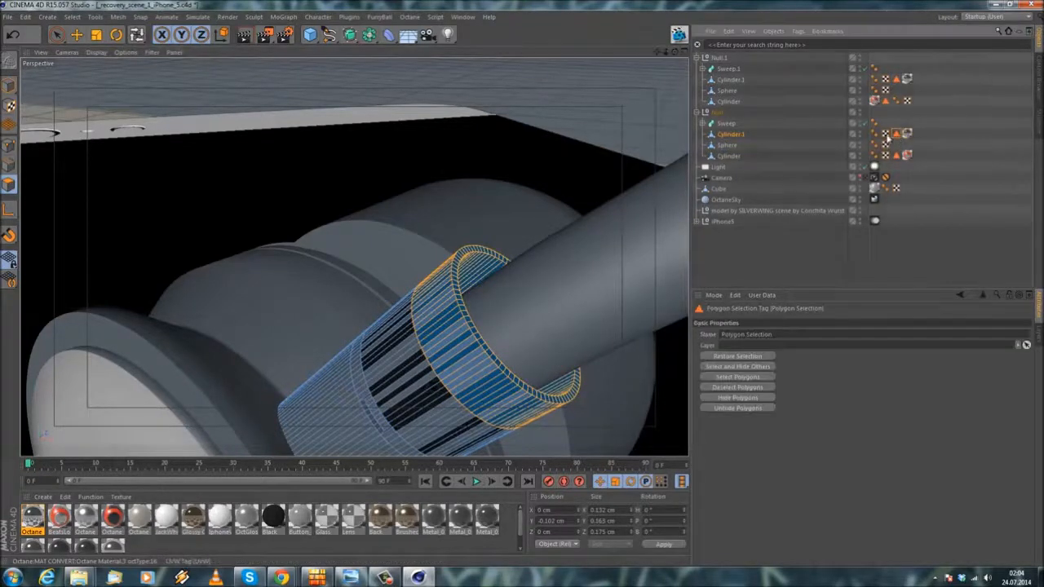
left_click(71, 17)
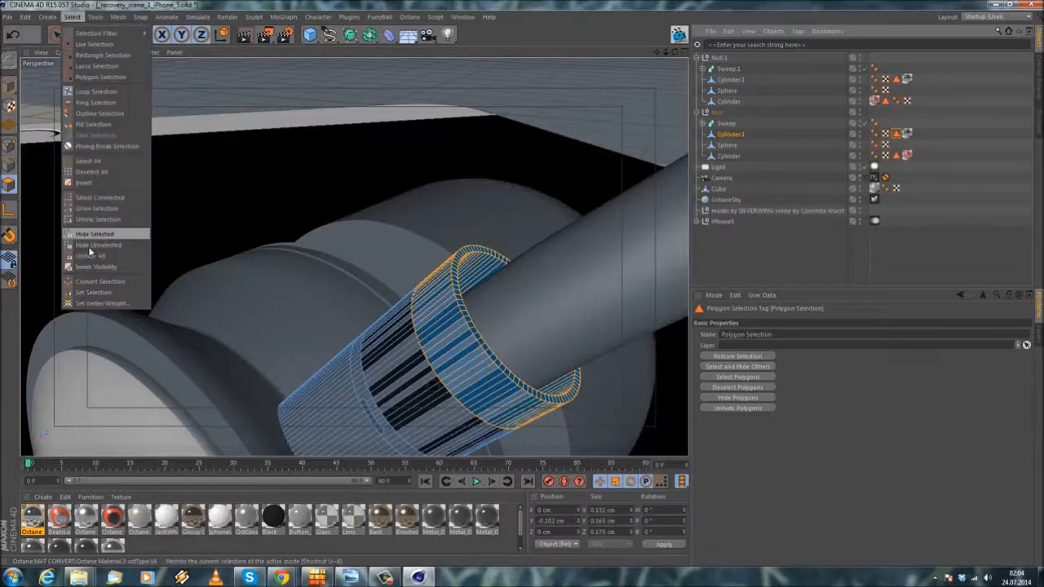
left_click(98, 291)
left_click(78, 38)
left_click(9, 86)
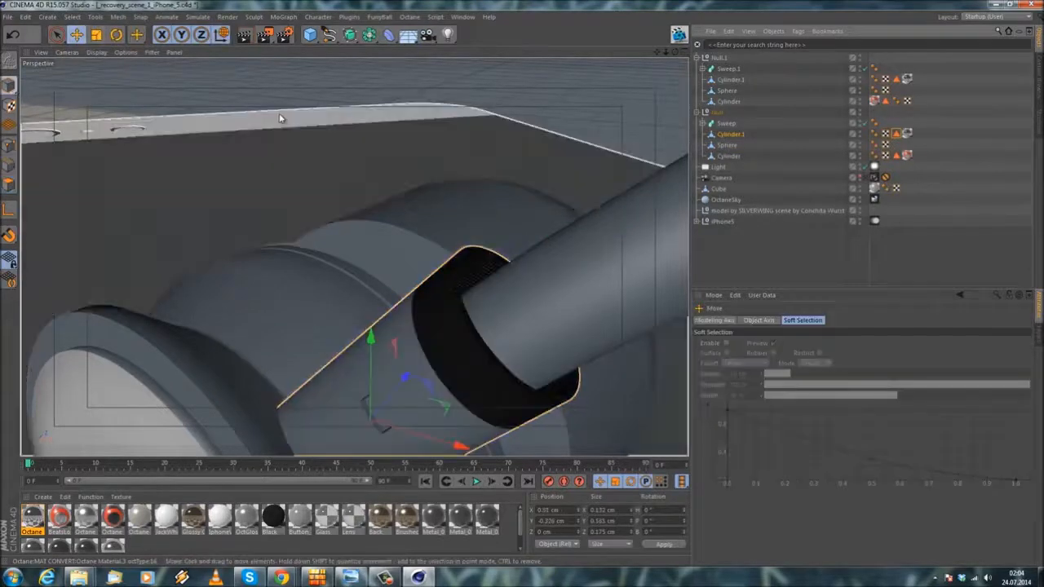
Step: Create another new Octane material for the white headphone plastic
left_click(282, 116)
key("s")
left_click_drag(314, 177, 384, 228, "alt")
right_click_drag(384, 228, 396, 205, "alt")
left_click_drag(396, 205, 367, 213, "alt")
right_click_drag(313, 234, 367, 234, "alt")
left_click(42, 500)
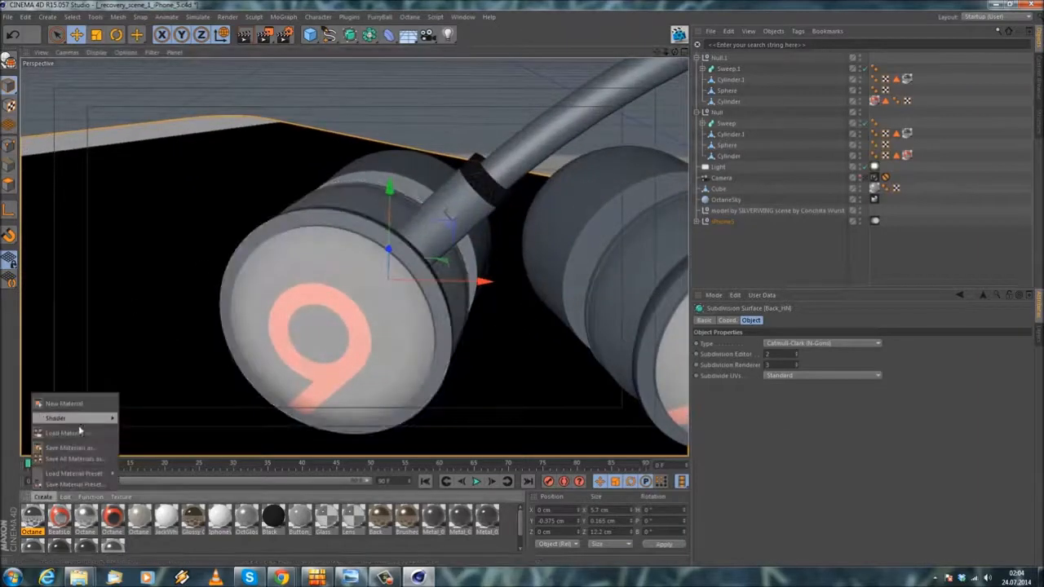
mouse_move(80, 420)
mouse_move(146, 375)
left_click(227, 372)
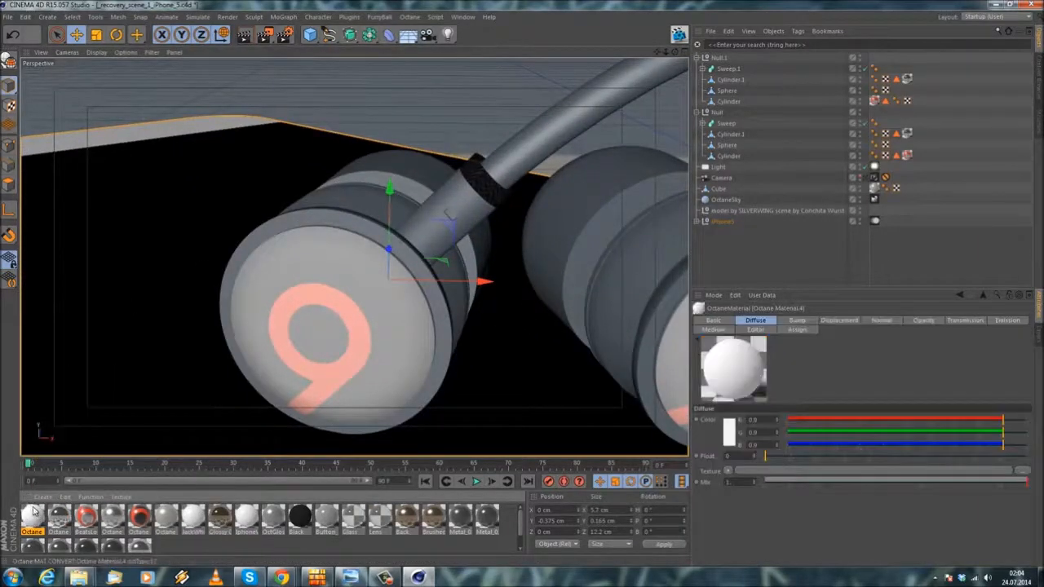
Step: Set the new material's type to Glossy and adjust its Index and Roughness float
double_click(33, 518)
left_click(261, 187)
left_click(236, 214)
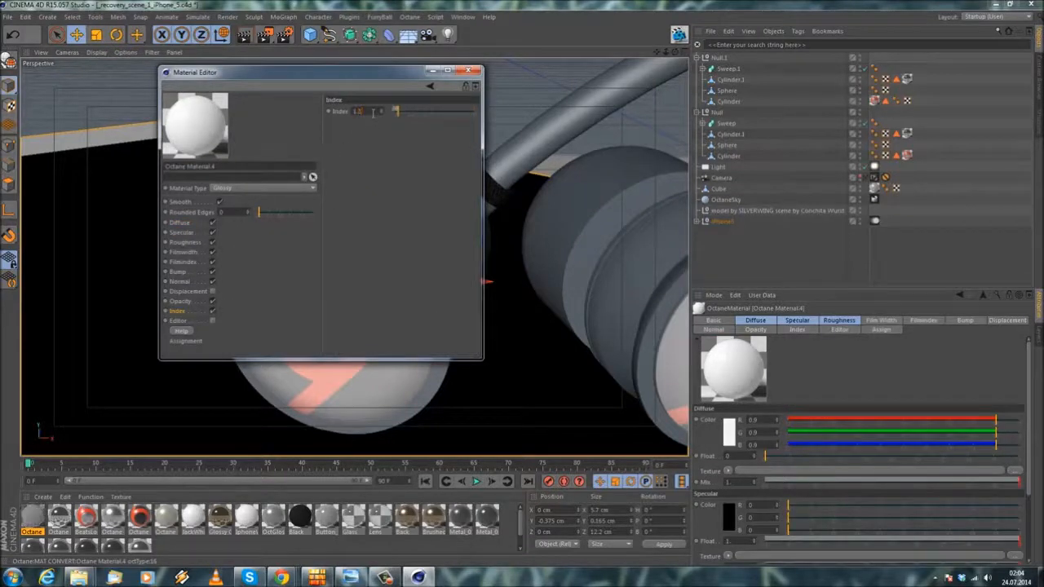
left_click(184, 242)
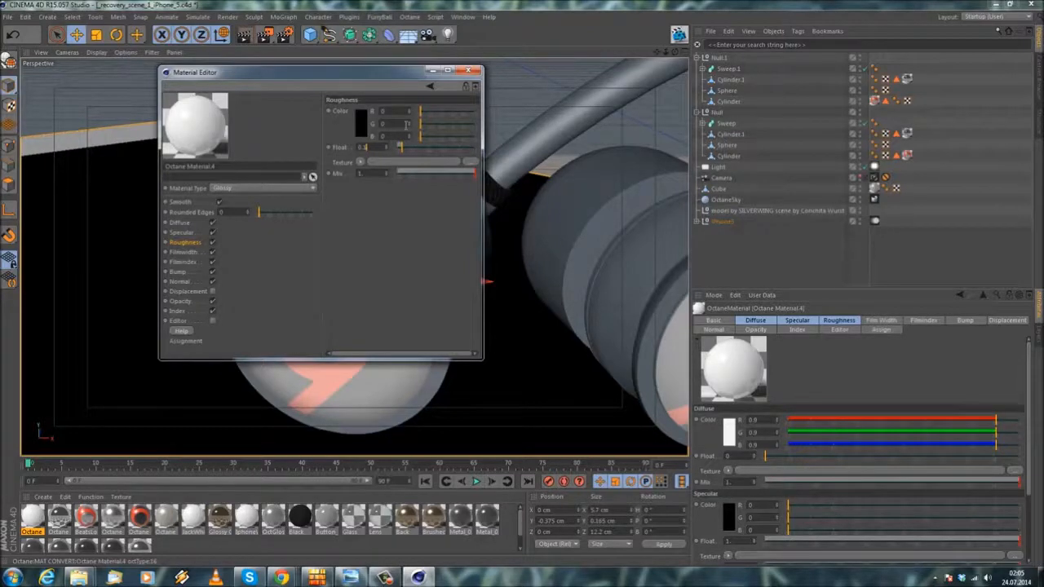
left_click_drag(400, 147, 410, 146)
Step: Set the new glossy material's diffuse color to a light gray of 0.869 in R, G and B
left_click(180, 222)
left_click(361, 123)
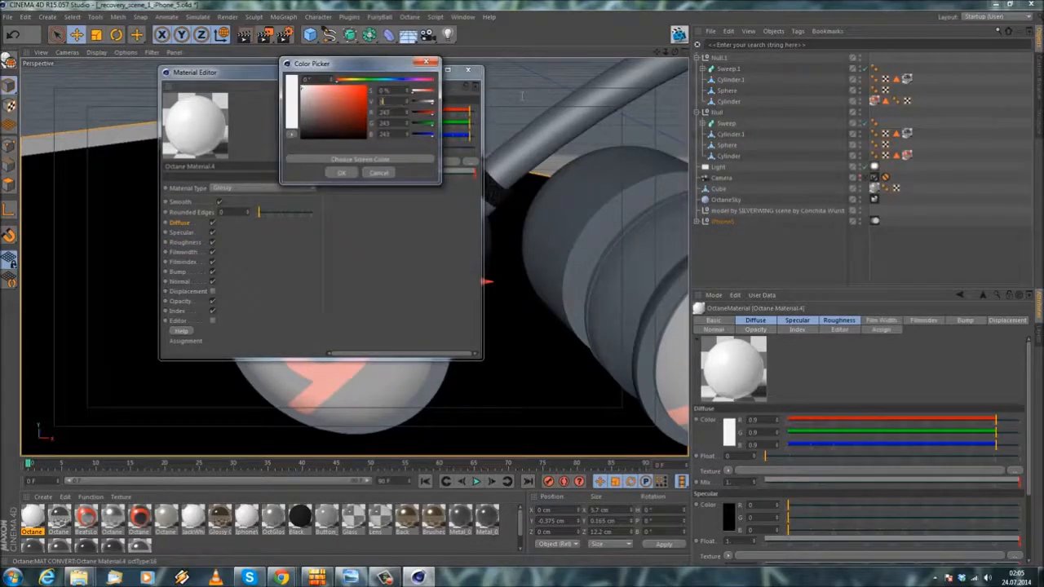
key("Return")
left_click(469, 71)
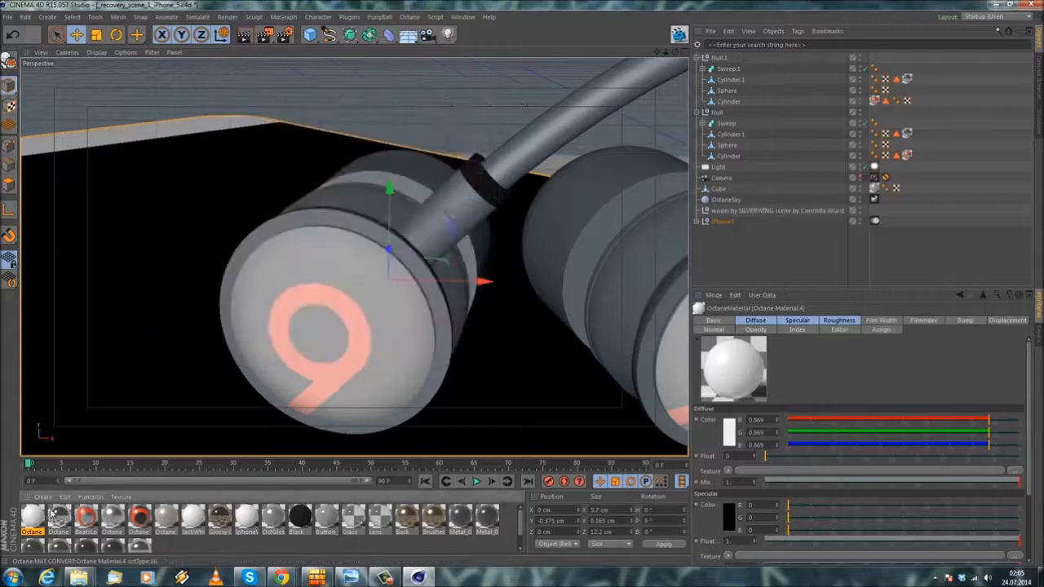
Step: Assign the white glossy material to Cylinder.1 in both Null groups, ordering its texture tag before the dark material's tag
left_click_drag(172, 417, 834, 69)
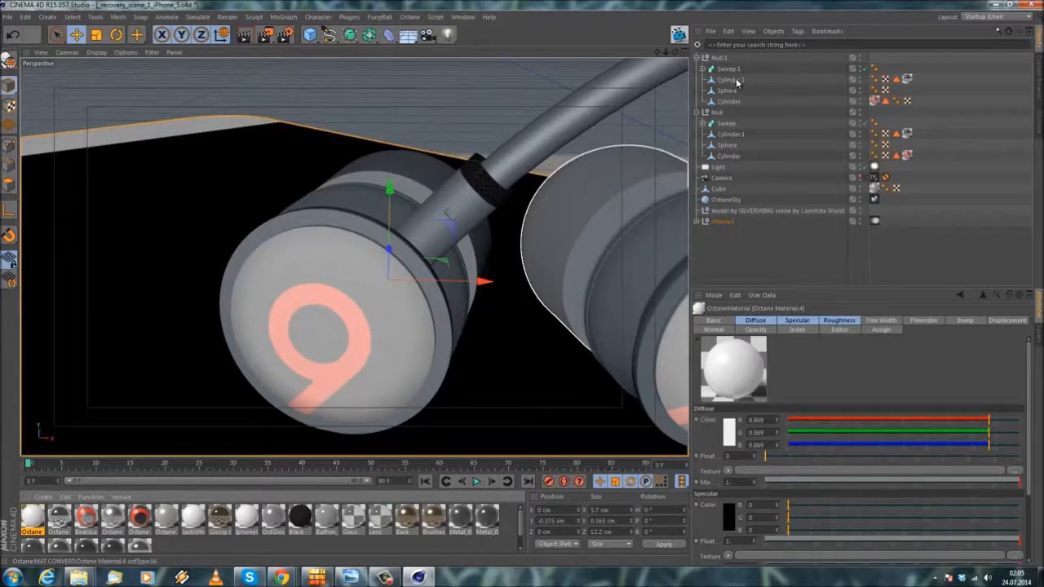
left_click_drag(737, 82, 737, 82)
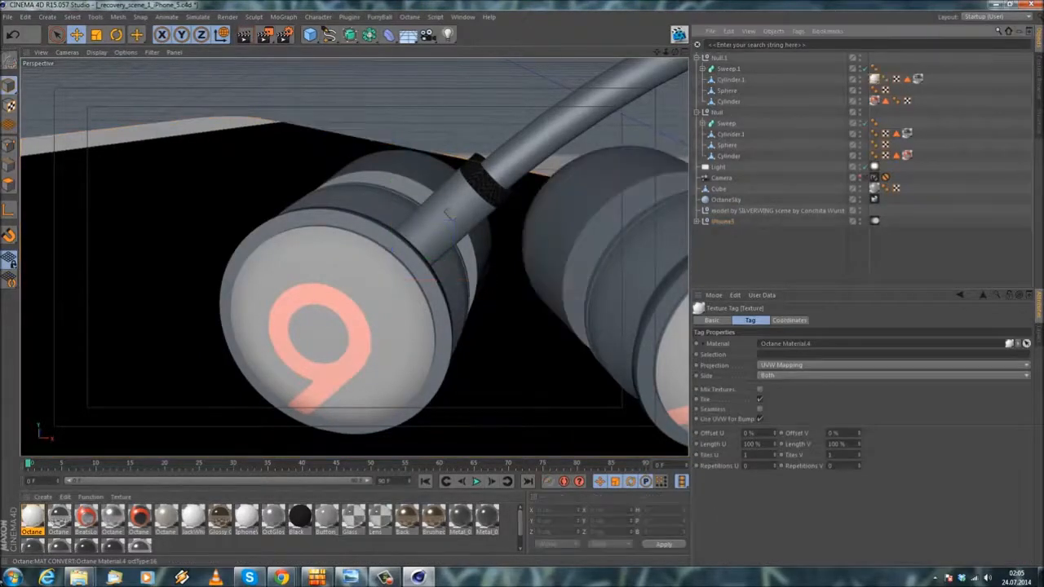
left_click_drag(740, 139, 739, 136)
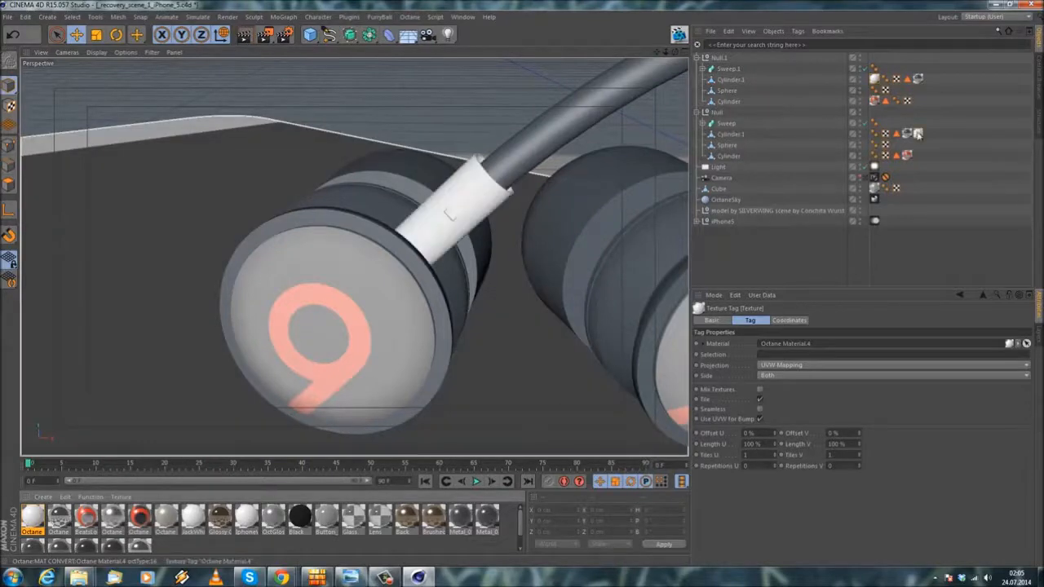
Step: Duplicate the white glossy material and rename the first of the two copies WhitePlastic
right_click_drag(431, 175, 409, 133, "alt")
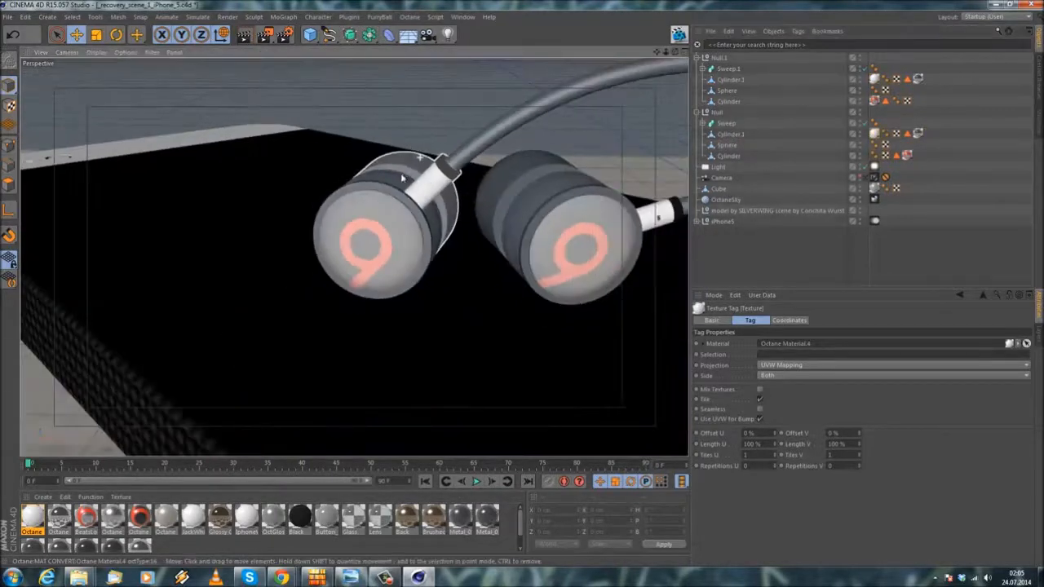
left_click_drag(402, 175, 329, 265, "alt")
right_click_drag(382, 171, 441, 179, "alt")
left_click_drag(441, 181, 493, 186, "alt")
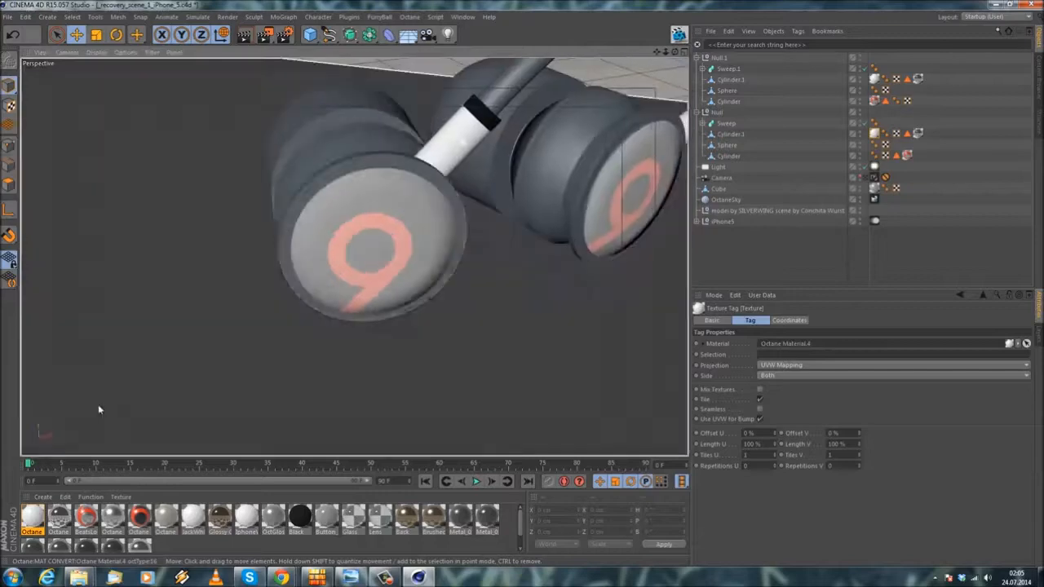
left_click_drag(35, 517, 51, 536, "ctrl")
double_click(32, 518)
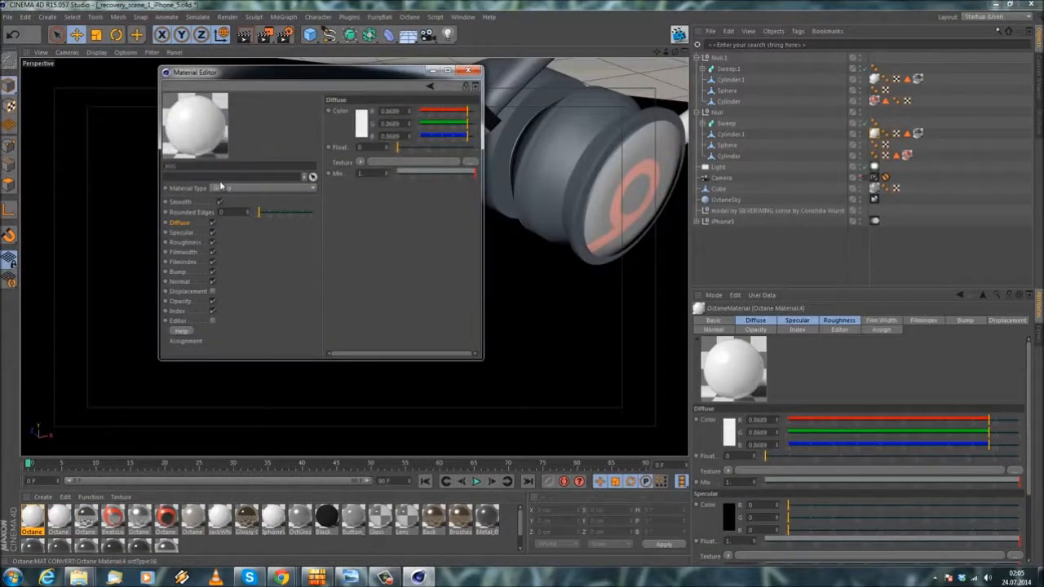
type("WhitePlastic")
key("Return")
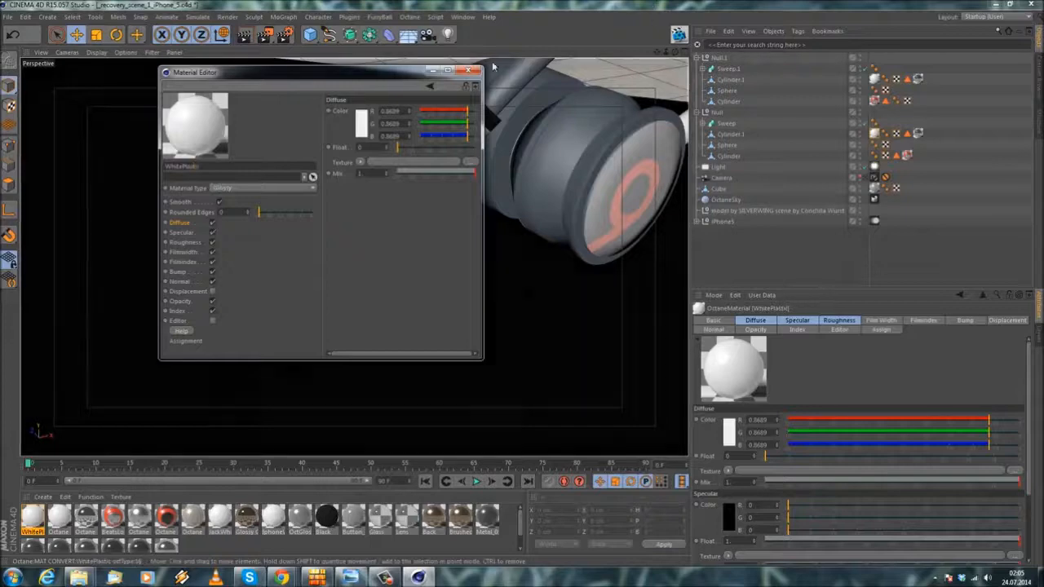
left_click(468, 71)
Step: Rename the other white material RedPlastic and set its diffuse color to red with R 0.763, G 0.014 and B 0.014
double_click(58, 519)
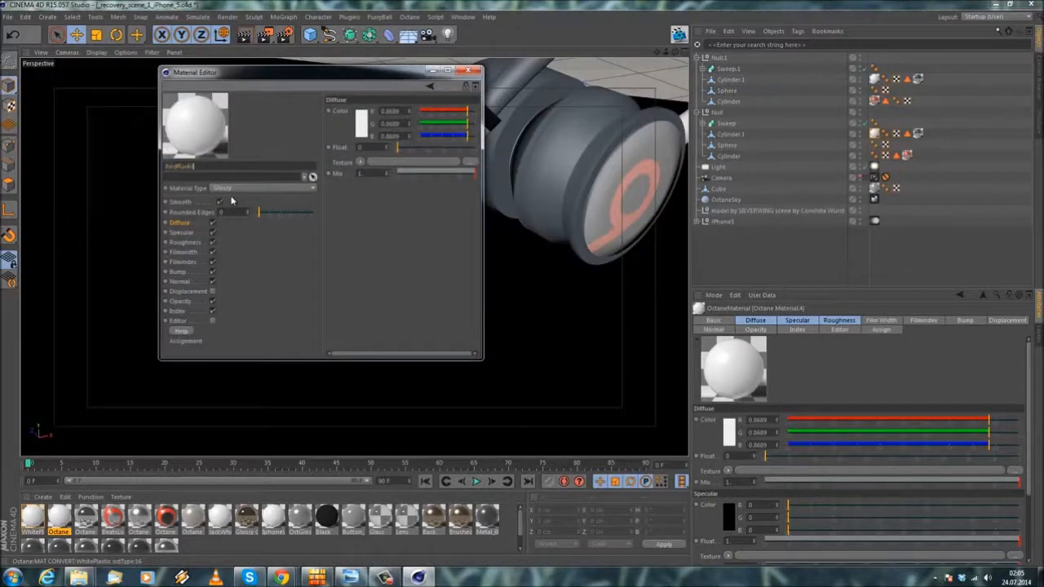
key("Return")
left_click(362, 126)
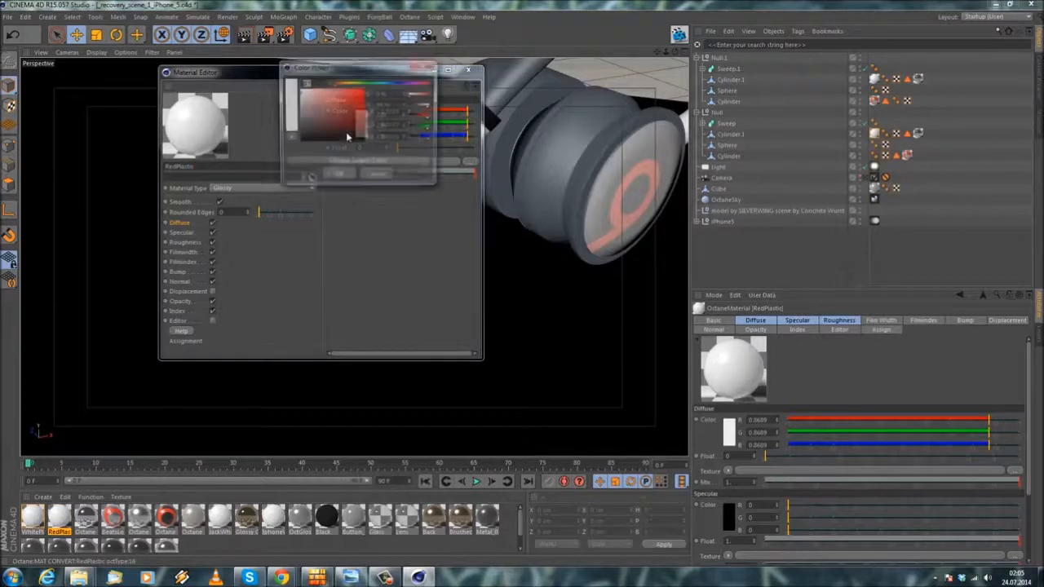
left_click_drag(364, 111, 352, 98)
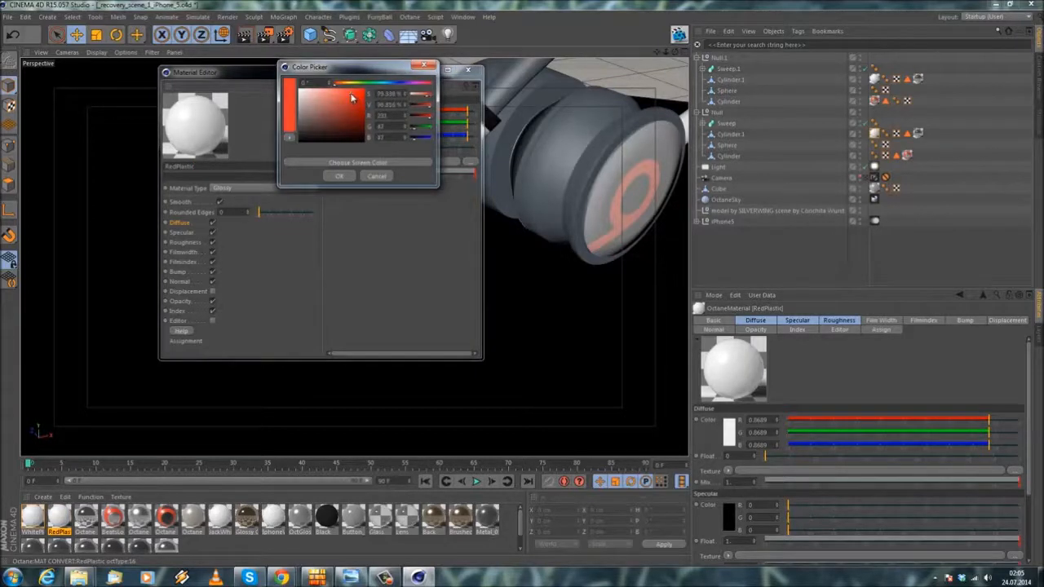
left_click(331, 179)
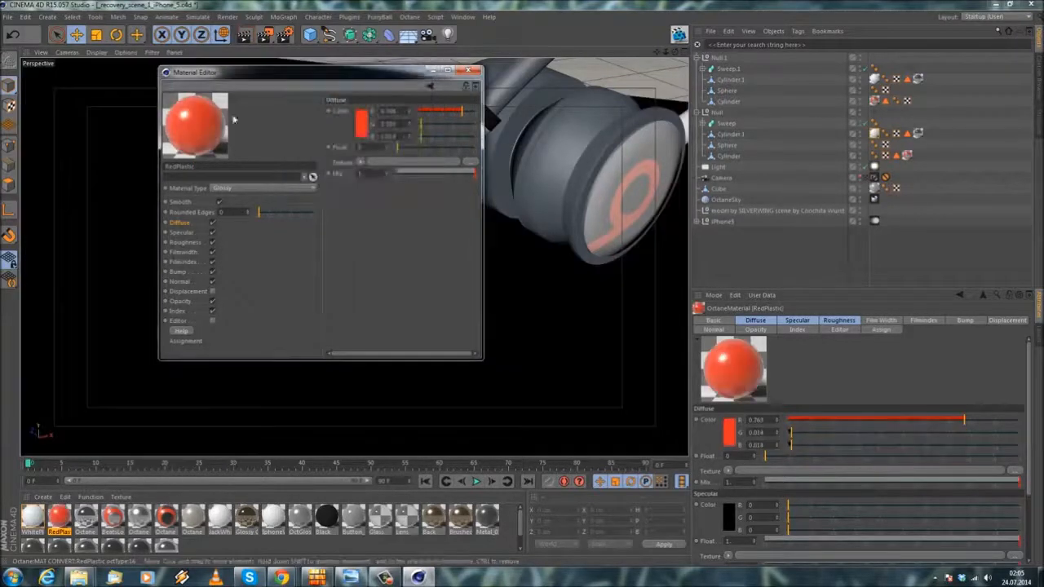
left_click(470, 73)
Step: Select the Cylinder object that forms the front earbud's body in the Null group
left_click_drag(522, 244, 403, 250, "alt")
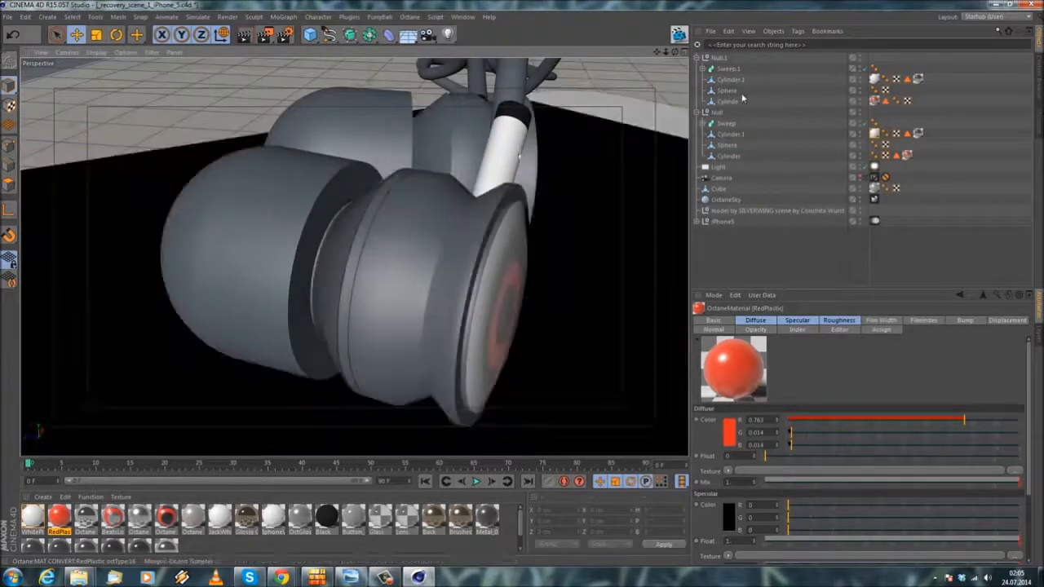
left_click(730, 80)
left_click(729, 101)
left_click(729, 91)
left_click(731, 80)
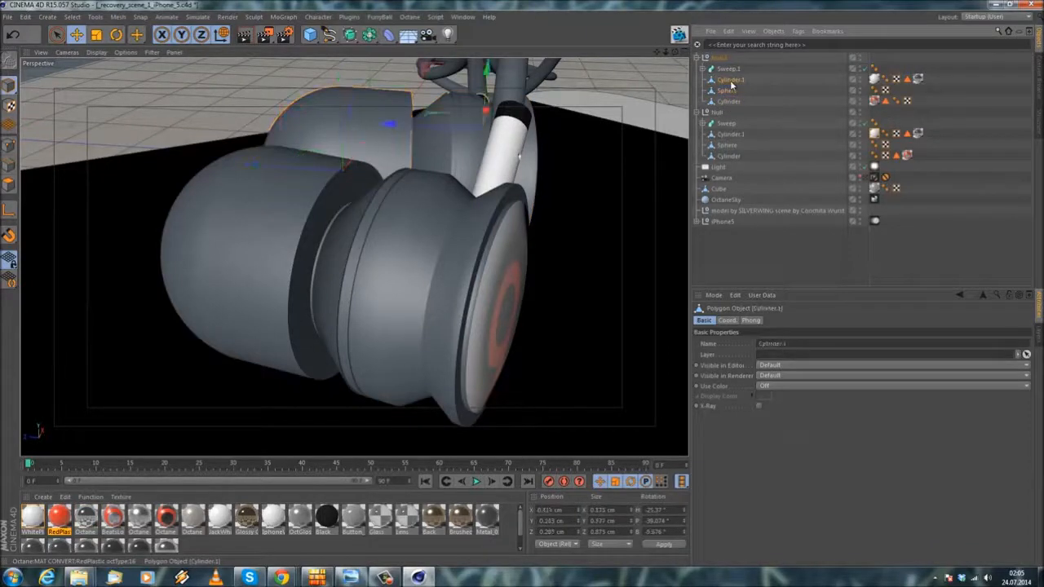
left_click(729, 102)
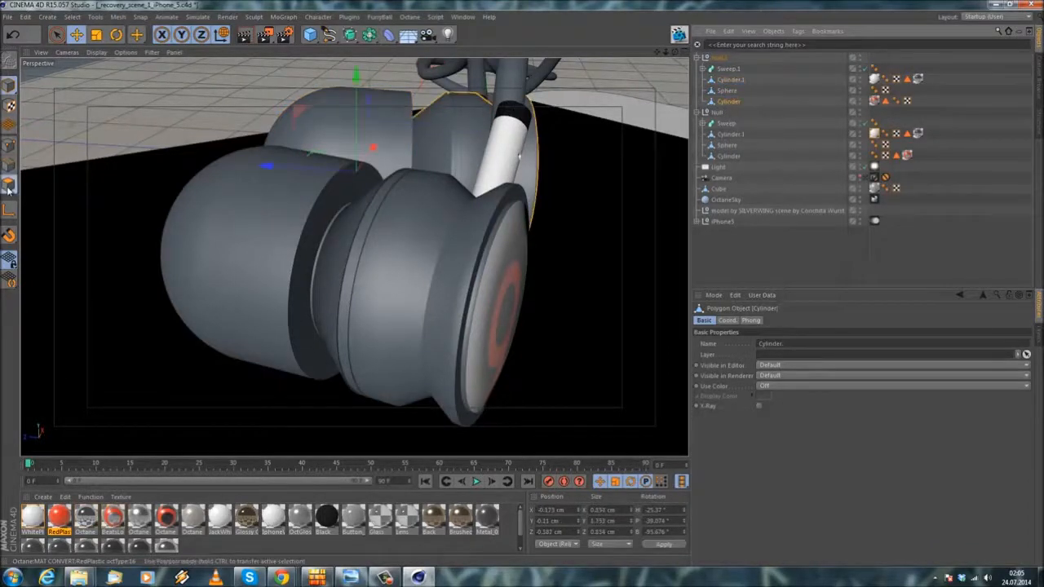
left_click(728, 156)
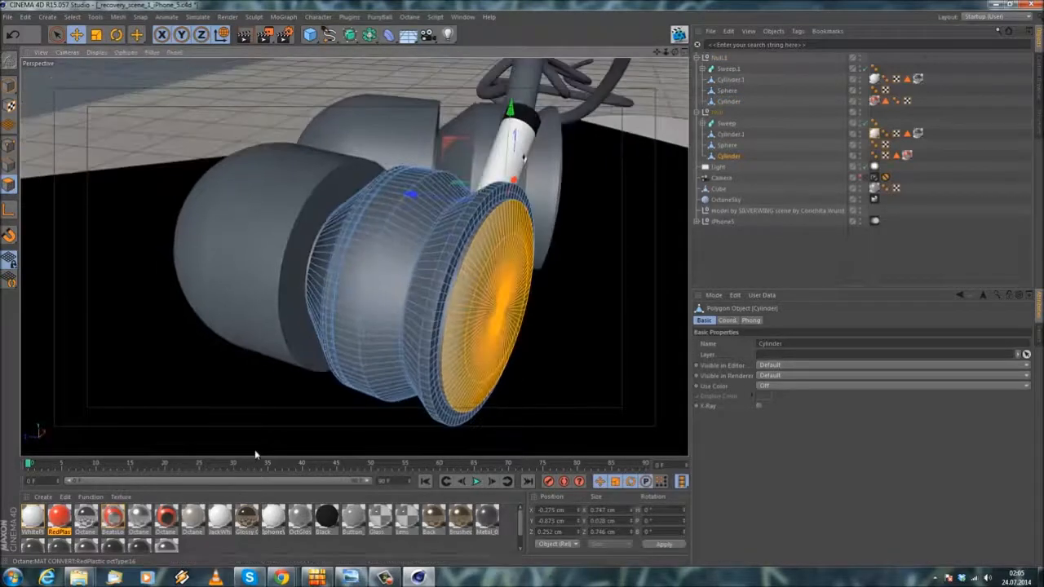
Step: Switch to Chrome and examine the in-ear headphone reference photo for the placement of the red and white parts
left_click(280, 578)
left_click(666, 517)
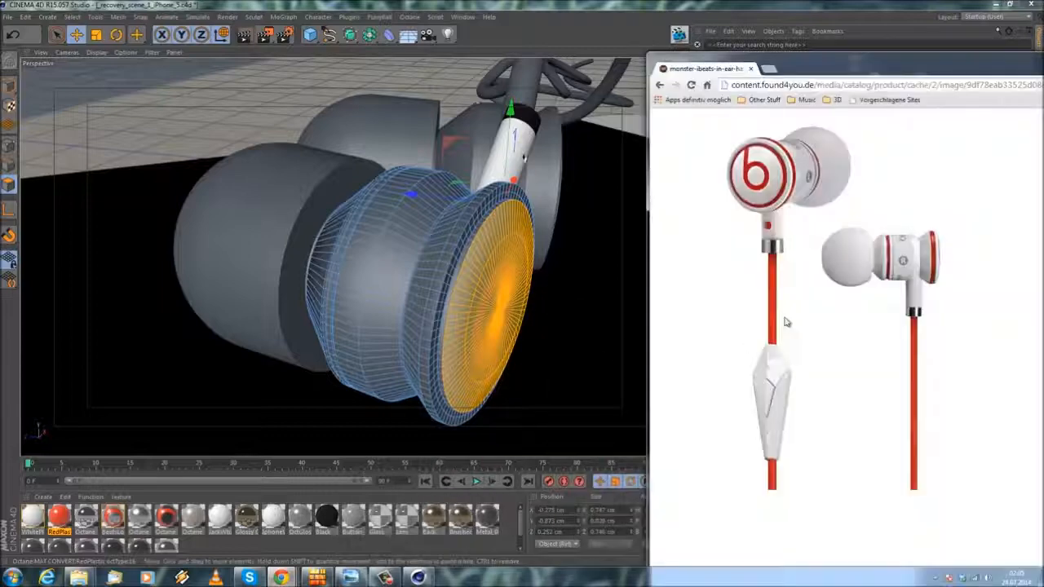
Step: Close the reference photo and loop-select the polygon rings around the front earbud's cap edge and outer rim
left_click(754, 69)
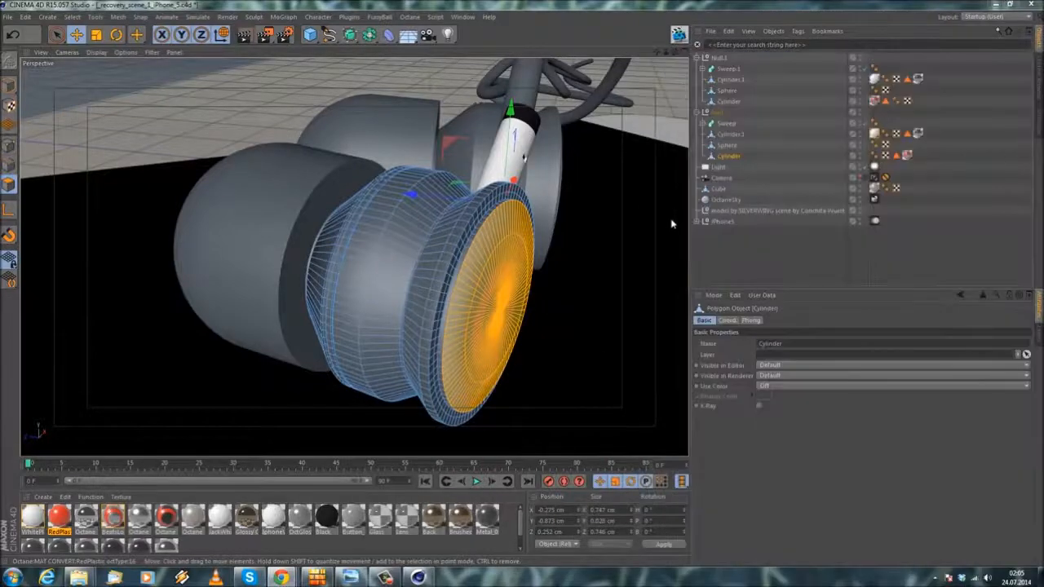
left_click_drag(525, 263, 485, 250, "alt")
scroll(485, 249, "up", 2)
left_click(72, 17)
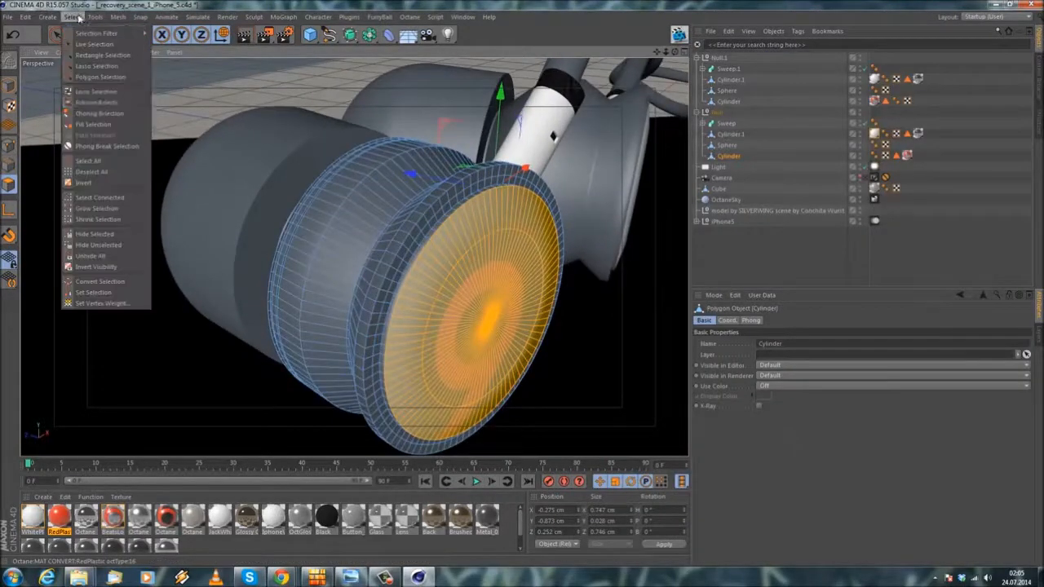
left_click(95, 91)
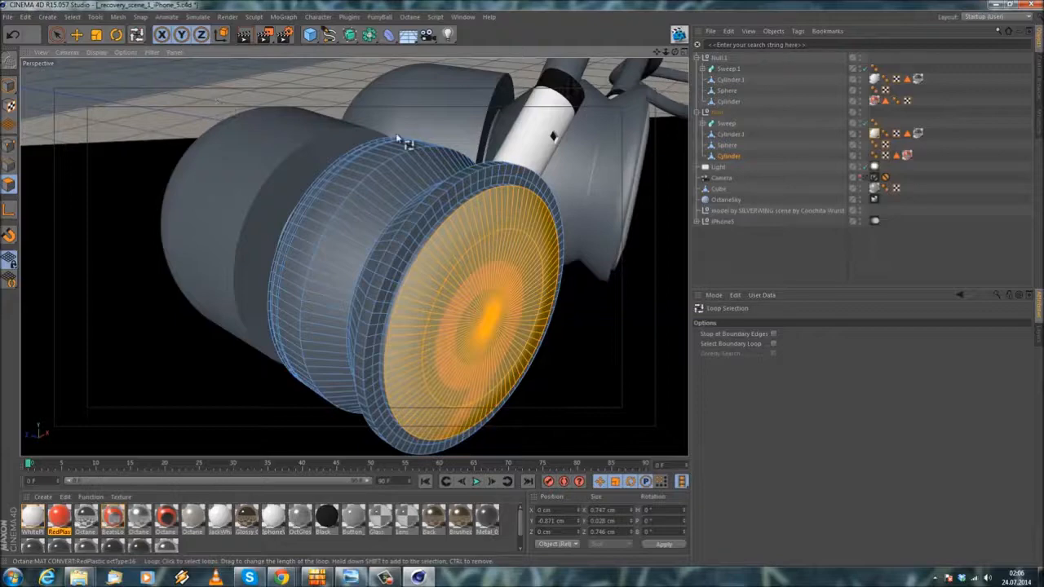
left_click(184, 129)
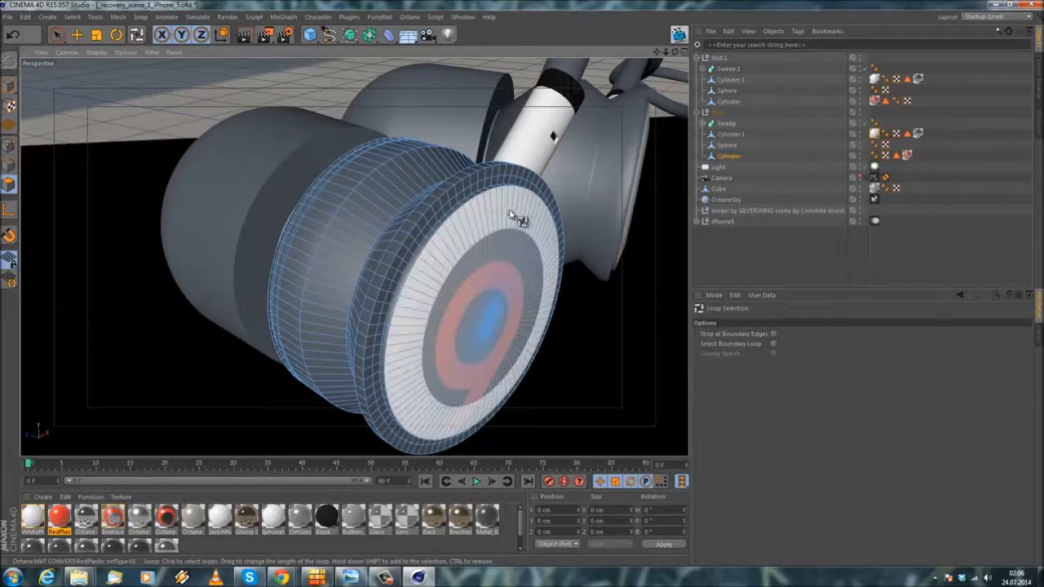
scroll(514, 215, "up", 2)
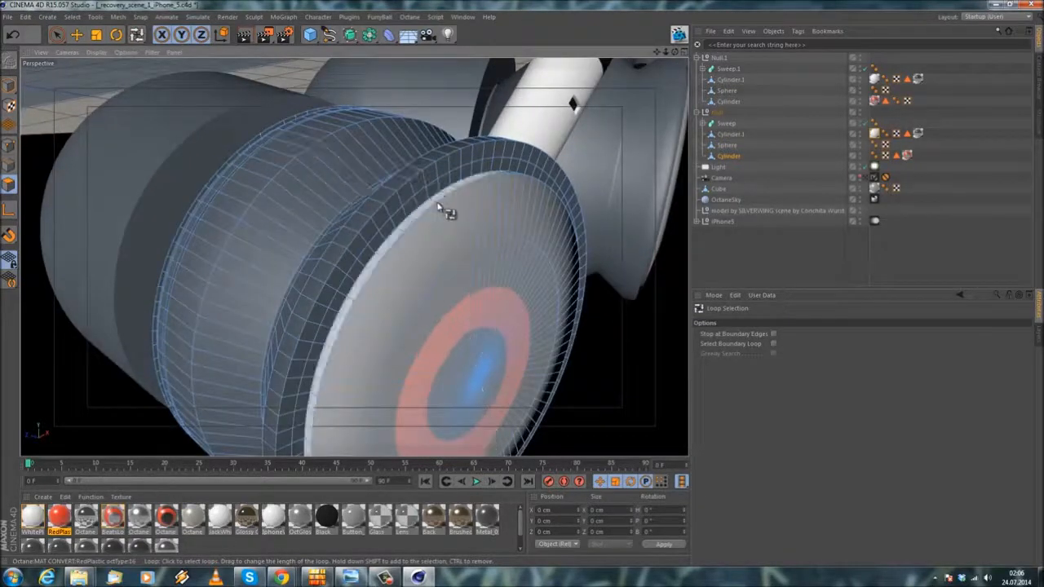
left_click(433, 203)
scroll(419, 198, "up", 2)
mouse_move(405, 210)
left_mouse_down("alt")
mouse_move(399, 131)
mouse_move(396, 181)
left_mouse_up("alt")
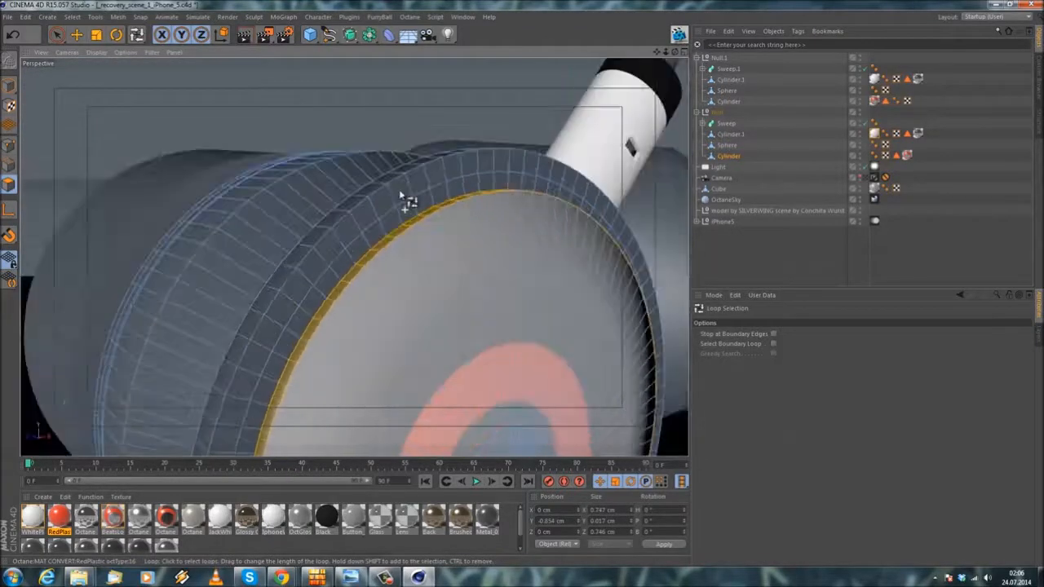
left_click(405, 221)
left_click_drag(390, 216, 368, 235, "alt")
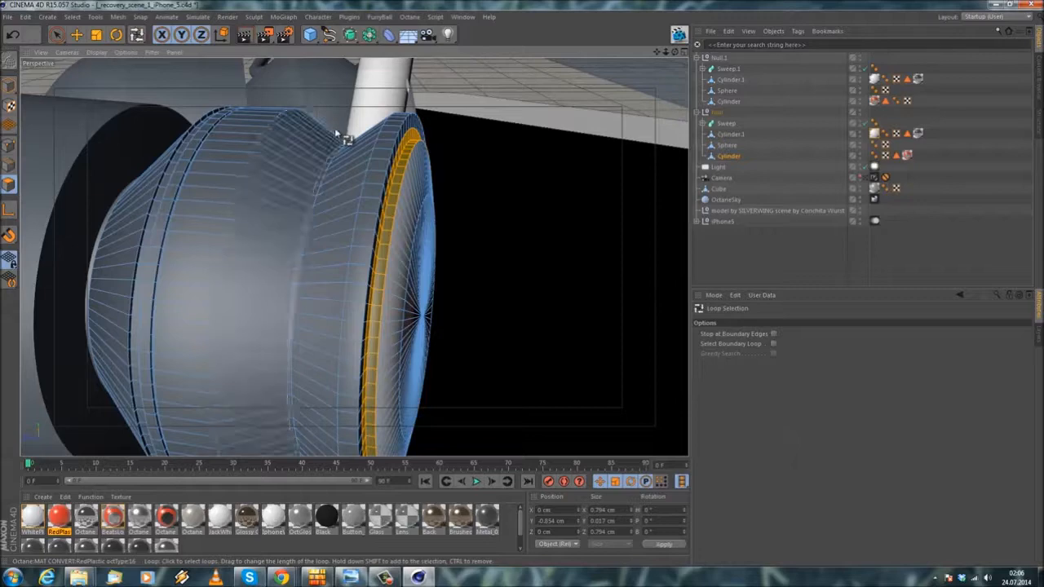
left_click(397, 135, "shift")
Step: Add the narrow polygon ring near the front earbud's rubber tip and store the selection as RedParts
left_click_drag(304, 212, 401, 225, "alt")
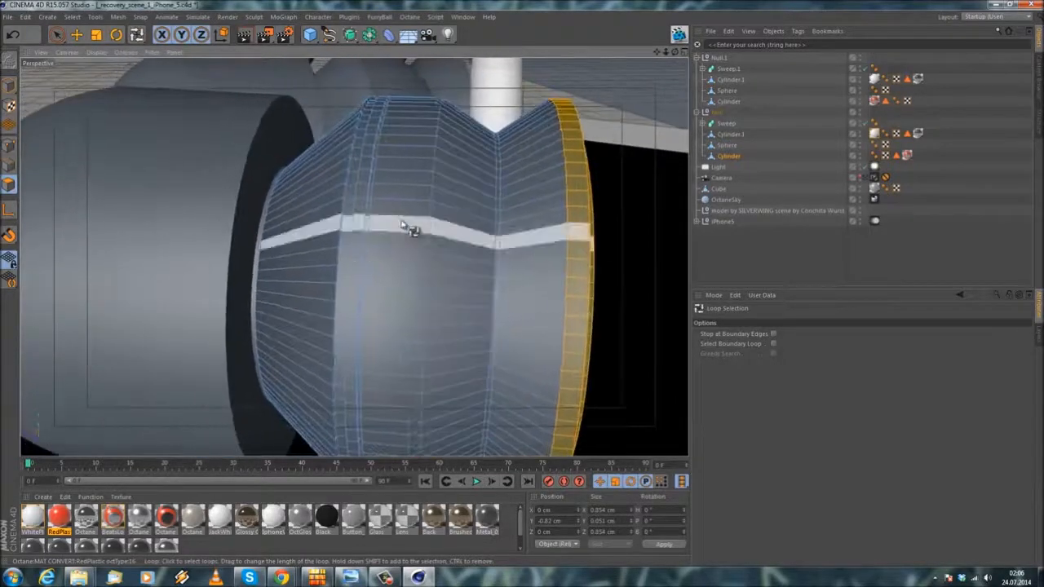
left_click(360, 193, "shift")
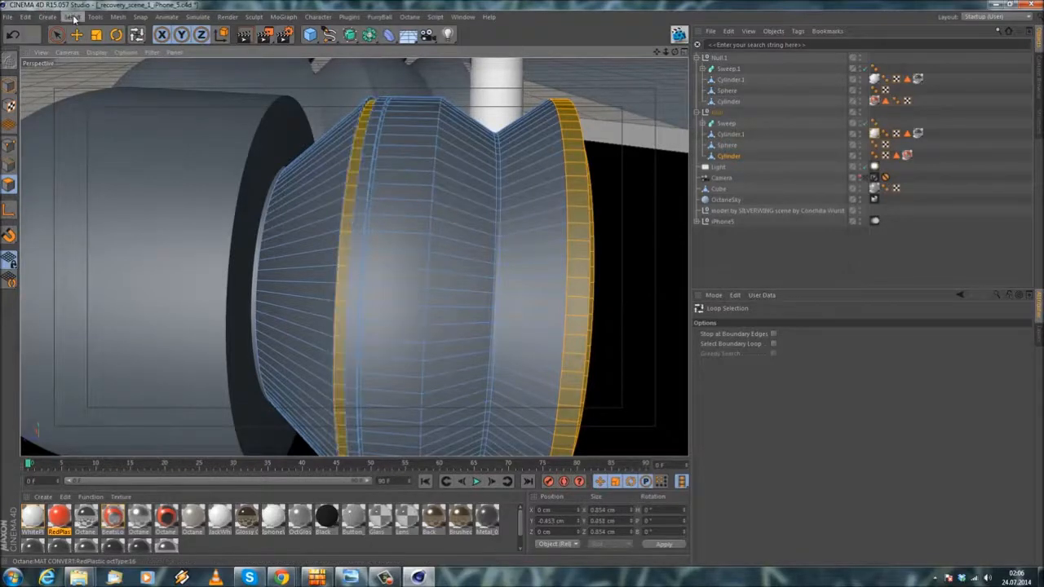
left_click(73, 18)
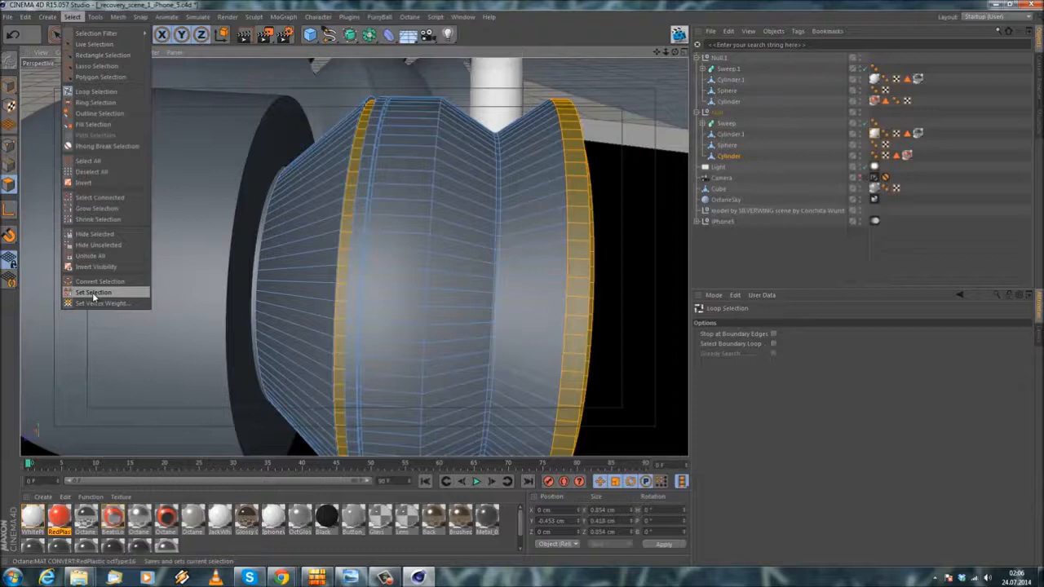
left_click(93, 293)
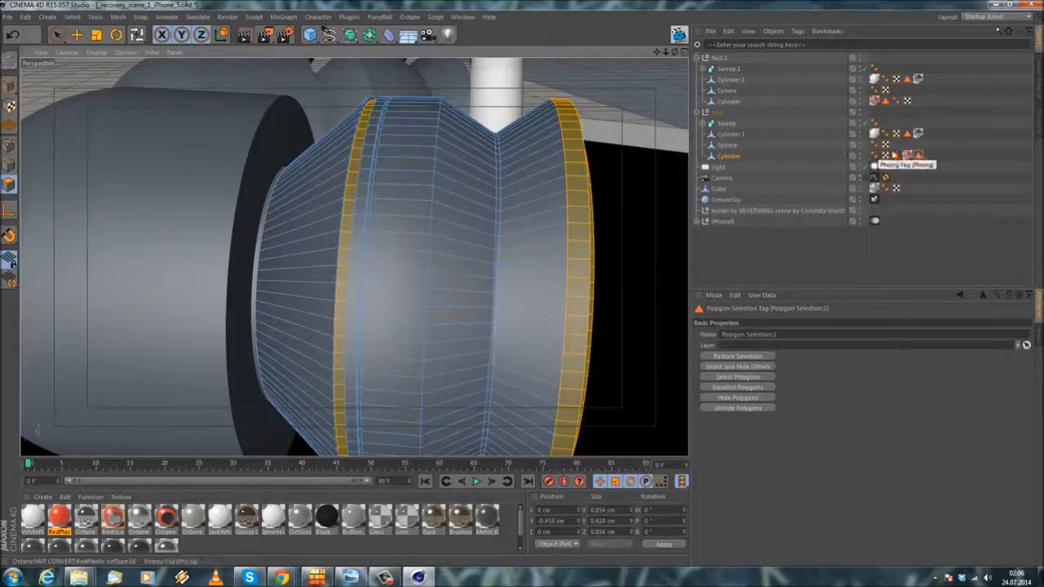
left_click_drag(785, 334, 320, 295)
key("BackSpace")
type("RedParts")
key("Return")
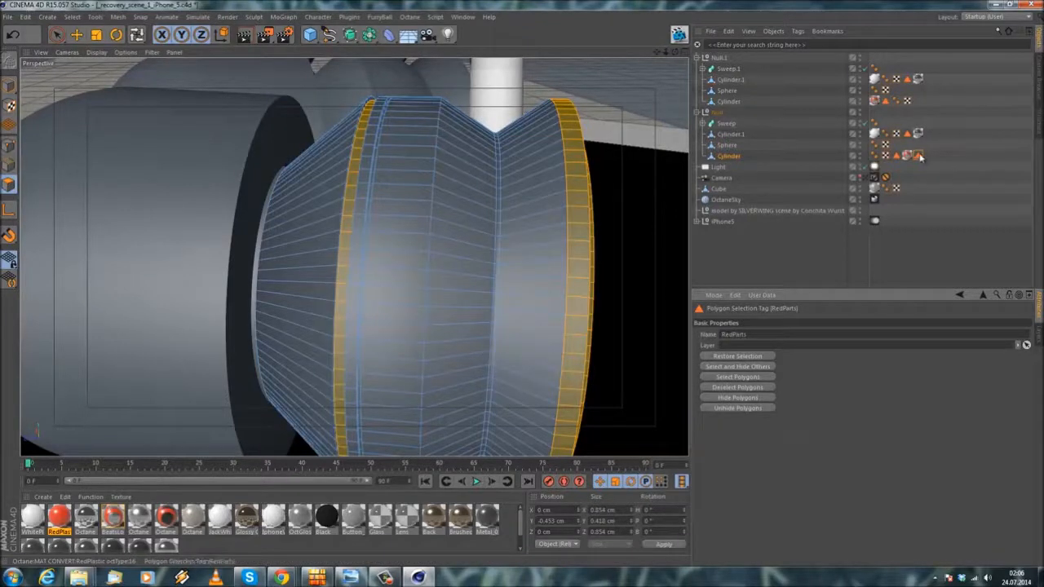
Step: Copy the RedParts selection tag to the Cylinder.1 object in the Null.1 group
left_click_drag(920, 156, 730, 79)
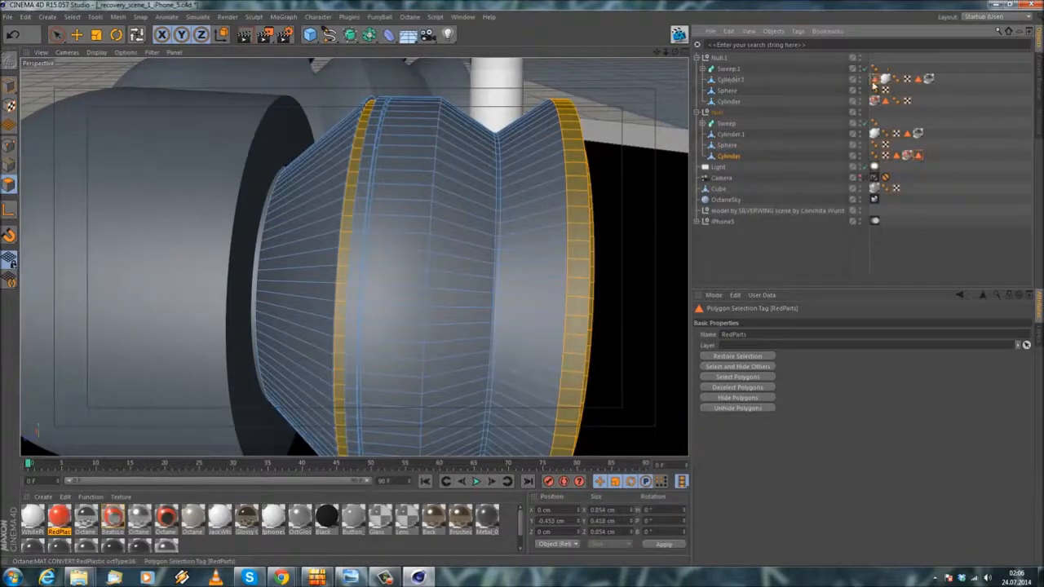
left_click_drag(938, 82, 936, 80)
left_click(791, 241)
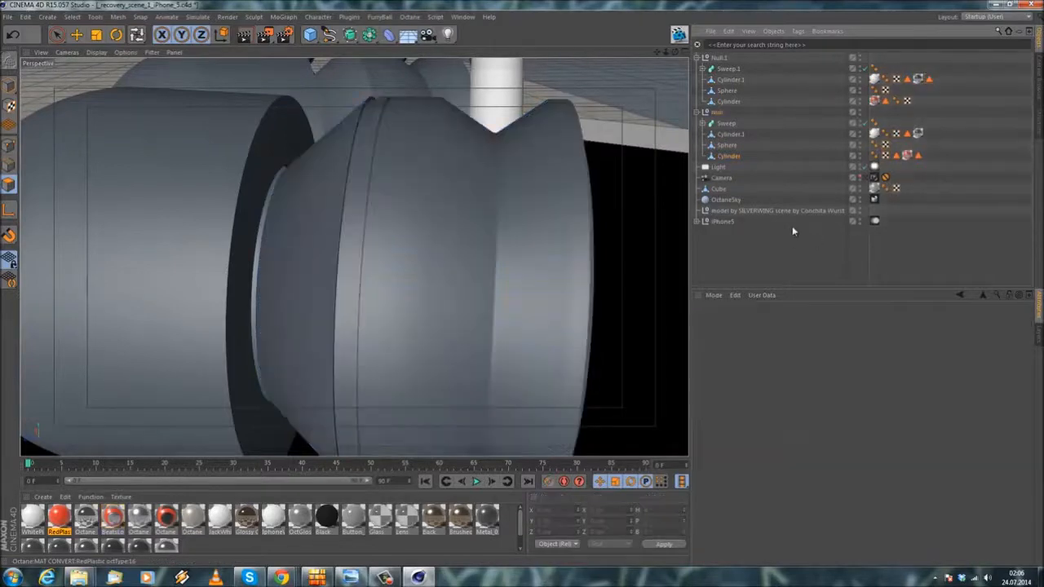
Step: Apply the RedPlastic material to the Cylinder in the Null group, restricted to the RedParts selection
left_click_drag(741, 137, 932, 160)
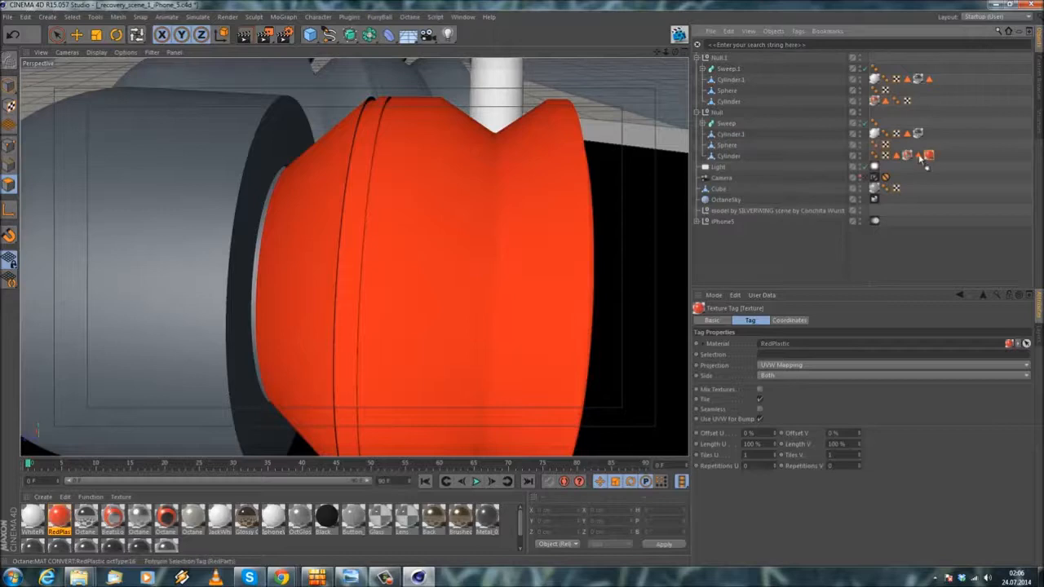
left_click_drag(779, 360, 777, 357)
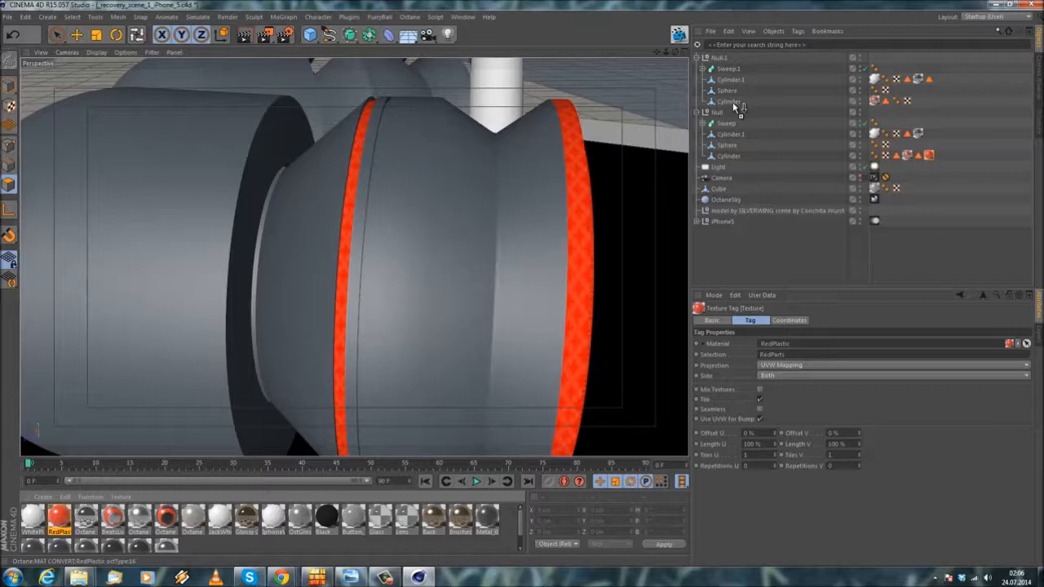
Step: Copy RedPlastic to the Null.1 group's Cylinder and move the RedParts tag there from Cylinder.1, ahead of the material
left_click_drag(734, 104, 916, 100)
left_click(929, 79)
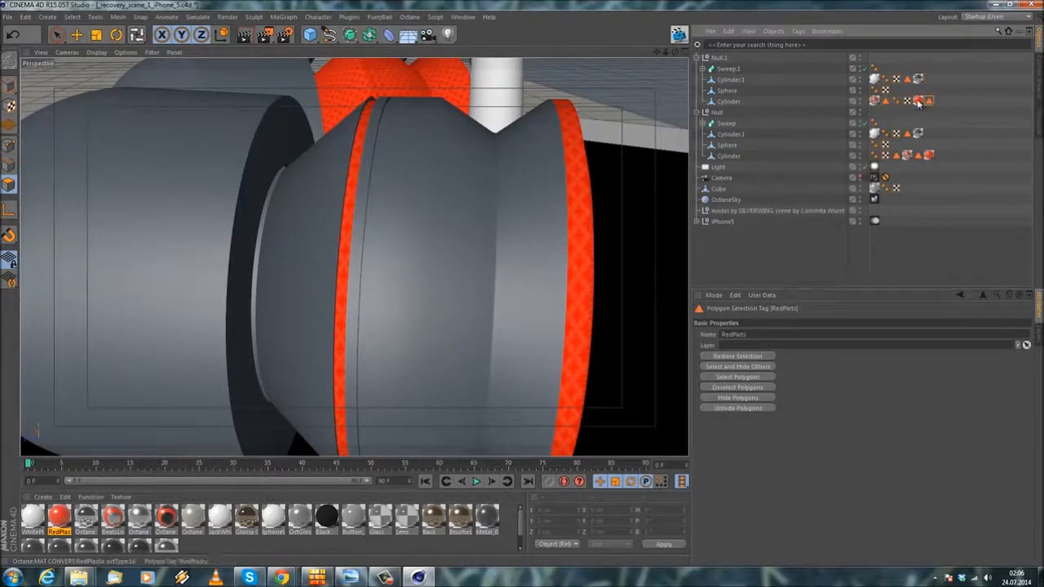
left_click_drag(944, 104, 889, 212)
left_click(918, 103)
left_click(929, 103)
left_click_drag(788, 359, 788, 359)
left_click_drag(443, 209, 506, 221, "alt")
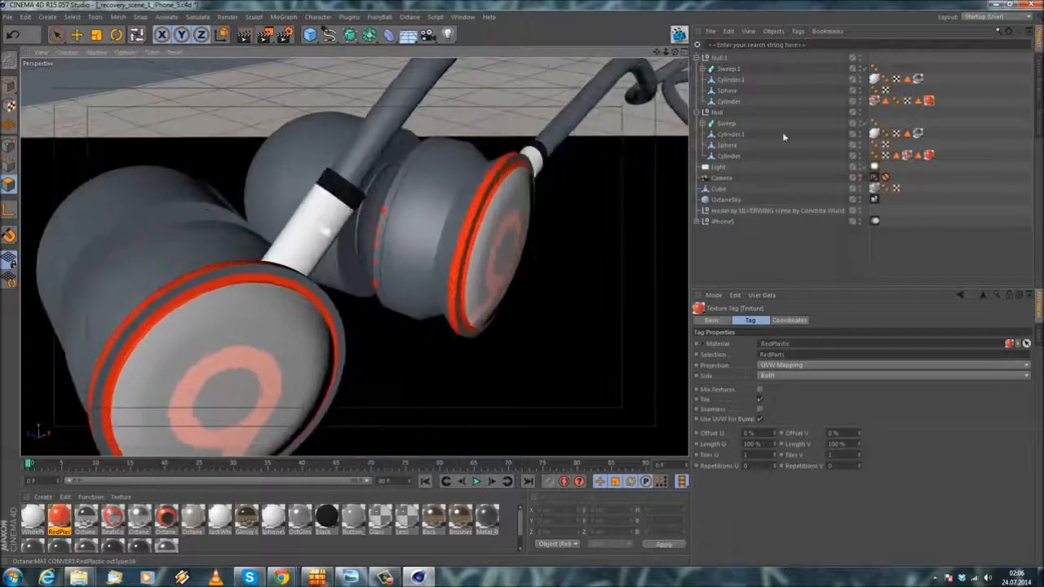
Step: Loop-select the polygon rings around the cap edge and outer rim of the Null.1 group's Cylinder
left_click(726, 101)
left_click(919, 101)
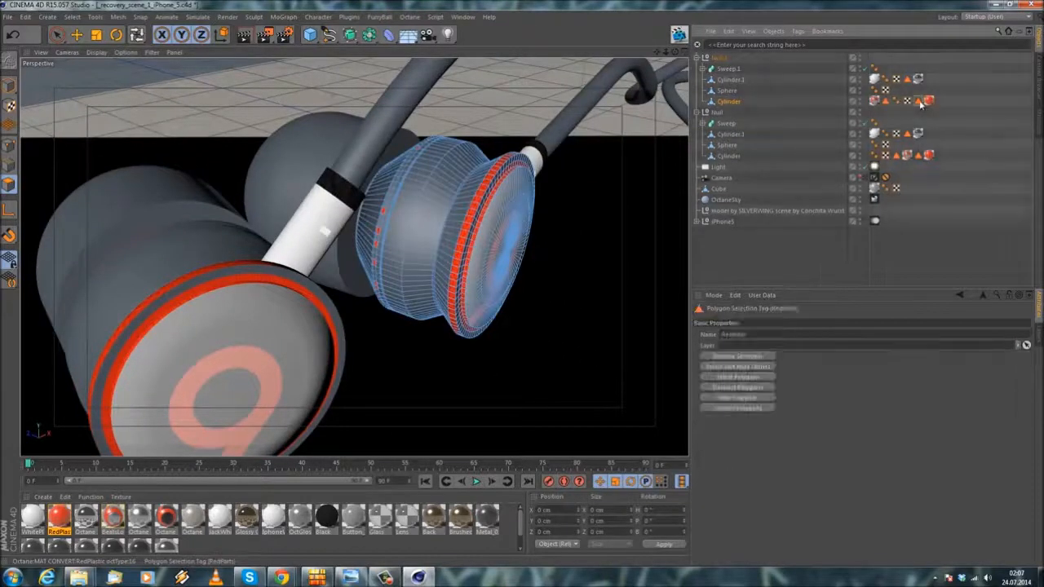
scroll(582, 175, "up", 3)
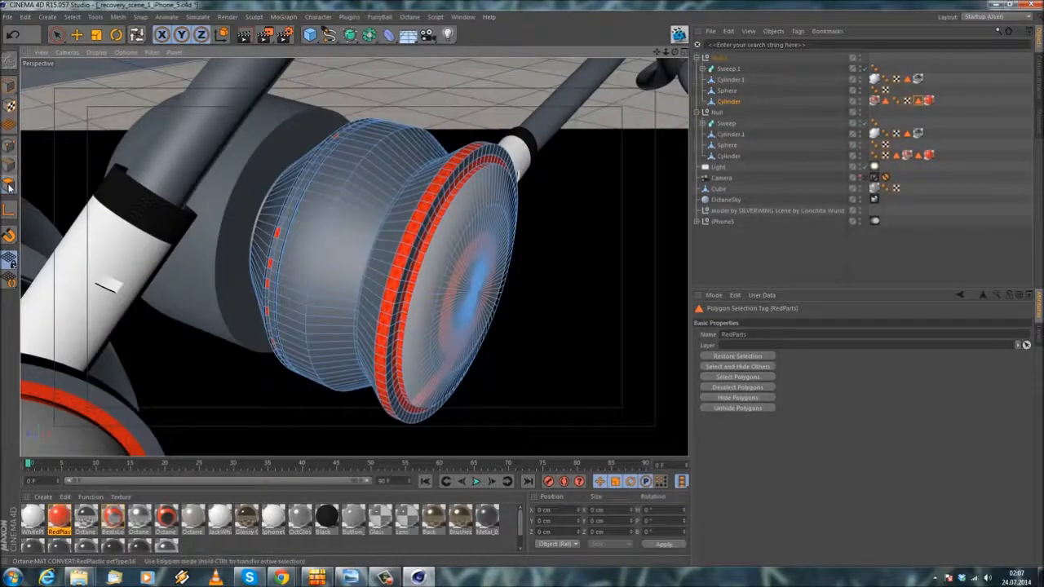
left_click(75, 17)
left_click(85, 92)
scroll(362, 205, "up", 2)
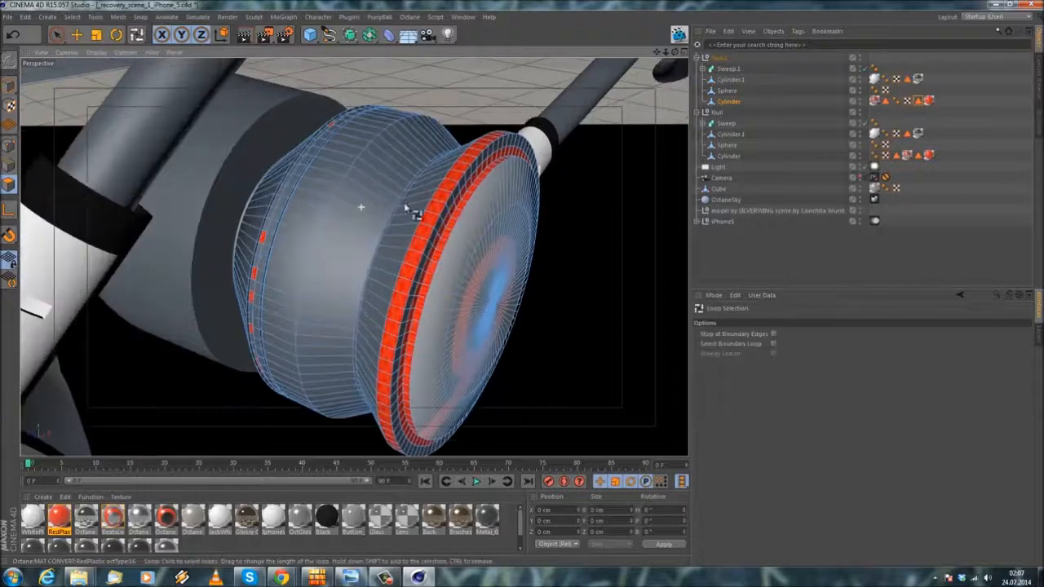
left_click_drag(439, 236, 417, 203, "alt")
scroll(445, 219, "up", 3)
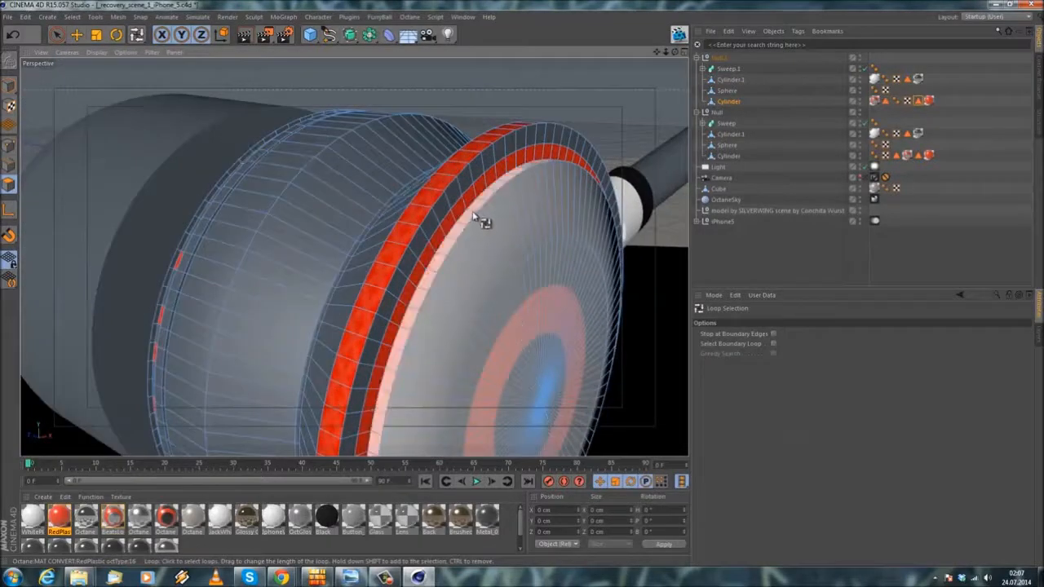
left_click(477, 205)
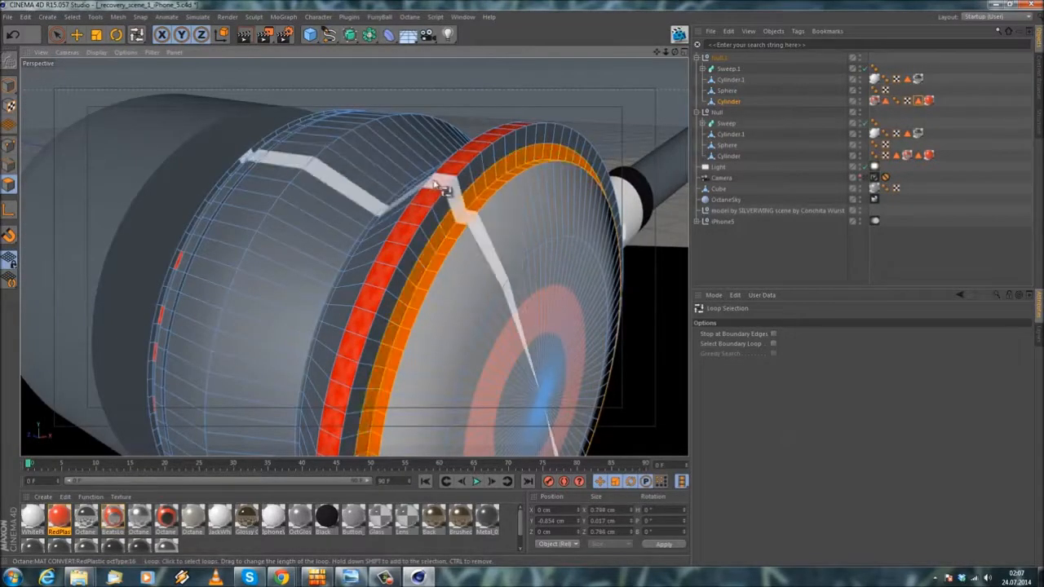
left_click(443, 189, "shift")
Step: Add the narrow ring near the rear earbud's rubber tip and update its RedParts selection with all selected rings
middle_click_drag(274, 233, 394, 284, "alt")
left_click_drag(393, 284, 308, 282, "alt")
left_click(315, 282, "shift")
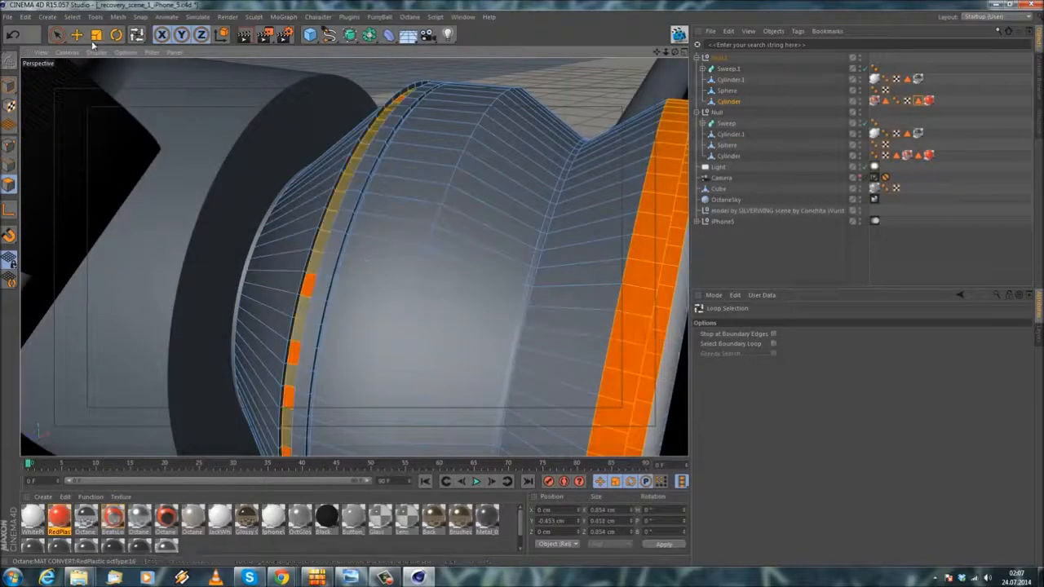
left_click(71, 21)
left_click(85, 299)
left_click_drag(88, 292, 351, 229, "alt")
Step: Apply WhitePlastic to the Null.1 group's Cylinder and place its tag before the logo and red material tags
key("e")
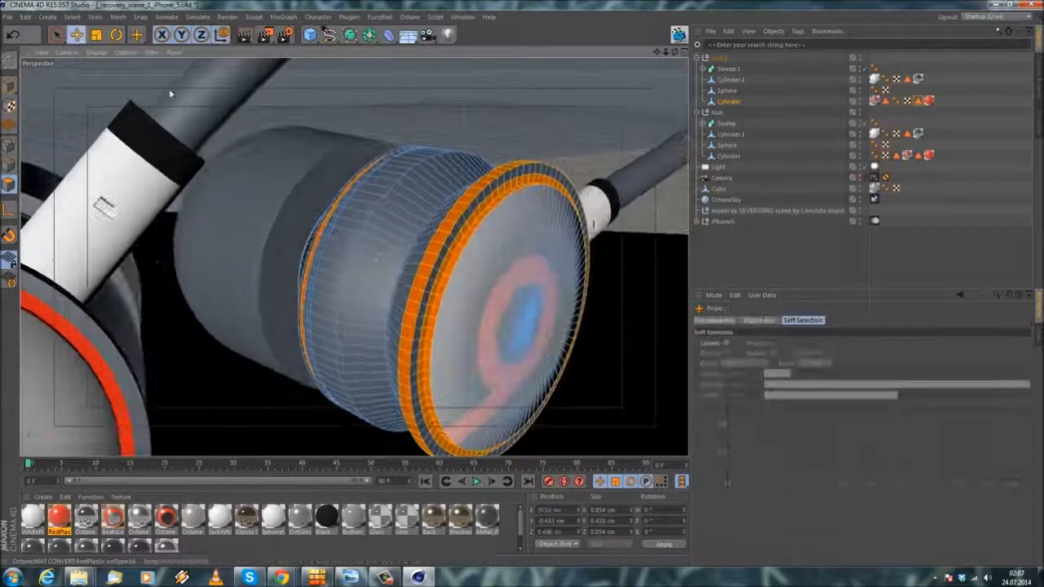
left_click_drag(401, 99, 391, 270, "alt")
left_click(226, 539)
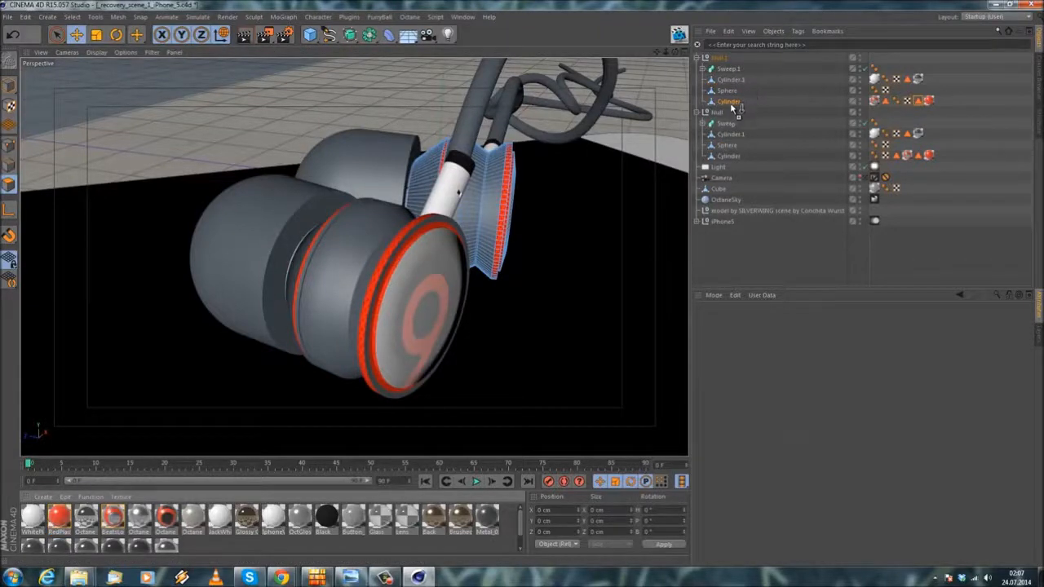
left_click_drag(733, 104, 731, 102)
left_click_drag(938, 102, 732, 103)
Step: Apply WhitePlastic to the Null group's Cylinder and place its tag before the logo and red material tags
left_click_drag(34, 515, 429, 330)
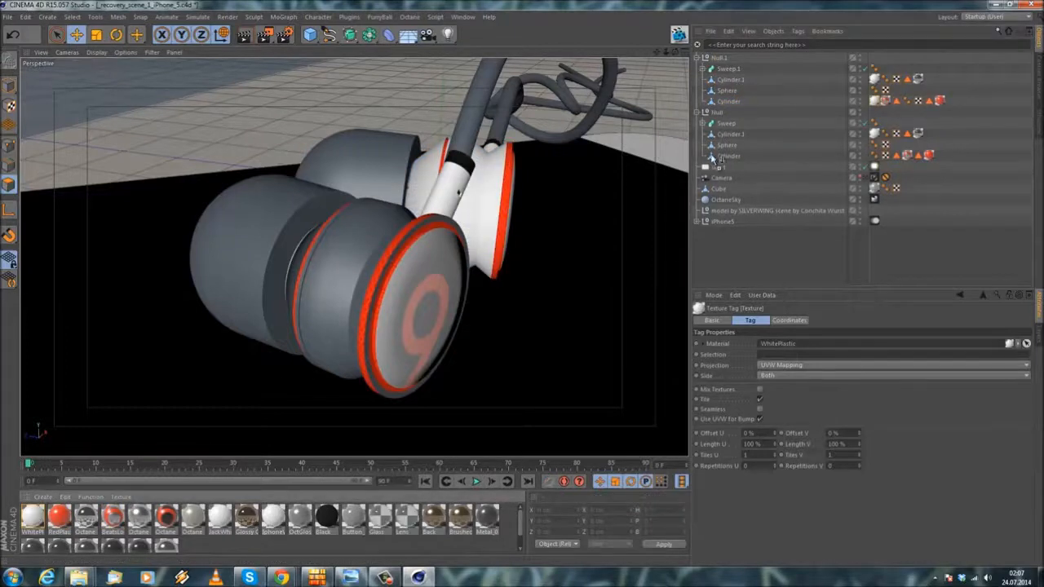
left_click_drag(715, 159, 721, 156)
left_click_drag(940, 154, 804, 157)
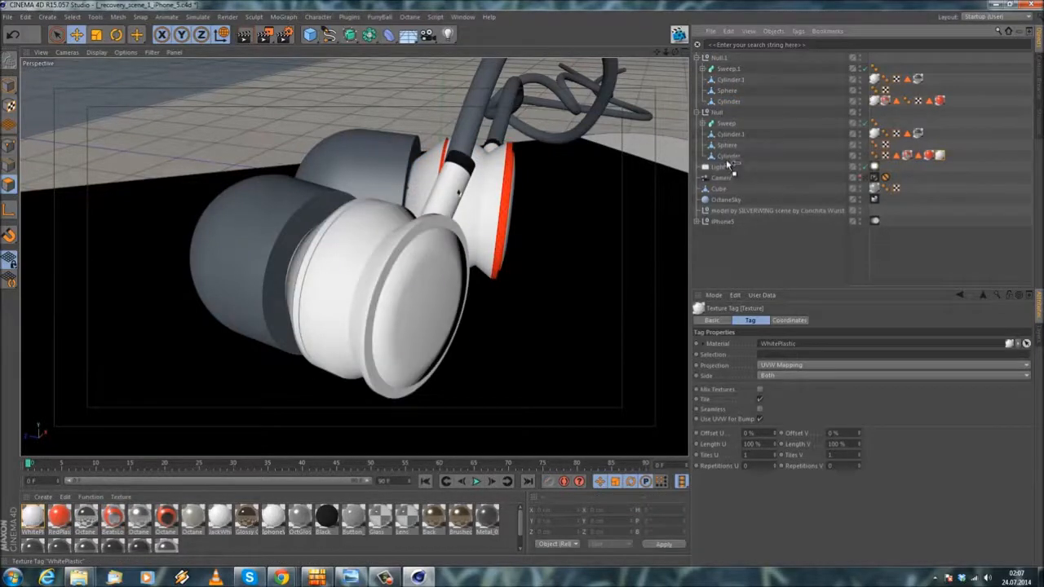
left_click_drag(730, 158, 729, 156)
left_click_drag(499, 255, 413, 266, "alt")
scroll(413, 269, "up", 1)
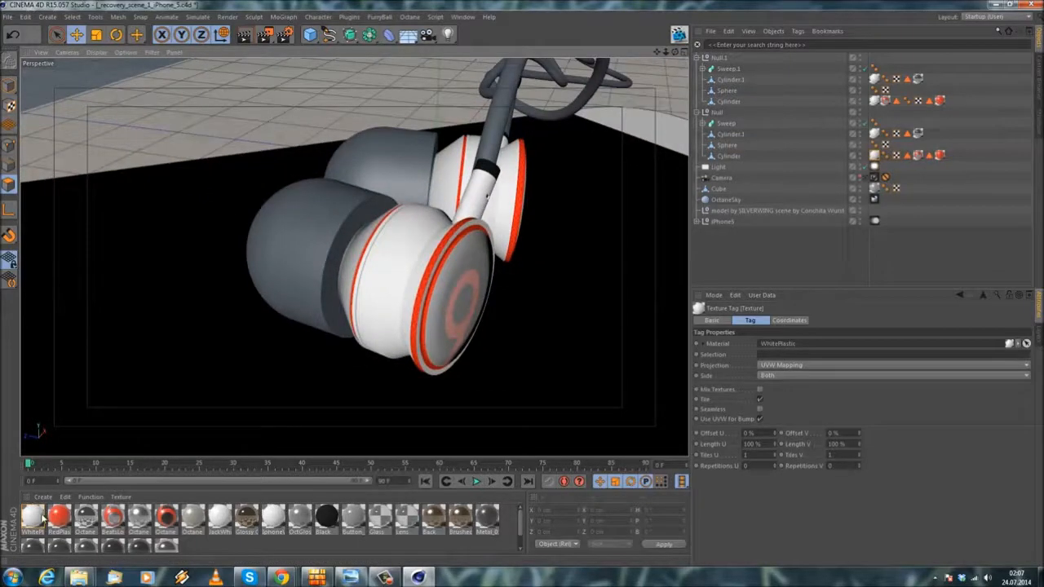
Step: Duplicate the WhitePlastic material and rename the copy WhiteLeather
left_click_drag(41, 519, 34, 521, "ctrl")
double_click(34, 522)
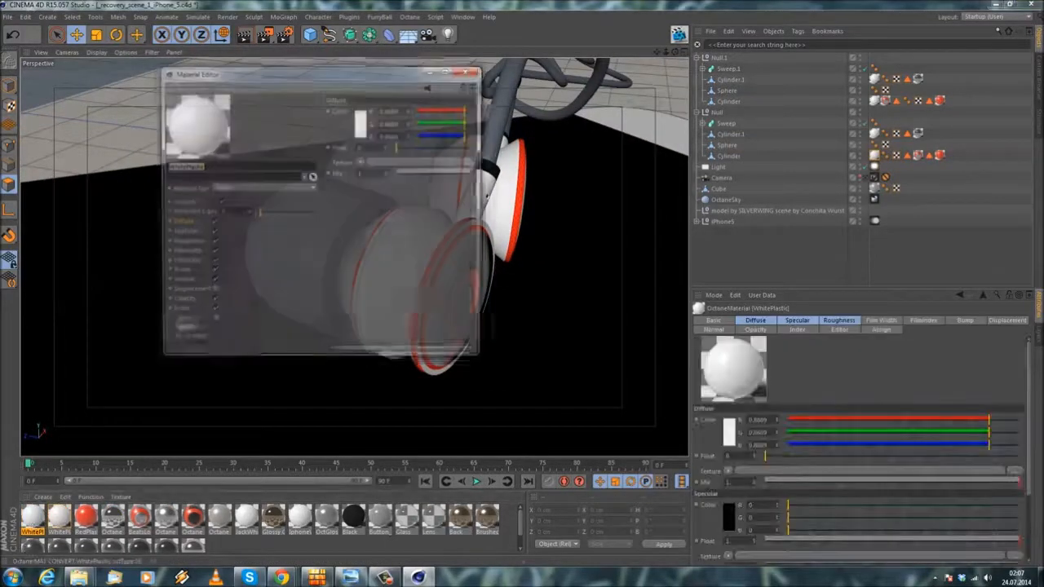
key("BackSpace")
type("WhiteLeather")
key("Return")
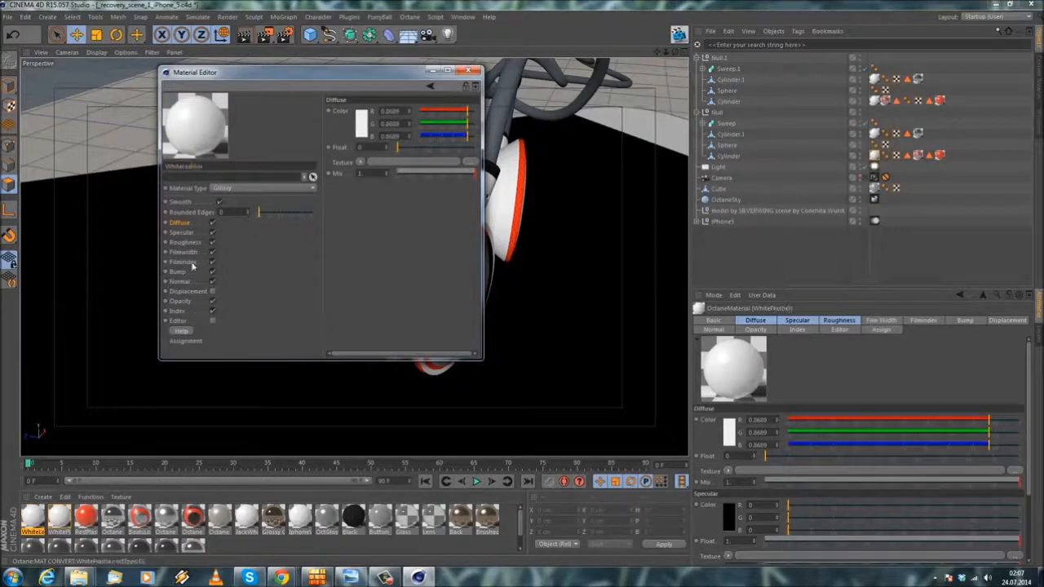
Step: Set the WhiteLeather material's index to 2
left_click(176, 311)
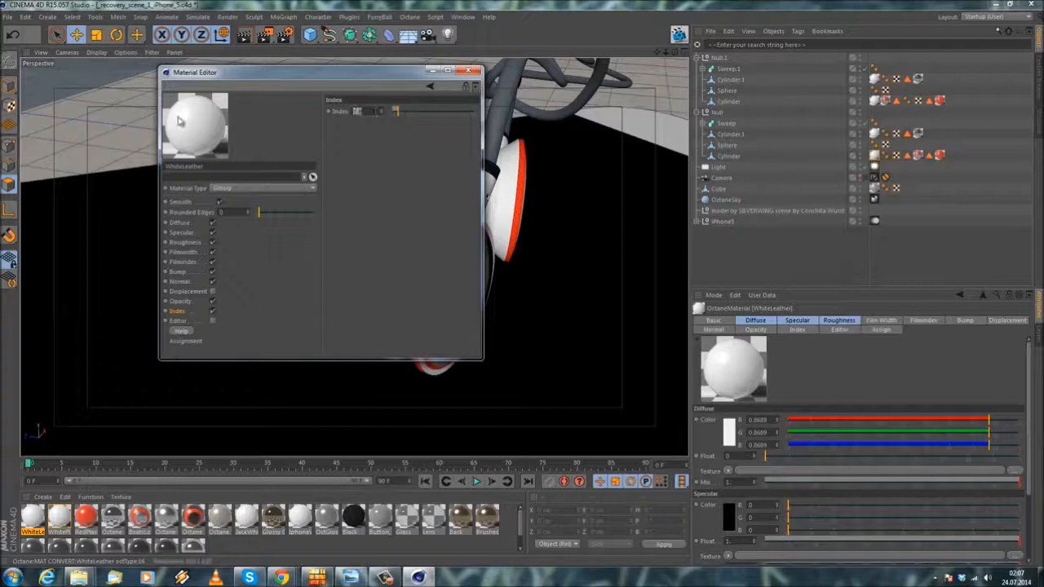
type("2")
key("Return")
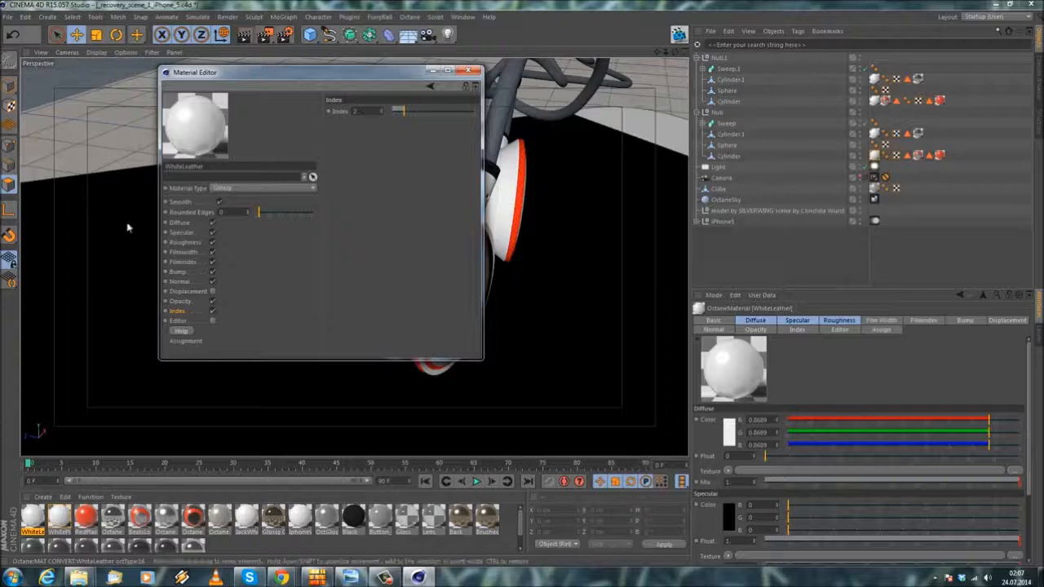
Step: Set the WhiteLeather material's specular colour to a light grey of RGB 202, 202, 202
left_click(182, 243)
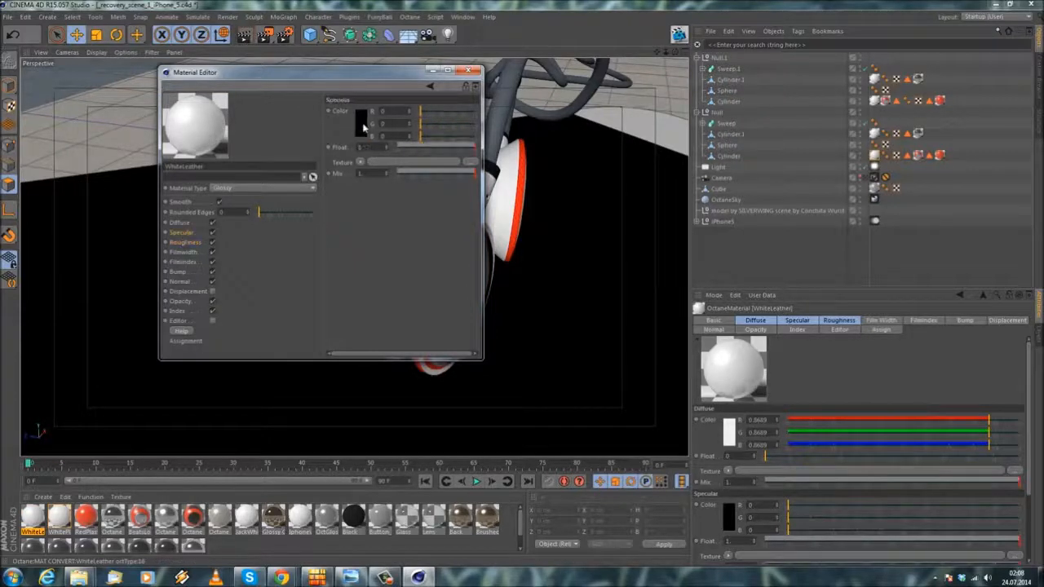
left_click(362, 124)
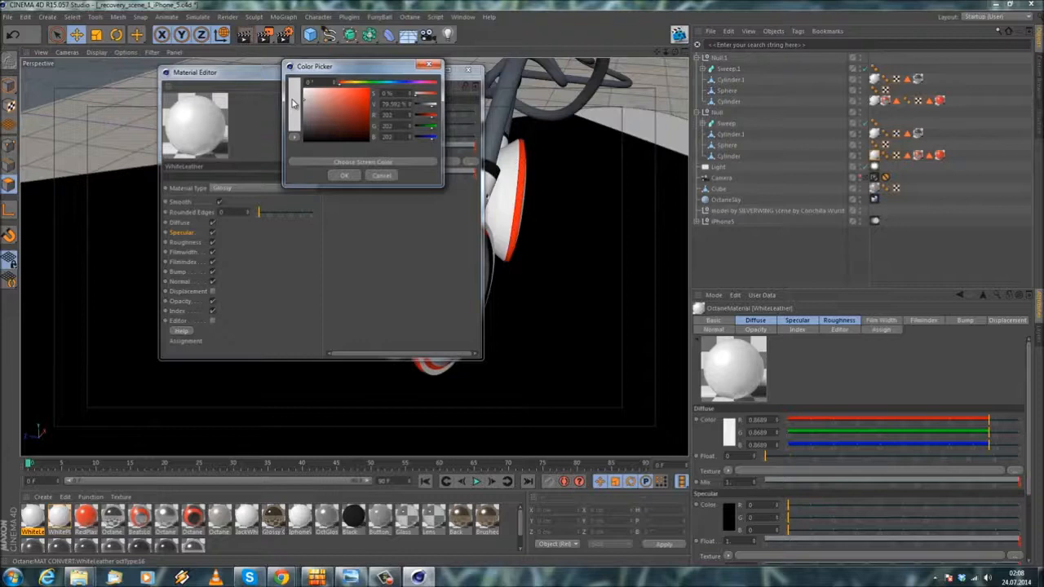
left_click(347, 176)
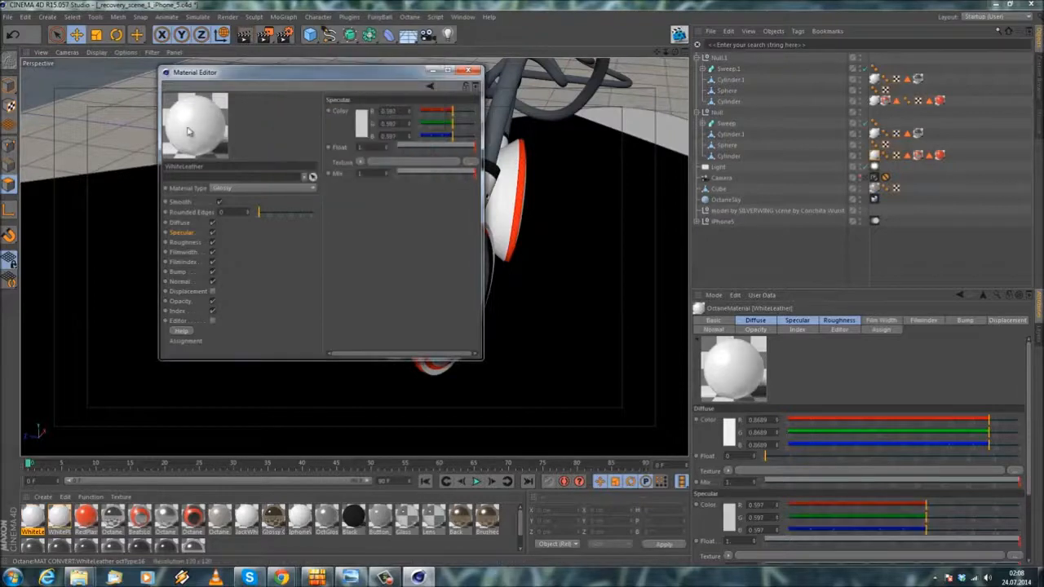
left_click(365, 124)
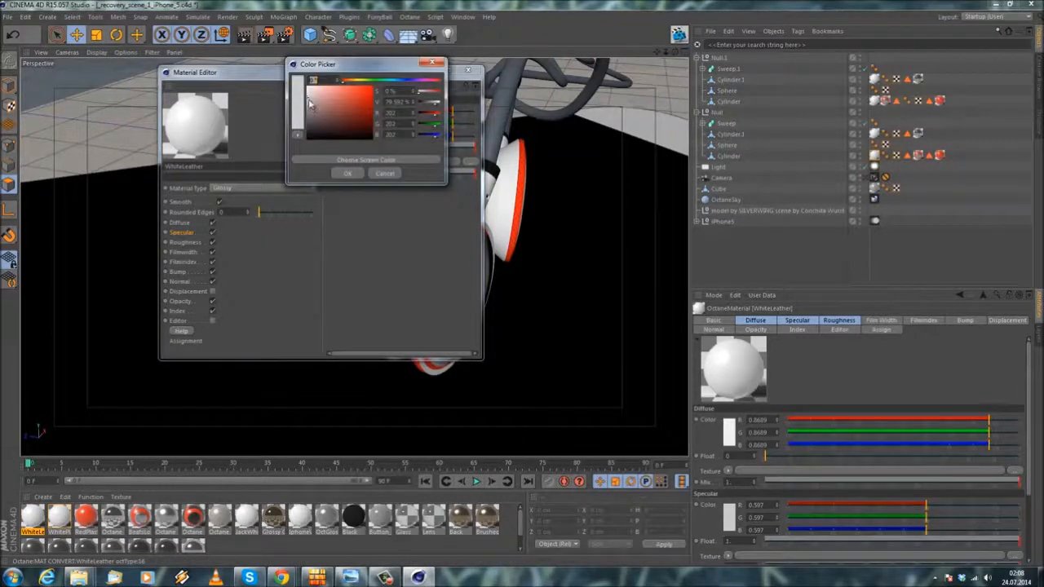
left_click(347, 173)
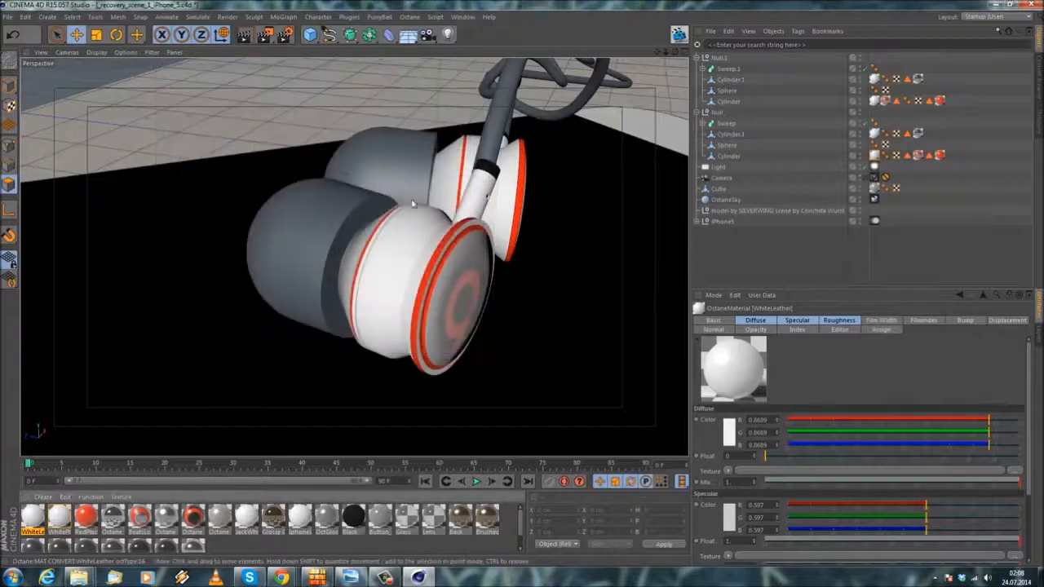
Step: Apply WhiteLeather to the Sphere ear tips in the Null and Null.1 groups and place its tag first on each
left_click_drag(349, 214, 340, 229, "alt")
left_click(327, 236)
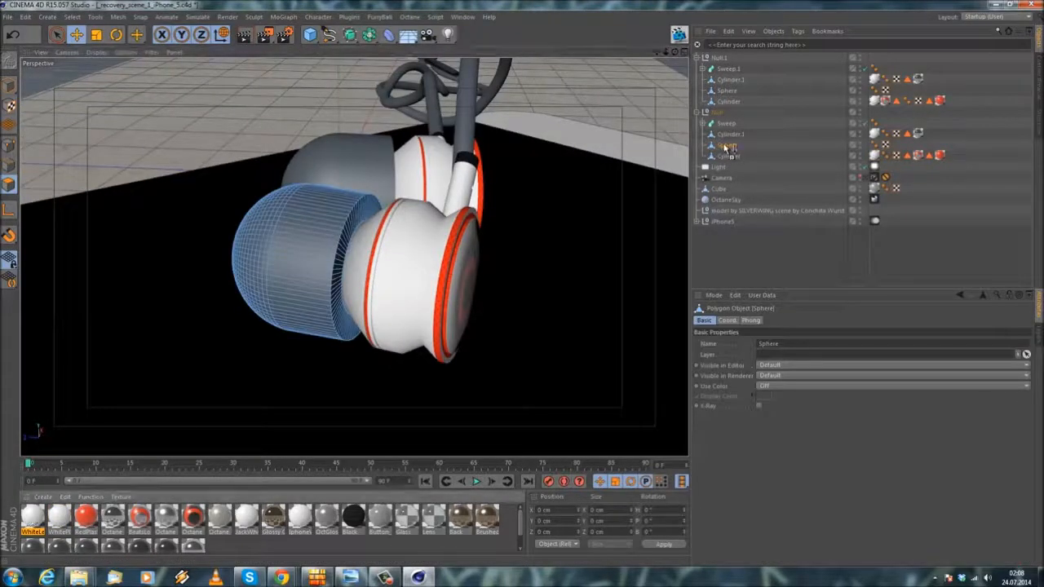
left_click_drag(726, 147, 726, 148)
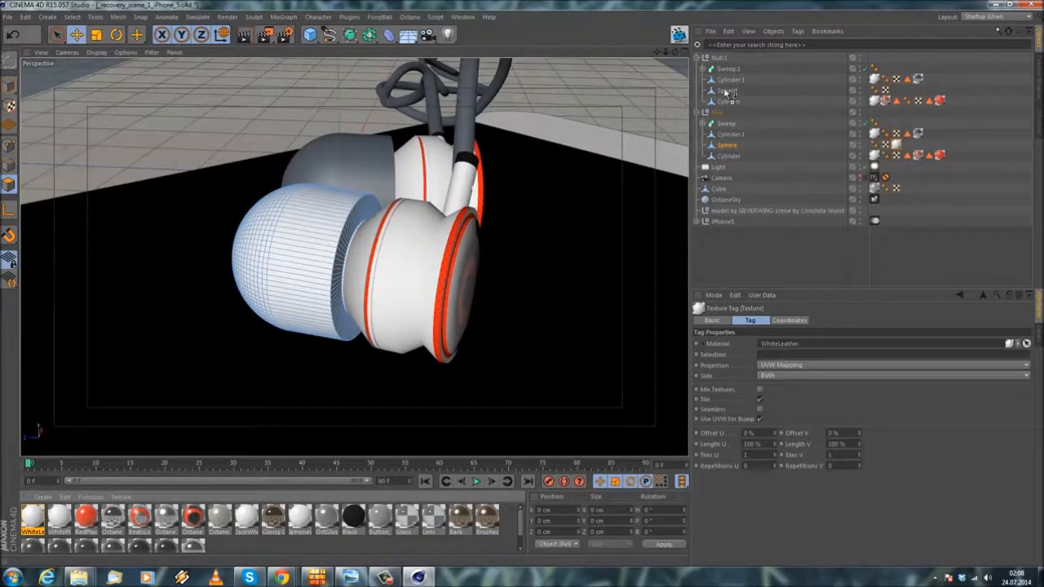
left_click_drag(726, 94, 727, 93)
left_click_drag(895, 92, 728, 94)
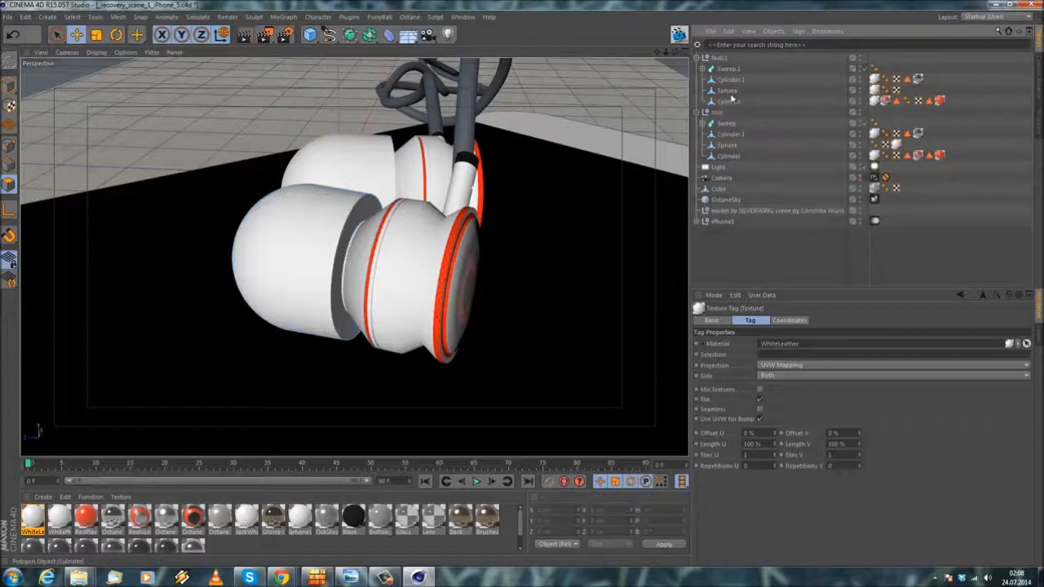
left_click_drag(897, 146, 727, 146)
Step: Add a Subdivision Surface in the Null.1 and Null groups and nest each group's Cylinder under it
left_click_drag(492, 207, 378, 223, "alt")
scroll(186, 204, "up", 2)
scroll(186, 204, "up", 3)
left_click_drag(187, 209, 361, 217, "alt")
scroll(363, 214, "down", 3)
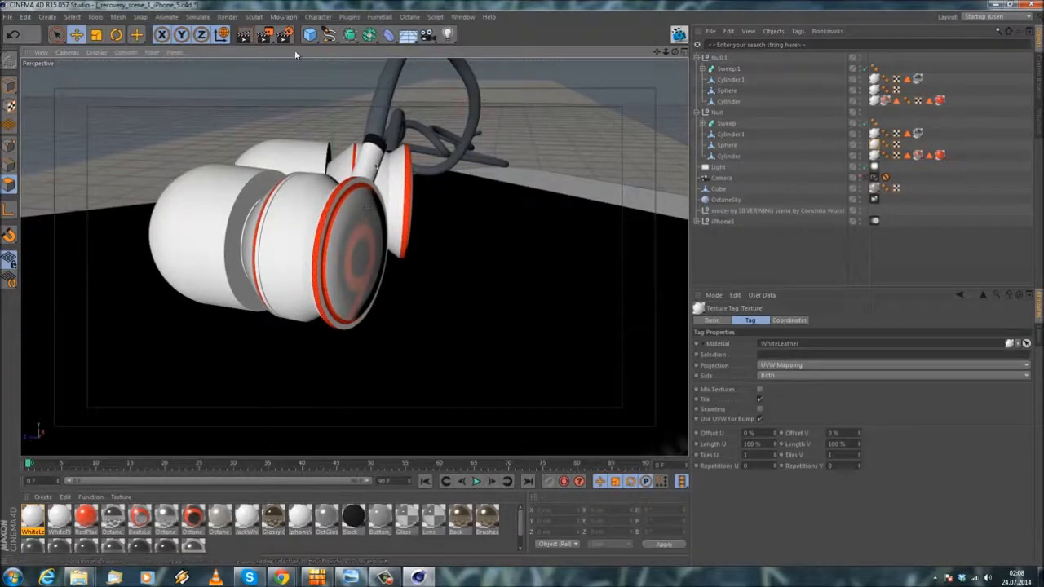
left_click(352, 40)
left_click(353, 37)
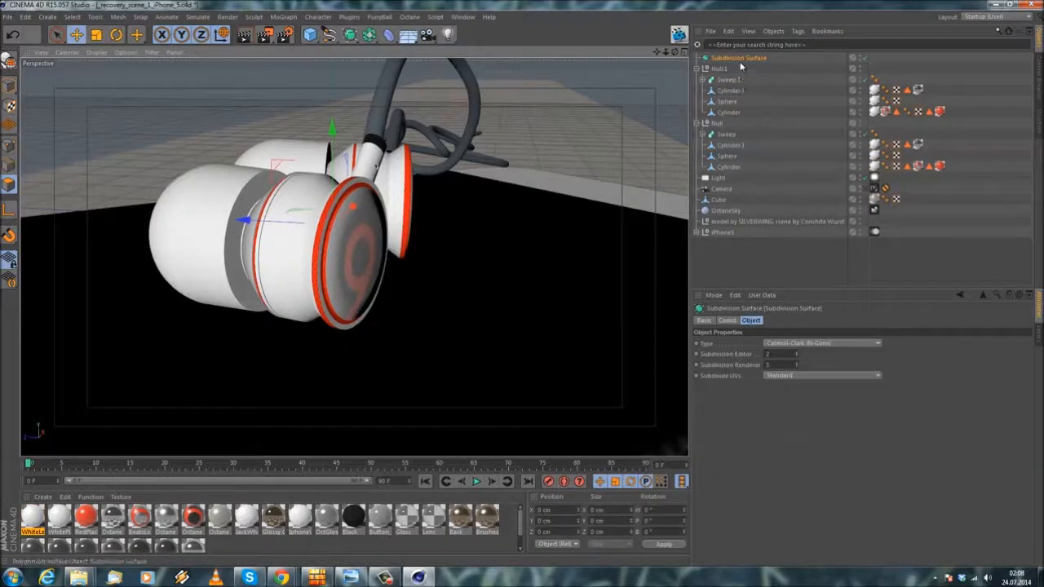
left_click_drag(732, 58, 728, 105)
left_click(352, 37)
mouse_move(732, 175)
left_mouse_down()
mouse_move(726, 184)
mouse_move(737, 167)
left_mouse_up()
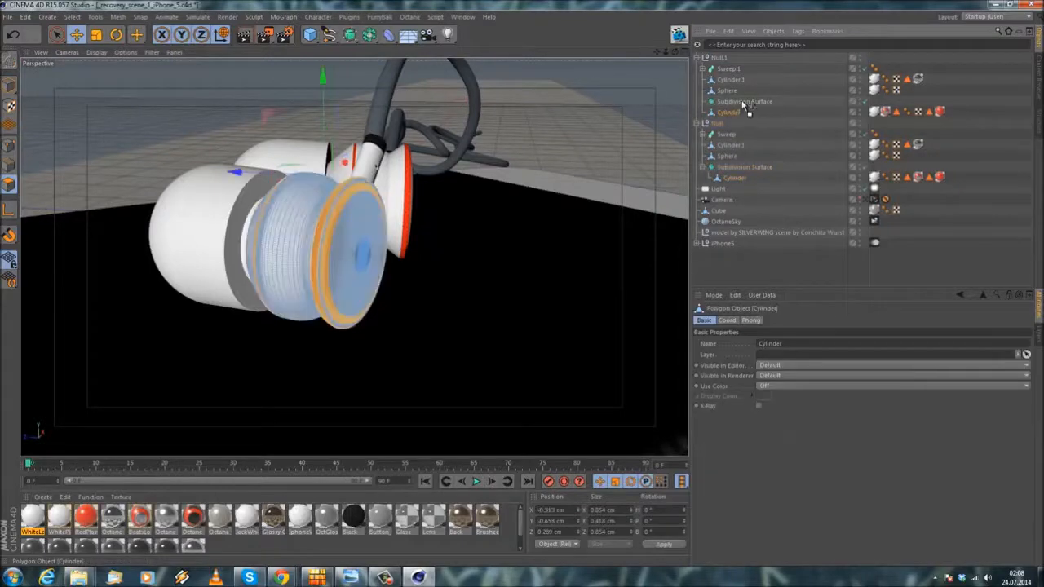
left_click_drag(743, 105, 744, 104)
Step: Add loop cuts with the Knife to the logo cap of the Null group's Cylinder, inside the red ring
scroll(364, 229, "up", 4)
left_click_drag(331, 236, 231, 266, "alt")
scroll(306, 254, "up", 3)
left_click_drag(340, 290, 378, 266, "alt")
scroll(337, 221, "down", 4)
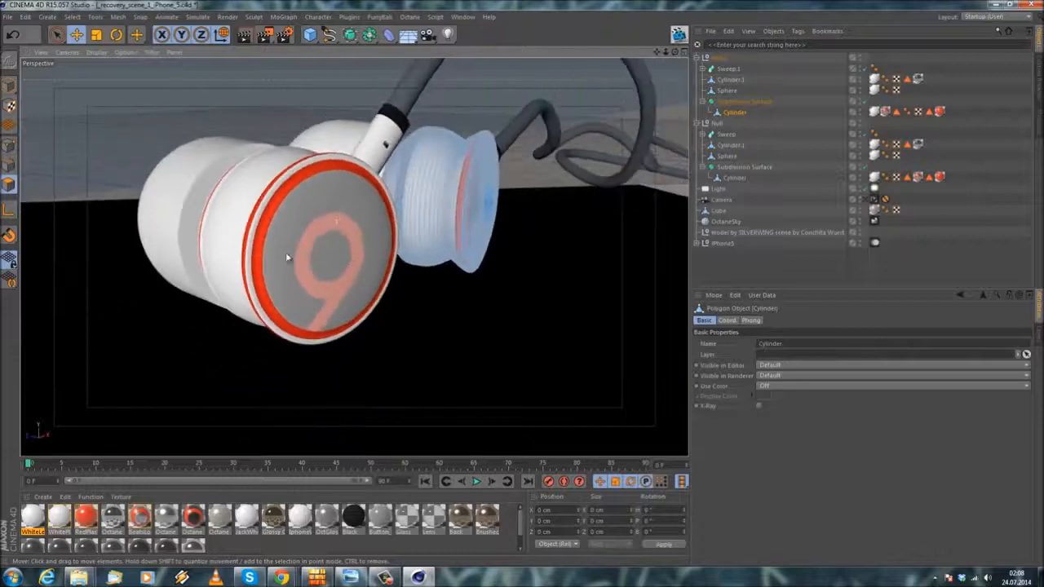
scroll(340, 205, "up", 6)
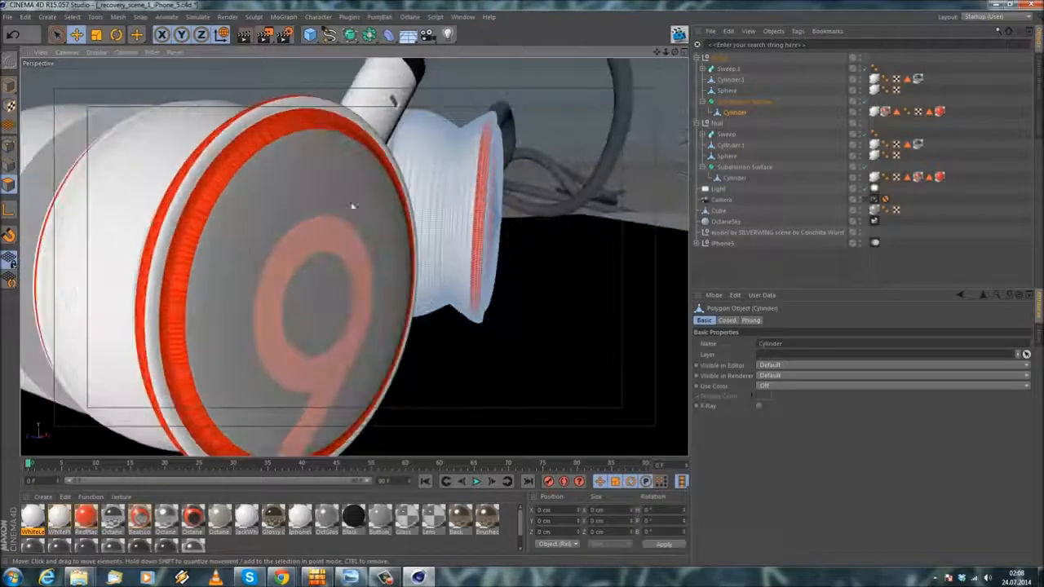
left_click(736, 178)
left_click_drag(351, 247, 194, 236, "alt")
right_click(115, 81)
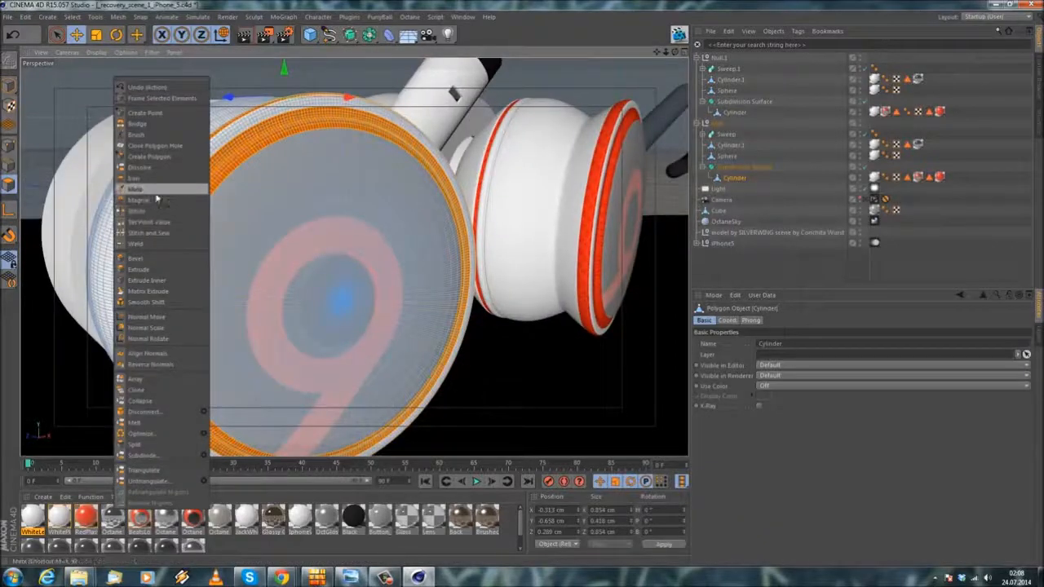
left_click(163, 195)
scroll(257, 211, "up", 3)
left_click_drag(253, 215, 290, 192, "alt")
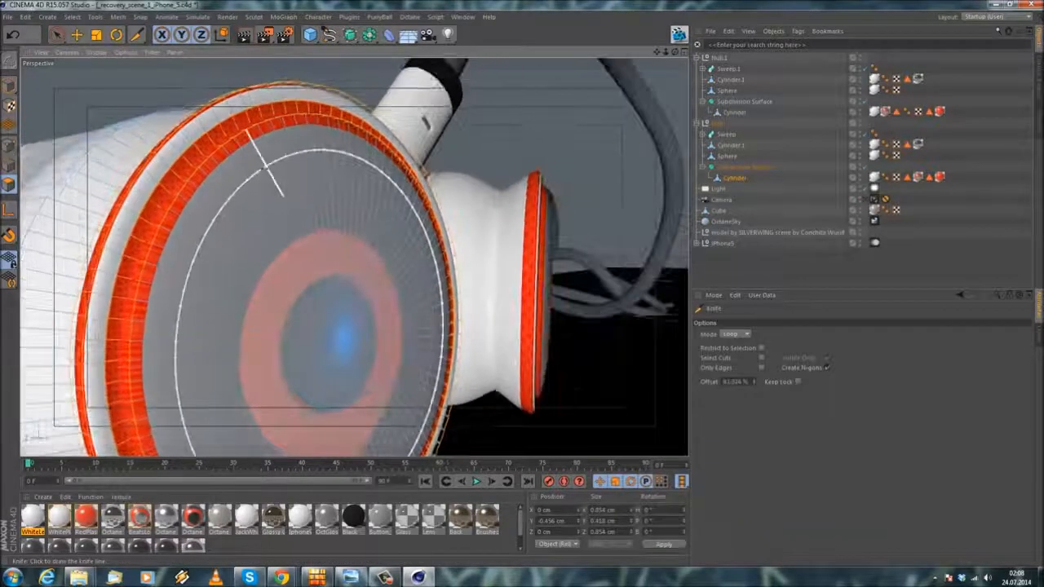
left_click(260, 159)
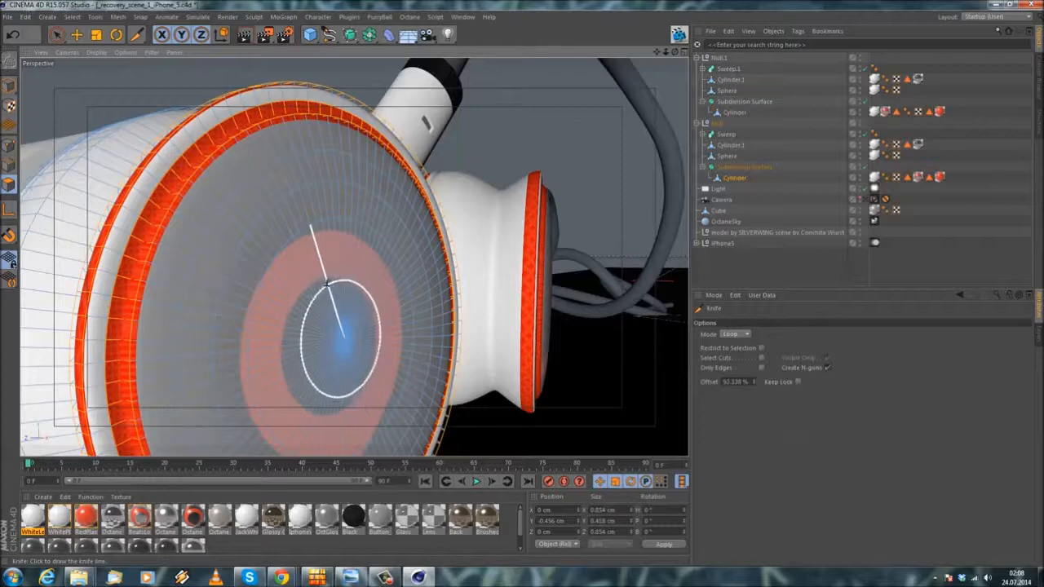
left_click(314, 269)
scroll(316, 272, "down", 3)
left_click_drag(316, 272, 333, 264, "alt")
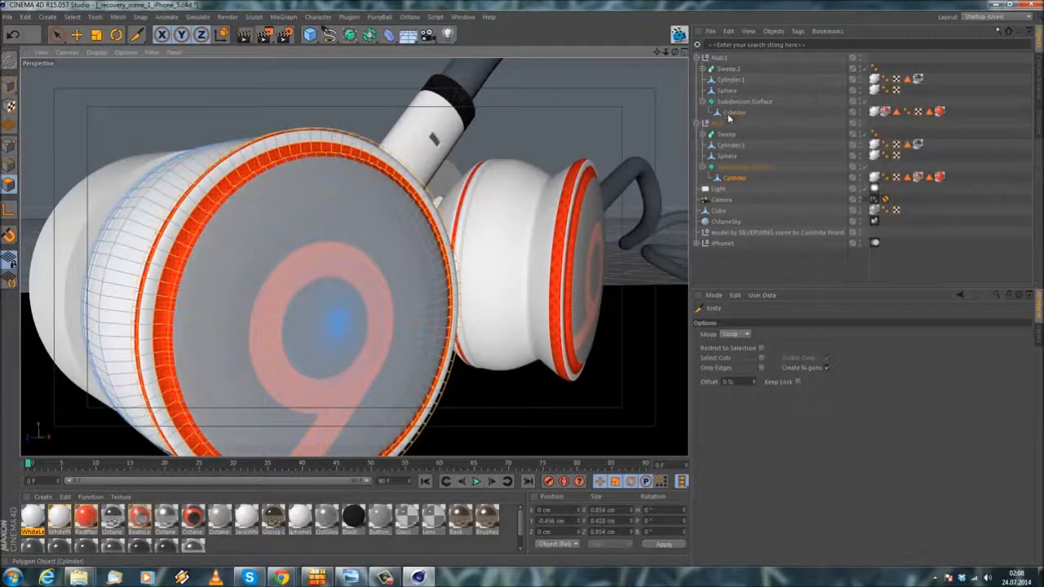
Step: Loop-cut the logo cap of the Null.1 group's Cylinder just inside the red ring
left_click(734, 112)
left_click_drag(494, 243, 416, 189, "alt")
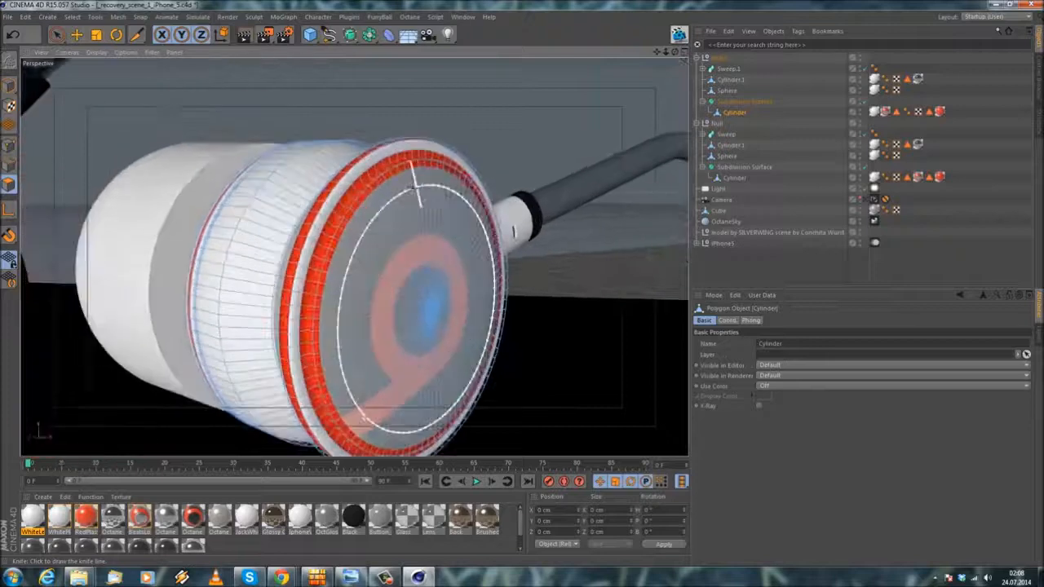
left_click(414, 191)
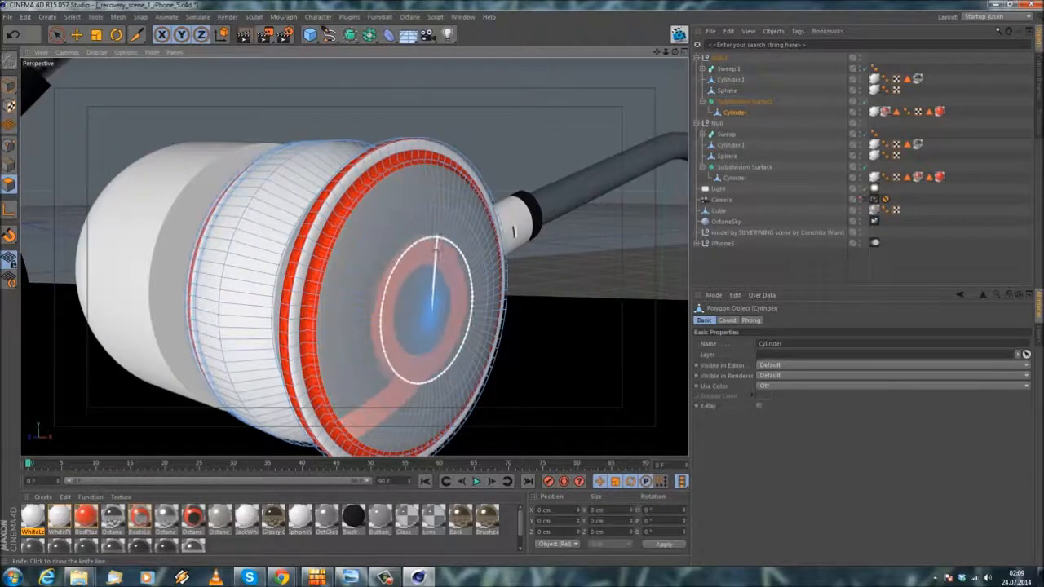
scroll(299, 214, "down", 3)
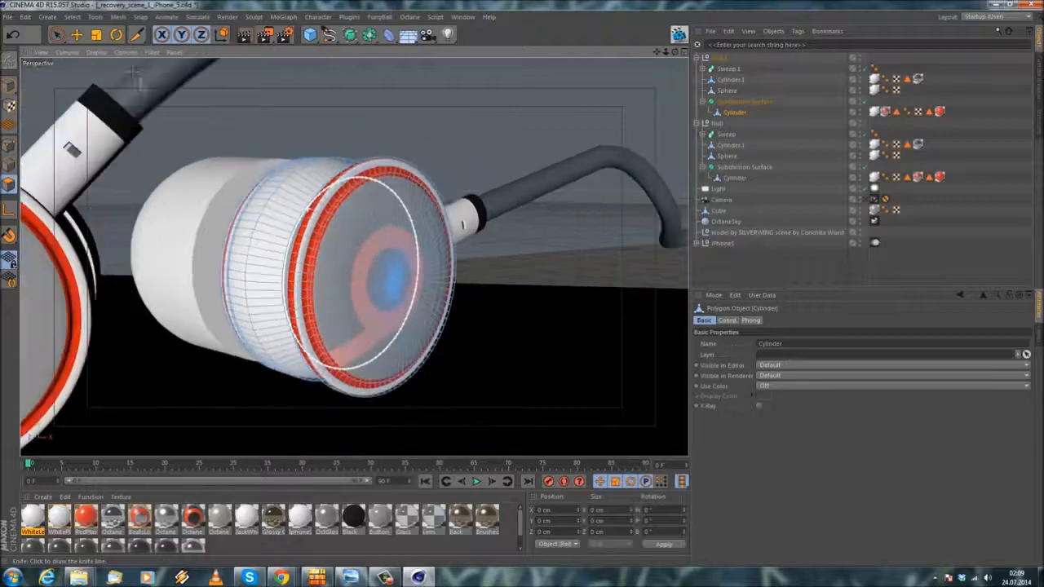
Step: Return to the Move tool in Model mode and save the scene
left_click(76, 35)
left_click_drag(249, 237, 351, 247, "alt")
left_click(10, 85)
scroll(242, 270, "down", 4)
left_click_drag(242, 270, 225, 292, "alt")
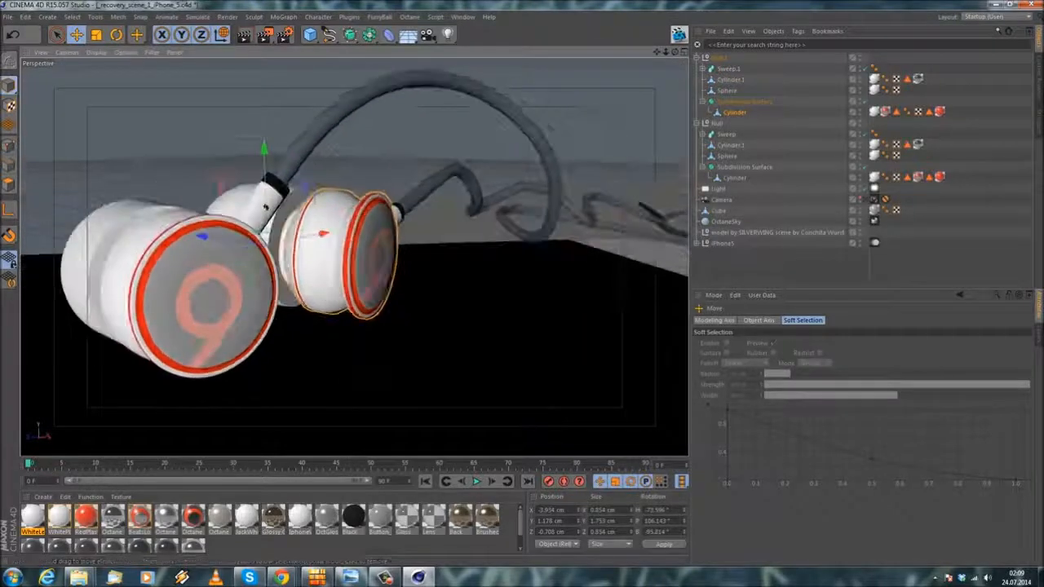
left_click(8, 19)
left_click(41, 108)
scroll(373, 250, "down", 5)
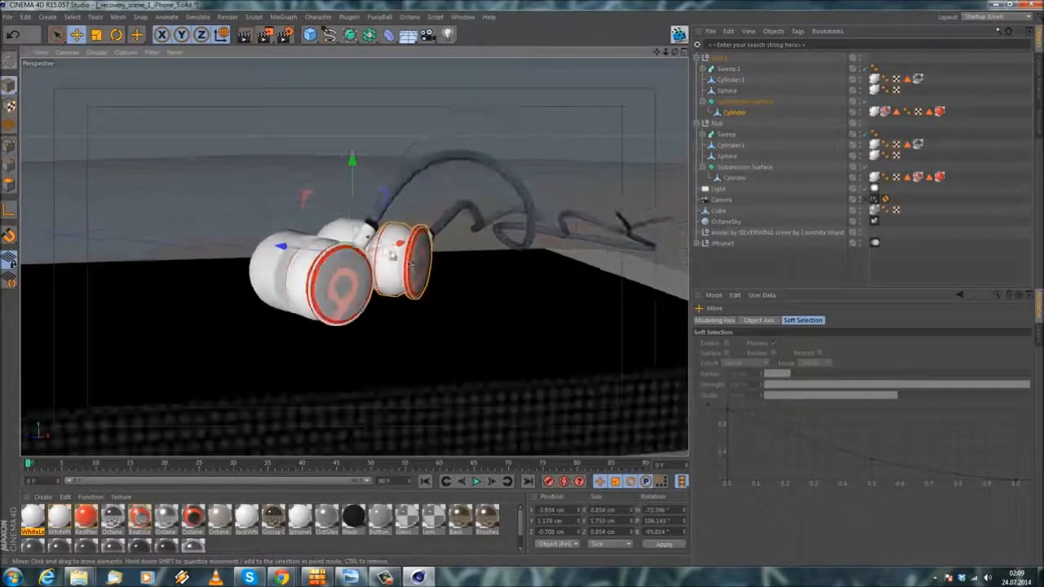
left_click_drag(411, 262, 359, 294, "alt")
scroll(359, 294, "down", 3)
left_click_drag(459, 248, 307, 261, "alt")
scroll(346, 243, "up", 2)
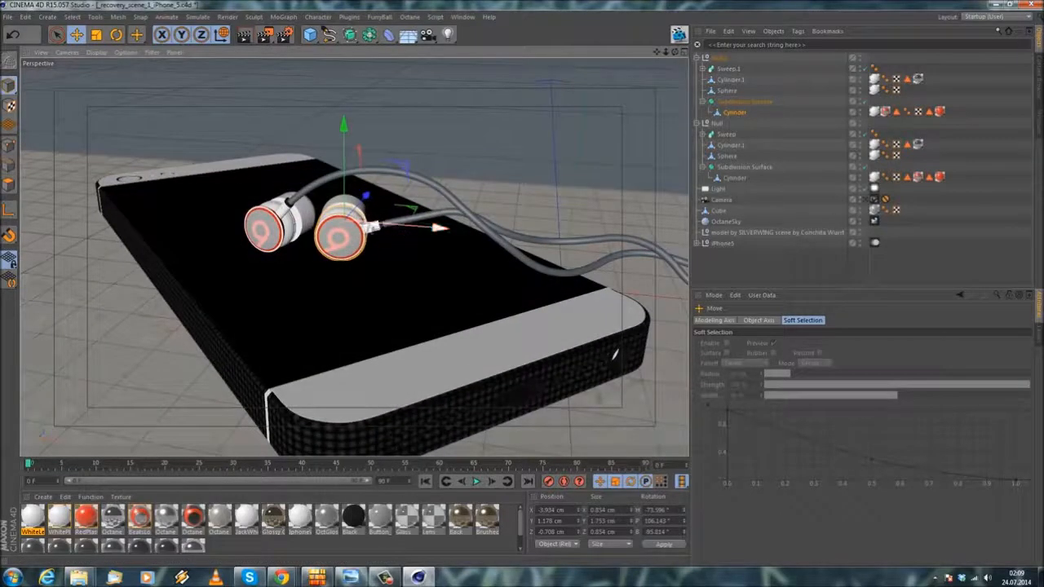